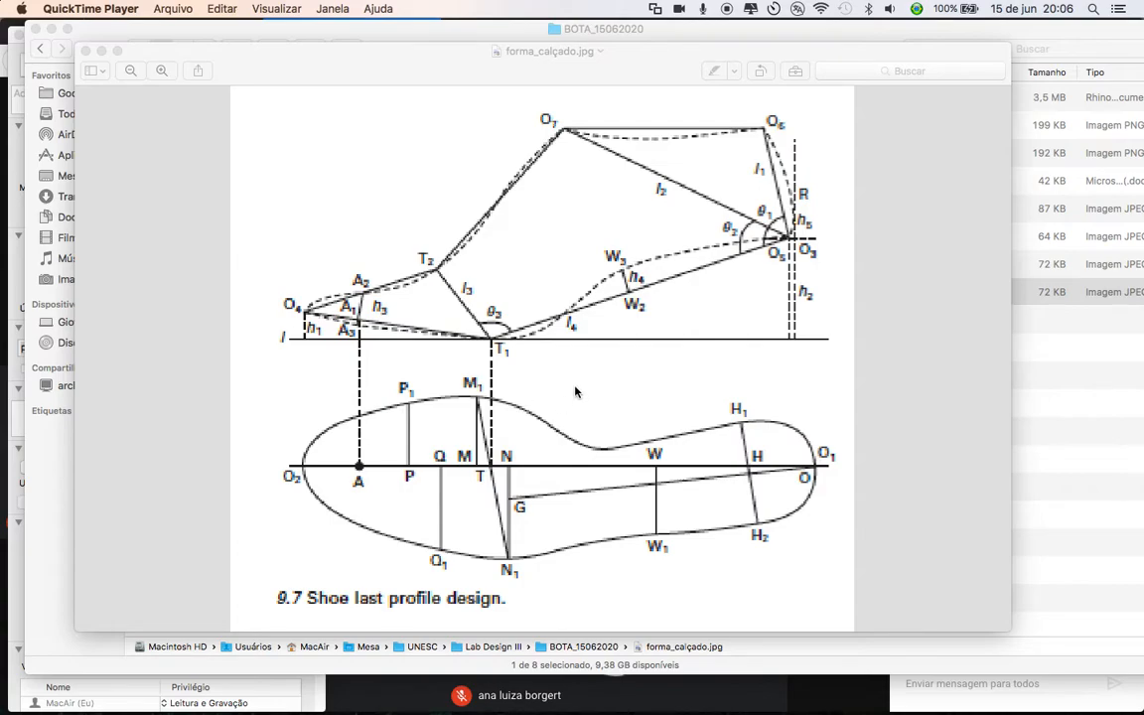
# Switch to Rhinoceros and create a new empty model
pyautogui.moveTo(339, 74); pyautogui.dragTo(326, 75)
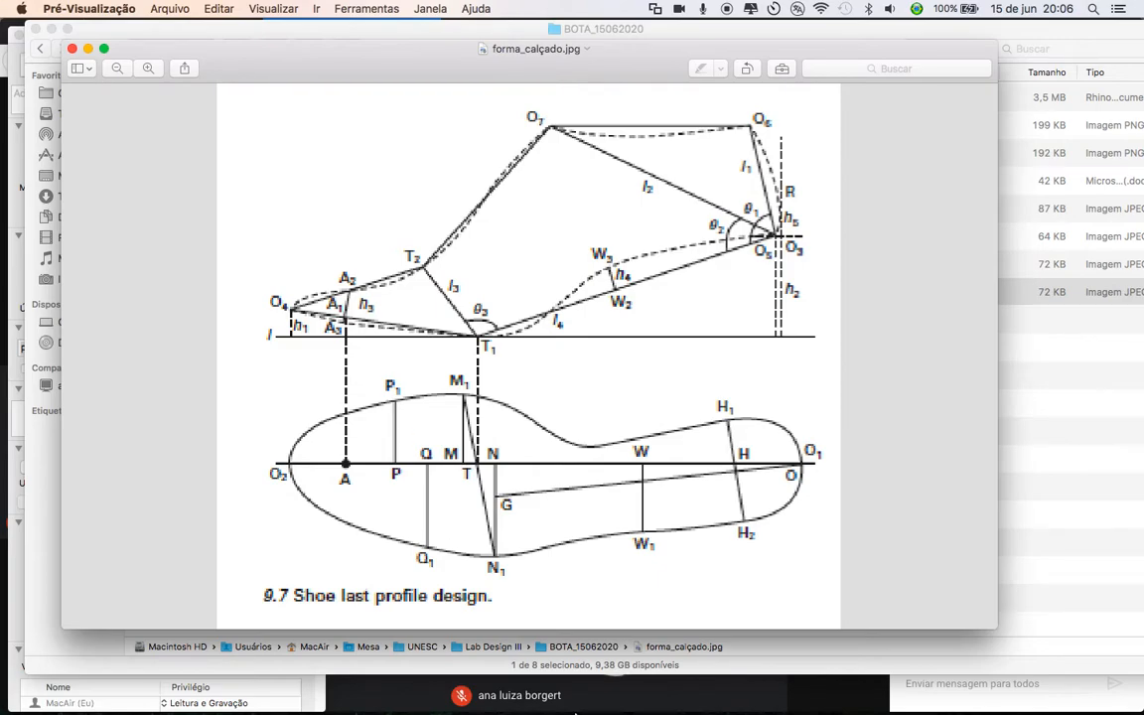
pyautogui.moveTo(576, 712)
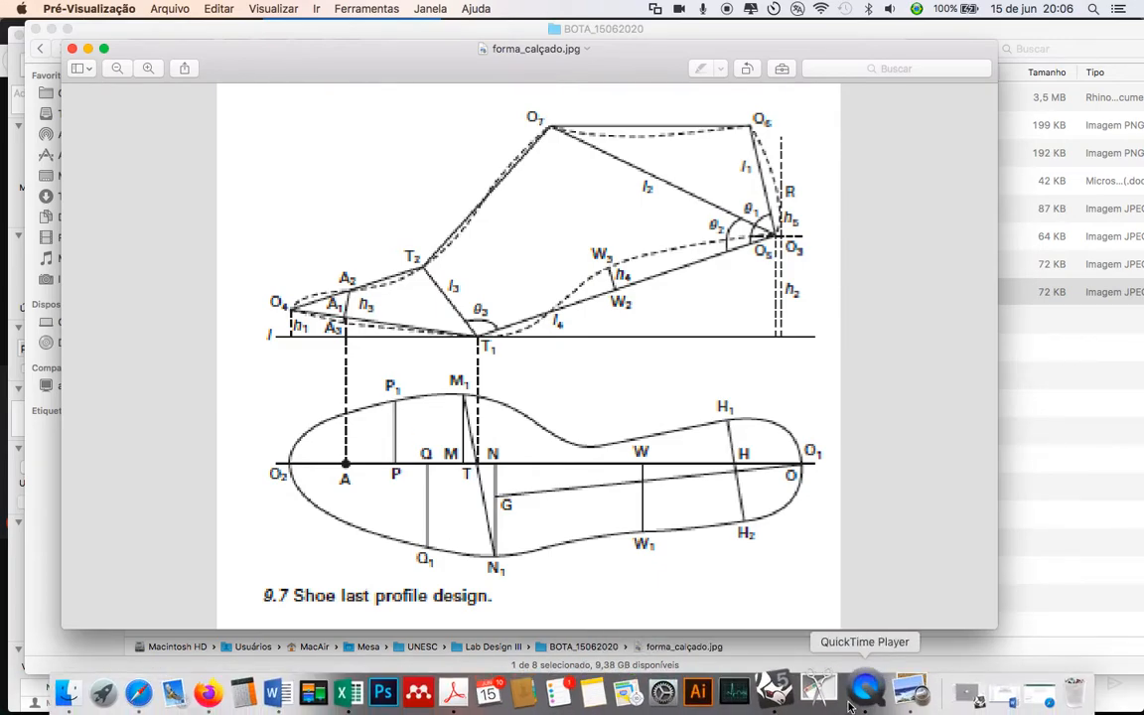
pyautogui.click(814, 695)
pyautogui.moveTo(574, 404); pyautogui.dragTo(531, 404, button='right')
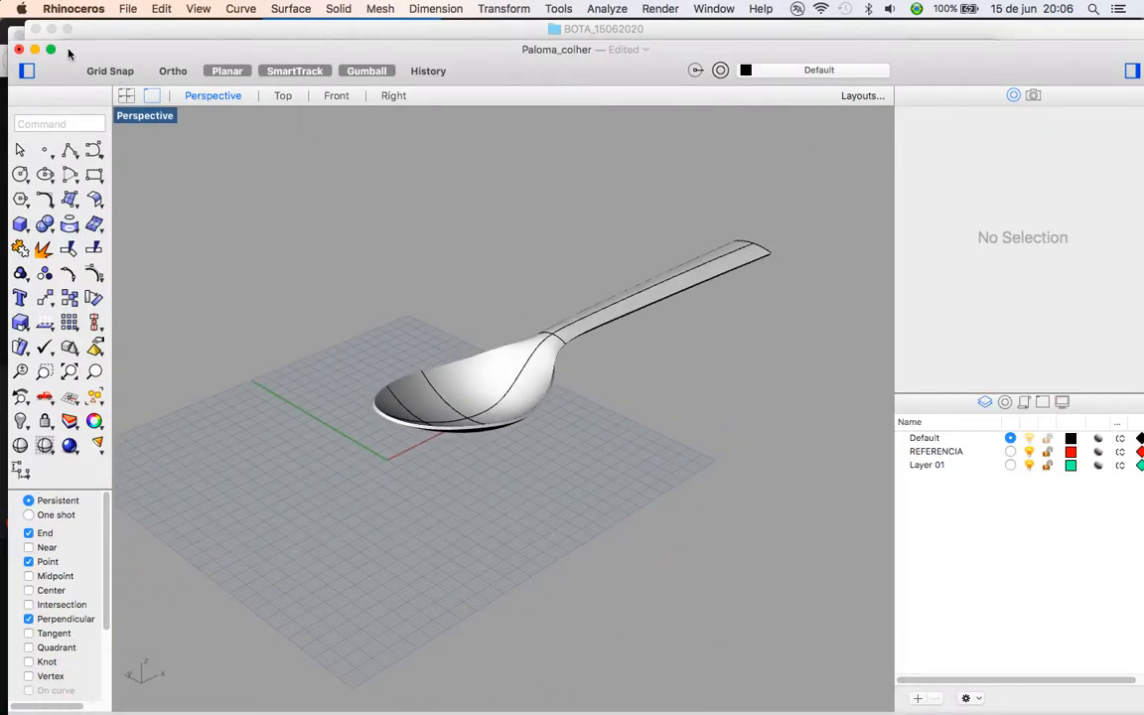
pyautogui.click(50, 48)
pyautogui.click(127, 8)
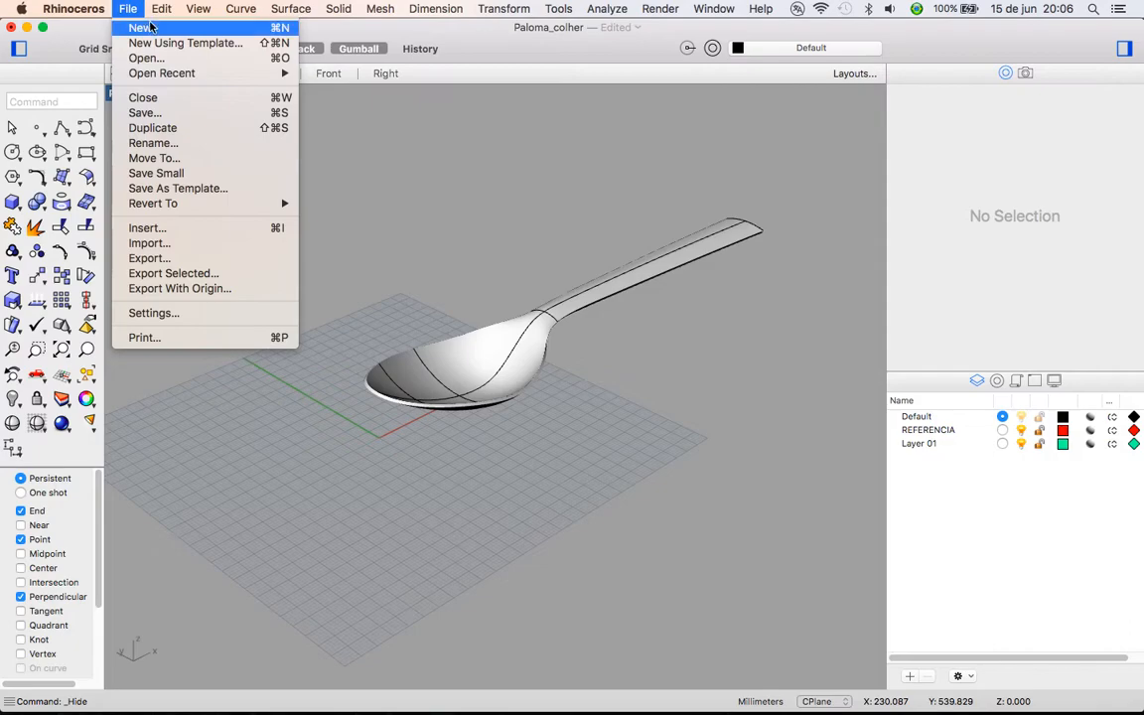
pyautogui.click(150, 26)
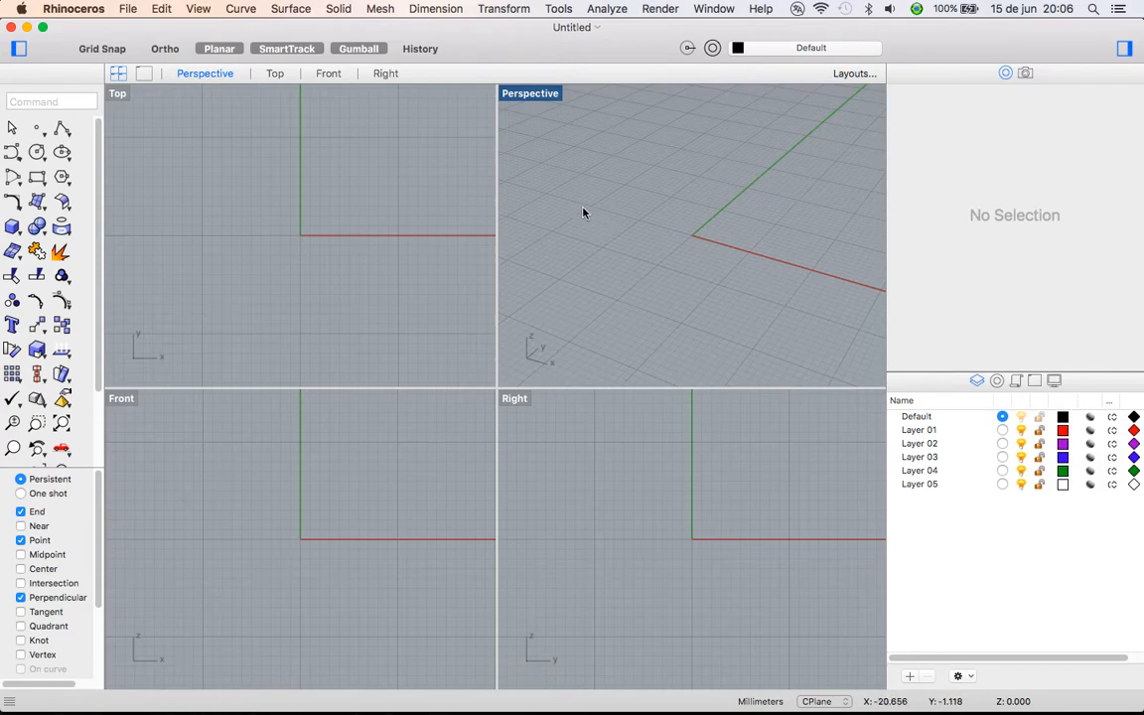
# Maximize the Top viewport and set the grid line count to 250
pyautogui.doubleClick(118, 95)
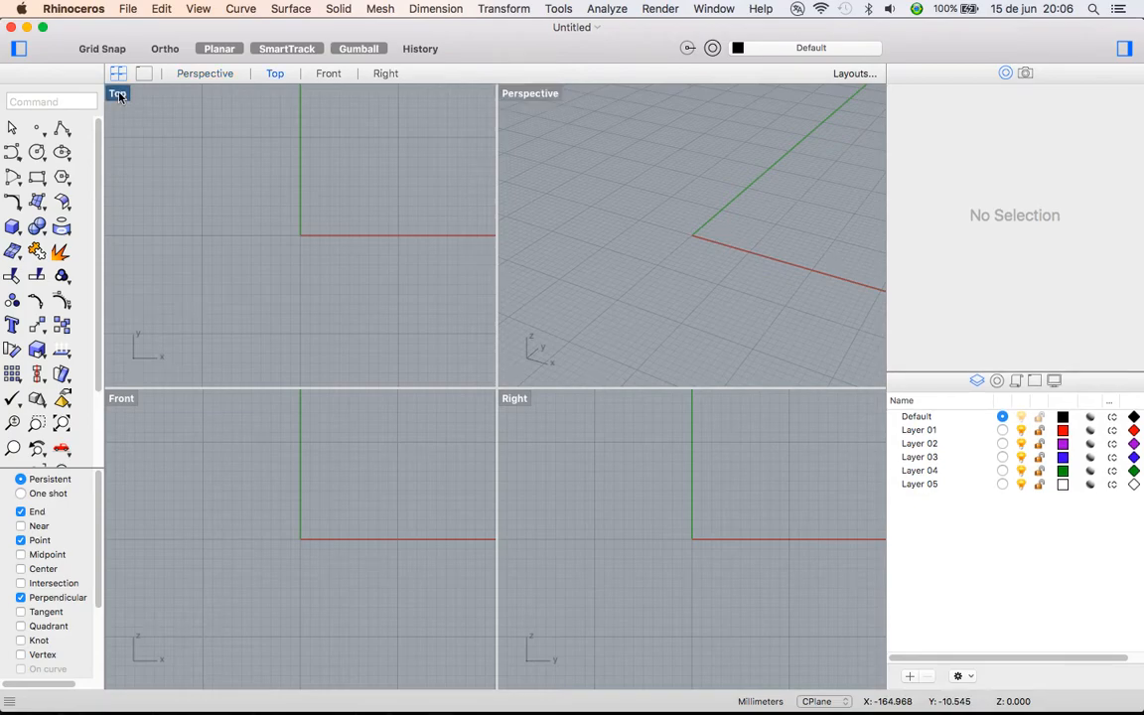
pyautogui.scroll(-3, 573, 372)
pyautogui.moveTo(565, 392); pyautogui.dragTo(520, 341, button='right')
pyautogui.scroll(1, 536, 365)
pyautogui.rightClick(114, 93)
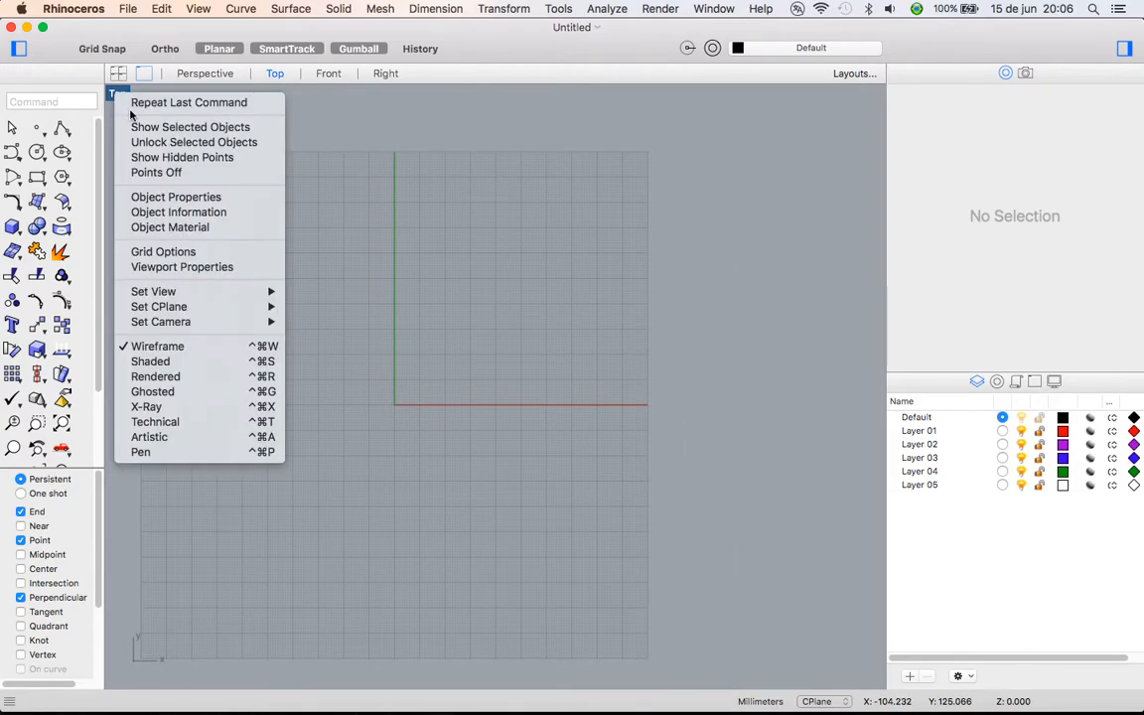
pyautogui.click(181, 253)
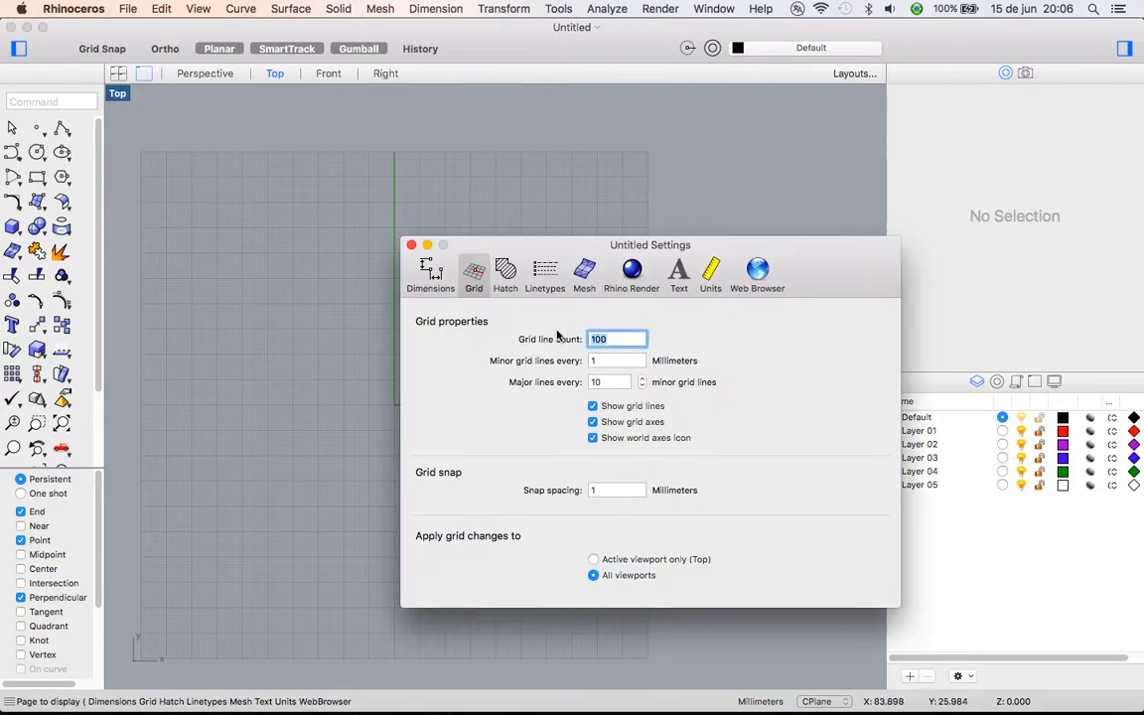
pyautogui.write('250')
pyautogui.press('Return')
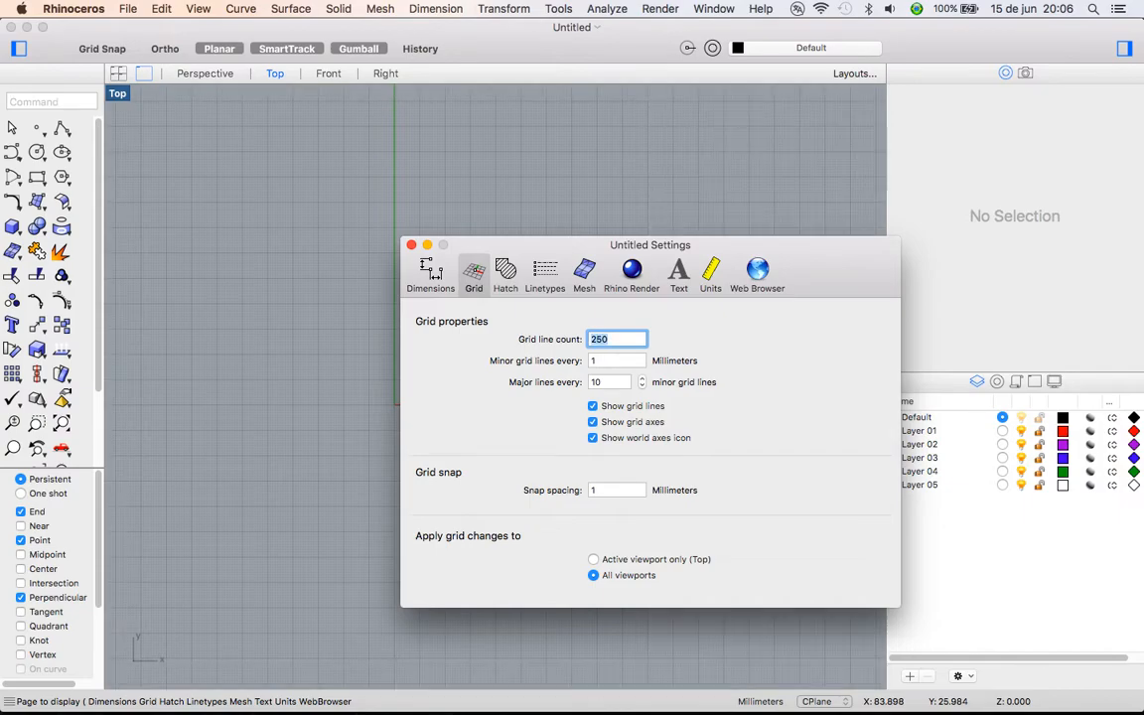
pyautogui.click(411, 244)
# Insert forma_calçado.jpg as a picture frame in the Top view, starting at the origin and about 250 mm wide
pyautogui.scroll(-13, 551, 343)
pyautogui.moveTo(599, 337); pyautogui.dragTo(470, 410, button='right')
pyautogui.scroll(18, 531, 299)
pyautogui.scroll(-16, 557, 354)
pyautogui.scroll(3, 417, 313)
pyautogui.write('PICTU')
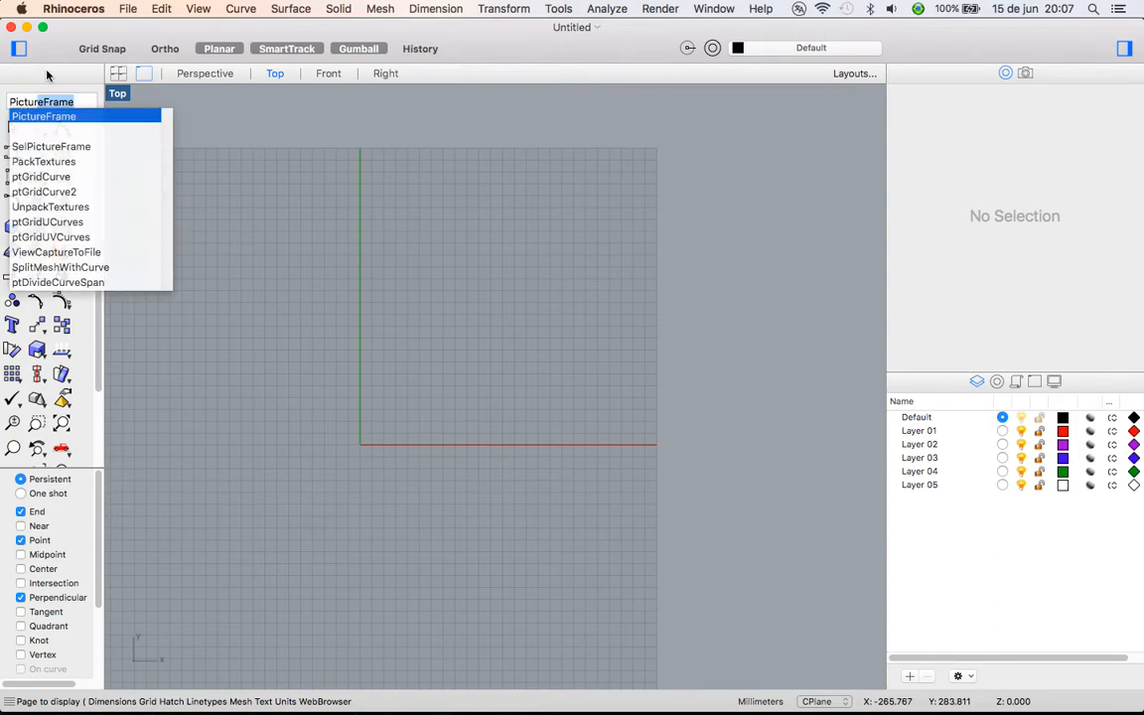
pyautogui.press('Return')
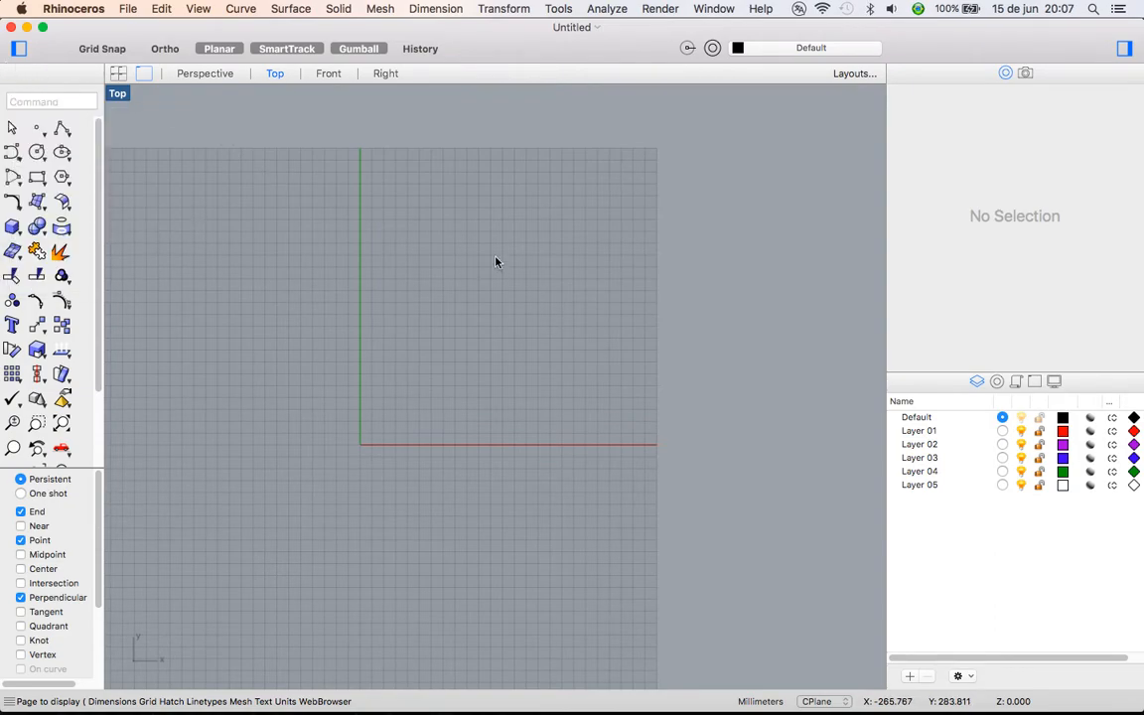
pyautogui.doubleClick(525, 159)
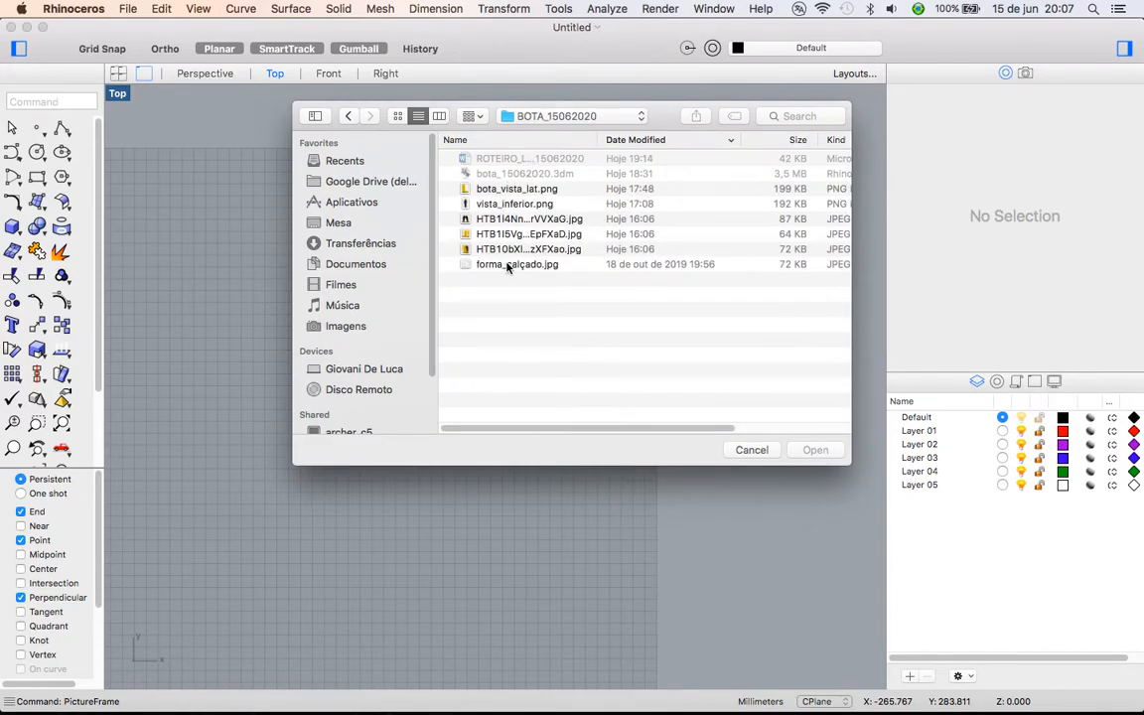
pyautogui.click(508, 264)
pyautogui.doubleClick(506, 264)
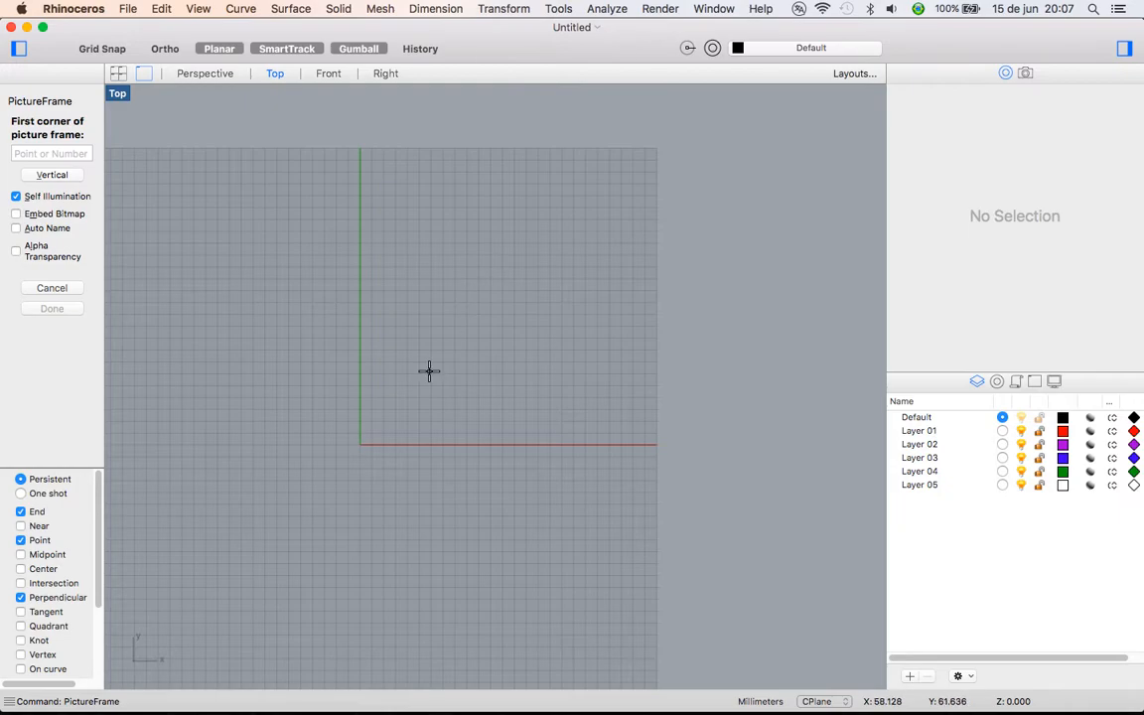
pyautogui.write('0')
pyautogui.press('Return')
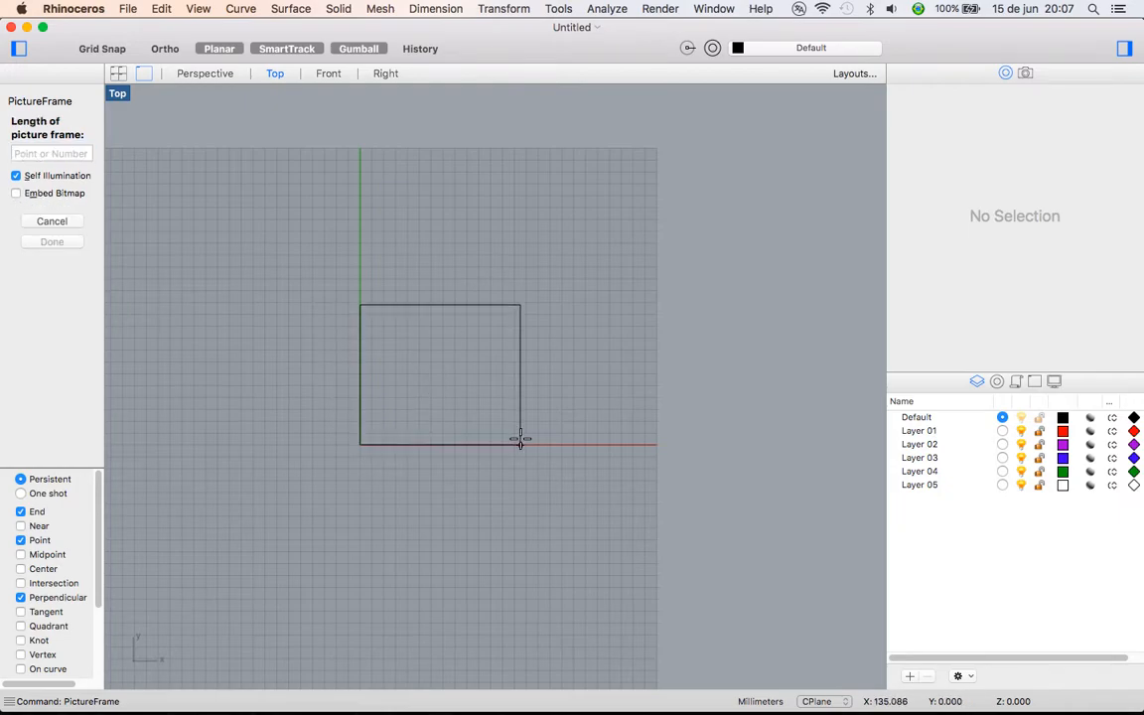
pyautogui.click(659, 479)
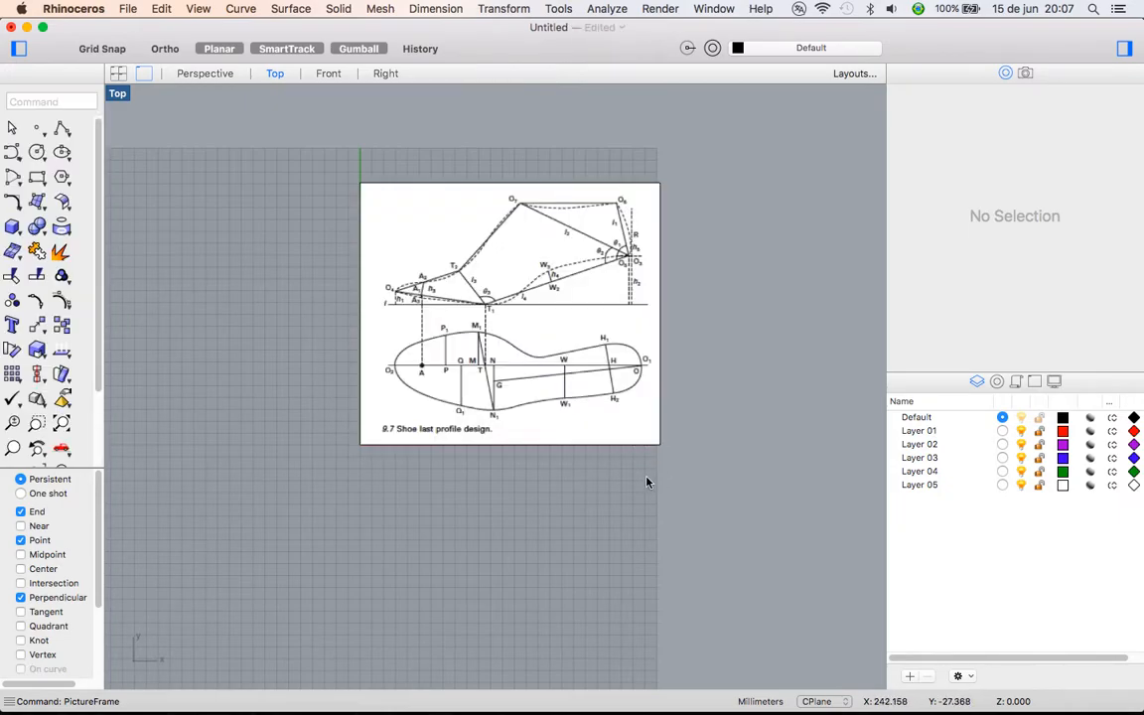
# Draw a rectangle on the picture that encloses the shoe profile and the sole outline, leaving out the caption and outer margins
pyautogui.moveTo(513, 417); pyautogui.dragTo(493, 408, button='right')
pyautogui.scroll(2, 481, 355)
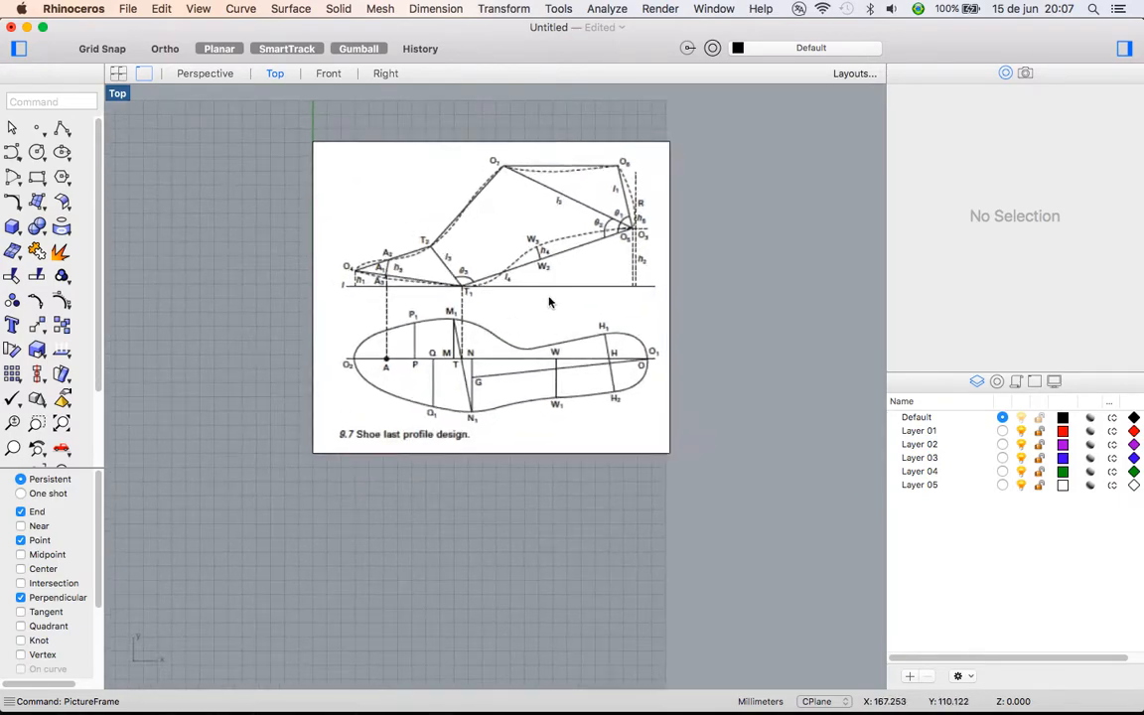
pyautogui.scroll(3, 499, 323)
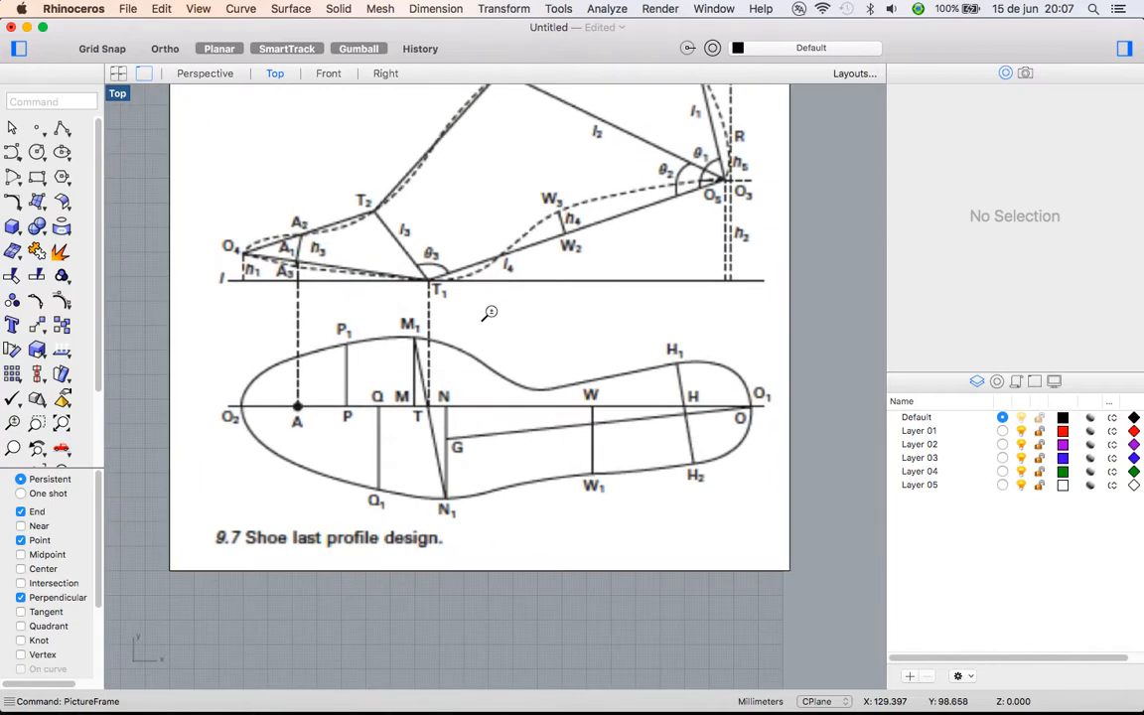
pyautogui.click(37, 177)
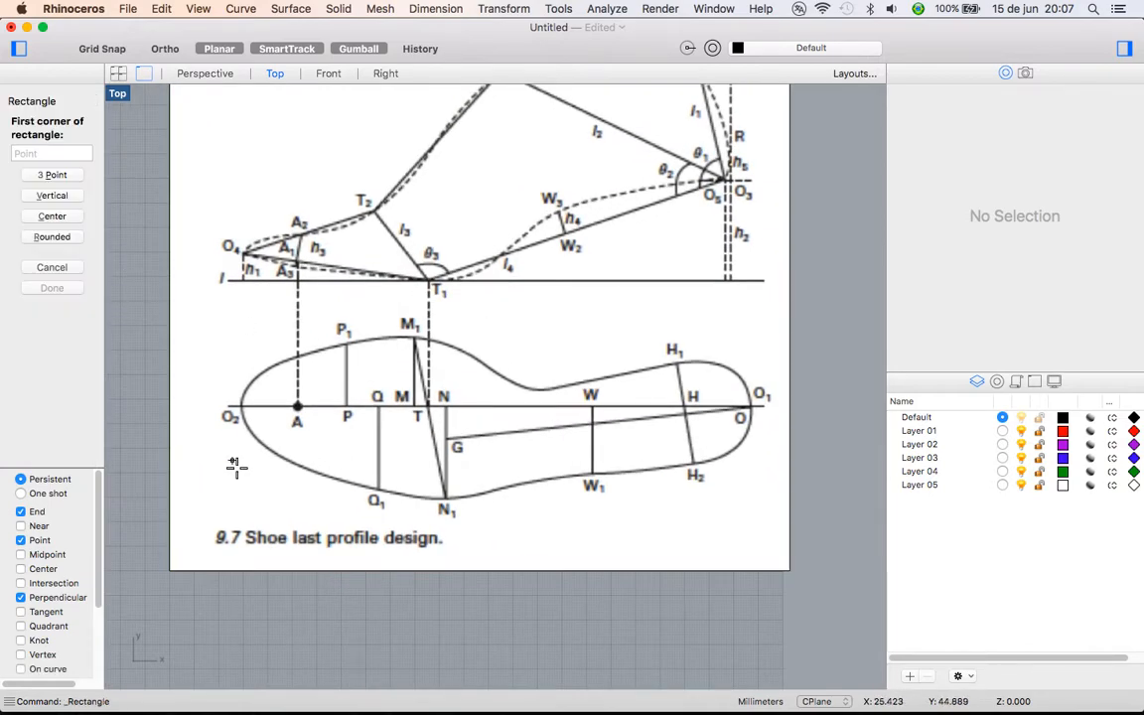
pyautogui.click(223, 518)
pyautogui.scroll(-5, 387, 291)
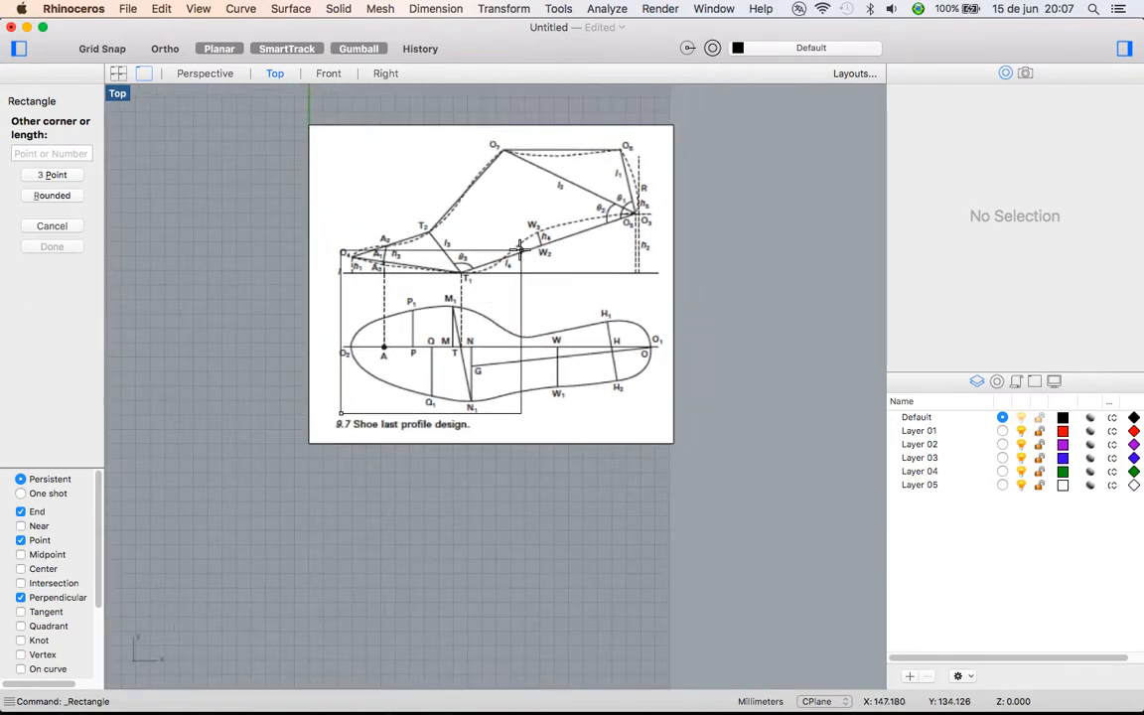
pyautogui.scroll(3, 397, 248)
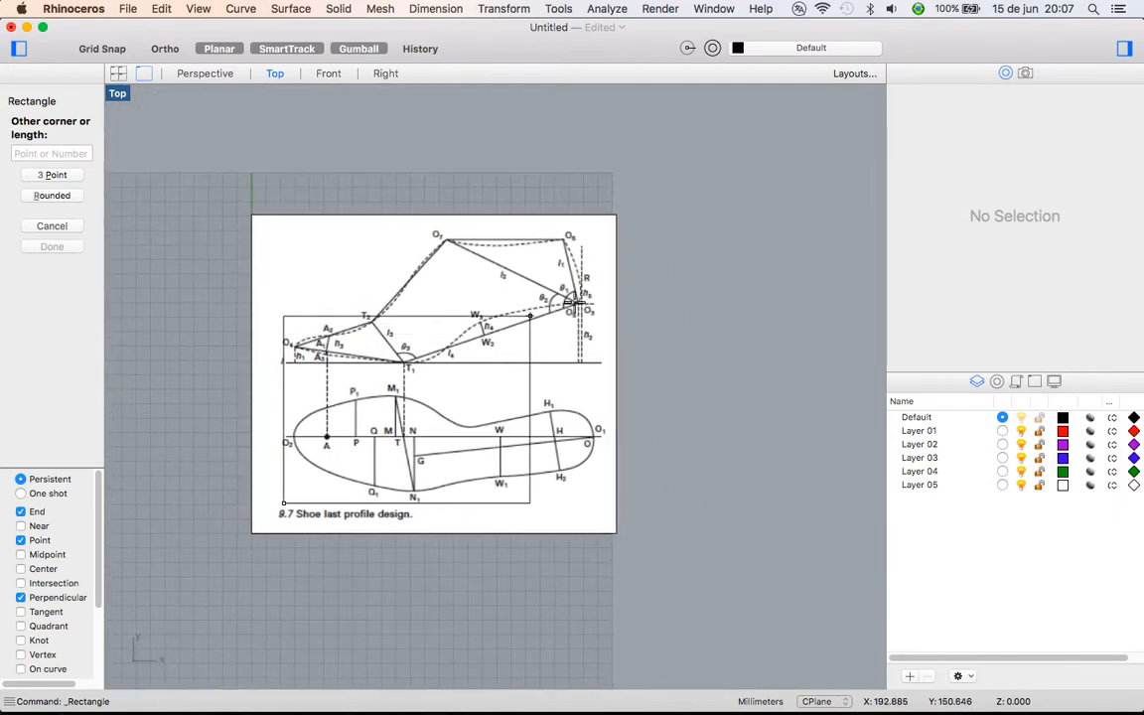
pyautogui.click(599, 226)
# Trim away the part of the picture outside the rectangle, using the rectangle curve as the cutting object
pyautogui.click(602, 238)
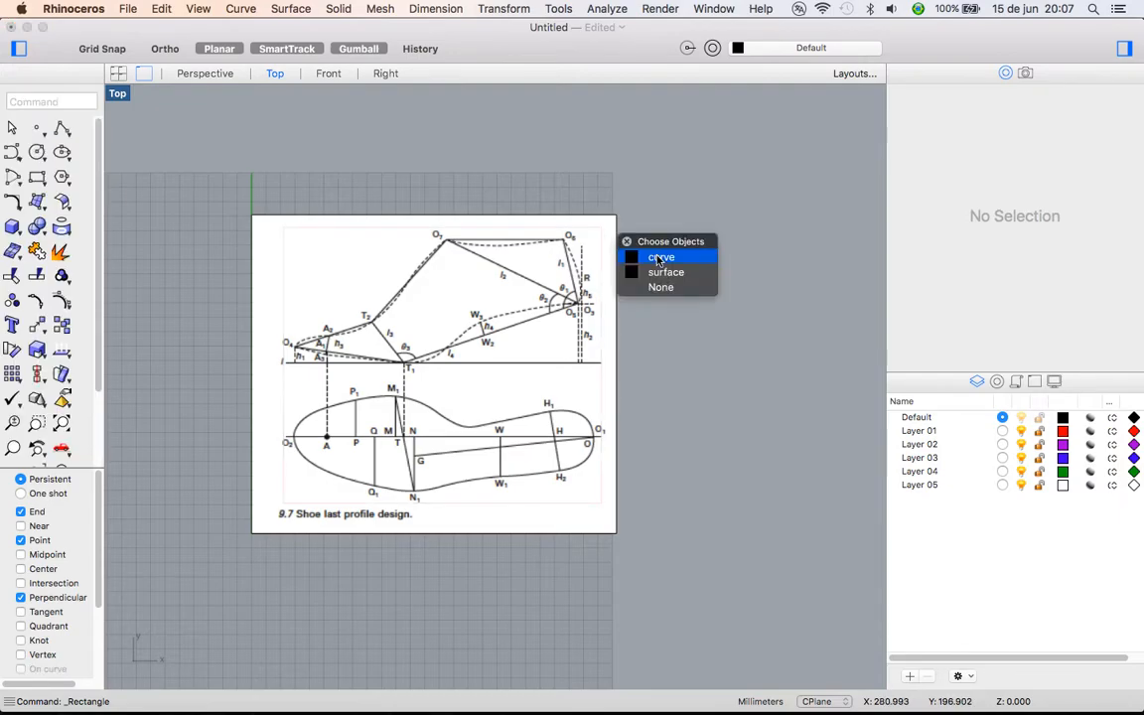
pyautogui.click(660, 259)
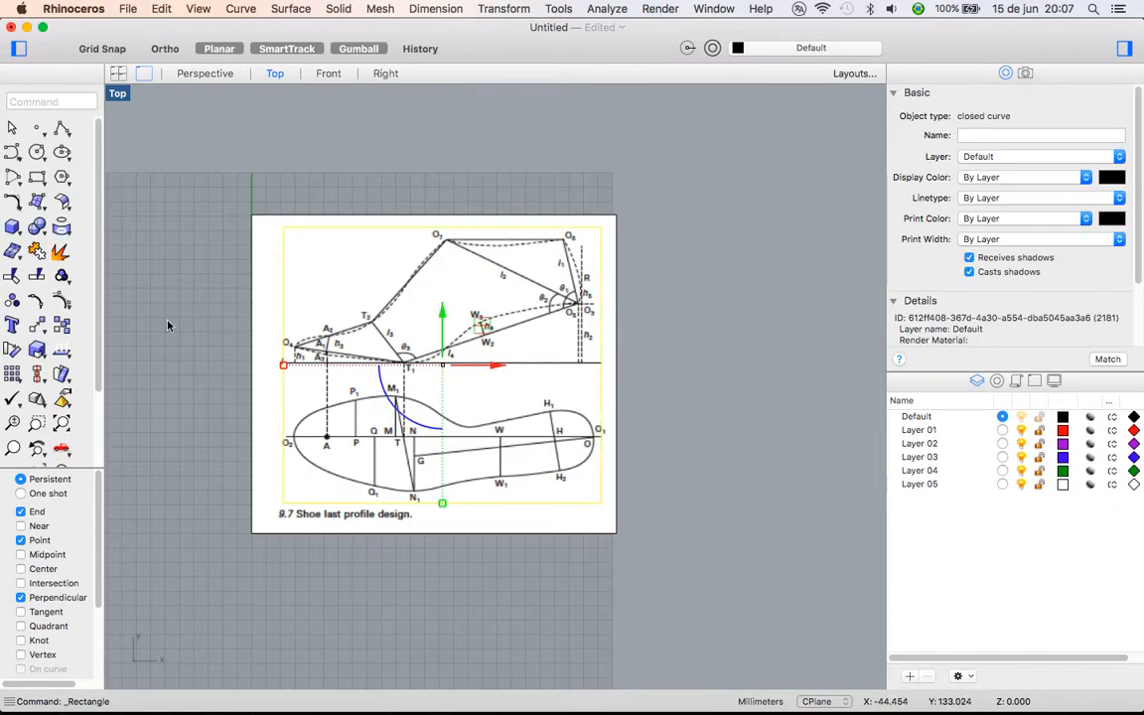
pyautogui.click(13, 249)
pyautogui.click(259, 313)
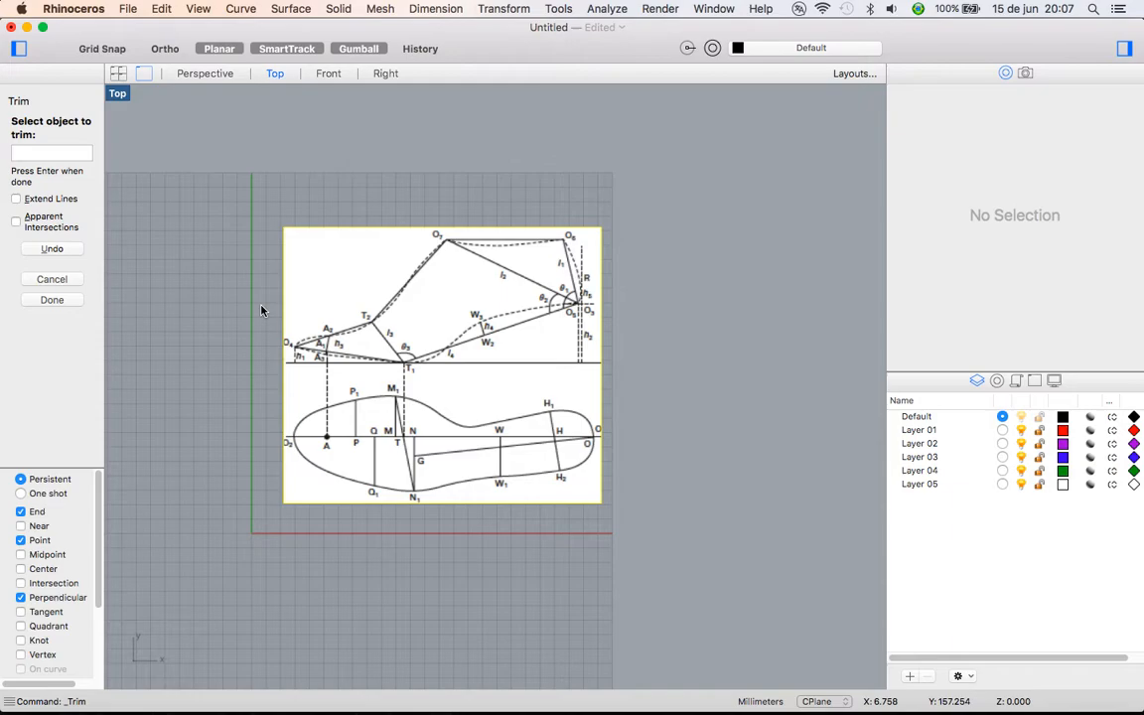
pyautogui.rightClick(431, 410)
# Enable the Near snap and draw a horizontal polyline with Ortho across the picture's full width, between the side profile and the sole outline
pyautogui.moveTo(431, 410); pyautogui.dragTo(458, 398, button='right')
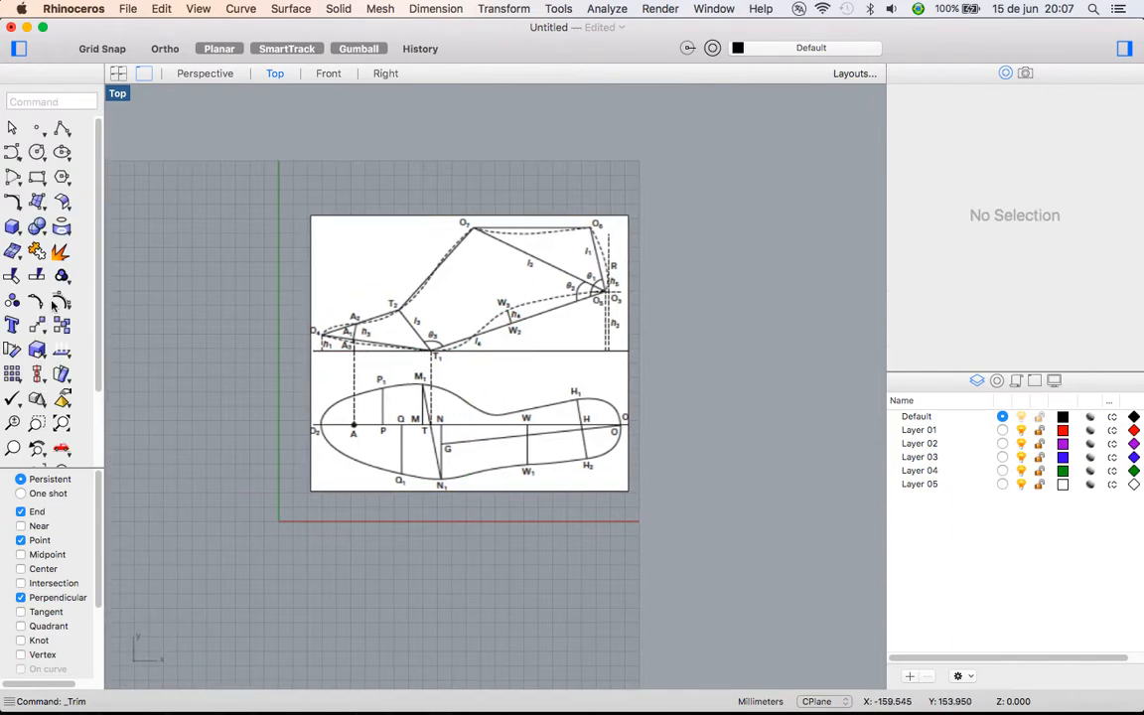
pyautogui.scroll(3, 459, 390)
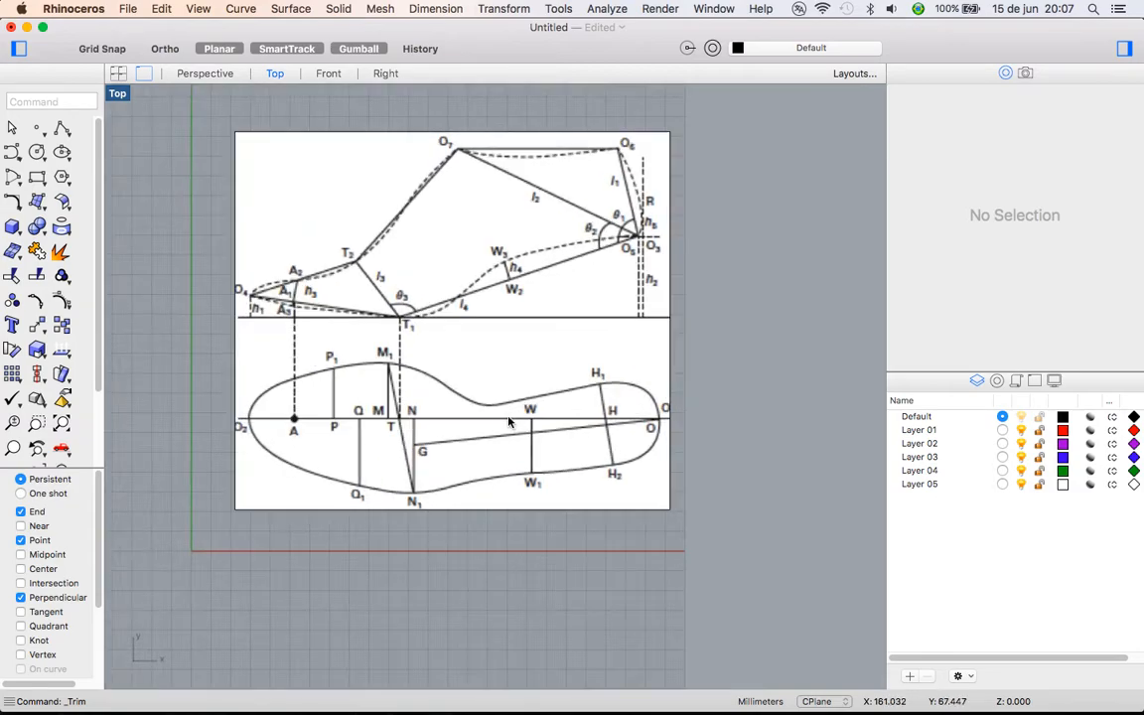
pyautogui.click(37, 183)
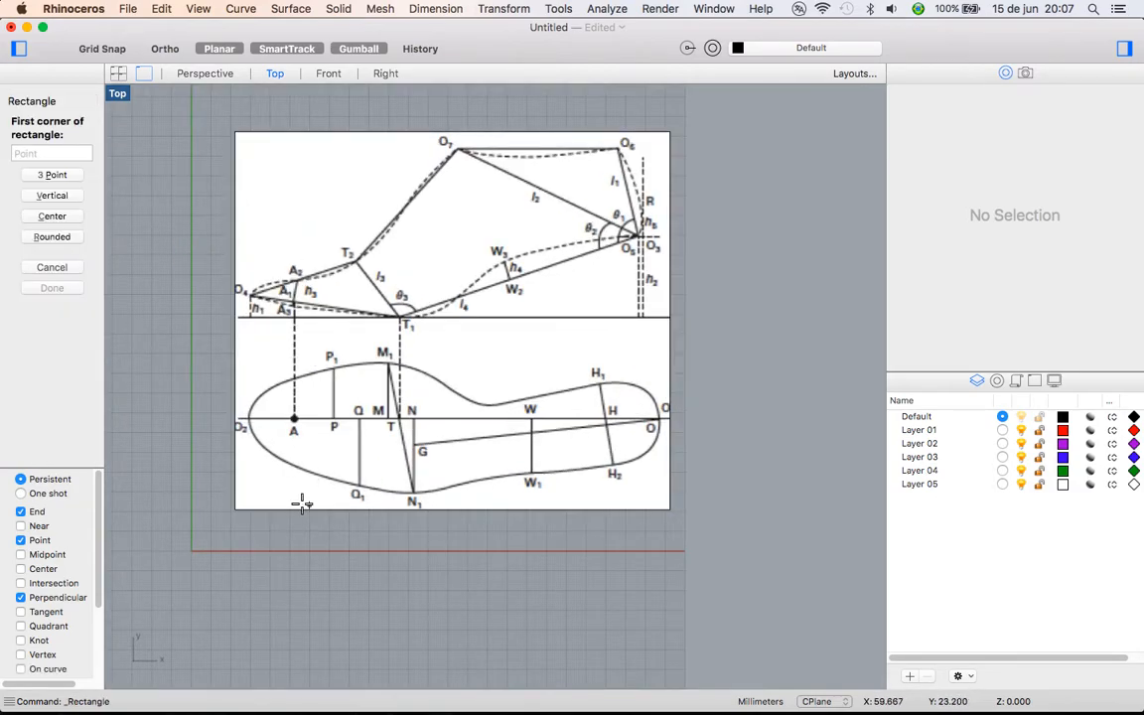
pyautogui.press('Escape')
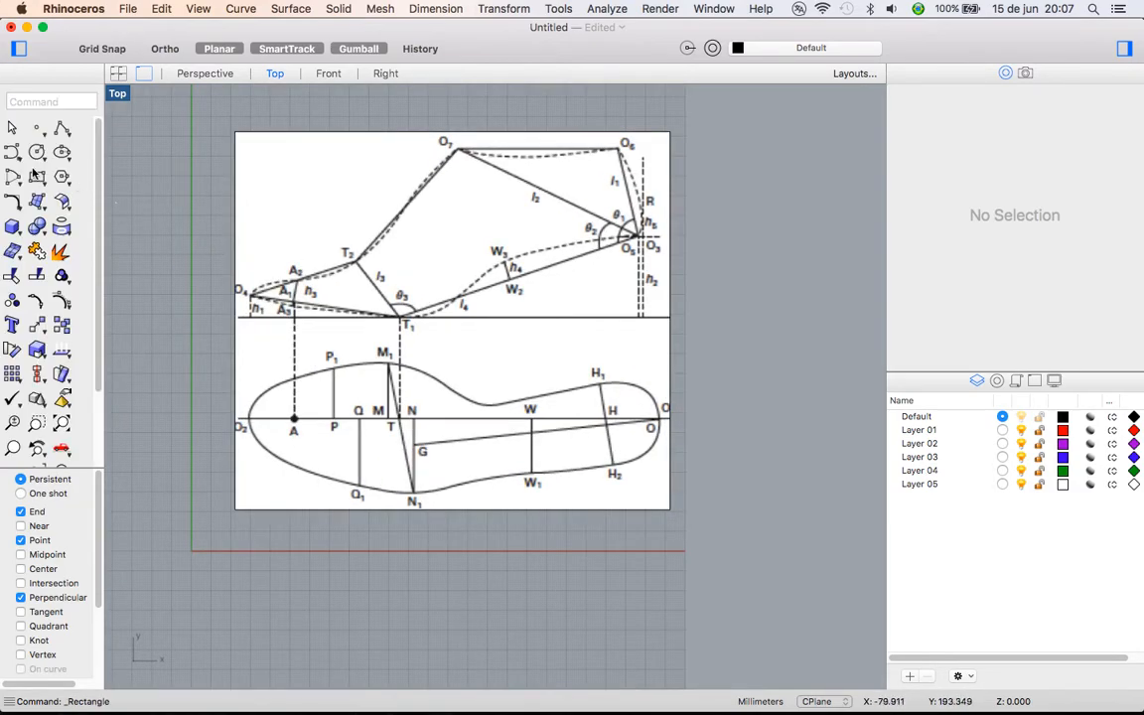
pyautogui.click(61, 127)
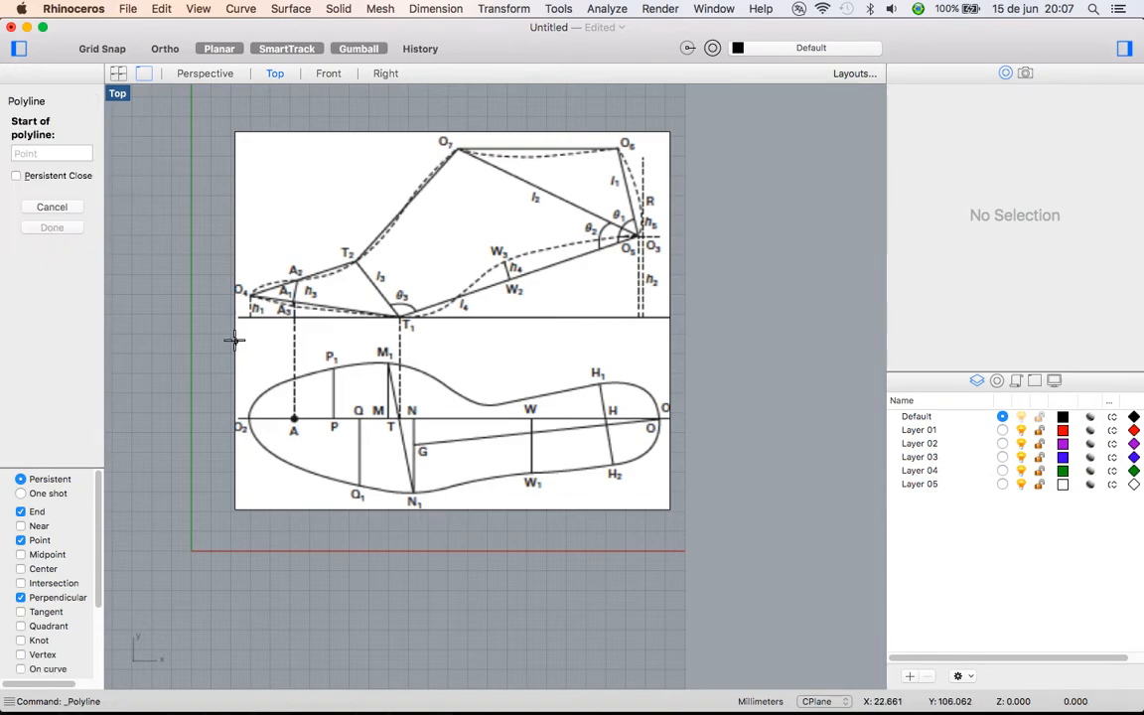
pyautogui.click(20, 525)
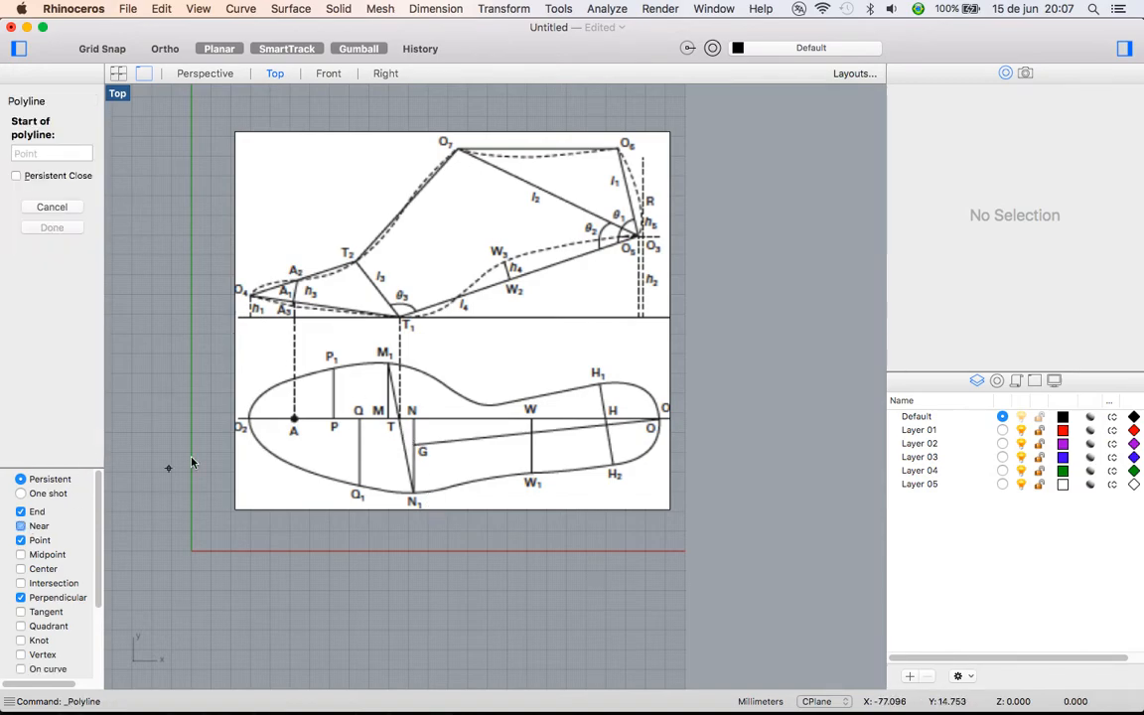
pyautogui.click(232, 343)
pyautogui.press('F8')
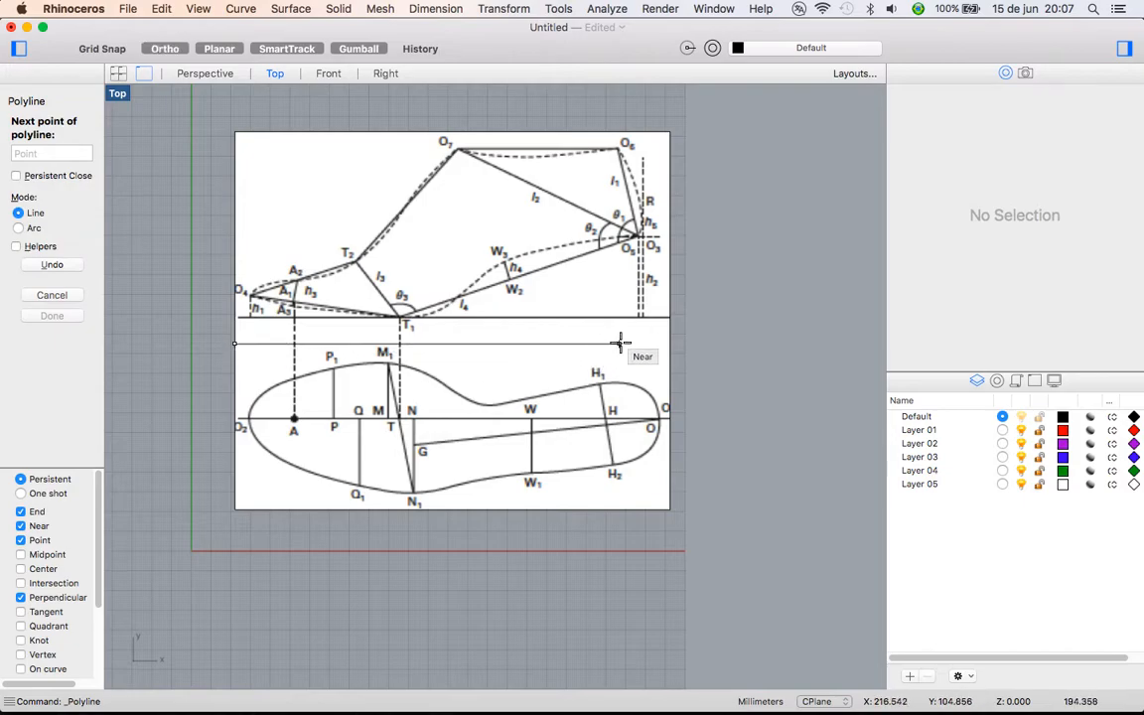
pyautogui.click(672, 336)
pyautogui.press('Return')
pyautogui.press('F8')
# Split the picture surface with the horizontal line between the side profile and the sole outline
pyautogui.click(661, 348)
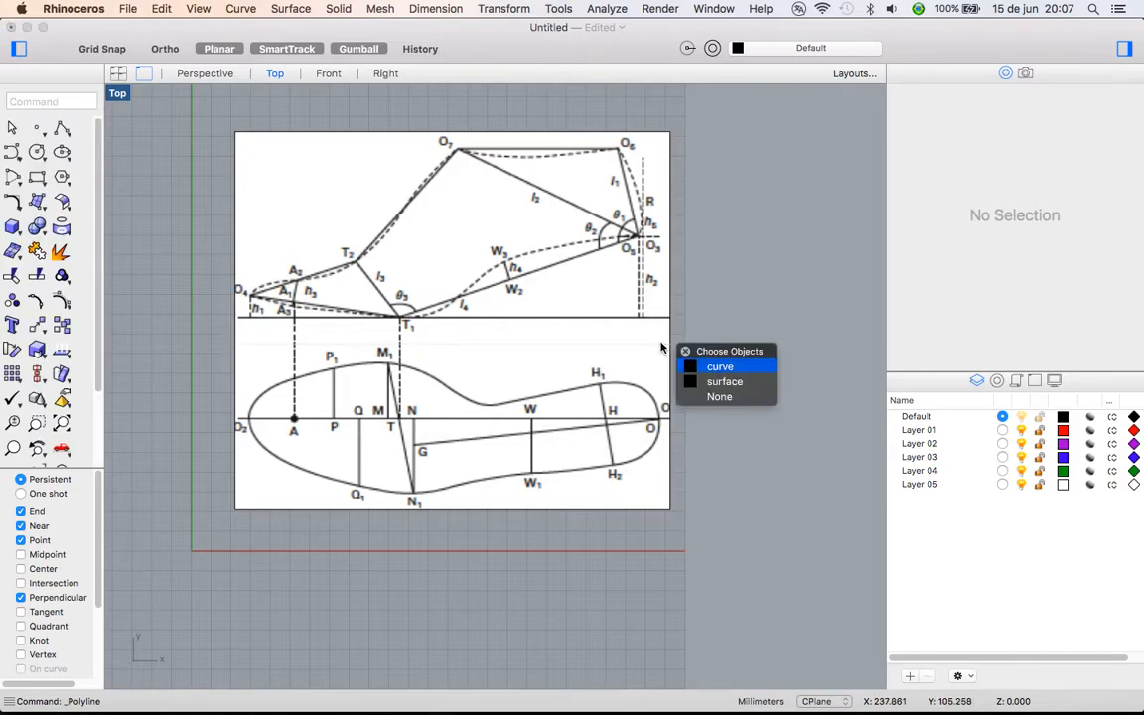
pyautogui.click(724, 381)
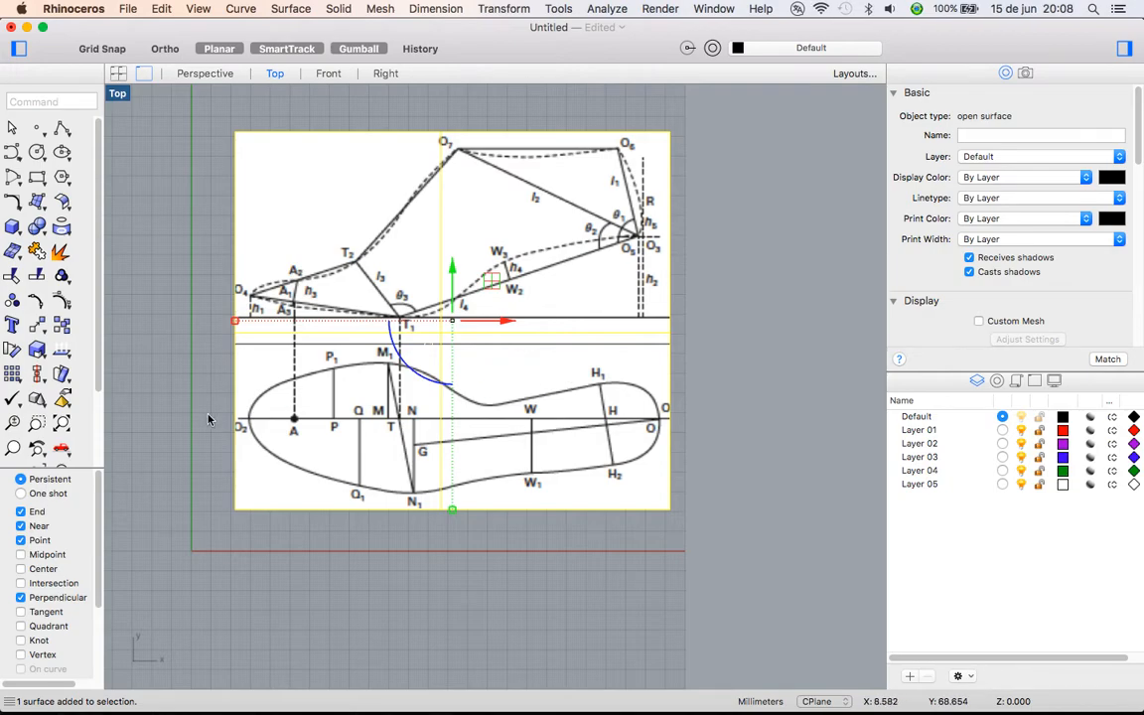
pyautogui.moveTo(484, 340); pyautogui.dragTo(495, 349, button='right')
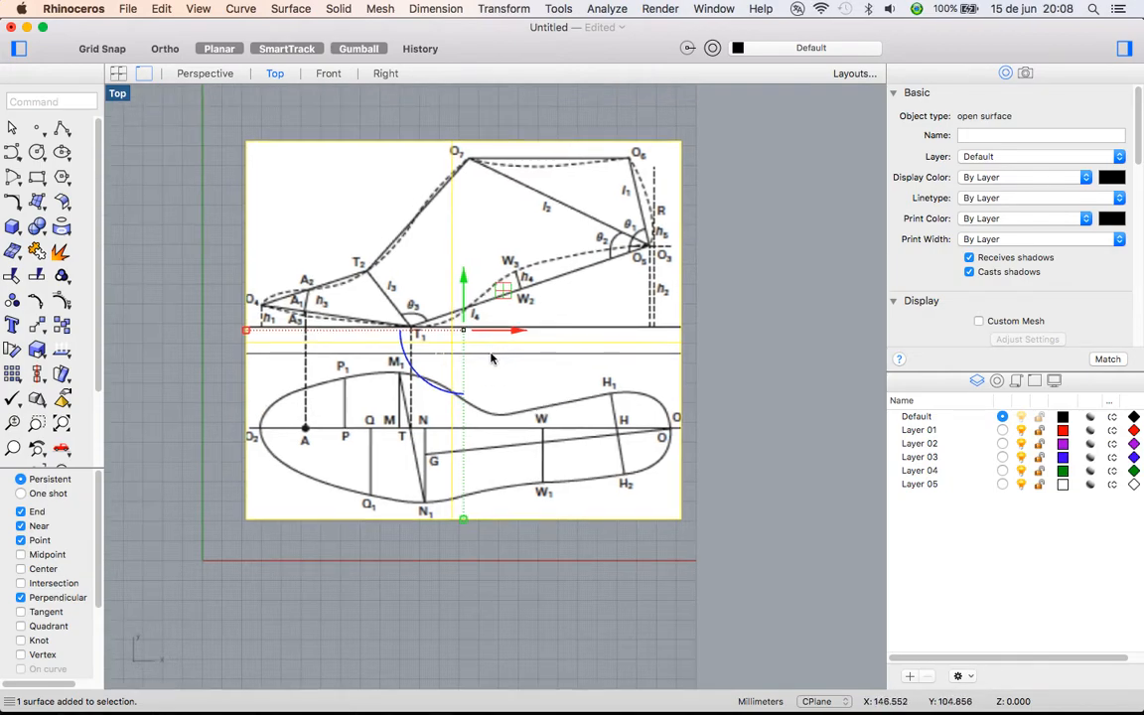
pyautogui.click(38, 250)
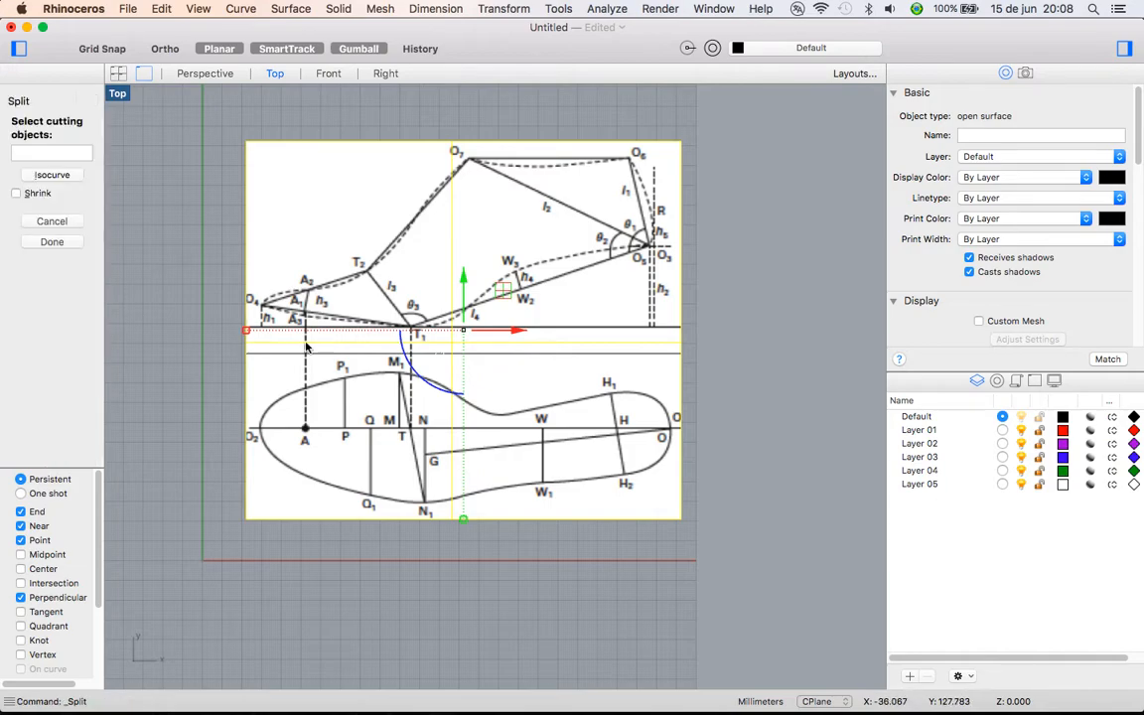
pyautogui.click(518, 355)
pyautogui.press('Return')
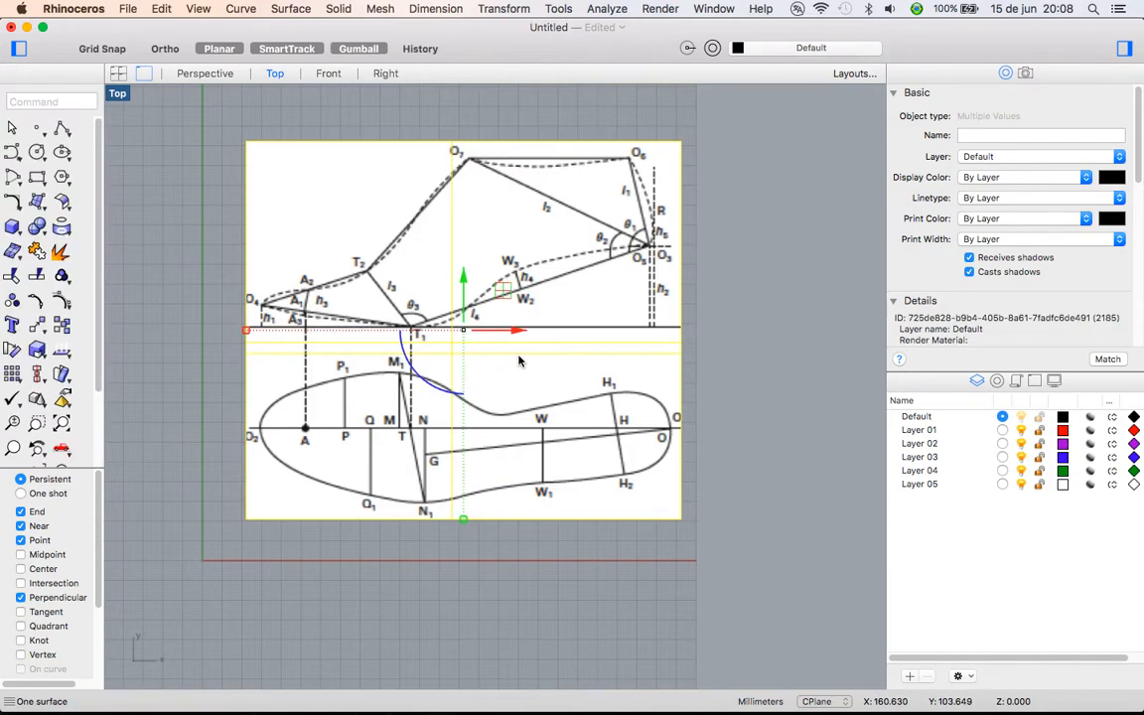
# Select the profile and sole pieces in turn to check that the picture is split into separate surfaces
pyautogui.click(518, 374)
pyautogui.click(493, 243)
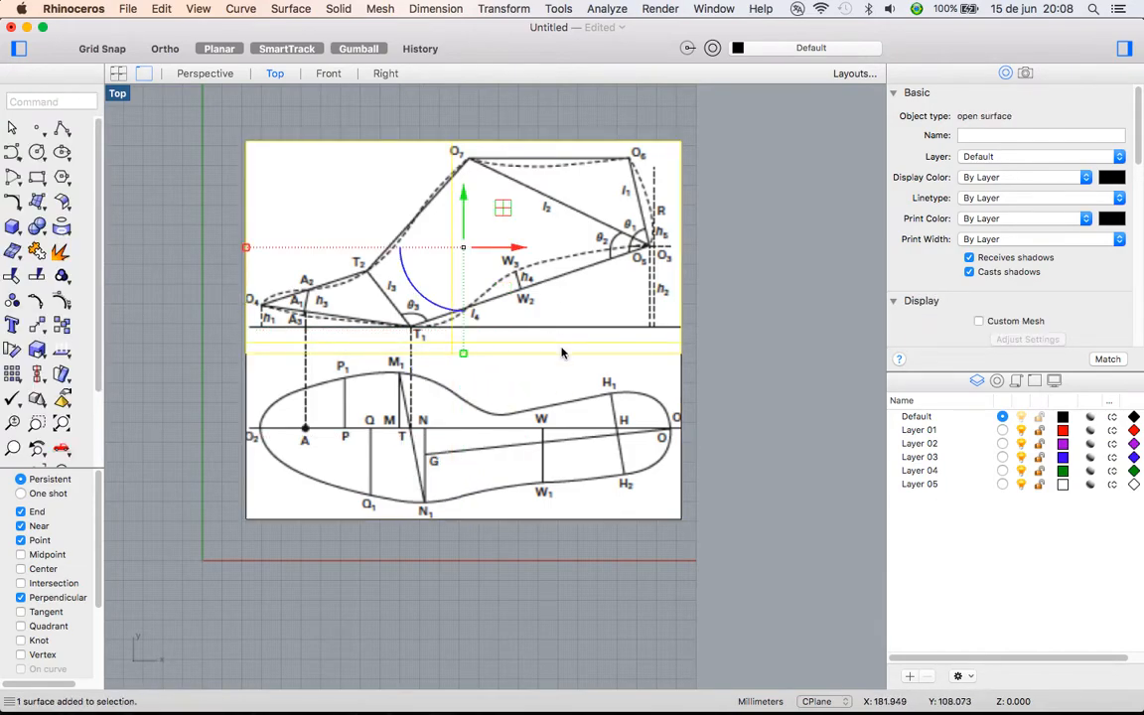
pyautogui.press('Escape')
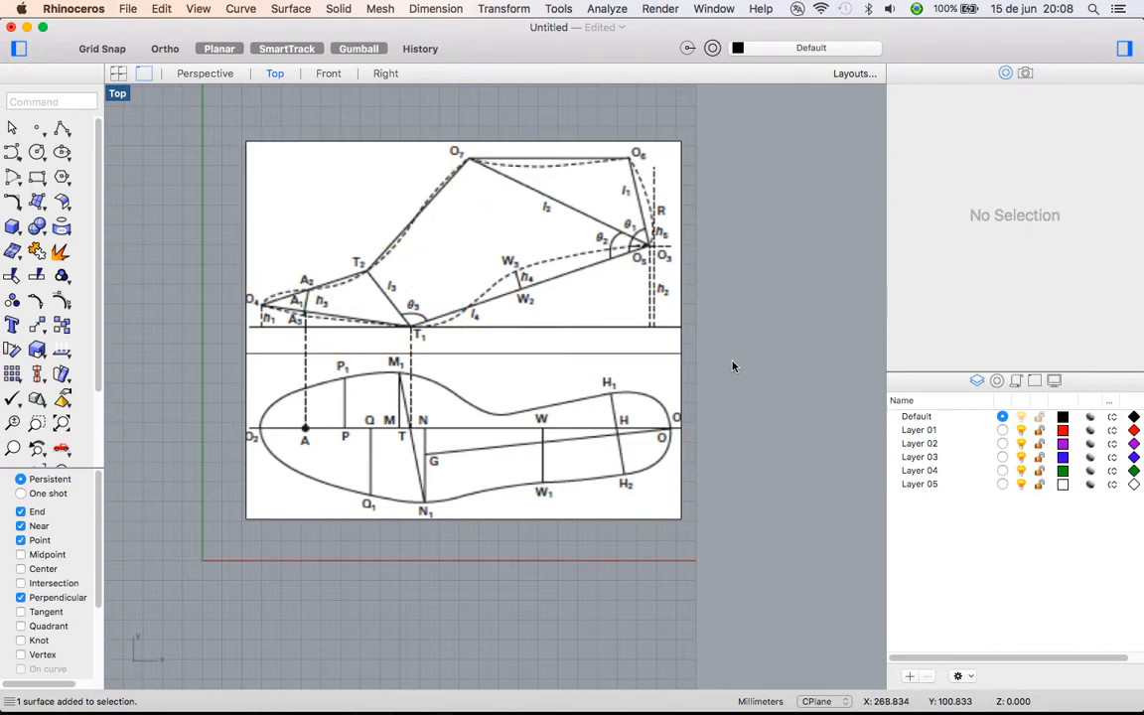
pyautogui.click(483, 437)
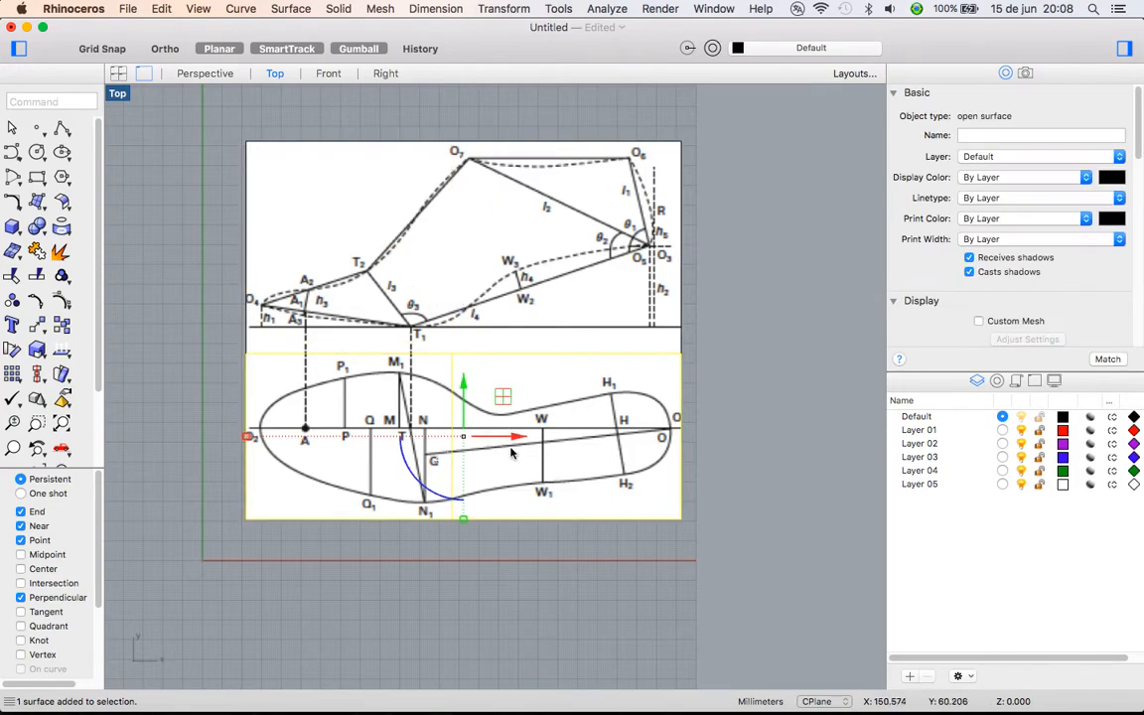
# Move both picture pieces together from heel point O on the sole outline to the origin (0)
pyautogui.scroll(-5, 417, 397)
pyautogui.scroll(3, 346, 342)
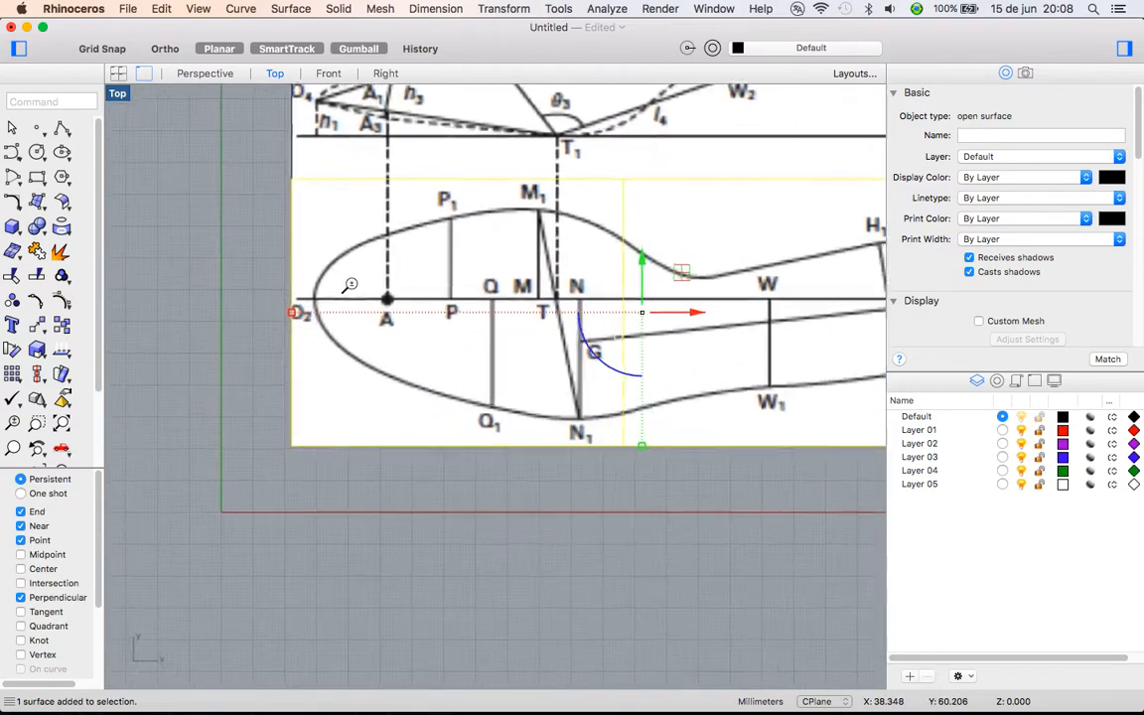
pyautogui.click(36, 294)
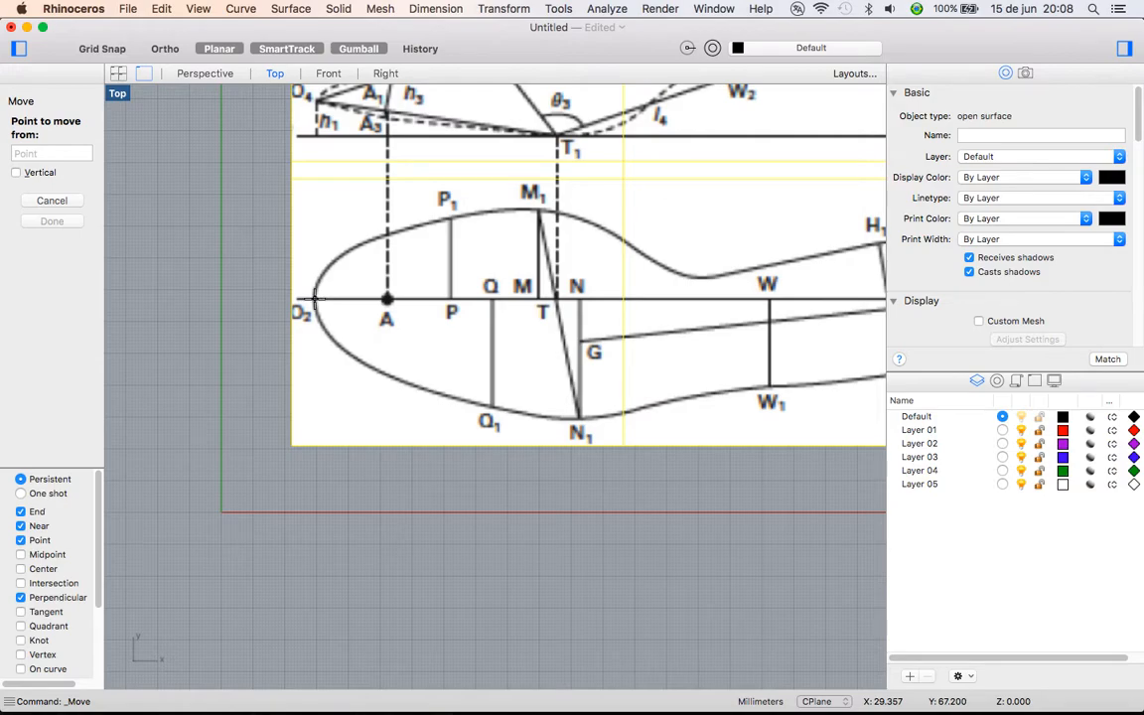
pyautogui.scroll(-5, 417, 358)
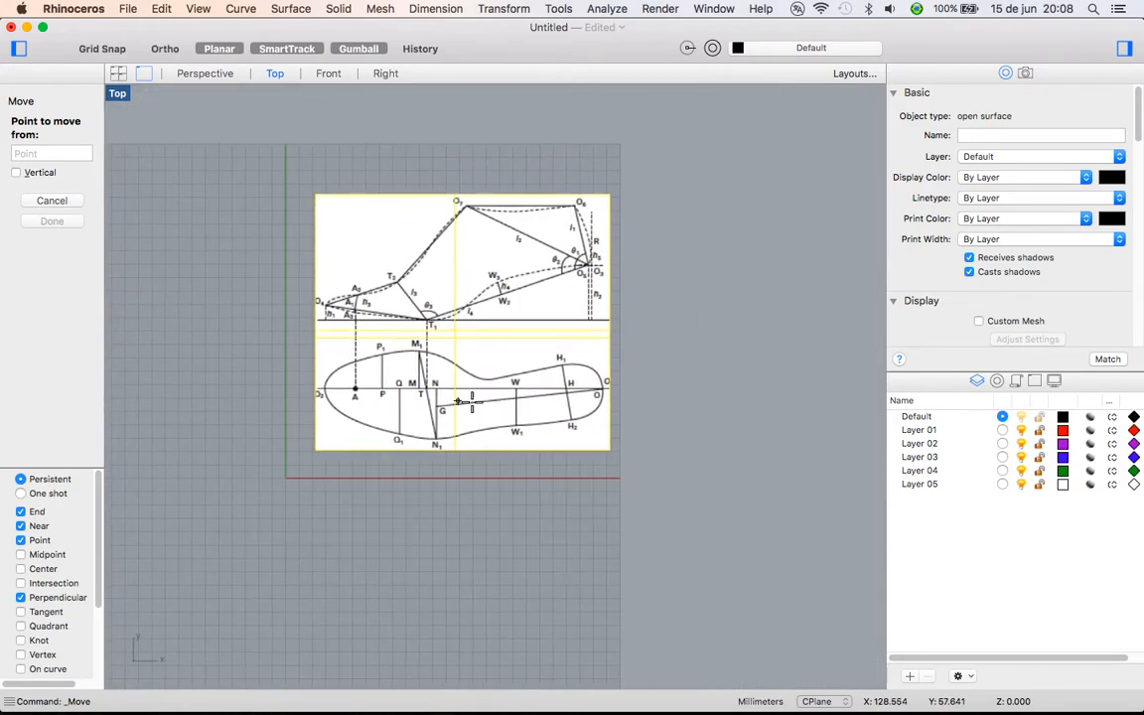
pyautogui.scroll(4, 591, 332)
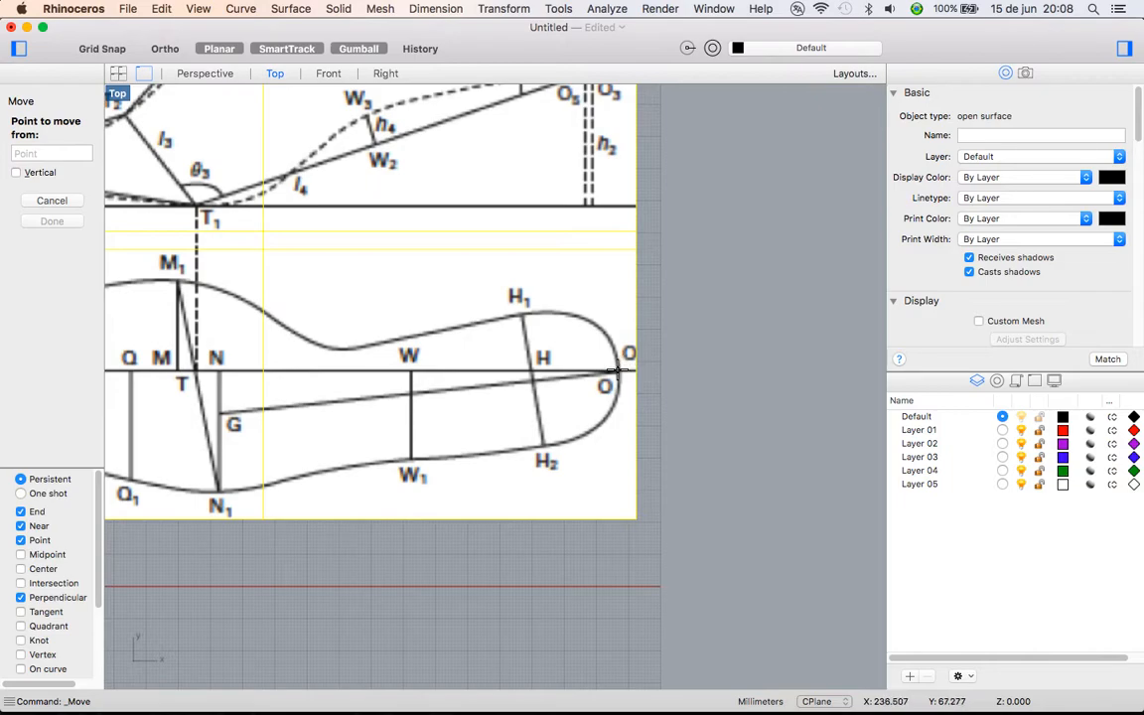
pyautogui.scroll(4, 617, 371)
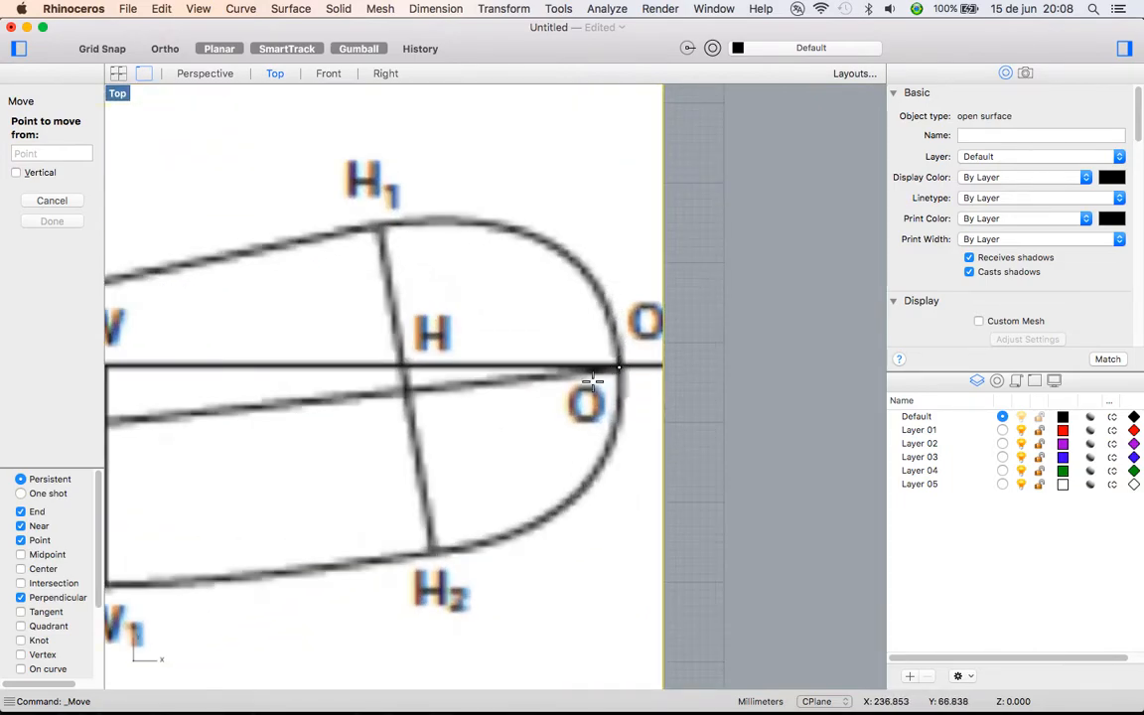
pyautogui.click(592, 380)
pyautogui.write('0')
pyautogui.press('Return')
# Delete the leftover cropping rectangle and dividing line beside the picture
pyautogui.keyDown('ctrl'); pyautogui.moveTo(440, 358); pyautogui.dragTo(442, 581, button='right'); pyautogui.keyUp('ctrl')
pyautogui.moveTo(441, 431); pyautogui.dragTo(544, 507, button='right')
pyautogui.keyDown('ctrl'); pyautogui.moveTo(538, 483); pyautogui.dragTo(544, 417, button='right'); pyautogui.keyUp('ctrl')
pyautogui.click(607, 224)
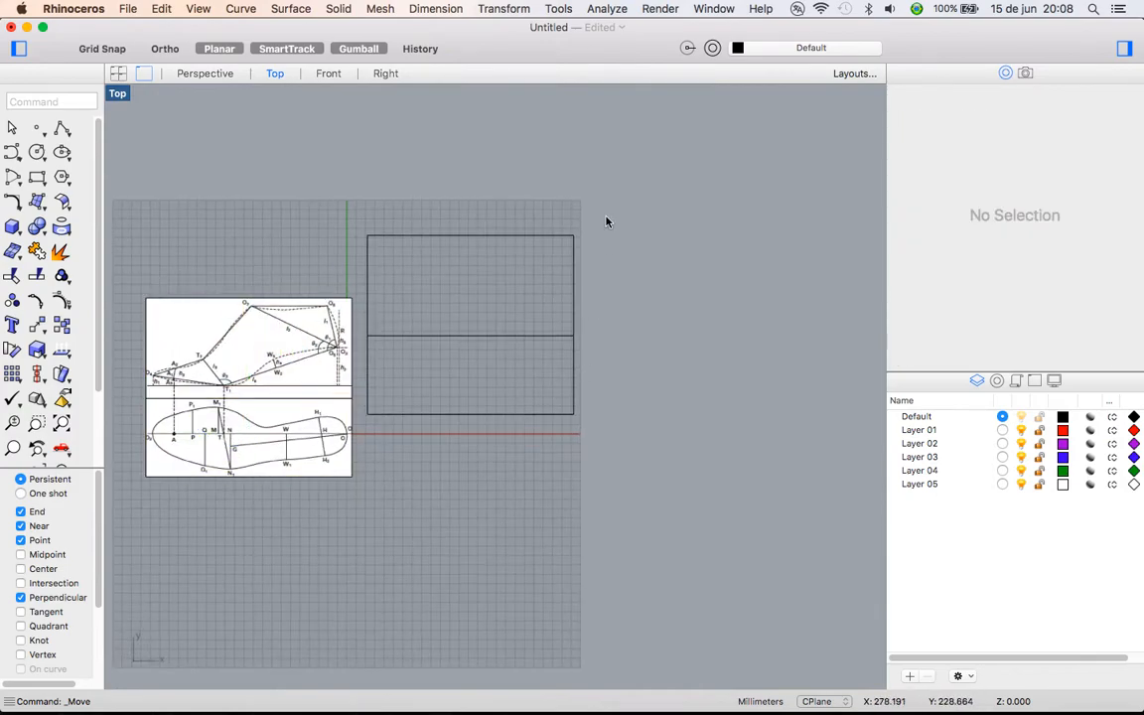
pyautogui.moveTo(499, 428); pyautogui.dragTo(498, 429)
pyautogui.press('Delete')
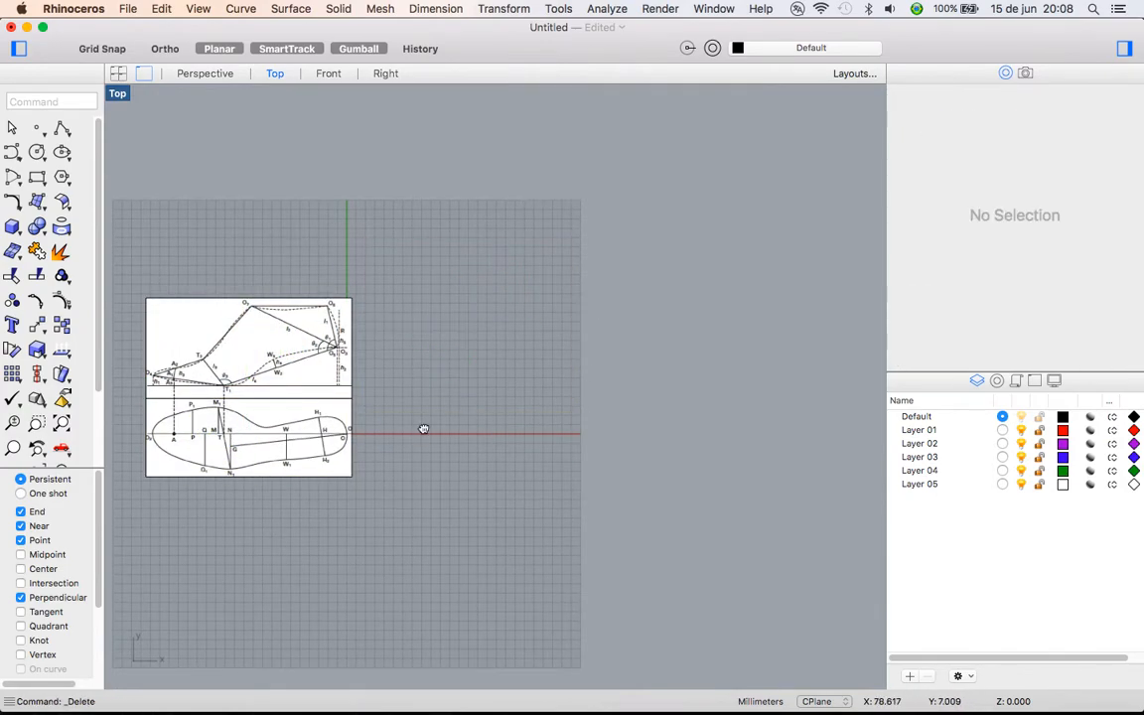
# Rotate both picture pieces 90 degrees clockwise about the origin (0) with Ortho, so the toe points along the positive Y axis
pyautogui.moveTo(341, 410); pyautogui.dragTo(467, 388, button='right')
pyautogui.scroll(10, 466, 388)
pyautogui.scroll(-9, 677, 260)
pyautogui.moveTo(669, 315); pyautogui.dragTo(629, 377, button='right')
pyautogui.moveTo(659, 257); pyautogui.dragTo(526, 429)
pyautogui.scroll(5, 626, 288)
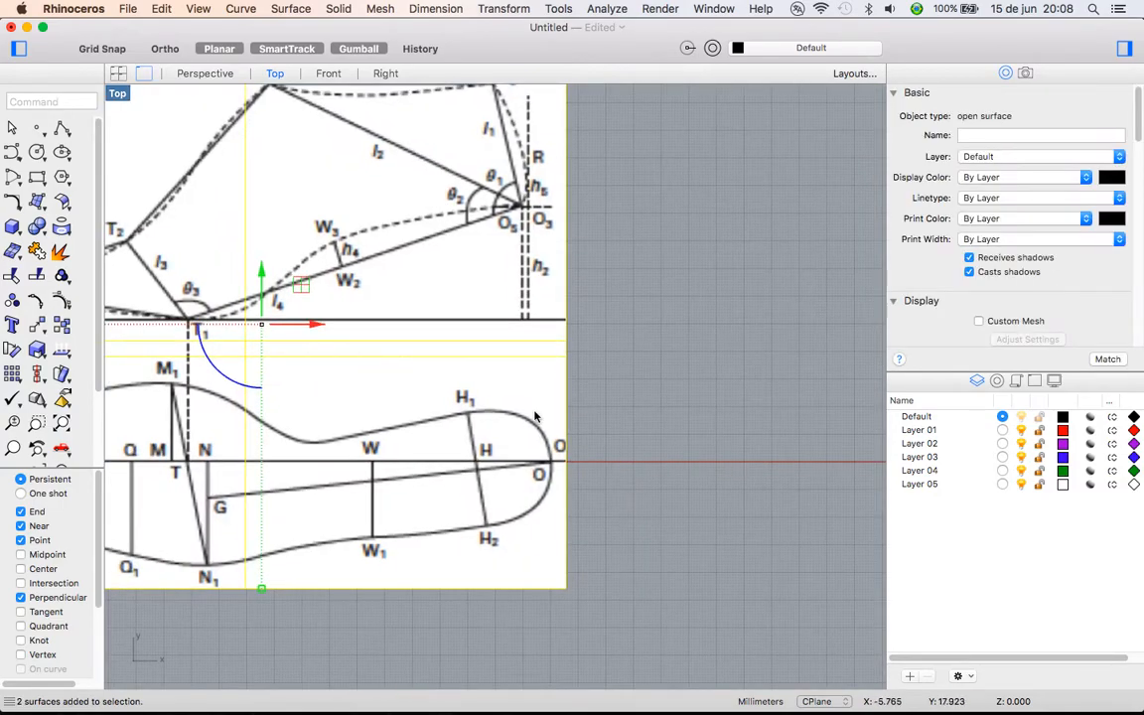
pyautogui.click(14, 349)
pyautogui.write('0')
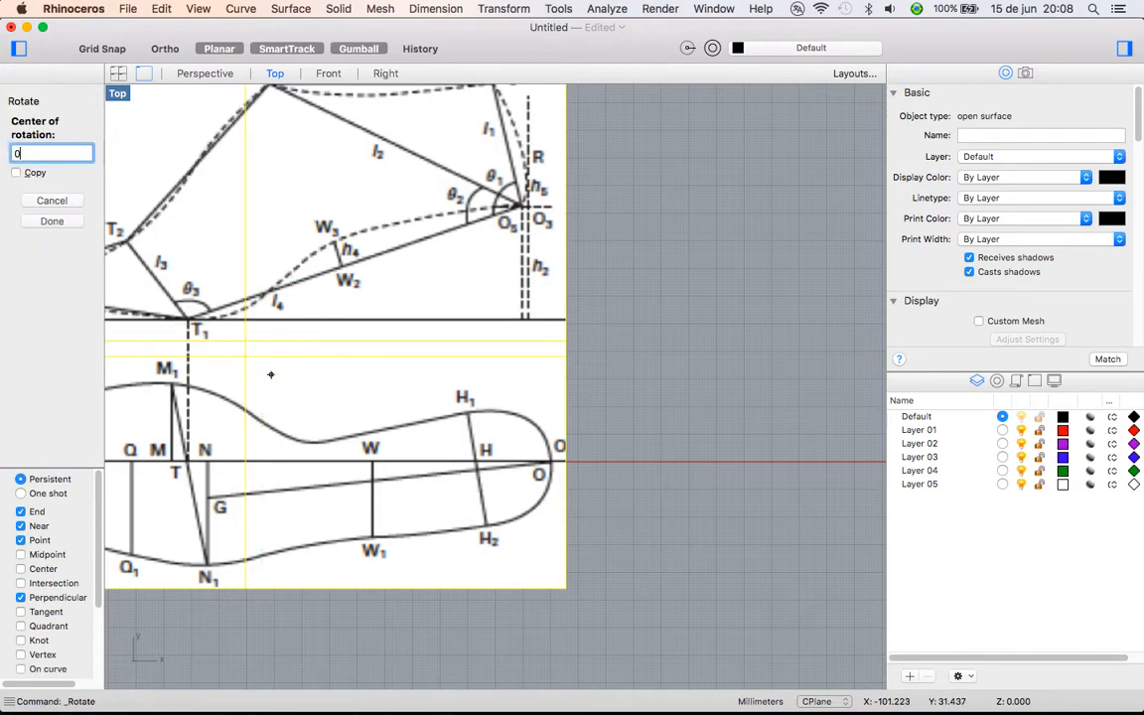
pyautogui.press('Return')
pyautogui.click(309, 442)
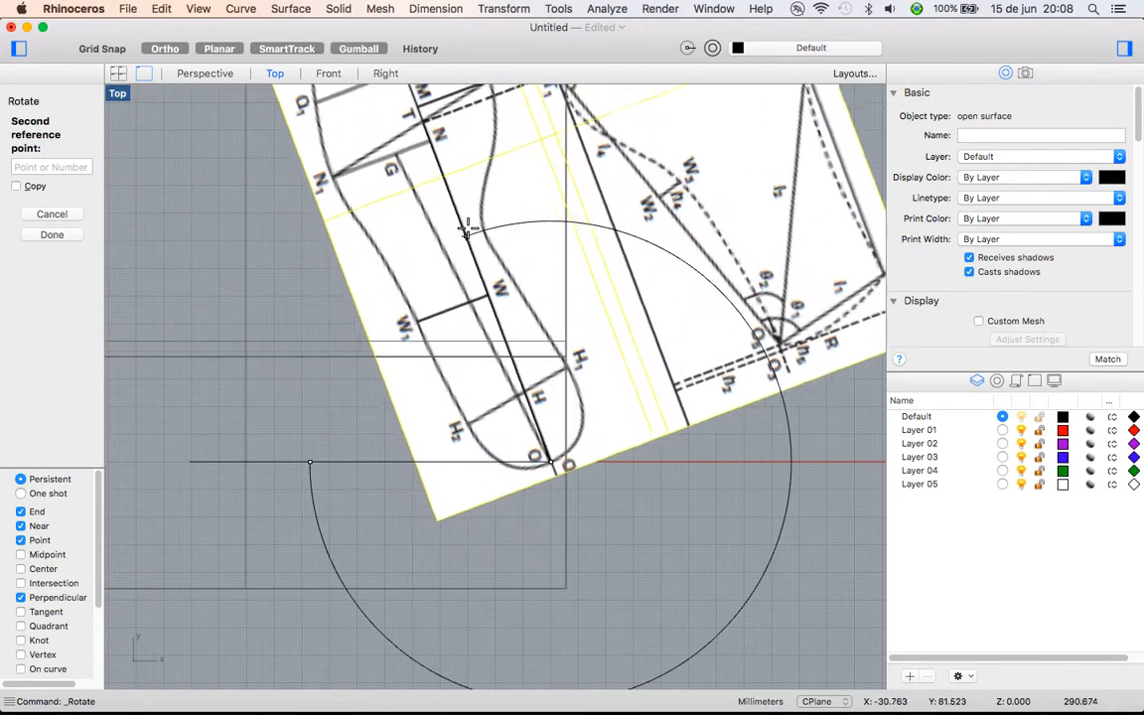
pyautogui.click(494, 212)
pyautogui.scroll(-3, 566, 282)
pyautogui.scroll(1, 567, 282)
pyautogui.moveTo(567, 282); pyautogui.dragTo(476, 429, button='right')
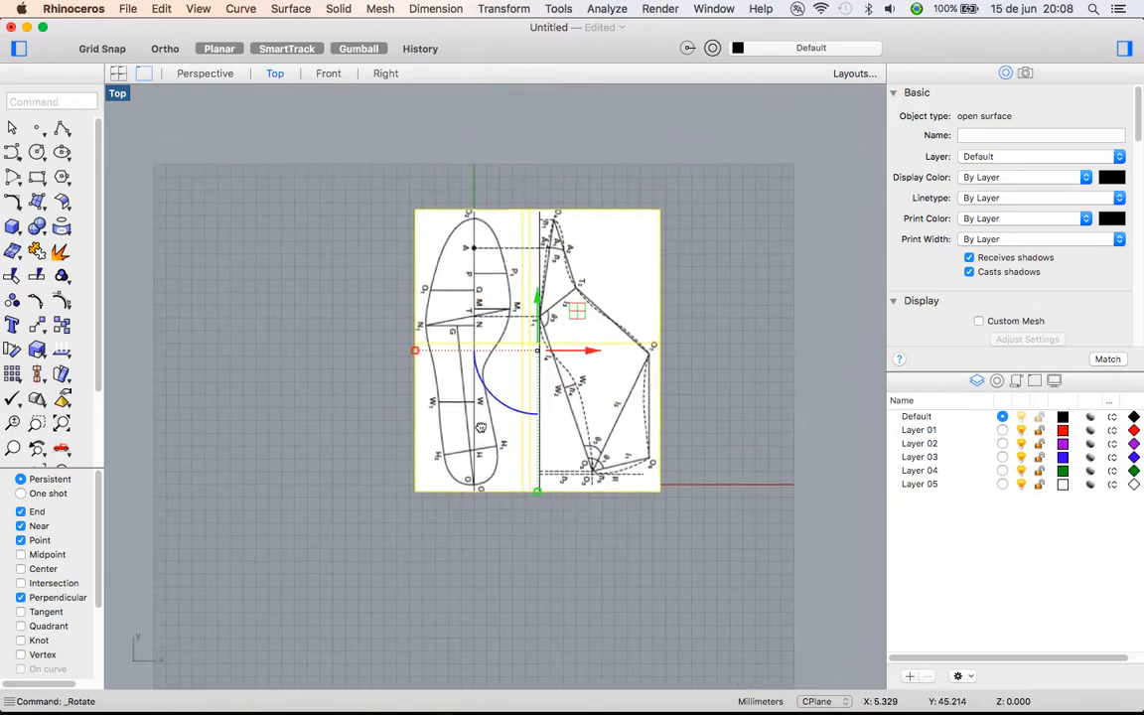
pyautogui.scroll(3, 563, 421)
pyautogui.moveTo(563, 393); pyautogui.dragTo(535, 402, button='right')
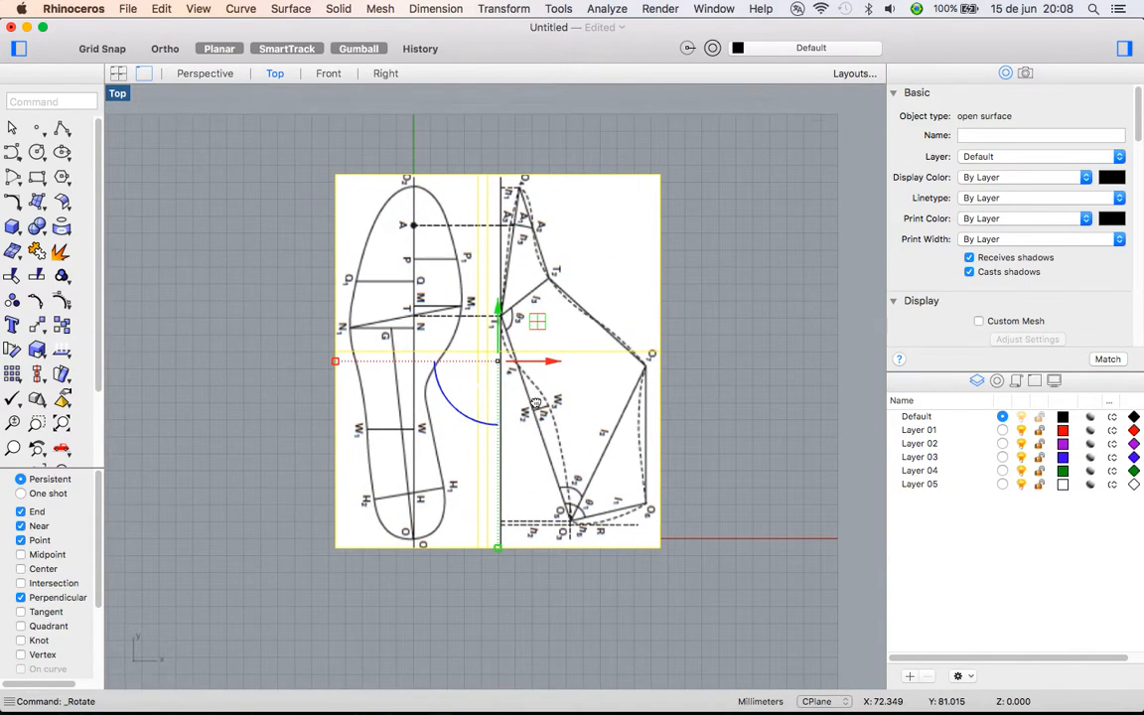
# Rotate only the side-profile piece 90 degrees in the Front view about a point on it, using Ortho, so it stands vertical
pyautogui.click(684, 428)
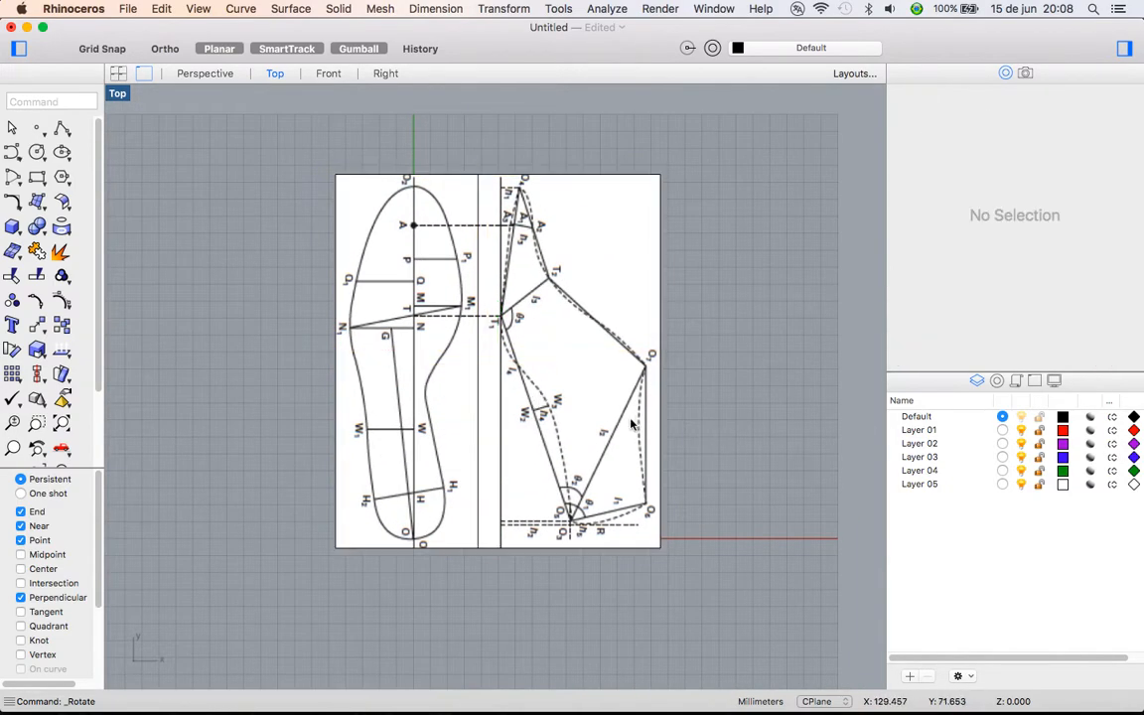
pyautogui.click(595, 451)
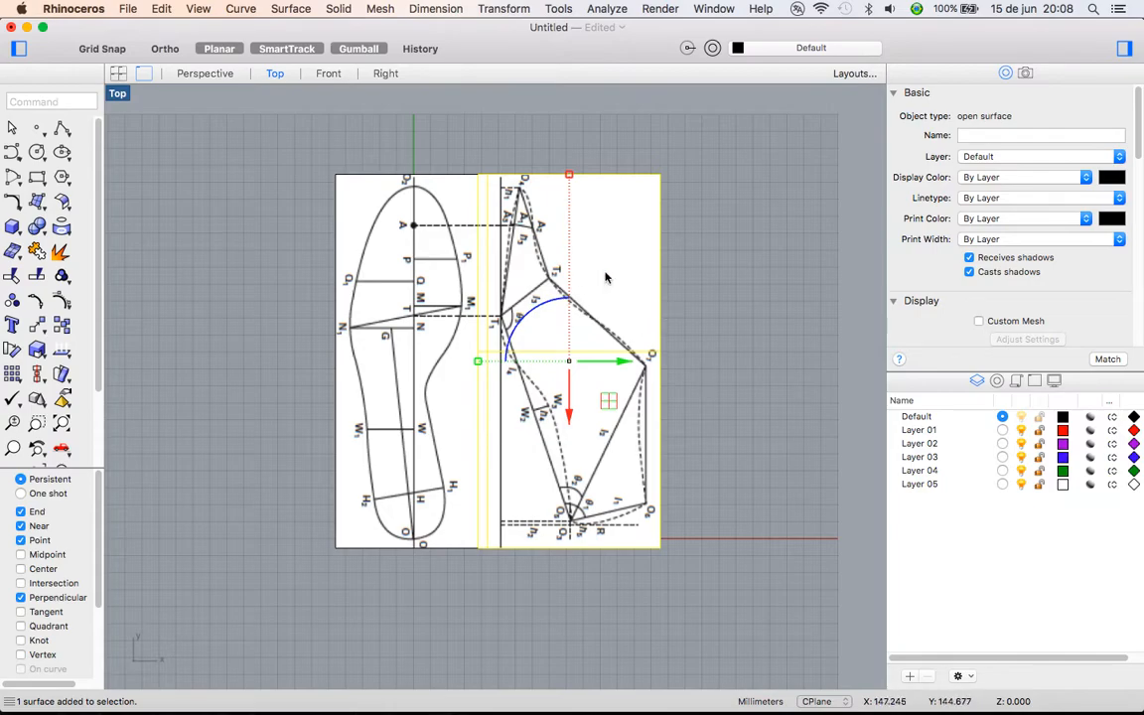
pyautogui.doubleClick(118, 94)
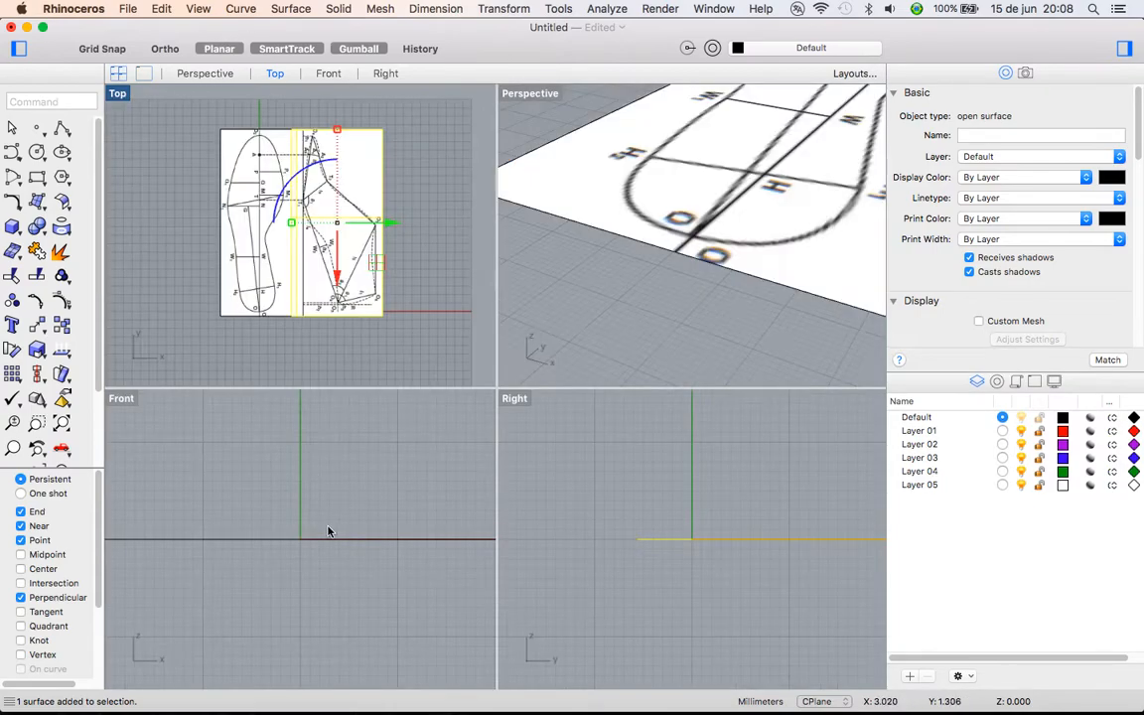
pyautogui.doubleClick(121, 395)
pyautogui.scroll(-10, 473, 471)
pyautogui.moveTo(724, 432); pyautogui.dragTo(394, 480, button='right')
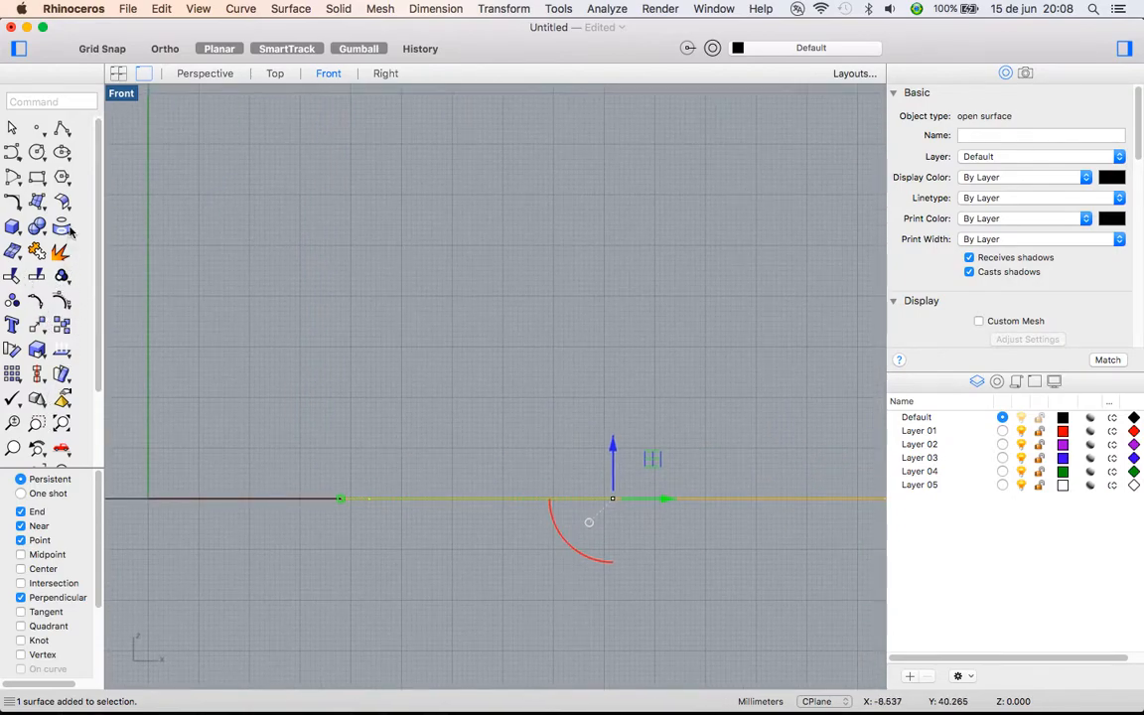
pyautogui.scroll(-3, 71, 328)
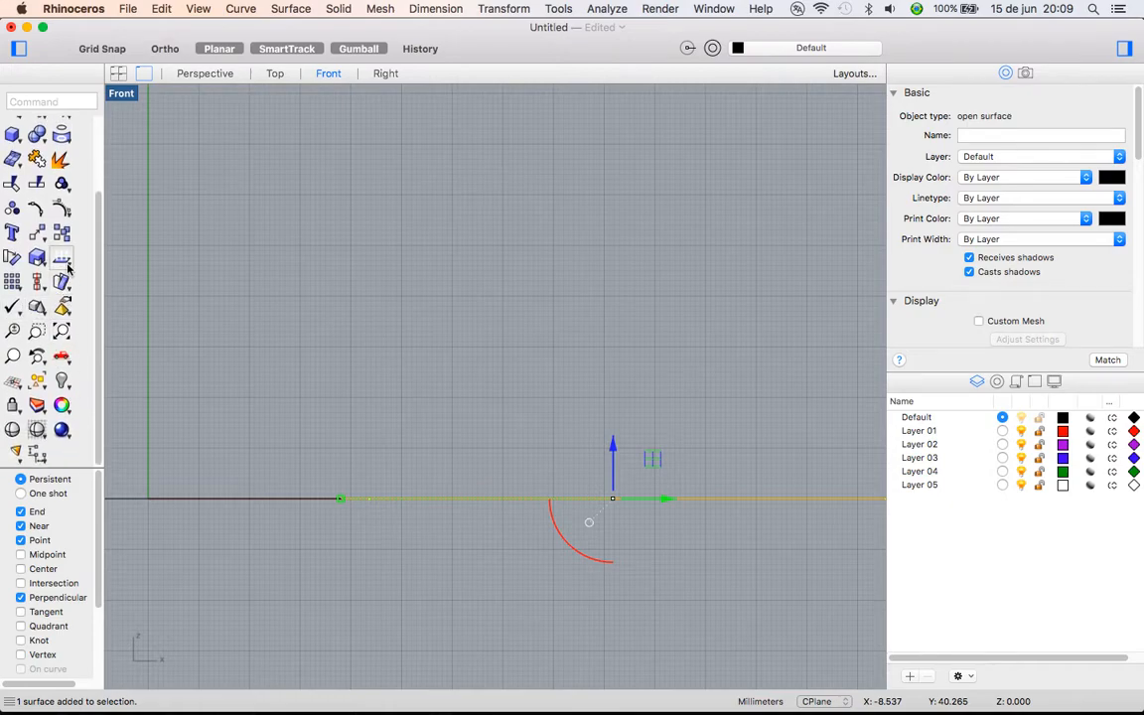
pyautogui.click(63, 279)
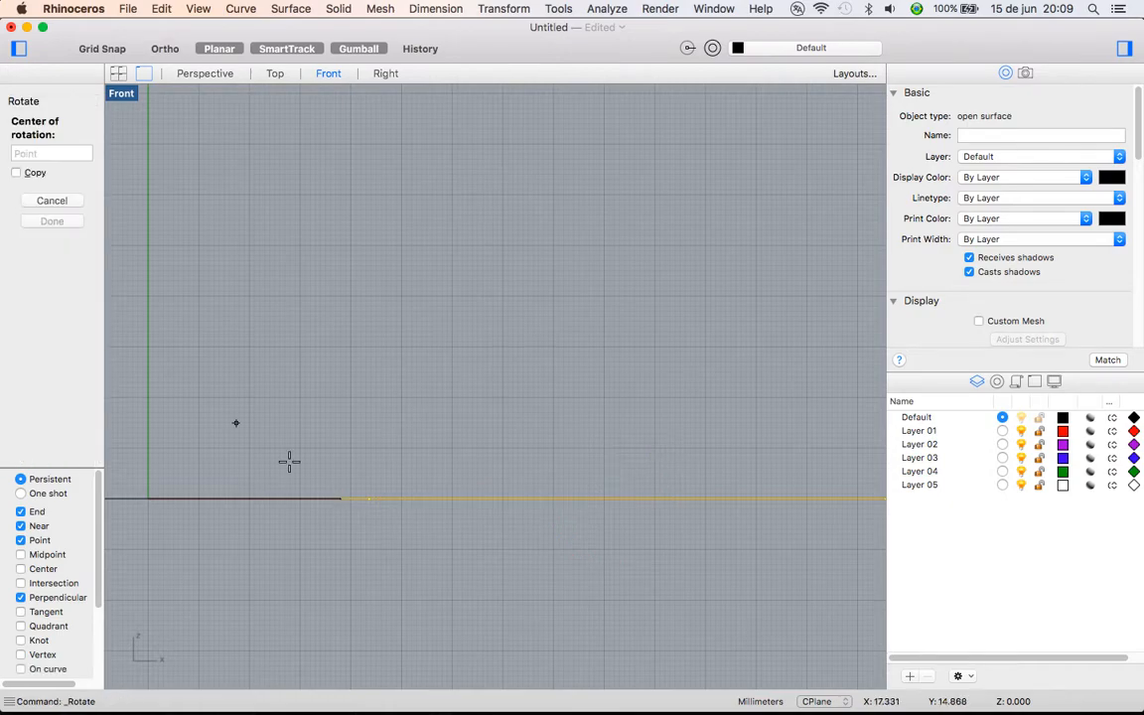
pyautogui.click(427, 498)
pyautogui.press('F8')
pyautogui.keyDown('shift'); pyautogui.click(570, 547); pyautogui.keyUp('shift')
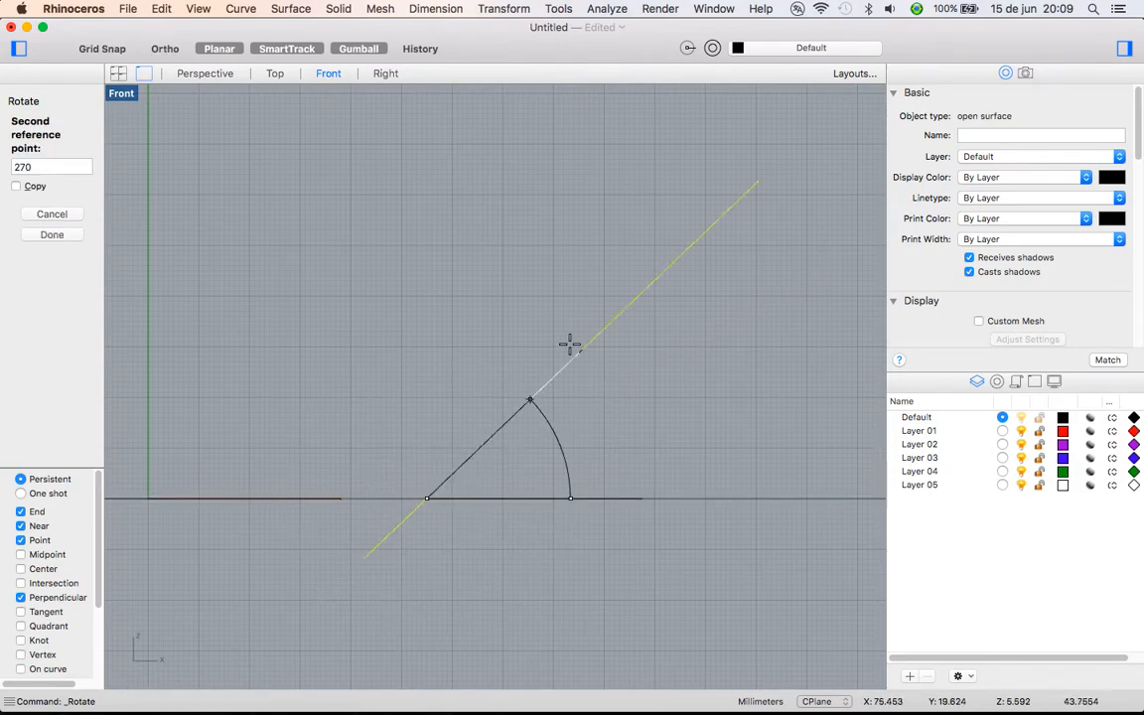
pyautogui.keyDown('shift'); pyautogui.click(500, 316); pyautogui.keyUp('shift')
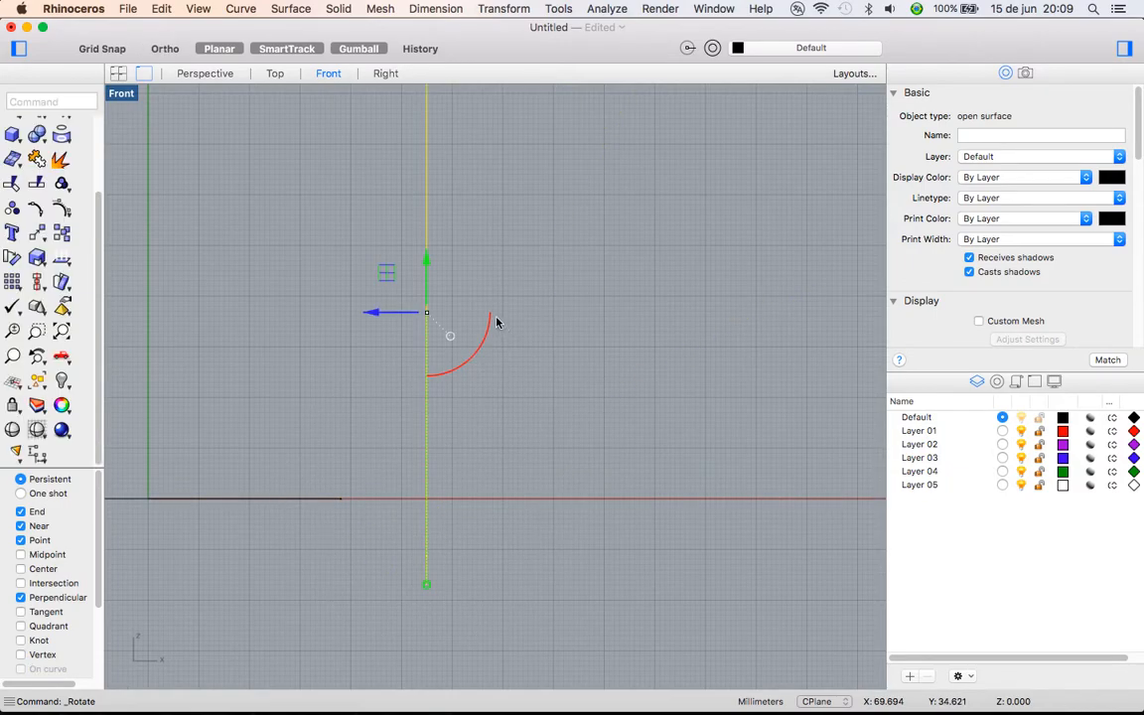
# Examine the upright side profile in the Right view, select it and return to the Top view to compare it with the sole
pyautogui.doubleClick(121, 93)
pyautogui.doubleClick(522, 402)
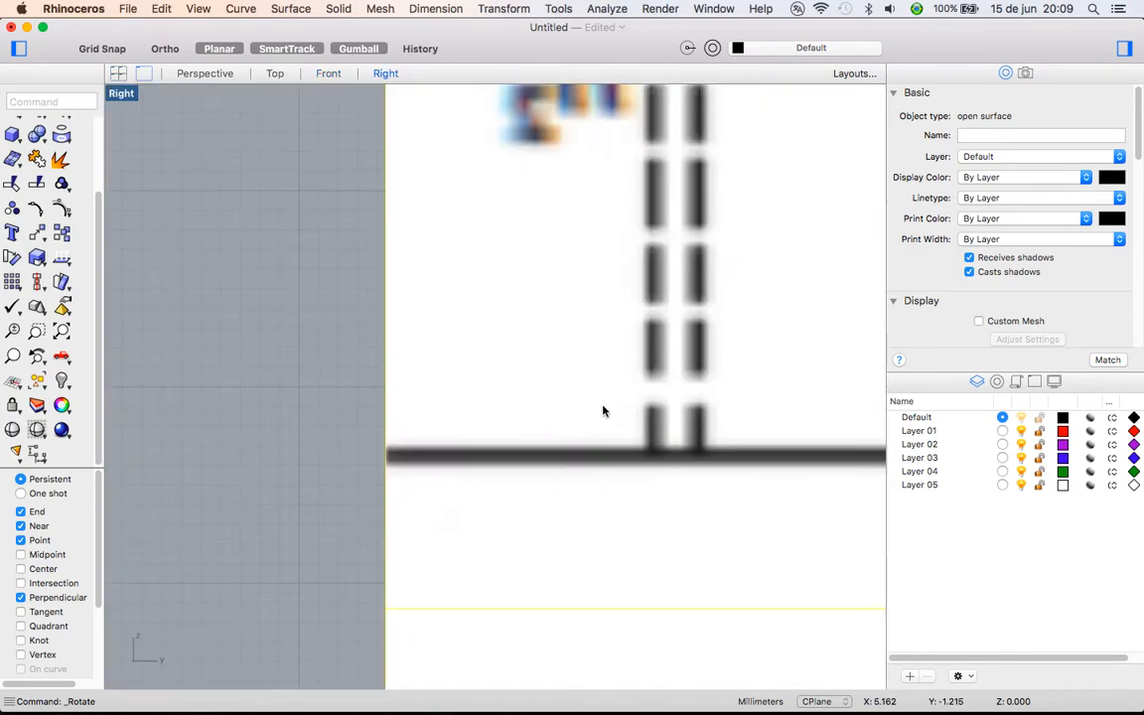
pyautogui.keyDown('ctrl'); pyautogui.moveTo(605, 406); pyautogui.dragTo(623, 603, button='right'); pyautogui.keyUp('ctrl')
pyautogui.moveTo(754, 385)
pyautogui.mouseDown(button='right')
pyautogui.moveTo(673, 408)
pyautogui.moveTo(594, 385)
pyautogui.moveTo(627, 367)
pyautogui.moveTo(629, 315)
pyautogui.mouseUp(button='right')
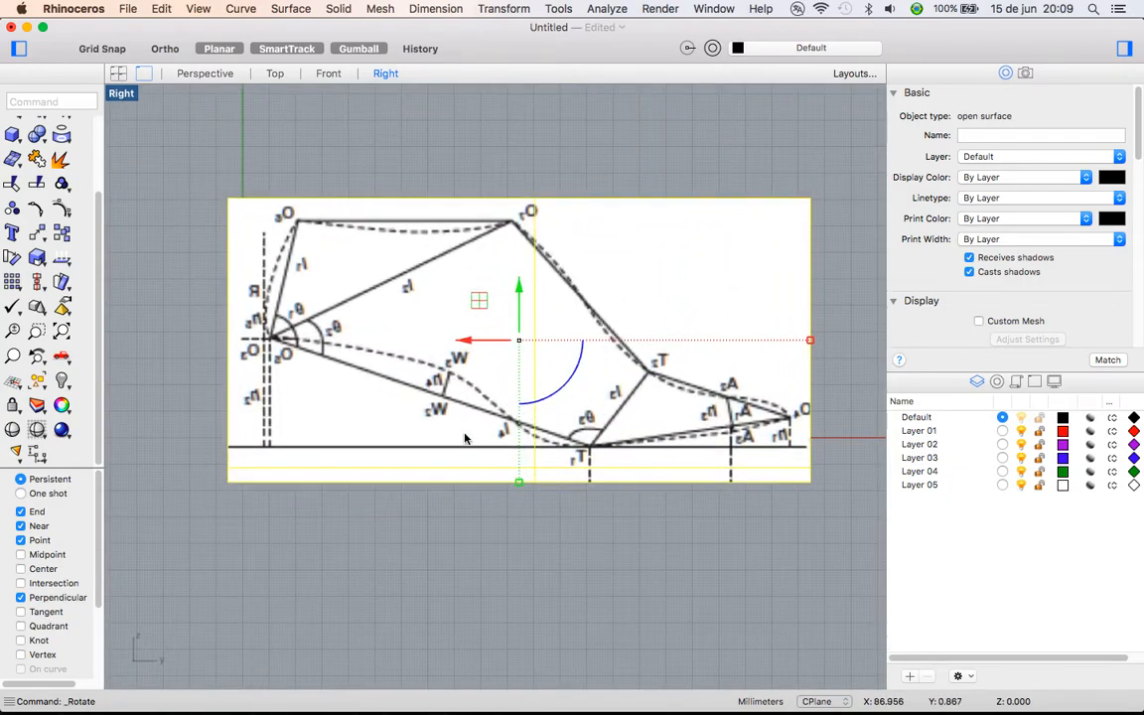
pyautogui.click(401, 526)
pyautogui.moveTo(575, 497); pyautogui.dragTo(497, 502, button='right')
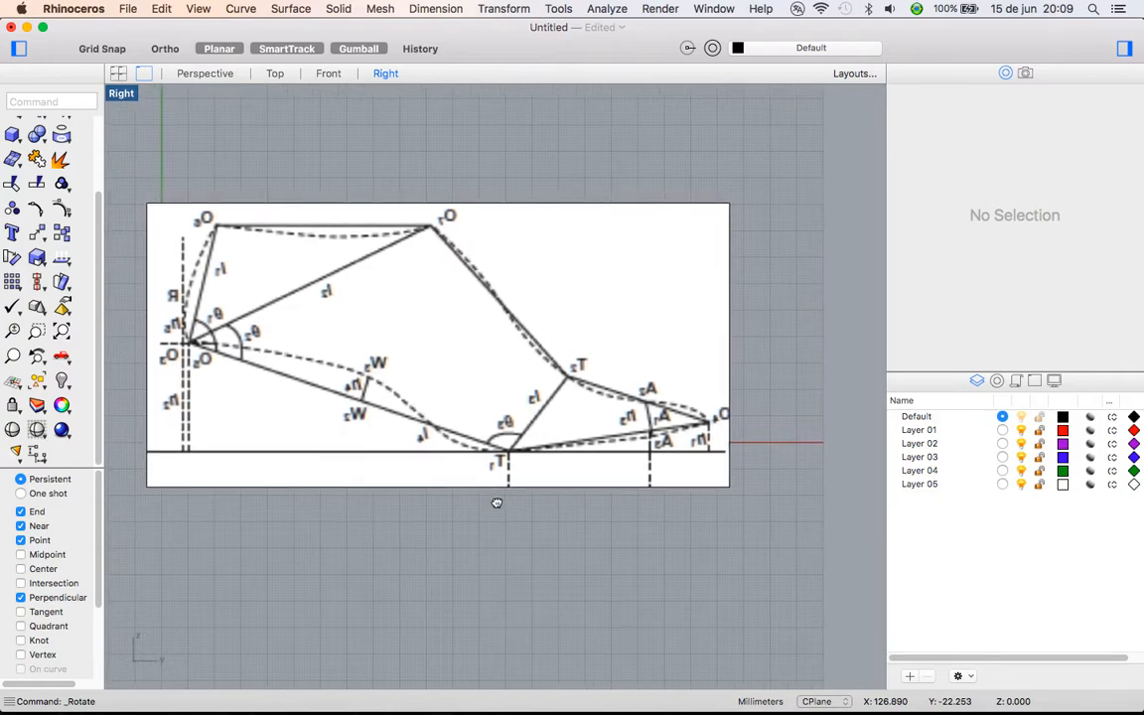
pyautogui.click(487, 341)
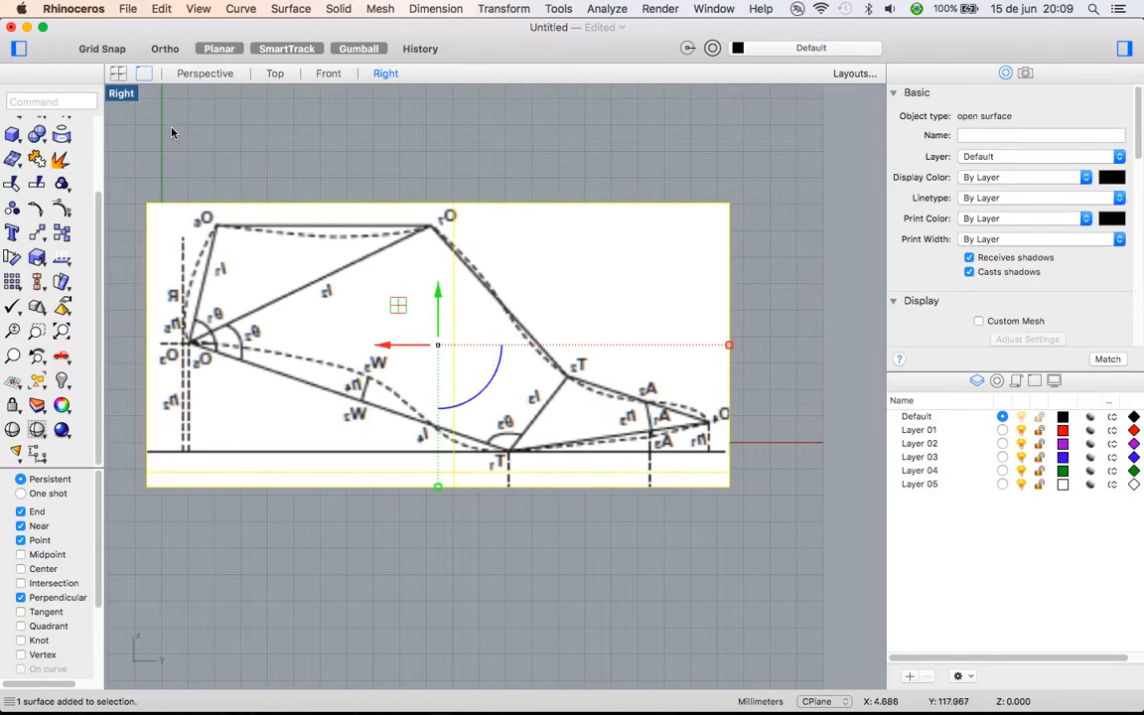
pyautogui.doubleClick(121, 95)
pyautogui.doubleClick(118, 95)
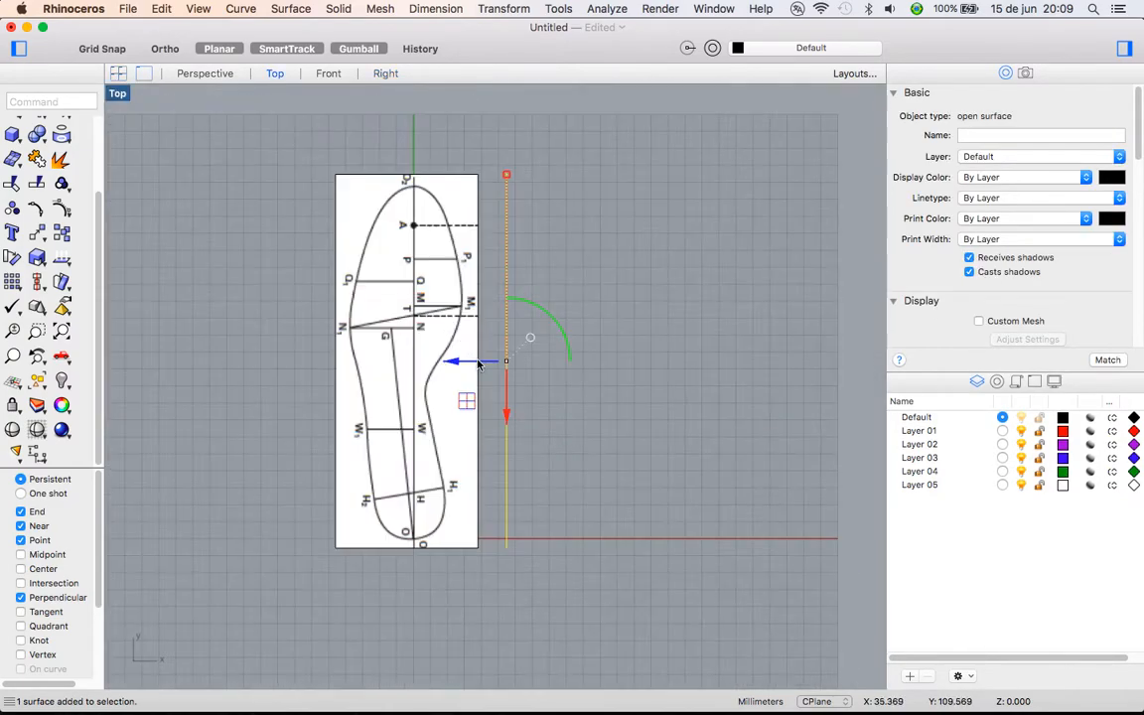
pyautogui.scroll(3, 481, 380)
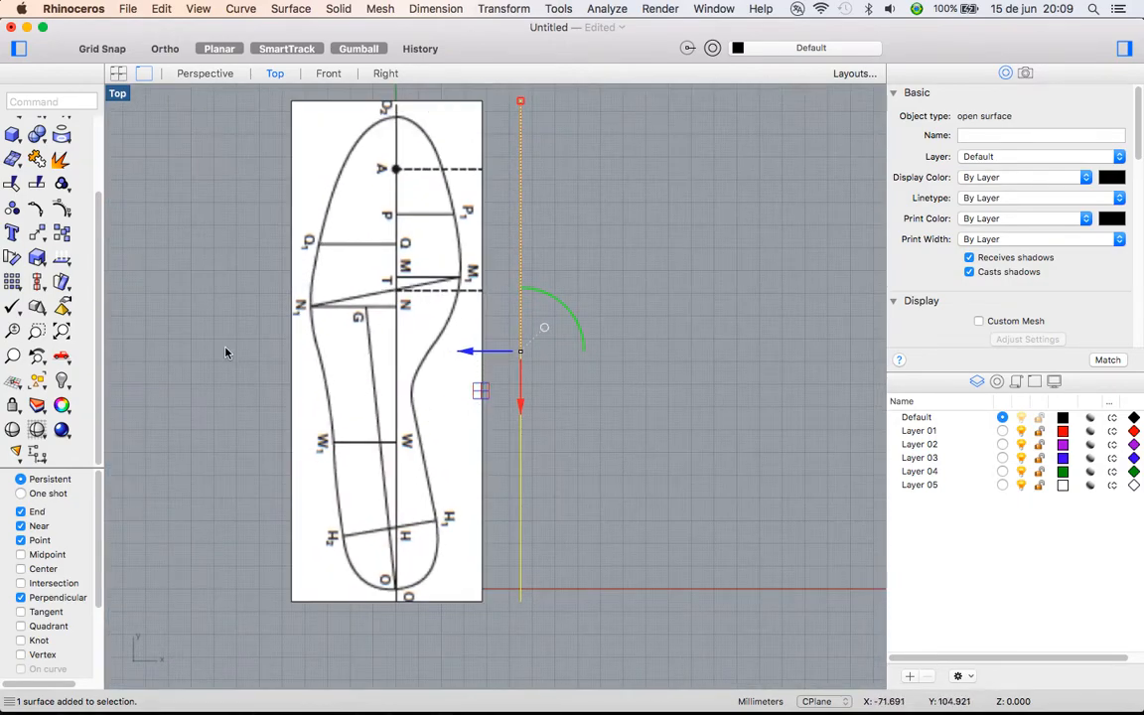
pyautogui.click(40, 256)
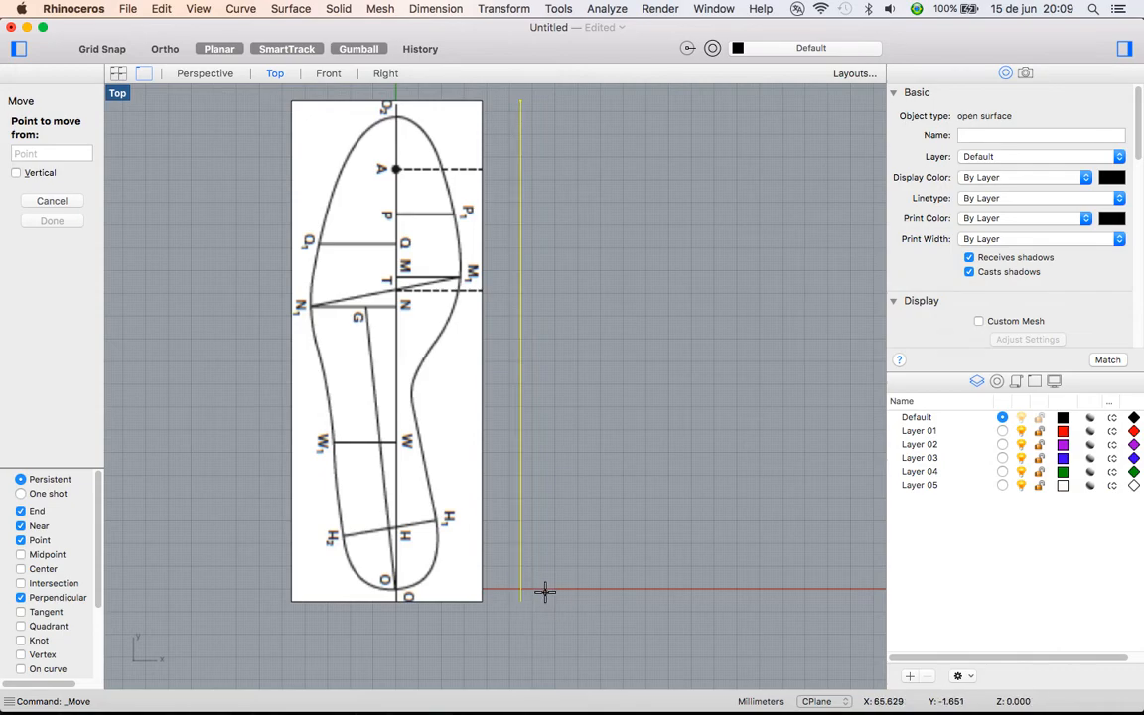
pyautogui.scroll(3, 542, 587)
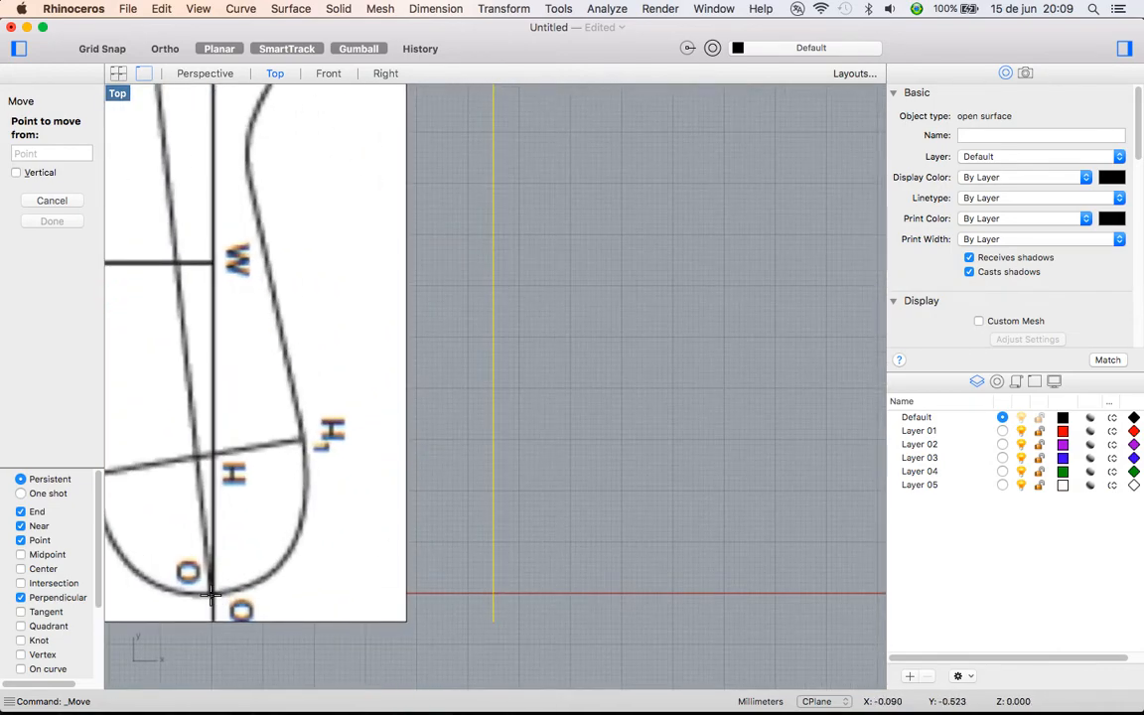
pyautogui.press('Escape')
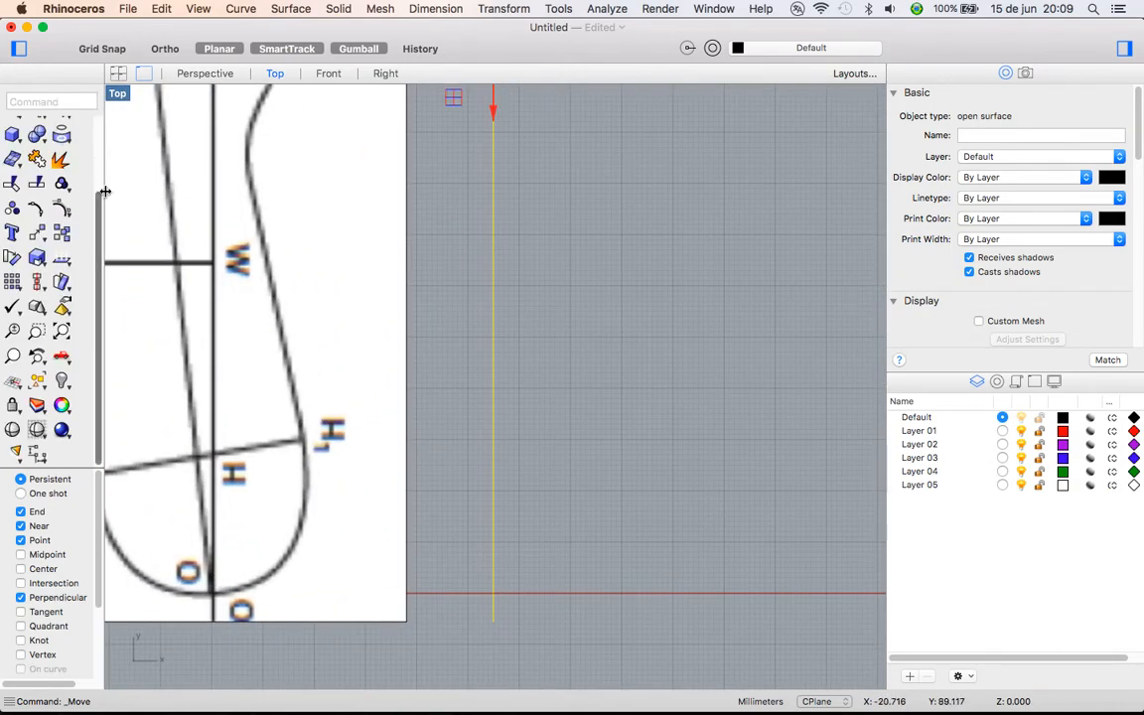
# Draw a horizontal reference polyline in the Top view from heel point O along the X axis to beyond the side-profile picture
pyautogui.scroll(3, 97, 206)
pyautogui.click(55, 124)
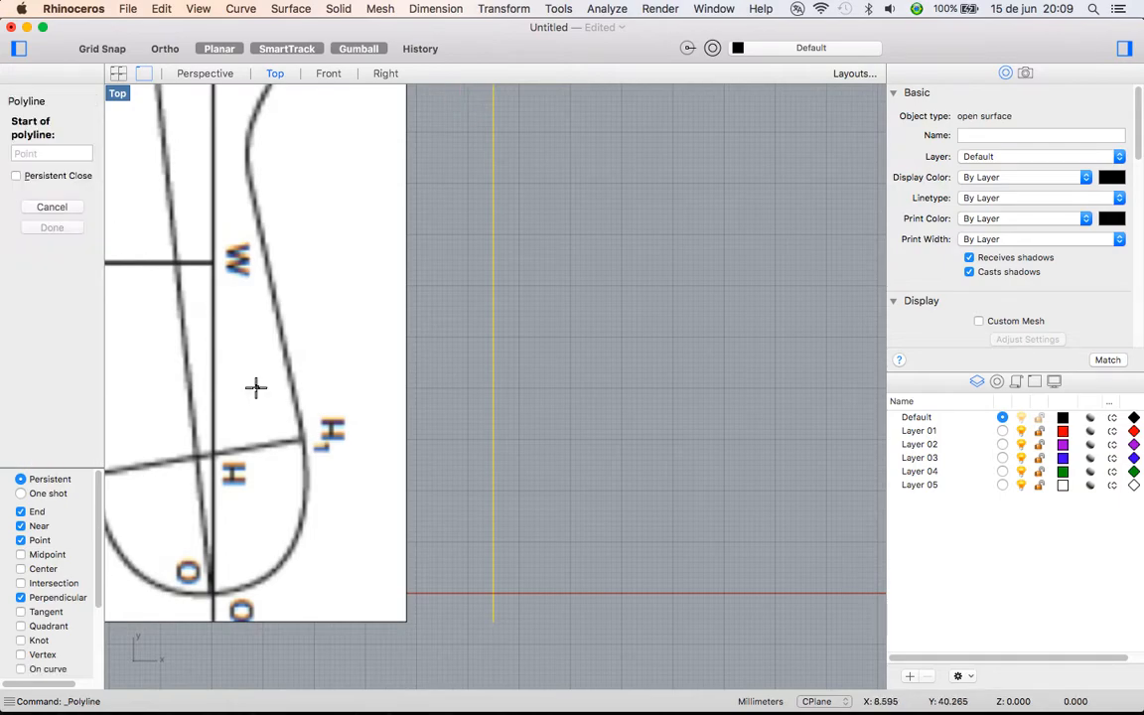
pyautogui.moveTo(254, 386); pyautogui.dragTo(438, 326, button='right')
pyautogui.click(395, 529)
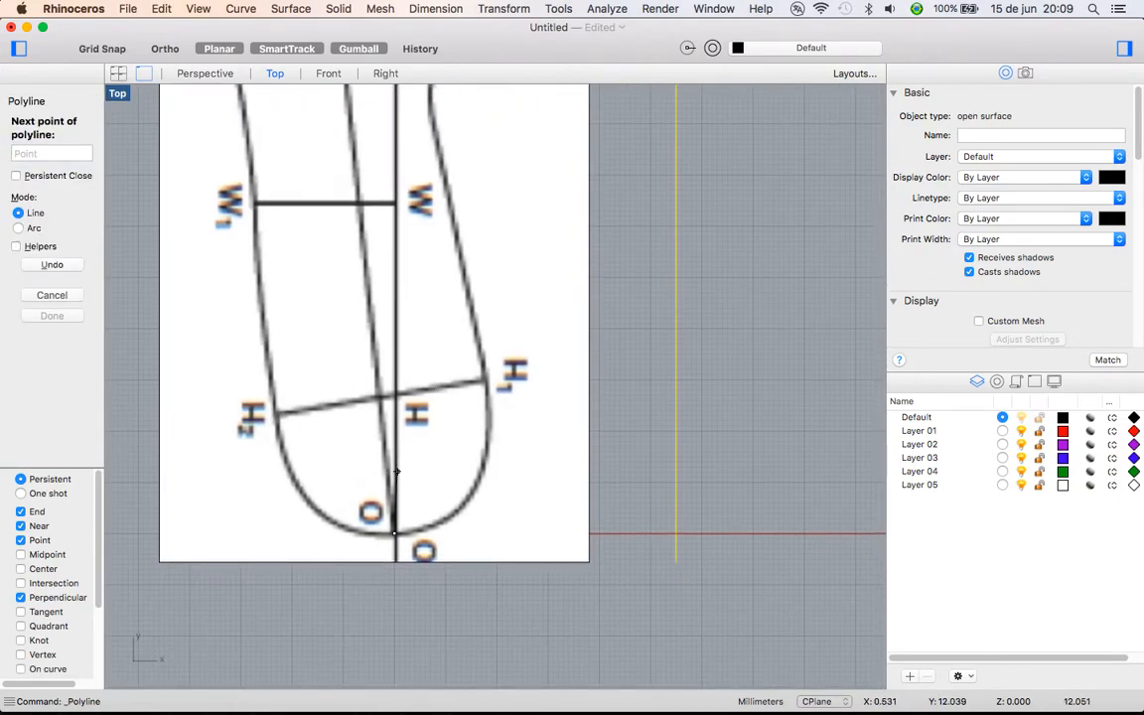
pyautogui.click(761, 524)
pyautogui.press('Return')
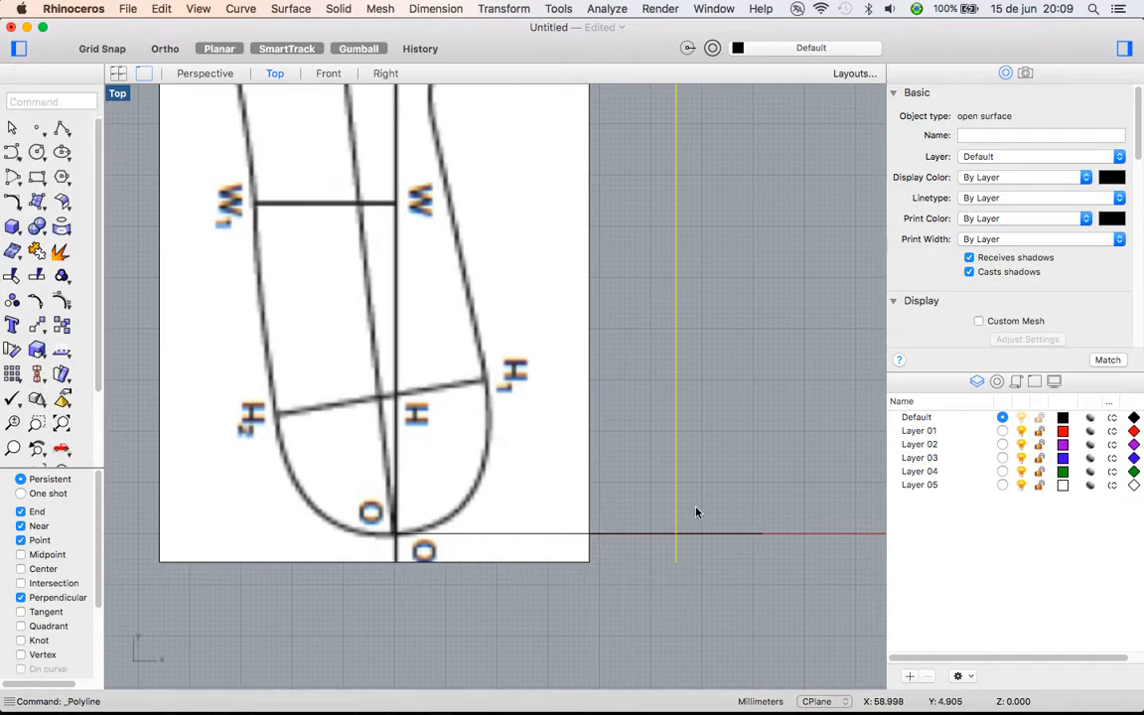
# Enable the Intersection and Project snaps and move the side-profile picture from its crossing with the reference line to the origin (0)
pyautogui.click(675, 505)
pyautogui.click(541, 544)
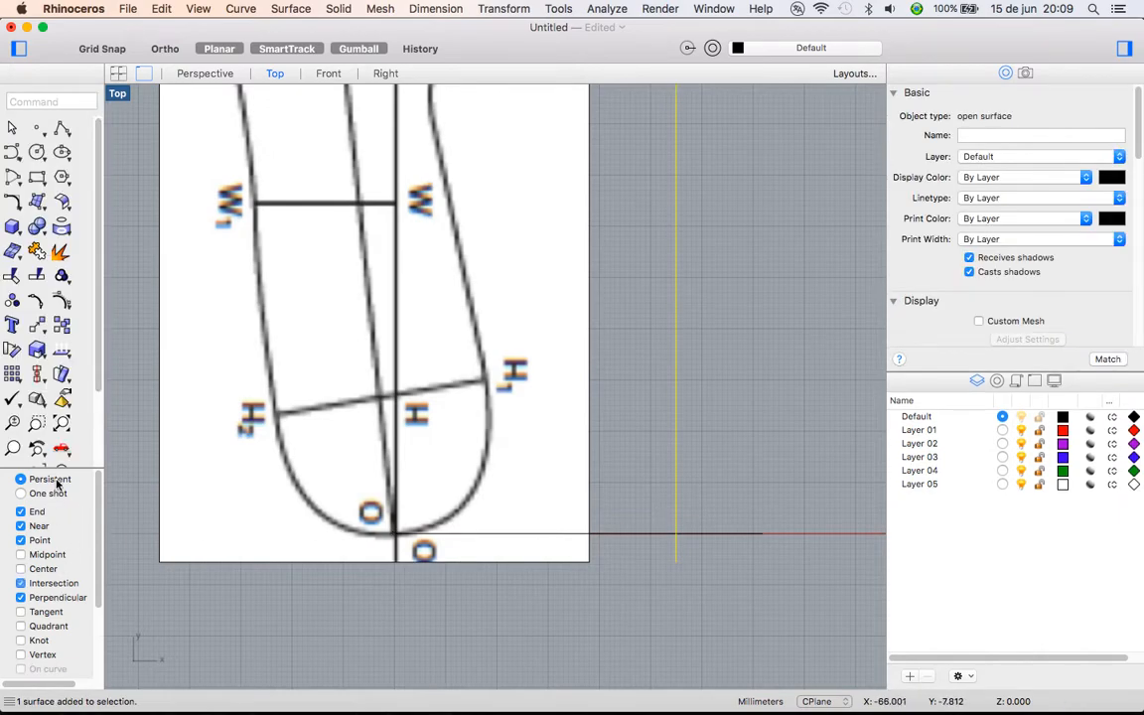
pyautogui.click(37, 323)
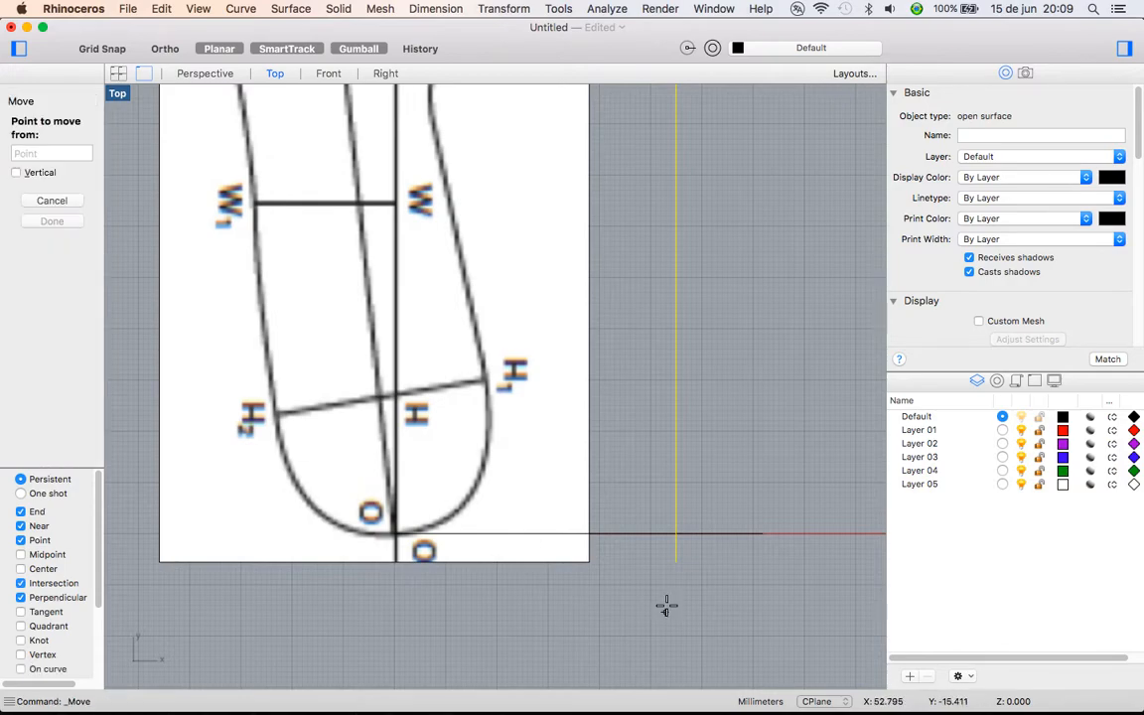
pyautogui.scroll(-3, 56, 643)
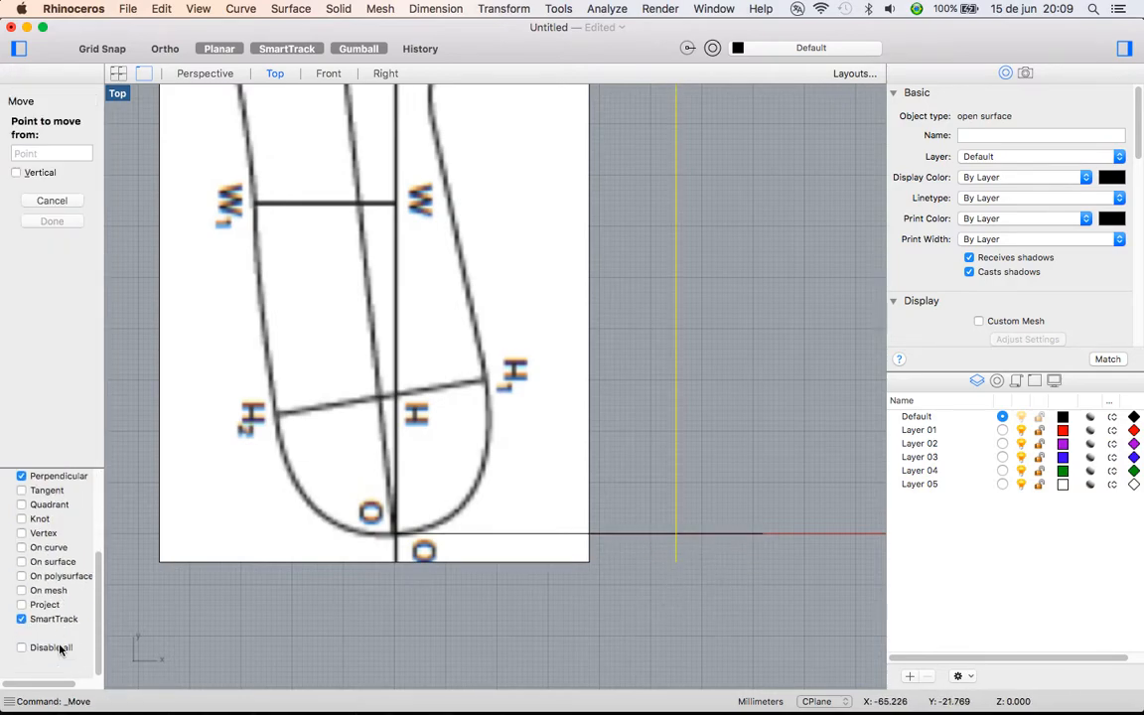
pyautogui.click(667, 538)
pyautogui.write('0')
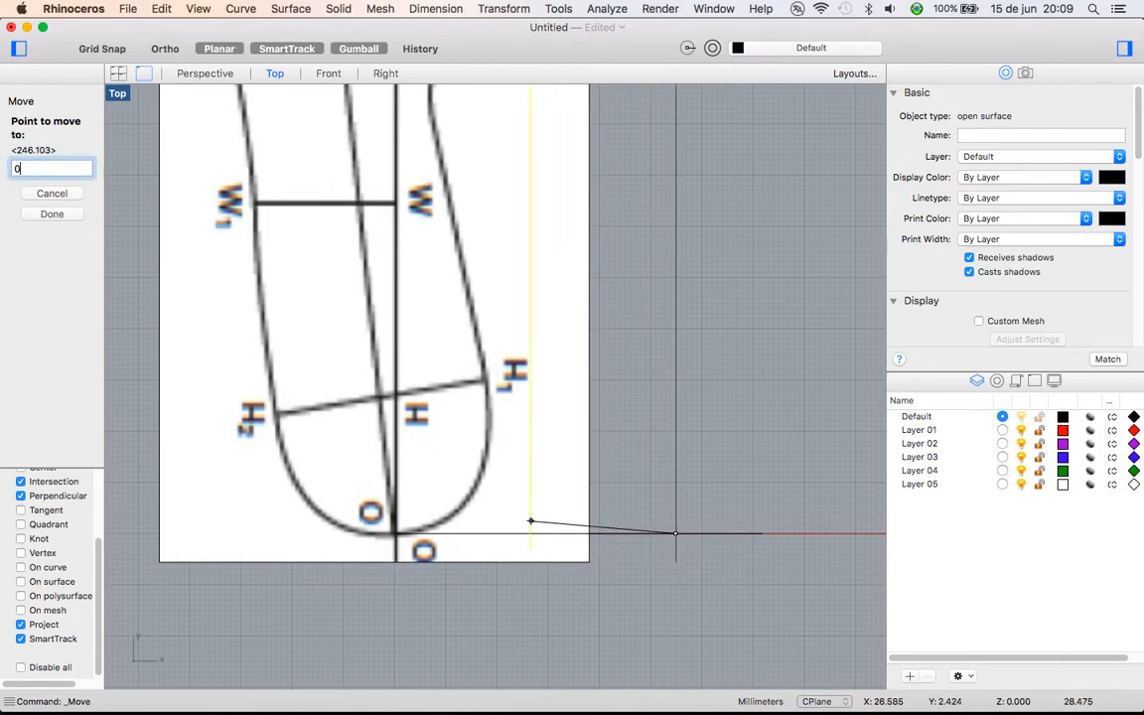
pyautogui.press('Return')
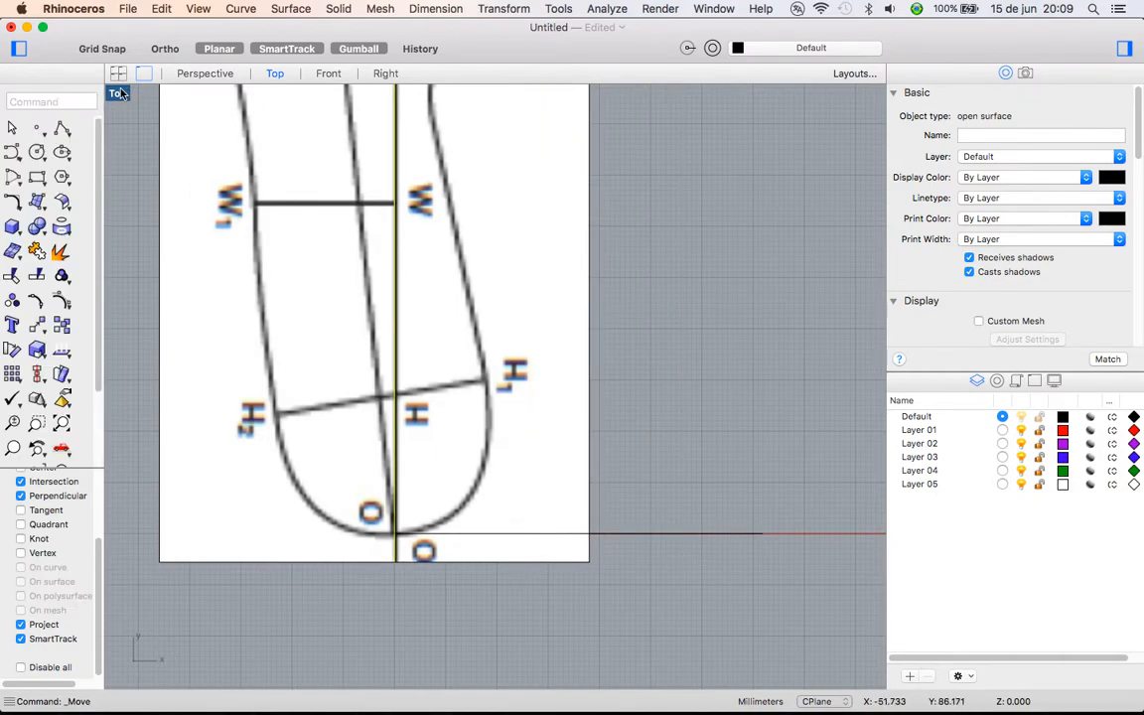
# Examine in the Perspective view how the upright side profile sits on the sole picture, especially around the heel
pyautogui.doubleClick(118, 92)
pyautogui.click(552, 94)
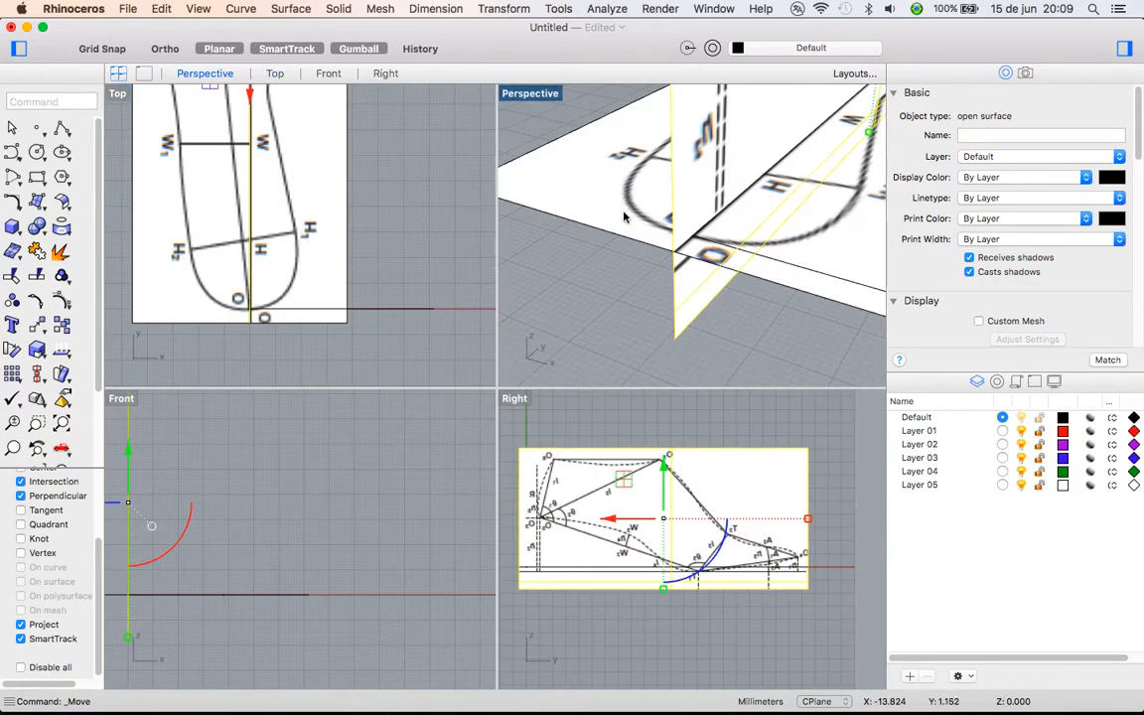
pyautogui.doubleClick(540, 96)
pyautogui.scroll(-6, 669, 360)
pyautogui.moveTo(740, 375)
pyautogui.mouseDown(button='right')
pyautogui.moveTo(728, 473)
pyautogui.moveTo(580, 416)
pyautogui.moveTo(553, 417)
pyautogui.moveTo(561, 433)
pyautogui.moveTo(582, 427)
pyautogui.mouseUp(button='right')
pyautogui.keyDown('shift'); pyautogui.moveTo(755, 432); pyautogui.dragTo(539, 388, button='right'); pyautogui.keyUp('shift')
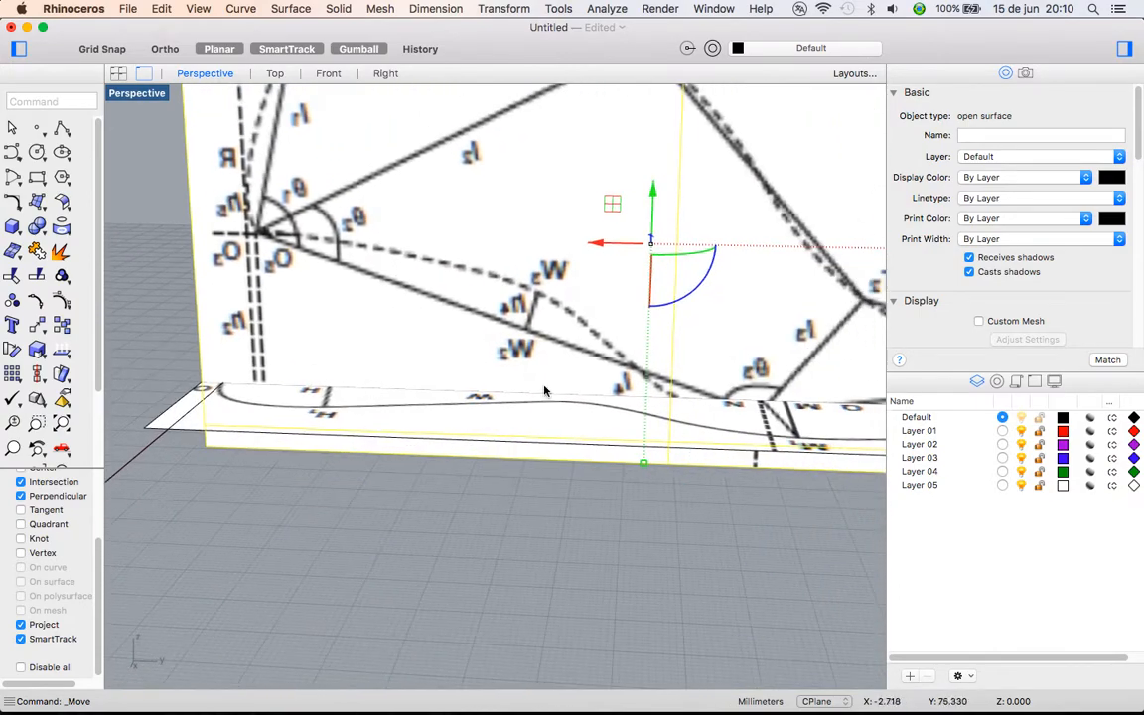
pyautogui.scroll(-6, 539, 388)
pyautogui.keyDown('shift'); pyautogui.moveTo(772, 493); pyautogui.dragTo(694, 504, button='right'); pyautogui.keyUp('shift')
pyautogui.click(694, 504)
pyautogui.moveTo(730, 401)
pyautogui.keyDown('ctrl'); pyautogui.mouseDown(button='right')
pyautogui.moveTo(723, 311)
pyautogui.moveTo(670, 359)
pyautogui.moveTo(592, 371)
pyautogui.moveTo(712, 350)
pyautogui.mouseUp(button='right'); pyautogui.keyUp('ctrl')
pyautogui.scroll(-10, 712, 350)
pyautogui.keyDown('shift'); pyautogui.moveTo(535, 467); pyautogui.dragTo(589, 520, button='right'); pyautogui.keyUp('shift')
pyautogui.moveTo(431, 400)
pyautogui.mouseDown(button='right')
pyautogui.moveTo(454, 390)
pyautogui.moveTo(460, 317)
pyautogui.moveTo(487, 344)
pyautogui.moveTo(644, 380)
pyautogui.moveTo(470, 351)
pyautogui.moveTo(475, 333)
pyautogui.moveTo(404, 322)
pyautogui.moveTo(405, 354)
pyautogui.mouseUp(button='right')
pyautogui.click(469, 282)
pyautogui.moveTo(405, 353); pyautogui.dragTo(544, 490, button='right')
pyautogui.click(642, 506)
pyautogui.click(555, 427)
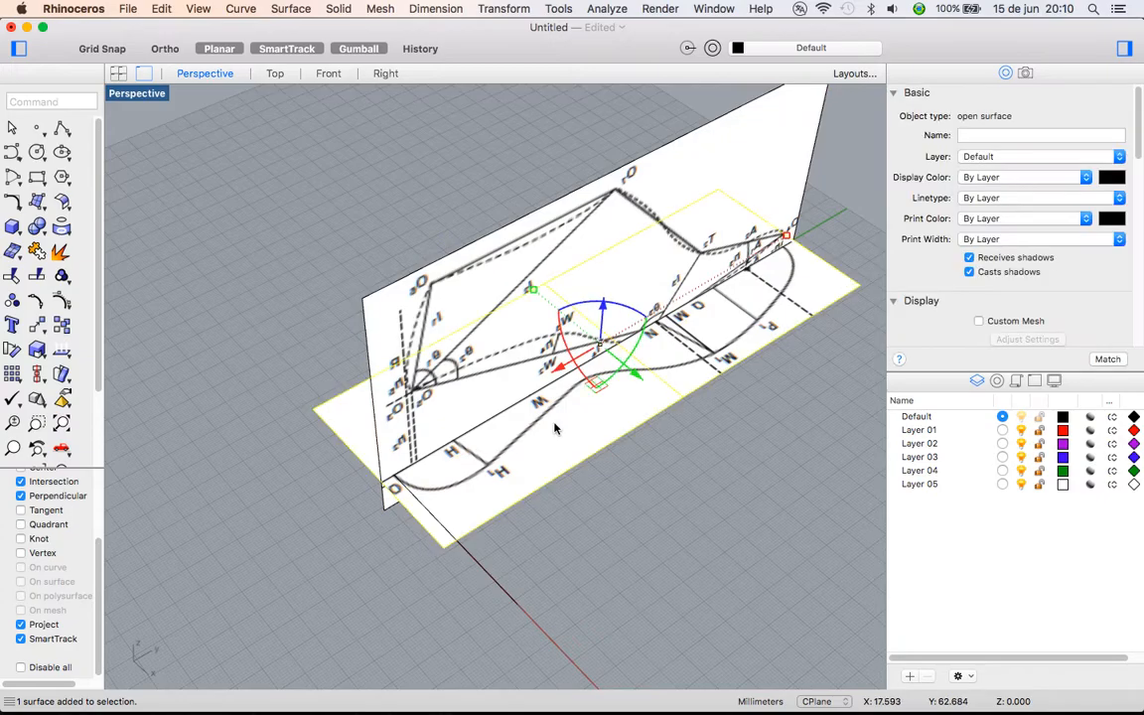
pyautogui.moveTo(623, 526); pyautogui.dragTo(521, 455, button='right')
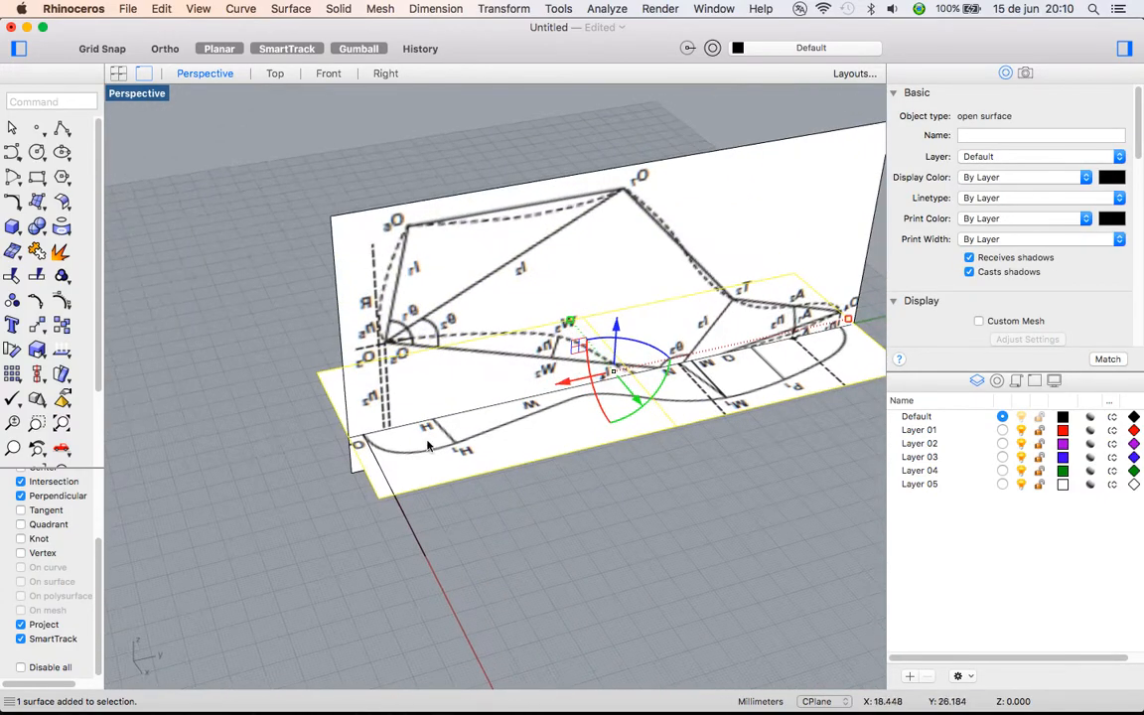
pyautogui.click(397, 397)
pyautogui.scroll(2, 393, 392)
pyautogui.scroll(5, 389, 343)
pyautogui.moveTo(399, 316); pyautogui.dragTo(399, 349, button='right')
pyautogui.moveTo(438, 481); pyautogui.dragTo(433, 468, button='right')
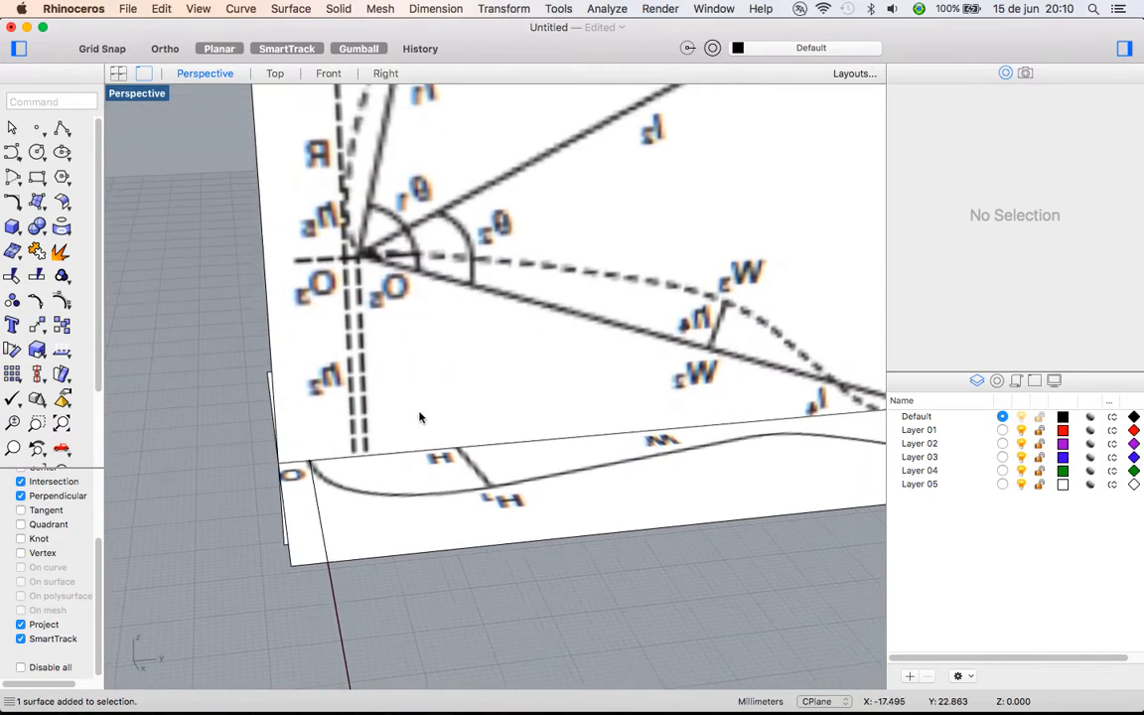
pyautogui.scroll(-4, 376, 288)
# Move the side-profile picture in the Right view from the heel point on its outer vertical dashed line to the origin (0)
pyautogui.click(377, 297)
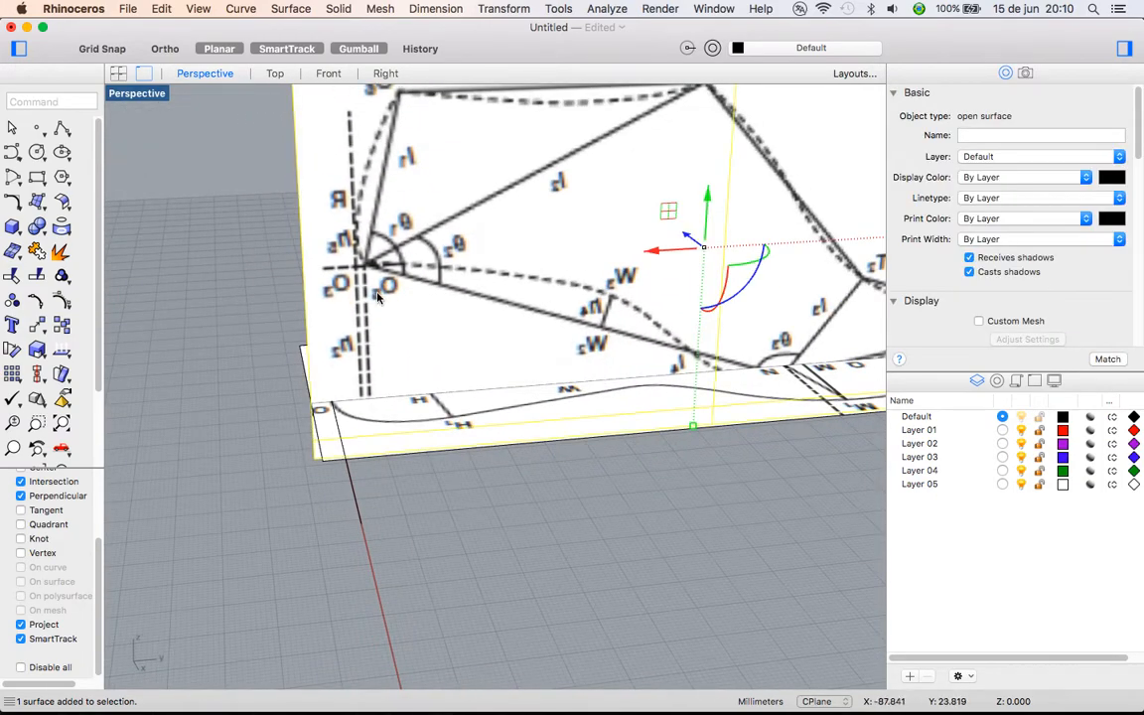
pyautogui.doubleClick(123, 95)
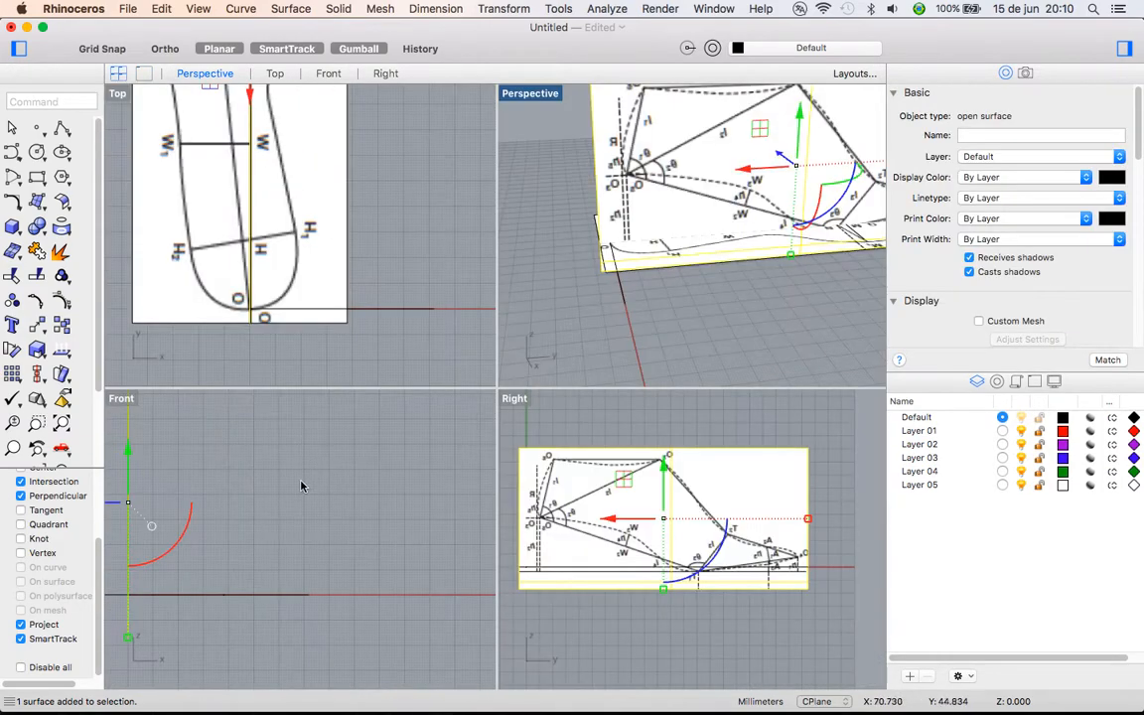
pyautogui.doubleClick(515, 398)
pyautogui.scroll(6, 417, 297)
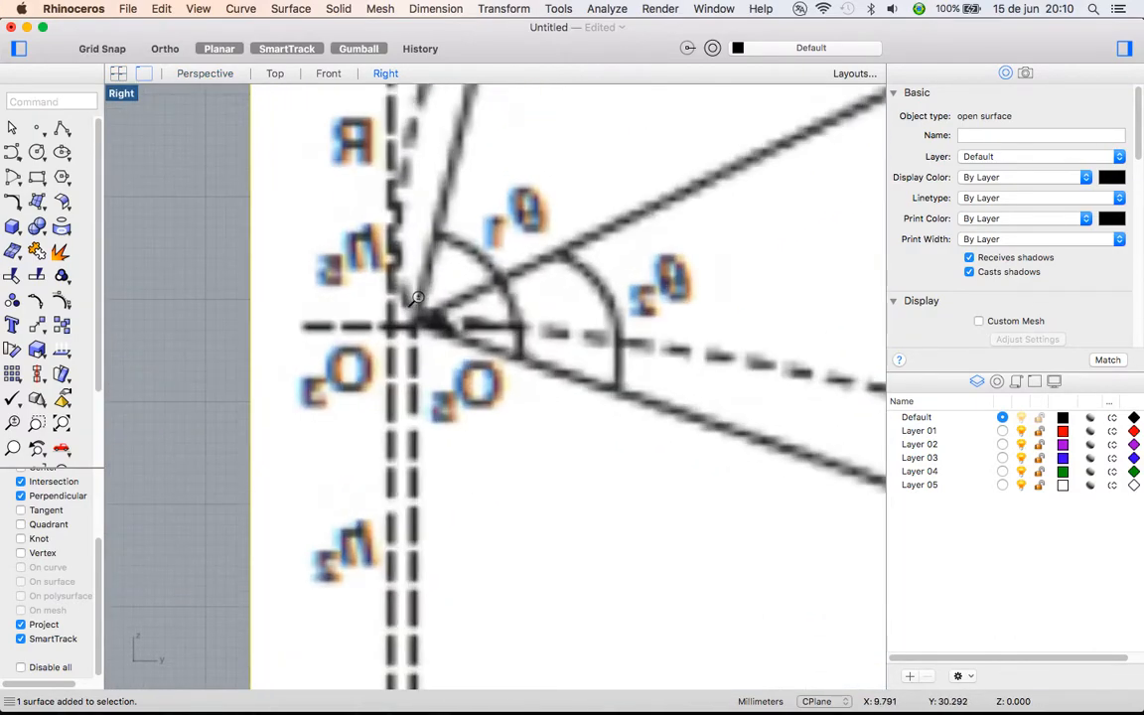
pyautogui.scroll(-5, 460, 325)
pyautogui.scroll(4, 408, 352)
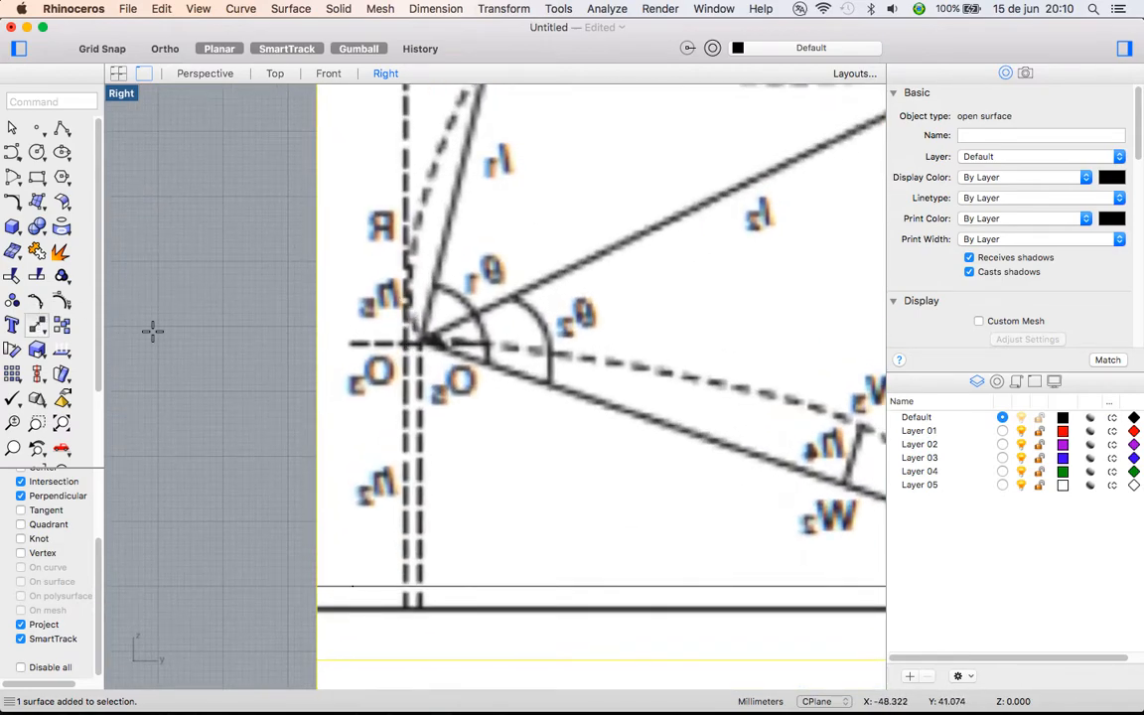
pyautogui.click(38, 324)
pyautogui.click(406, 343)
pyautogui.write('0')
pyautogui.press('Return')
pyautogui.scroll(-3, 325, 358)
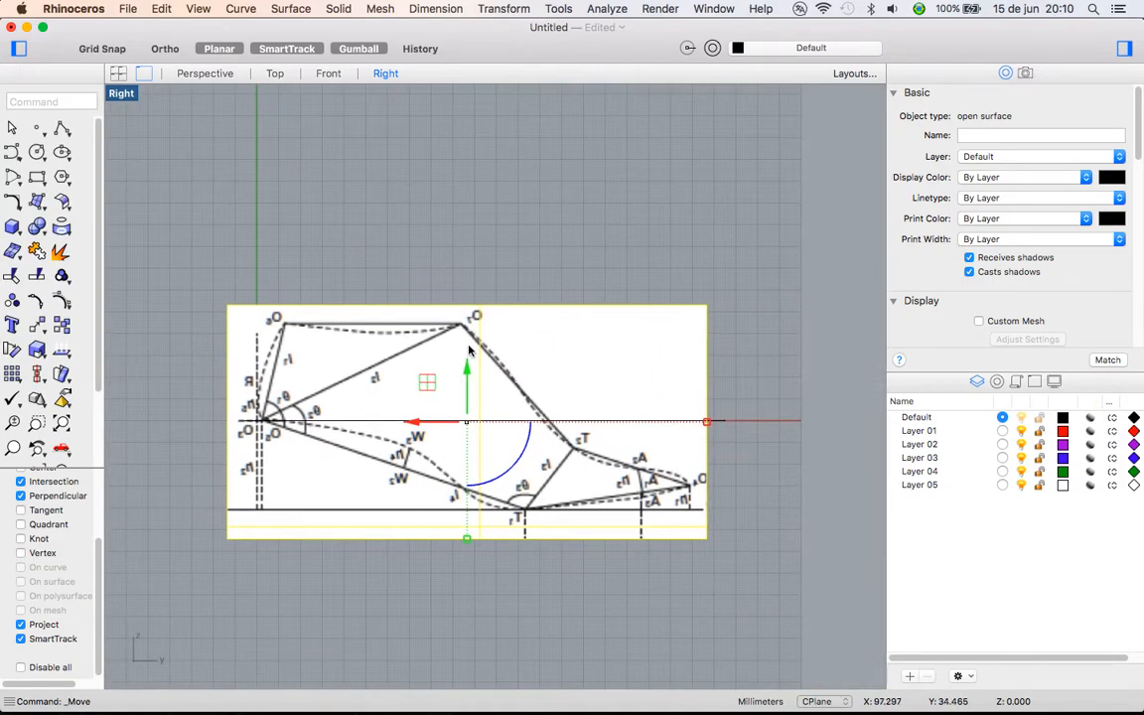
# Raise the side-profile picture vertically in the Right view until its ground line lies on the Y axis
pyautogui.moveTo(510, 340); pyautogui.dragTo(535, 395, button='right')
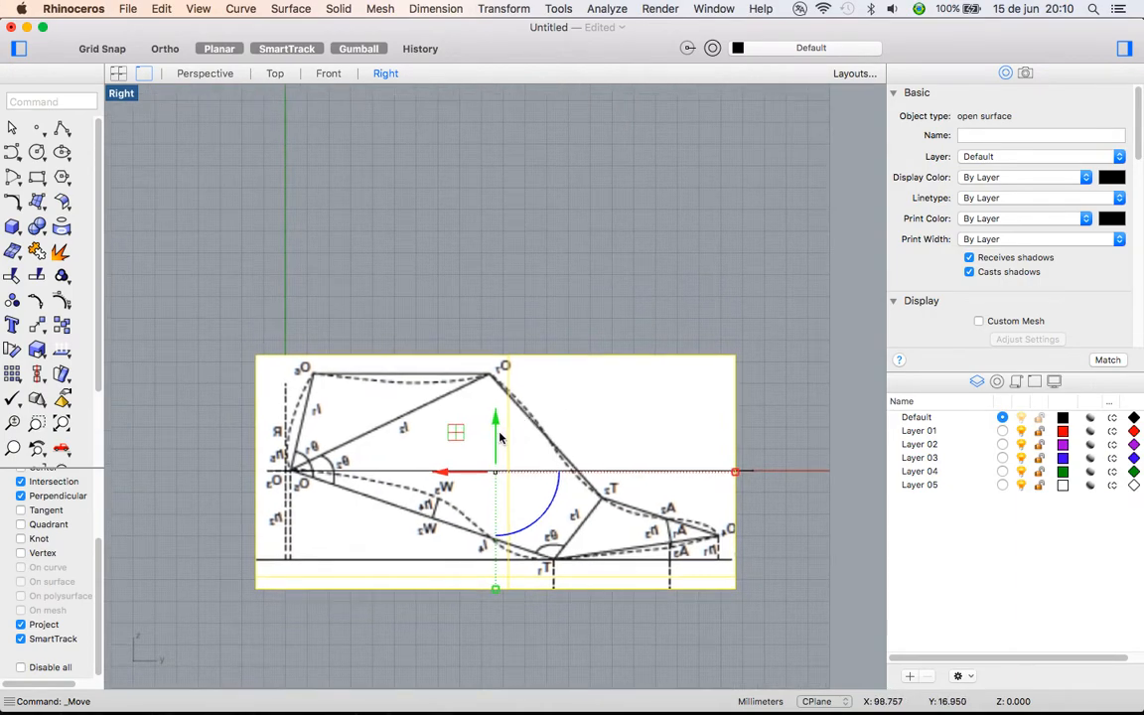
pyautogui.moveTo(496, 434); pyautogui.dragTo(502, 345)
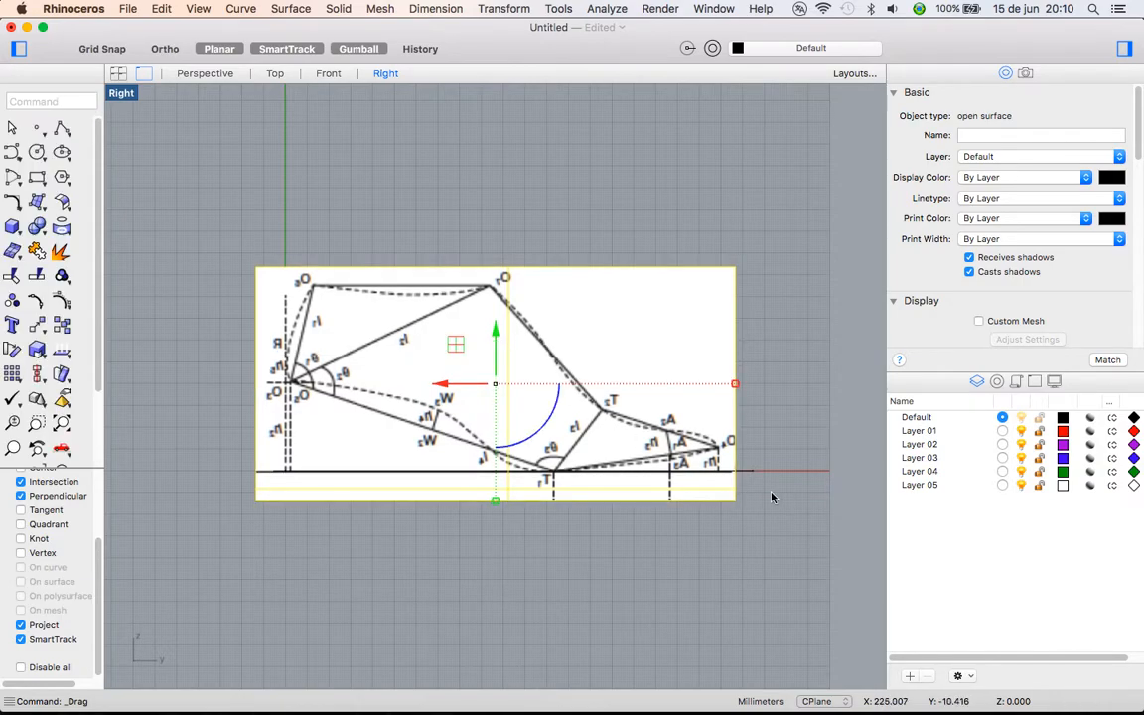
pyautogui.moveTo(761, 495); pyautogui.dragTo(767, 504, button='right')
# Examine the toe and heel ends in the Perspective view to compare the side profile's length with the sole
pyautogui.doubleClick(129, 94)
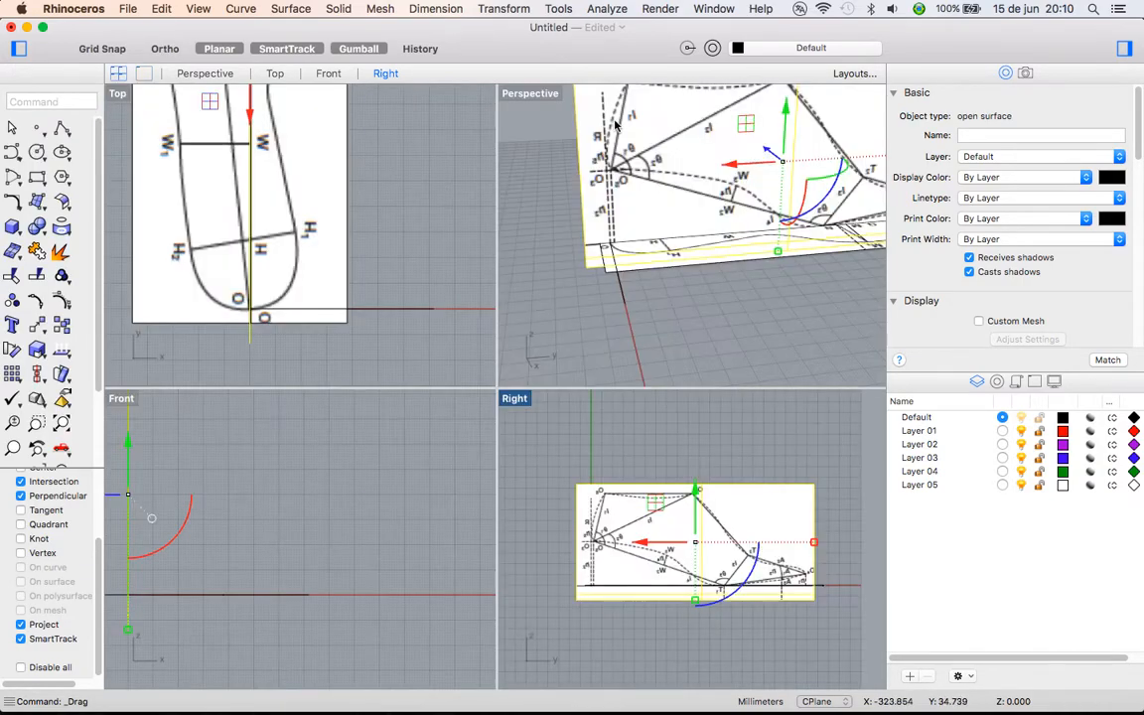
pyautogui.doubleClick(552, 96)
pyautogui.keyDown('shift'); pyautogui.moveTo(734, 327); pyautogui.dragTo(447, 358, button='right'); pyautogui.keyUp('shift')
pyautogui.moveTo(739, 369); pyautogui.dragTo(701, 412, button='right')
pyautogui.keyDown('ctrl'); pyautogui.moveTo(822, 434); pyautogui.dragTo(822, 344, button='right'); pyautogui.keyUp('ctrl')
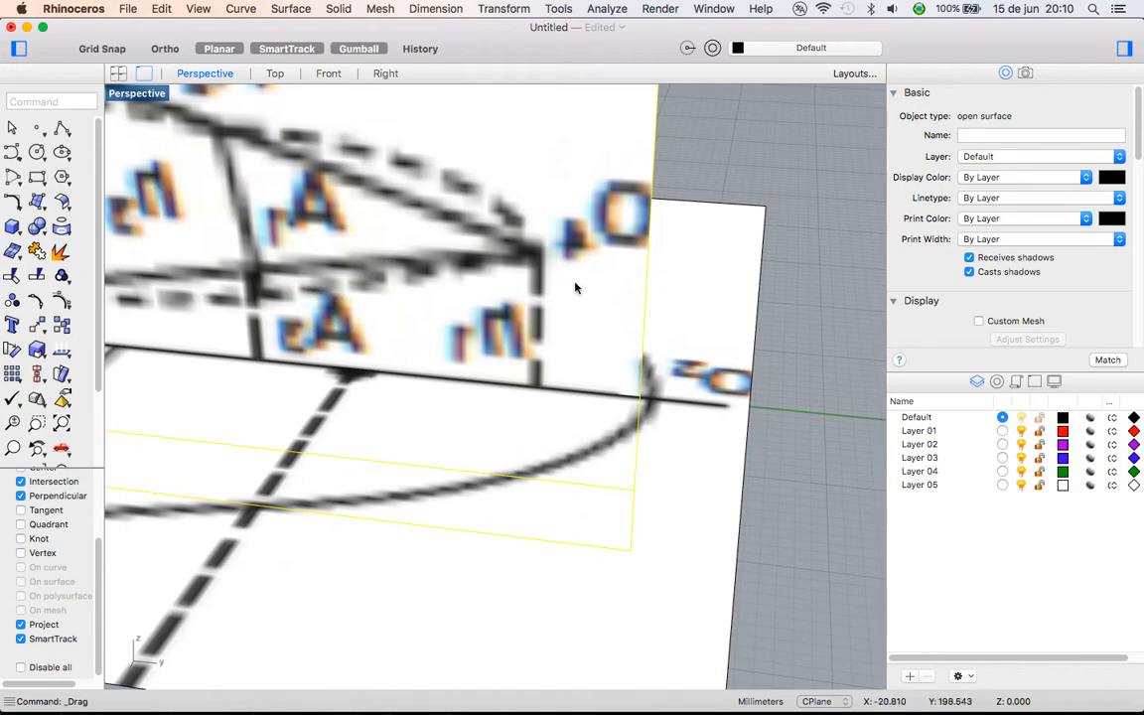
pyautogui.keyDown('ctrl'); pyautogui.moveTo(576, 288); pyautogui.dragTo(569, 401, button='right'); pyautogui.keyUp('ctrl')
pyautogui.keyDown('shift'); pyautogui.moveTo(434, 360); pyautogui.dragTo(498, 500, button='right'); pyautogui.keyUp('shift')
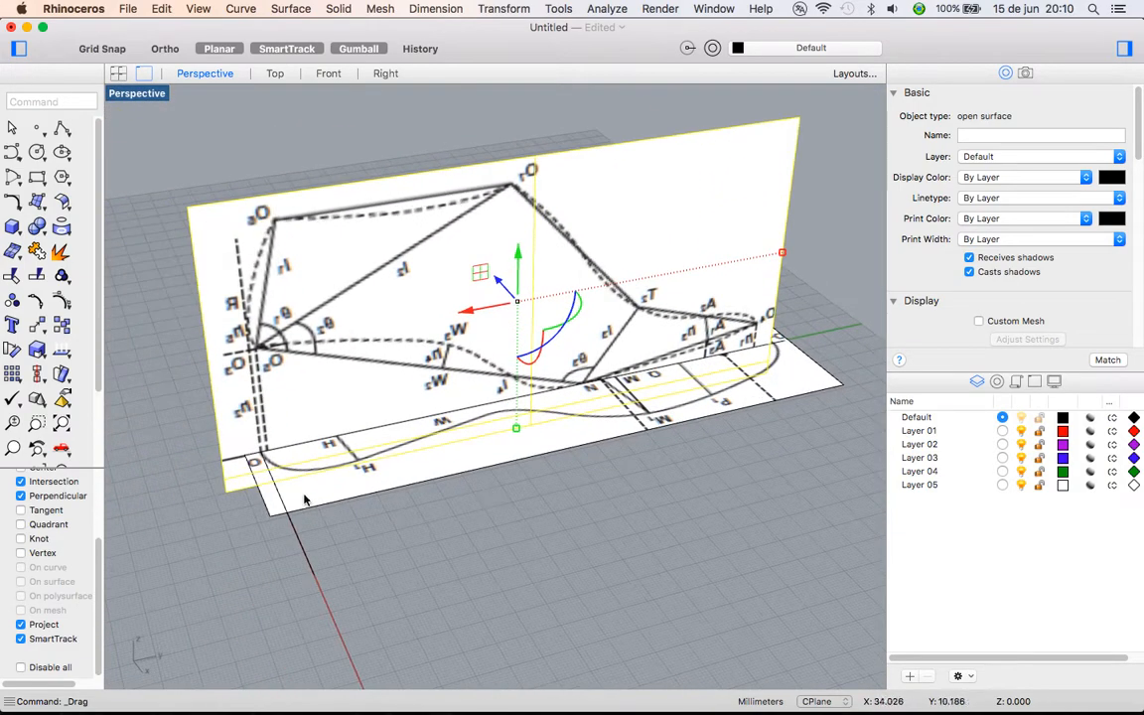
pyautogui.scroll(2, 298, 484)
# Scale the side-profile picture with Scale 3-D from heel point O, taking its toe's vertical dashed line as reference and matching it to the sole's toe tip
pyautogui.press('Escape')
pyautogui.click(242, 300)
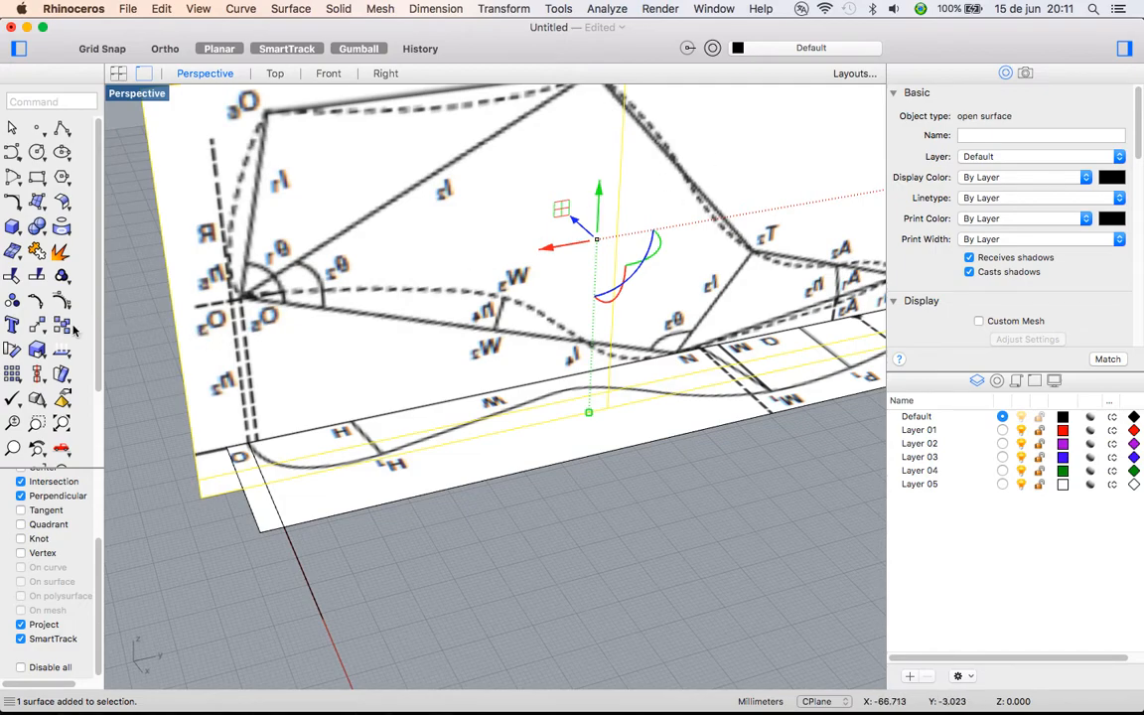
pyautogui.moveTo(38, 359); pyautogui.dragTo(91, 385)
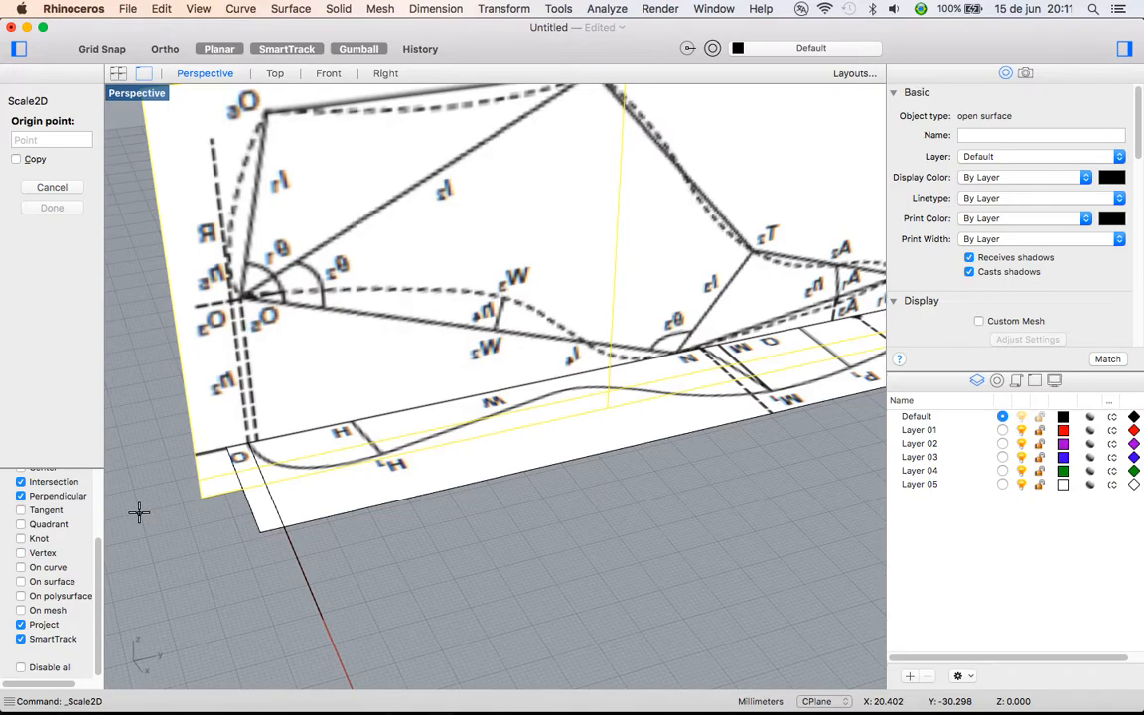
pyautogui.press('Escape')
pyautogui.moveTo(37, 350); pyautogui.dragTo(98, 360)
pyautogui.press('Return')
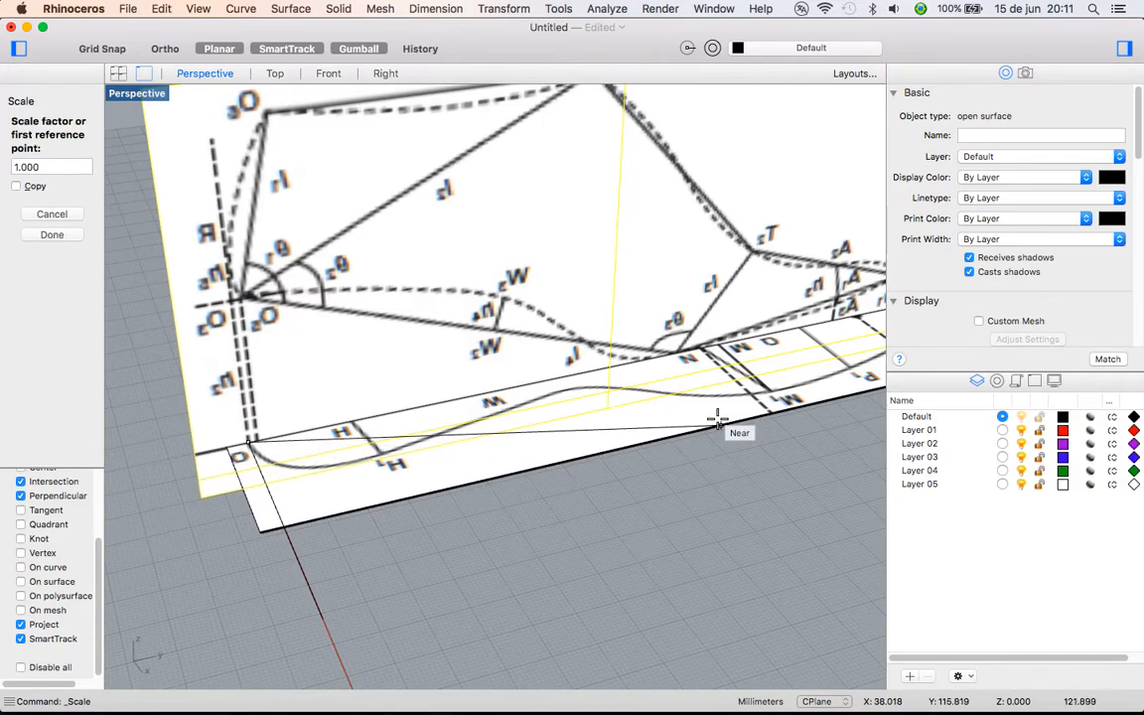
pyautogui.scroll(-3, 724, 409)
pyautogui.keyDown('shift'); pyautogui.moveTo(736, 398); pyautogui.dragTo(621, 489, button='right'); pyautogui.keyUp('shift')
pyautogui.moveTo(728, 484); pyautogui.dragTo(595, 486, button='right')
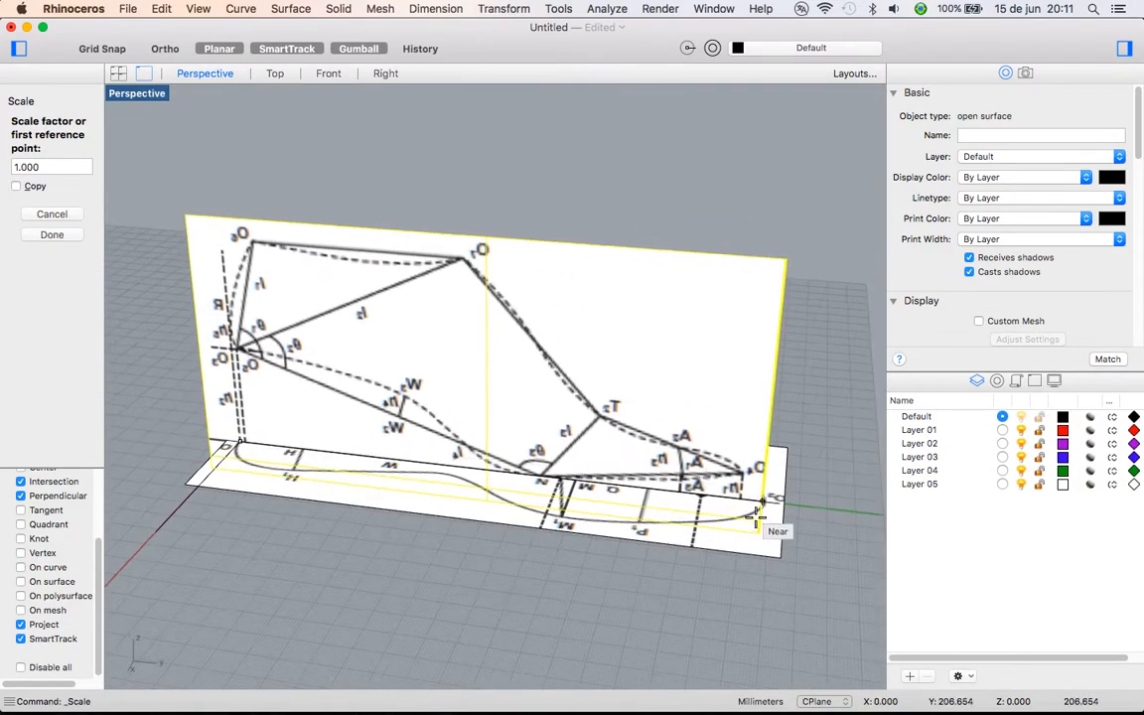
pyautogui.scroll(9, 765, 512)
pyautogui.scroll(1, 756, 447)
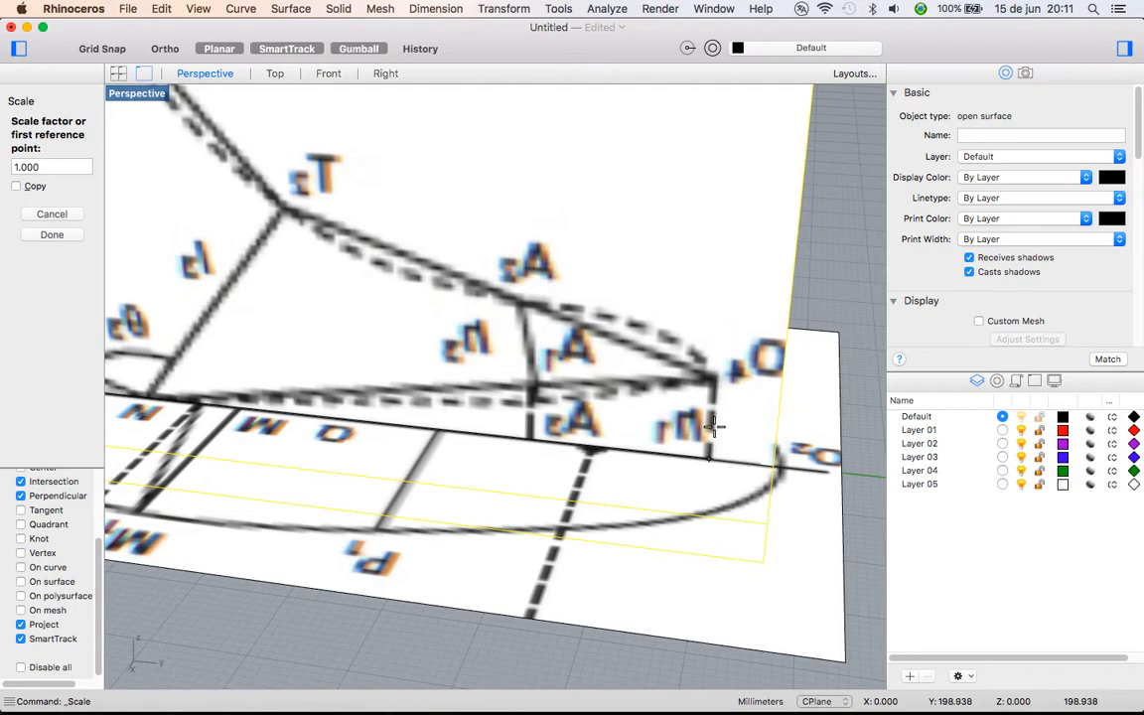
pyautogui.click(714, 425)
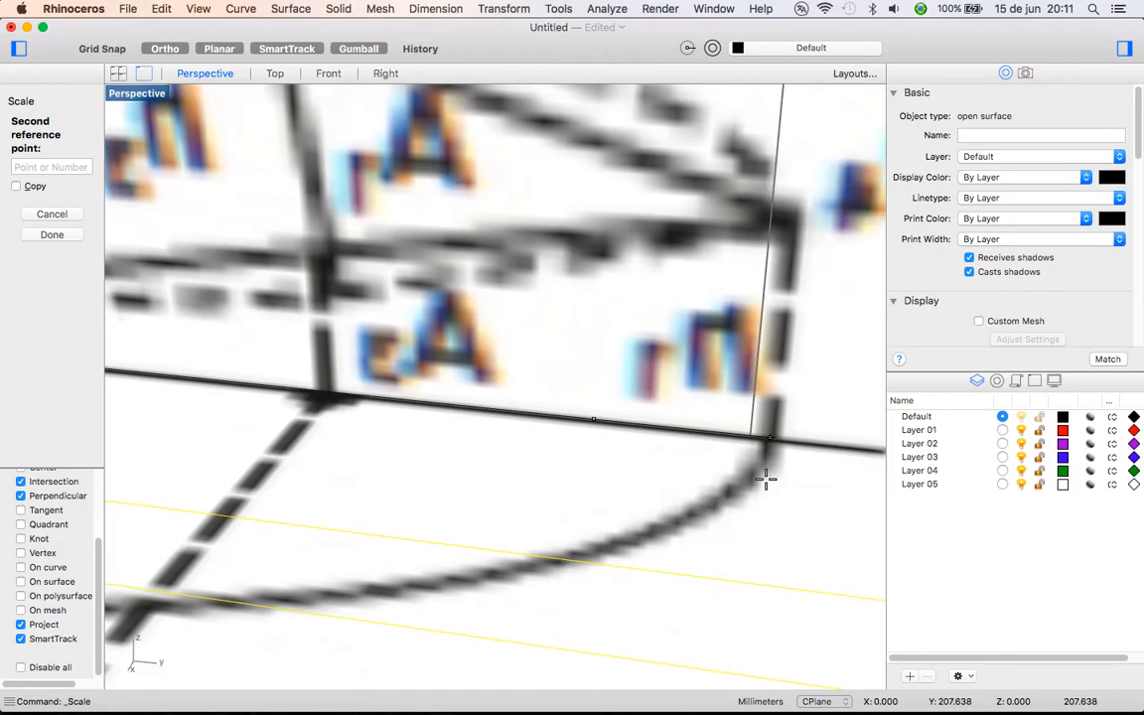
pyautogui.keyDown('shift'); pyautogui.click(773, 483); pyautogui.keyUp('shift')
pyautogui.scroll(-5, 759, 544)
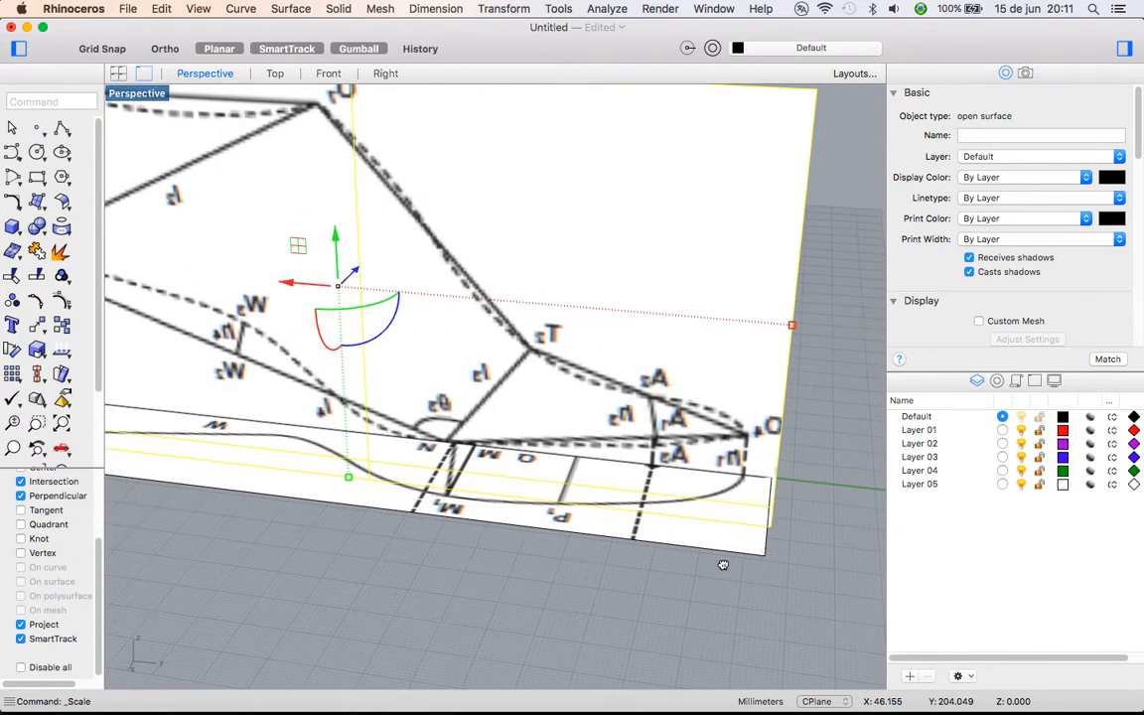
# Delete the horizontal reference polyline that runs from heel point O along the X axis
pyautogui.moveTo(759, 544); pyautogui.dragTo(801, 534, button='right')
pyautogui.click(801, 533)
pyautogui.moveTo(662, 556); pyautogui.dragTo(740, 467, button='right')
pyautogui.moveTo(359, 489); pyautogui.dragTo(730, 529, button='right')
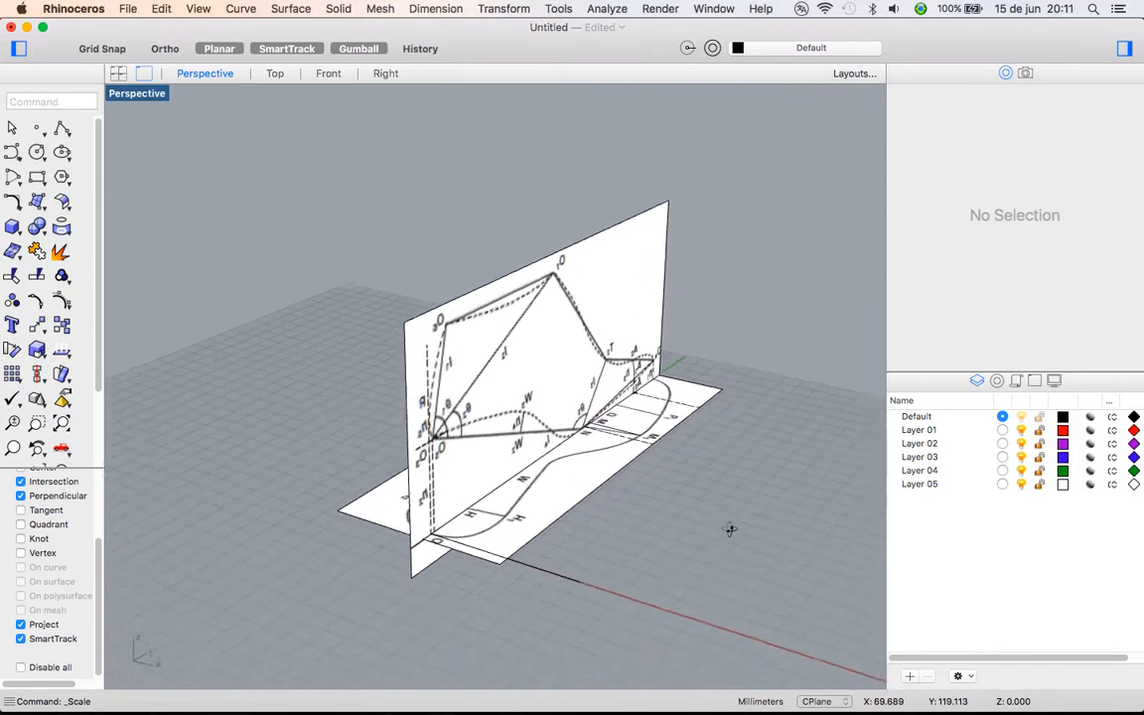
pyautogui.click(552, 568)
pyautogui.press('Delete')
# Scale both reference pictures together with Scale 3-D from heel point O, taking the toe tip as reference and setting the length to 220 mm
pyautogui.moveTo(554, 567); pyautogui.dragTo(540, 288, button='right')
pyautogui.moveTo(451, 557); pyautogui.dragTo(413, 671)
pyautogui.moveTo(416, 586)
pyautogui.mouseDown(button='right')
pyautogui.moveTo(389, 563)
pyautogui.moveTo(415, 573)
pyautogui.mouseUp(button='right')
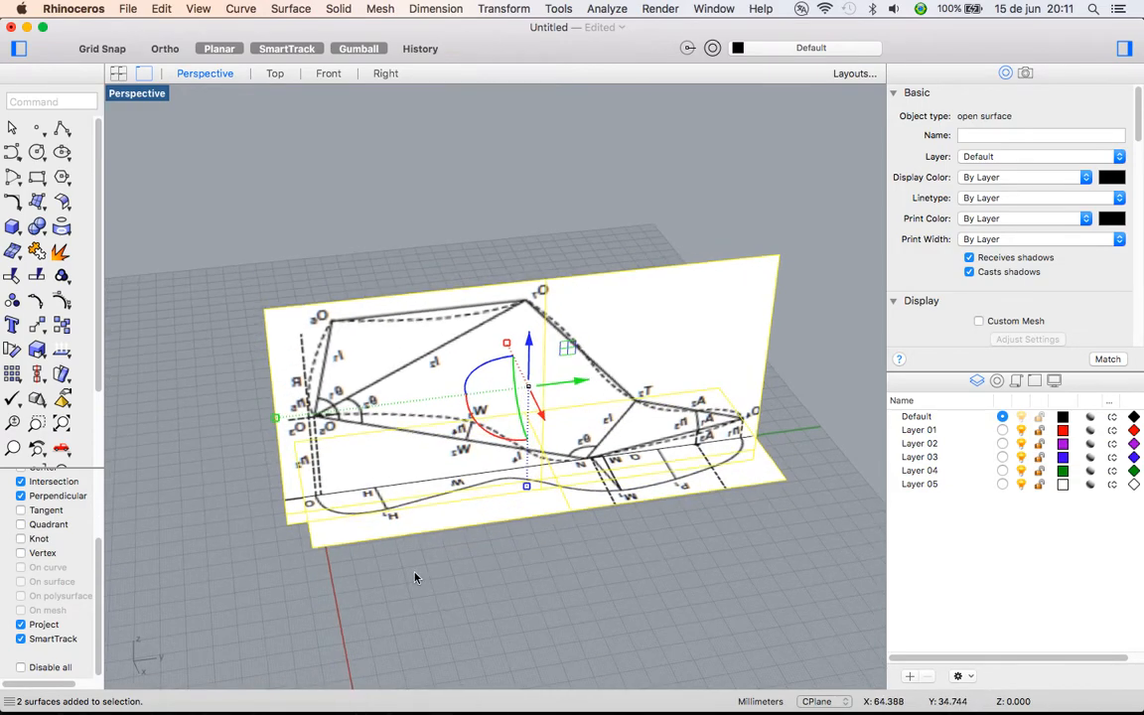
pyautogui.moveTo(398, 476); pyautogui.dragTo(395, 477, button='right')
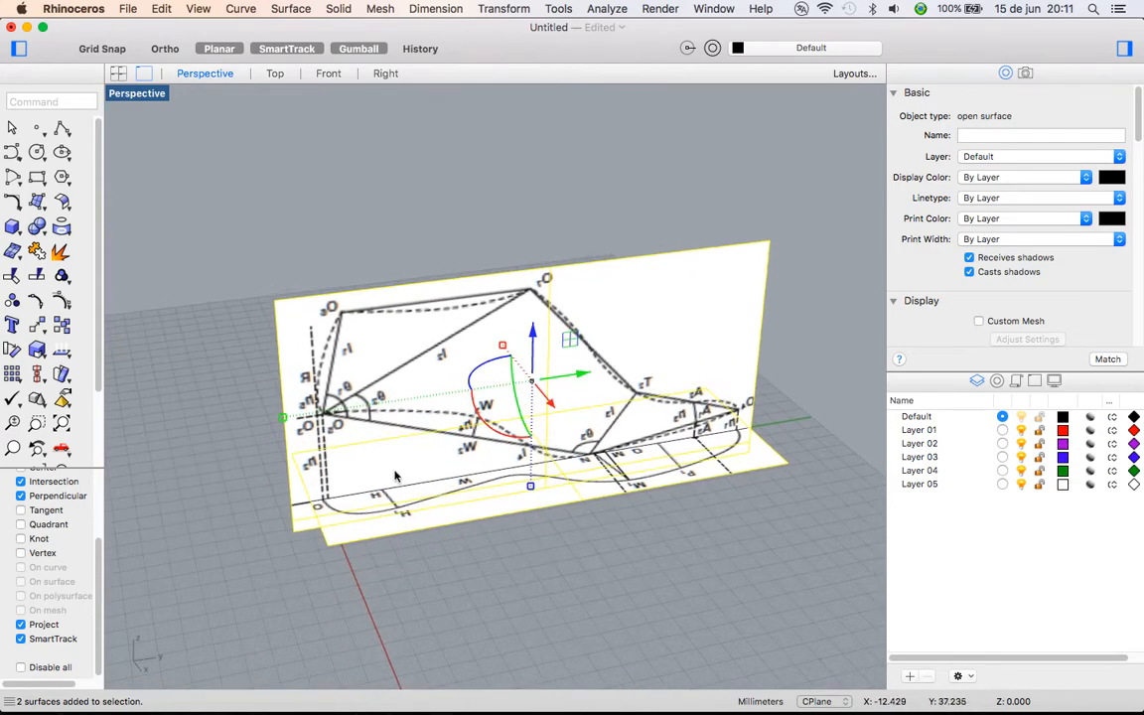
pyautogui.scroll(3, 395, 478)
pyautogui.click(35, 350)
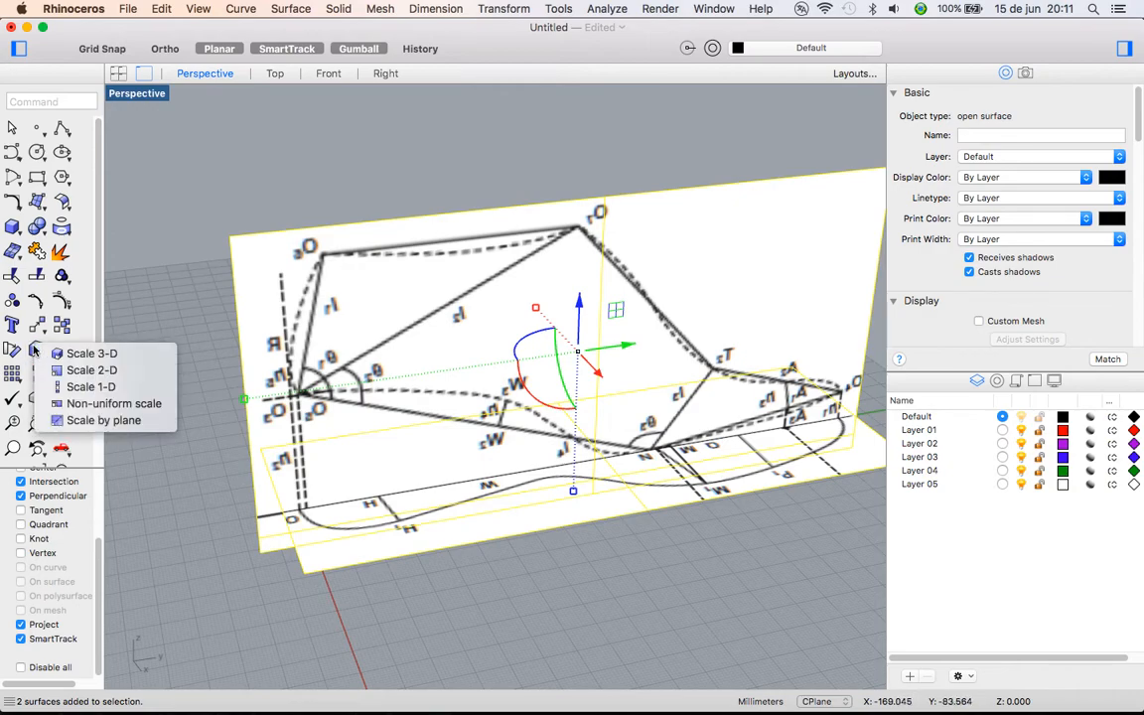
pyautogui.click(75, 353)
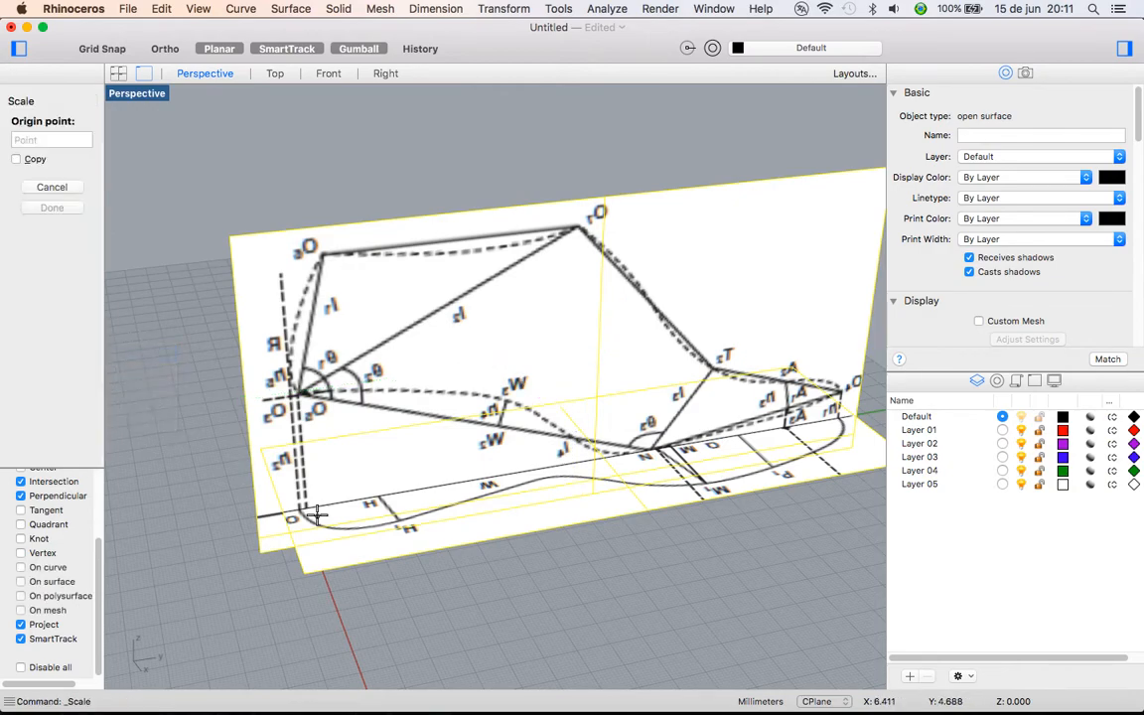
pyautogui.click(302, 508)
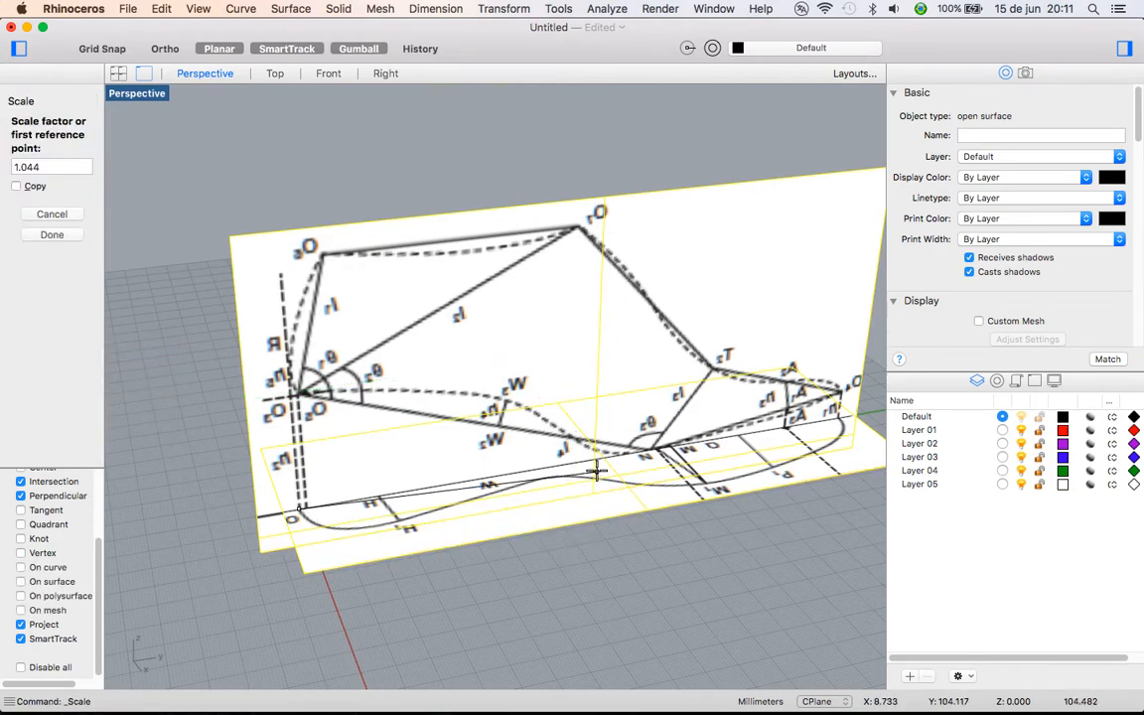
pyautogui.scroll(-5, 632, 493)
pyautogui.moveTo(579, 489); pyautogui.dragTo(562, 496, button='right')
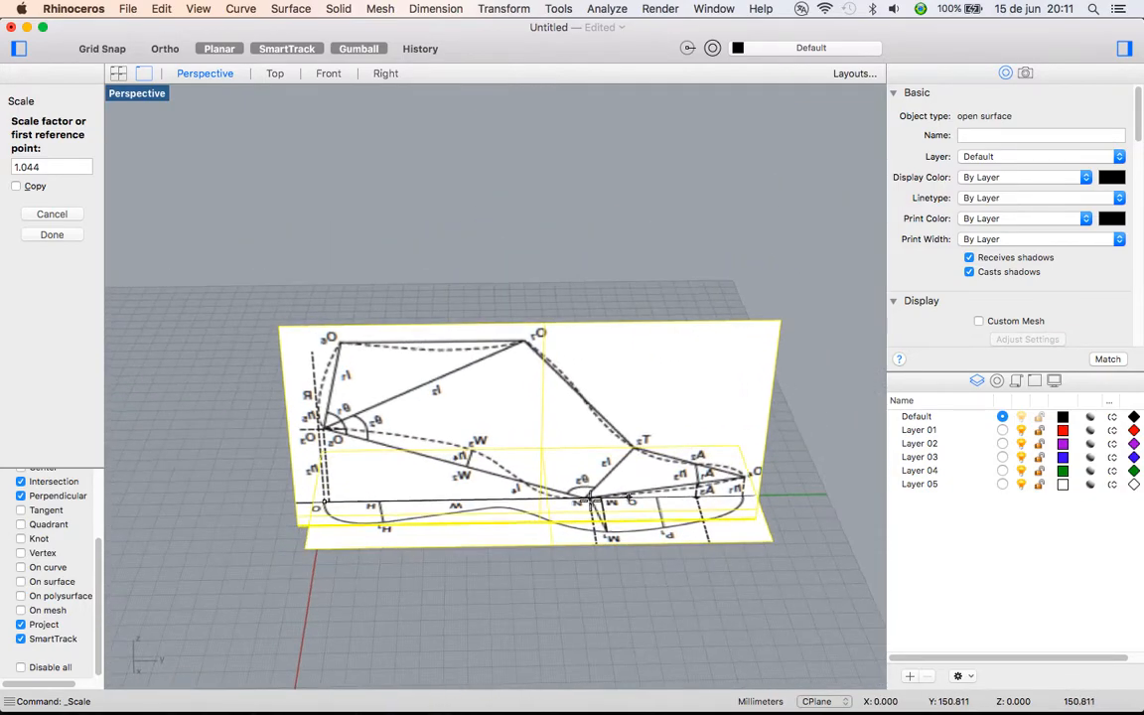
pyautogui.scroll(10, 750, 496)
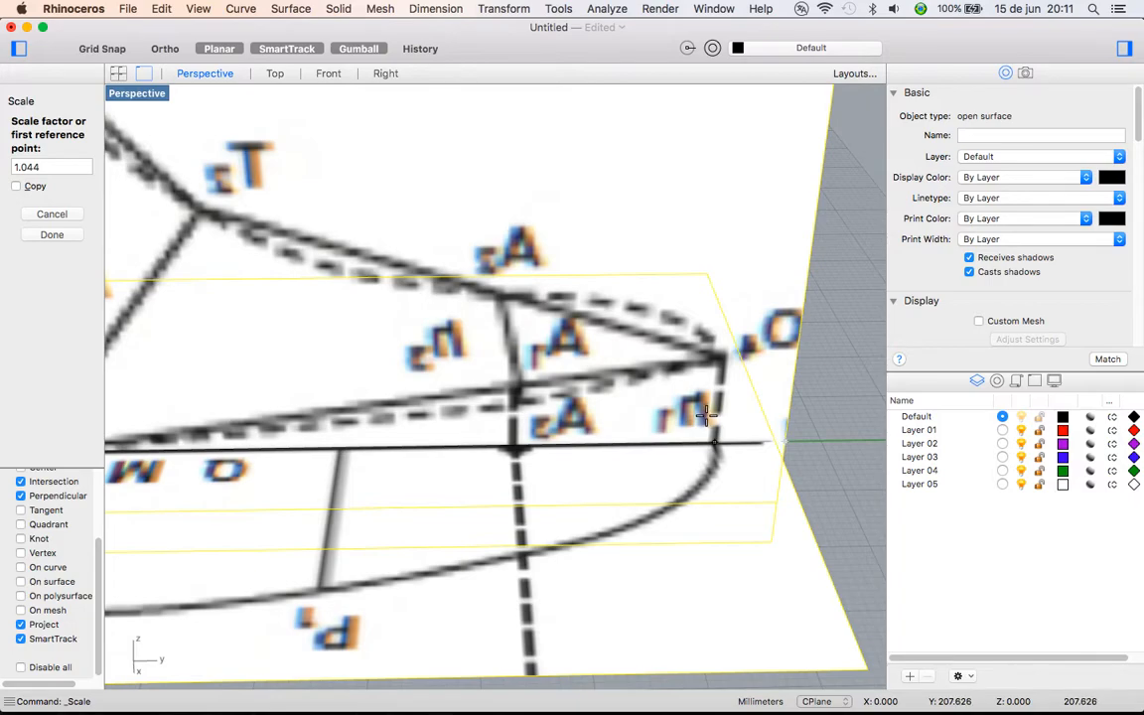
pyautogui.click(706, 413)
pyautogui.scroll(-6, 706, 412)
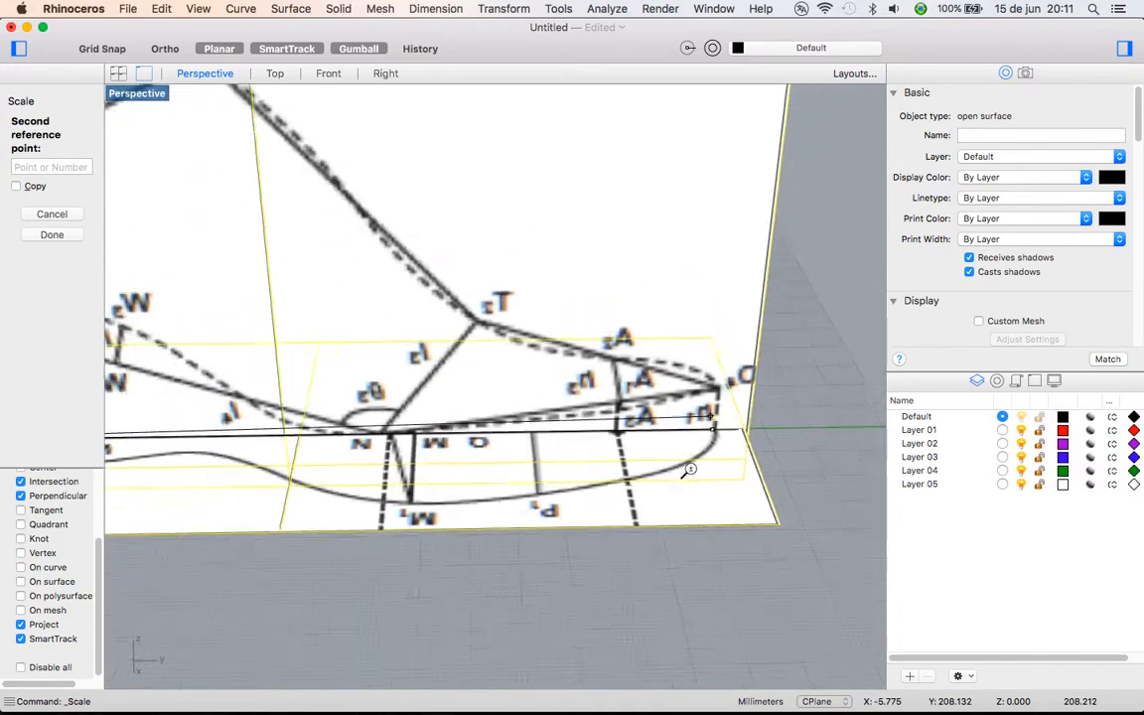
pyautogui.scroll(-5, 751, 497)
pyautogui.scroll(3, 690, 491)
pyautogui.scroll(5, 212, 210)
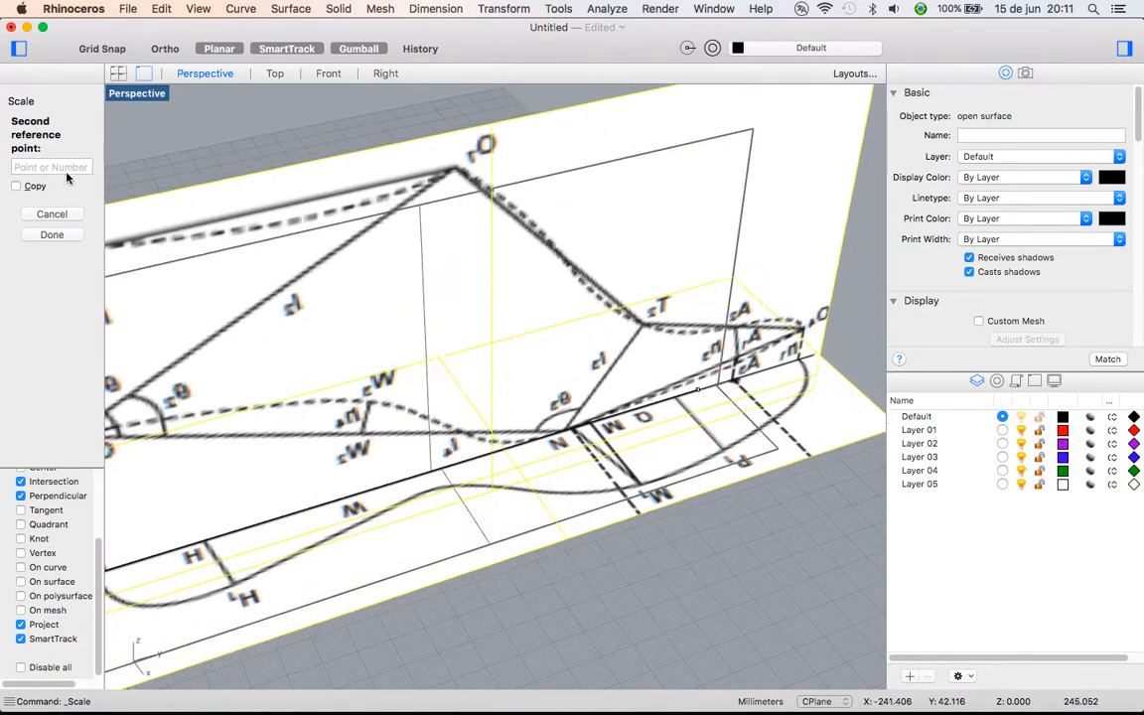
pyautogui.click(58, 169)
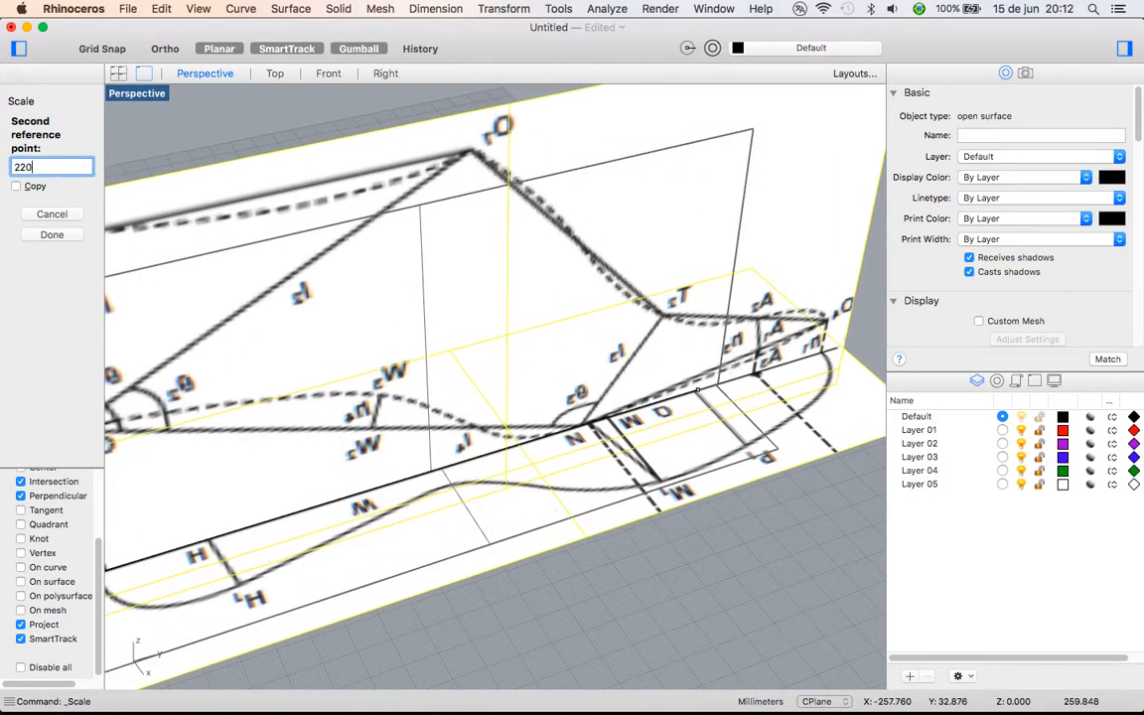
pyautogui.write('220')
pyautogui.press('Return')
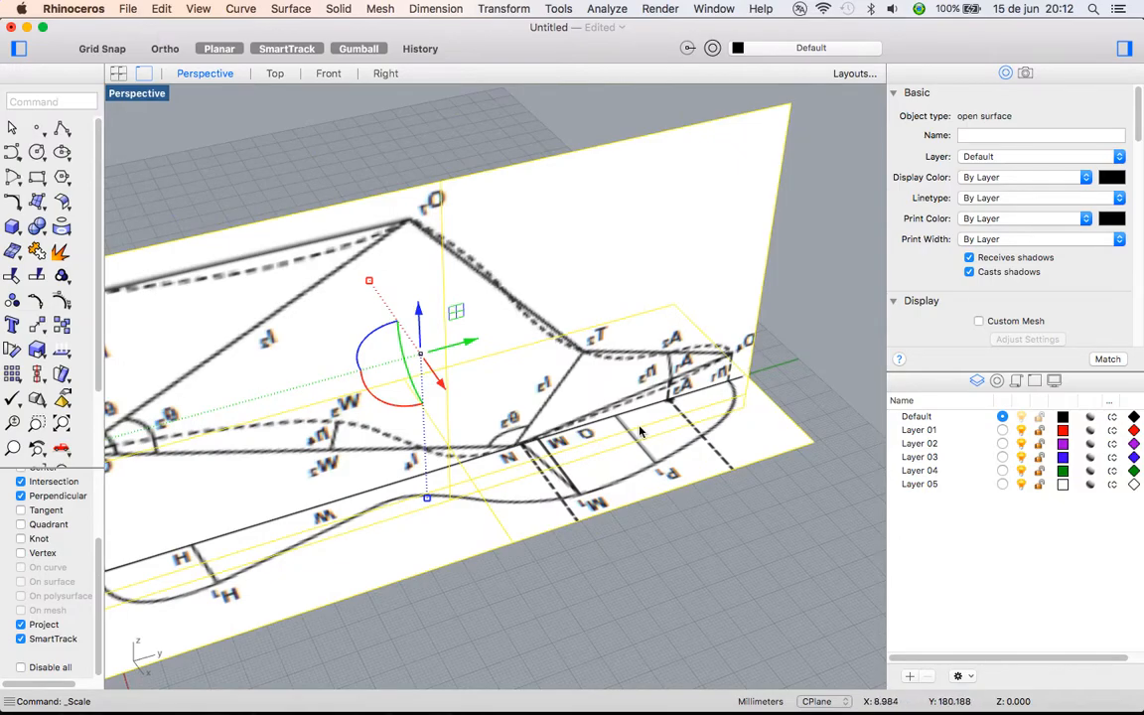
pyautogui.scroll(-5, 640, 431)
pyautogui.moveTo(691, 508)
pyautogui.mouseDown(button='right')
pyautogui.moveTo(571, 429)
pyautogui.moveTo(281, 487)
pyautogui.moveTo(229, 476)
pyautogui.moveTo(563, 385)
pyautogui.moveTo(556, 417)
pyautogui.moveTo(458, 364)
pyautogui.mouseUp(button='right')
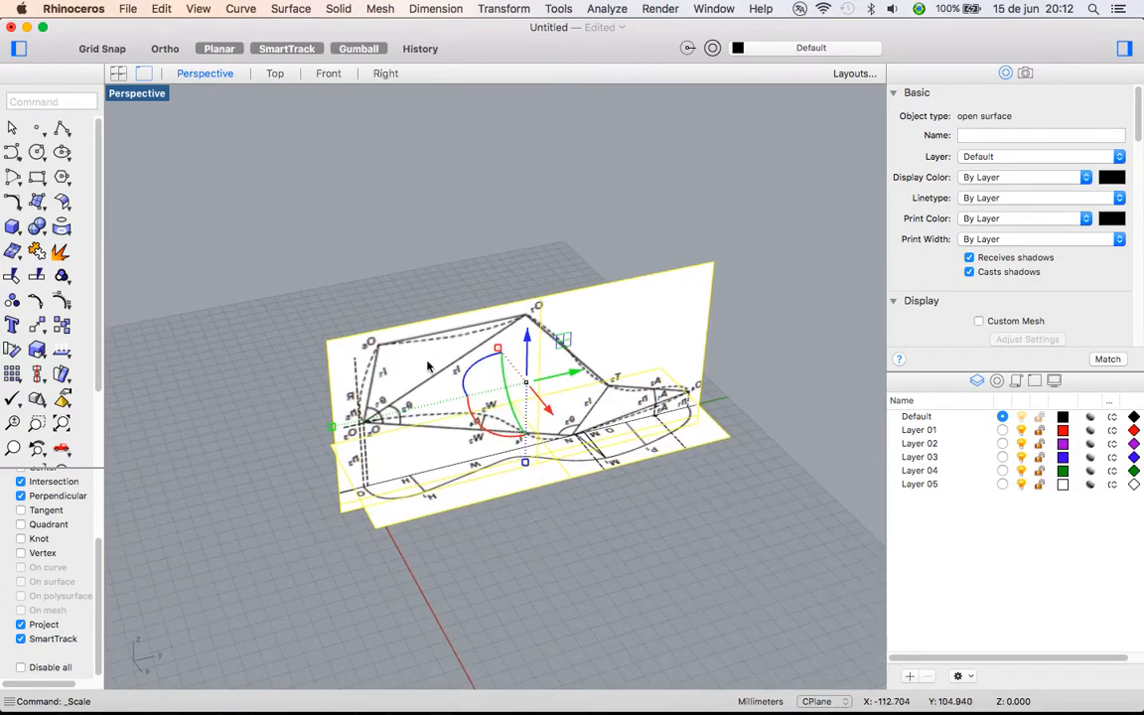
pyautogui.click(615, 549)
pyautogui.moveTo(615, 549); pyautogui.dragTo(630, 504, button='right')
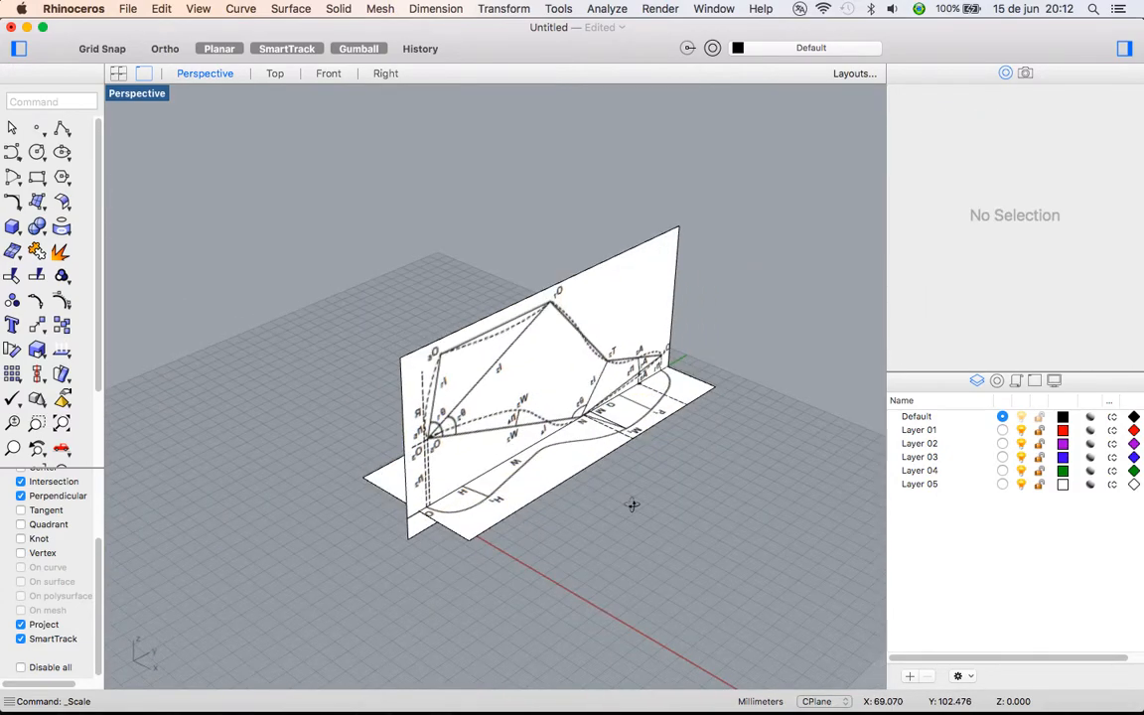
# Rename Layer 01 as referencia
pyautogui.click(929, 431)
pyautogui.click(929, 431)
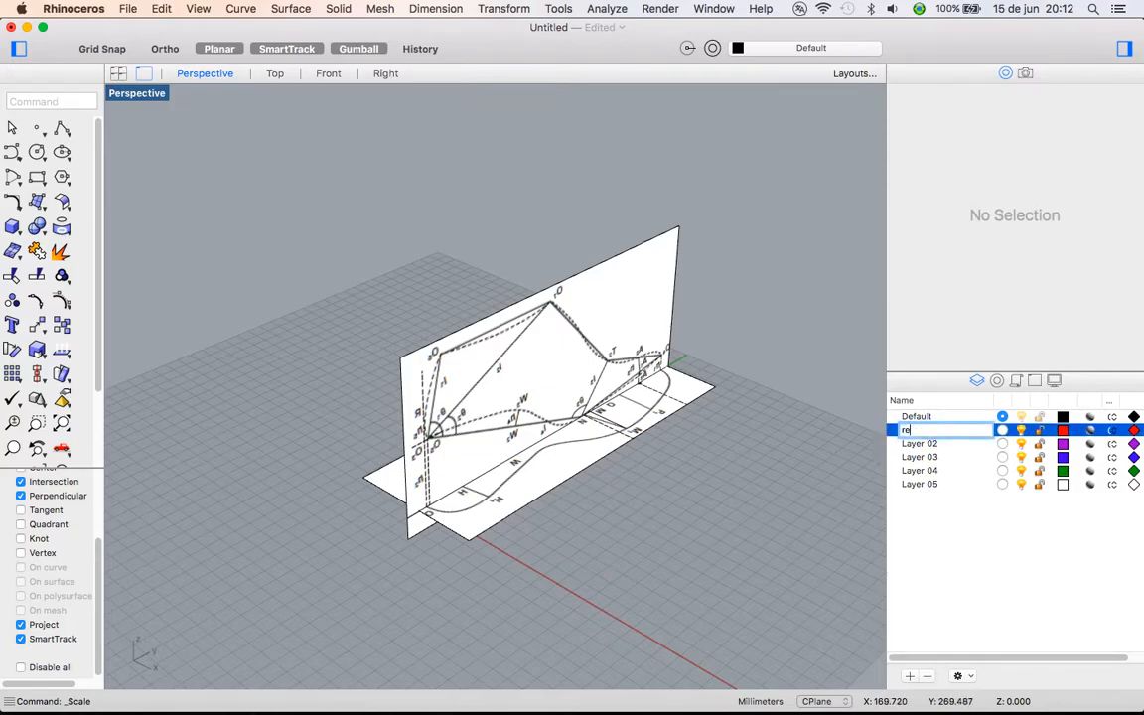
pyautogui.press('Return')
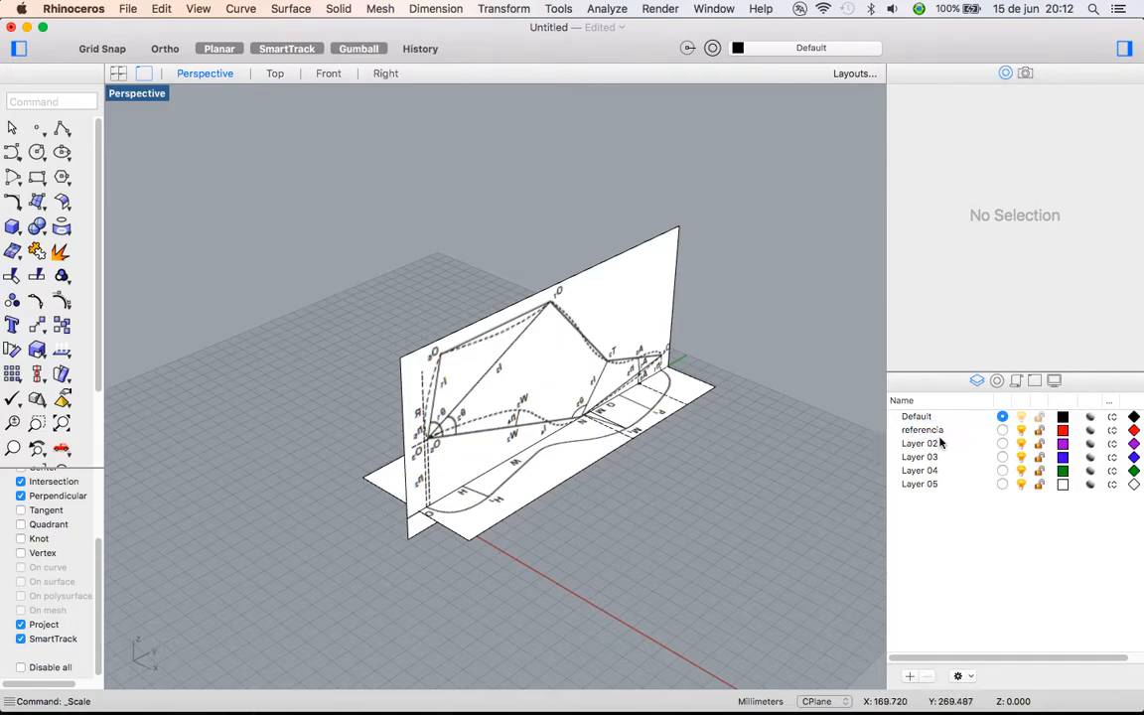
# Move the sole and side-profile pictures to the referencia layer
pyautogui.moveTo(724, 231); pyautogui.dragTo(572, 493)
pyautogui.rightClick(918, 431)
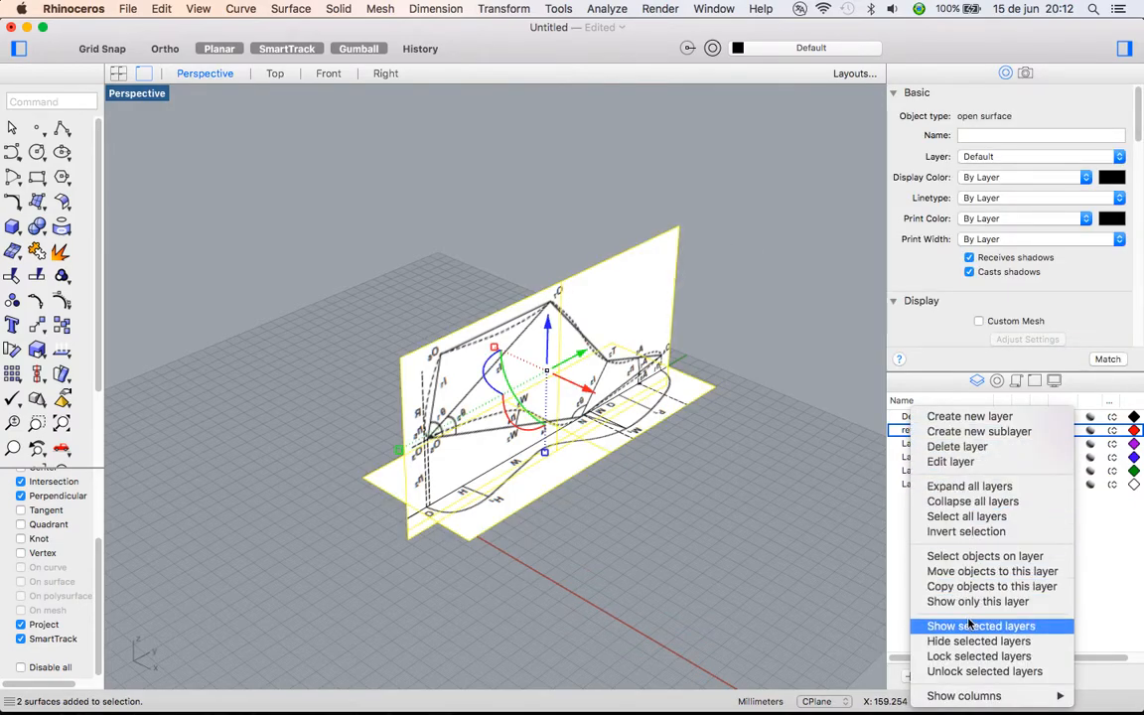
pyautogui.click(969, 577)
pyautogui.click(761, 531)
pyautogui.moveTo(760, 531); pyautogui.dragTo(588, 468, button='right')
# Switch the referencia layer's visibility off and back on, and lock the layer
pyautogui.click(1020, 430)
pyautogui.click(1020, 430)
pyautogui.click(1019, 430)
pyautogui.click(1019, 429)
pyautogui.moveTo(655, 483); pyautogui.dragTo(748, 499, button='right')
pyautogui.moveTo(827, 454); pyautogui.dragTo(759, 508, button='right')
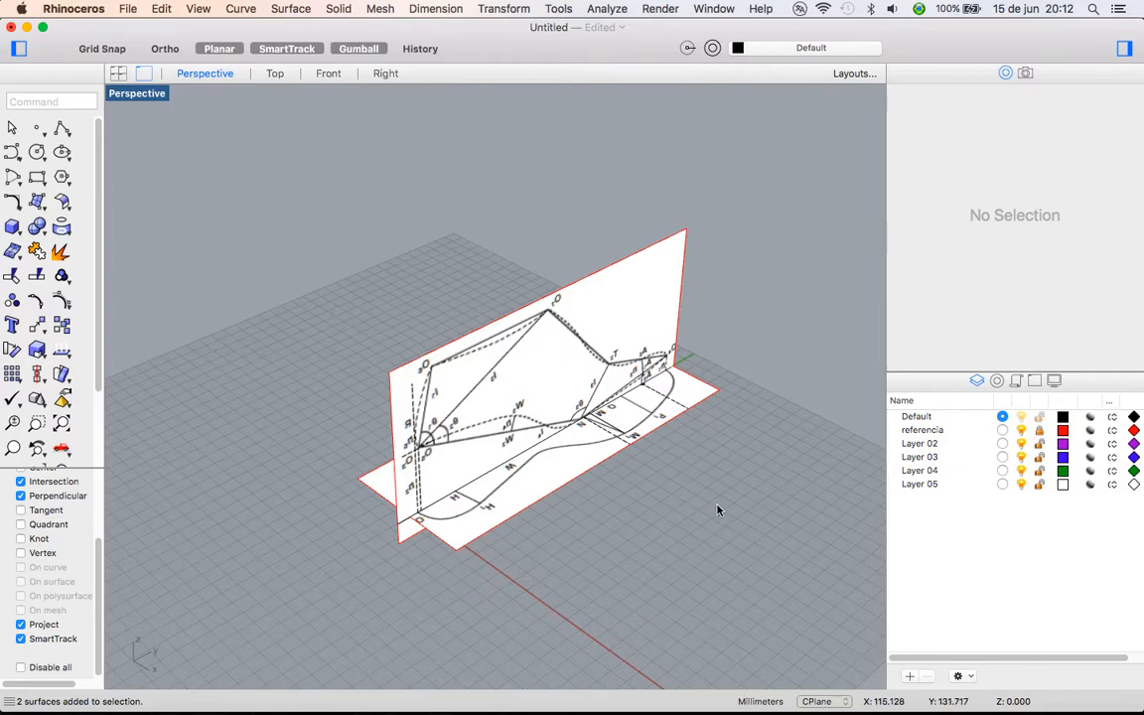
pyautogui.moveTo(718, 510); pyautogui.dragTo(778, 516, button='right')
pyautogui.moveTo(514, 450); pyautogui.dragTo(395, 427, button='right')
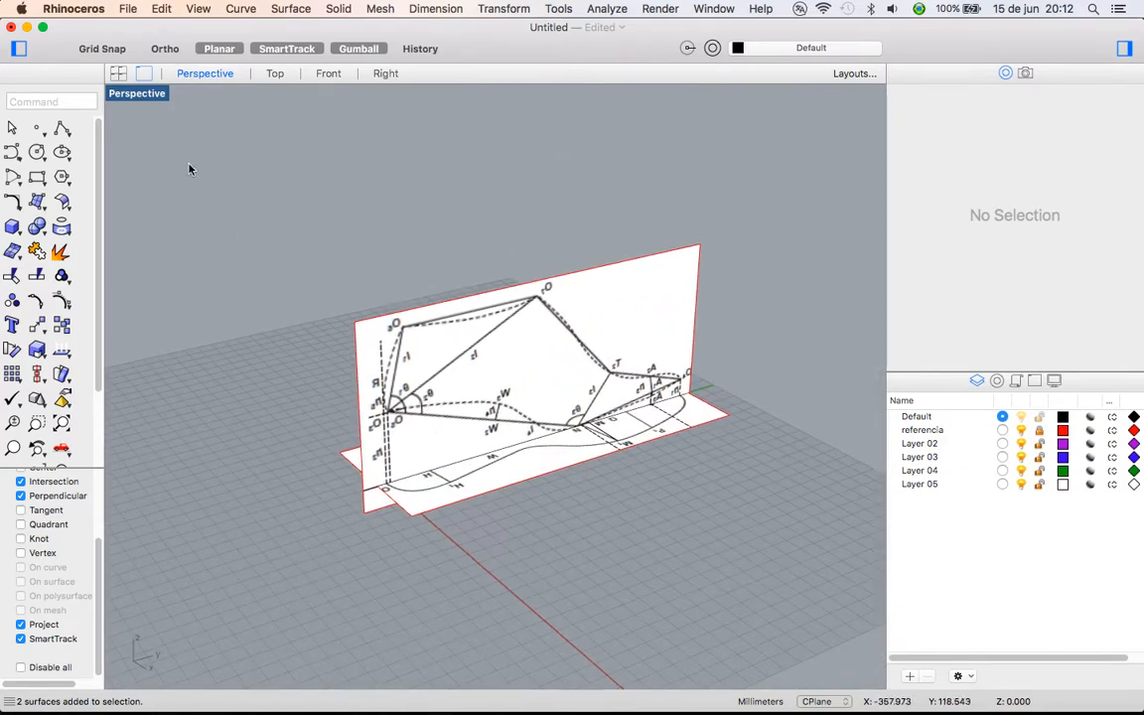
# Replace the Perspective view with a maximized Top view showing the sole picture
pyautogui.doubleClick(128, 95)
pyautogui.doubleClick(117, 93)
pyautogui.moveTo(439, 263); pyautogui.dragTo(496, 326, button='right')
pyautogui.scroll(-5, 494, 456)
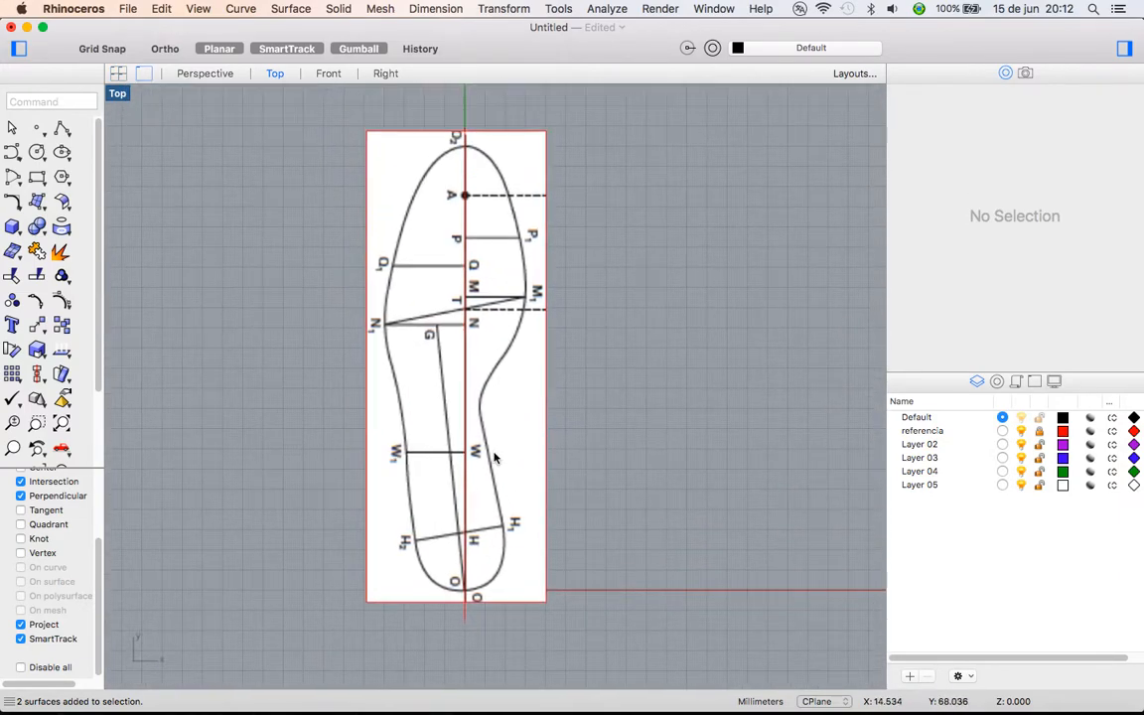
pyautogui.scroll(2, 492, 520)
pyautogui.scroll(-2, 506, 383)
pyautogui.moveTo(507, 385); pyautogui.dragTo(483, 413, button='right')
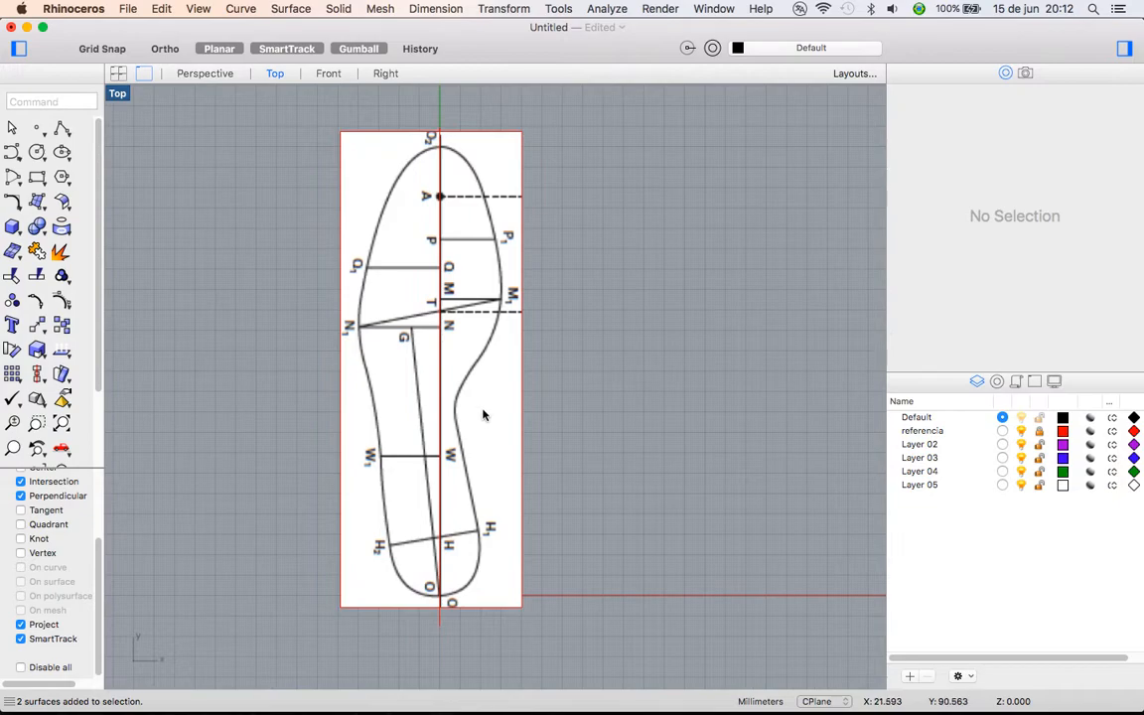
pyautogui.scroll(4, 421, 526)
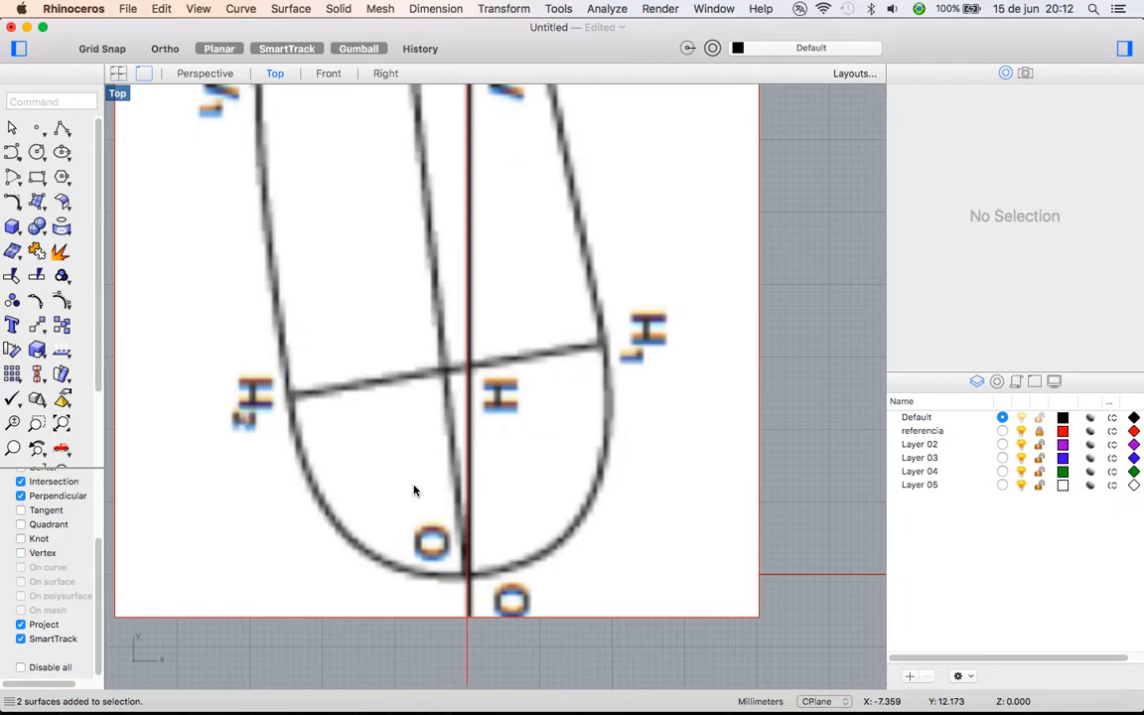
pyautogui.scroll(-3, 414, 489)
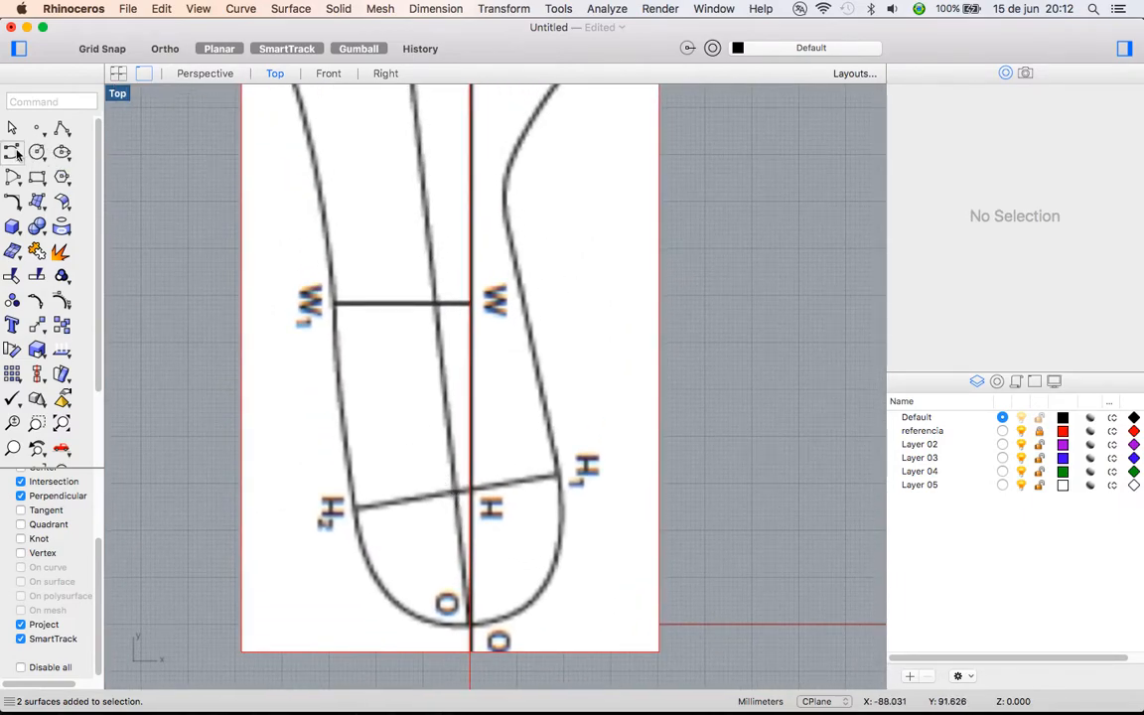
# Start an interpolated curve at the origin (0) and trace the sole outline from heel point O past H2 to just beyond W1
pyautogui.click(17, 154)
pyautogui.click(95, 188)
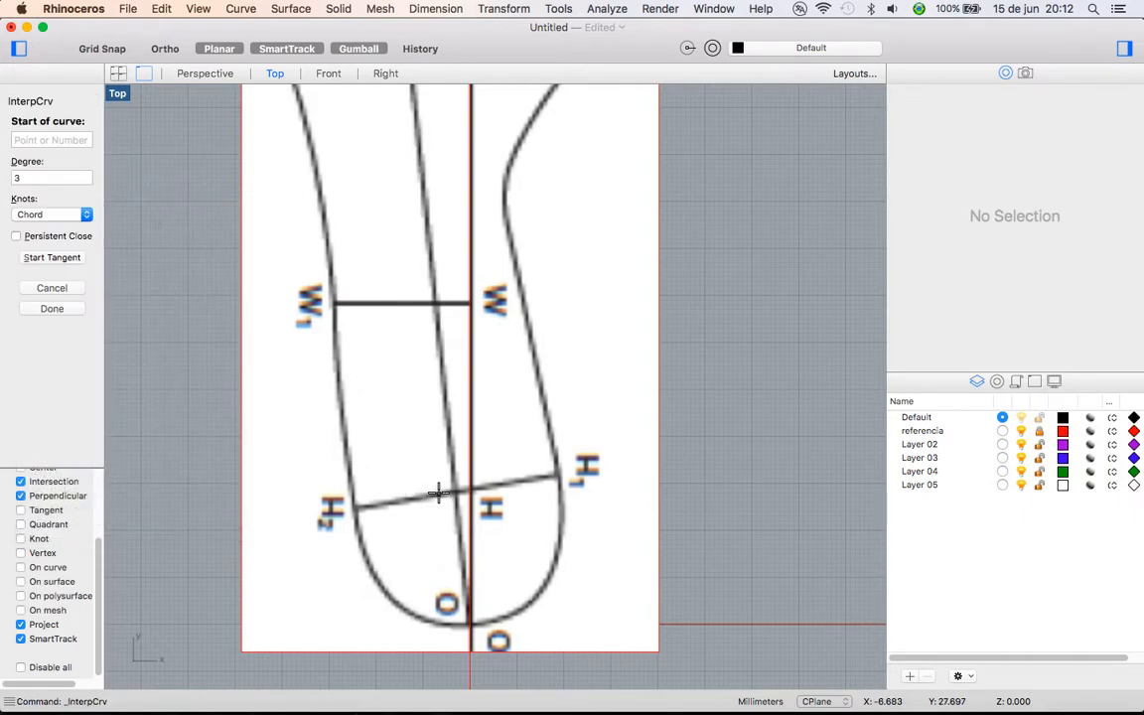
pyautogui.moveTo(438, 492); pyautogui.dragTo(461, 450, button='right')
pyautogui.write('0')
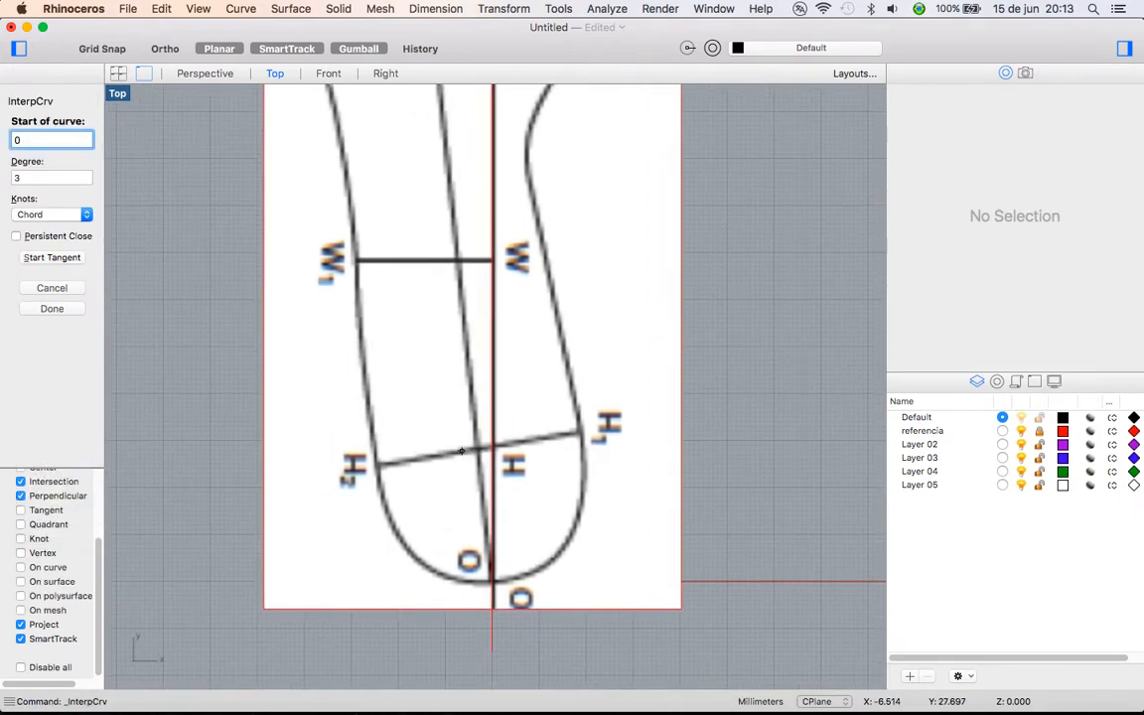
pyautogui.press('Return')
pyautogui.scroll(2, 432, 544)
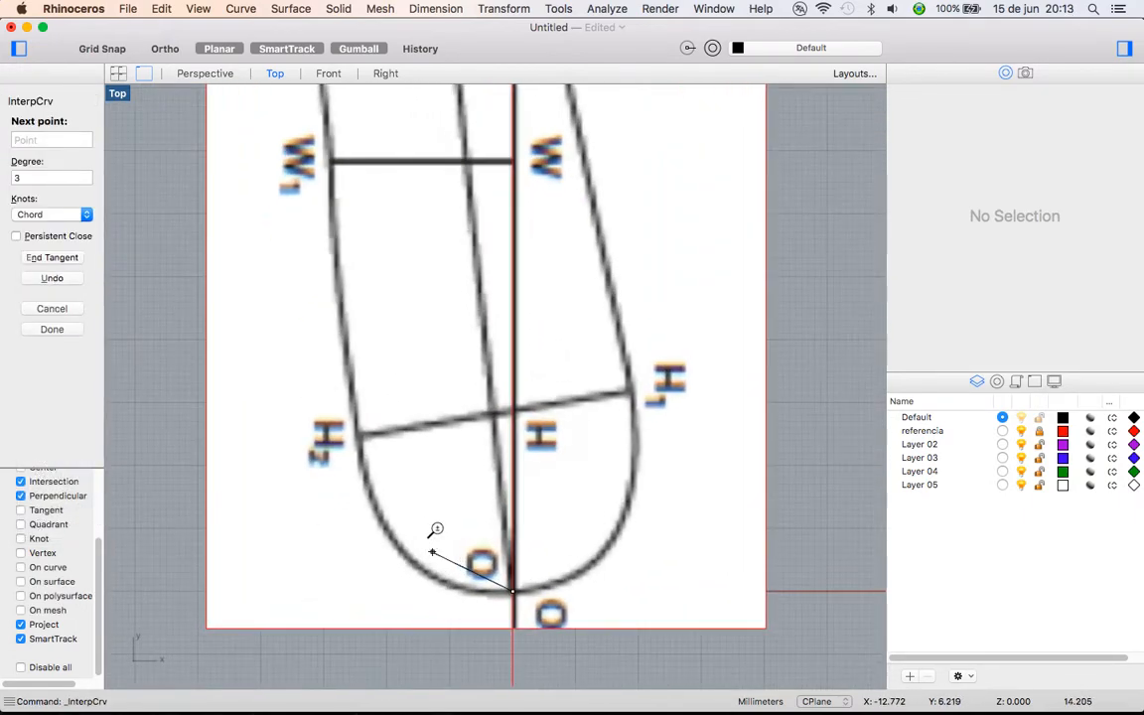
pyautogui.click(422, 568)
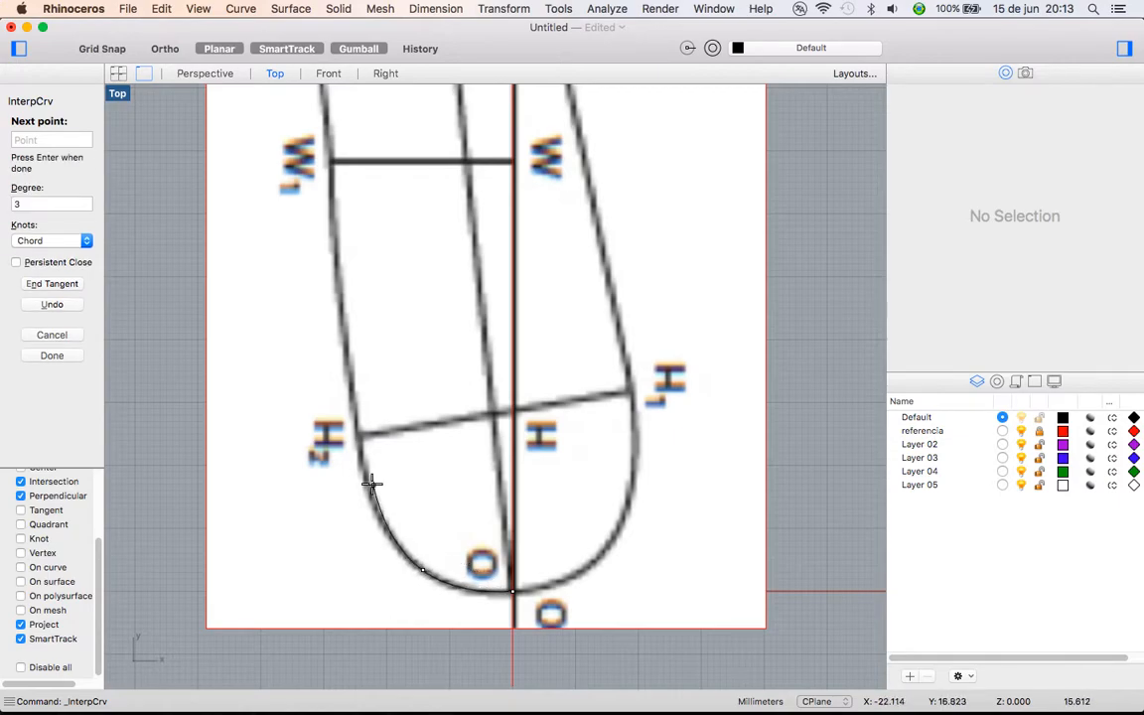
pyautogui.click(366, 481)
pyautogui.scroll(3, 379, 316)
pyautogui.click(326, 354)
pyautogui.click(315, 215)
pyautogui.moveTo(319, 166); pyautogui.dragTo(375, 457, button='right')
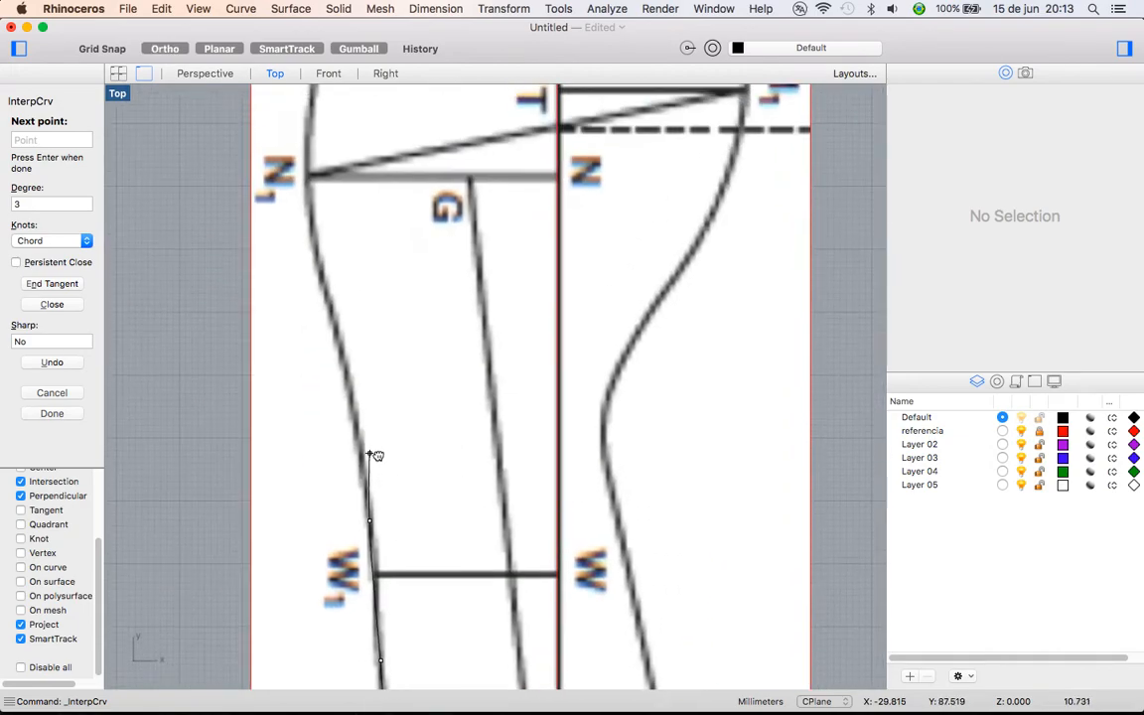
# Continue the interpolated curve along the outline past N1 and Q1 up to toe tip O2 on the centre line
pyautogui.click(313, 240)
pyautogui.scroll(5, 316, 298)
pyautogui.click(312, 337)
pyautogui.scroll(4, 318, 397)
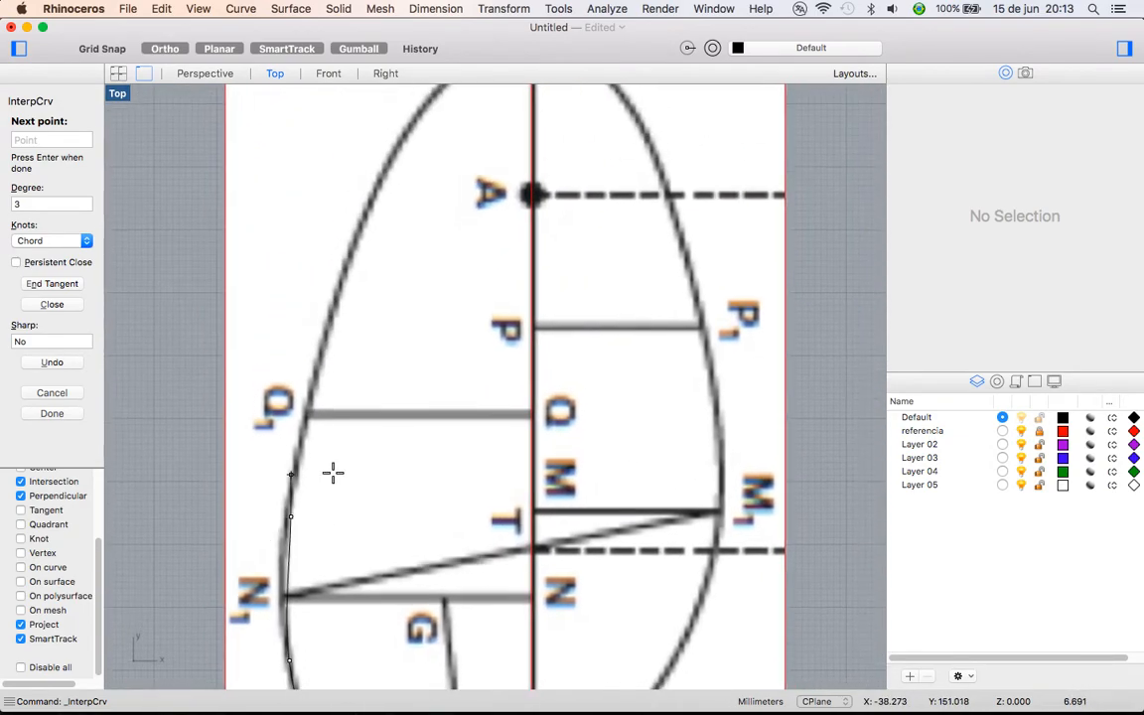
pyautogui.click(338, 296)
pyautogui.scroll(3, 342, 298)
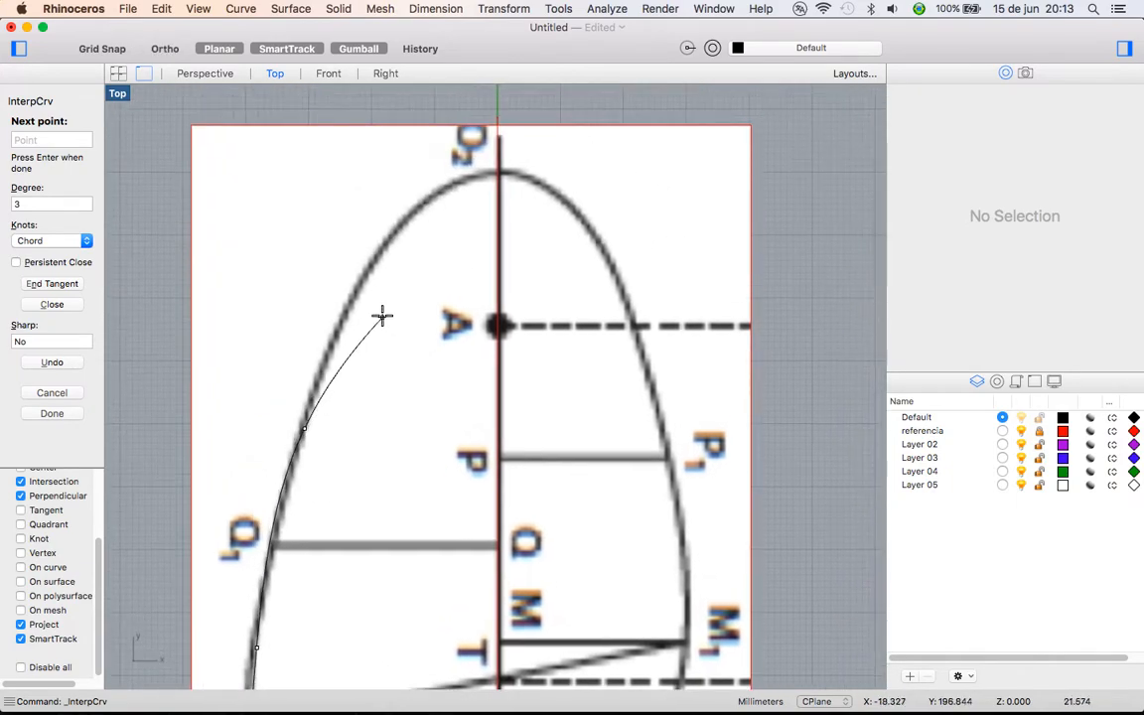
pyautogui.click(417, 112)
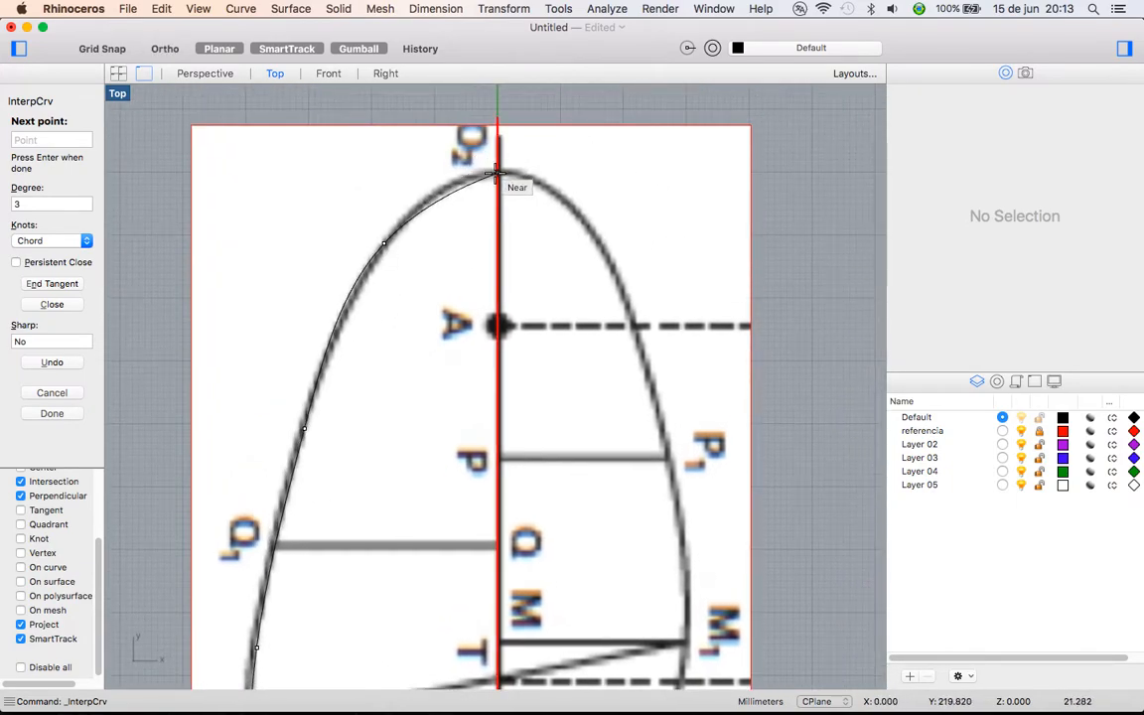
pyautogui.click(498, 172)
# Continue the interpolated curve from the toe tip down the inner side, past P1 and M1 to just below the ball
pyautogui.click(576, 210)
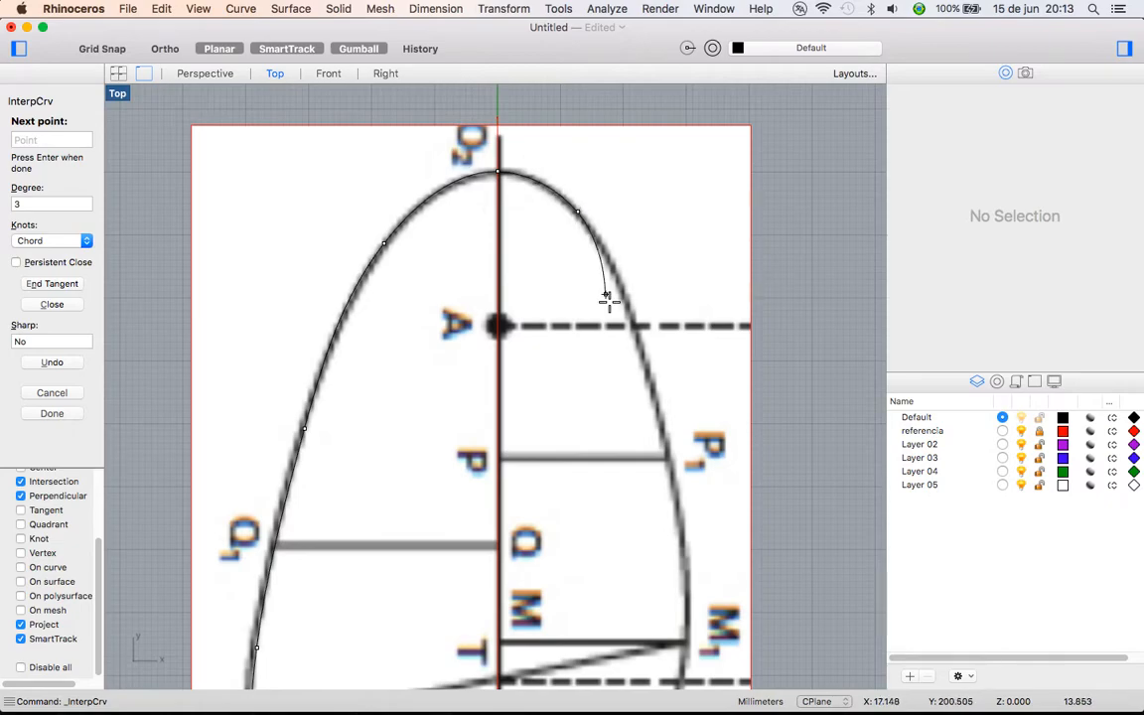
pyautogui.scroll(-3, 586, 248)
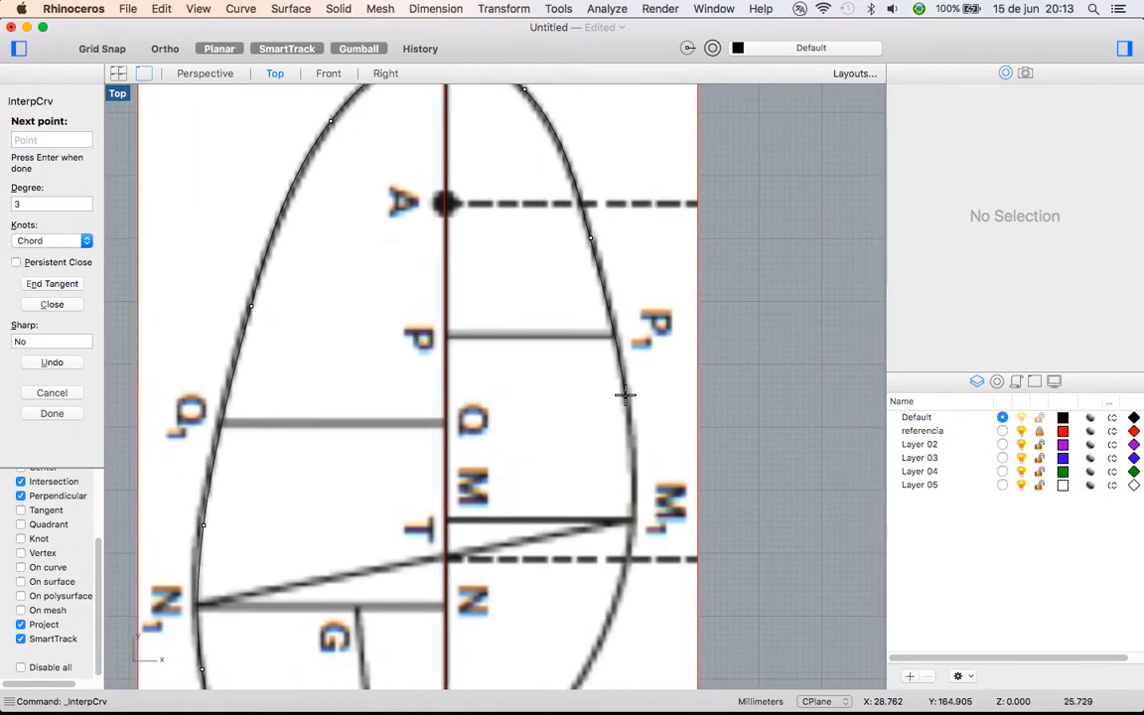
pyautogui.scroll(-3, 601, 258)
pyautogui.click(606, 283)
pyautogui.scroll(-3, 596, 318)
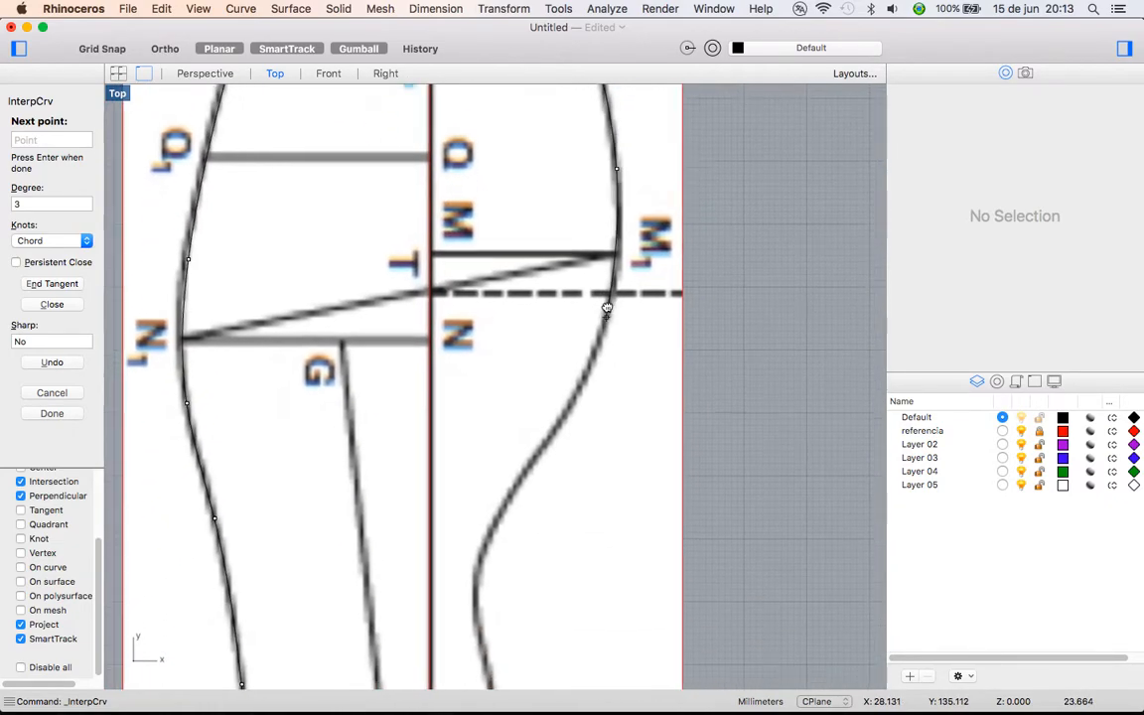
pyautogui.click(586, 359)
pyautogui.scroll(-3, 551, 397)
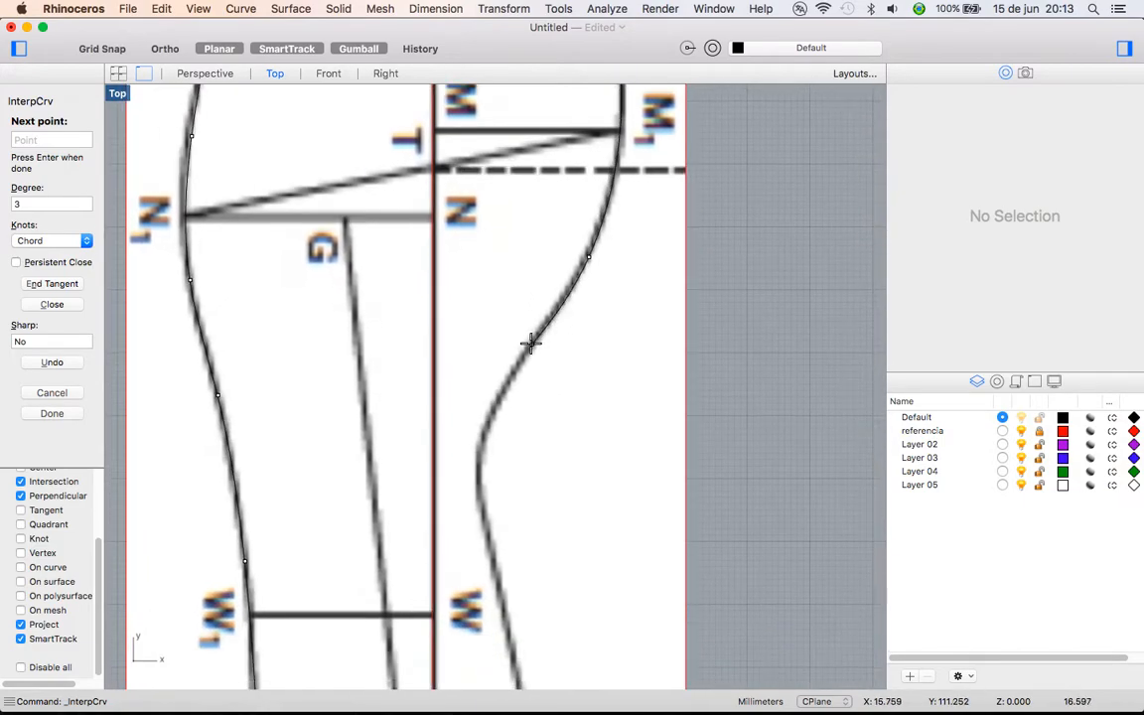
# Continue the interpolated curve around the narrow waist of the sole and along the straight side toward H1
pyautogui.click(531, 338)
pyautogui.scroll(-3, 511, 363)
pyautogui.click(492, 352)
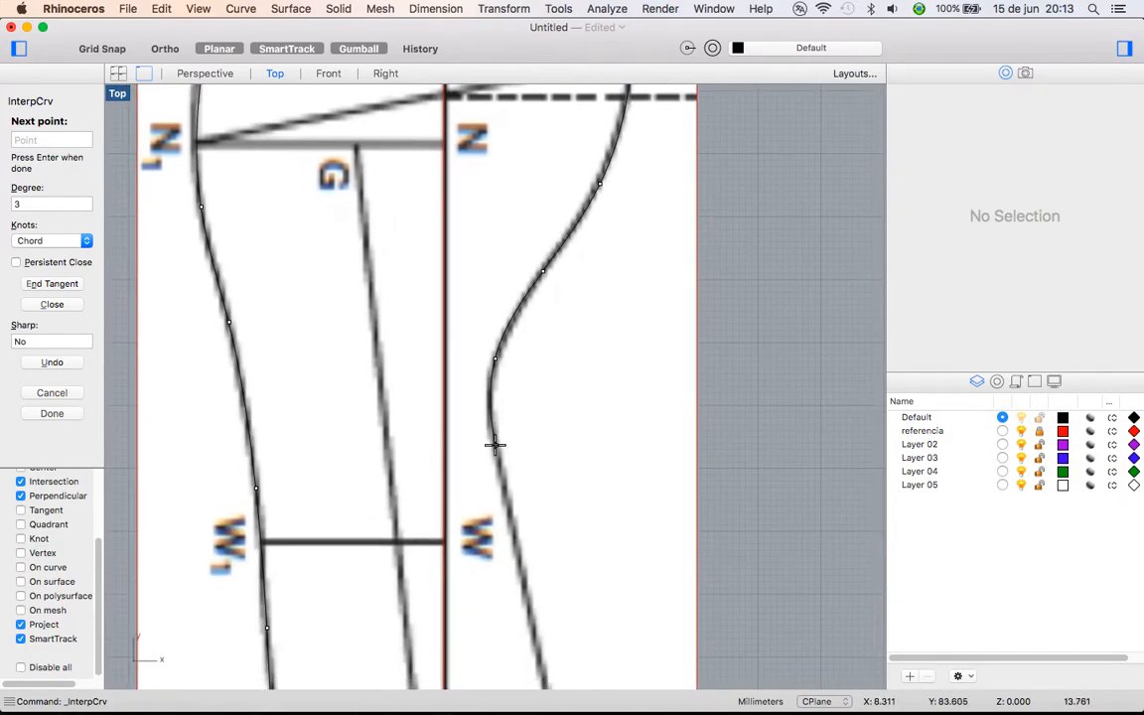
pyautogui.click(492, 446)
pyautogui.scroll(-5, 511, 417)
pyautogui.click(503, 377)
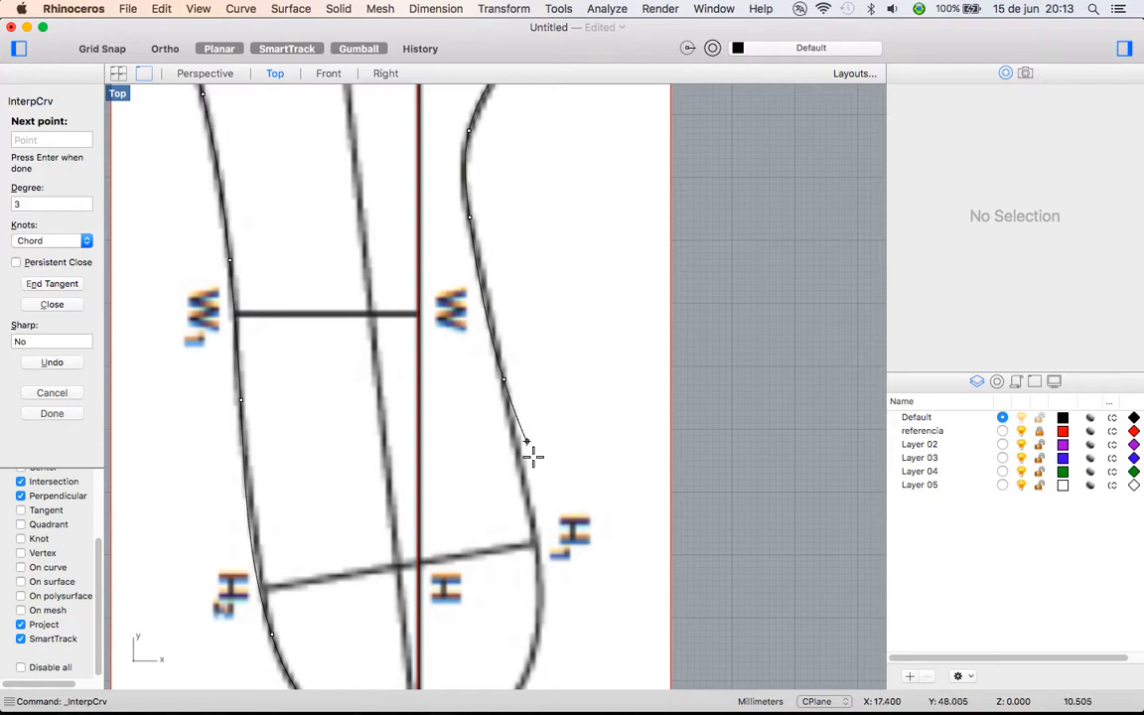
pyautogui.scroll(-5, 521, 439)
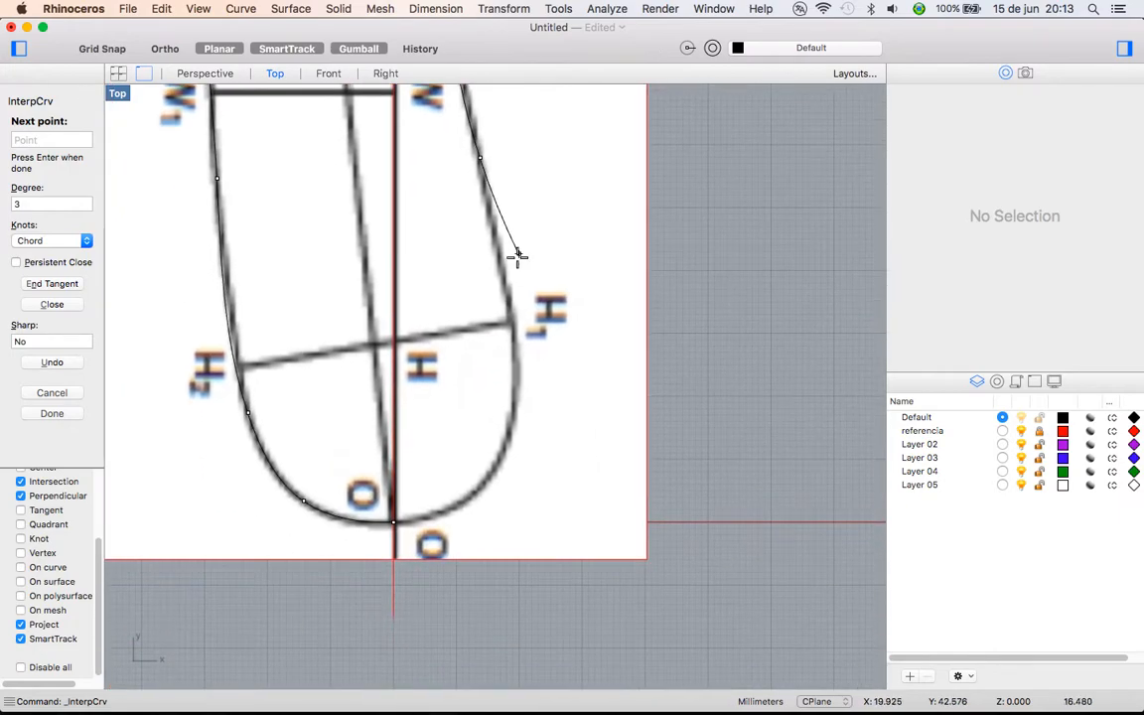
# Trace the rounded heel below H1 and close the interpolated curve at its starting point at the origin
pyautogui.click(499, 465)
pyautogui.scroll(-2, 476, 486)
pyautogui.moveTo(456, 494); pyautogui.dragTo(477, 478, button='right')
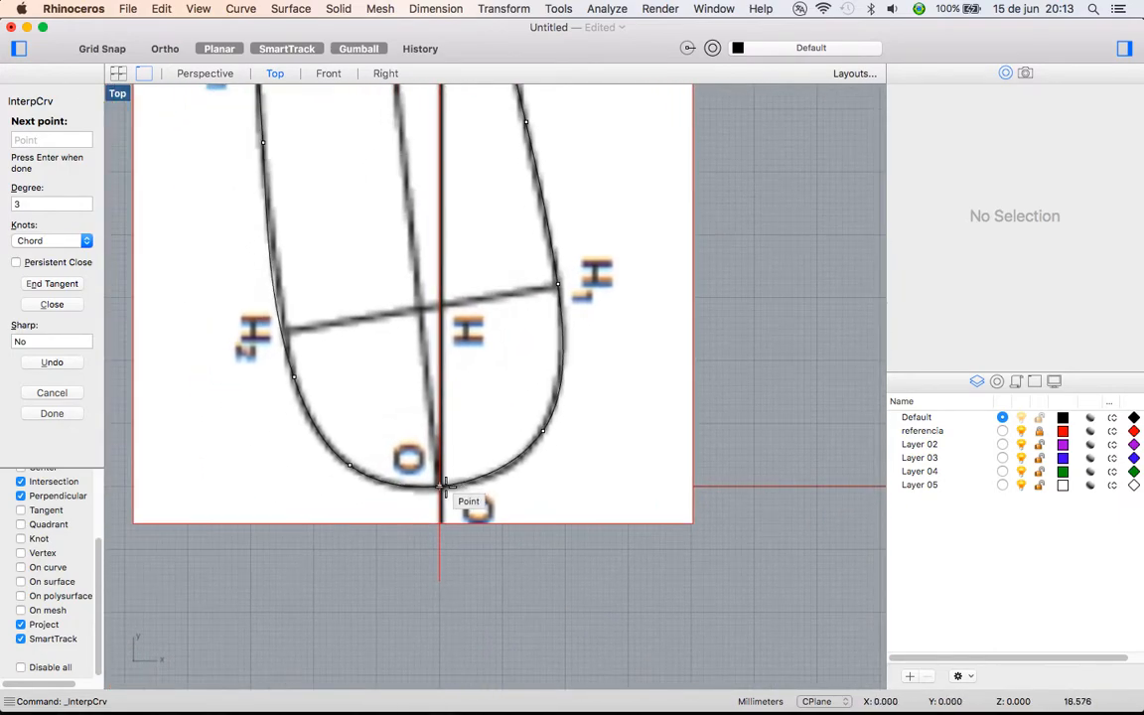
pyautogui.click(440, 487)
pyautogui.scroll(-5, 560, 327)
pyautogui.scroll(2, 560, 328)
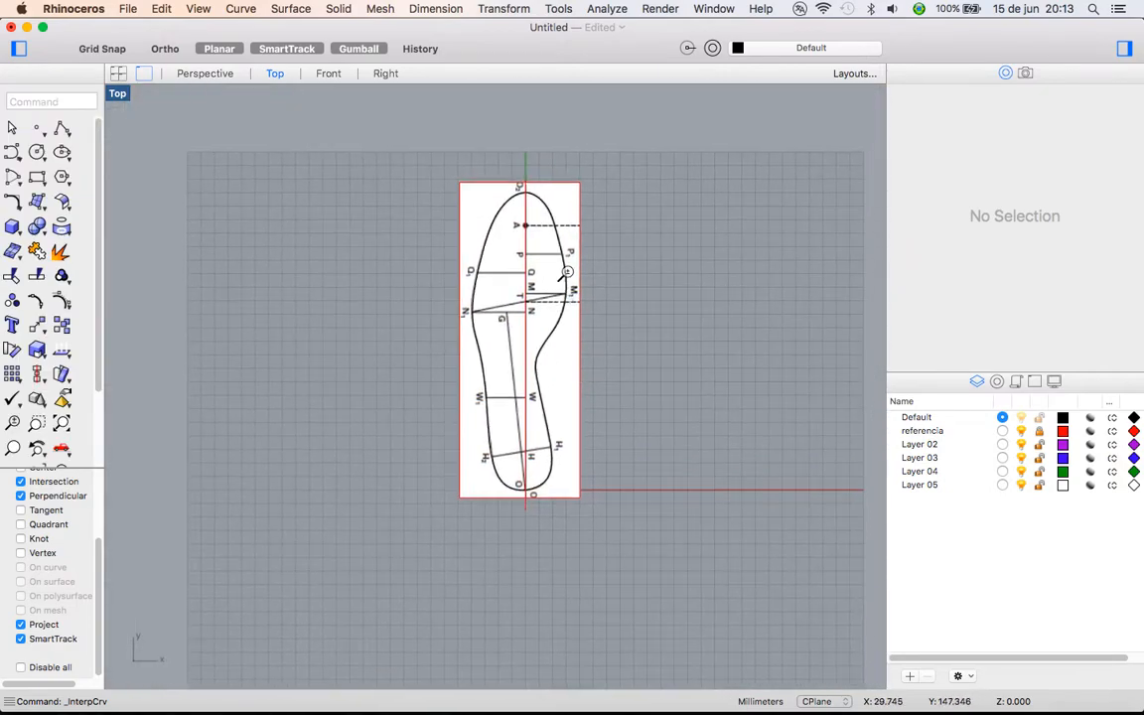
# Set the Default layer's colour to Turquoise and deselect the sole outline
pyautogui.click(560, 328)
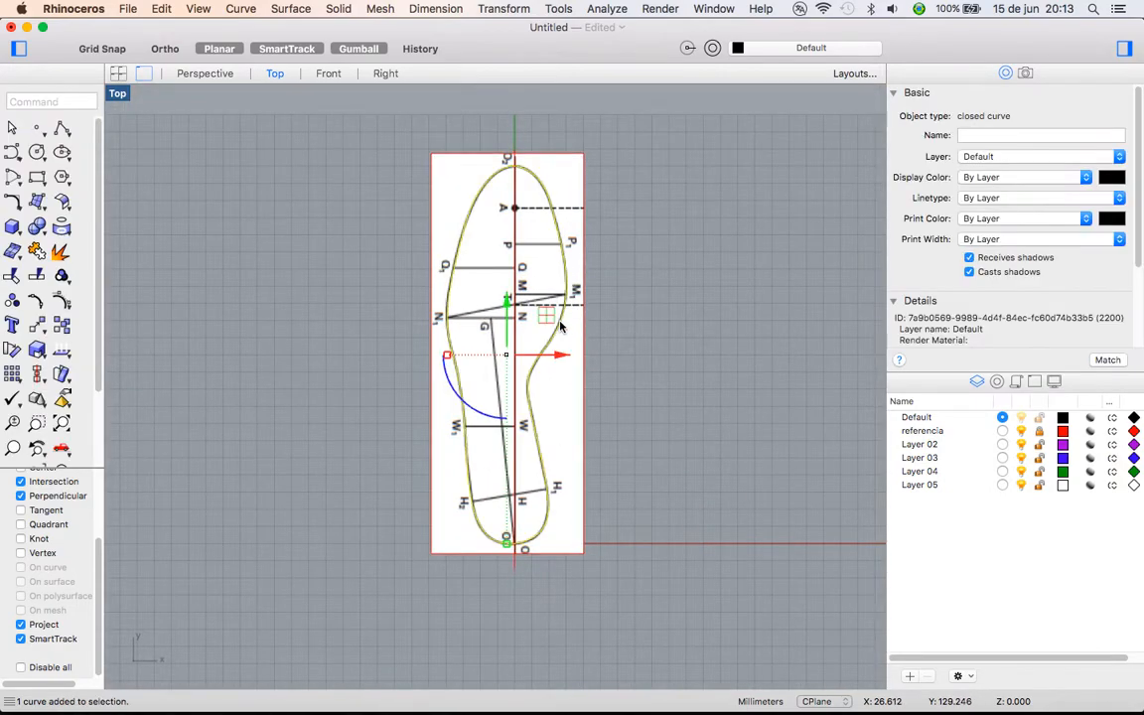
pyautogui.click(1062, 418)
pyautogui.click(740, 417)
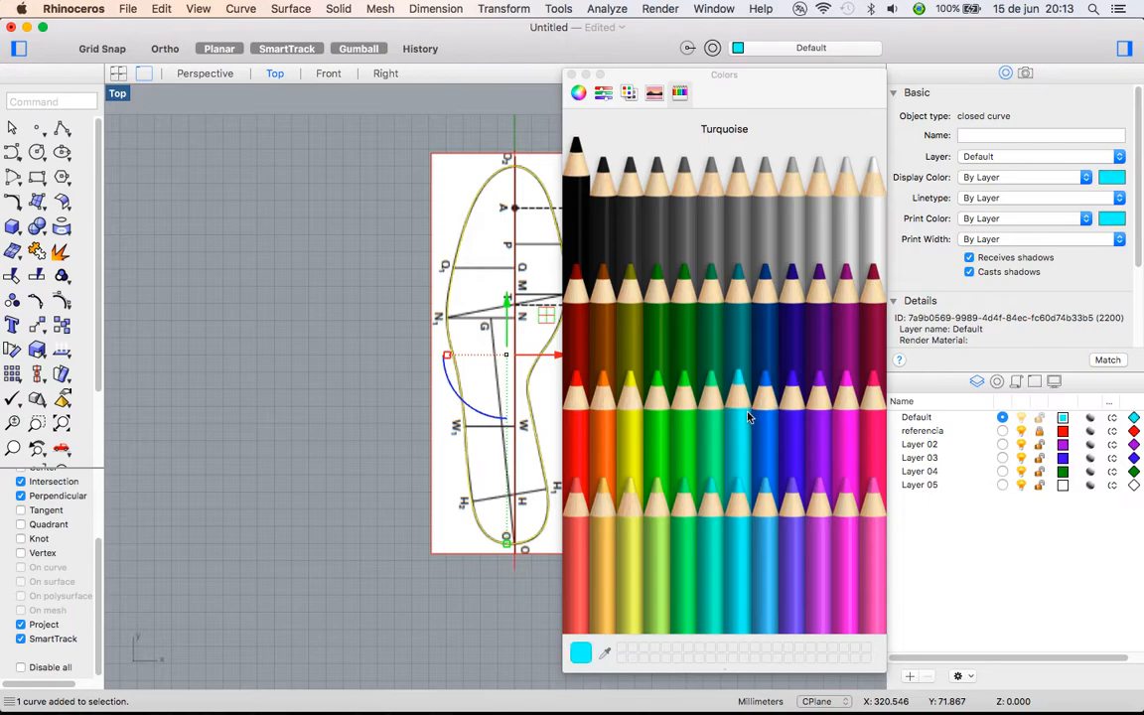
pyautogui.click(571, 75)
pyautogui.click(408, 183)
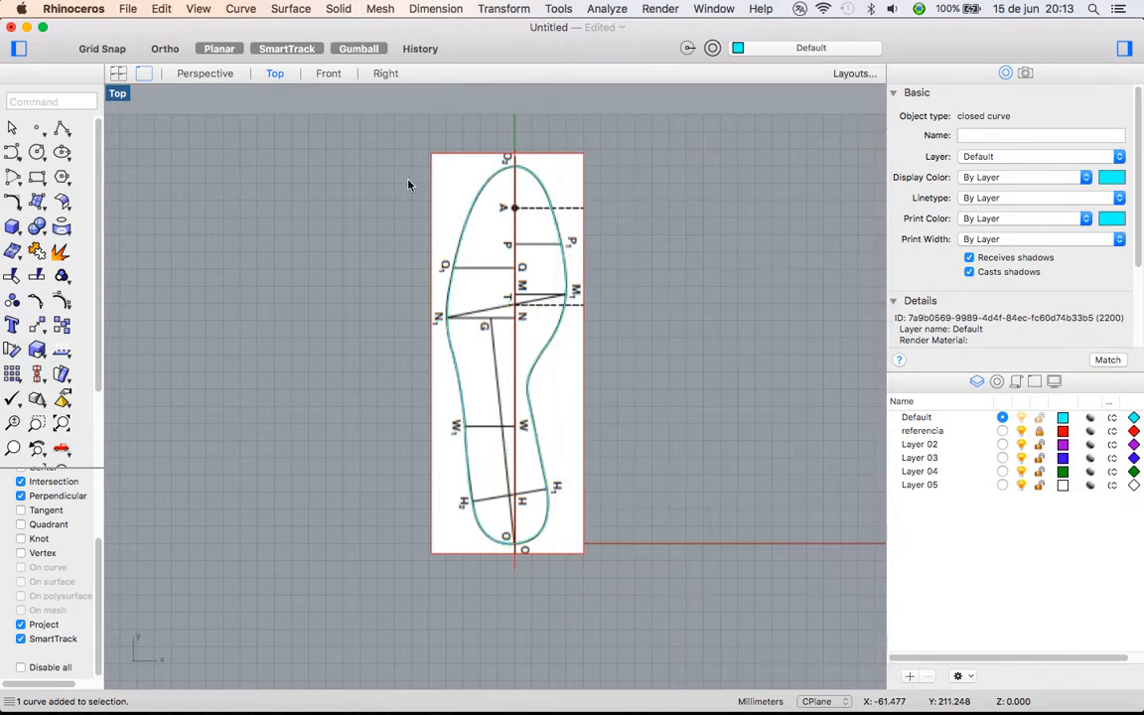
# Replace the maximized Top view with a maximized Right view showing the side profile picture
pyautogui.moveTo(566, 253); pyautogui.dragTo(539, 250, button='right')
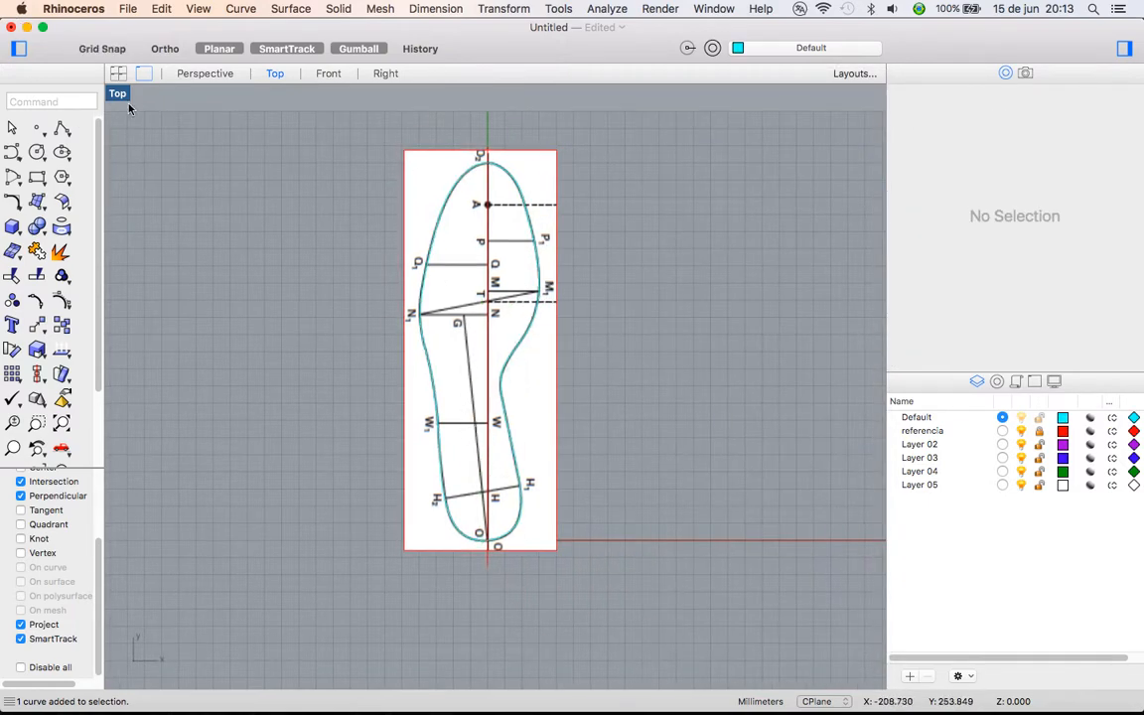
pyautogui.doubleClick(119, 94)
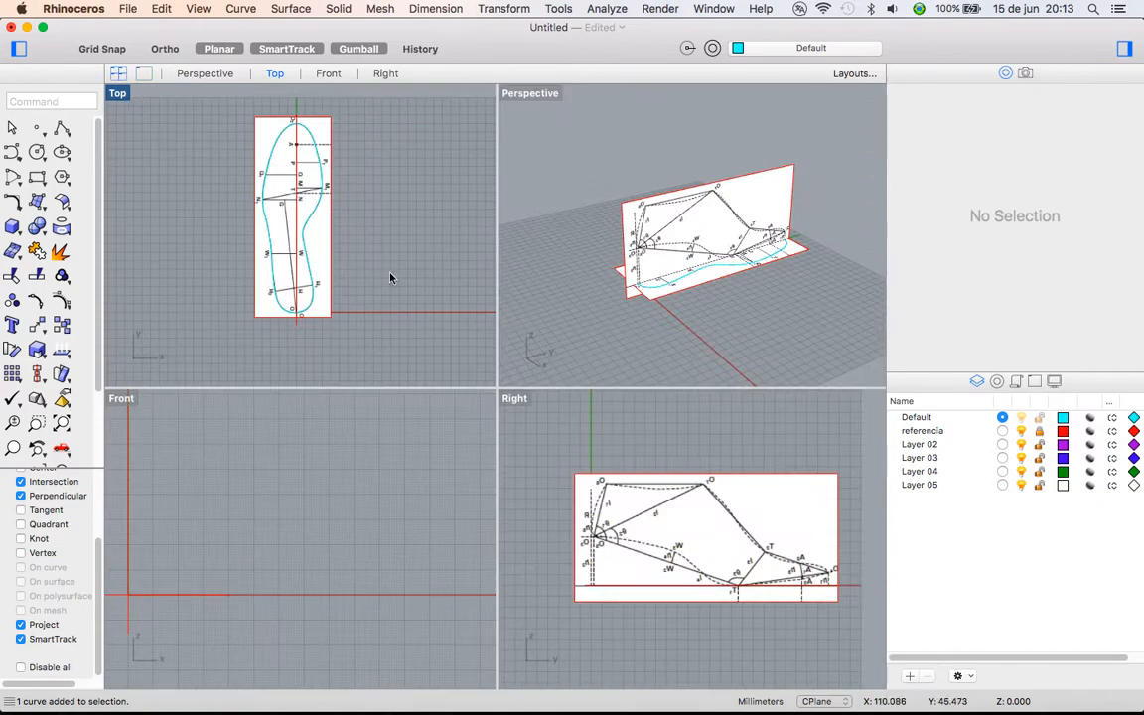
pyautogui.doubleClick(513, 398)
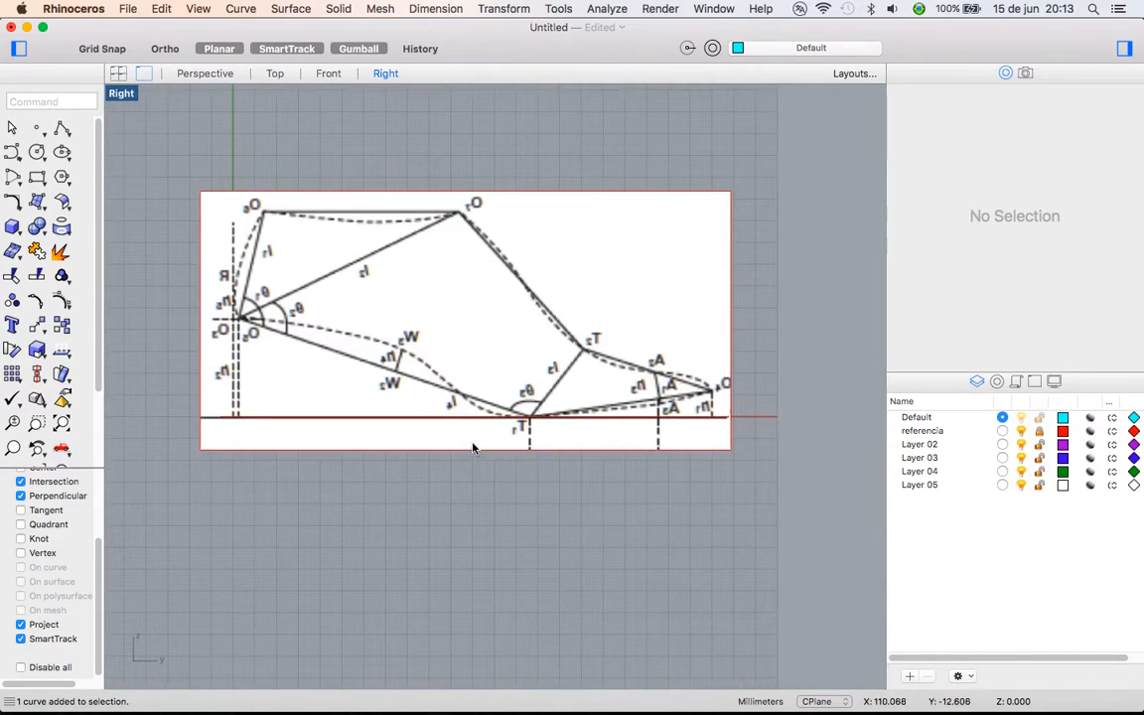
pyautogui.moveTo(428, 393); pyautogui.dragTo(498, 403, button='right')
pyautogui.keyDown('ctrl'); pyautogui.moveTo(290, 316); pyautogui.dragTo(311, 211, button='right'); pyautogui.keyUp('ctrl')
pyautogui.keyDown('ctrl'); pyautogui.moveTo(564, 363); pyautogui.dragTo(432, 441, button='right'); pyautogui.keyUp('ctrl')
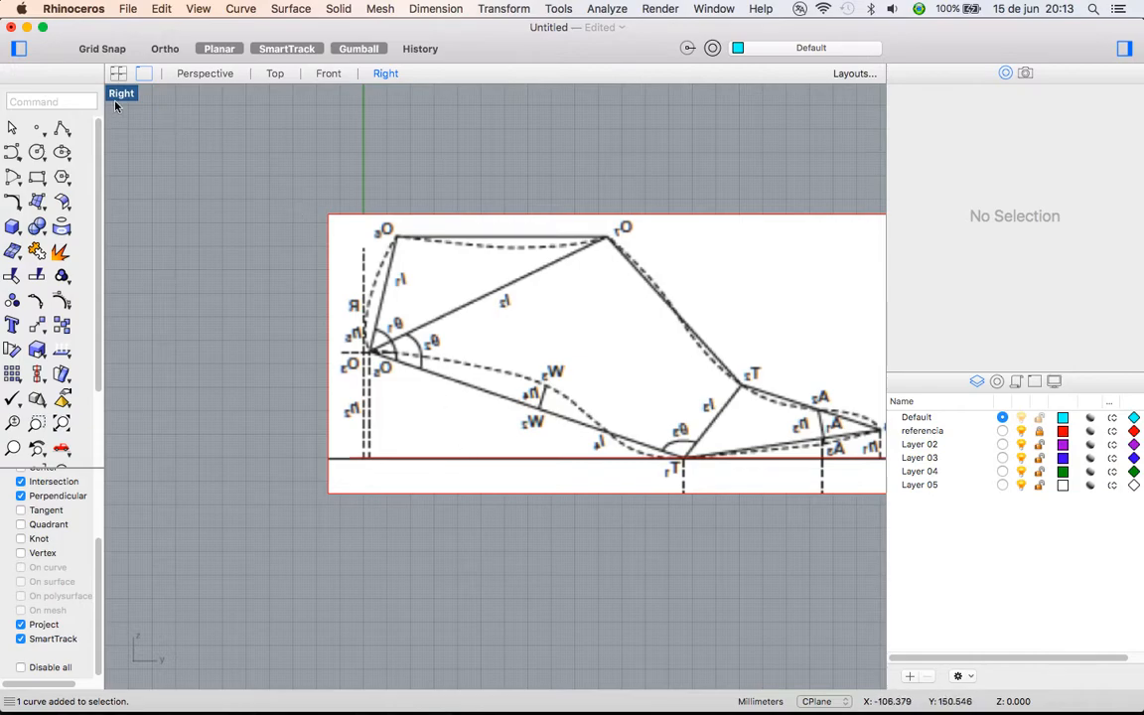
pyautogui.moveTo(430, 337); pyautogui.dragTo(290, 334, button='right')
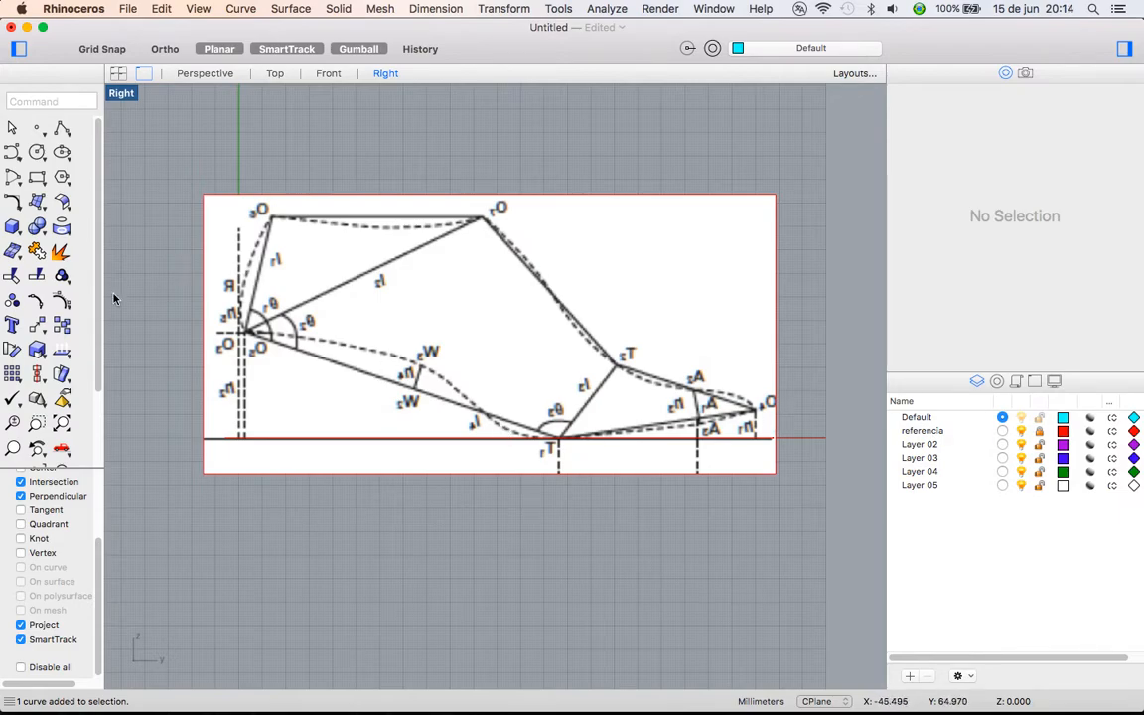
# Start an interpolated curve at the outer end of the heel's dashed line and trace the dashed bottom profile to just past W3
pyautogui.scroll(3, 313, 375)
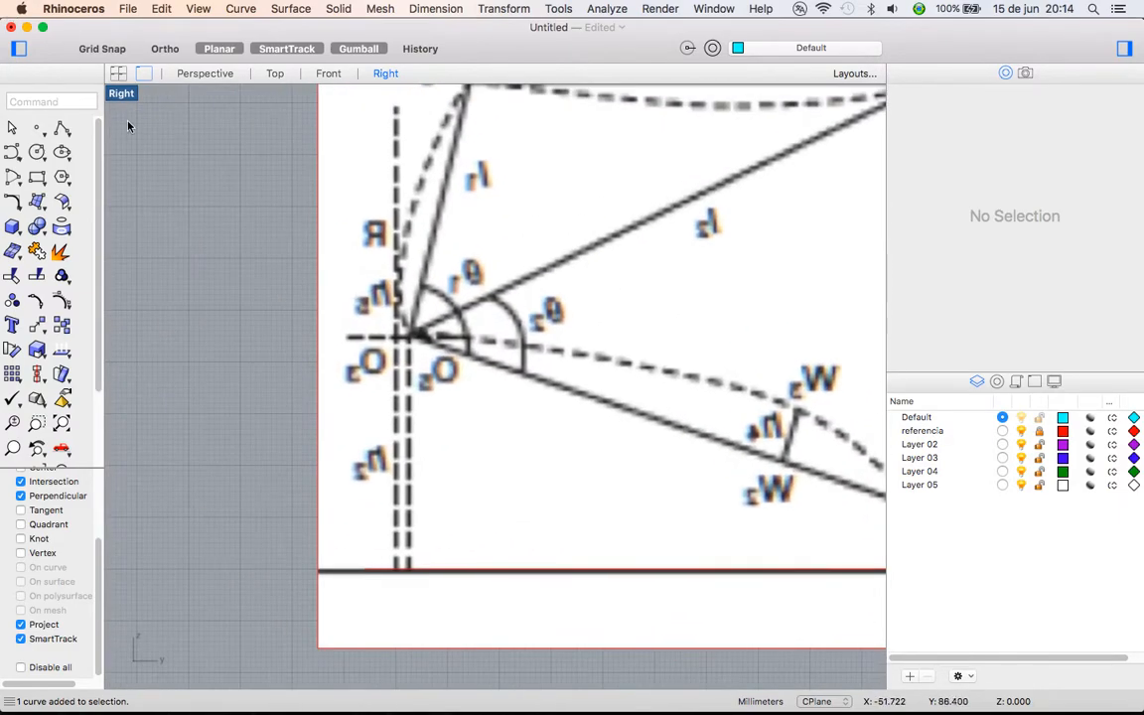
pyautogui.click(6, 151)
pyautogui.press('Escape')
pyautogui.click(14, 180)
pyautogui.click(15, 157)
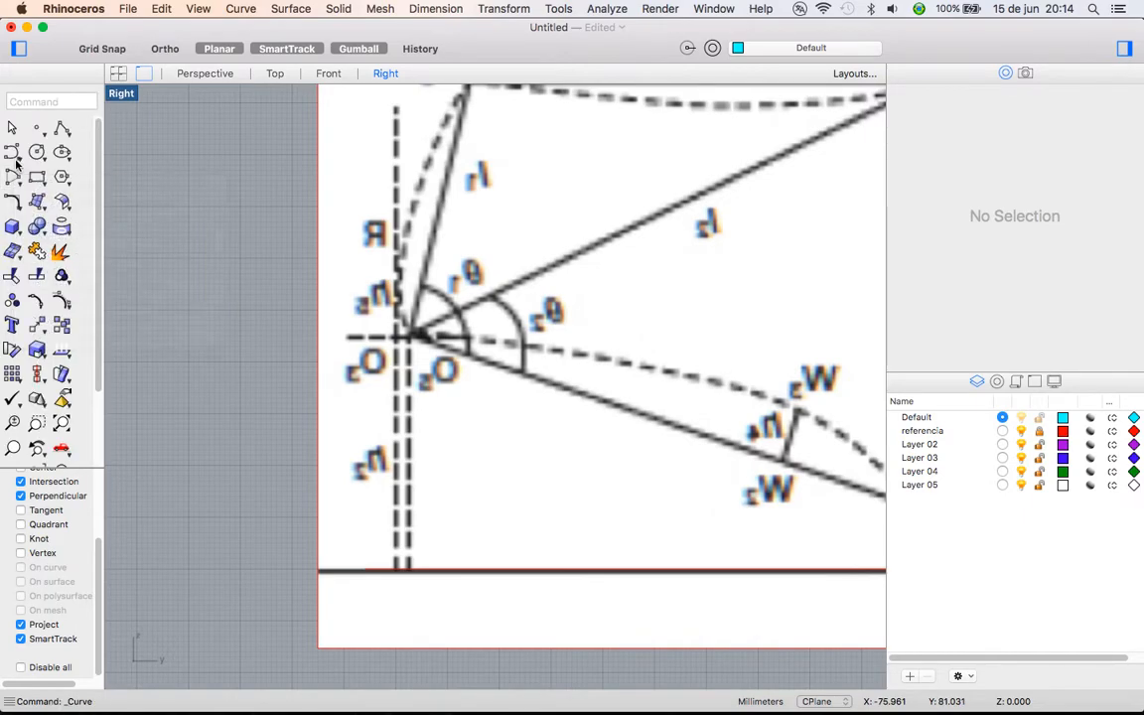
pyautogui.click(15, 156)
pyautogui.click(106, 197)
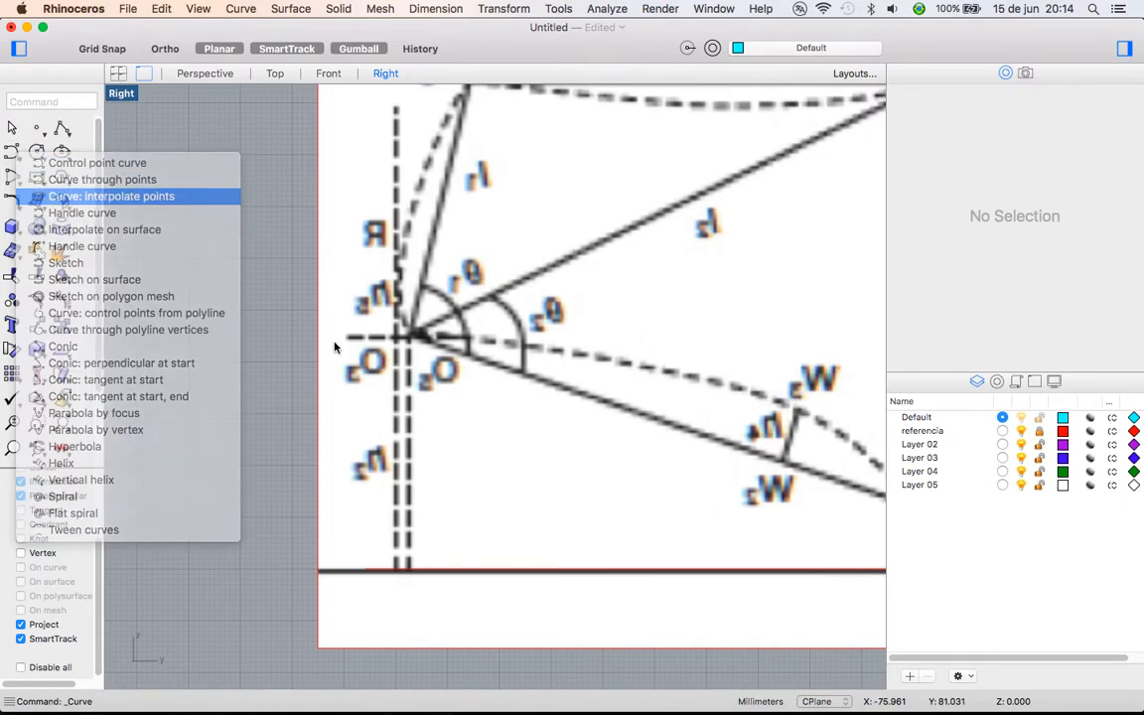
pyautogui.click(347, 336)
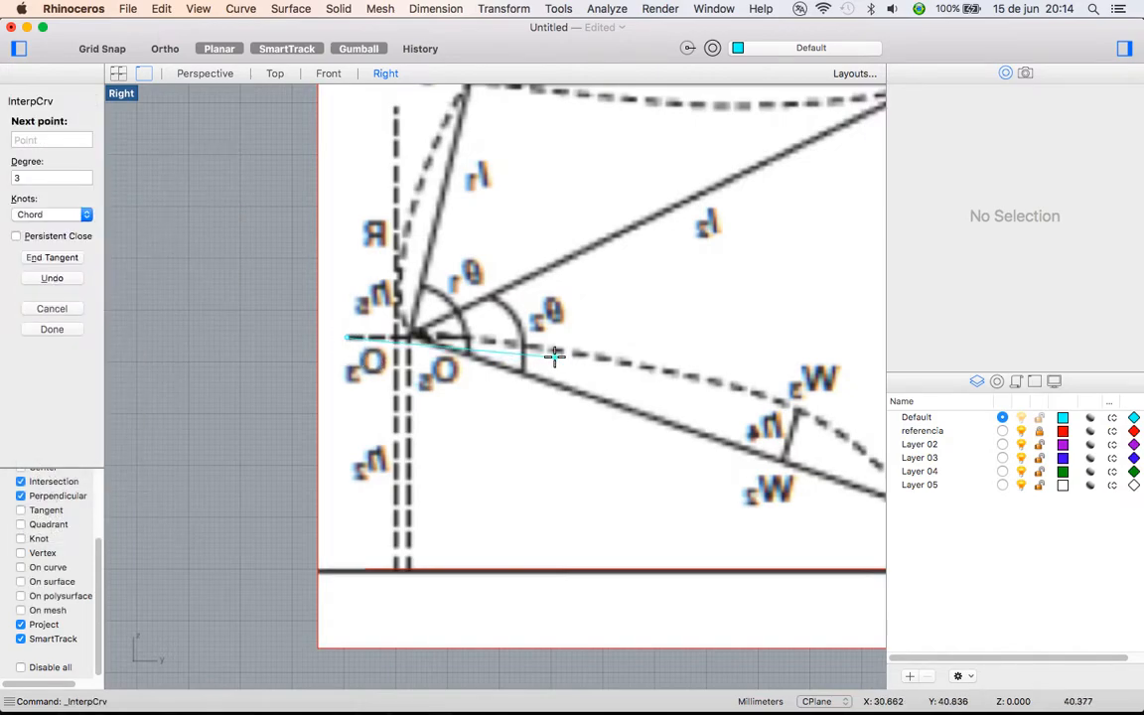
pyautogui.click(549, 349)
pyautogui.moveTo(671, 402); pyautogui.dragTo(514, 328, button='right')
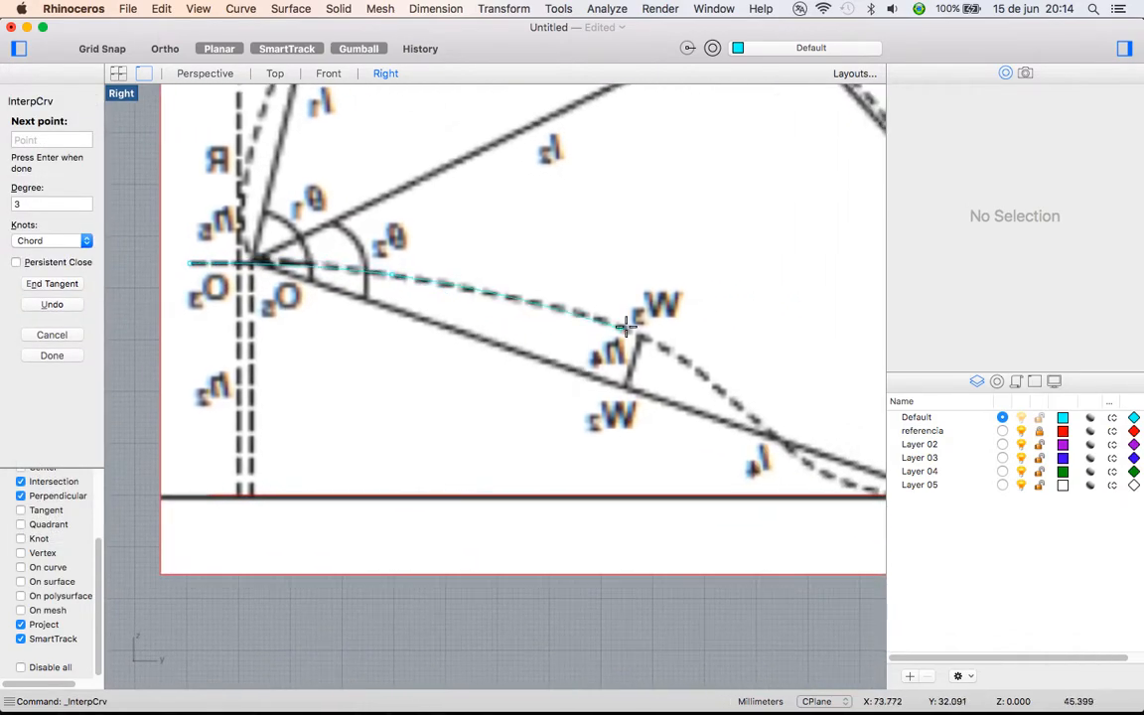
pyautogui.click(616, 323)
pyautogui.click(722, 393)
# Continue the profile curve through T1 and along the dashed forefoot line, ending it beyond the toe and outside the picture
pyautogui.moveTo(764, 431); pyautogui.dragTo(427, 296, button='right')
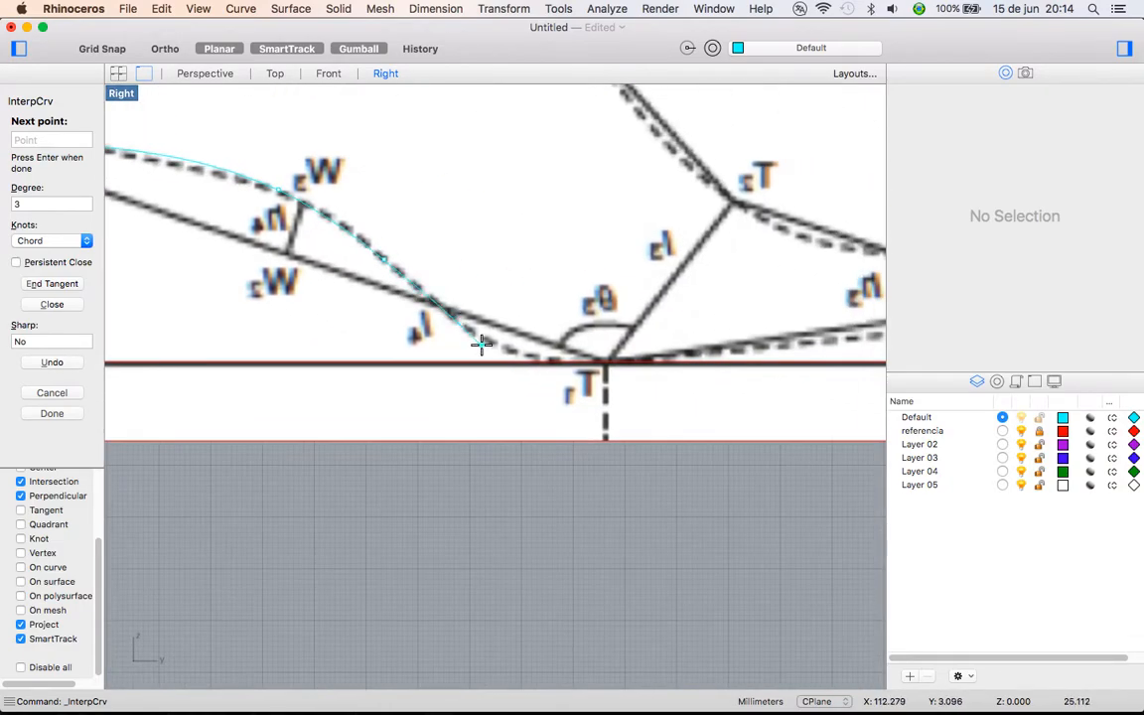
pyautogui.click(601, 360)
pyautogui.moveTo(681, 346); pyautogui.dragTo(499, 329, button='right')
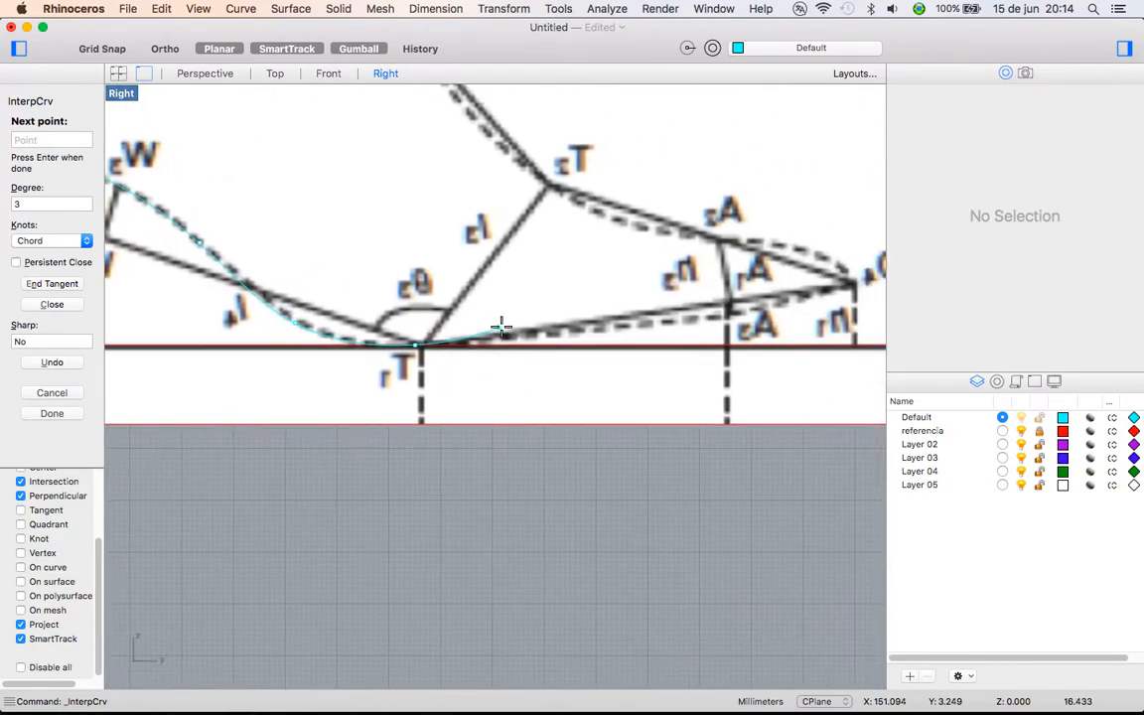
pyautogui.moveTo(756, 307); pyautogui.dragTo(578, 330, button='right')
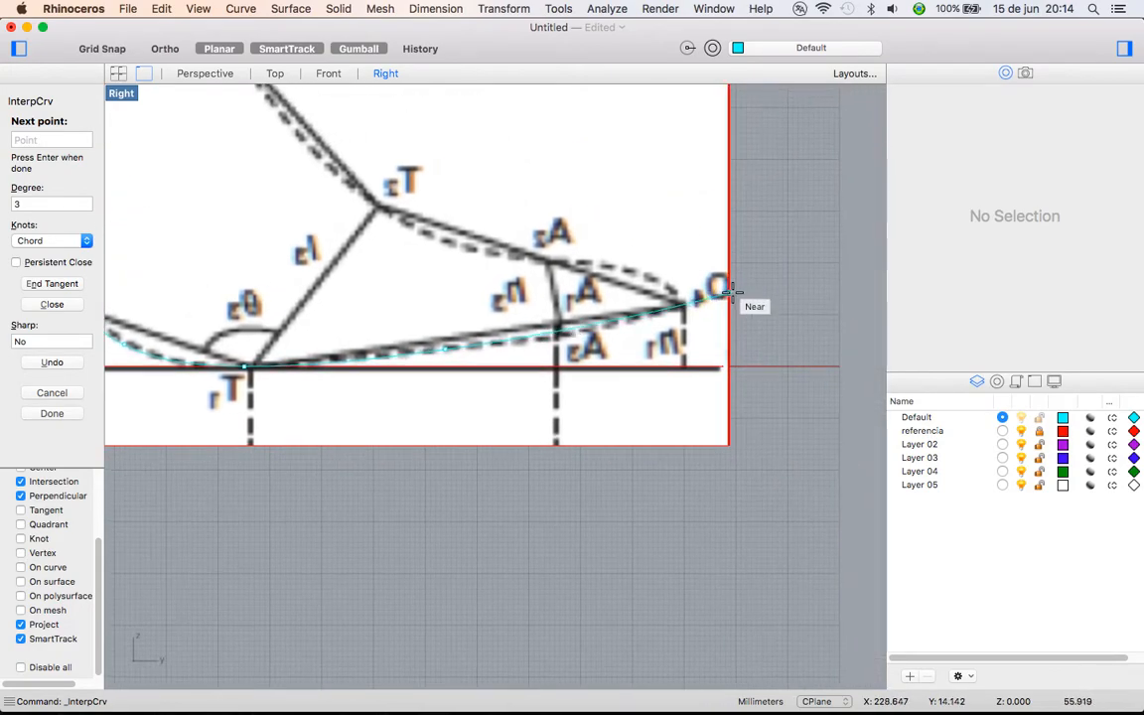
pyautogui.click(779, 282)
pyautogui.rightClick(775, 285)
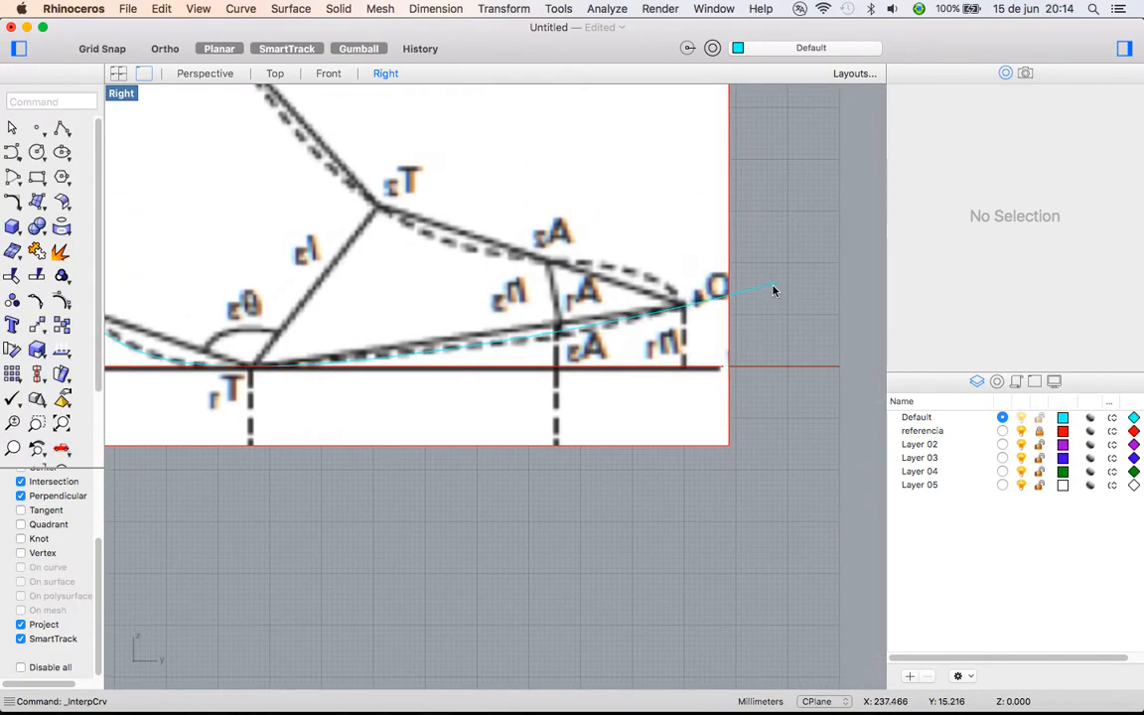
# Select the side profile curve and check how its ends extend past the heel and toe of the picture
pyautogui.scroll(-5, 778, 301)
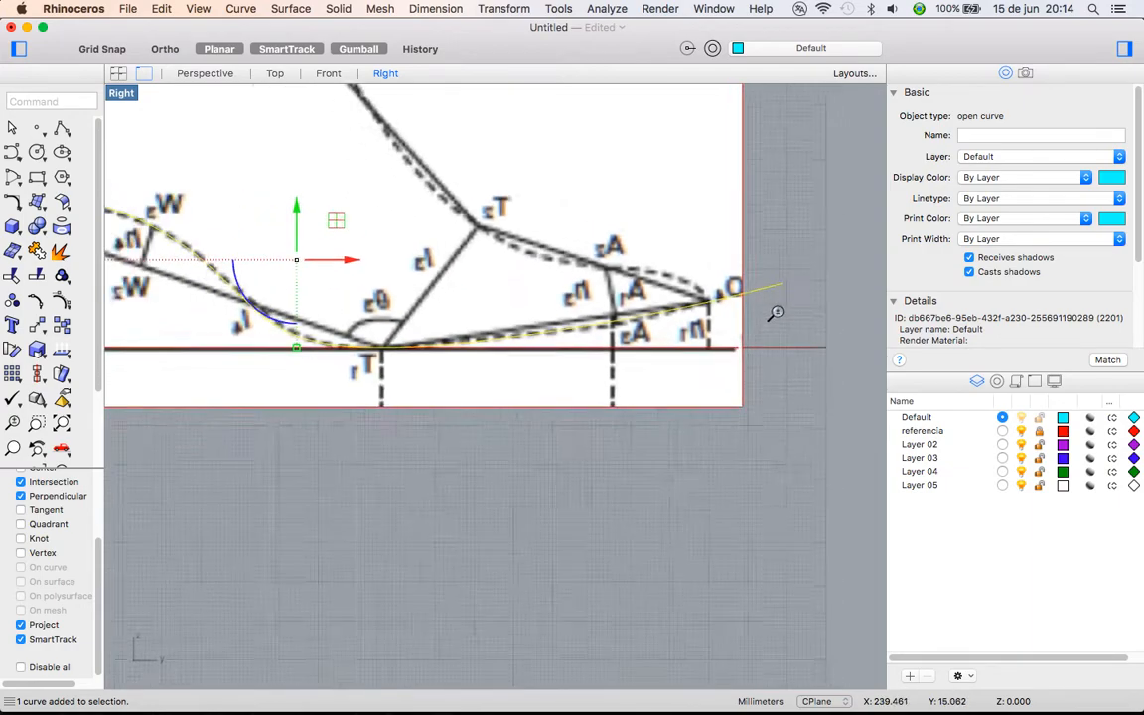
pyautogui.scroll(-2, 466, 315)
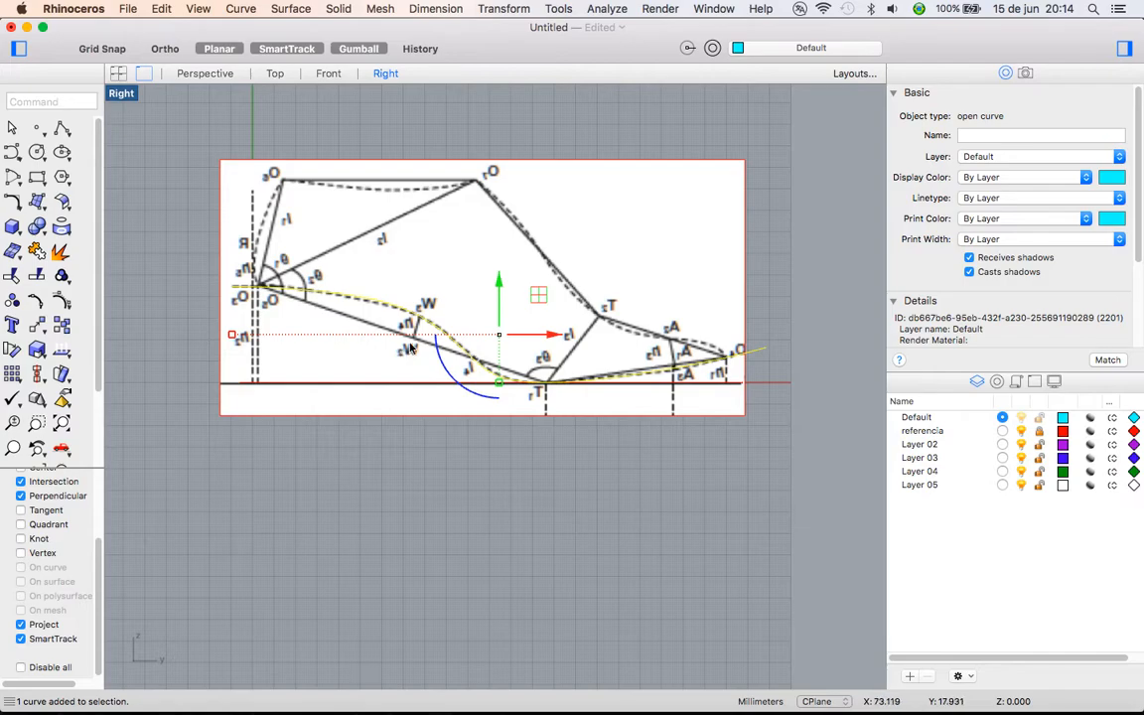
pyautogui.click(767, 429)
pyautogui.click(766, 352)
pyautogui.scroll(4, 239, 298)
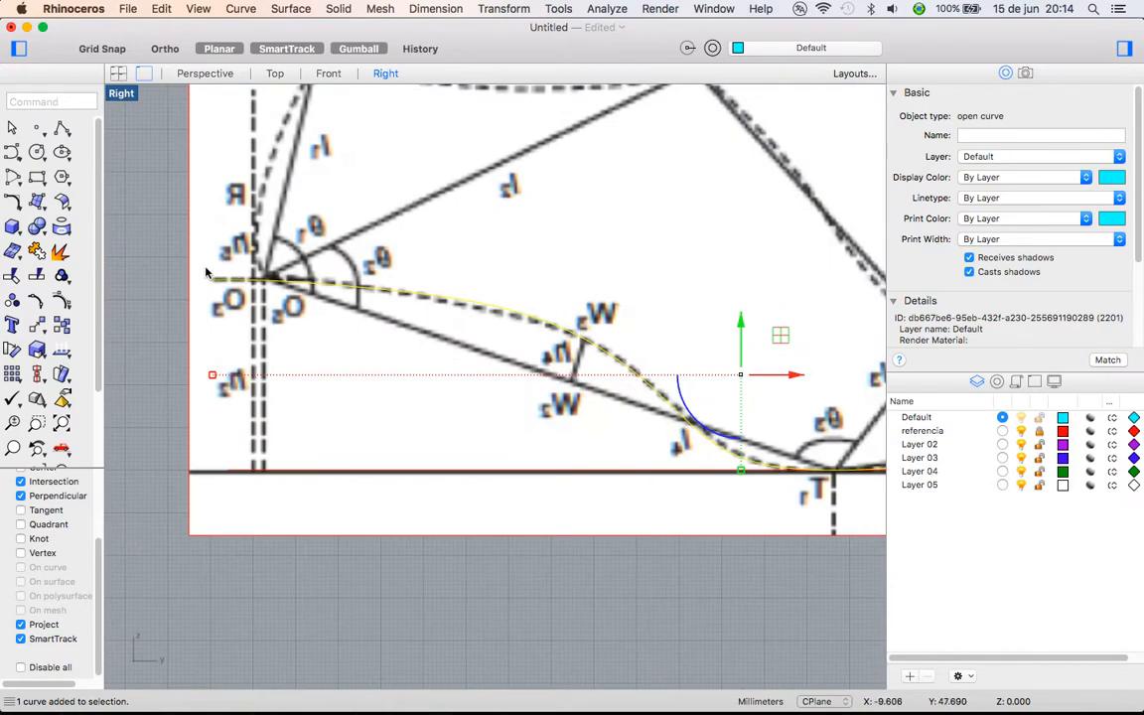
pyautogui.scroll(-4, 496, 288)
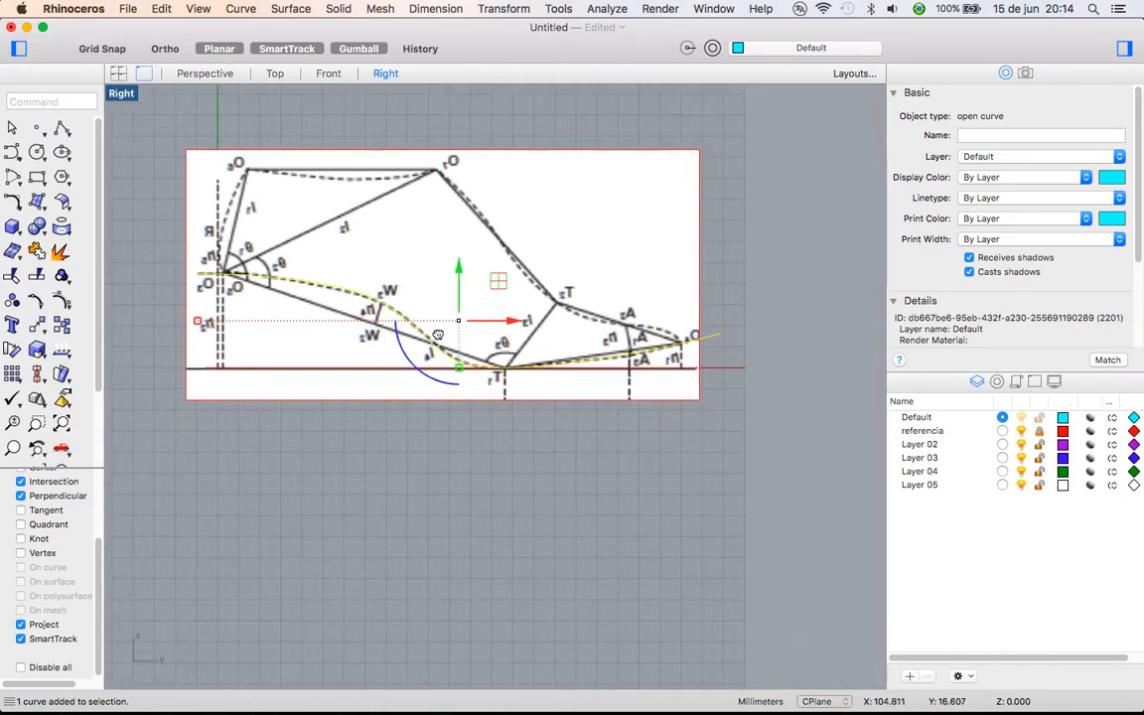
# Switch from the Right view to a maximized Perspective view, deselect the profile curve and hide the referencia layer
pyautogui.doubleClick(121, 94)
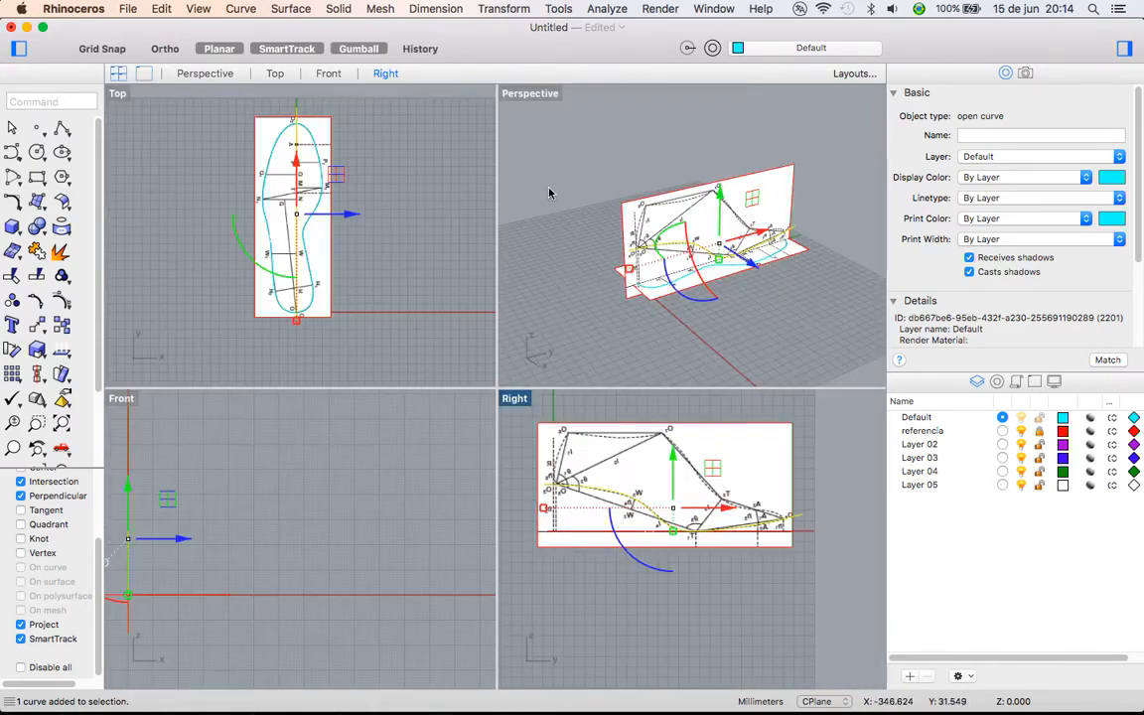
pyautogui.doubleClick(516, 95)
pyautogui.moveTo(612, 299); pyautogui.dragTo(729, 363, button='right')
pyautogui.press('Escape')
pyautogui.click(1021, 430)
# Examine the flat sole outline and the side profile curve from several angles in the Perspective view
pyautogui.moveTo(754, 517); pyautogui.dragTo(510, 477, button='right')
pyautogui.scroll(6, 451, 445)
pyautogui.click(766, 503)
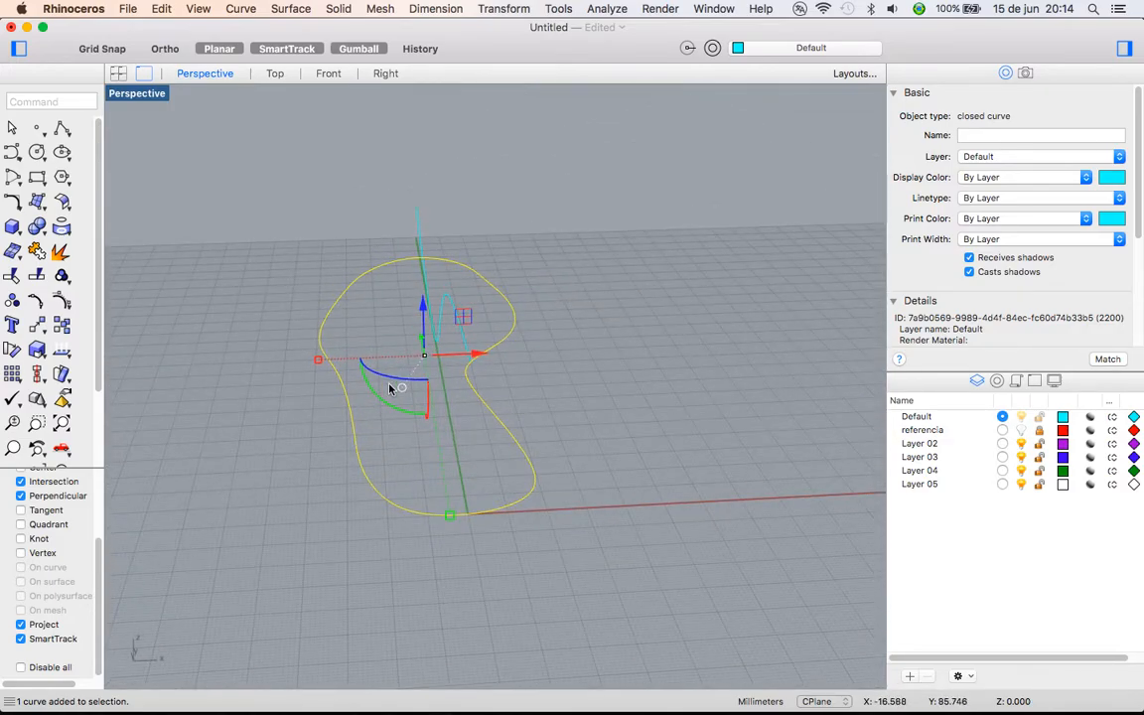
pyautogui.moveTo(390, 388); pyautogui.dragTo(359, 249, button='right')
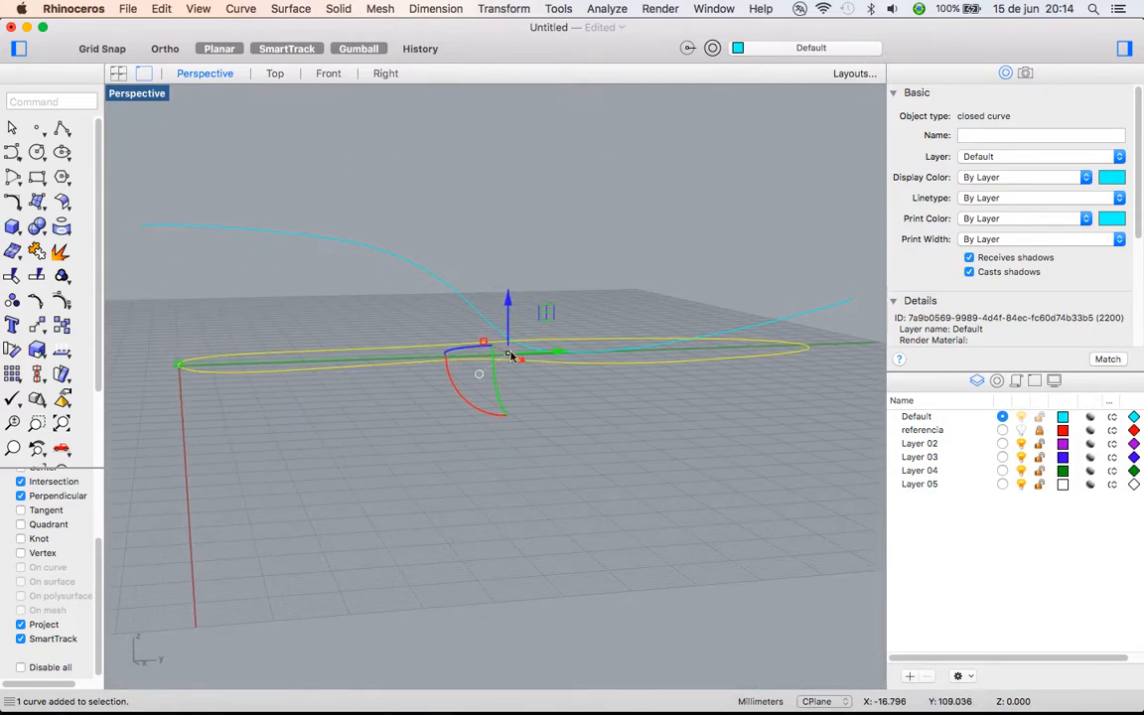
pyautogui.moveTo(447, 343); pyautogui.dragTo(490, 357, button='right')
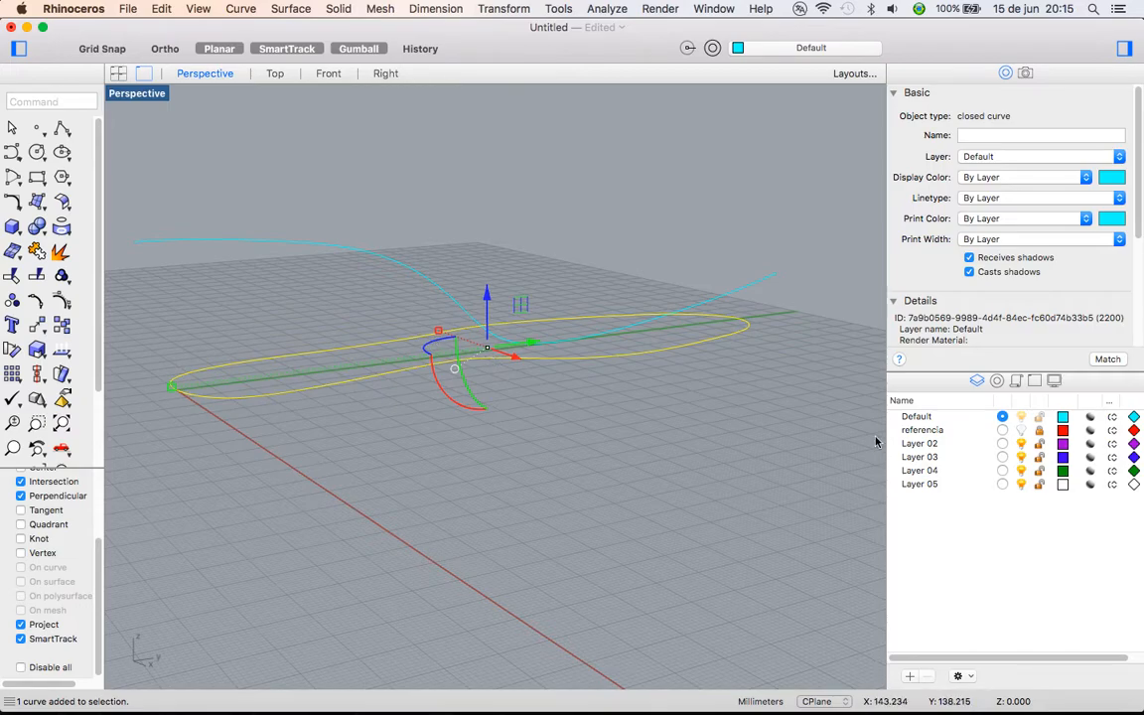
pyautogui.click(706, 400)
pyautogui.moveTo(422, 415); pyautogui.dragTo(844, 466, button='right')
pyautogui.moveTo(667, 471); pyautogui.dragTo(690, 447, button='right')
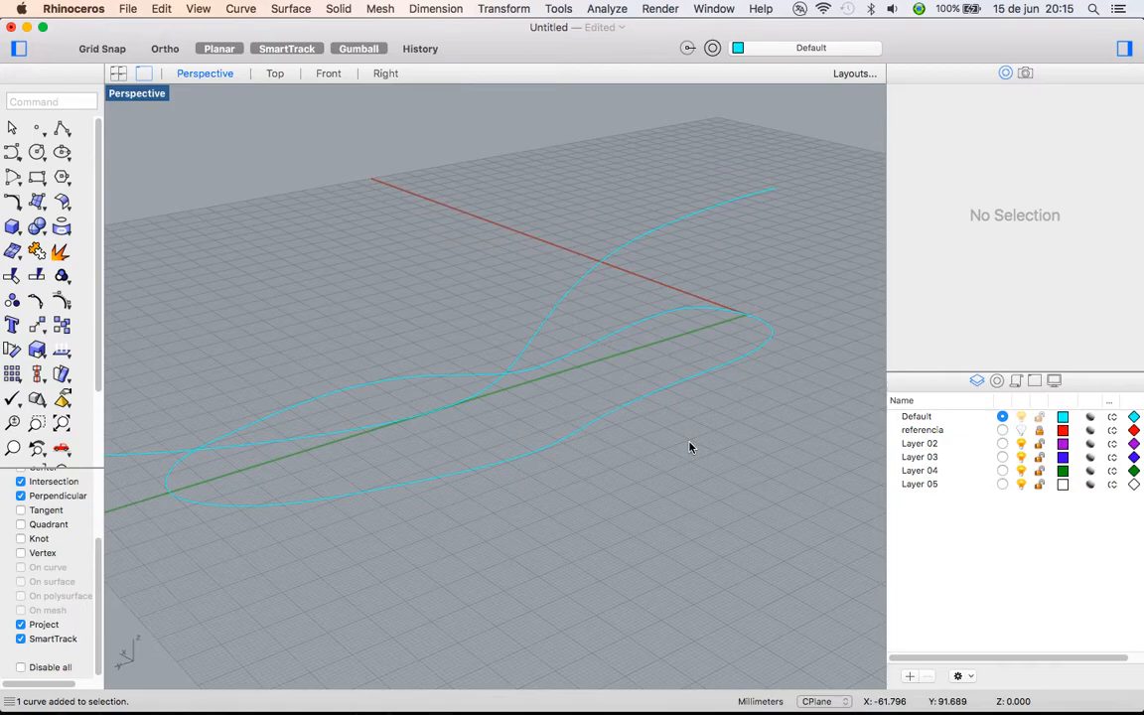
pyautogui.click(524, 342)
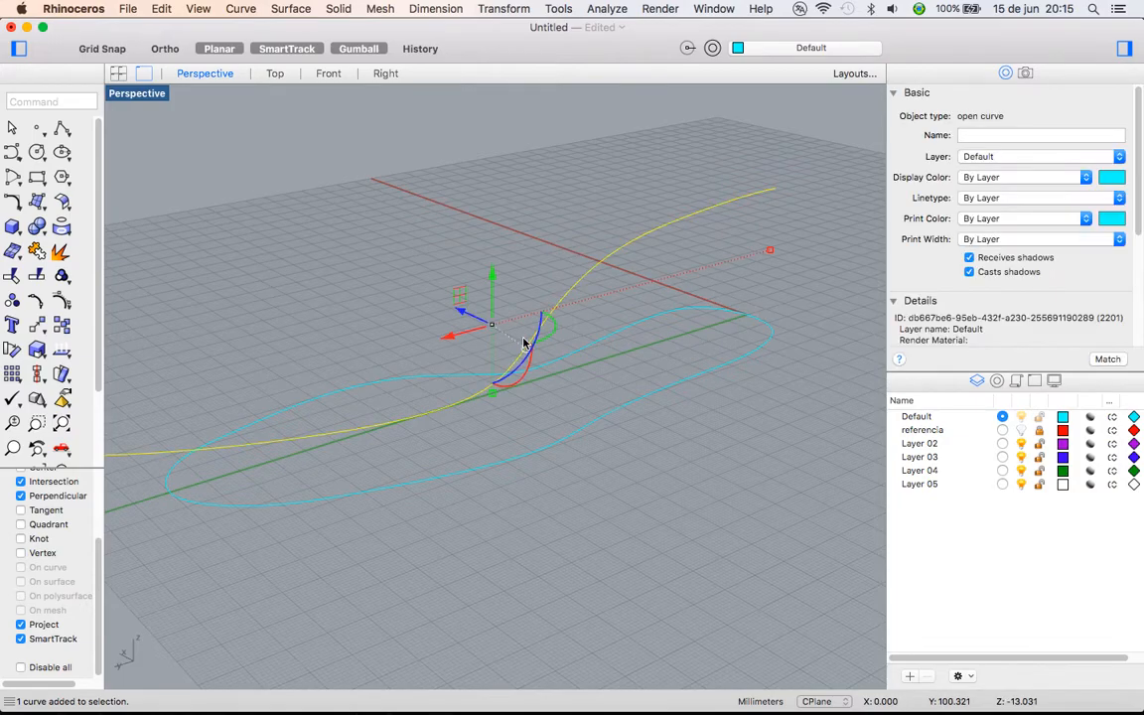
pyautogui.moveTo(416, 393); pyautogui.dragTo(549, 549, button='right')
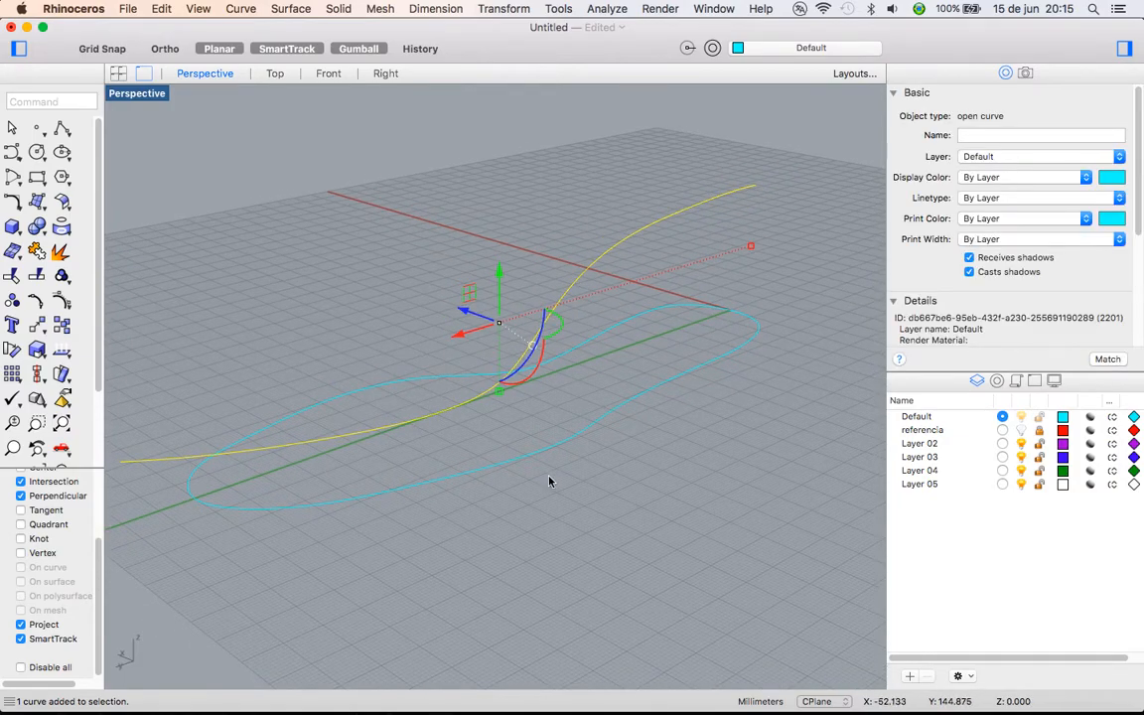
pyautogui.click(599, 481)
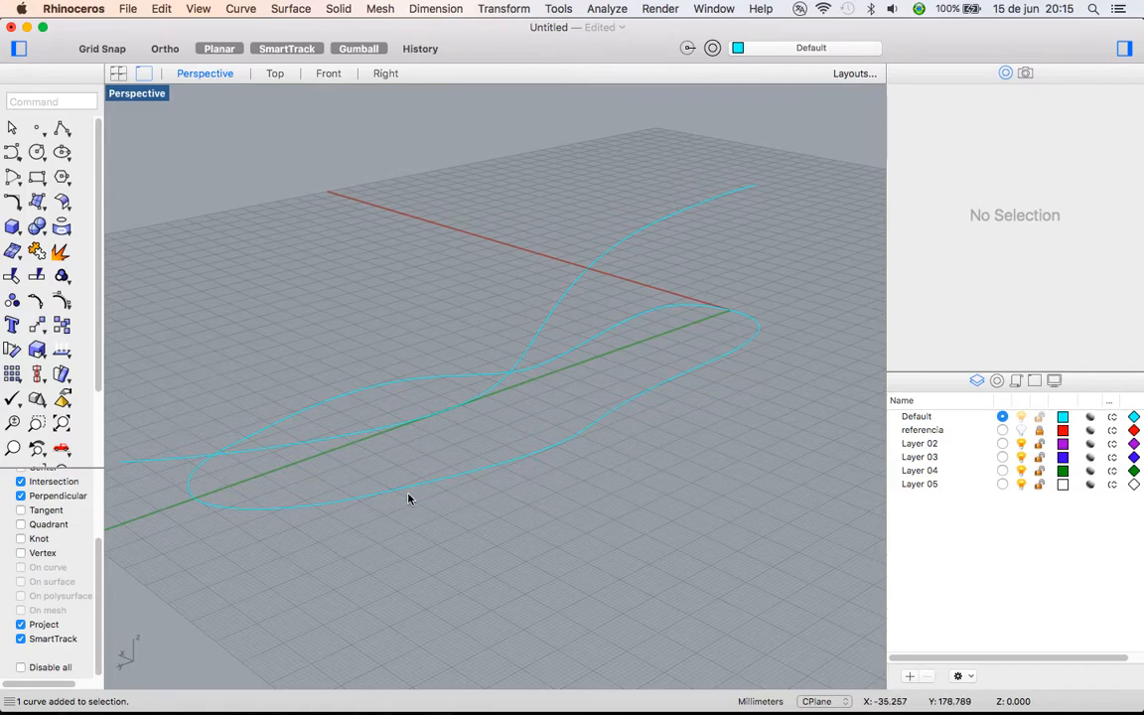
pyautogui.click(350, 435)
pyautogui.click(369, 482)
pyautogui.click(375, 493)
pyautogui.click(269, 303)
# Create a 3D sole curve from the side profile curve and the flat sole outline with Curve from 2 views
pyautogui.click(14, 203)
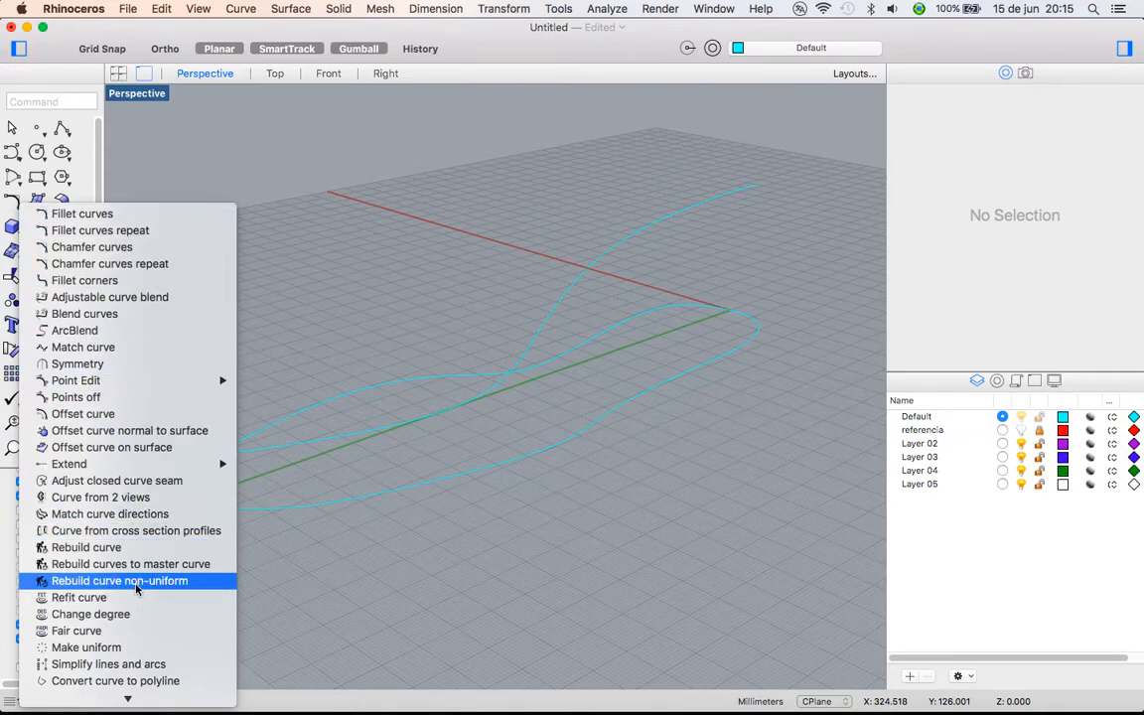
pyautogui.click(79, 498)
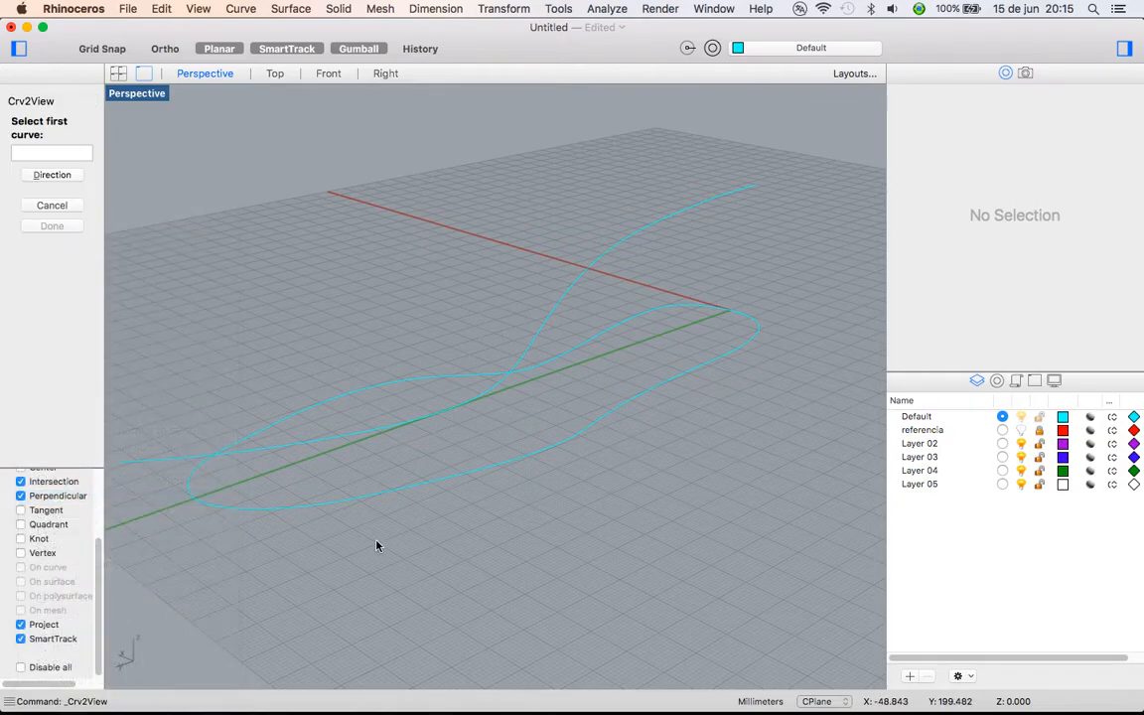
pyautogui.scroll(5, 452, 507)
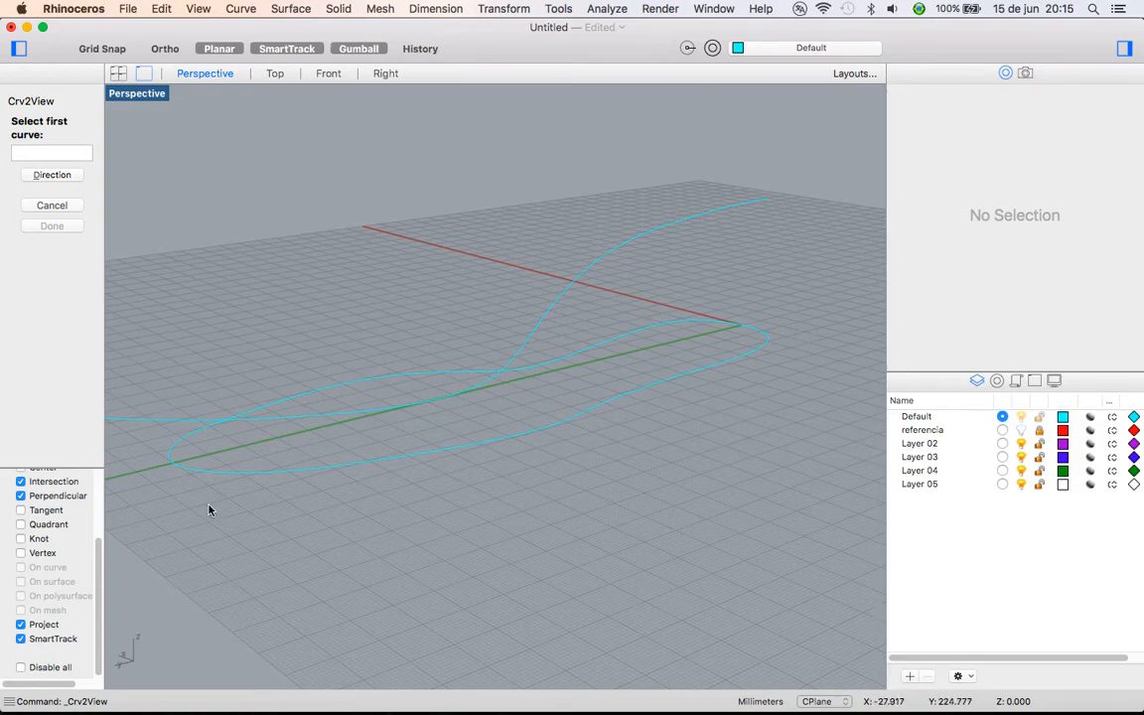
pyautogui.click(717, 216)
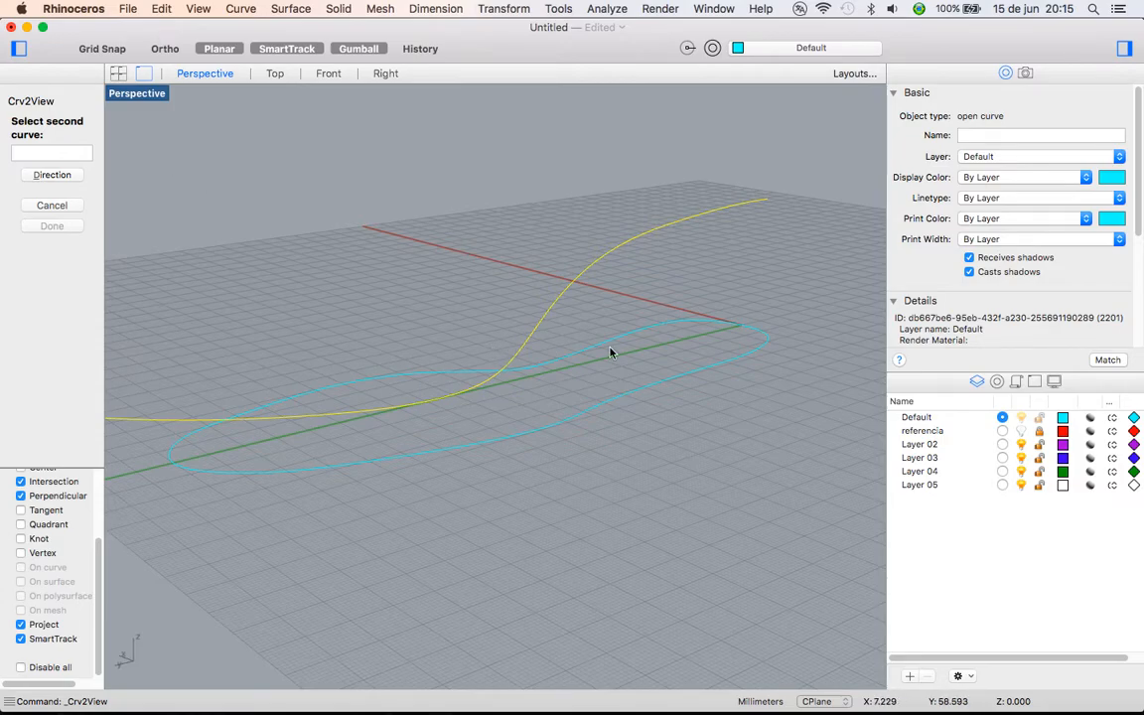
pyautogui.click(740, 364)
pyautogui.moveTo(672, 426); pyautogui.dragTo(805, 438, button='right')
pyautogui.moveTo(803, 439); pyautogui.dragTo(747, 433, button='right')
pyautogui.click(690, 227)
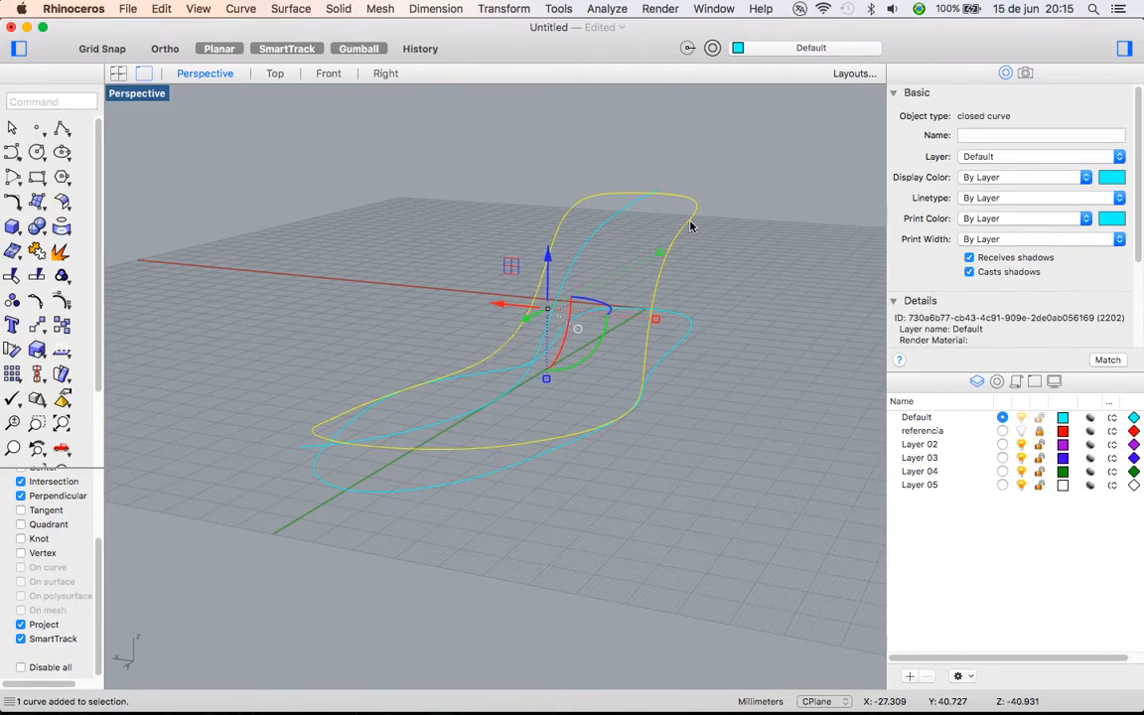
pyautogui.moveTo(724, 294); pyautogui.dragTo(645, 288, button='right')
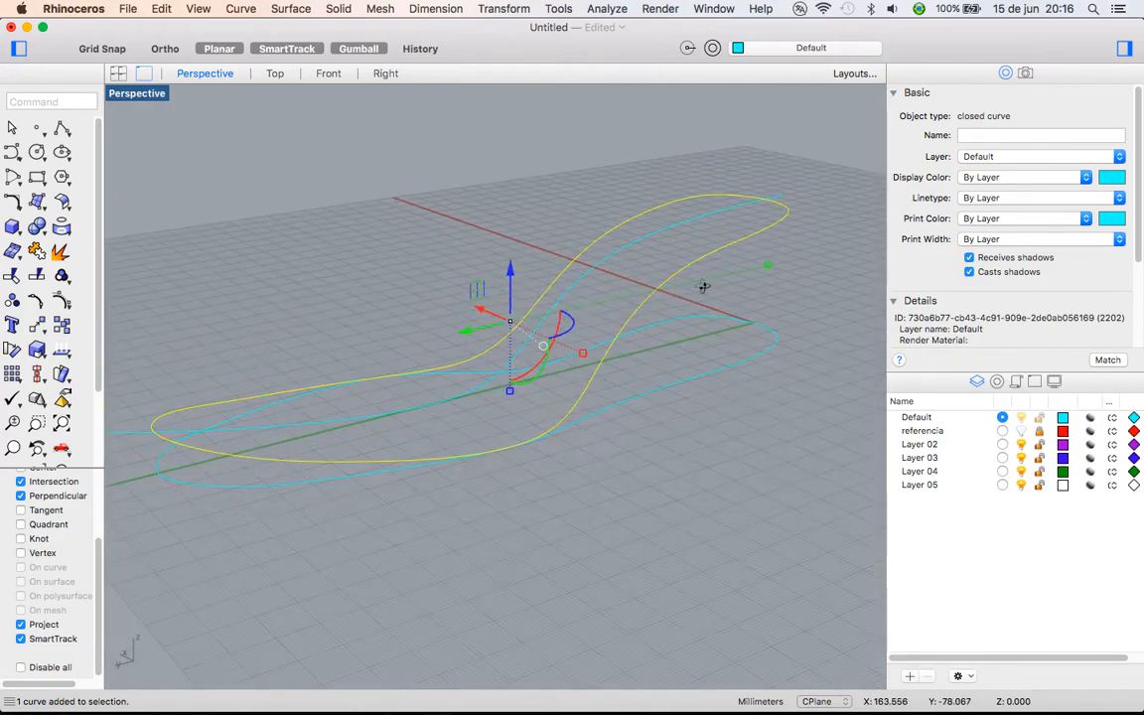
# Extrude the side profile curve straight to both sides into a surface wider than the sole outline
pyautogui.click(760, 194)
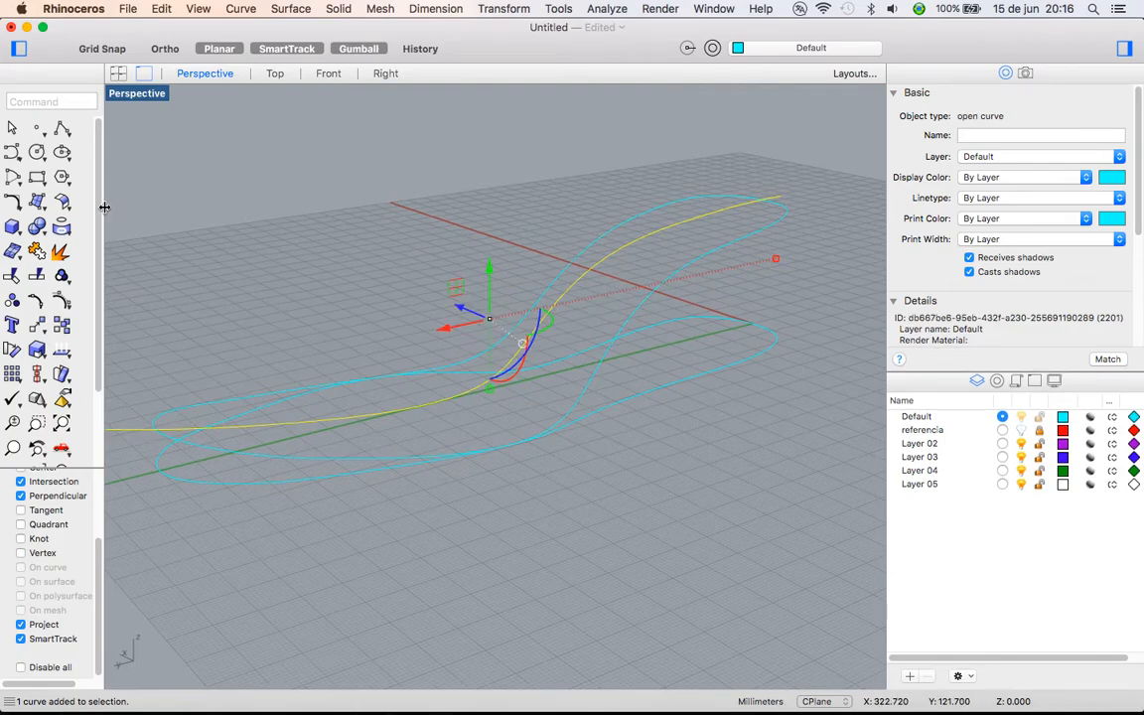
pyautogui.click(37, 201)
pyautogui.moveTo(122, 410)
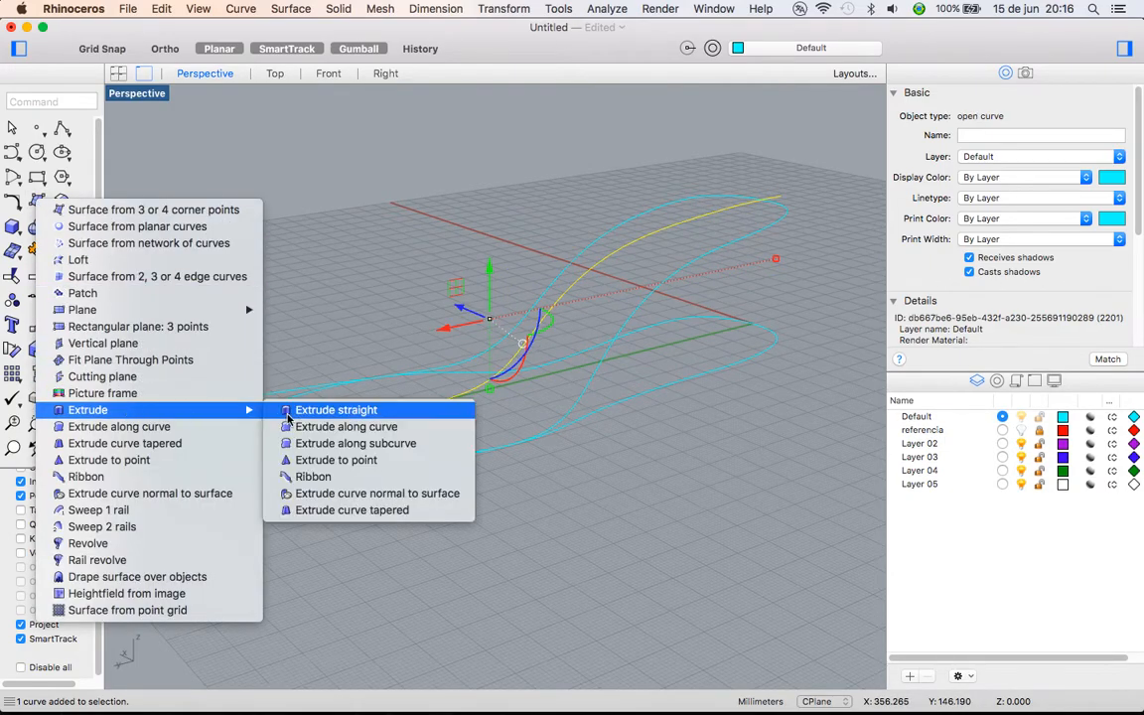
pyautogui.click(336, 409)
pyautogui.click(346, 321)
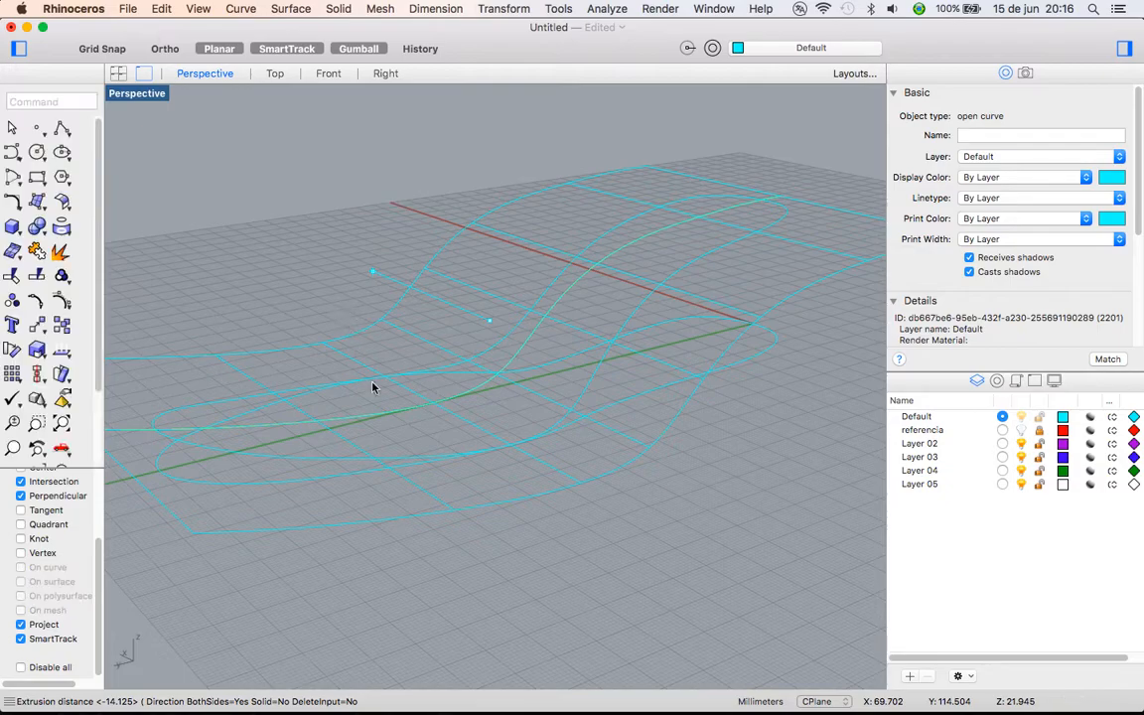
pyautogui.click(470, 558)
pyautogui.click(438, 501)
pyautogui.keyDown('shift'); pyautogui.moveTo(482, 411); pyautogui.dragTo(557, 402, button='right'); pyautogui.keyUp('shift')
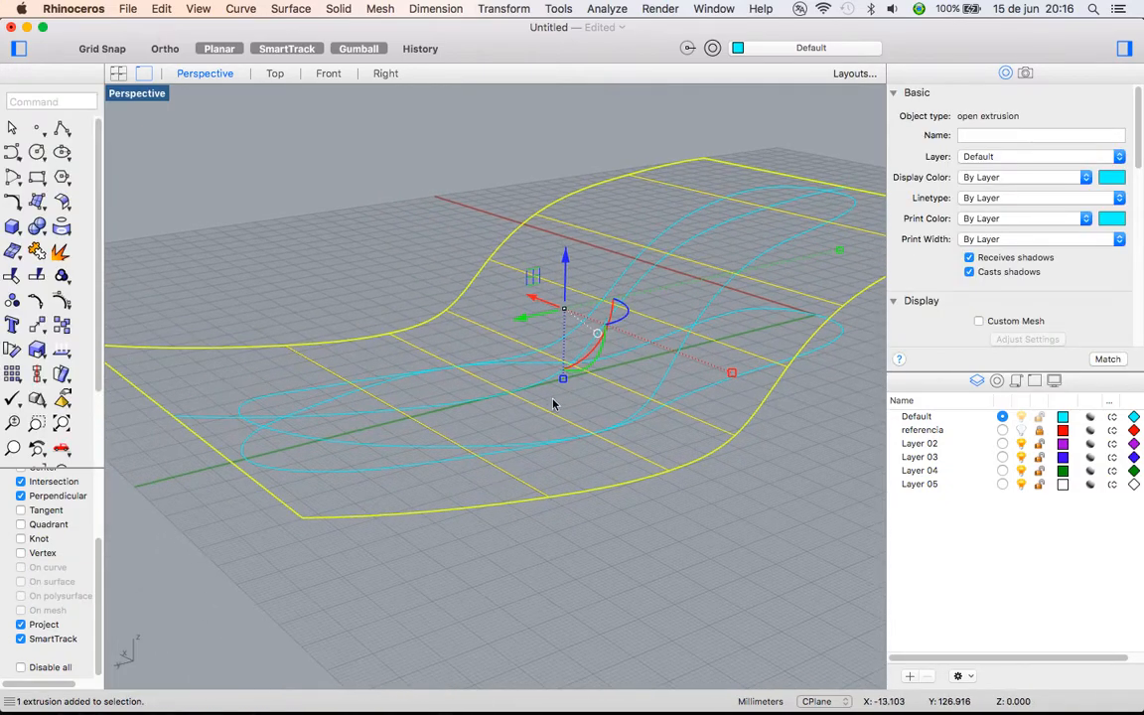
# Project the flat sole outline onto the extruded profile surface
pyautogui.click(60, 204)
pyautogui.click(319, 478)
pyautogui.press('Return')
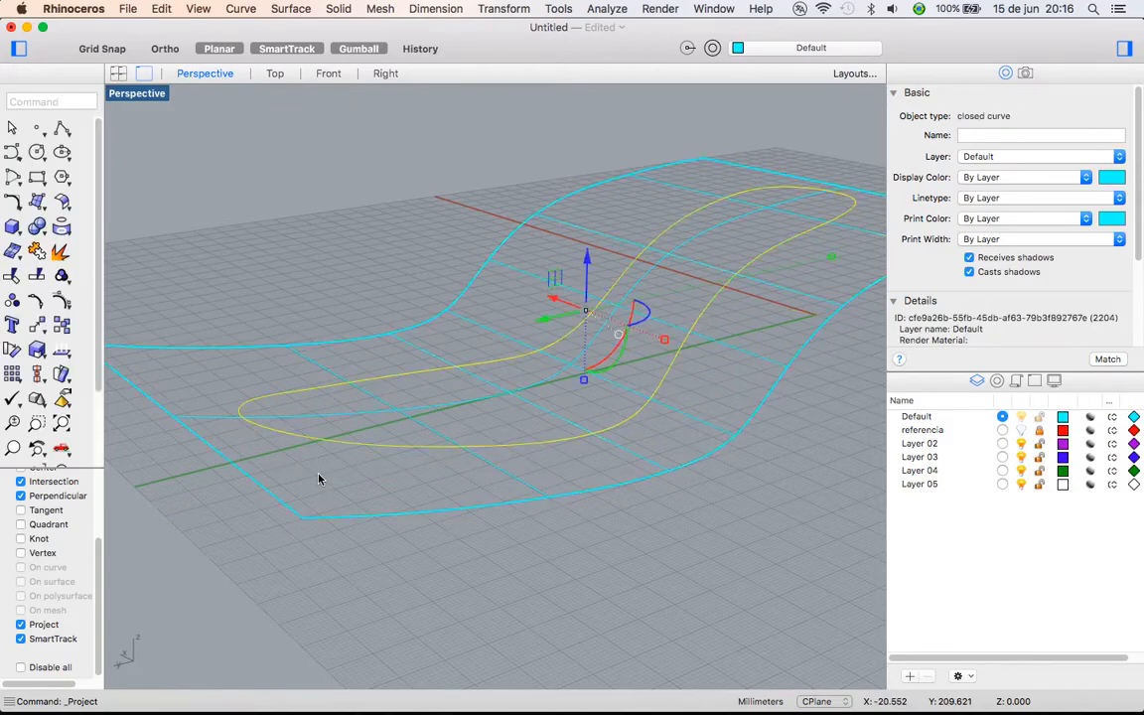
pyautogui.moveTo(630, 390); pyautogui.dragTo(663, 232, button='right')
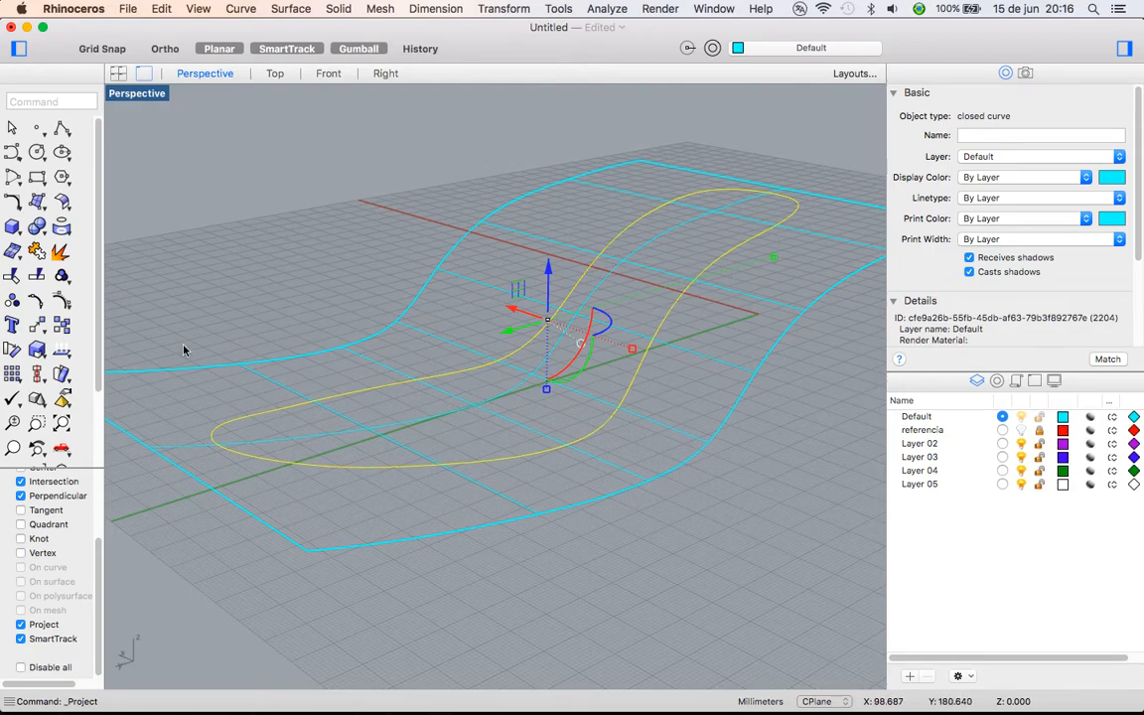
# Undo the curve projection and delete the extruded profile surface
pyautogui.press('super+z')
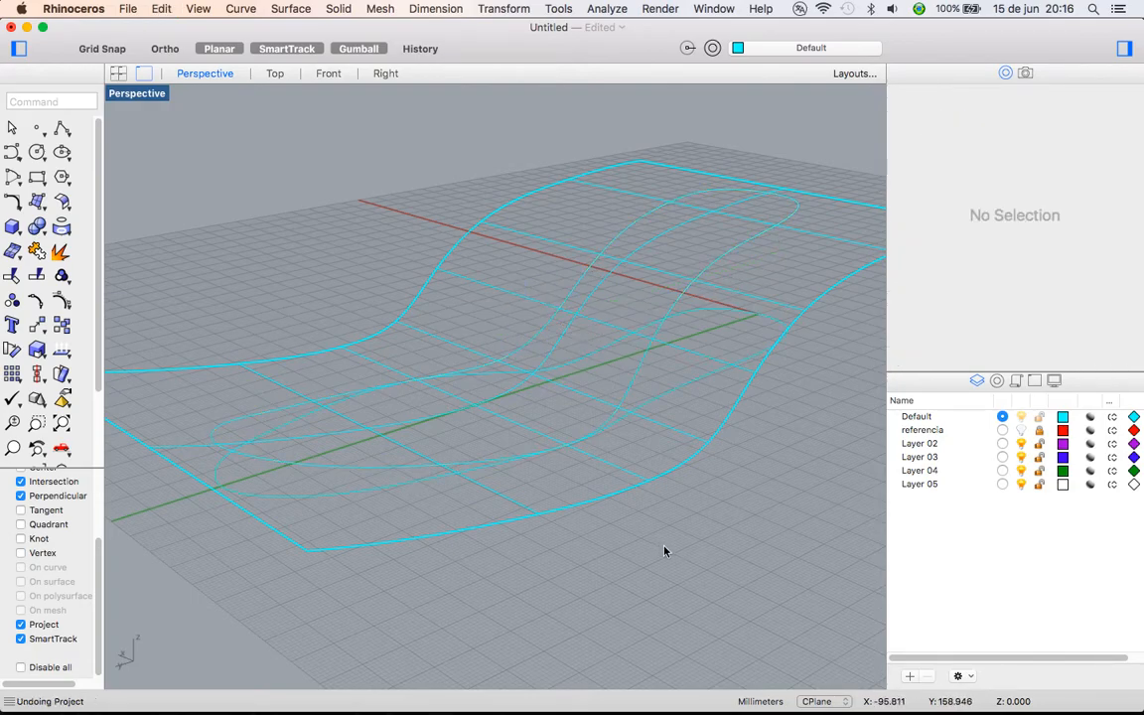
pyautogui.click(819, 240)
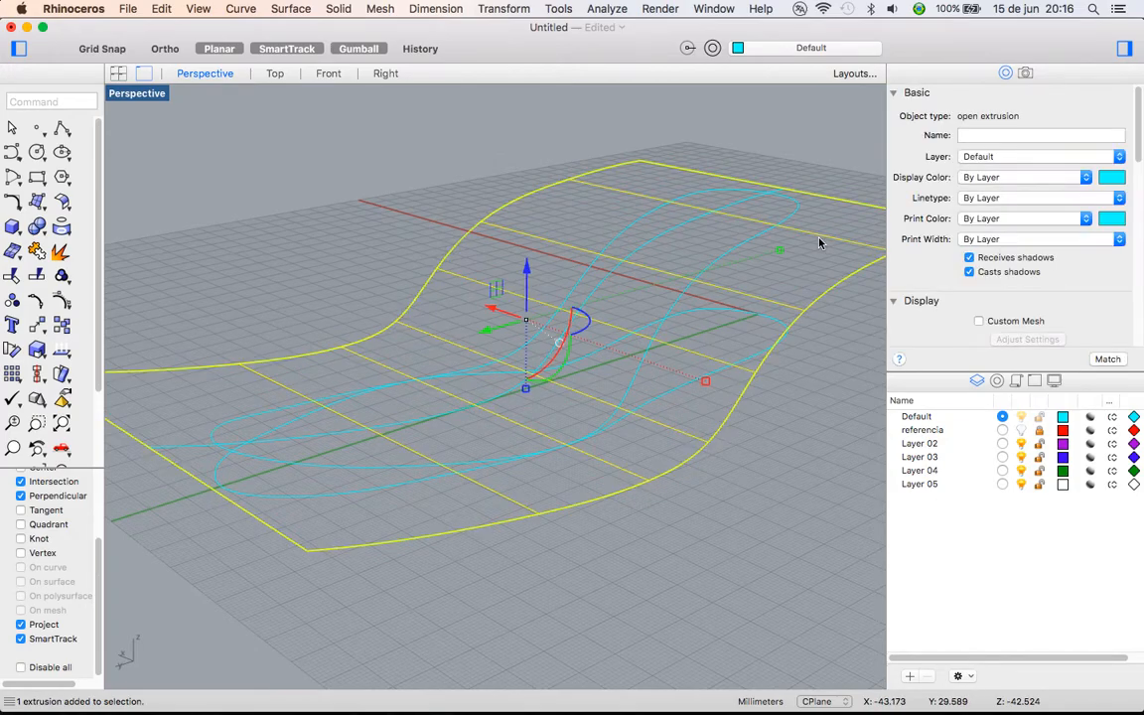
pyautogui.press('Delete')
# Select the 3D sole curve, show the referencia layer and compare the curve with the side picture from heel to toe in the Right view
pyautogui.moveTo(819, 383); pyautogui.dragTo(790, 334, button='right')
pyautogui.moveTo(783, 245); pyautogui.dragTo(724, 326, button='right')
pyautogui.click(769, 245)
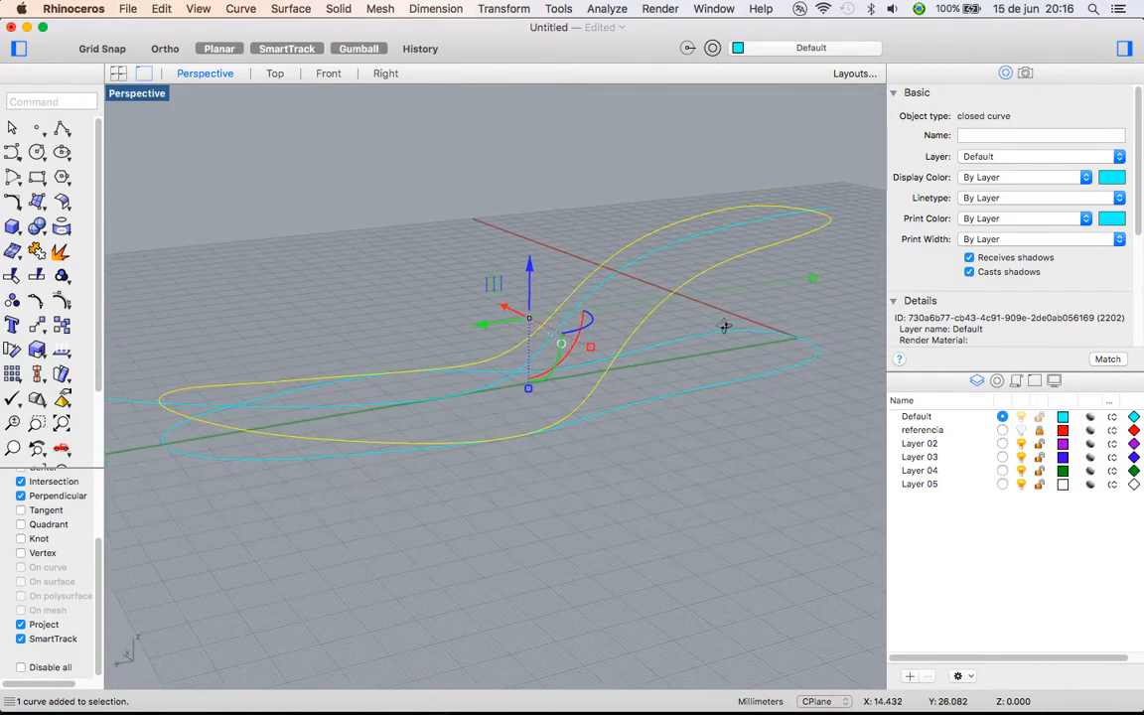
pyautogui.doubleClick(143, 92)
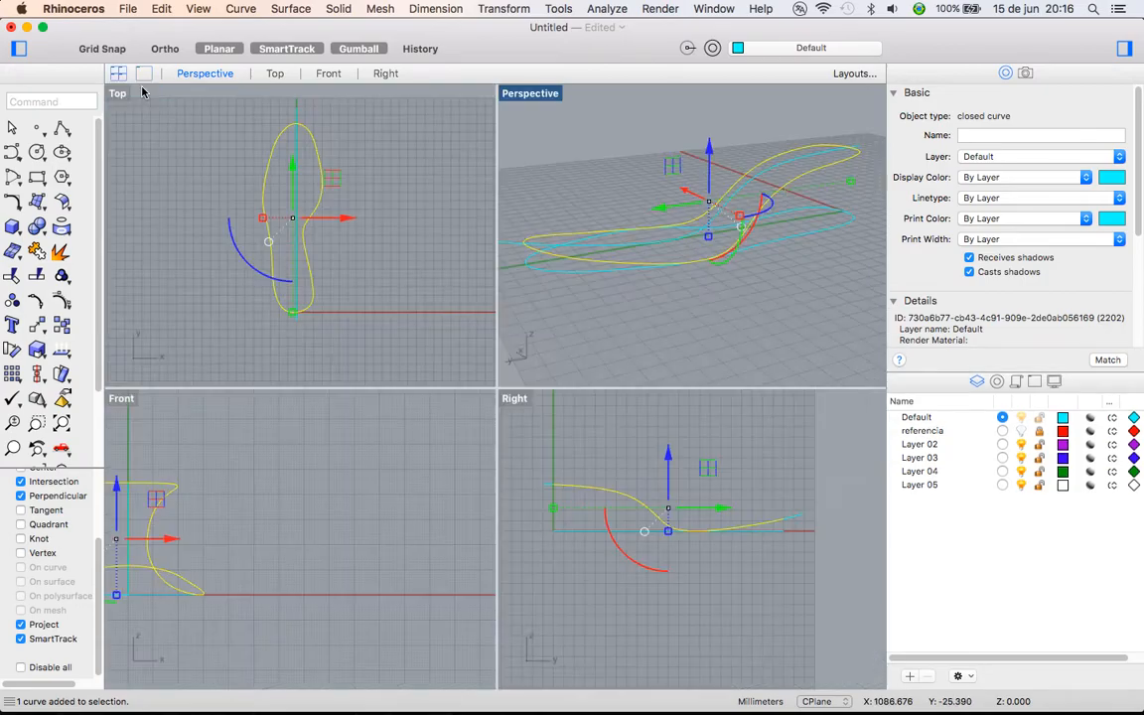
pyautogui.doubleClick(517, 400)
pyautogui.click(1021, 430)
pyautogui.moveTo(389, 278)
pyautogui.mouseDown(button='right')
pyautogui.moveTo(398, 296)
pyautogui.moveTo(388, 266)
pyautogui.mouseUp(button='right')
pyautogui.scroll(3, 357, 276)
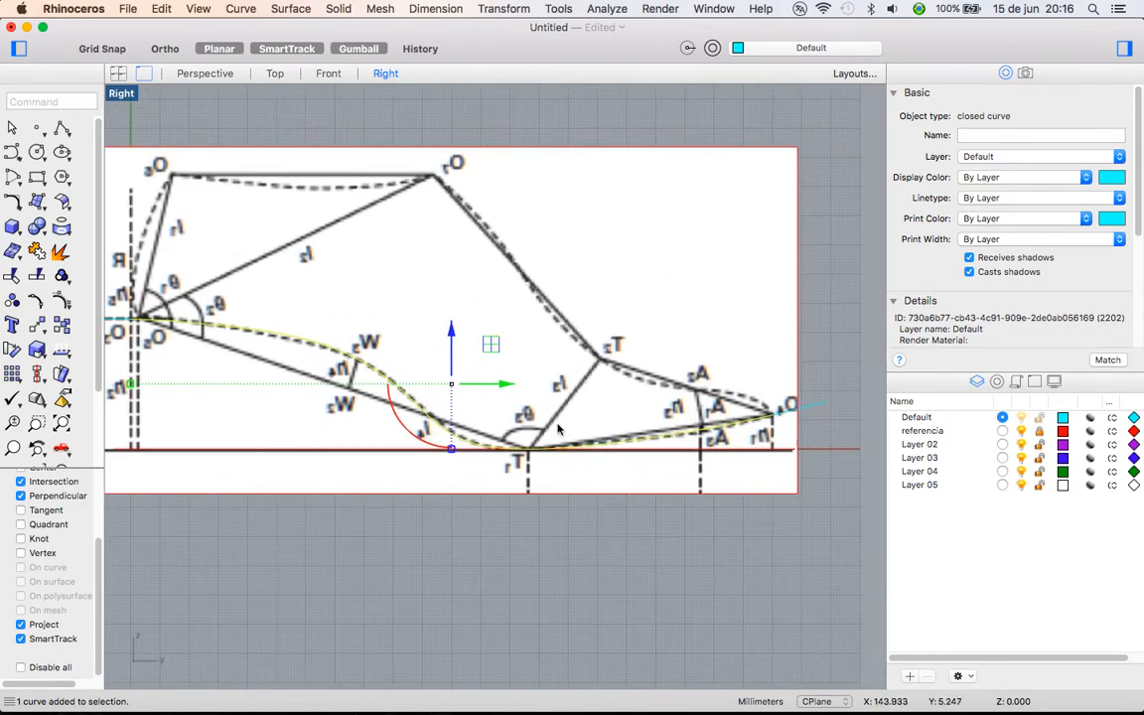
pyautogui.moveTo(265, 232); pyautogui.dragTo(352, 225, button='right')
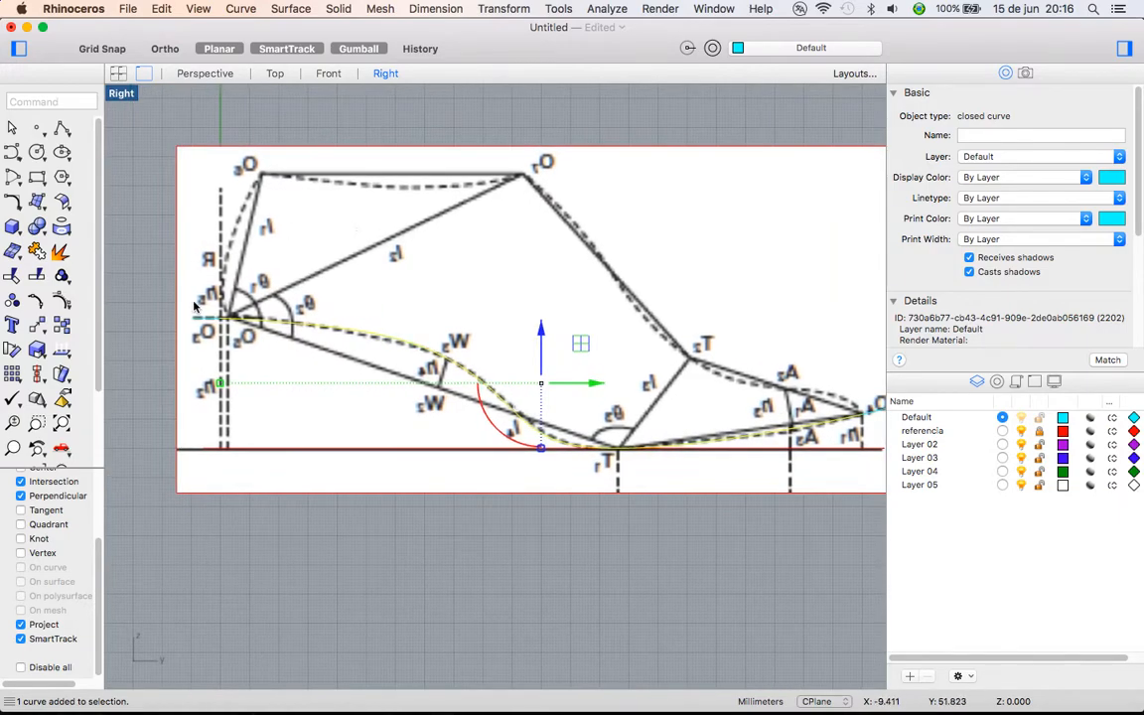
pyautogui.moveTo(814, 381); pyautogui.dragTo(755, 364, button='right')
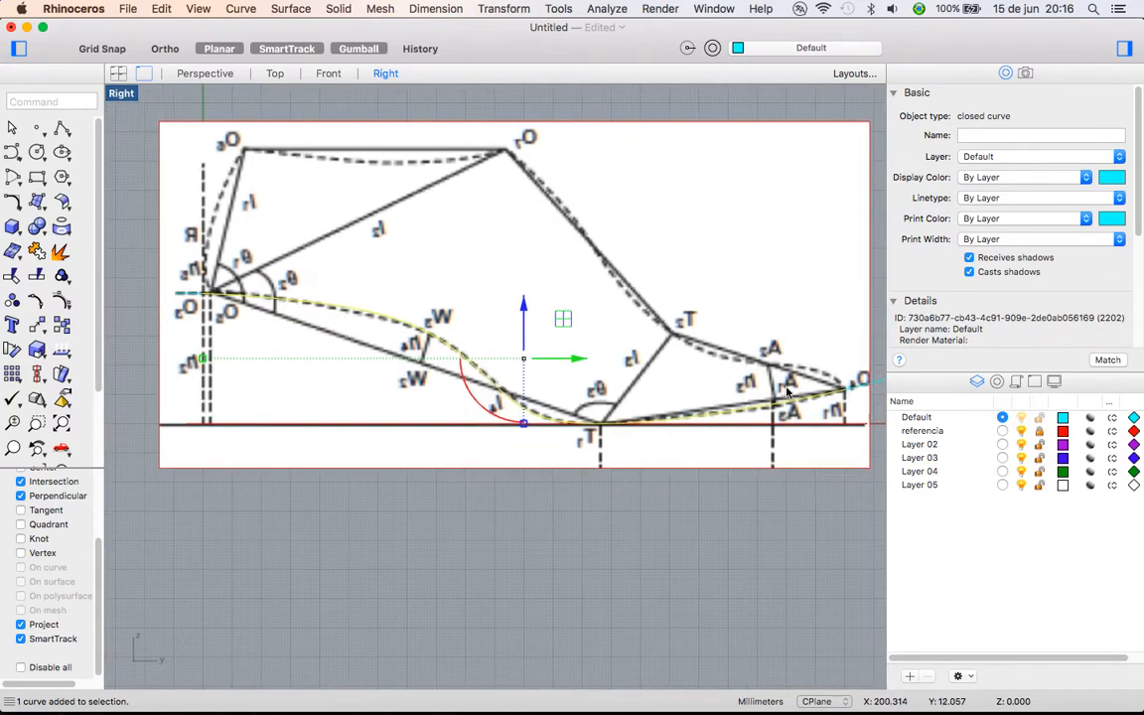
pyautogui.moveTo(656, 348); pyautogui.dragTo(776, 362, button='right')
pyautogui.moveTo(477, 260); pyautogui.dragTo(441, 290, button='right')
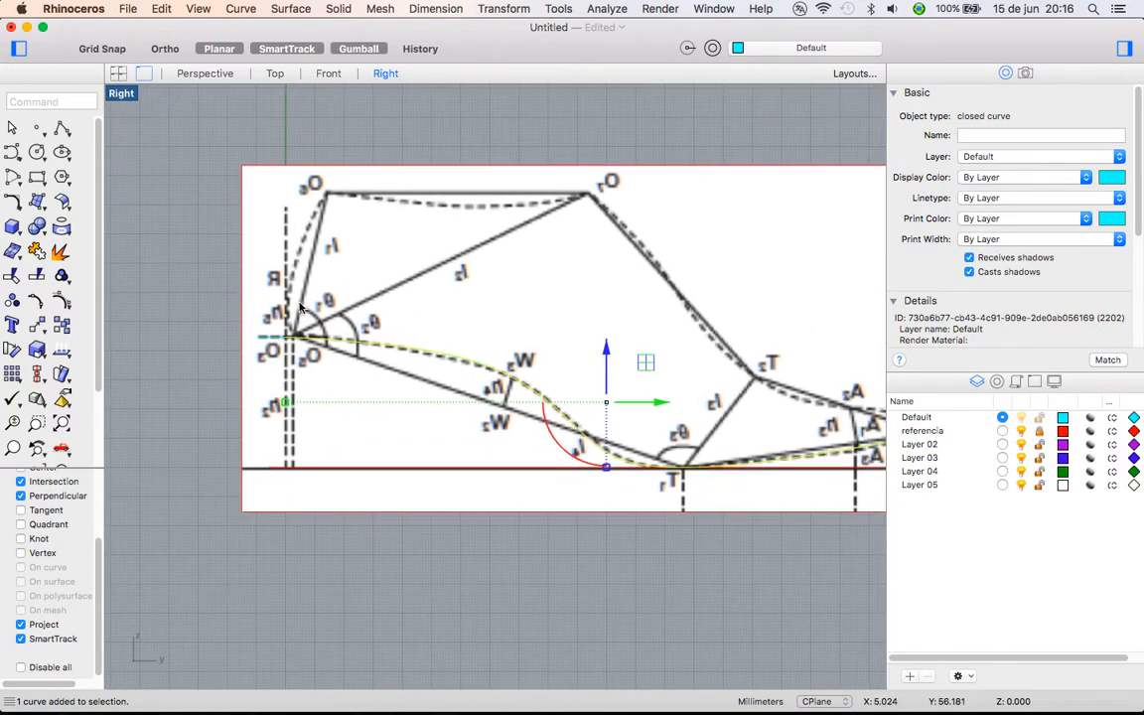
pyautogui.doubleClick(124, 93)
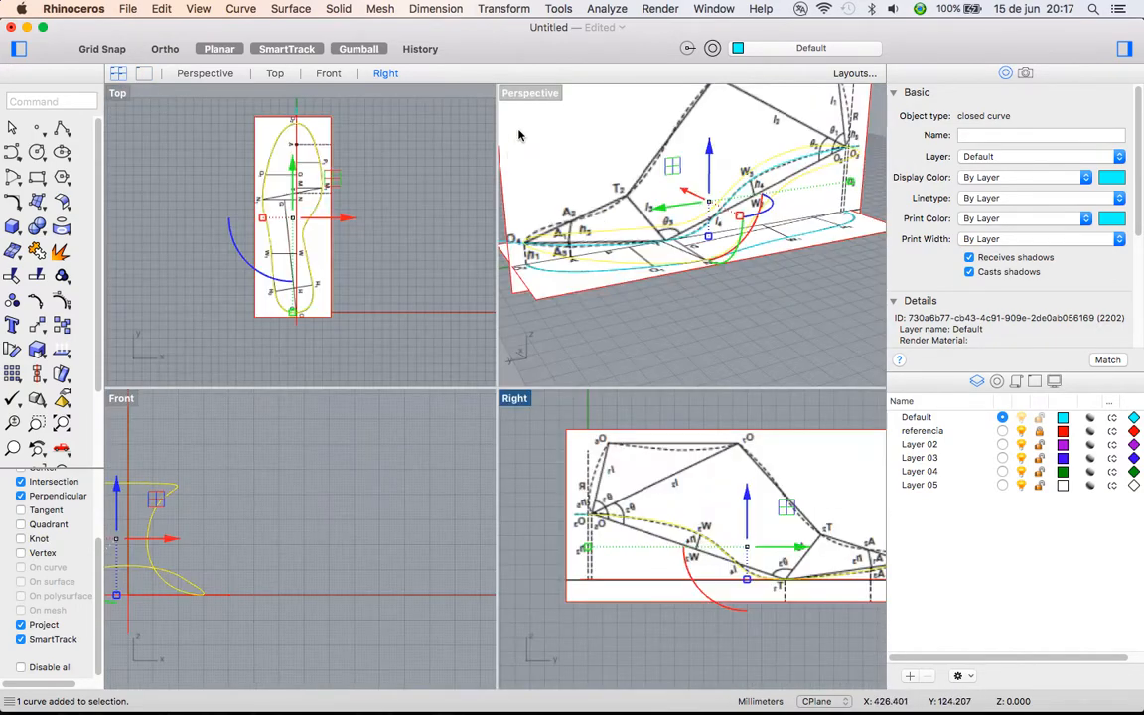
# Check the 3D sole curve in the Front and maximized Top views and hide the referencia layer
pyautogui.click(249, 500)
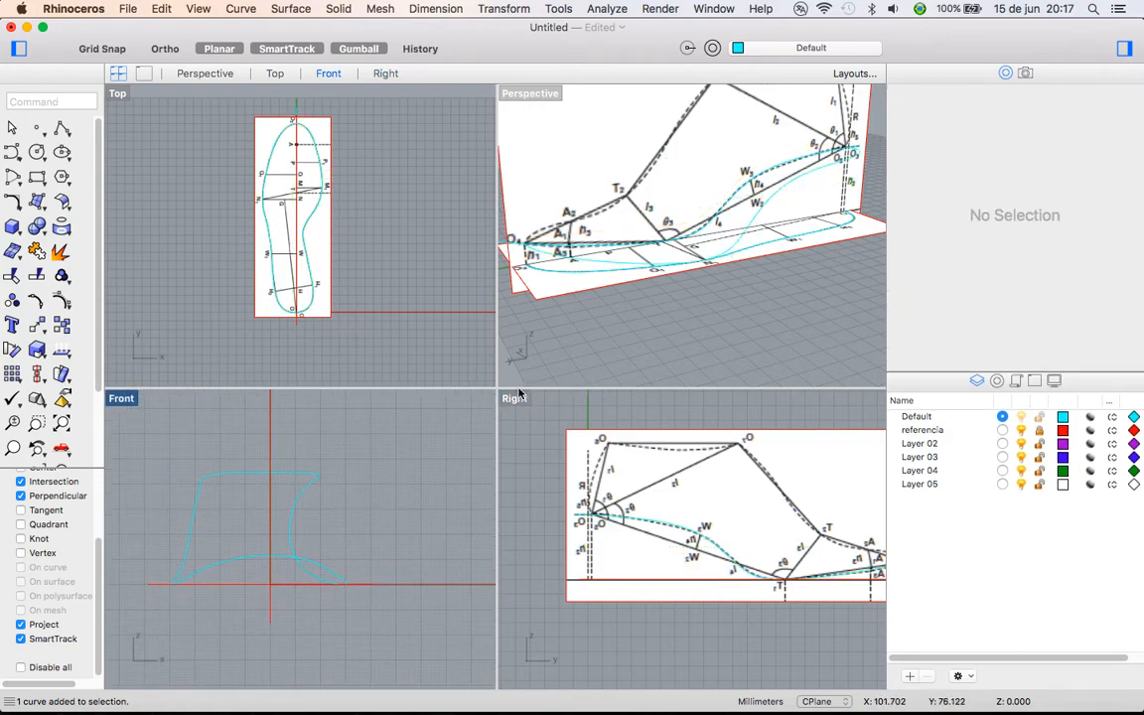
pyautogui.click(275, 478)
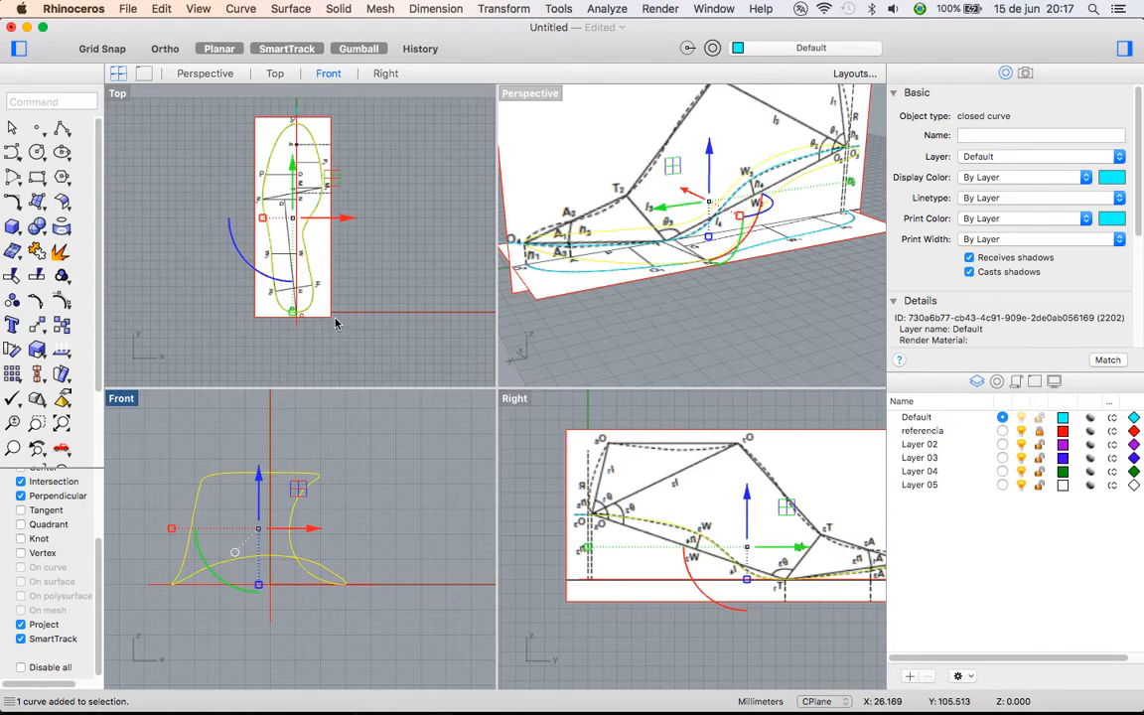
pyautogui.press('Escape')
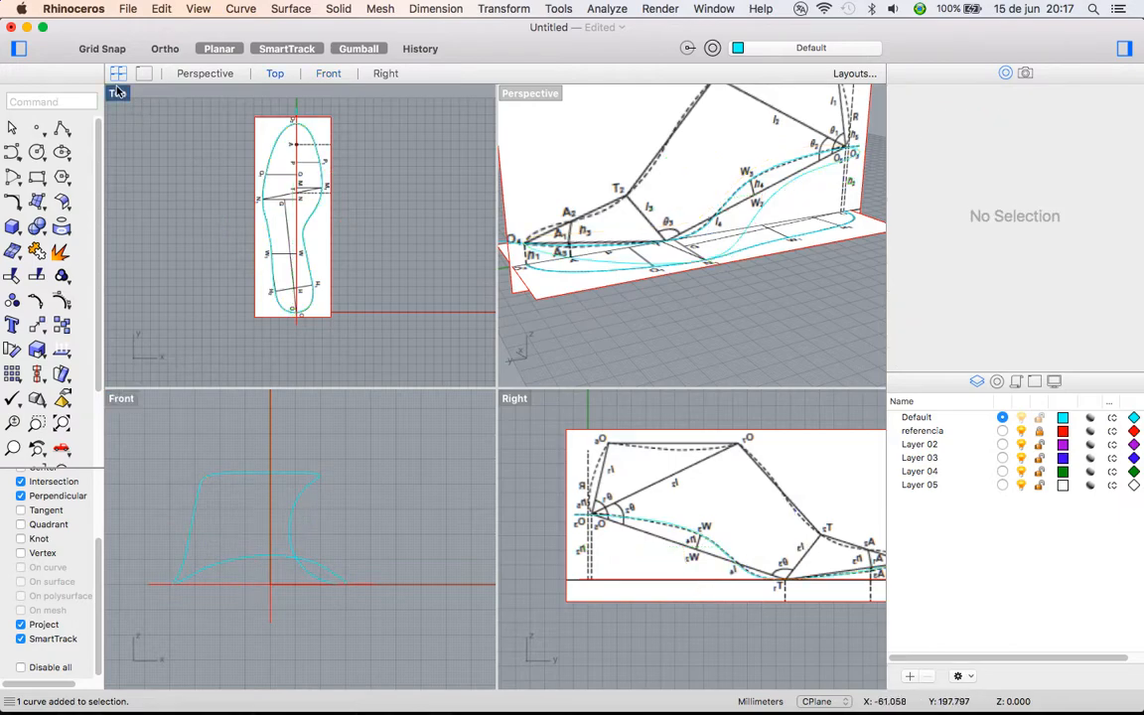
pyautogui.doubleClick(117, 93)
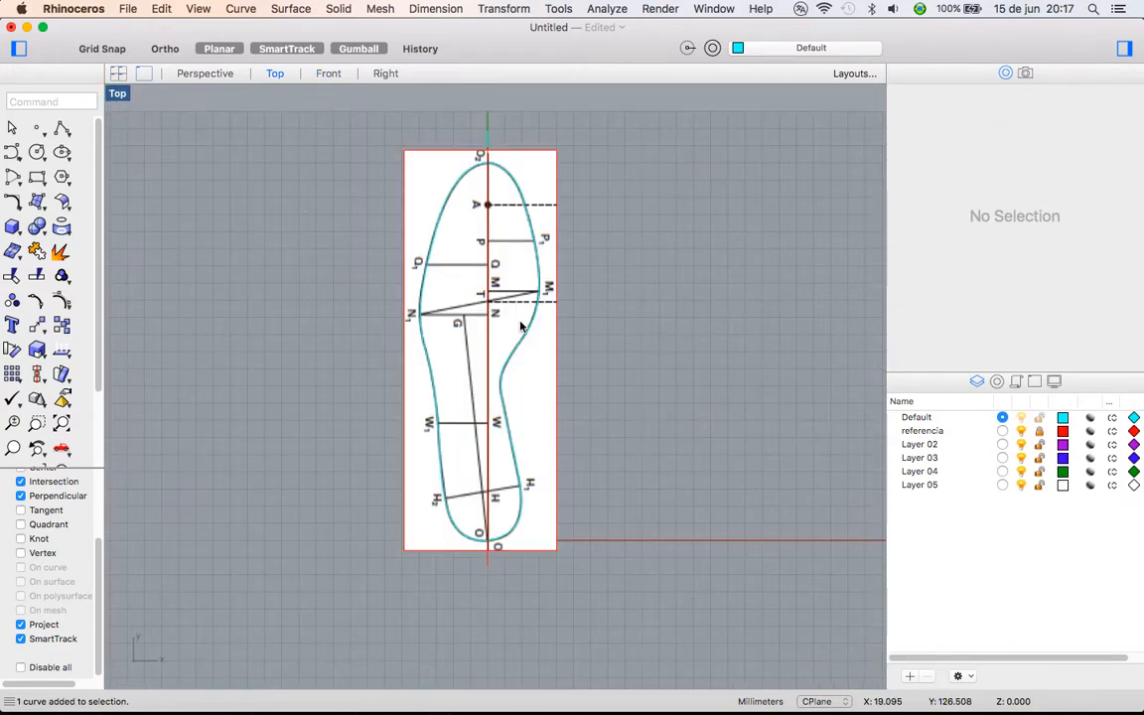
pyautogui.click(1022, 431)
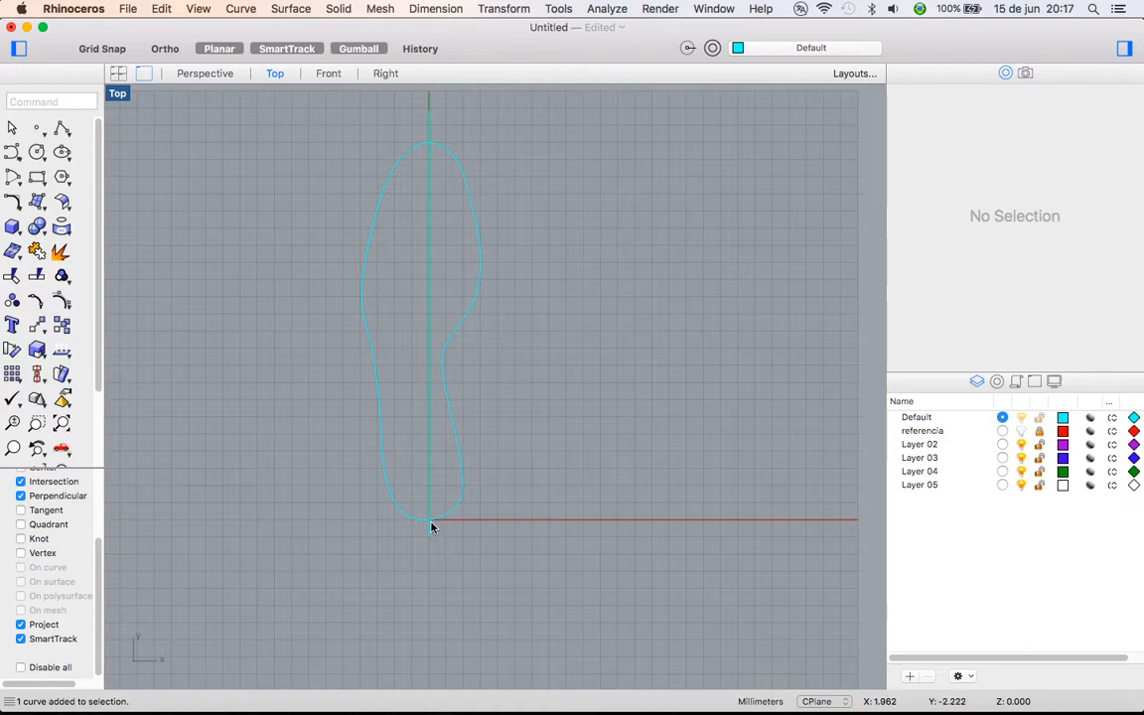
# Create intersection points where the side profile curve meets the 3D sole curve at heel and toe, and select the toe point
pyautogui.click(431, 129)
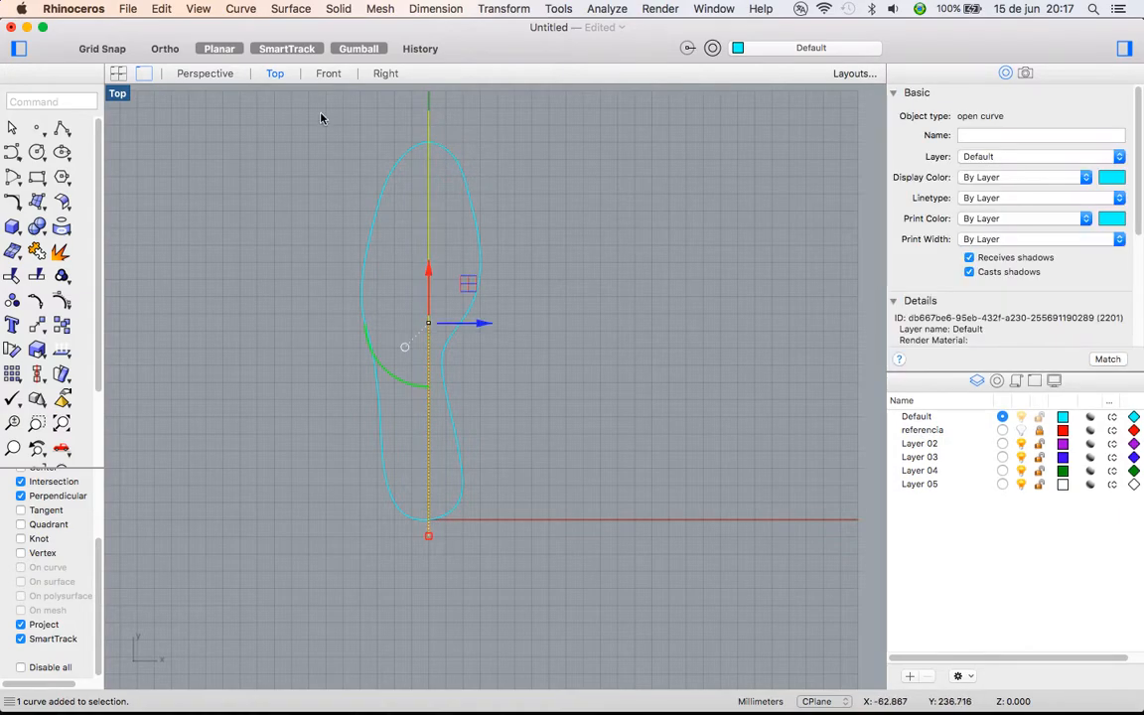
pyautogui.click(118, 74)
pyautogui.doubleClick(535, 95)
pyautogui.moveTo(581, 306); pyautogui.dragTo(635, 335, button='right')
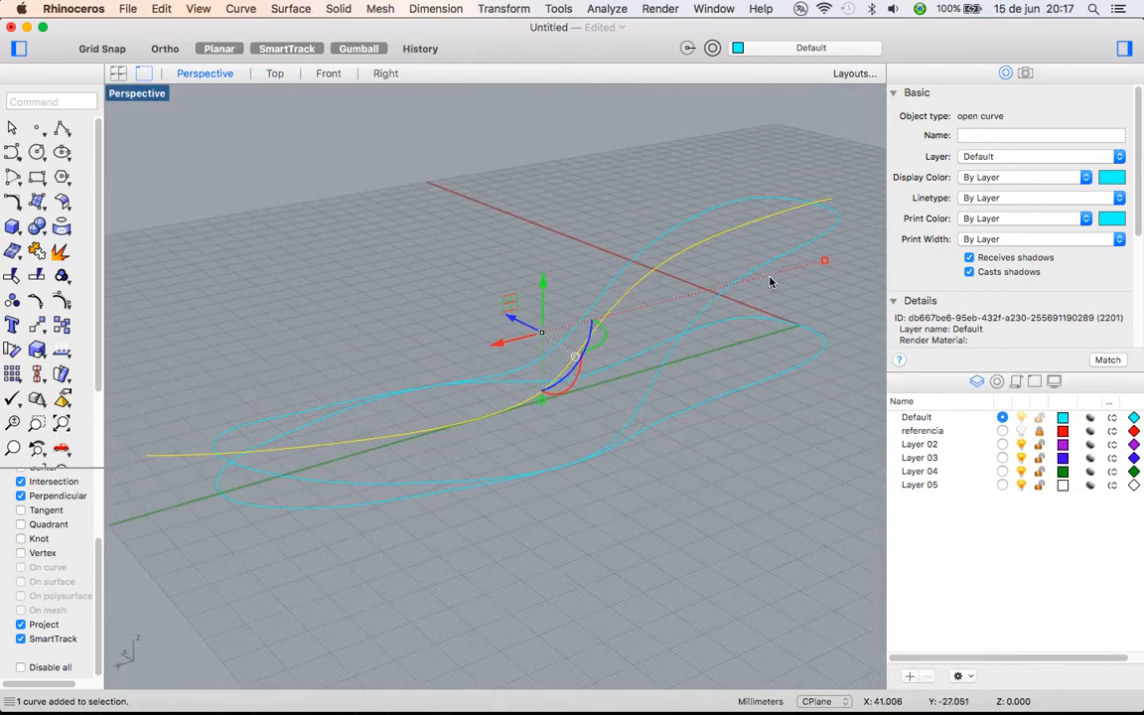
pyautogui.keyDown('shift'); pyautogui.click(834, 233); pyautogui.keyUp('shift')
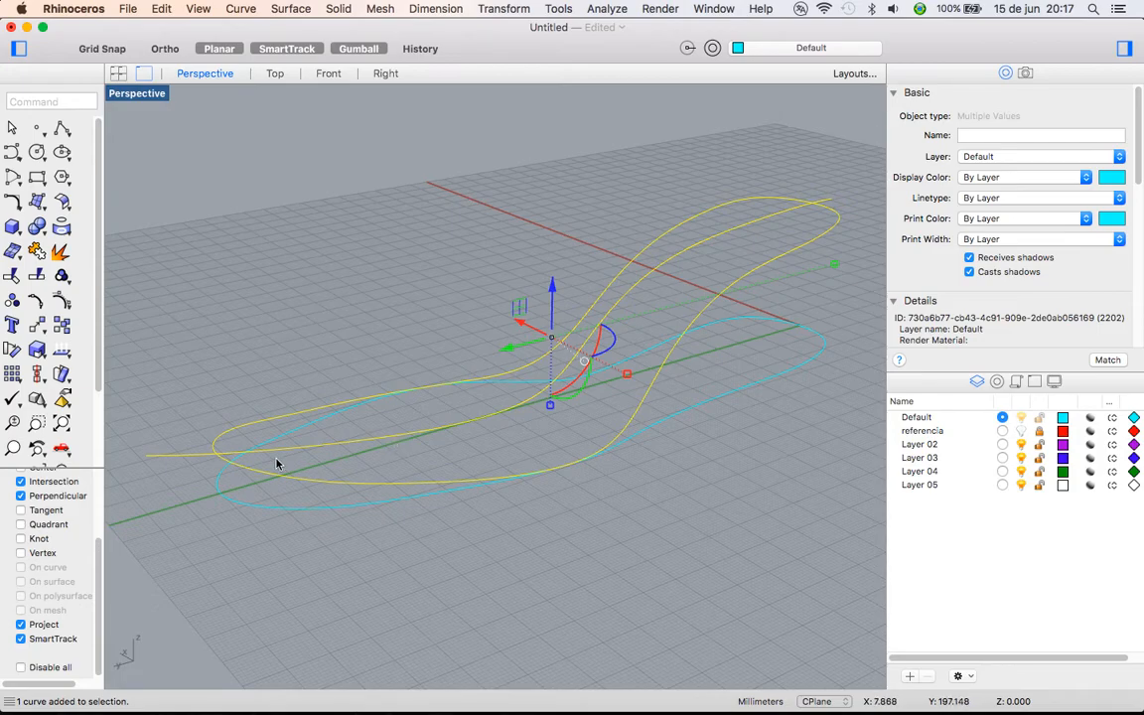
pyautogui.click(62, 210)
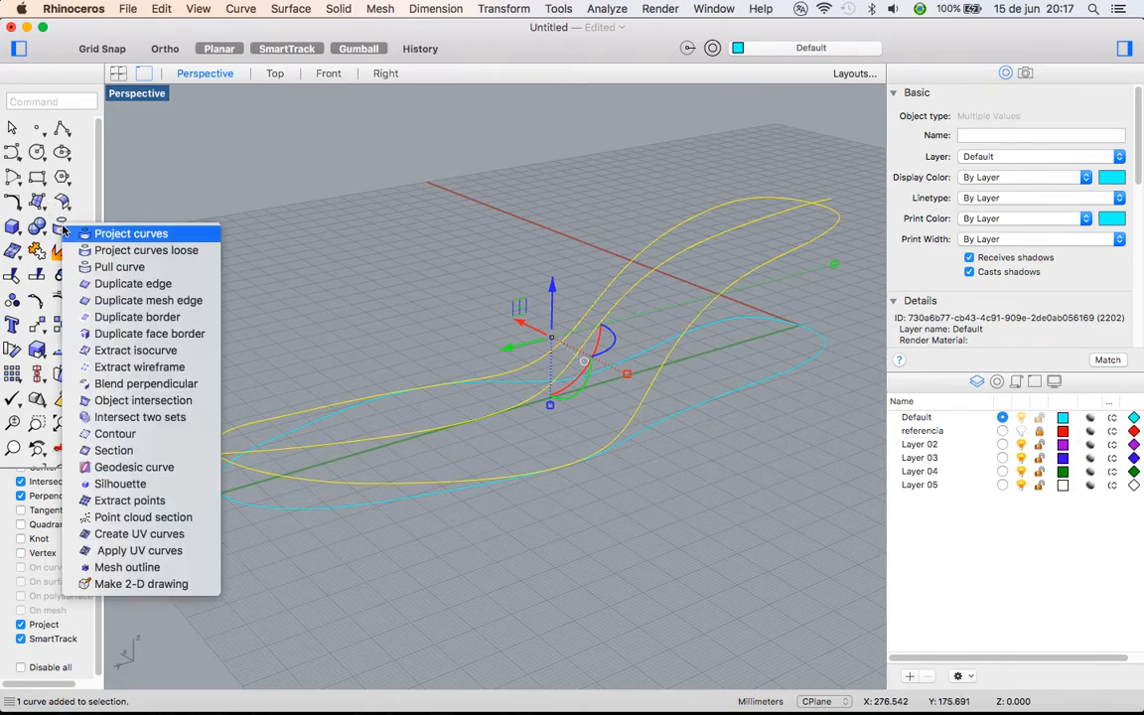
pyautogui.click(141, 402)
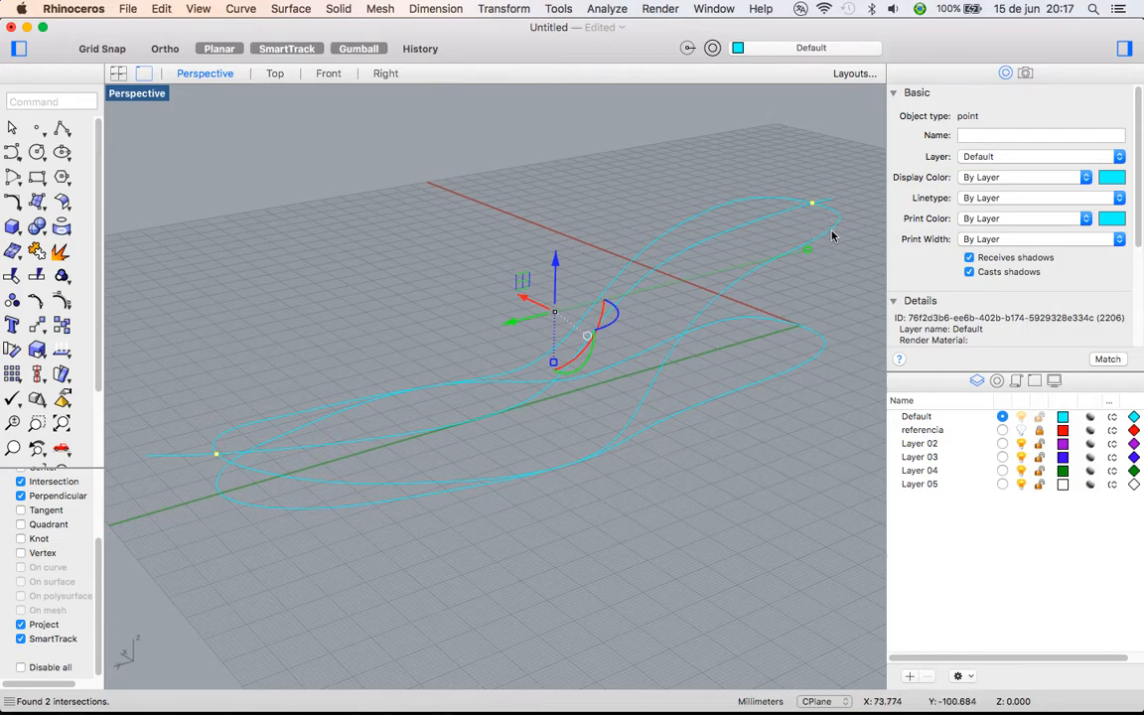
pyautogui.press('Escape')
pyautogui.click(217, 456)
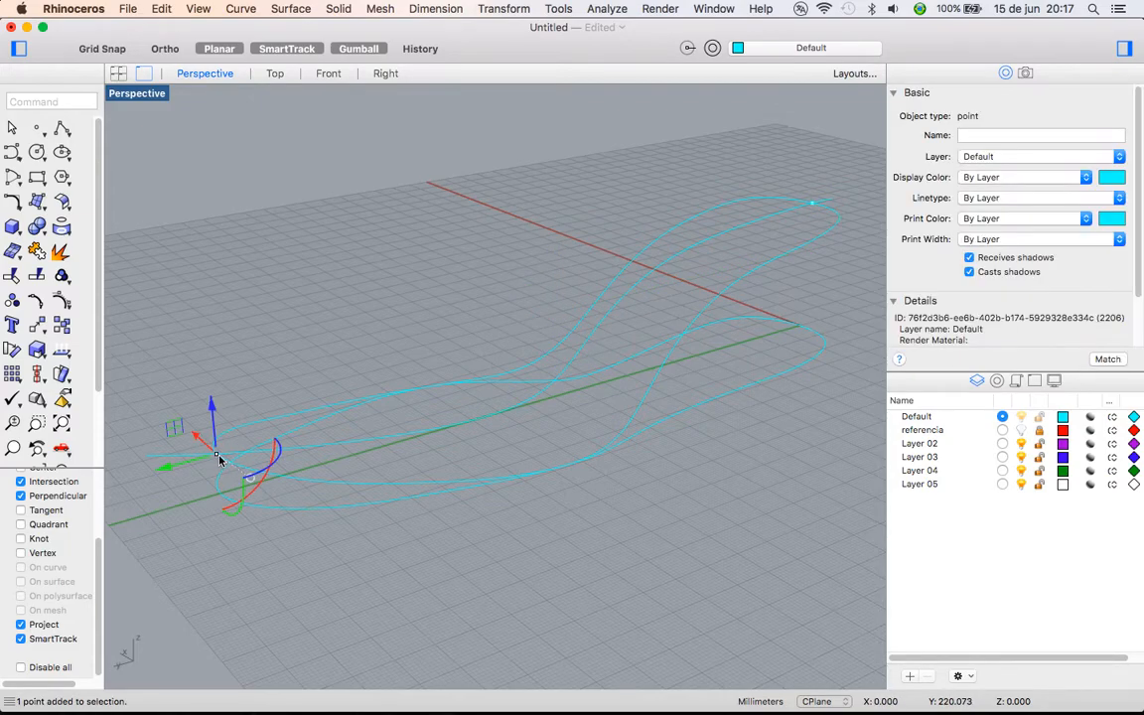
# Select the intersection point at the heel to check it, and clear the selection
pyautogui.press('Escape')
pyautogui.click(817, 207)
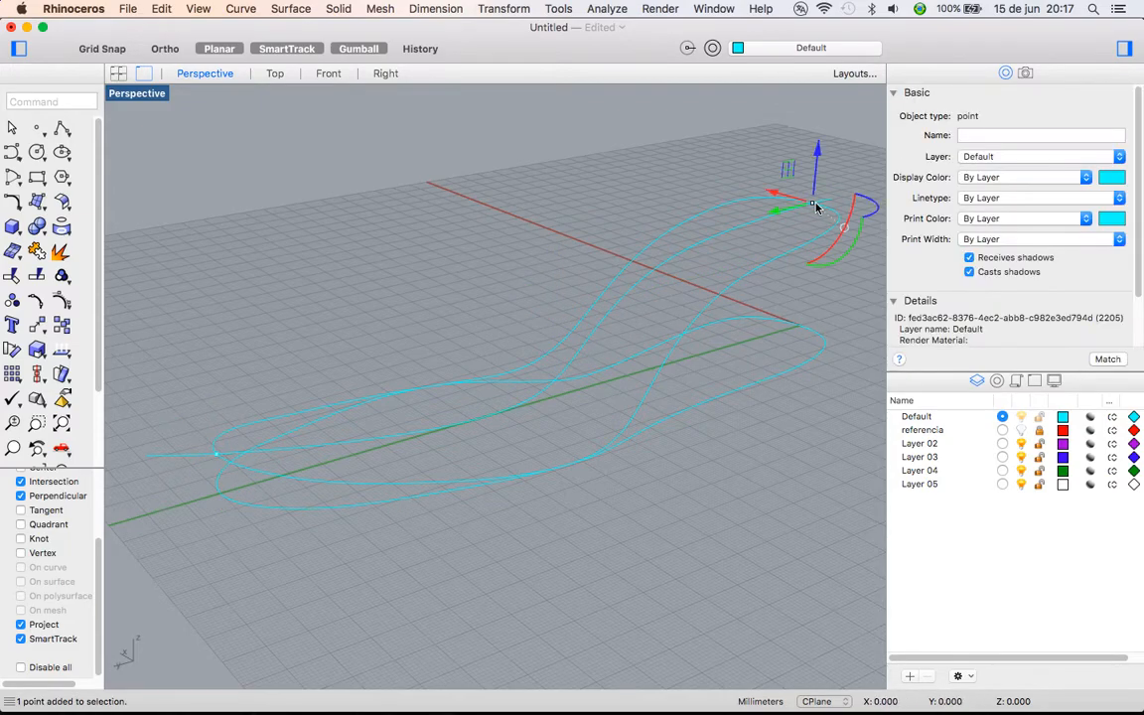
pyautogui.press('Escape')
pyautogui.moveTo(717, 175)
pyautogui.mouseDown(button='right')
pyautogui.moveTo(719, 167)
pyautogui.moveTo(701, 177)
pyautogui.mouseUp(button='right')
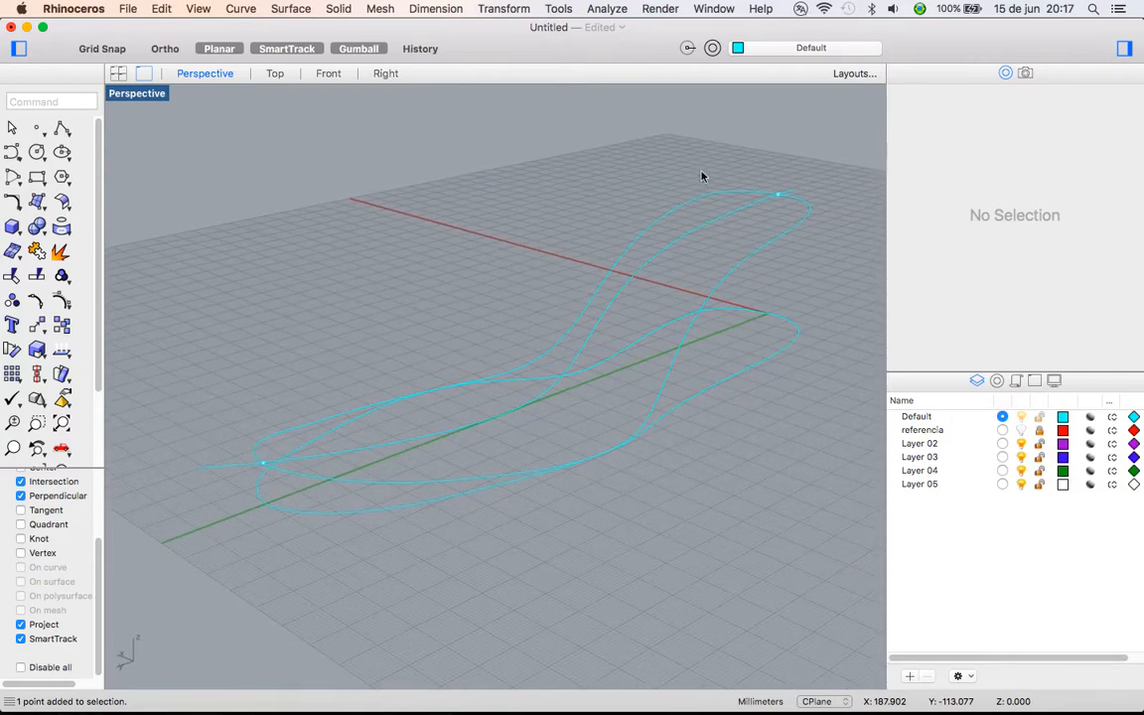
# Select the side profile curve and rename Layer 02 as linha_construção
pyautogui.click(709, 222)
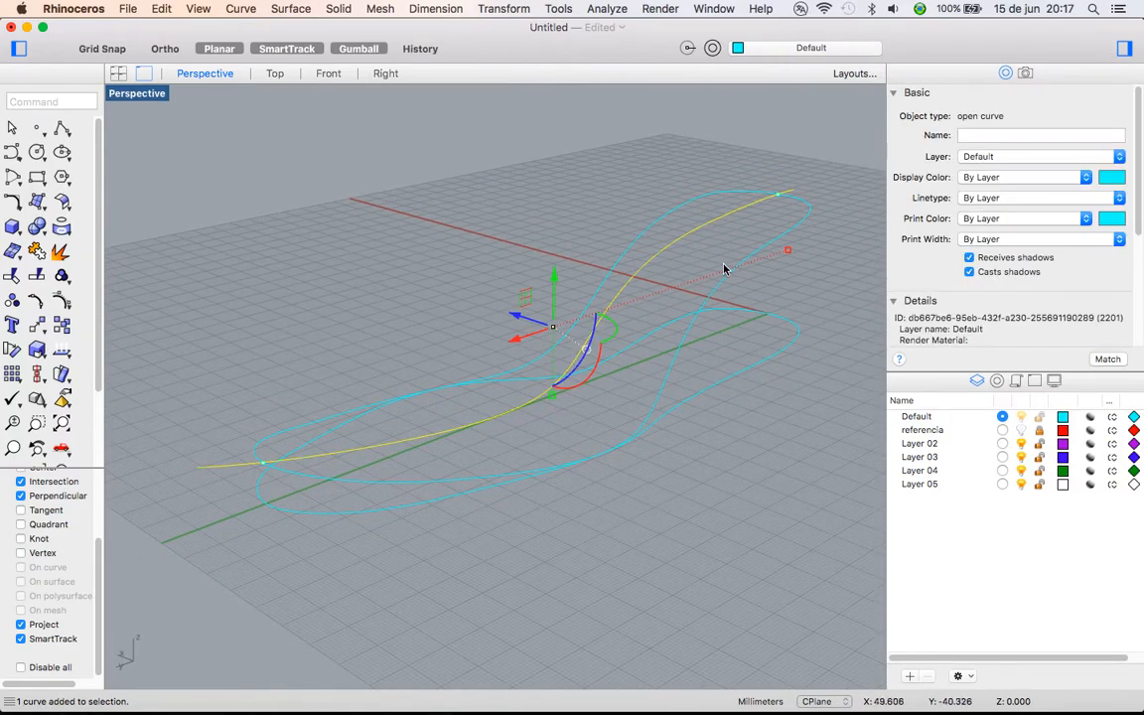
pyautogui.click(943, 456)
pyautogui.click(922, 445)
pyautogui.click(922, 447)
pyautogui.write('linh')
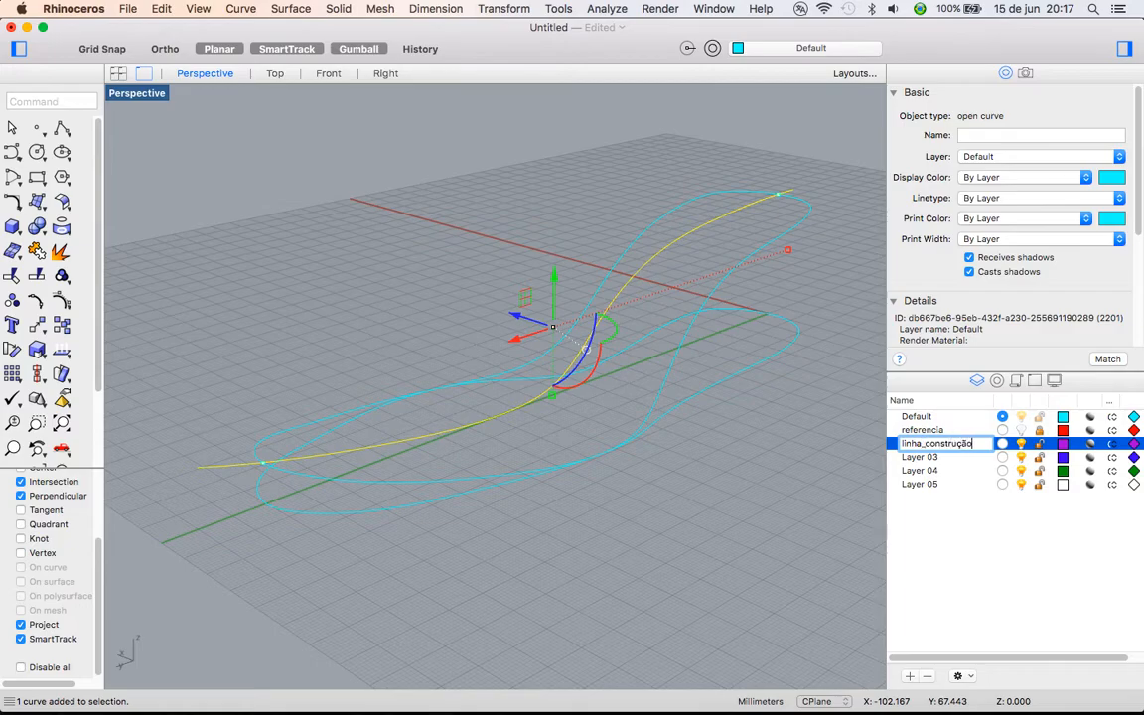
pyautogui.write('a_construção')
pyautogui.press('Return')
# Move the side profile curve and the flat sole outline to the linha_construção layer and hide that layer
pyautogui.rightClick(943, 442)
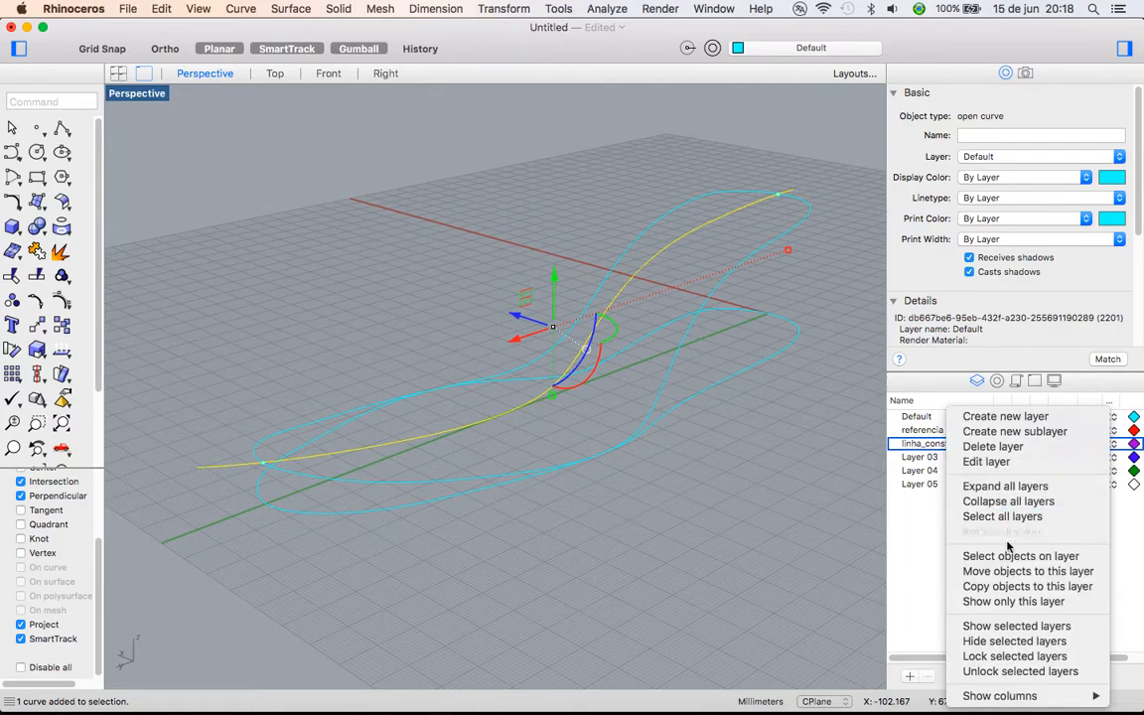
pyautogui.click(1023, 570)
pyautogui.click(699, 398)
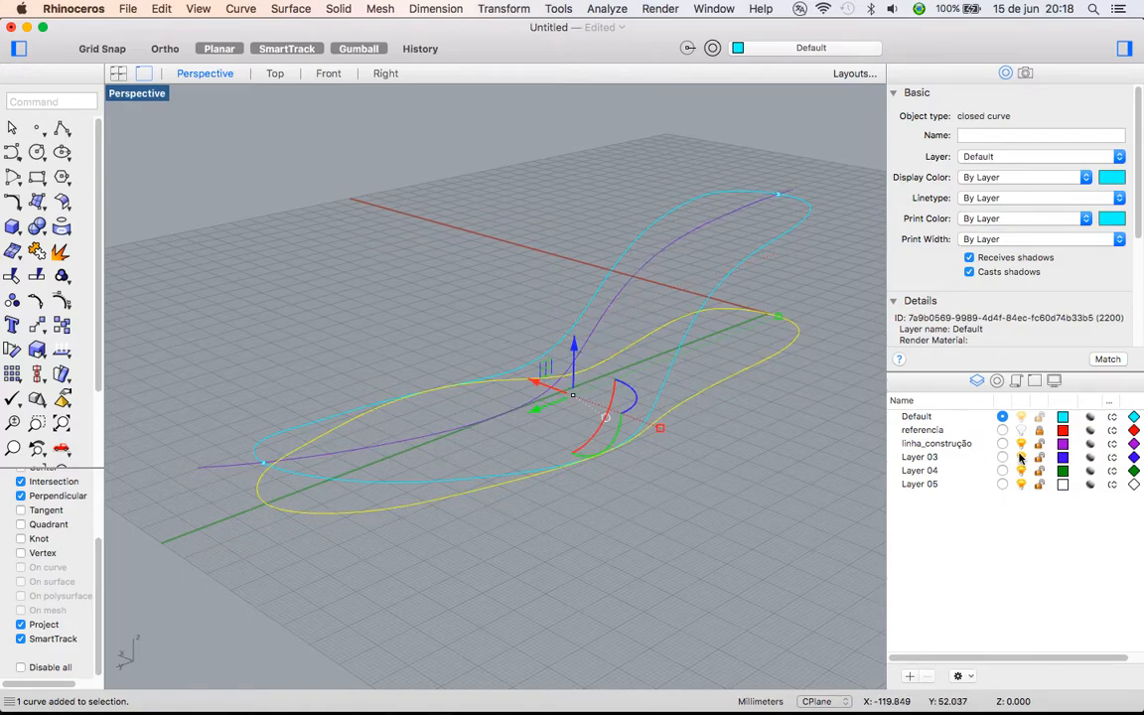
pyautogui.rightClick(951, 449)
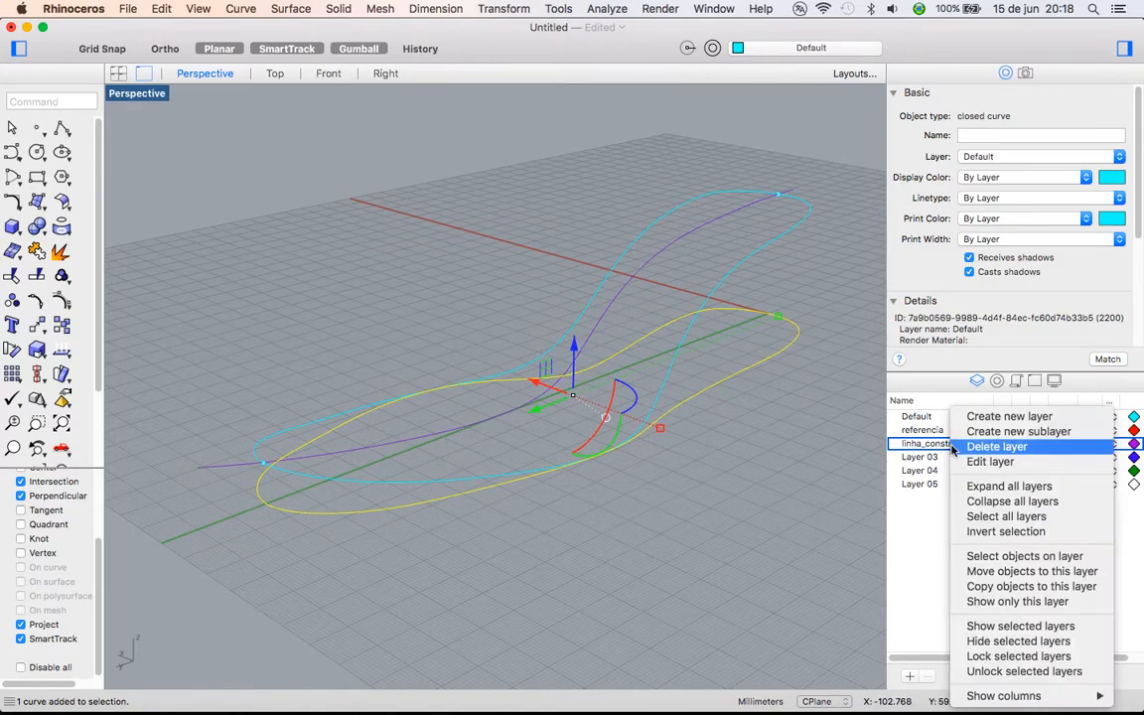
pyautogui.click(1023, 571)
pyautogui.click(1021, 443)
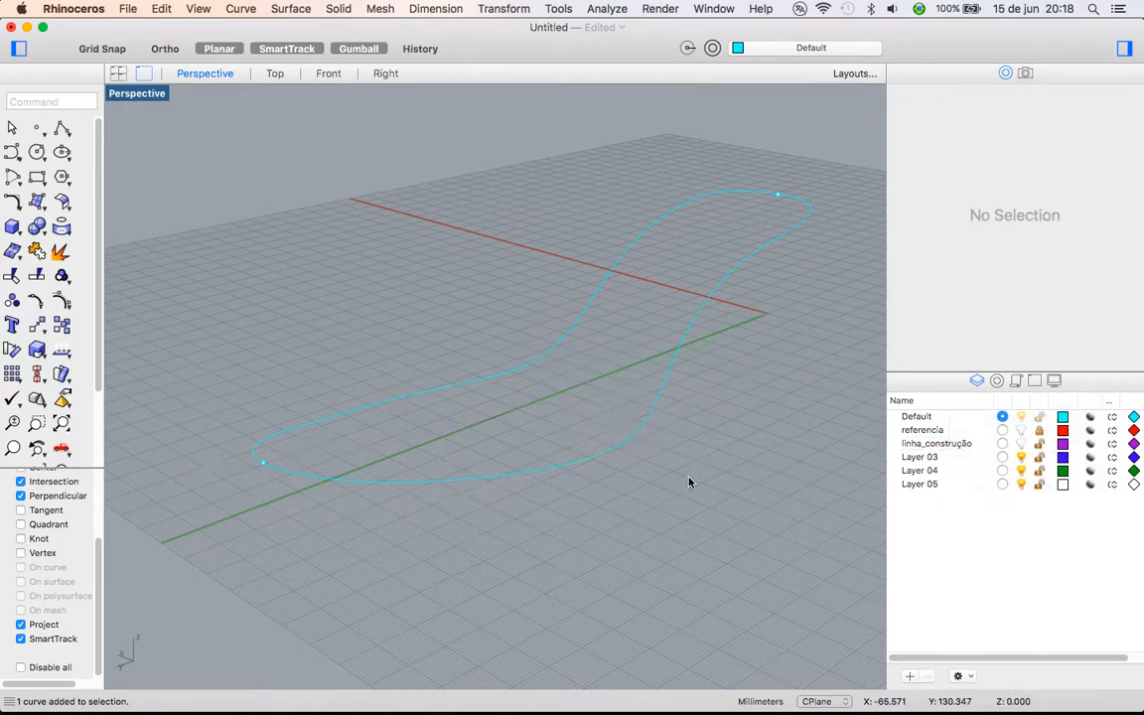
# Show the referencia layer and zoom in on the heel point in the maximized Right view
pyautogui.moveTo(654, 480); pyautogui.dragTo(679, 426, button='right')
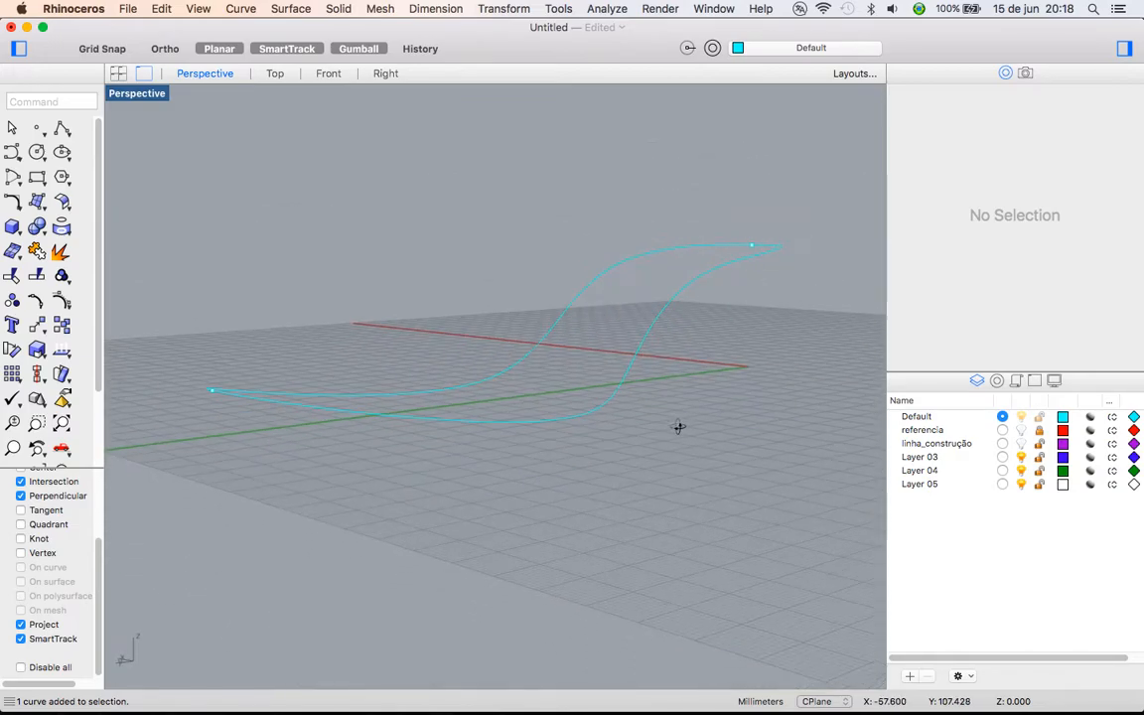
pyautogui.doubleClick(149, 93)
pyautogui.click(1020, 429)
pyautogui.moveTo(661, 504); pyautogui.dragTo(618, 509, button='right')
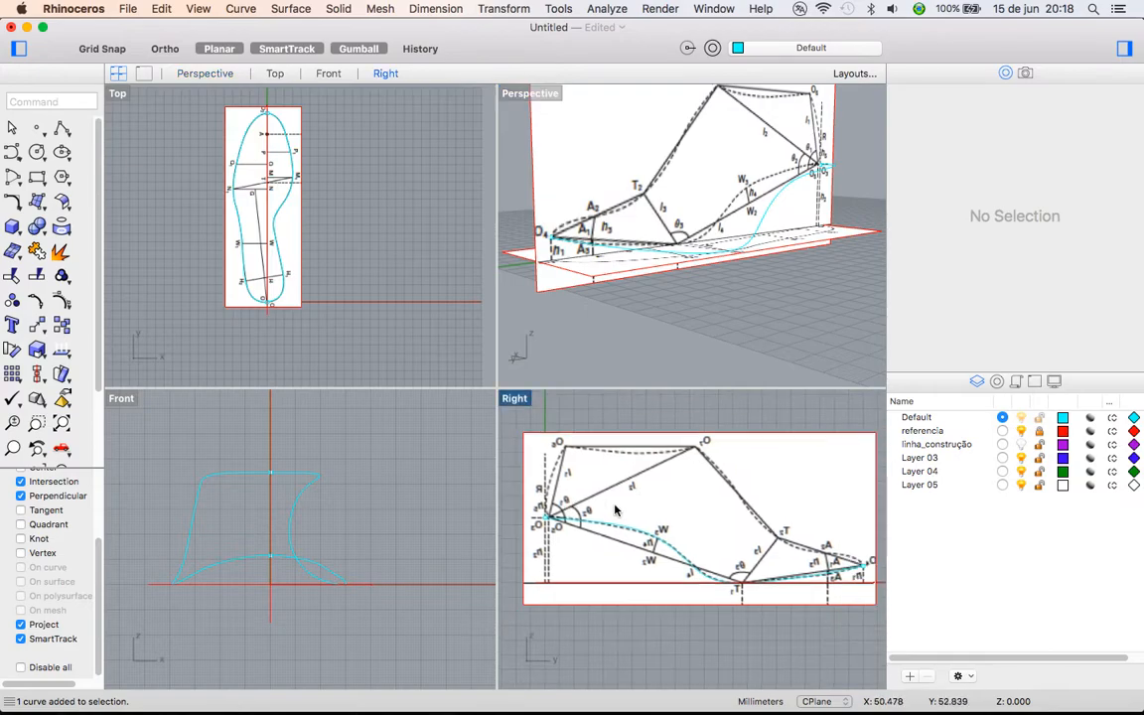
pyautogui.doubleClick(522, 401)
pyautogui.moveTo(507, 490); pyautogui.dragTo(677, 531, button='right')
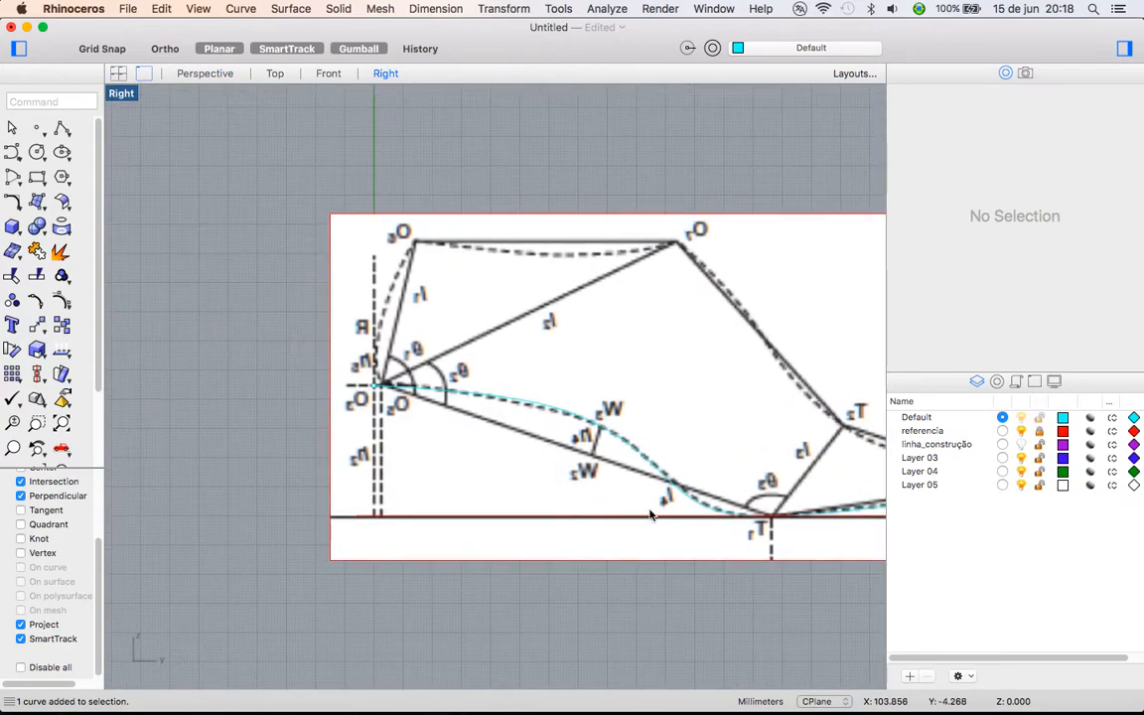
pyautogui.keyDown('ctrl'); pyautogui.moveTo(387, 356); pyautogui.dragTo(399, 239, button='right'); pyautogui.keyUp('ctrl')
pyautogui.scroll(-1, 343, 508)
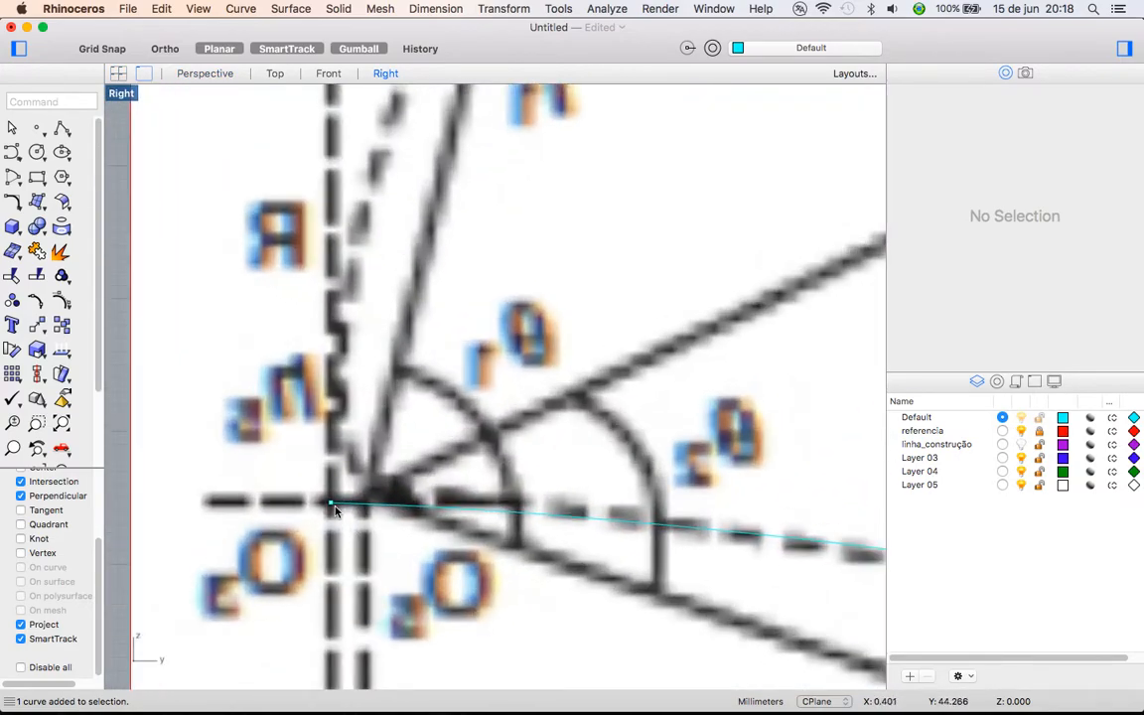
pyautogui.scroll(-2, 342, 501)
pyautogui.scroll(-1, 281, 474)
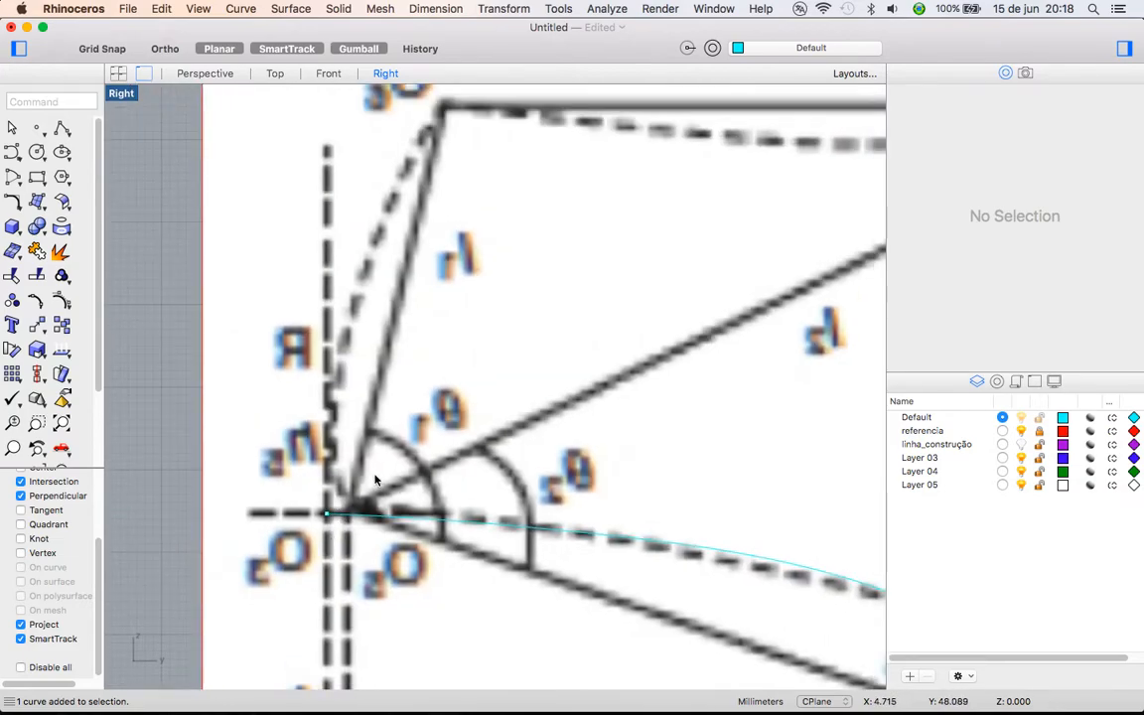
pyautogui.scroll(-1, 308, 536)
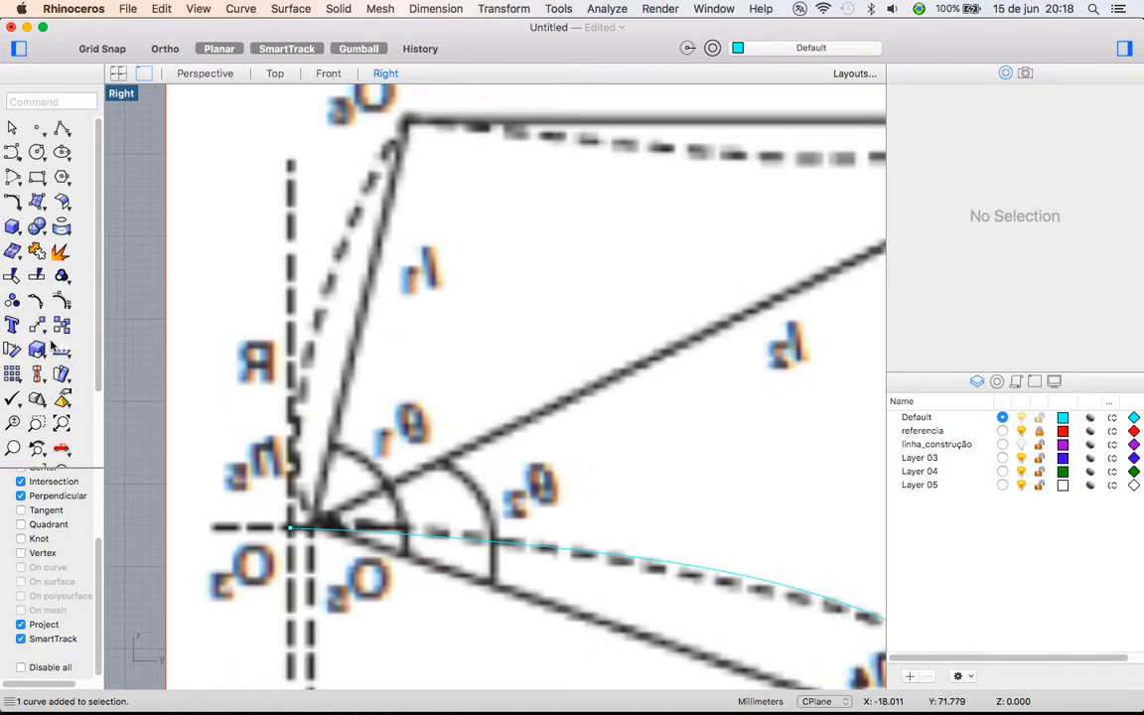
pyautogui.moveTo(103, 384); pyautogui.dragTo(100, 311)
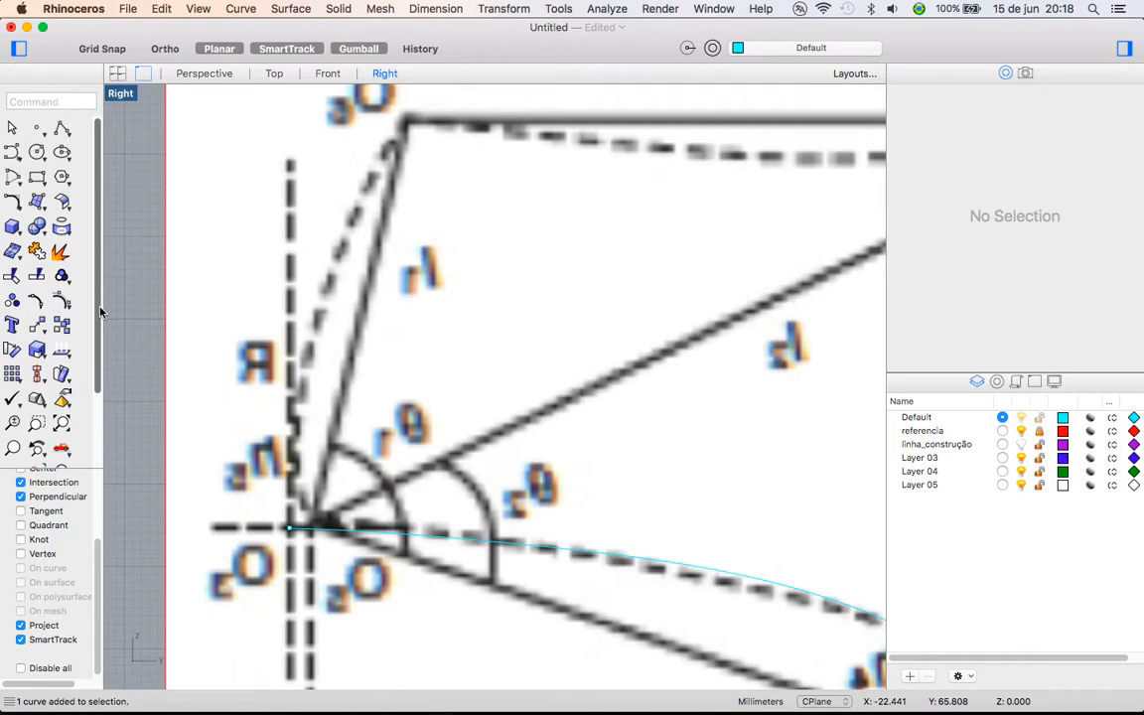
# Start a degree 3 interpolated curve at the heel point, following the back of the heel and arching above the picture to the instep corner
pyautogui.click(13, 156)
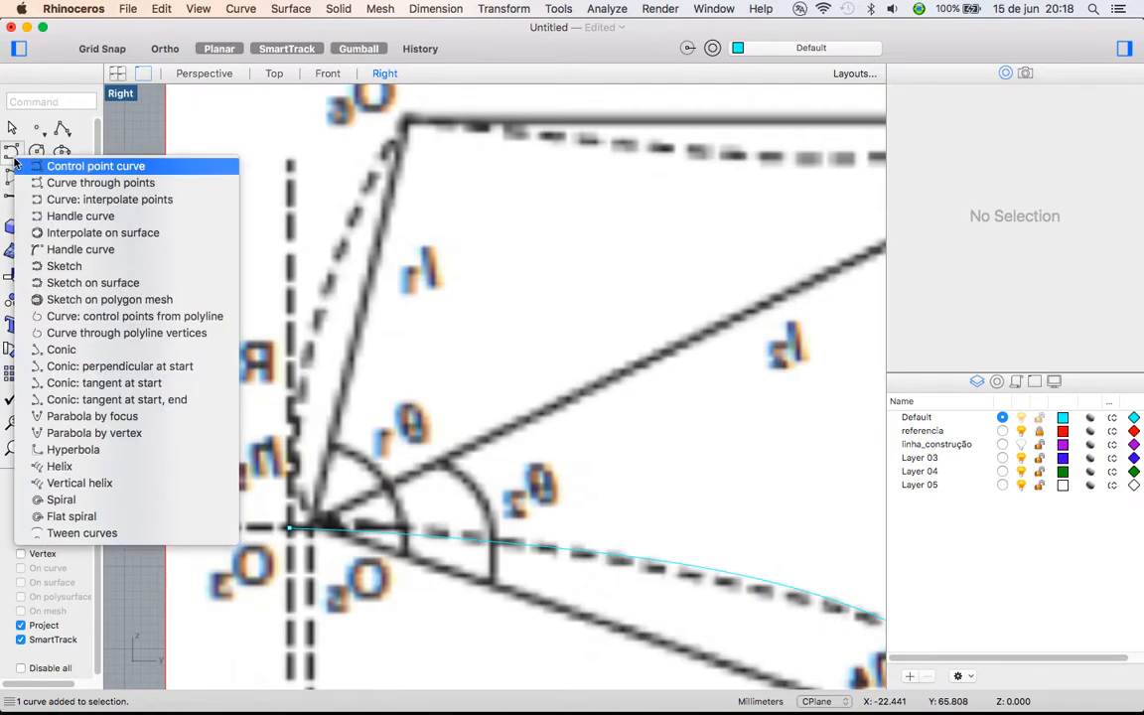
pyautogui.click(77, 200)
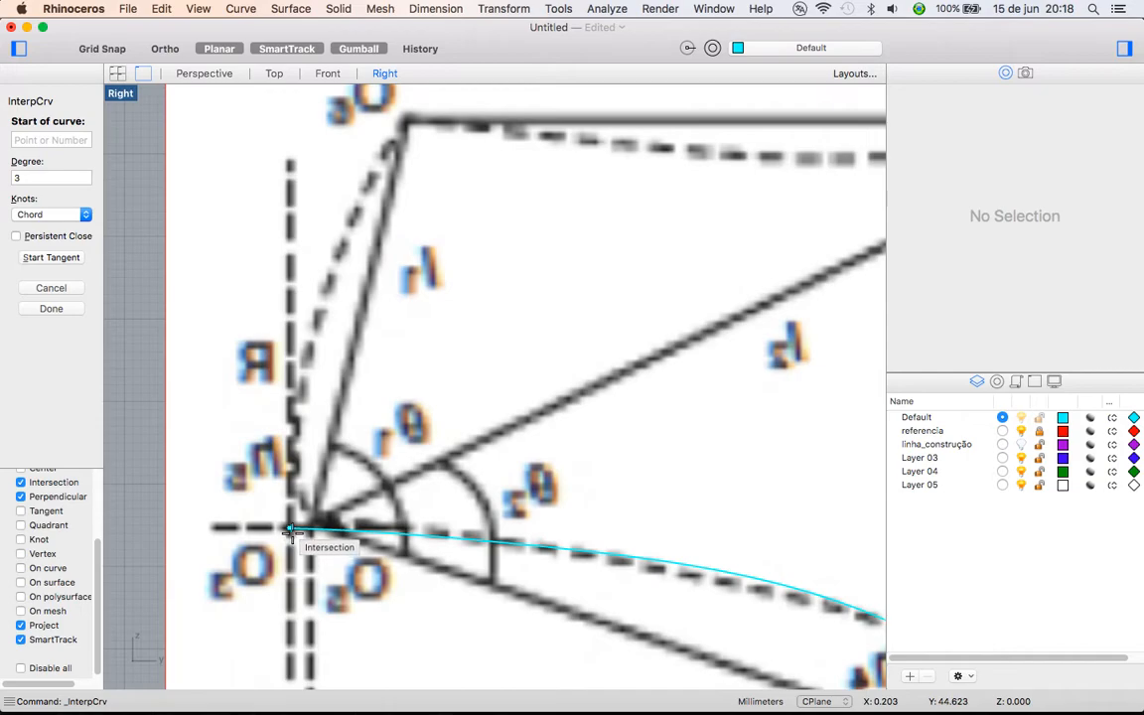
pyautogui.scroll(5, 70, 531)
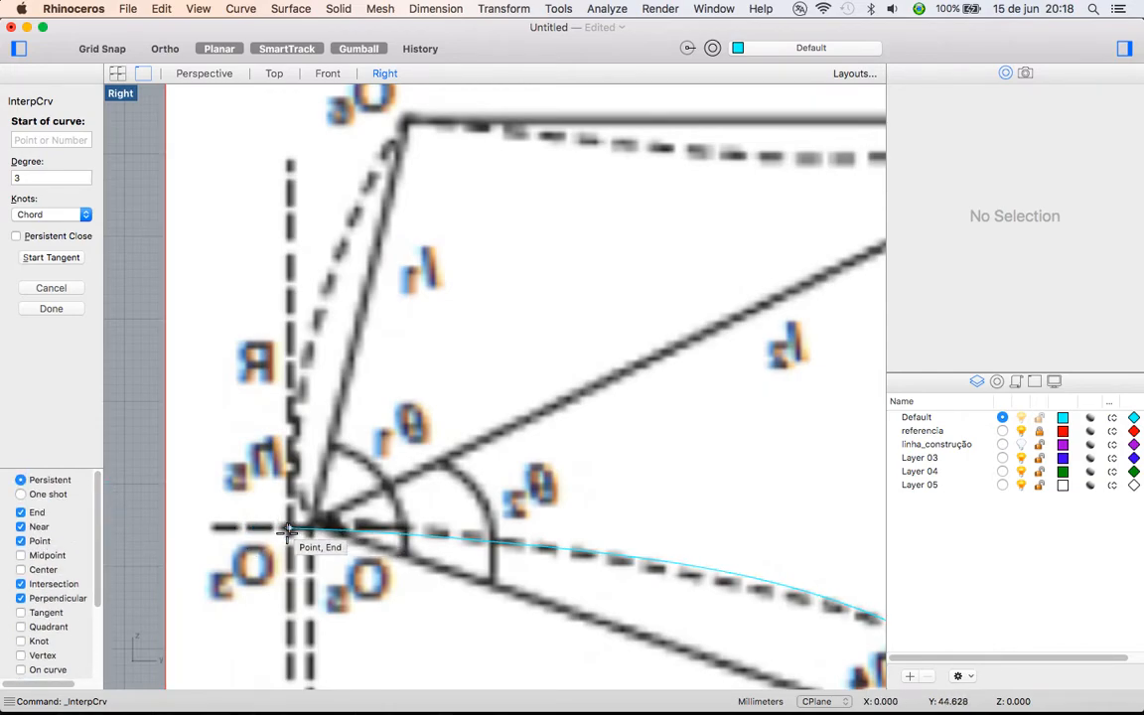
pyautogui.click(287, 532)
pyautogui.click(308, 344)
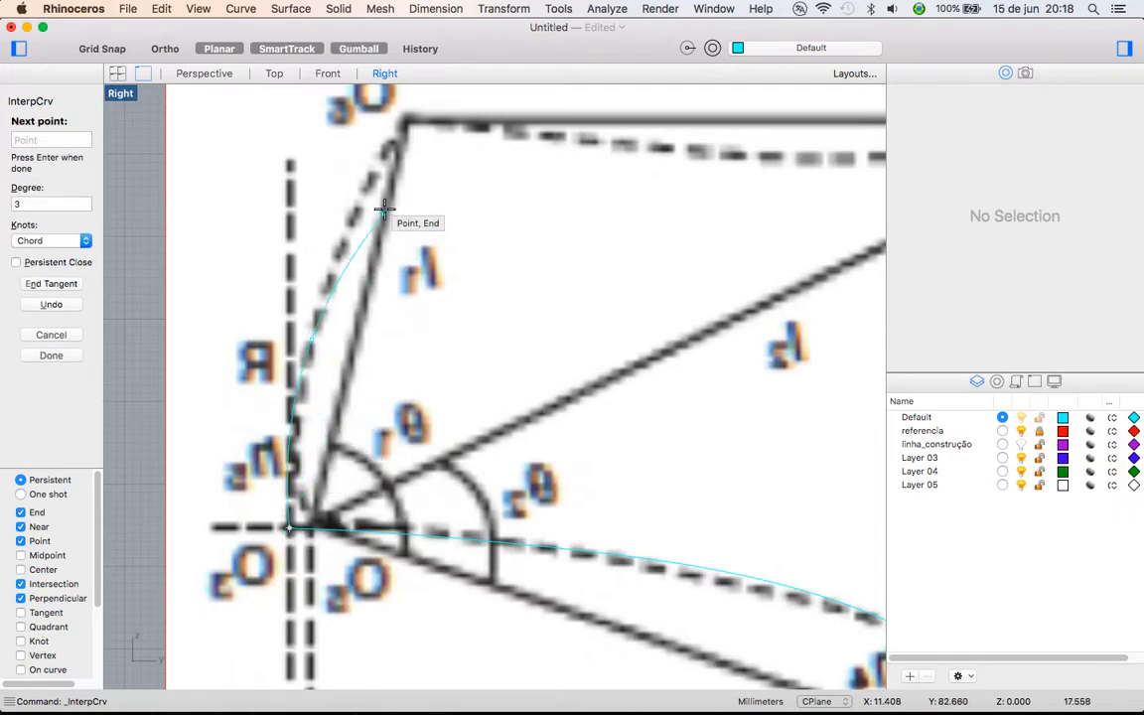
pyautogui.moveTo(383, 208); pyautogui.dragTo(295, 407, button='right')
pyautogui.click(311, 322)
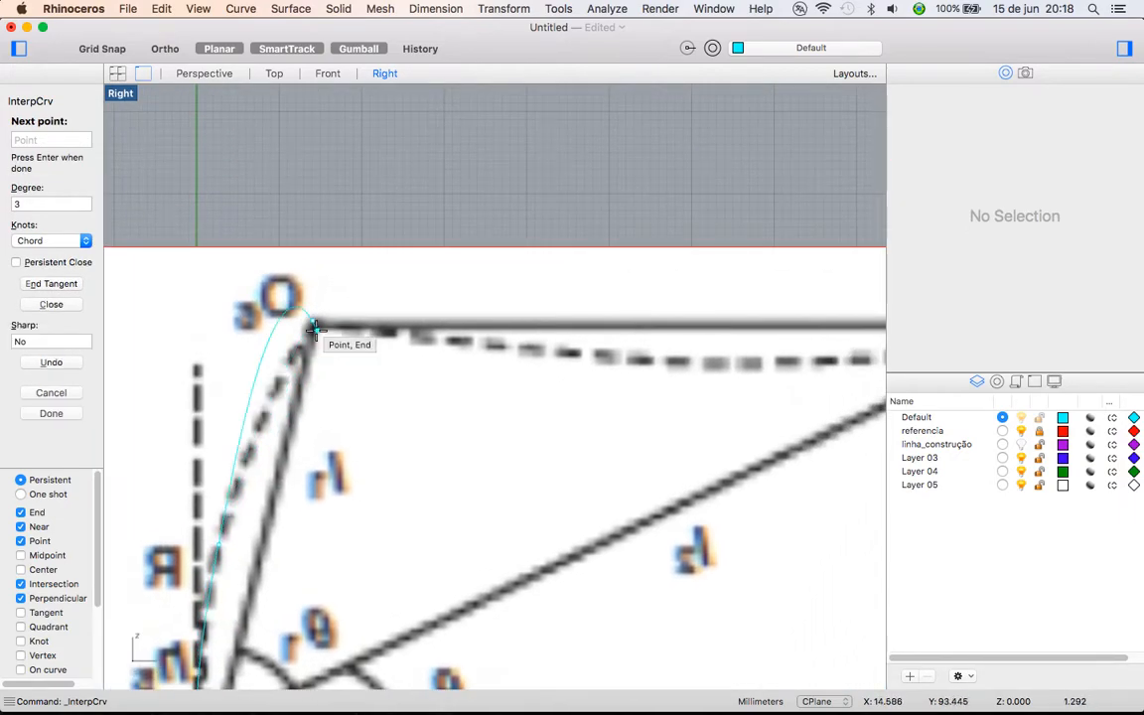
pyautogui.keyDown('shift'); pyautogui.moveTo(482, 277); pyautogui.dragTo(431, 202, button='right'); pyautogui.keyUp('shift')
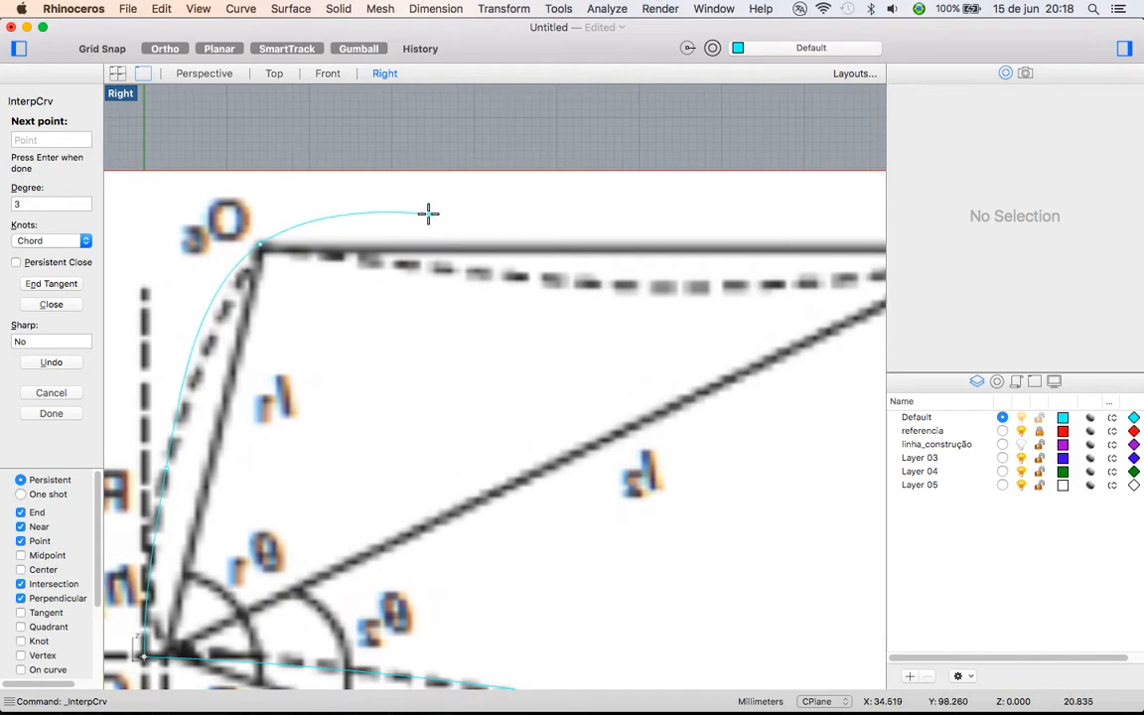
pyautogui.click(420, 107)
pyautogui.moveTo(617, 124); pyautogui.dragTo(485, 122, button='right')
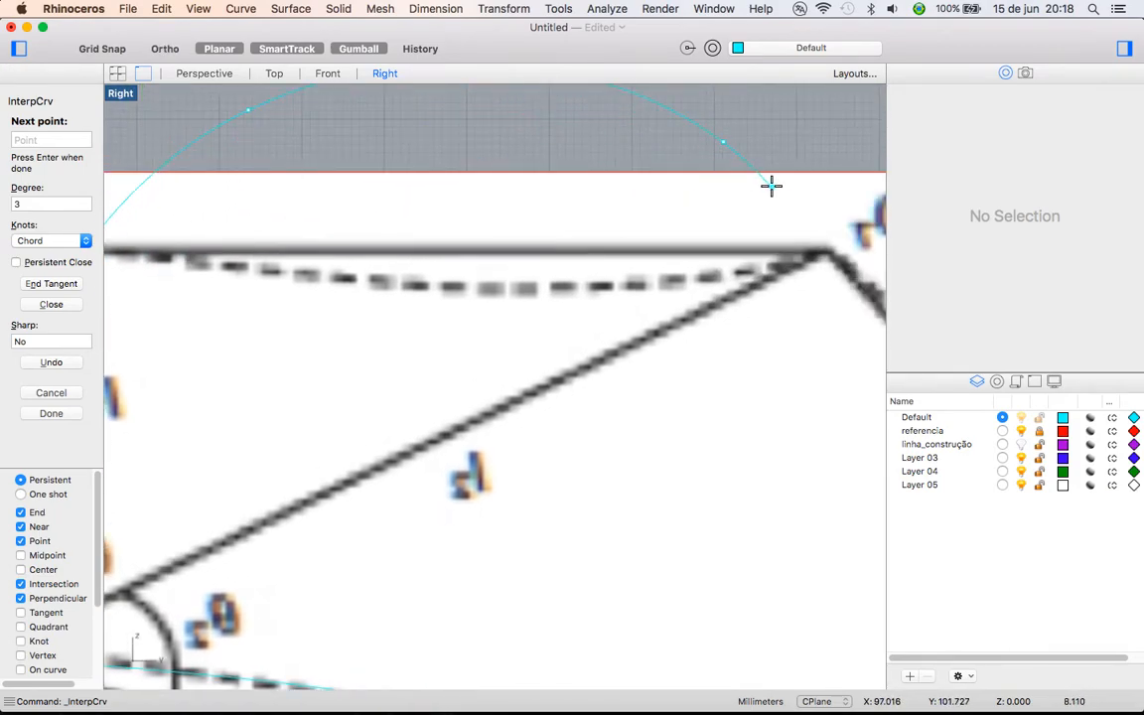
pyautogui.moveTo(770, 186); pyautogui.dragTo(542, 119, button='right')
pyautogui.click(600, 180)
# Continue the interpolated curve along the dashed instep and toe outline and finish it at the toe point
pyautogui.moveTo(710, 261); pyautogui.dragTo(494, 176, button='right')
pyautogui.click(643, 387)
pyautogui.moveTo(715, 485); pyautogui.dragTo(458, 285, button='right')
pyautogui.click(511, 345)
pyautogui.moveTo(689, 468); pyautogui.dragTo(445, 377, button='right')
pyautogui.click(585, 421)
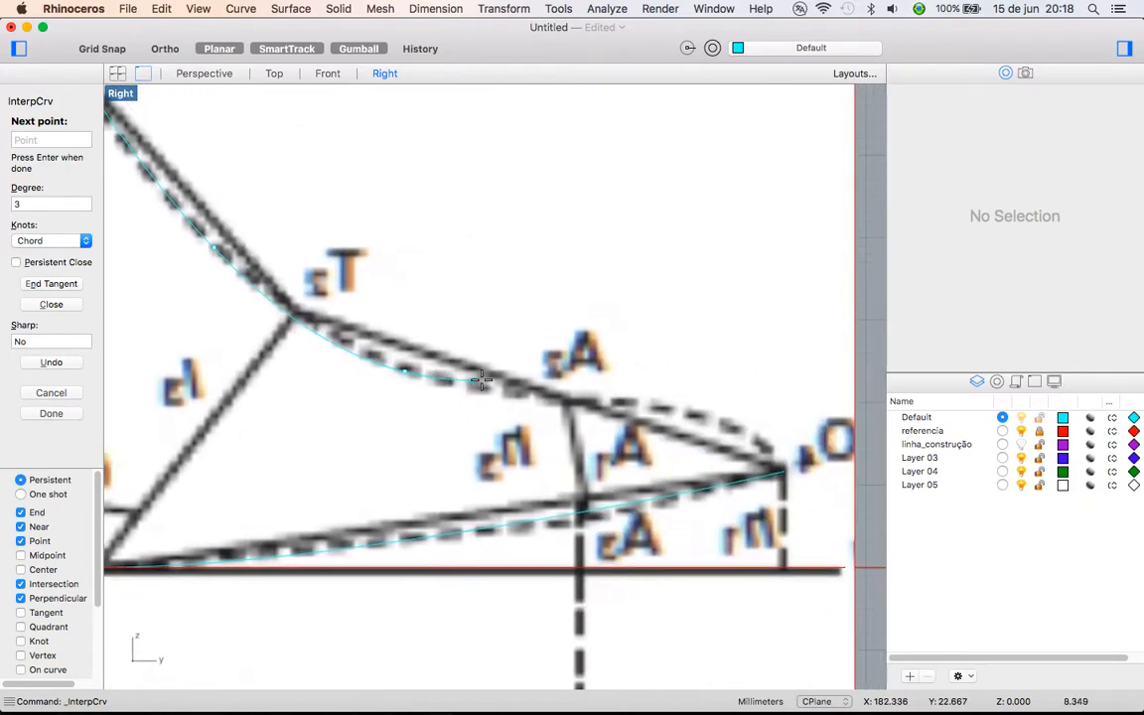
pyautogui.click(614, 400)
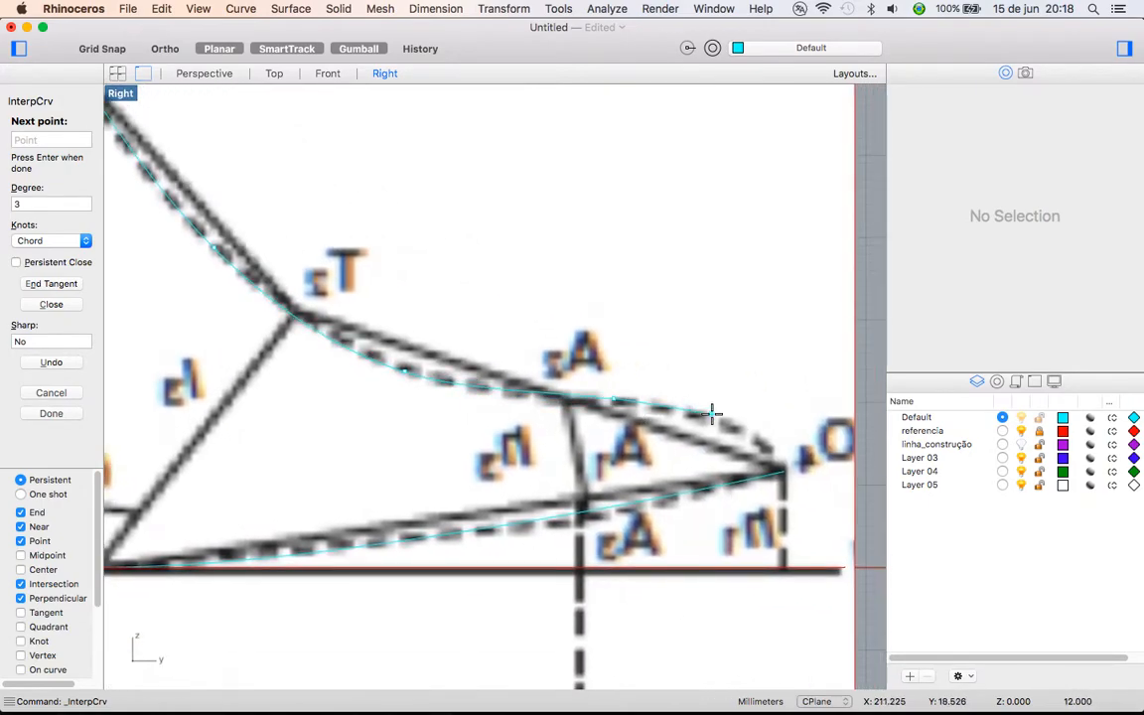
pyautogui.click(724, 418)
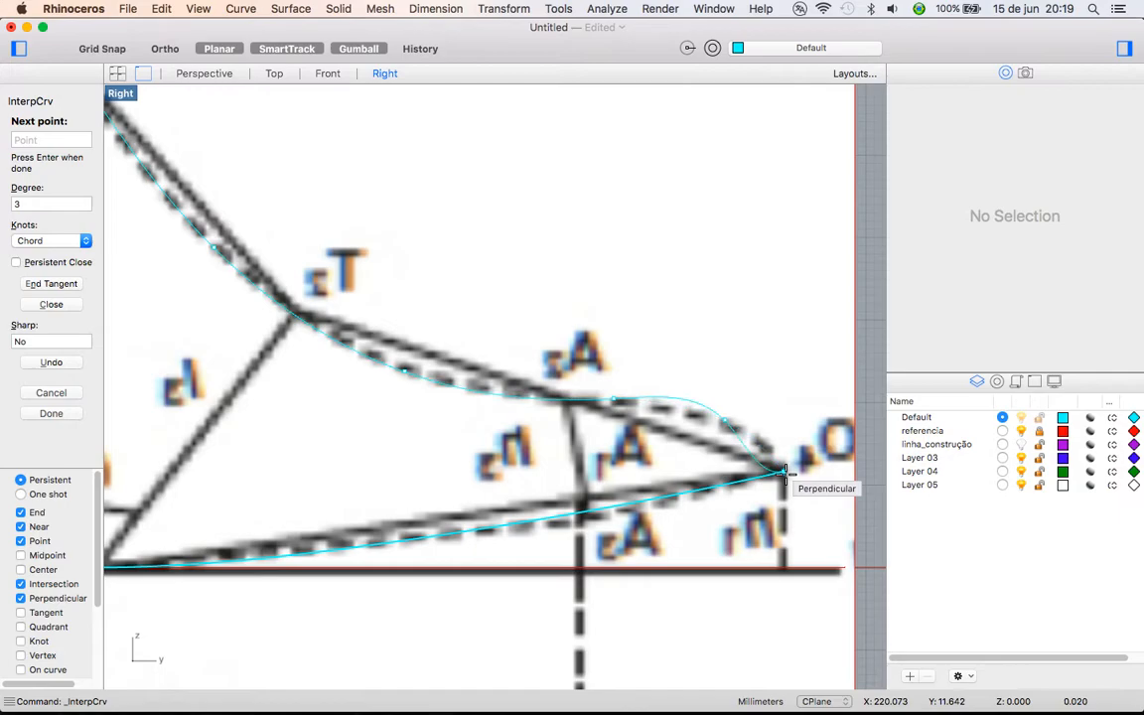
pyautogui.press('Return')
# Inspect the join of the upper profile curve and the sole curve at the toe in the maximized Perspective view, selecting the upper curve
pyautogui.scroll(-5, 789, 474)
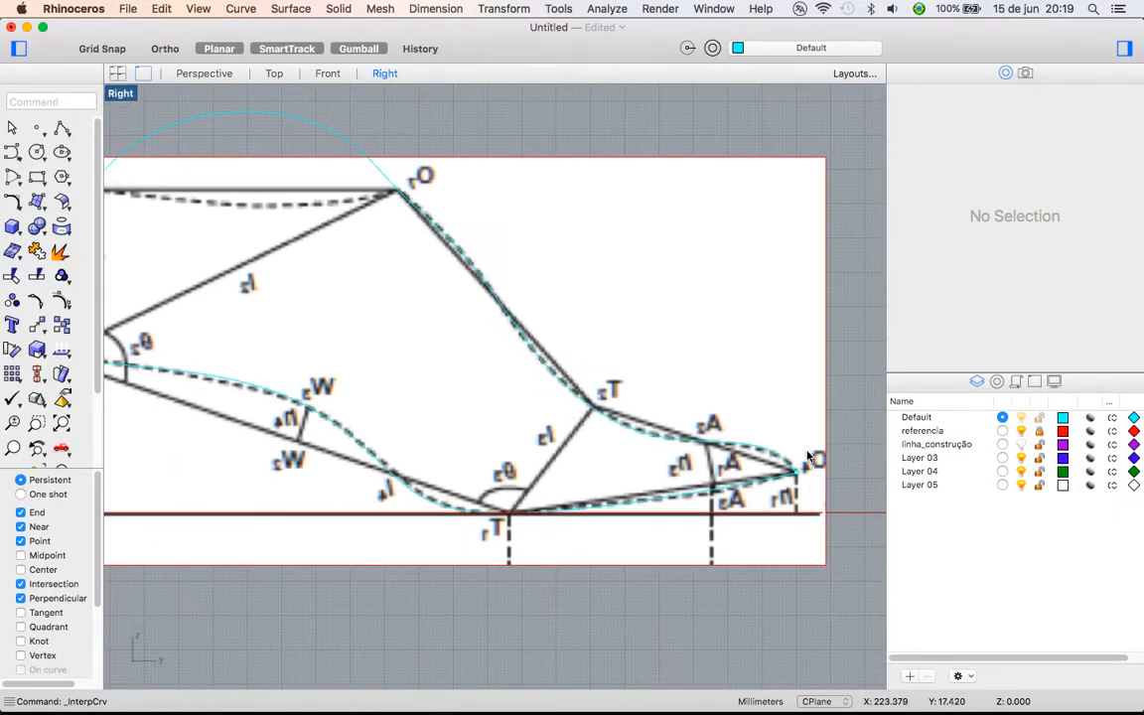
pyautogui.scroll(-3, 809, 458)
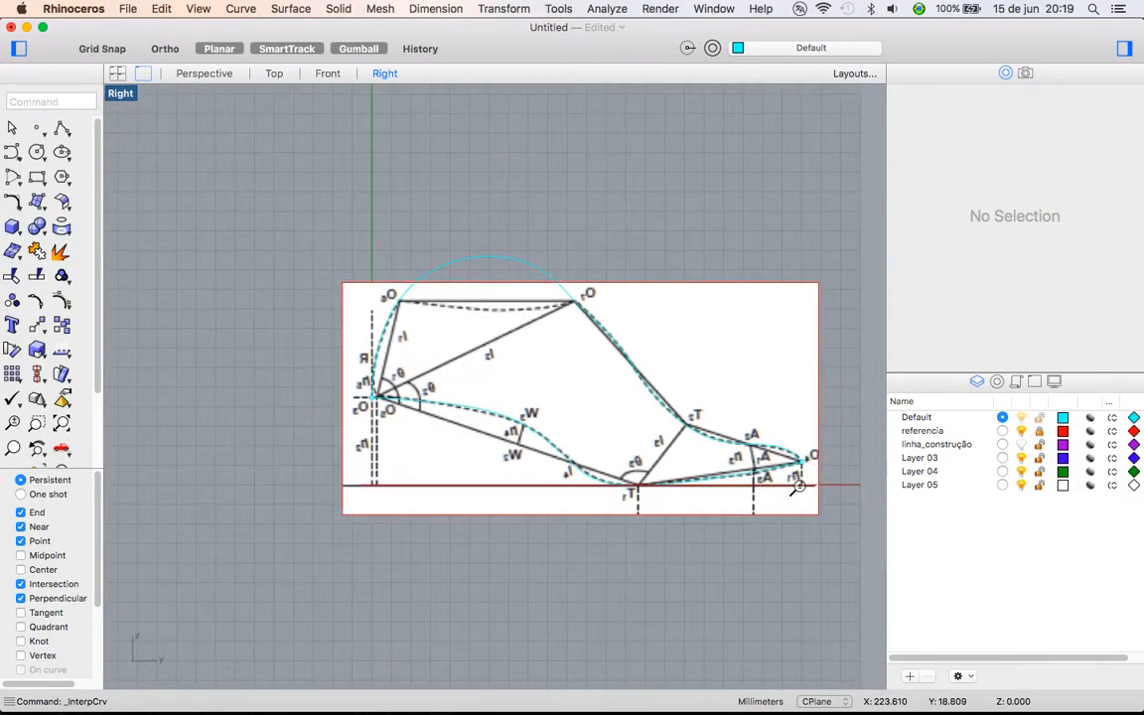
pyautogui.doubleClick(120, 93)
pyautogui.click(544, 96)
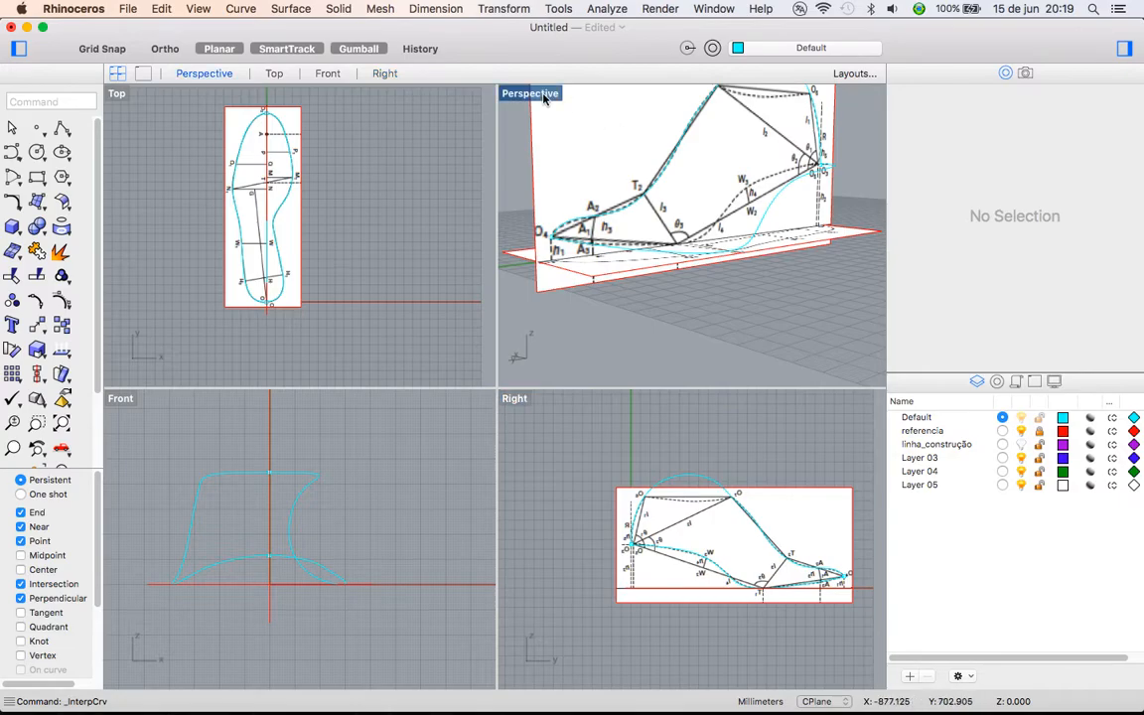
pyautogui.doubleClick(544, 96)
pyautogui.moveTo(446, 333); pyautogui.dragTo(640, 372, button='right')
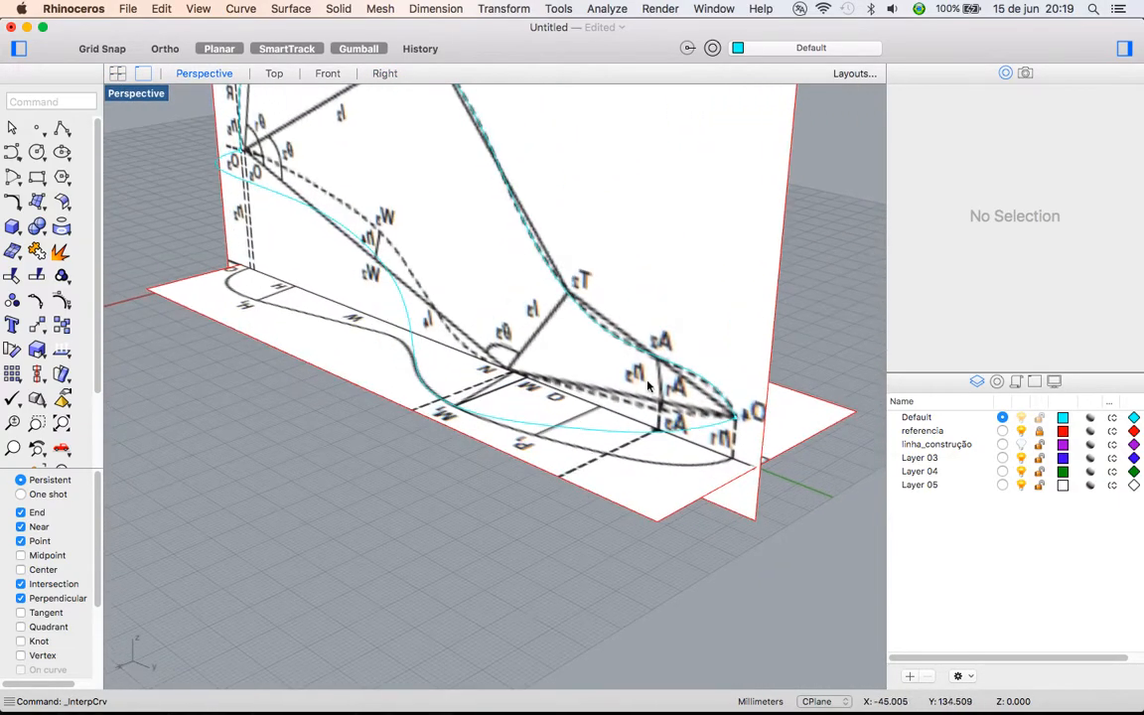
pyautogui.scroll(5, 639, 371)
pyautogui.scroll(10, 686, 380)
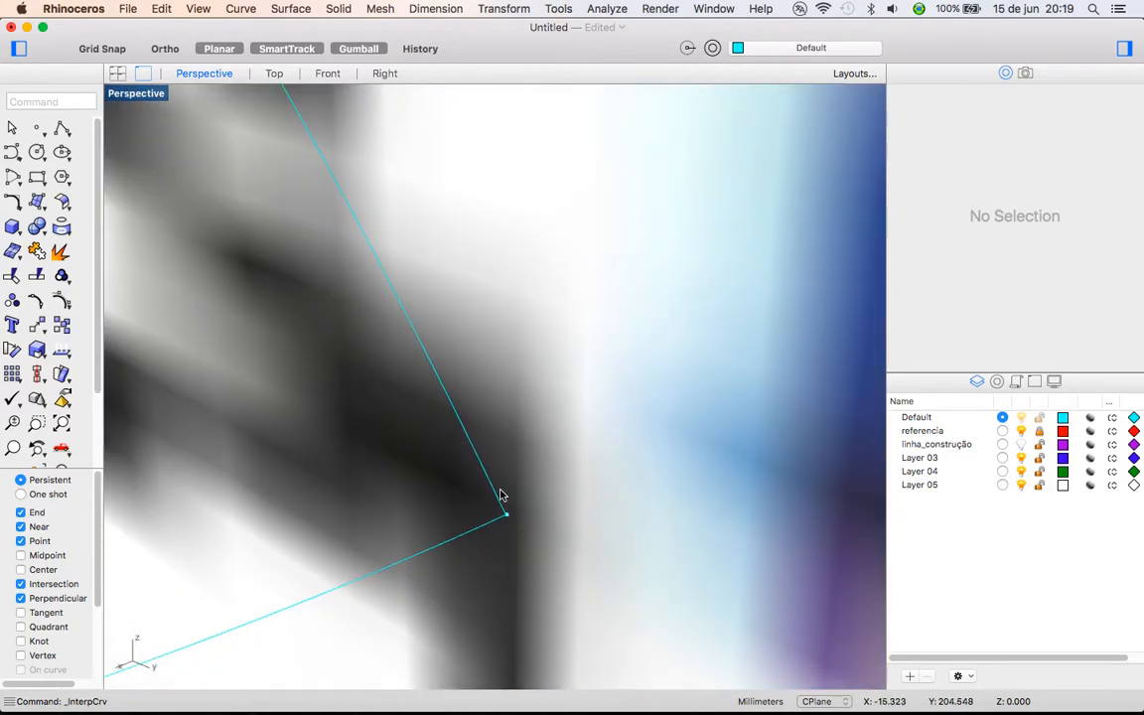
pyautogui.click(496, 486)
pyautogui.scroll(-10, 541, 464)
pyautogui.keyDown('ctrl'); pyautogui.moveTo(548, 416); pyautogui.dragTo(625, 367, button='right'); pyautogui.keyUp('ctrl')
pyautogui.scroll(-10, 422, 368)
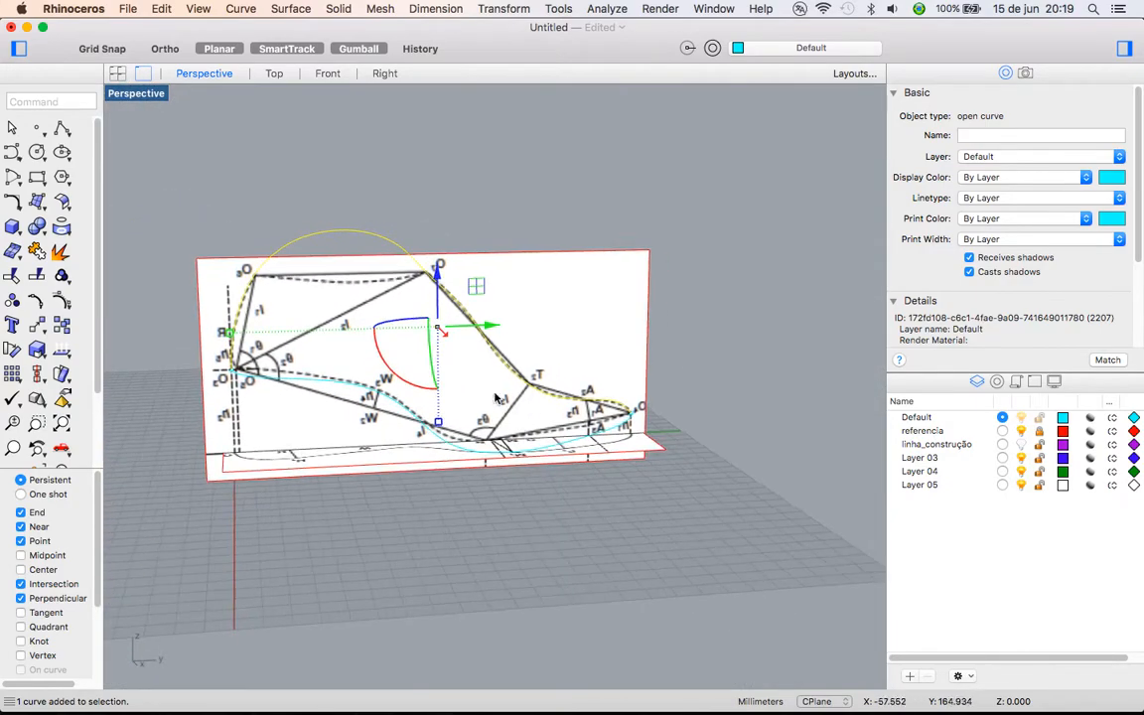
# Hide the referencia layer and select the upper profile curve above the 3D sole curve
pyautogui.click(1021, 431)
pyautogui.click(685, 446)
pyautogui.moveTo(685, 447); pyautogui.dragTo(419, 300, button='right')
pyautogui.click(448, 299)
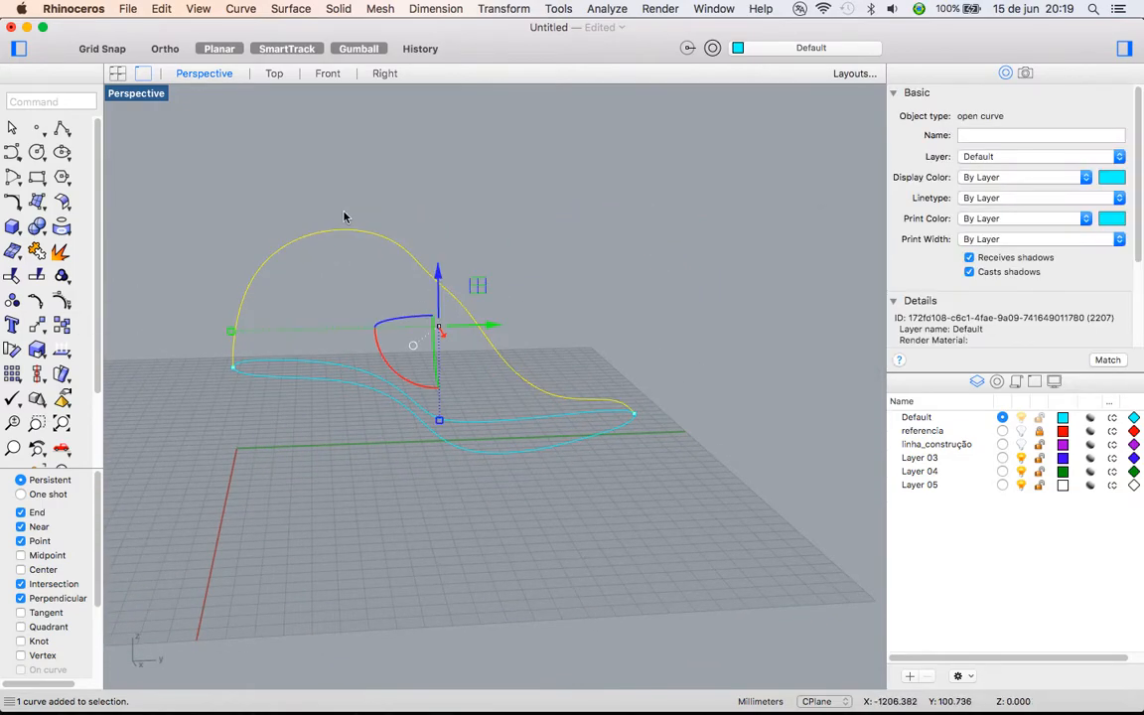
# In the maximized Right view, turn on the upper curve's control points and delete the one at the upper instep
pyautogui.doubleClick(139, 94)
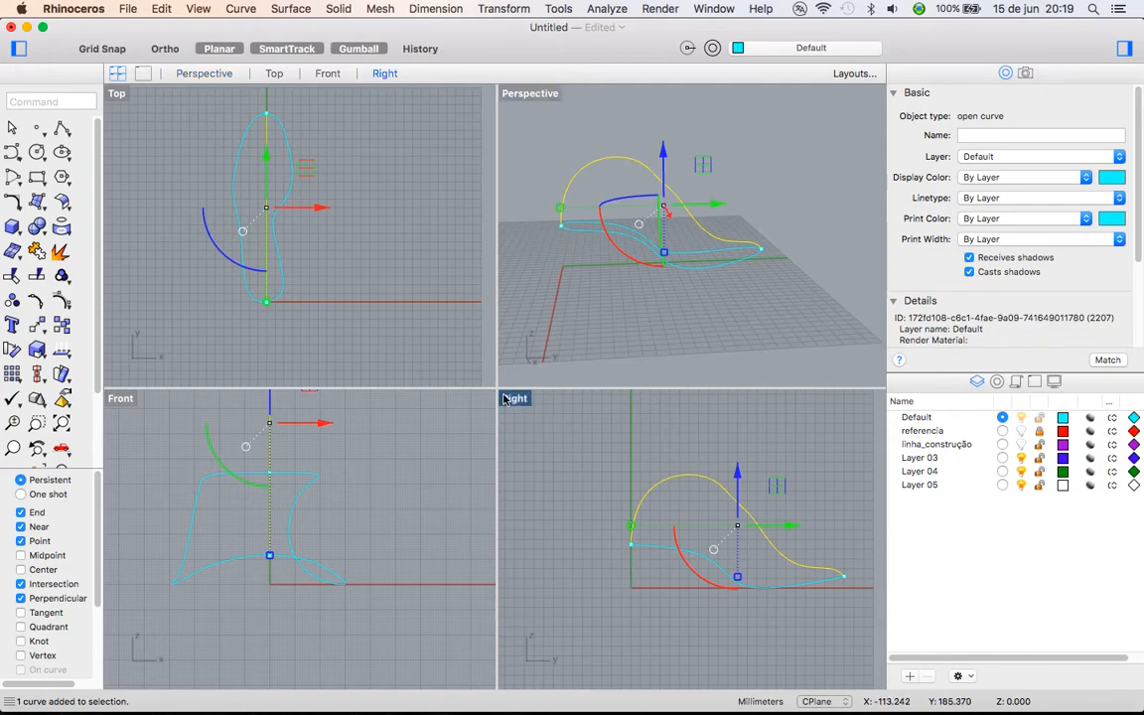
pyautogui.doubleClick(505, 399)
pyautogui.scroll(5, 523, 370)
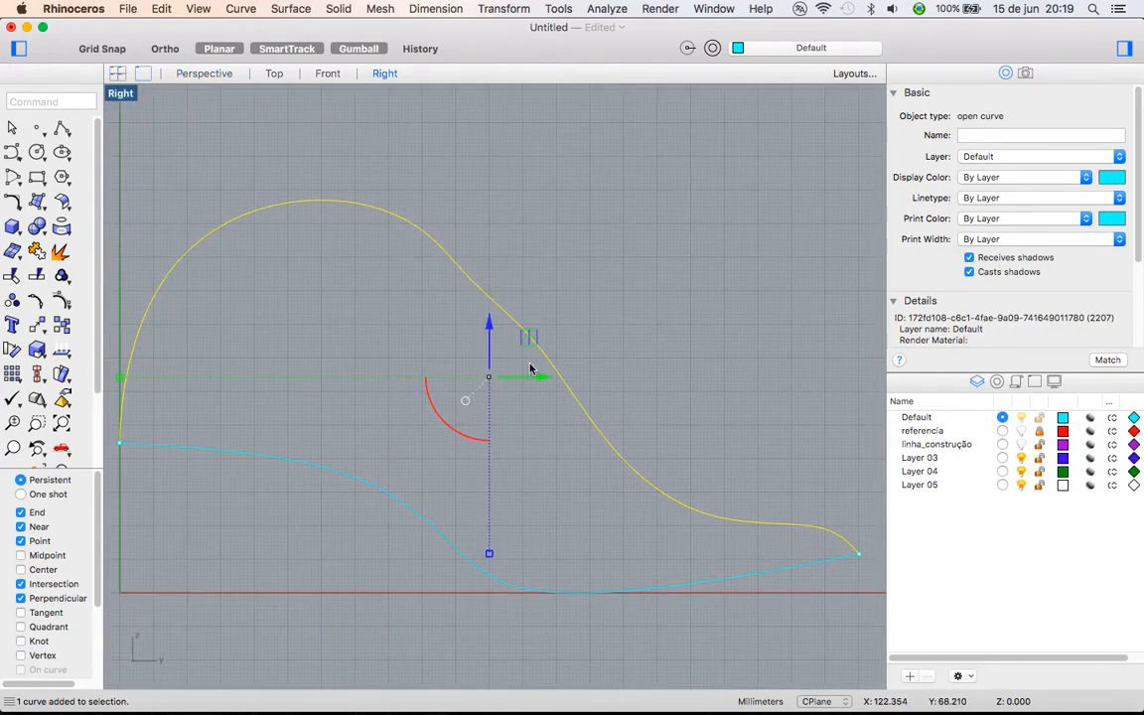
pyautogui.click(66, 276)
pyautogui.click(470, 285)
pyautogui.press('Delete')
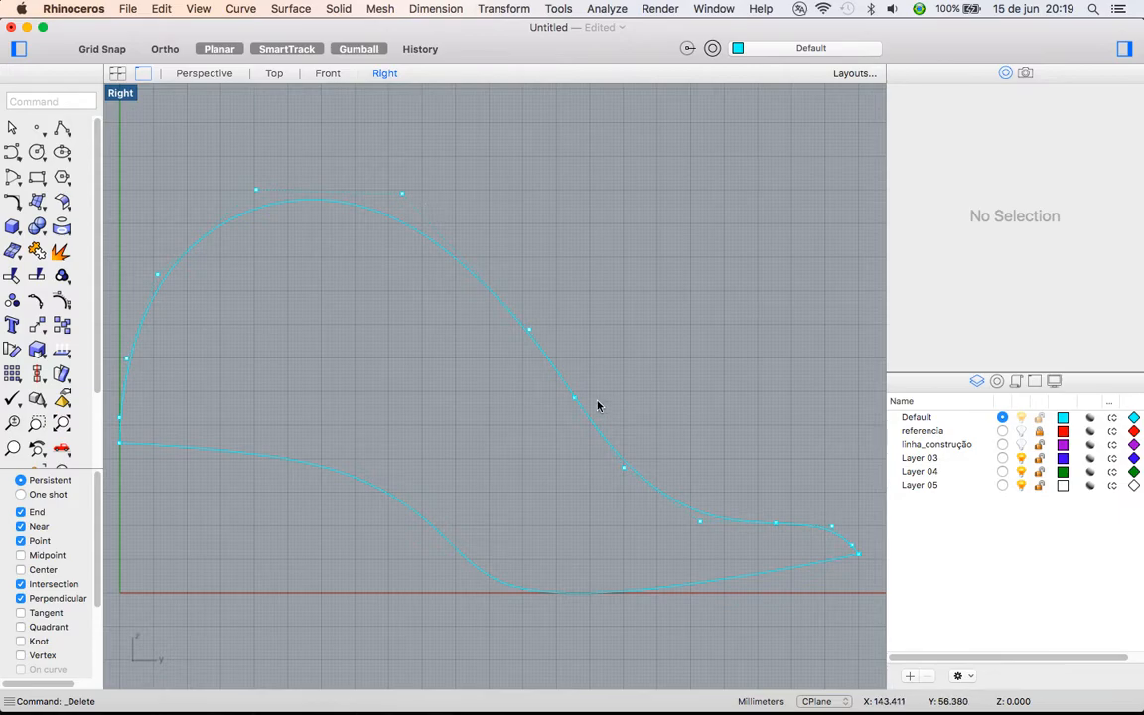
# Show the referencia layer and move the control points at the lower instep and above the last's top to fit the dashed outline
pyautogui.moveTo(762, 544); pyautogui.dragTo(637, 435, button='right')
pyautogui.click(1018, 433)
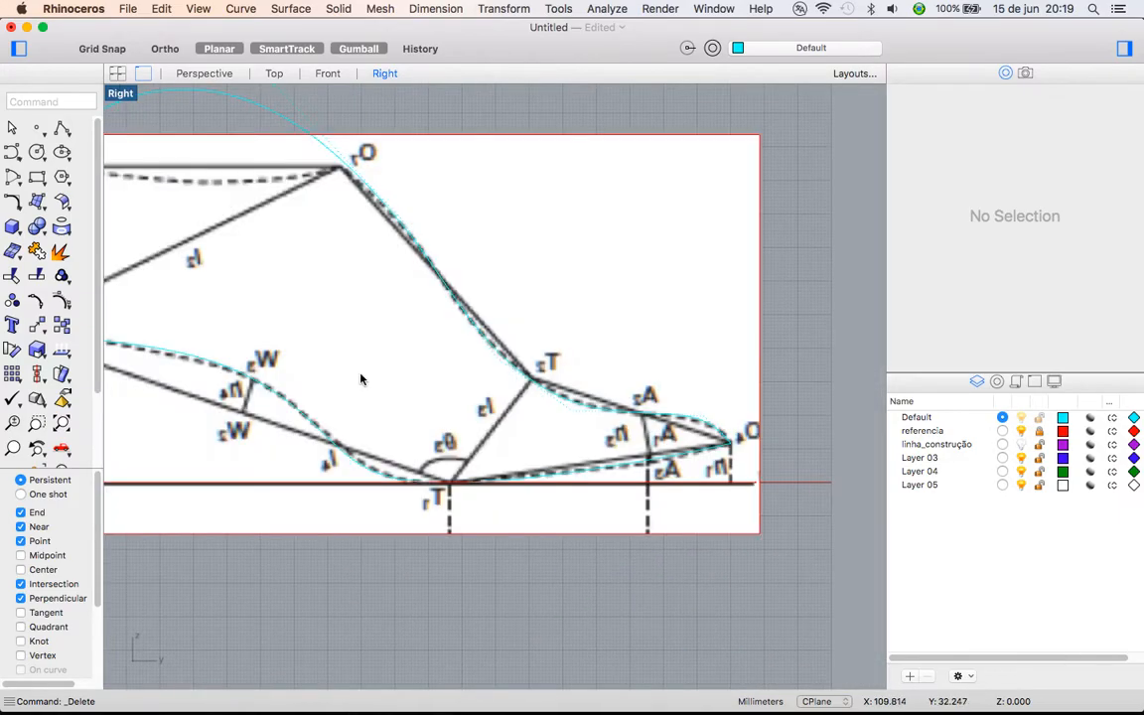
pyautogui.moveTo(358, 374); pyautogui.dragTo(406, 419, button='right')
pyautogui.click(545, 404)
pyautogui.moveTo(578, 366); pyautogui.dragTo(573, 358)
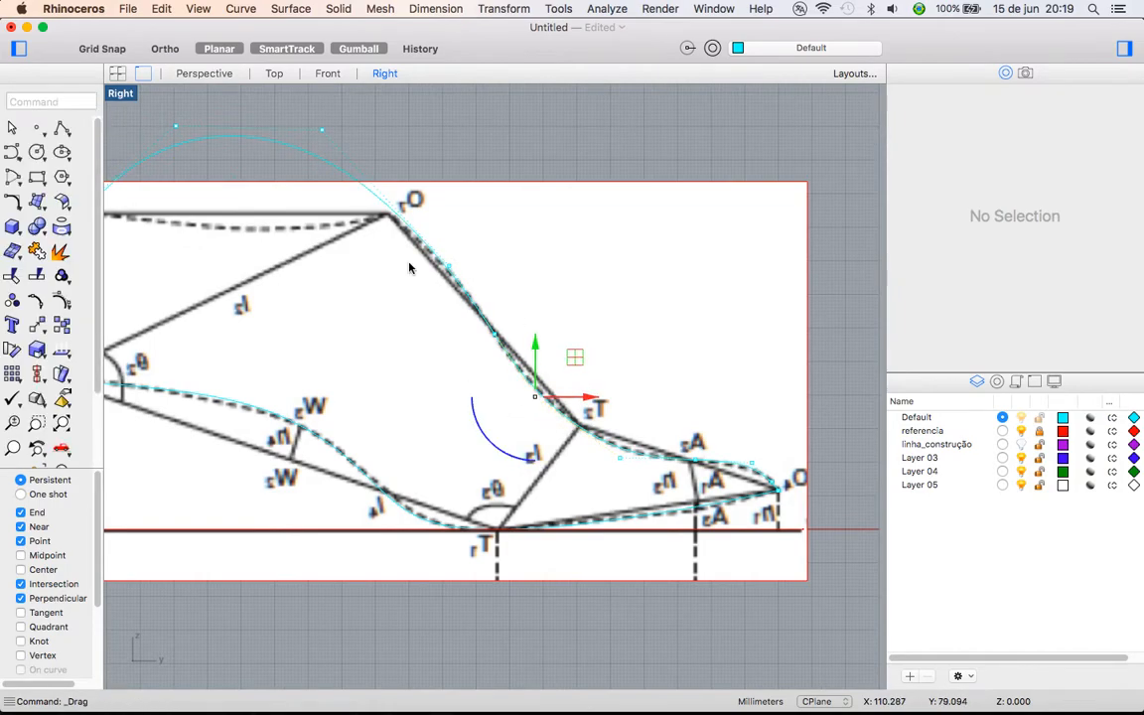
pyautogui.moveTo(413, 201); pyautogui.dragTo(481, 263, button='right')
pyautogui.click(392, 191)
pyautogui.moveTo(429, 152)
pyautogui.mouseDown()
pyautogui.moveTo(407, 157)
pyautogui.moveTo(416, 153)
pyautogui.mouseUp()
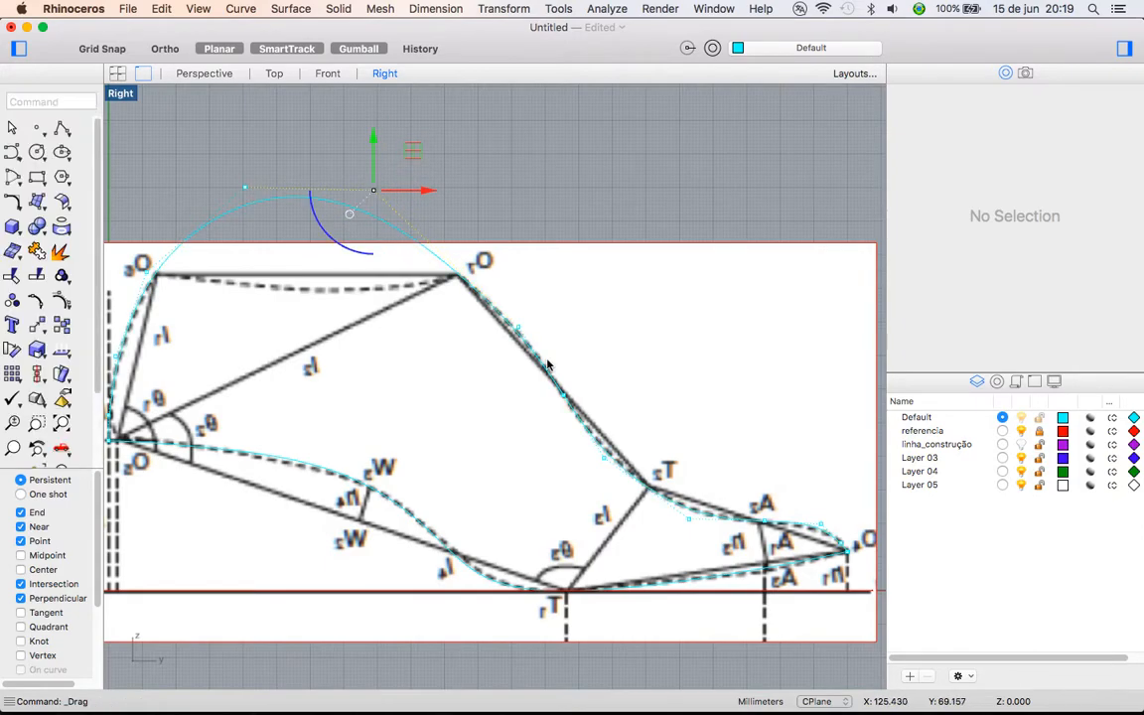
# Hide the upper curve's control points and restore the four-viewport layout
pyautogui.moveTo(237, 338); pyautogui.dragTo(437, 342, button='right')
pyautogui.moveTo(684, 293); pyautogui.dragTo(455, 206, button='right')
pyautogui.click(508, 458)
pyautogui.moveTo(318, 265); pyautogui.dragTo(548, 273, button='right')
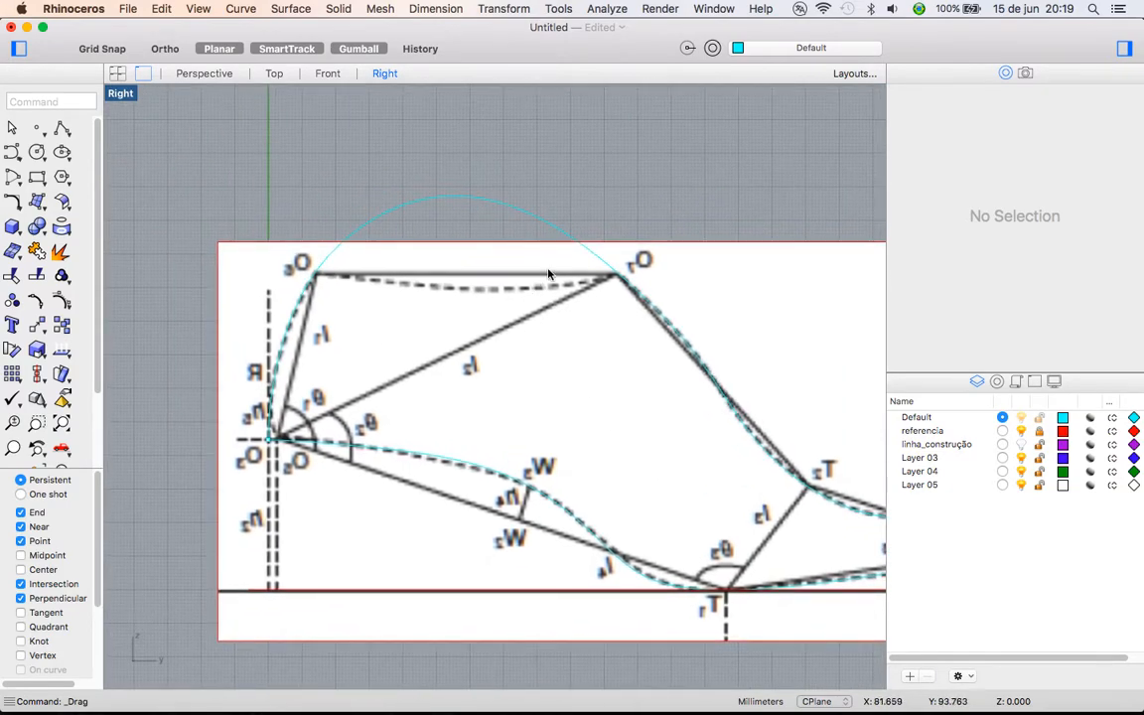
pyautogui.doubleClick(122, 94)
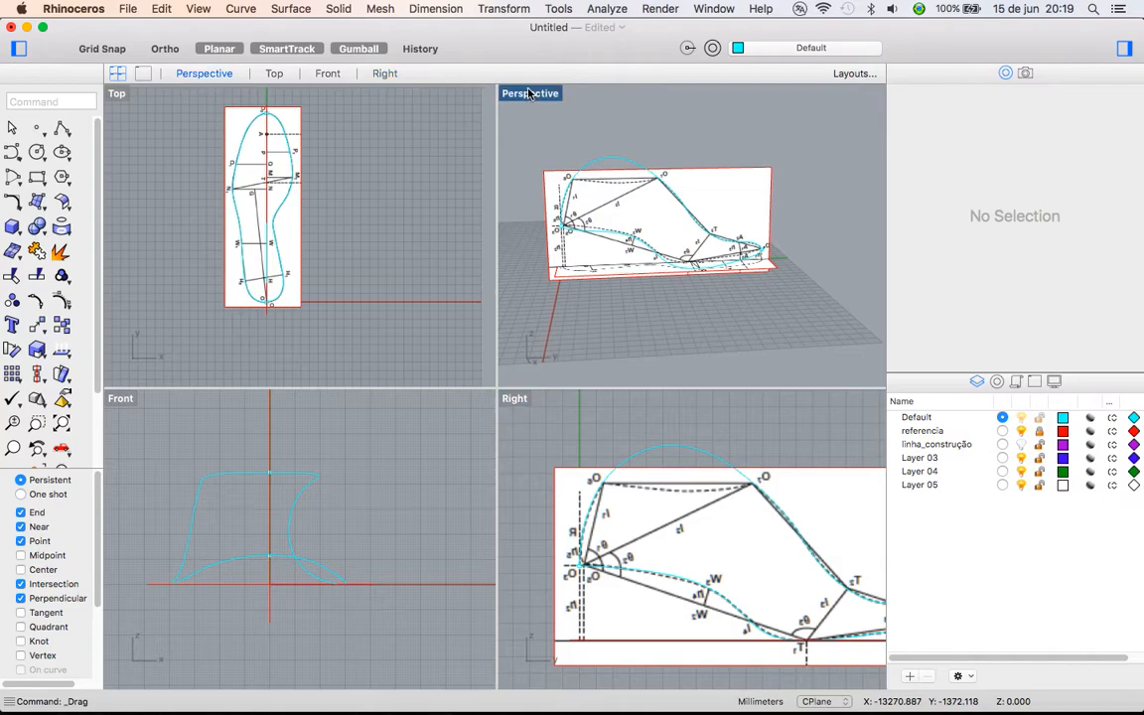
# Hide the referencia layer in an enlarged Perspective view so only the shoe curves are shown
pyautogui.doubleClick(529, 94)
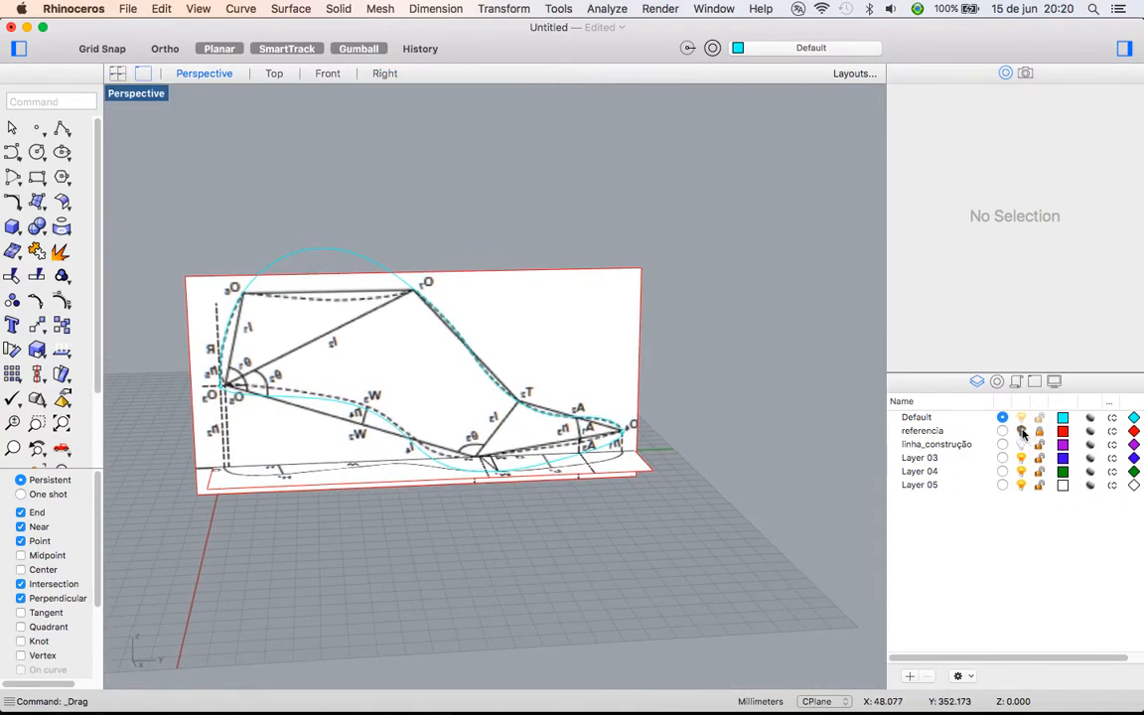
pyautogui.click(1021, 430)
pyautogui.moveTo(618, 456); pyautogui.dragTo(283, 408, button='right')
pyautogui.click(492, 403)
pyautogui.click(620, 335)
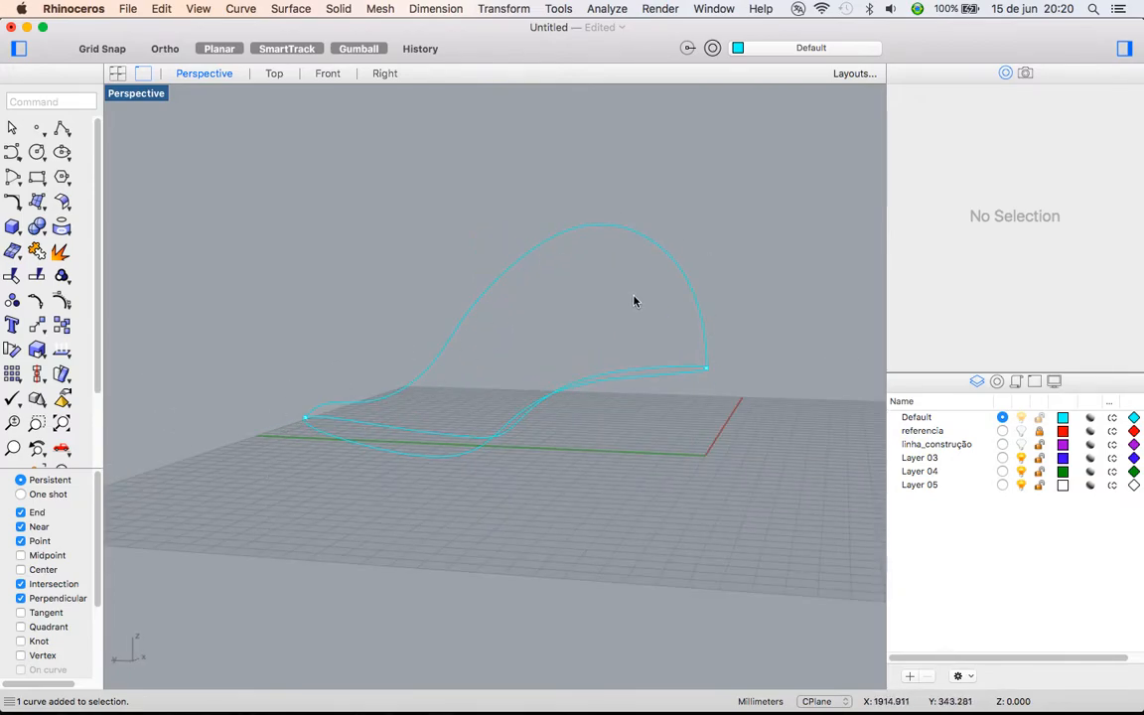
# Examine from several angles how the side profile curve and the curved sole outline meet at toe and heel
pyautogui.moveTo(605, 322); pyautogui.dragTo(704, 367, button='right')
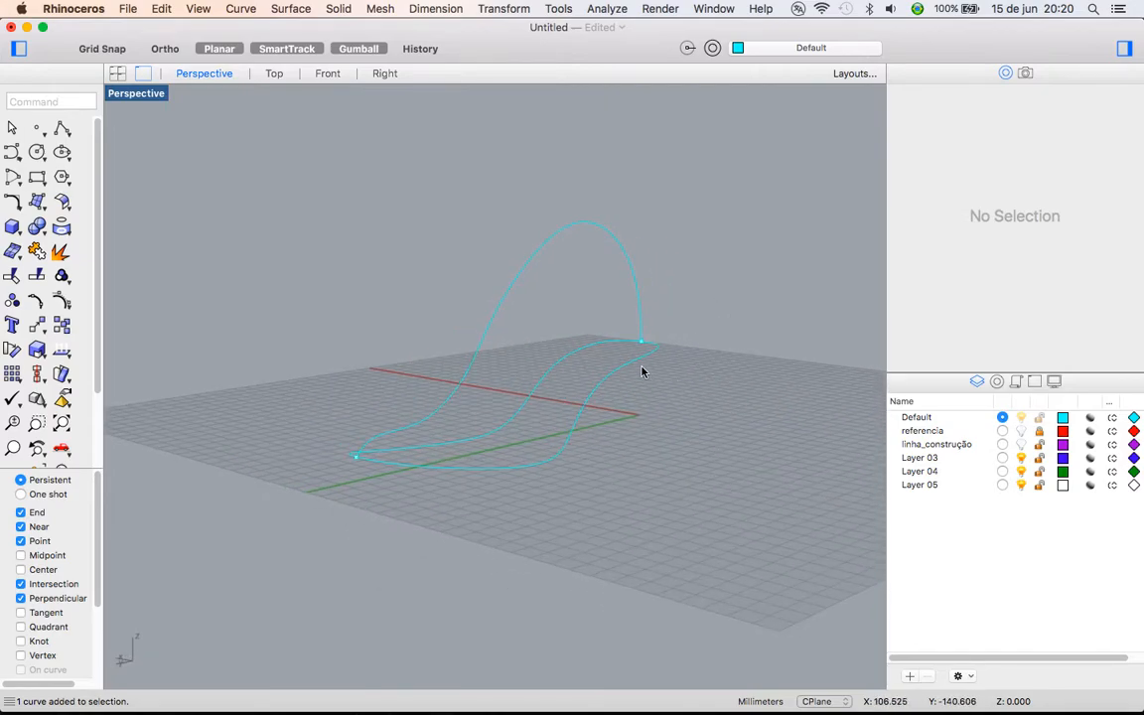
pyautogui.moveTo(639, 371); pyautogui.dragTo(534, 332, button='right')
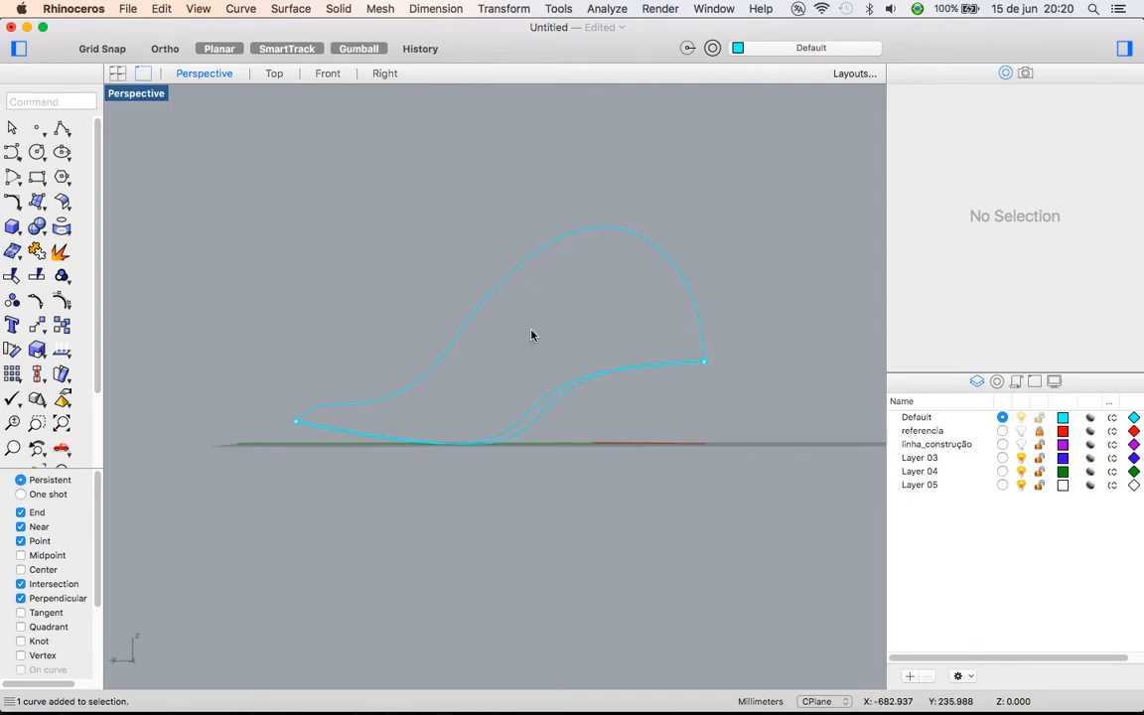
pyautogui.moveTo(533, 335); pyautogui.dragTo(584, 413, button='right')
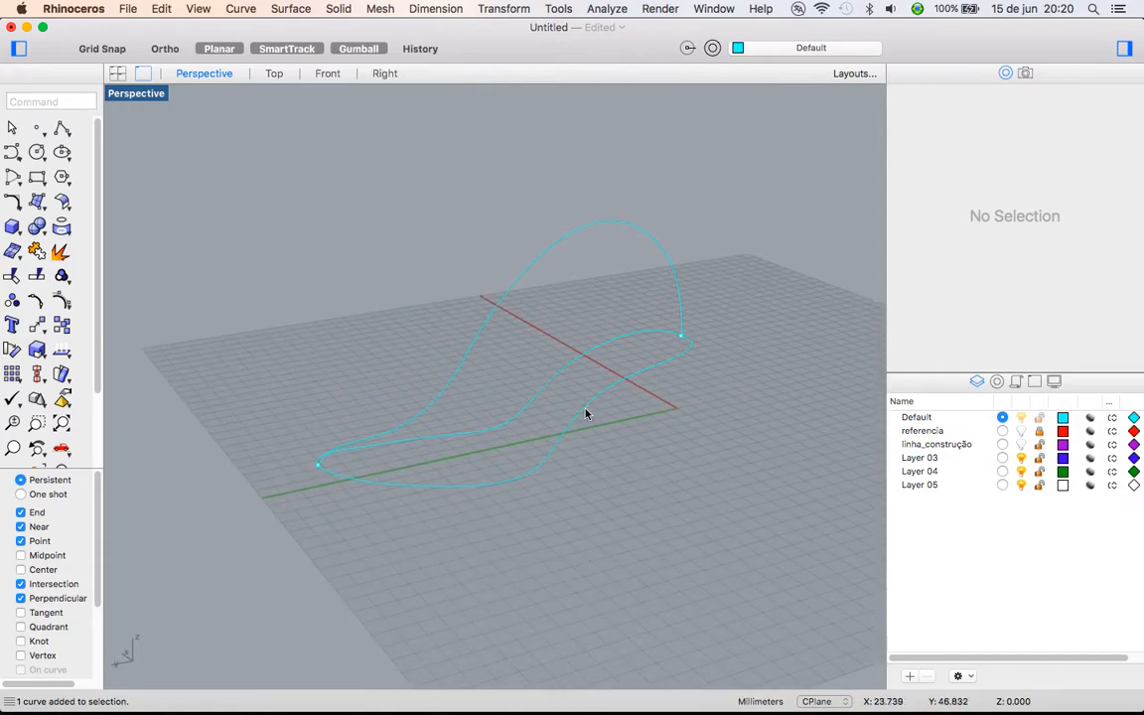
pyautogui.moveTo(484, 459); pyautogui.dragTo(281, 443, button='right')
pyautogui.moveTo(462, 470); pyautogui.dragTo(630, 407, button='right')
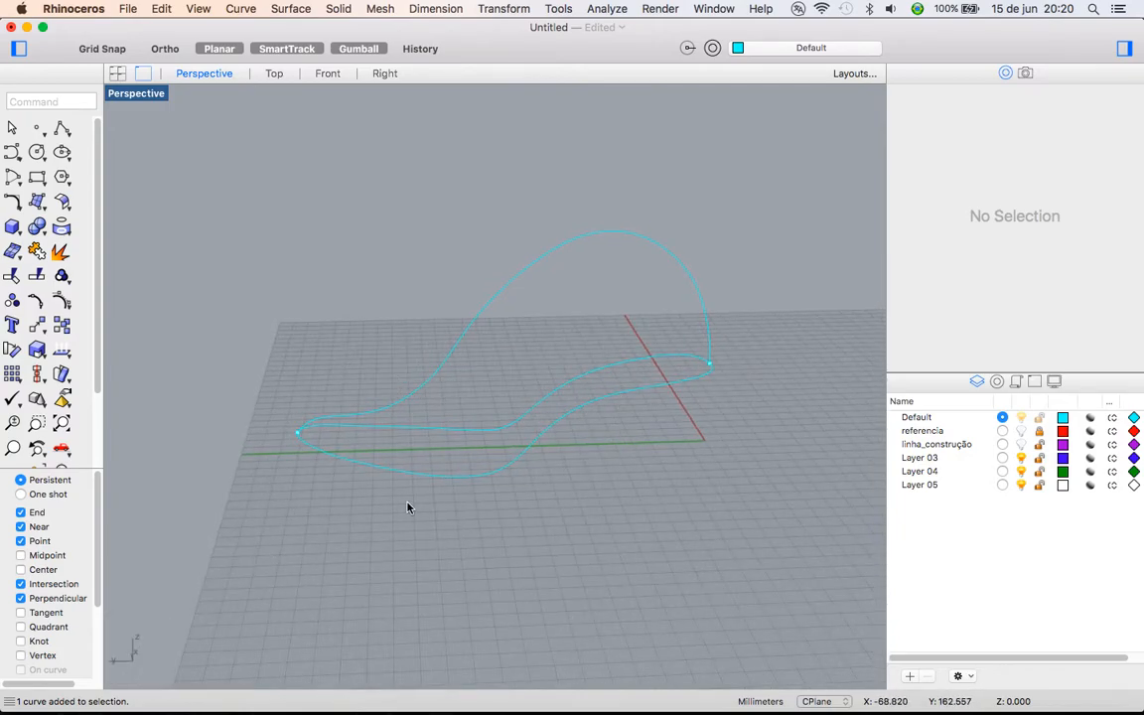
pyautogui.moveTo(594, 424); pyautogui.dragTo(574, 302, button='right')
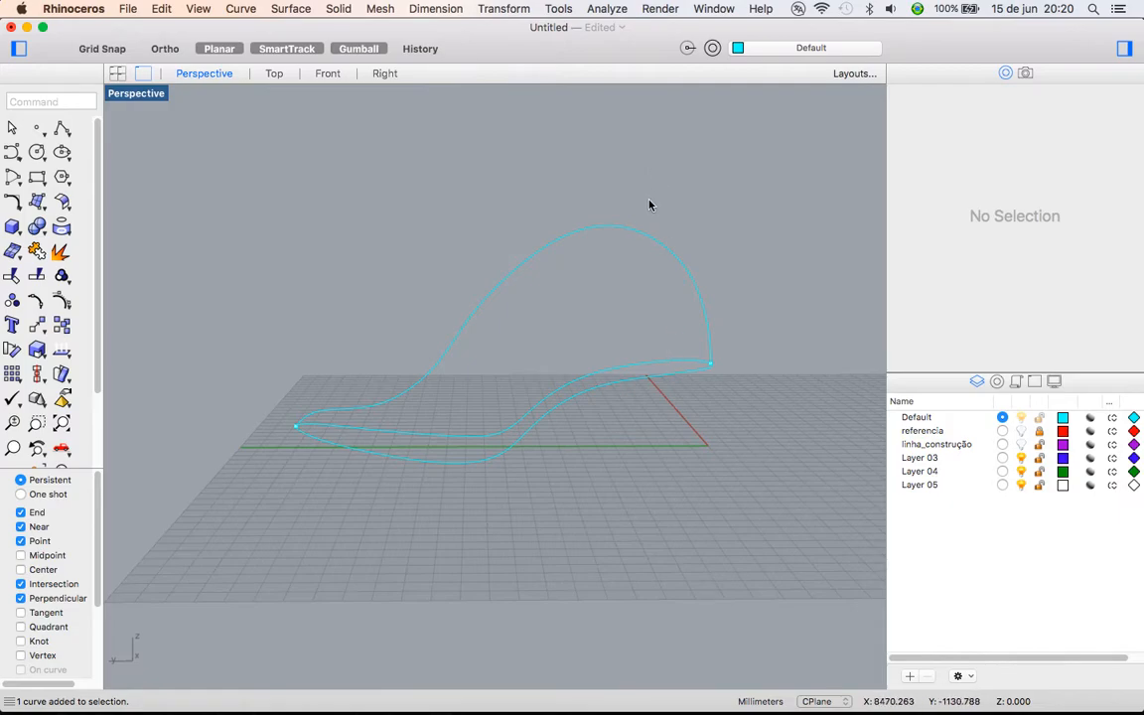
pyautogui.moveTo(650, 205); pyautogui.dragTo(600, 210, button='right')
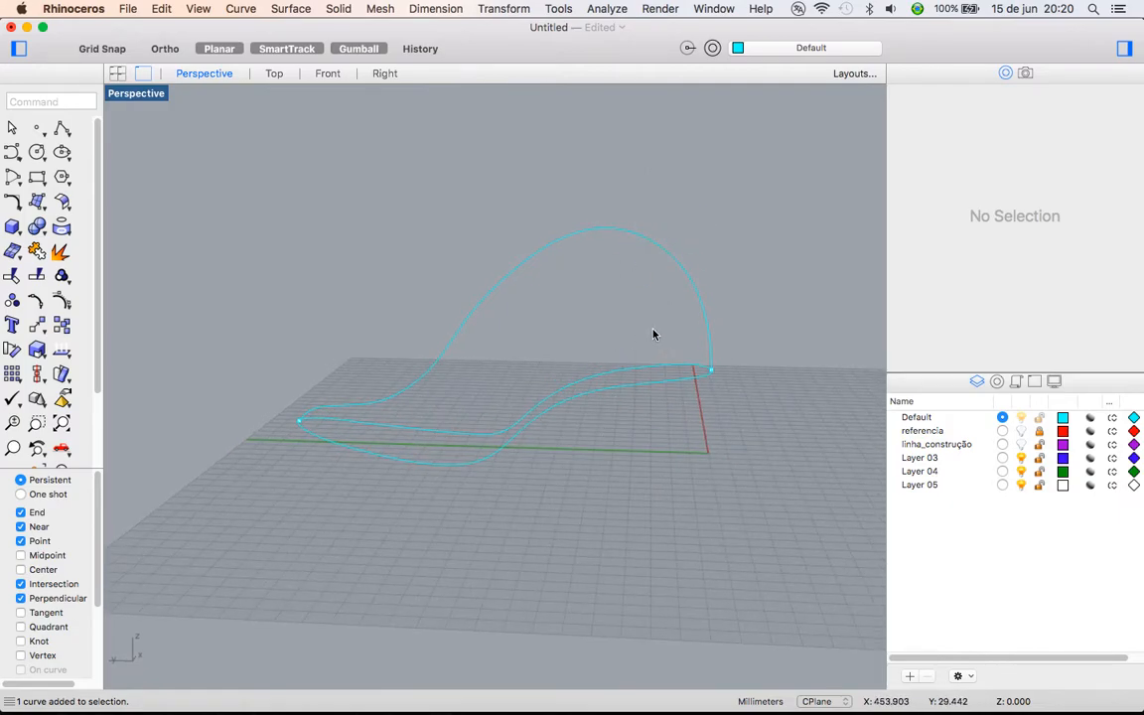
pyautogui.moveTo(610, 314); pyautogui.dragTo(486, 260, button='right')
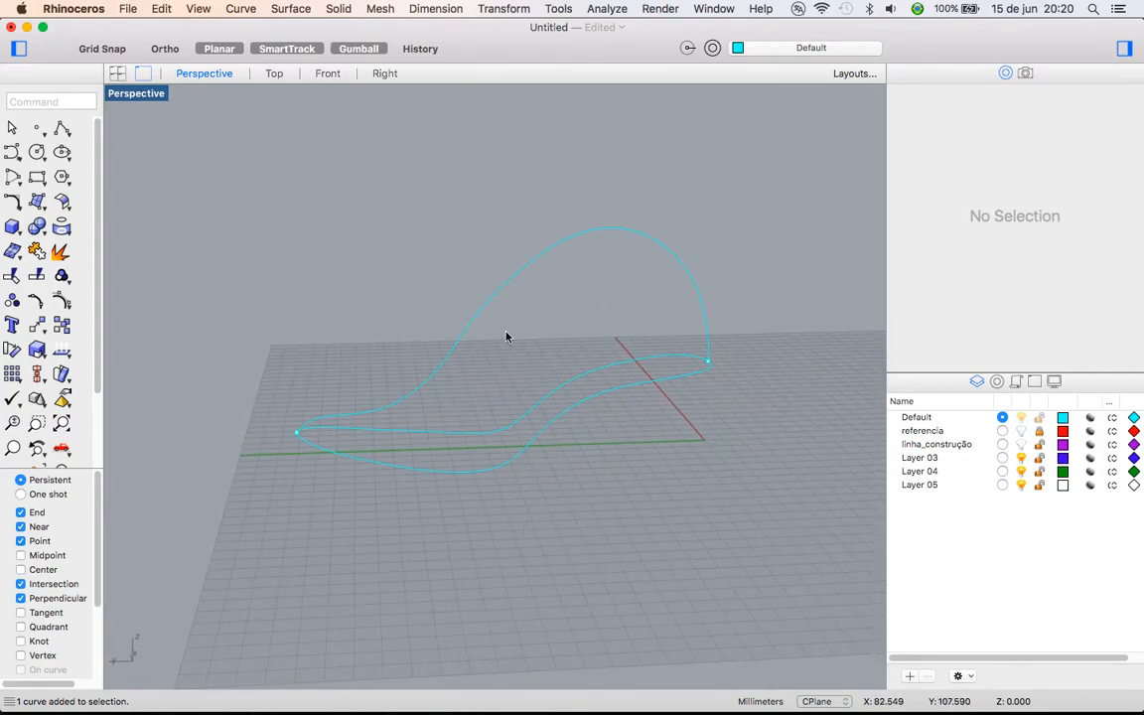
pyautogui.moveTo(494, 497)
pyautogui.mouseDown(button='right')
pyautogui.moveTo(490, 460)
pyautogui.moveTo(491, 514)
pyautogui.mouseUp(button='right')
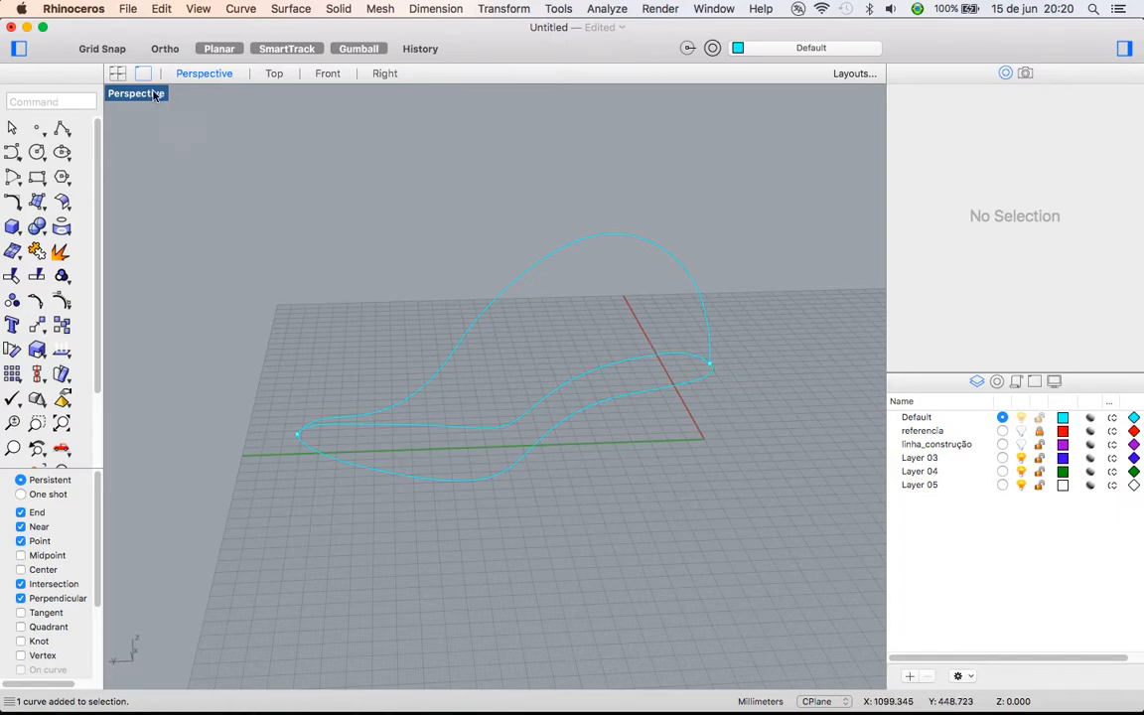
# Select the side profile and sole curves, and show the referencia layer again in an enlarged Top view
pyautogui.click(410, 405)
pyautogui.keyDown('shift'); pyautogui.click(424, 426); pyautogui.keyUp('shift')
pyautogui.doubleClick(157, 99)
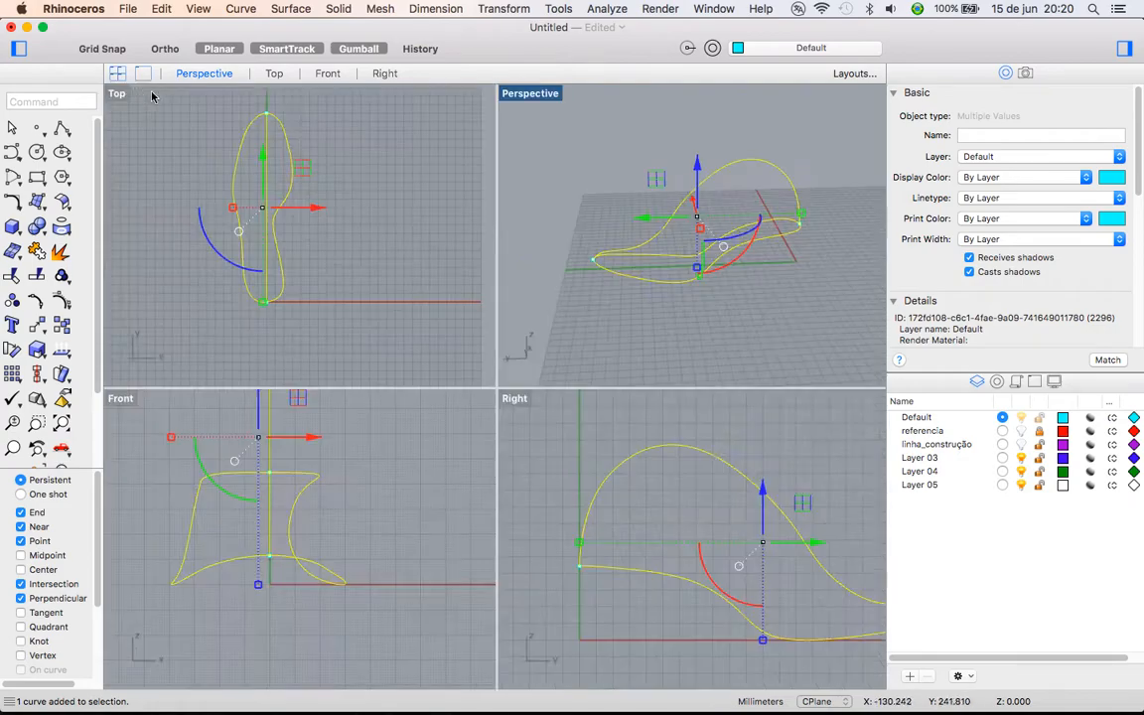
pyautogui.doubleClick(116, 92)
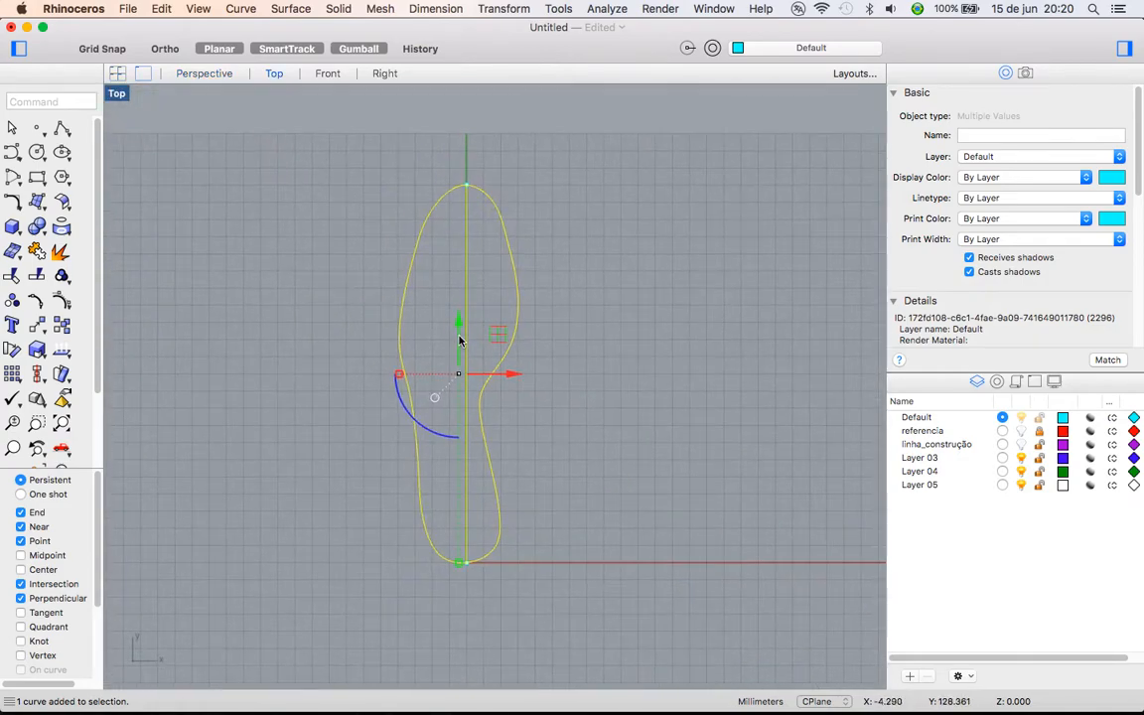
pyautogui.click(1021, 431)
pyautogui.moveTo(274, 282)
pyautogui.mouseDown(button='right')
pyautogui.moveTo(324, 296)
pyautogui.moveTo(279, 259)
pyautogui.mouseUp(button='right')
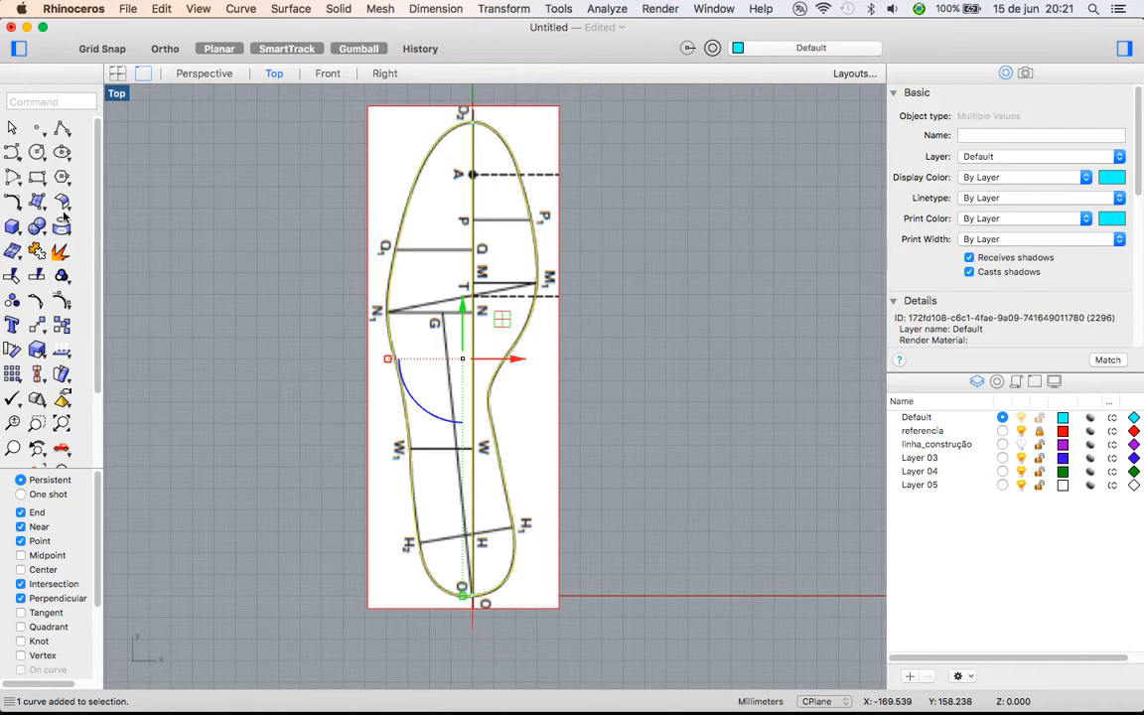
# Section the selected curves with a straight horizontal line across the forefoot, just above reference point P
pyautogui.click(65, 229)
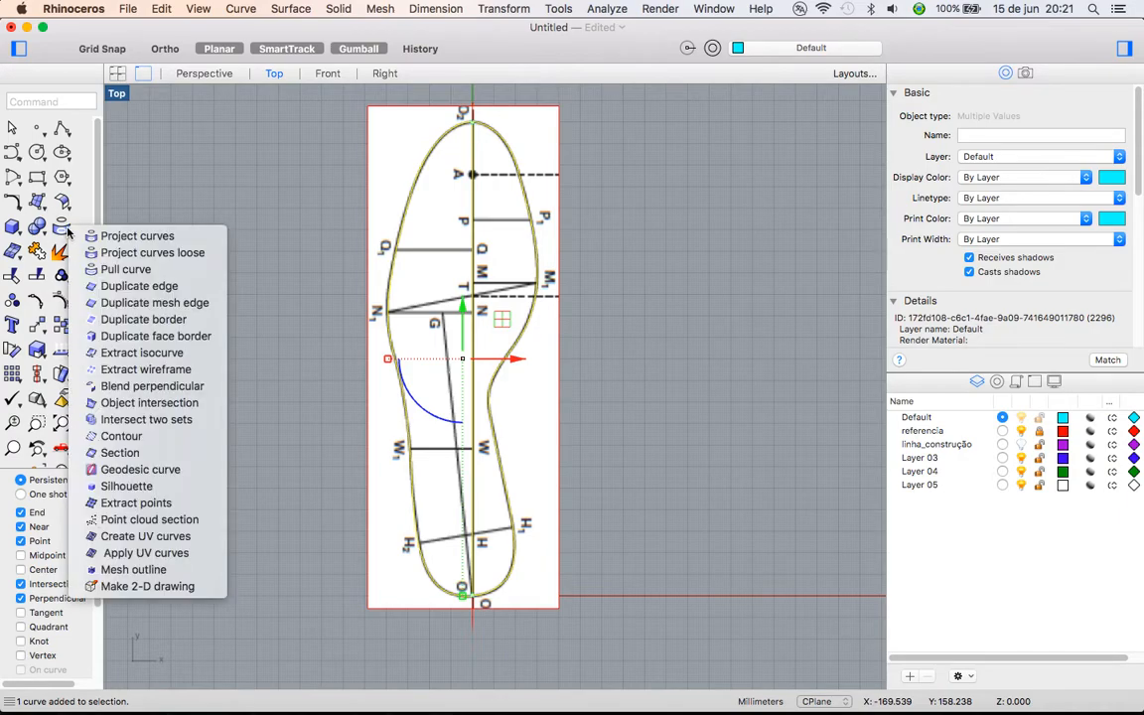
pyautogui.click(119, 455)
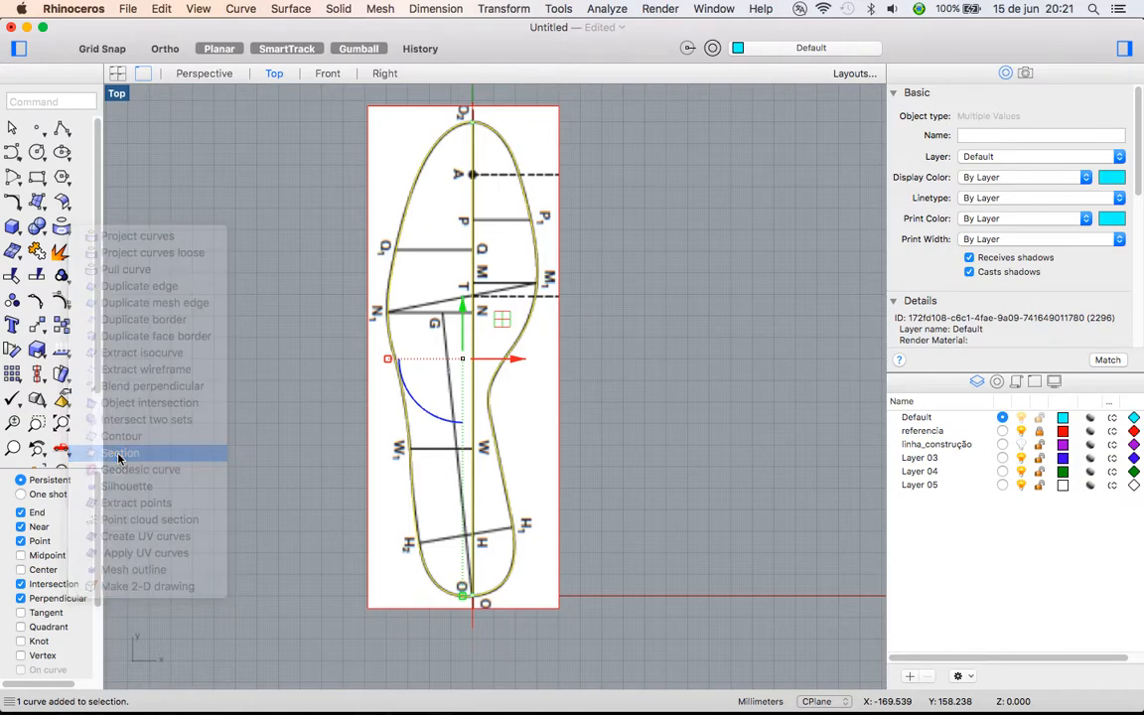
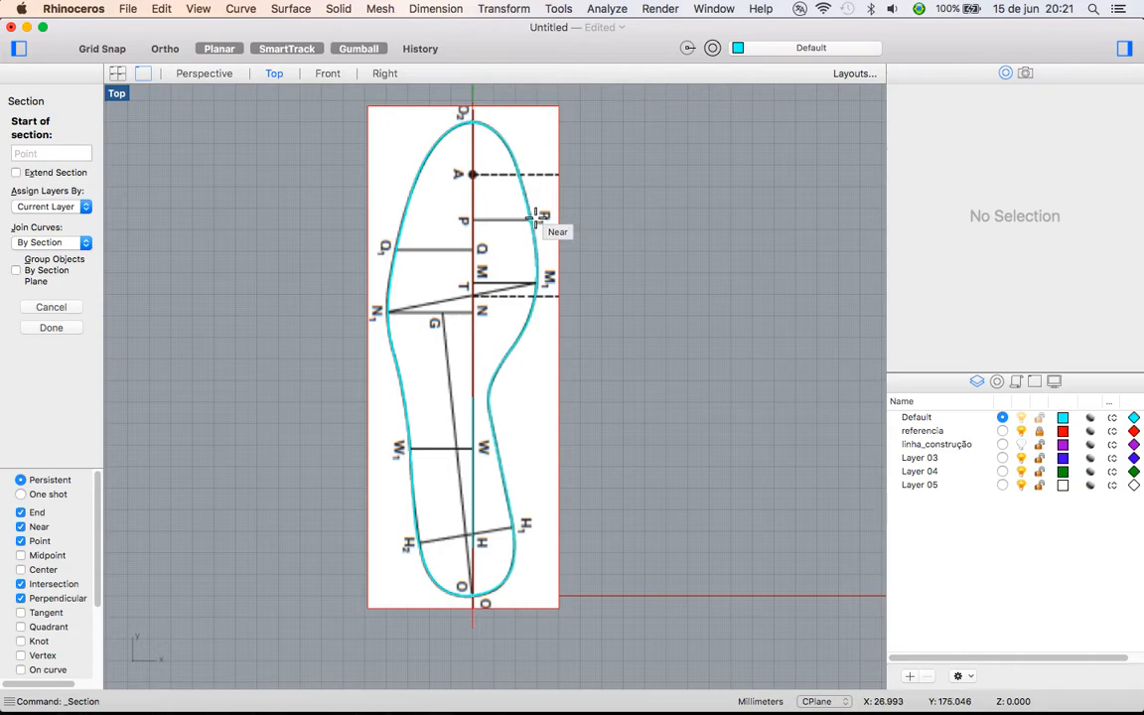
pyautogui.click(607, 214)
pyautogui.press('F8')
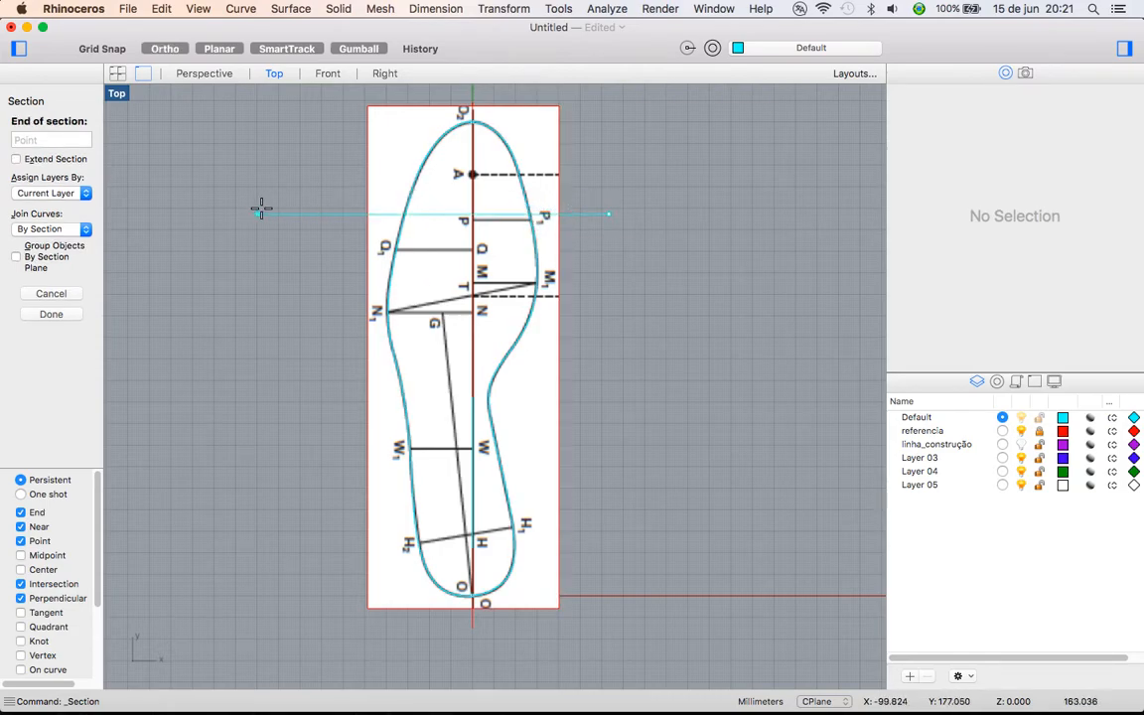
pyautogui.keyDown('shift'); pyautogui.click(313, 220); pyautogui.keyUp('shift')
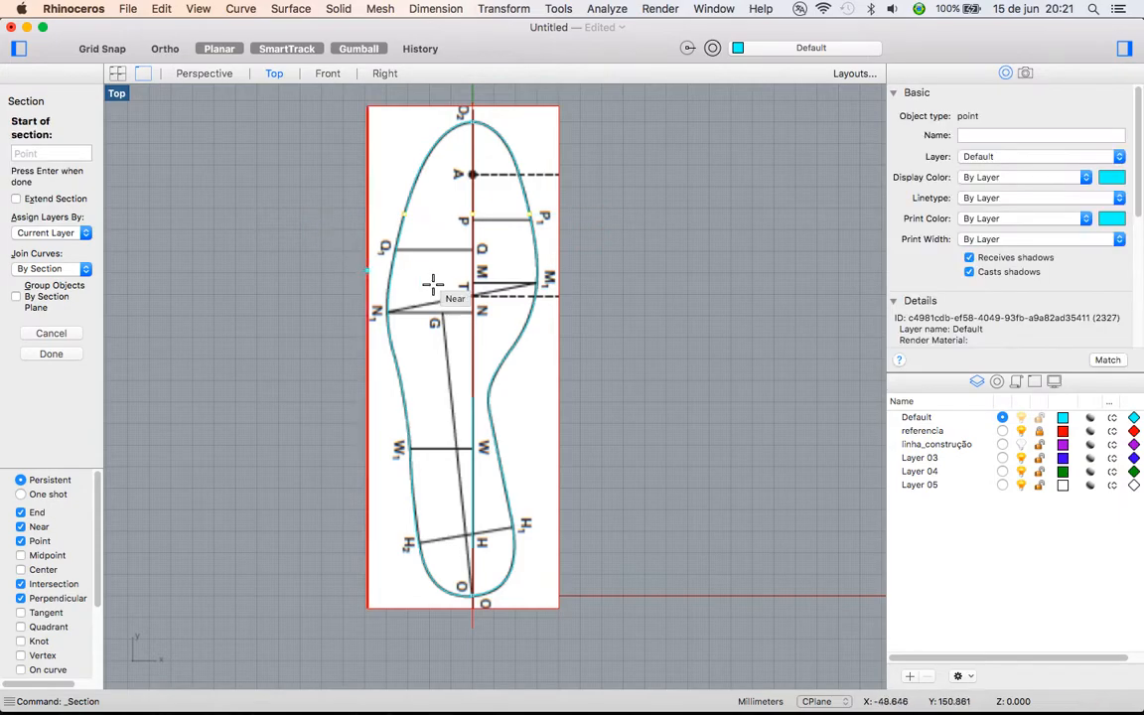
# Add two more horizontal sections, one just below reference point N and one just above H at the heel, and finish the Section command
pyautogui.click(615, 332)
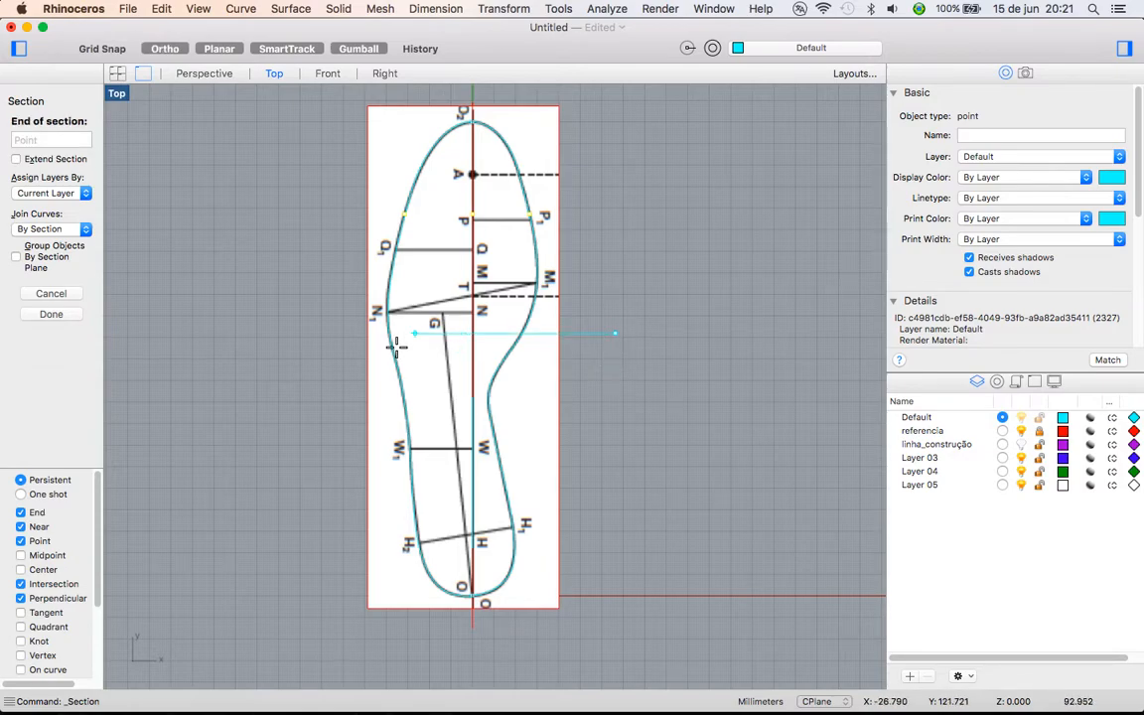
pyautogui.keyDown('shift'); pyautogui.click(282, 326); pyautogui.keyUp('shift')
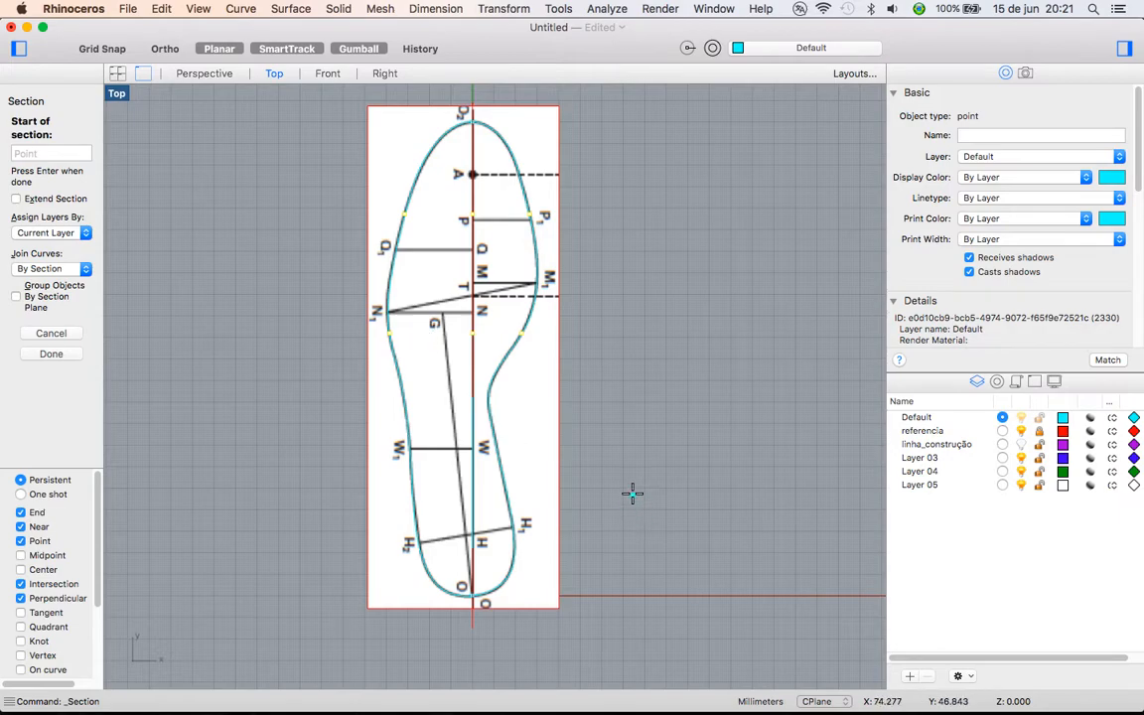
pyautogui.scroll(-2, 631, 491)
pyautogui.hscroll(-2, 632, 491)
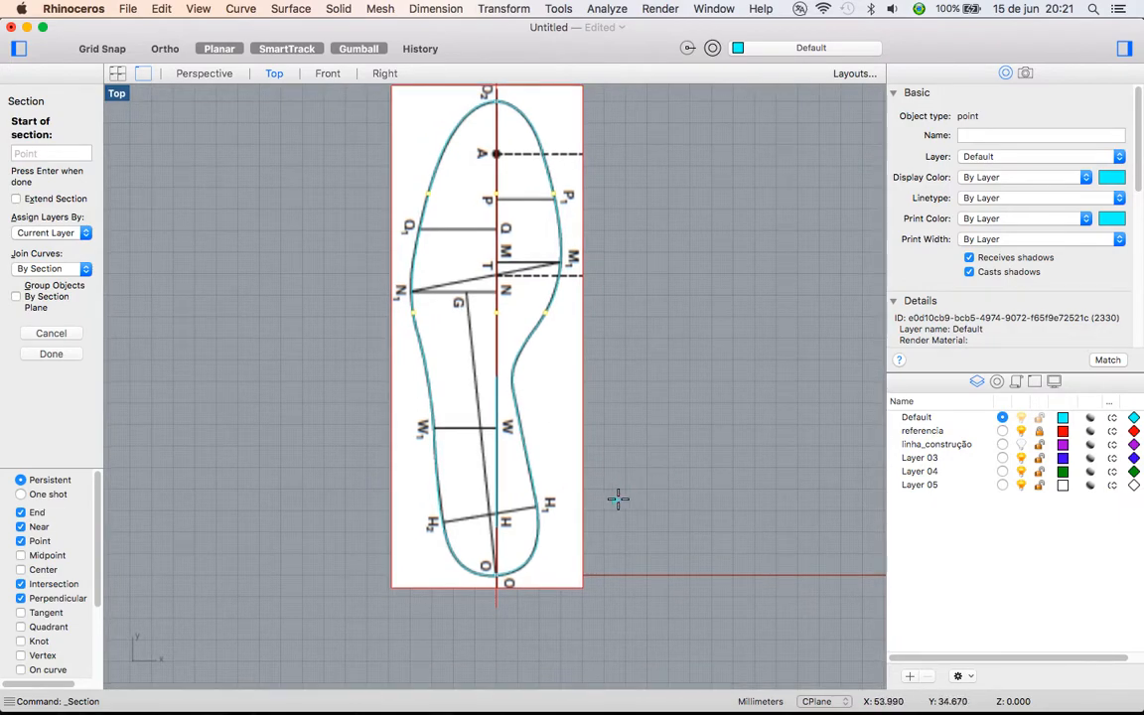
pyautogui.click(631, 498)
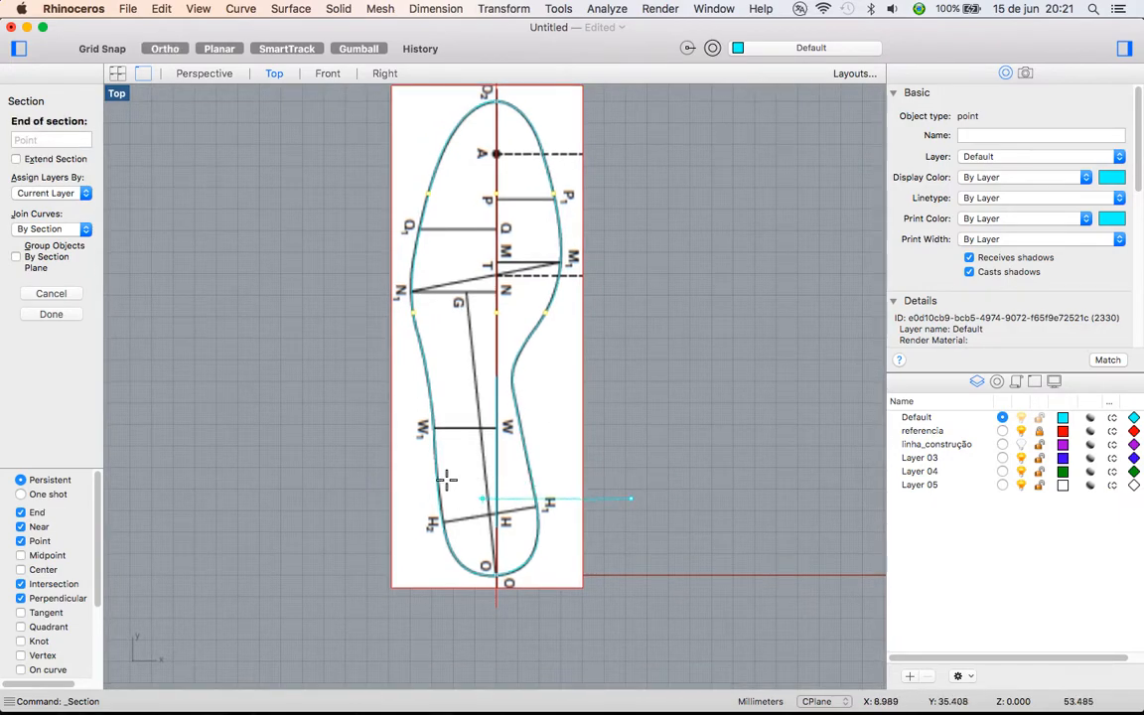
pyautogui.keyDown('shift'); pyautogui.click(318, 499); pyautogui.keyUp('shift')
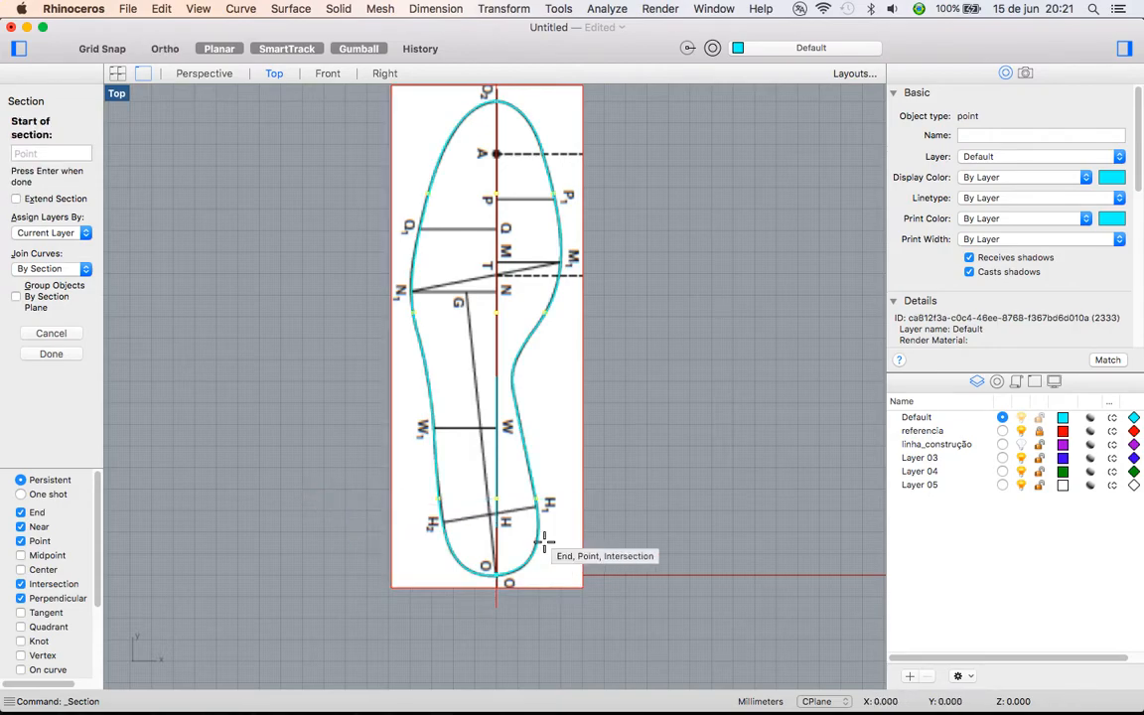
pyautogui.press('Return')
# Hide the referencia layer in an enlarged Perspective view and deselect the new section points
pyautogui.doubleClick(116, 93)
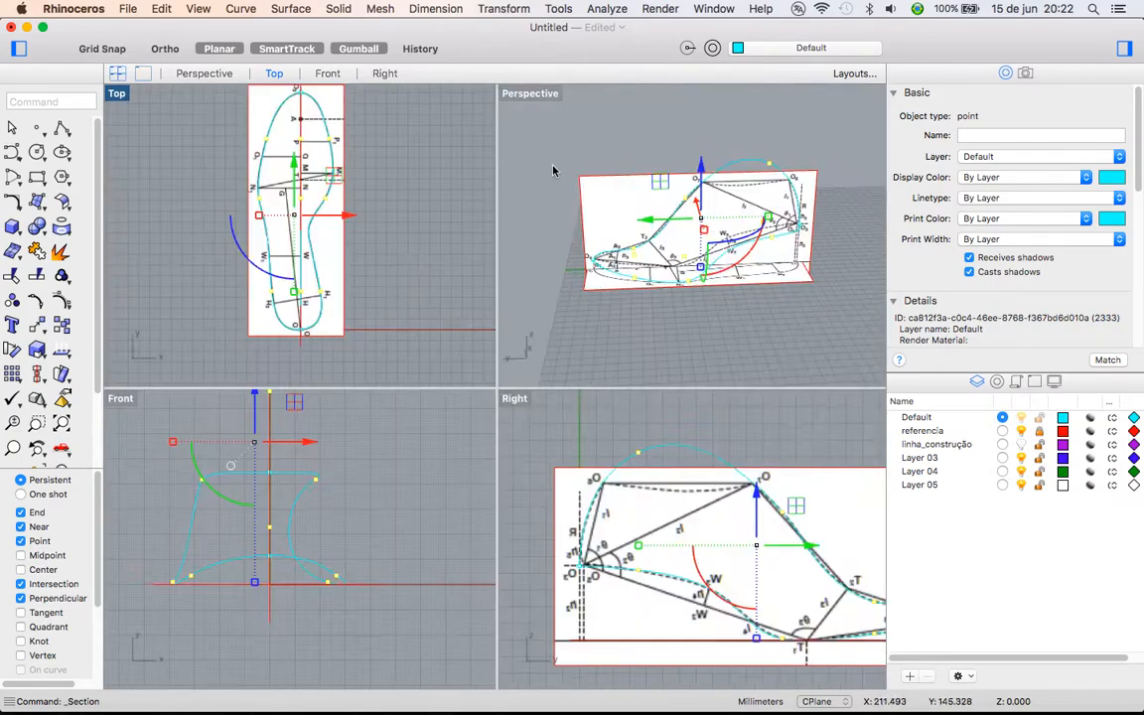
pyautogui.doubleClick(529, 93)
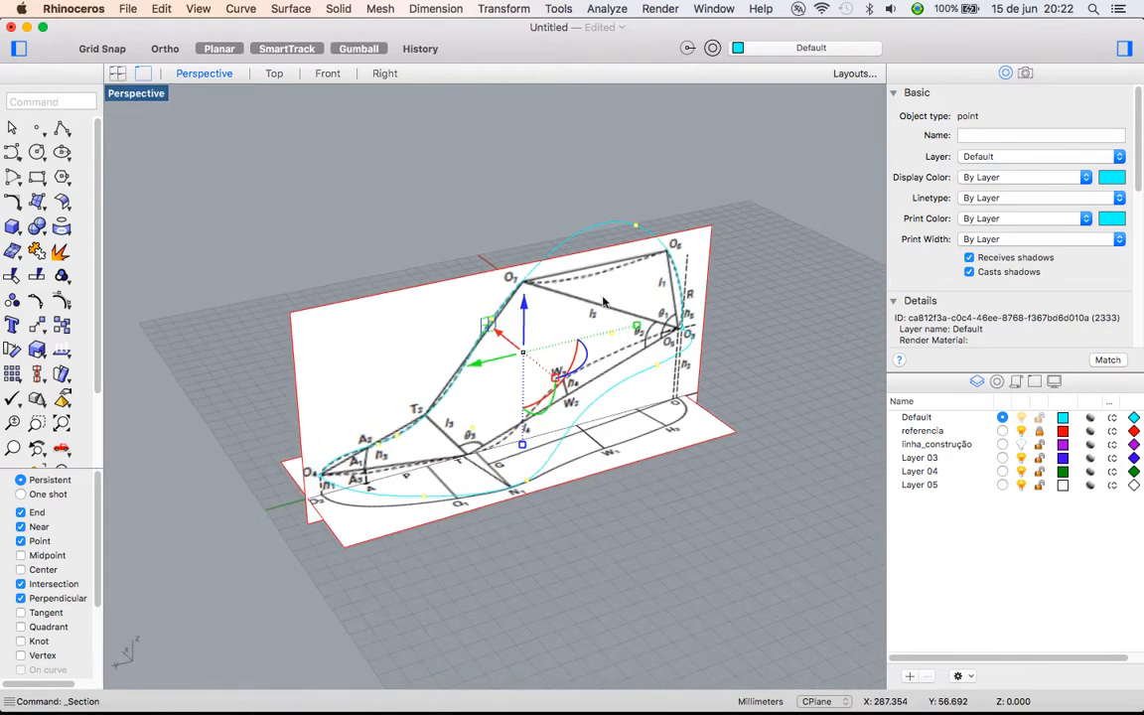
pyautogui.click(1022, 431)
pyautogui.click(583, 498)
pyautogui.moveTo(586, 500); pyautogui.dragTo(542, 421, button='right')
pyautogui.moveTo(416, 414); pyautogui.dragTo(559, 450, button='right')
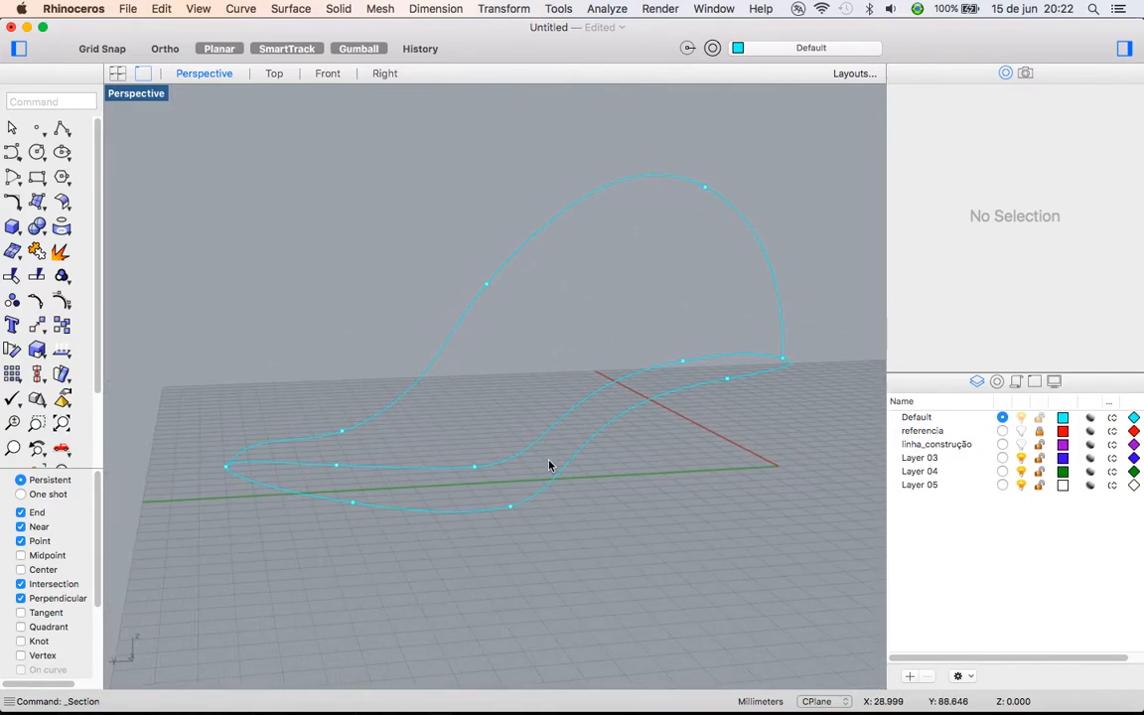
# Draw a start, end, point-on-arc arc between the two forefoot section points on the sole, passing through the forefoot point on the profile curve
pyautogui.moveTo(556, 439); pyautogui.dragTo(572, 429, button='right')
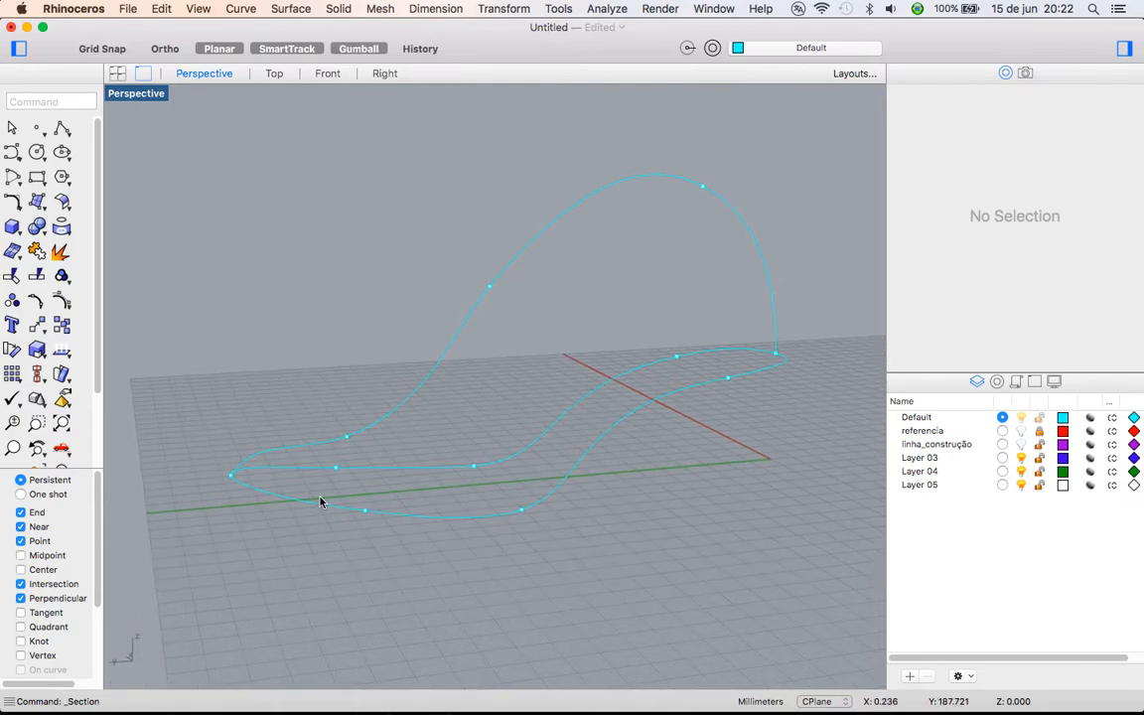
pyautogui.moveTo(320, 503); pyautogui.dragTo(638, 452, button='right')
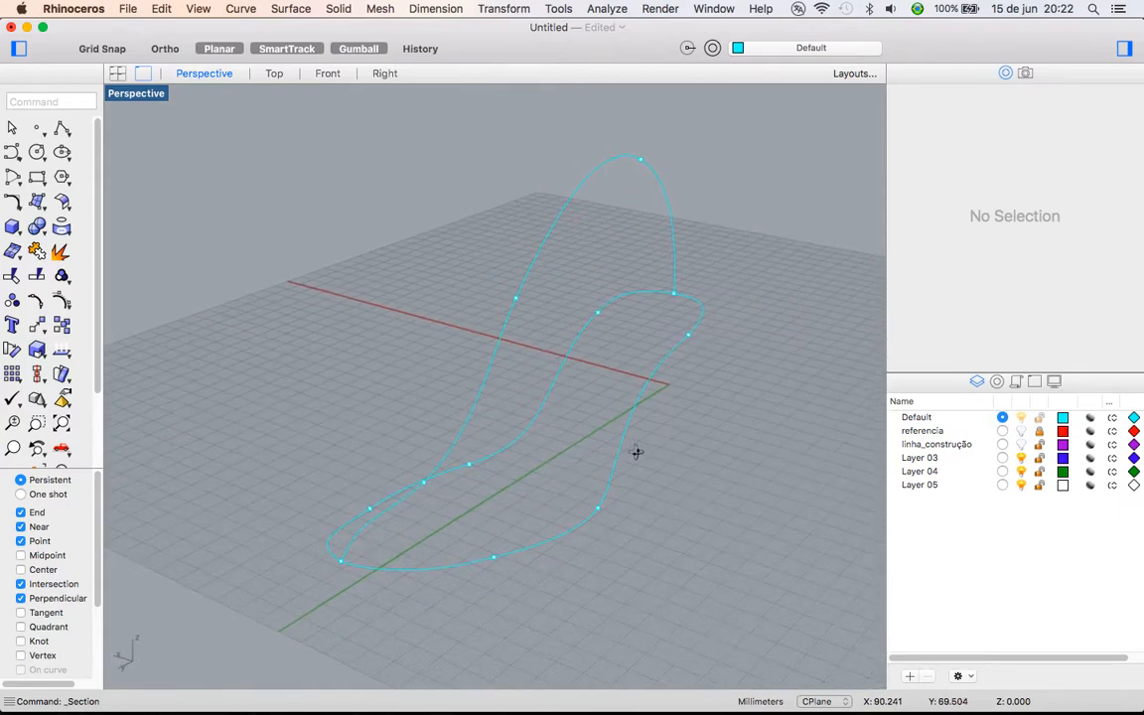
pyautogui.moveTo(466, 520); pyautogui.dragTo(438, 500, button='right')
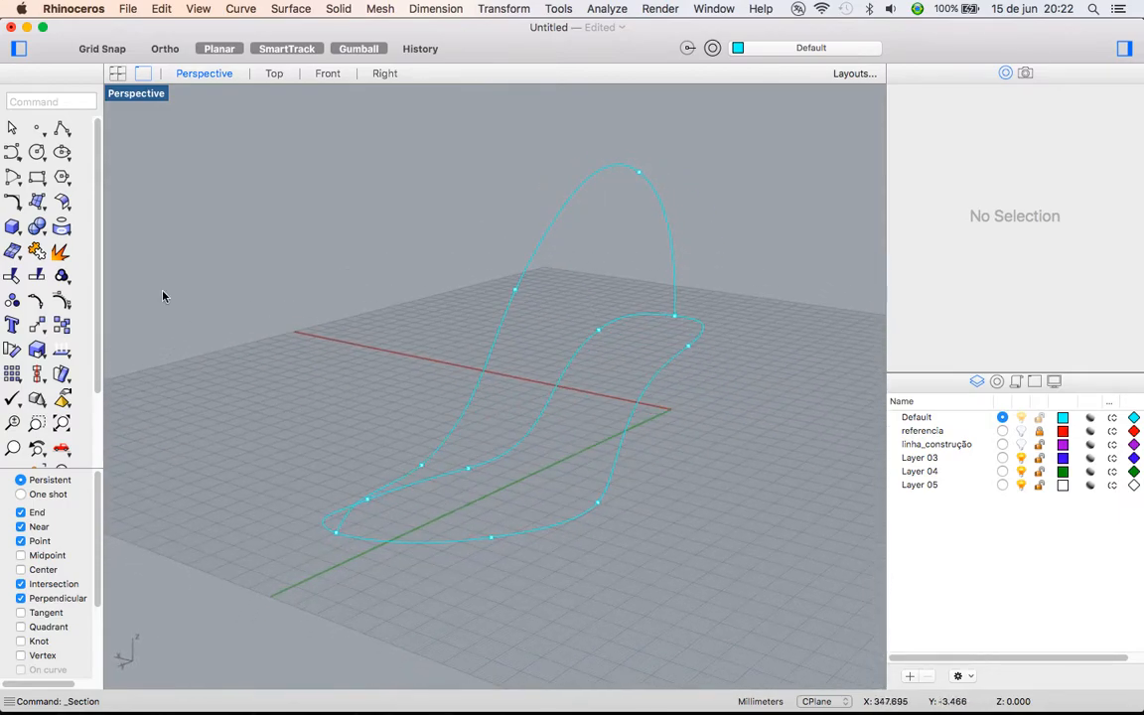
pyautogui.click(18, 160)
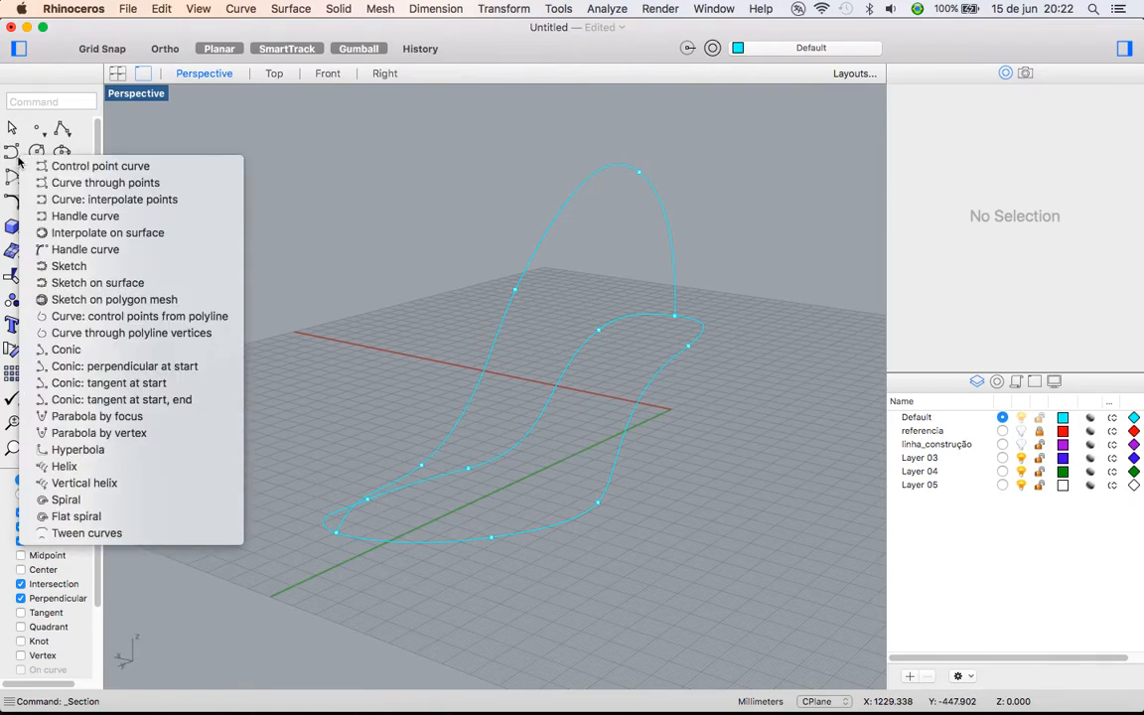
pyautogui.click(13, 180)
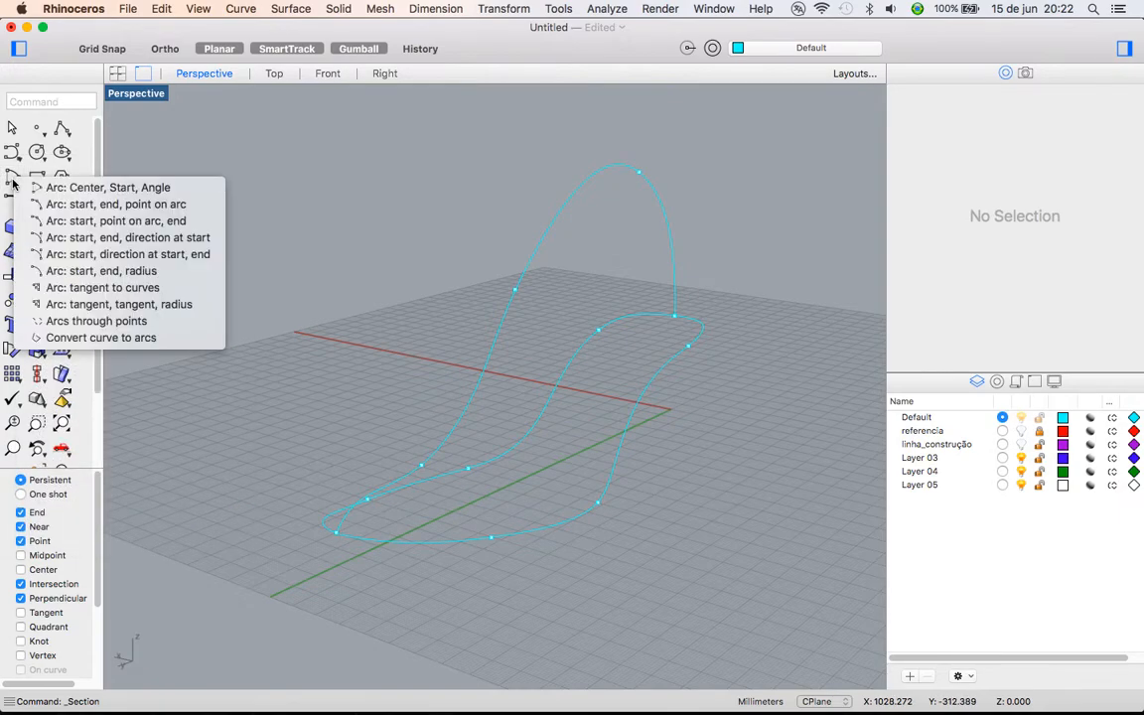
pyautogui.click(85, 205)
pyautogui.moveTo(457, 398); pyautogui.dragTo(485, 456, button='right')
pyautogui.scroll(-5, 85, 537)
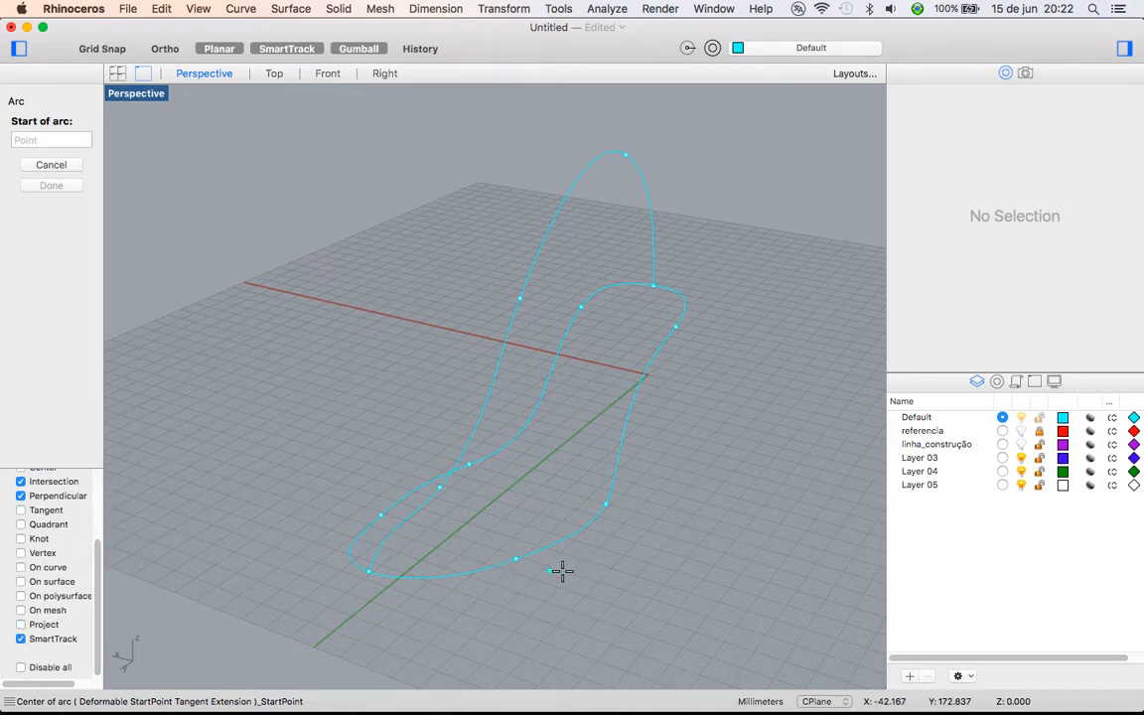
pyautogui.keyDown('ctrl'); pyautogui.moveTo(520, 562); pyautogui.dragTo(524, 495, button='right'); pyautogui.keyUp('ctrl')
pyautogui.keyDown('shift'); pyautogui.moveTo(525, 495); pyautogui.dragTo(621, 473, button='right'); pyautogui.keyUp('shift')
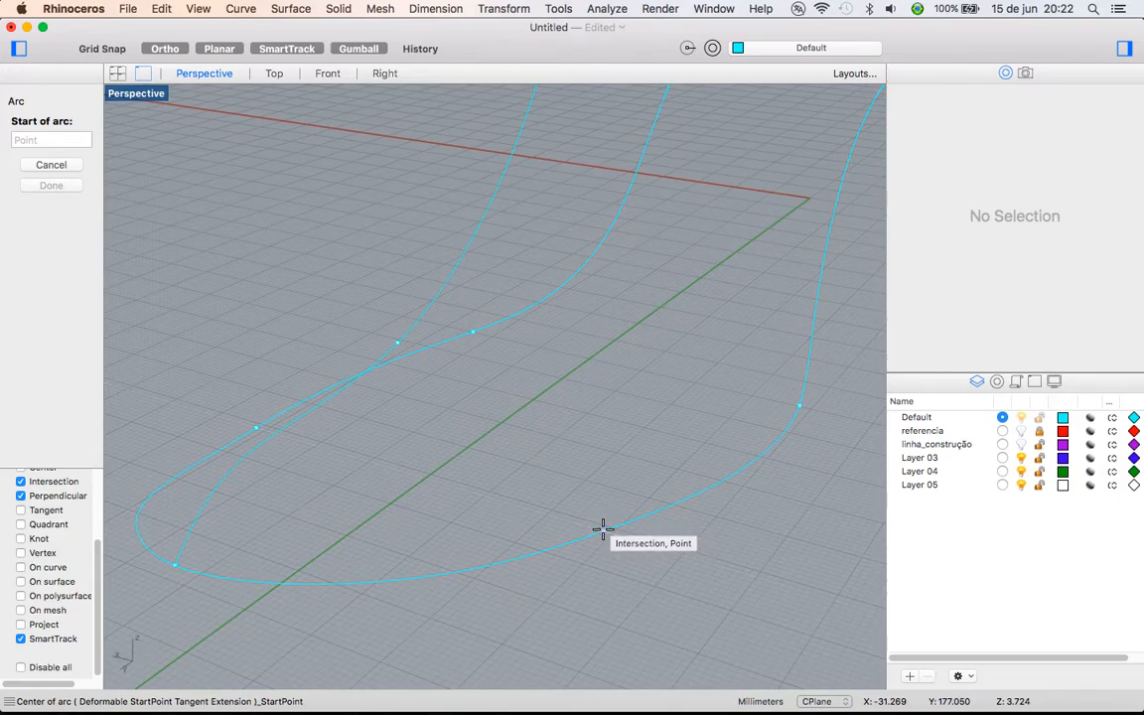
pyautogui.click(603, 529)
pyautogui.click(255, 432)
pyautogui.click(395, 347)
# Draw a second arc between the two mid-foot section points on the sole, passing through the matching point on the profile curve
pyautogui.moveTo(395, 347); pyautogui.dragTo(612, 597, button='right')
pyautogui.press('Return')
pyautogui.click(605, 538)
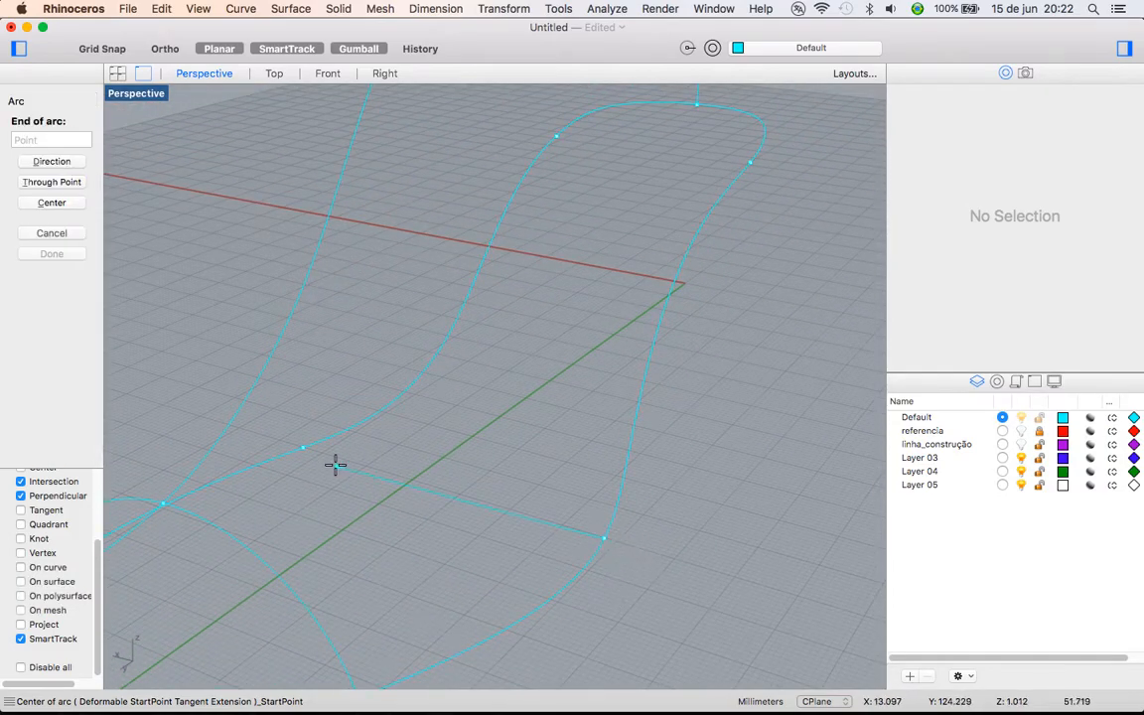
pyautogui.click(310, 449)
pyautogui.moveTo(363, 413); pyautogui.dragTo(594, 393, button='right')
pyautogui.click(392, 152)
# Draw a third arc between the two heel section points on the sole, passing through the upper ankle point on the profile curve
pyautogui.press('Return')
pyautogui.click(594, 393)
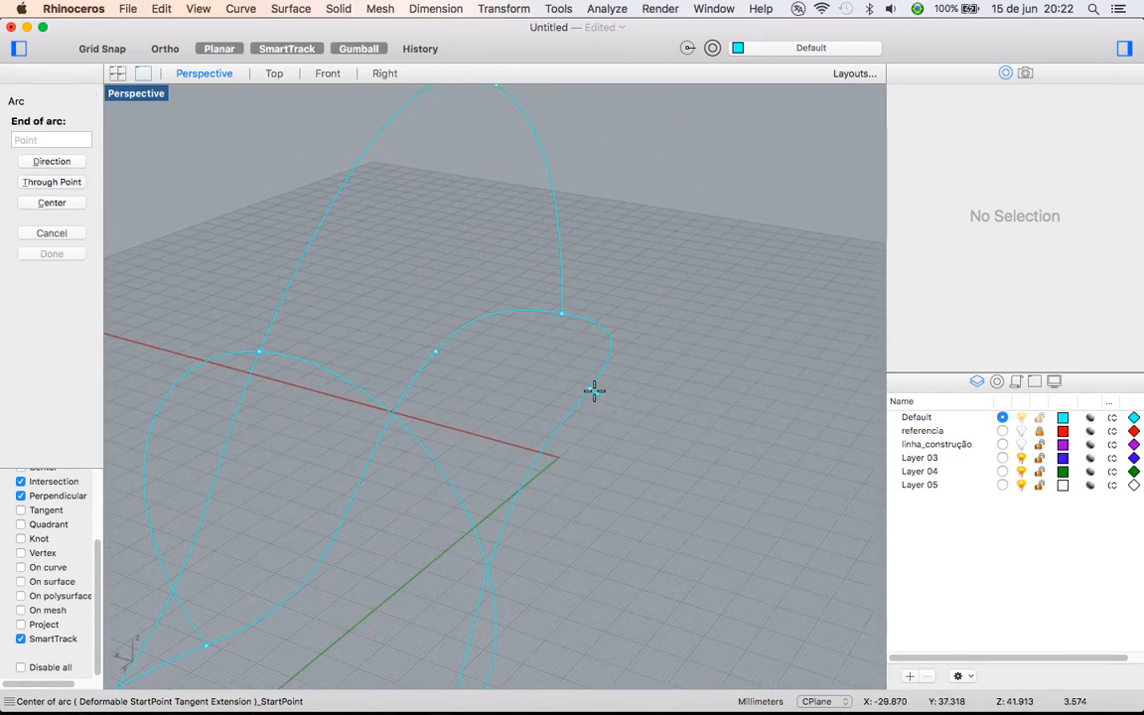
pyautogui.click(447, 344)
pyautogui.moveTo(446, 344); pyautogui.dragTo(477, 304, button='right')
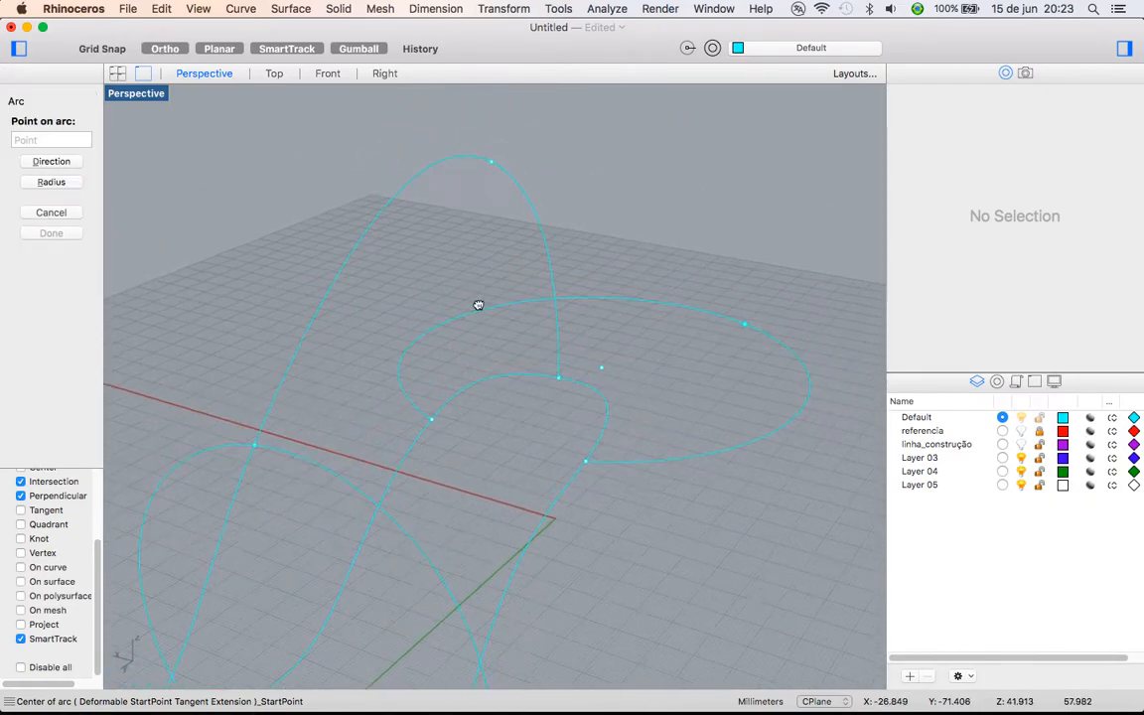
pyautogui.click(498, 169)
# Examine the three cross-section arcs from several angles, checking the shape of the mid-foot arc
pyautogui.moveTo(521, 263); pyautogui.dragTo(508, 411, button='right')
pyautogui.moveTo(635, 325); pyautogui.dragTo(511, 362, button='right')
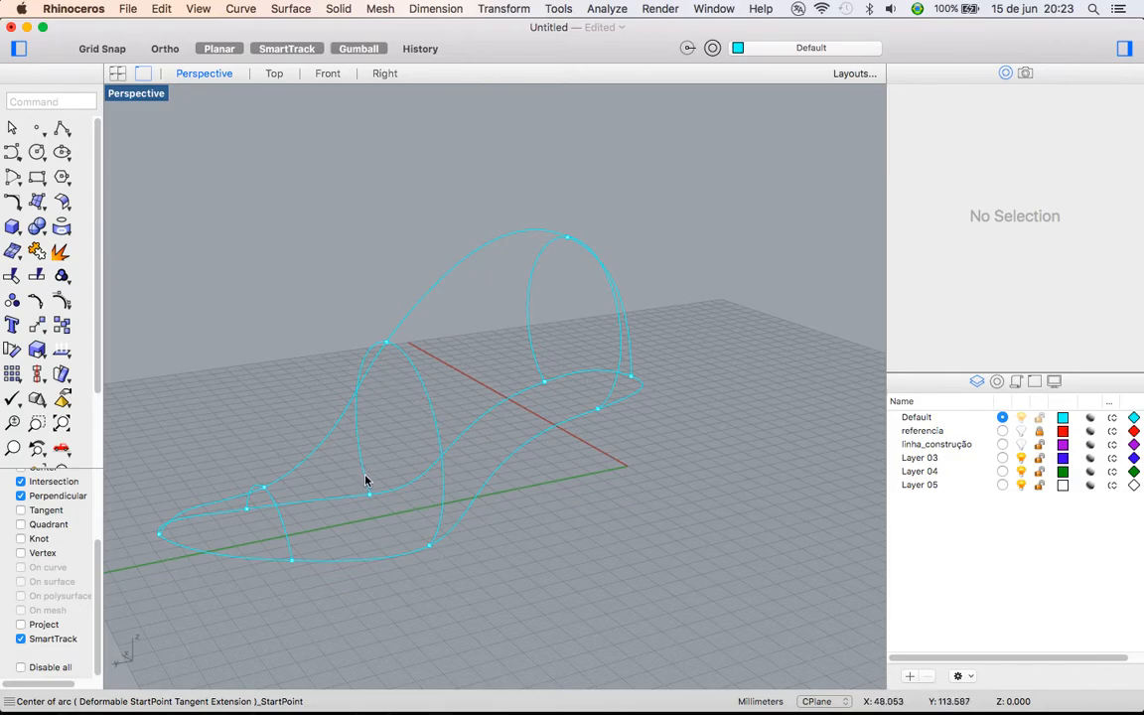
pyautogui.moveTo(515, 530); pyautogui.dragTo(687, 506, button='right')
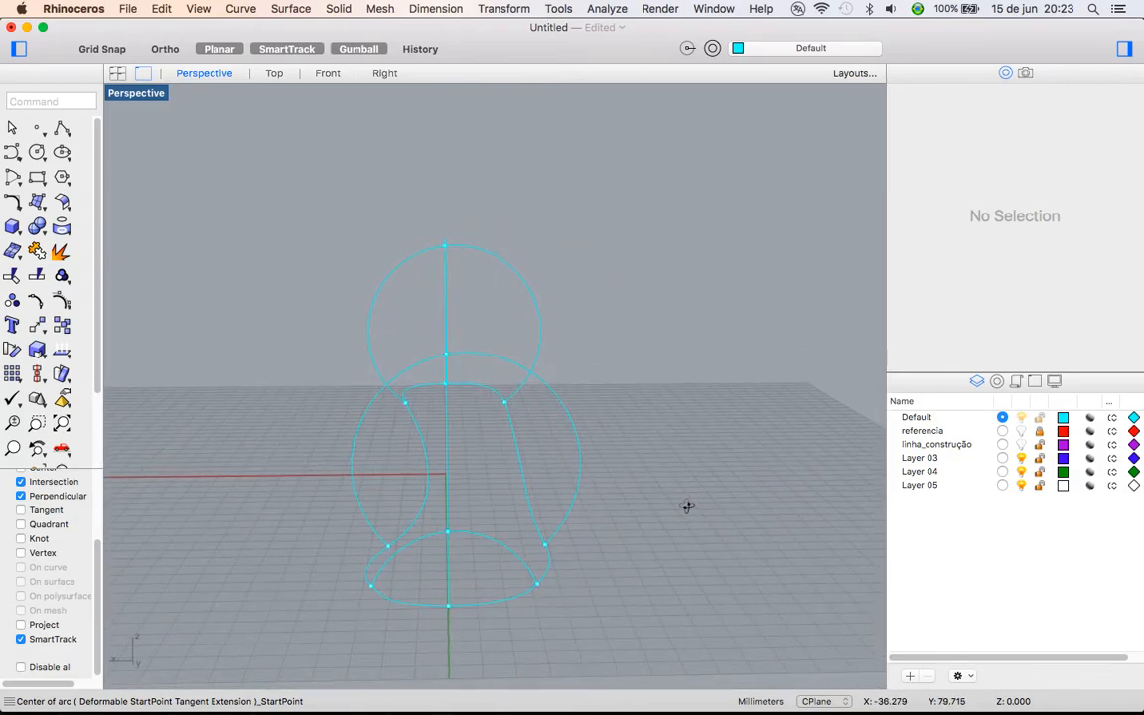
pyautogui.click(581, 459)
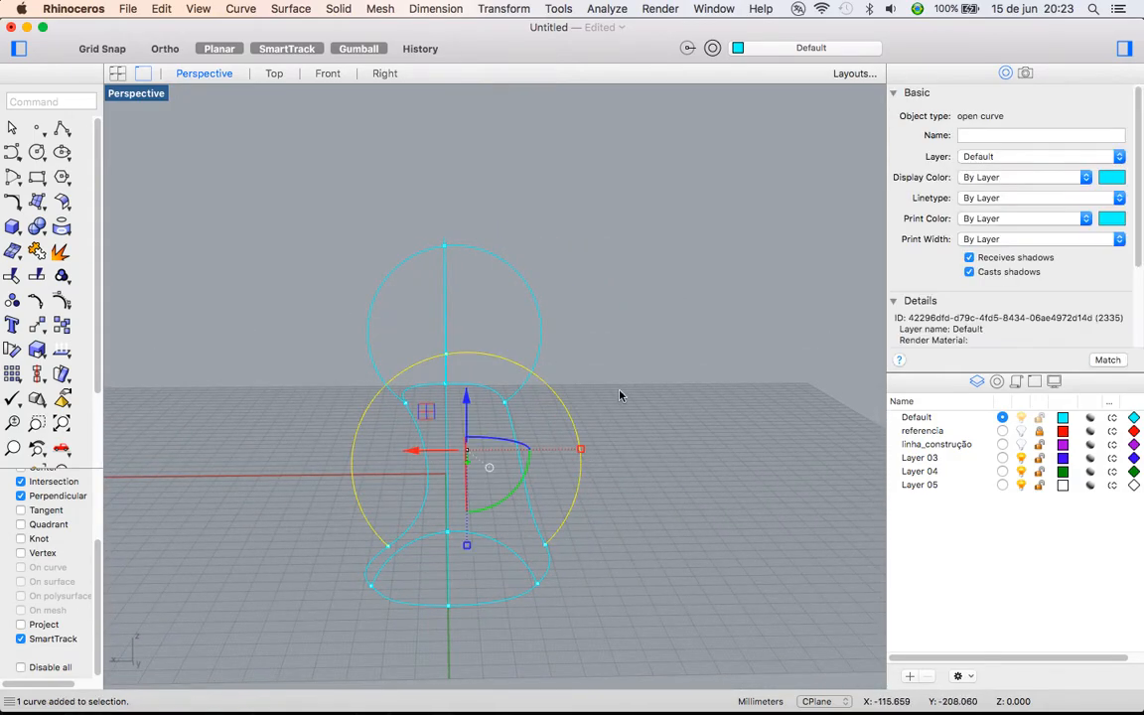
pyautogui.moveTo(398, 493); pyautogui.dragTo(665, 433, button='right')
pyautogui.press('Escape')
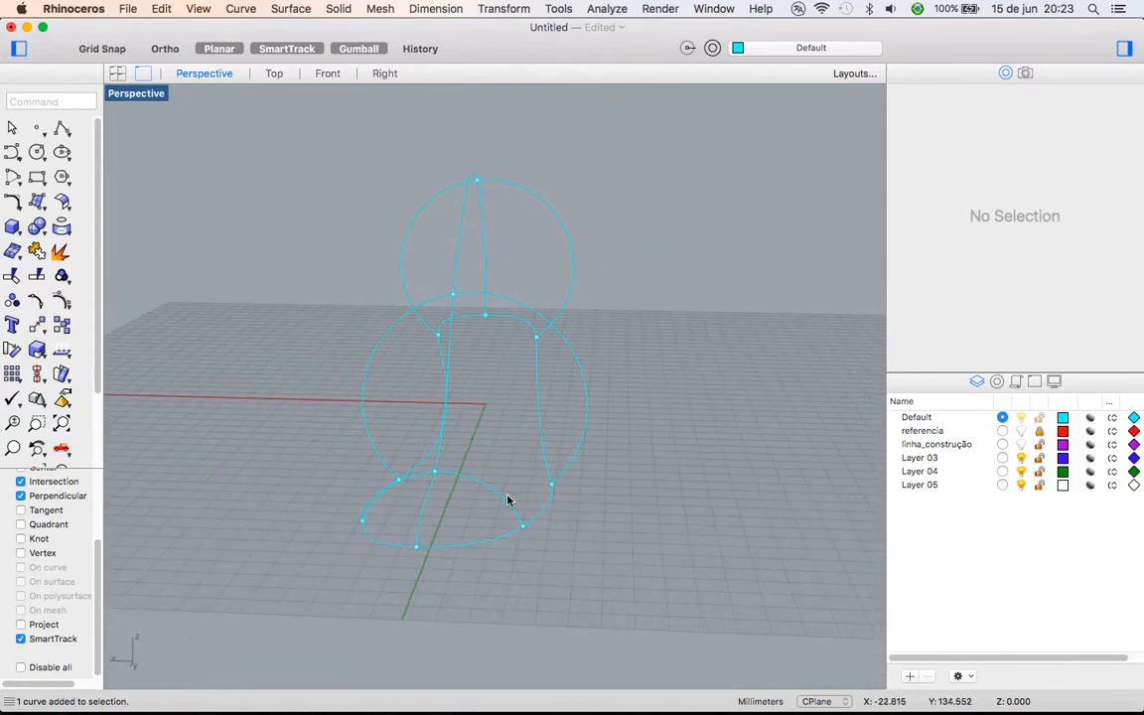
pyautogui.click(506, 500)
pyautogui.click(614, 397)
pyautogui.moveTo(618, 390); pyautogui.dragTo(544, 338, button='right')
# Try to reshape the mid-foot arc by showing its control points and moving the lower and middle ones on one side inward
pyautogui.click(521, 304)
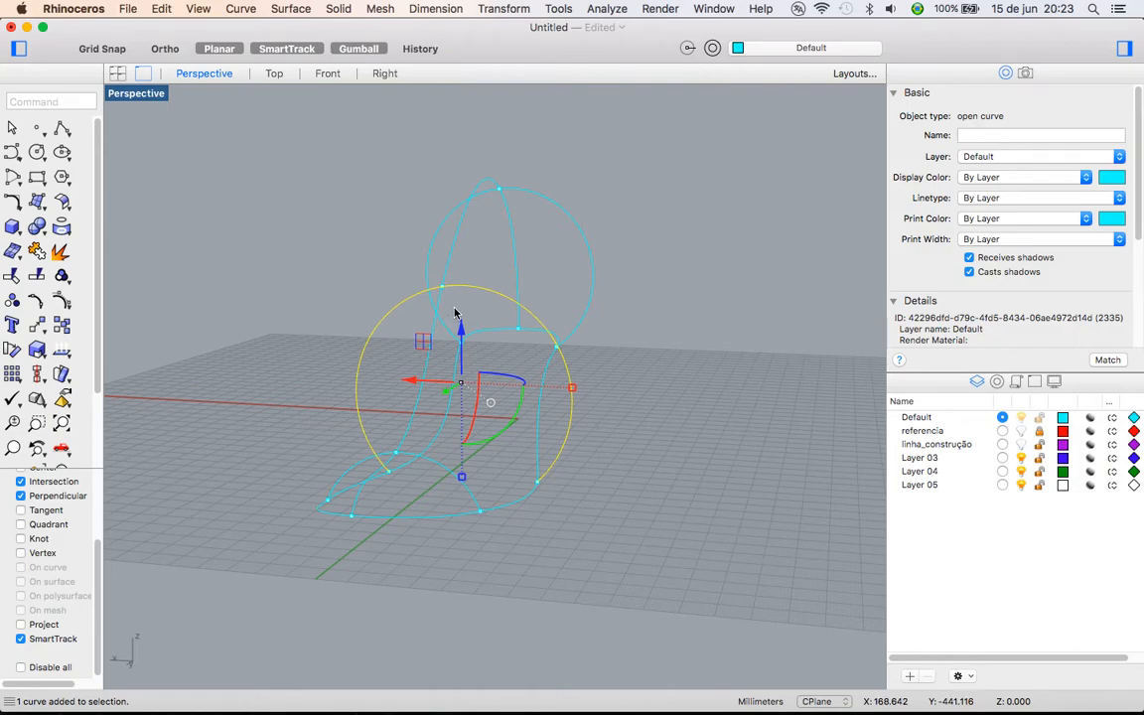
pyautogui.click(66, 301)
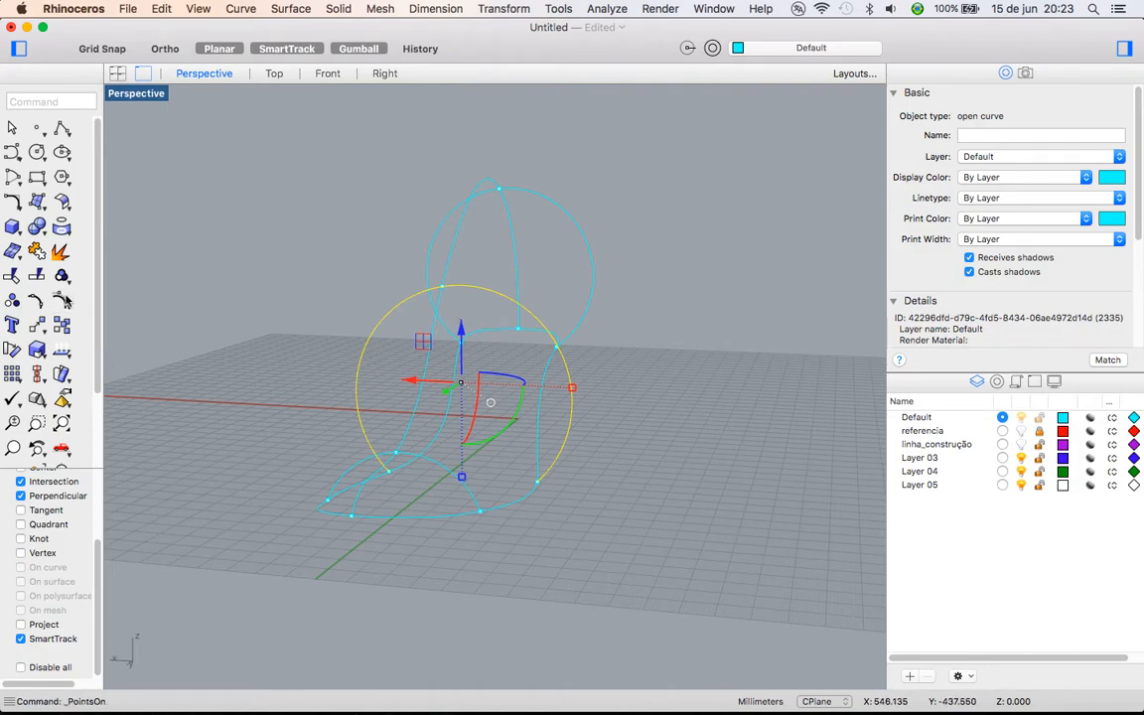
pyautogui.moveTo(470, 358); pyautogui.dragTo(508, 349, button='right')
pyautogui.scroll(5, 480, 302)
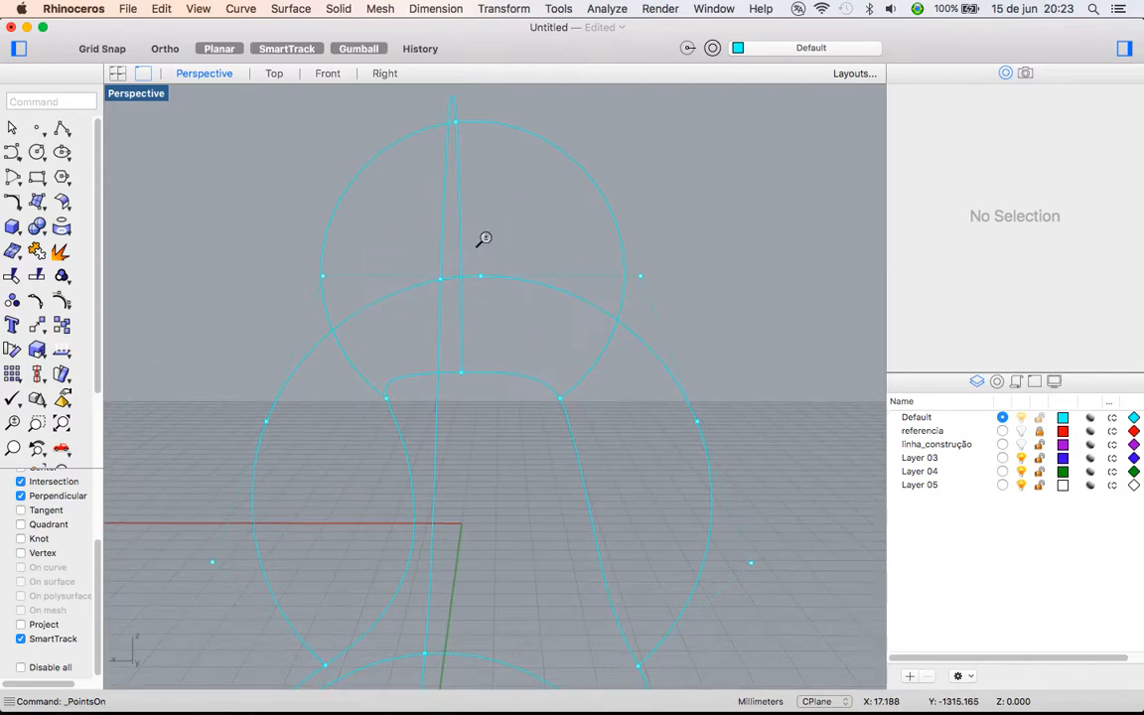
pyautogui.click(641, 277)
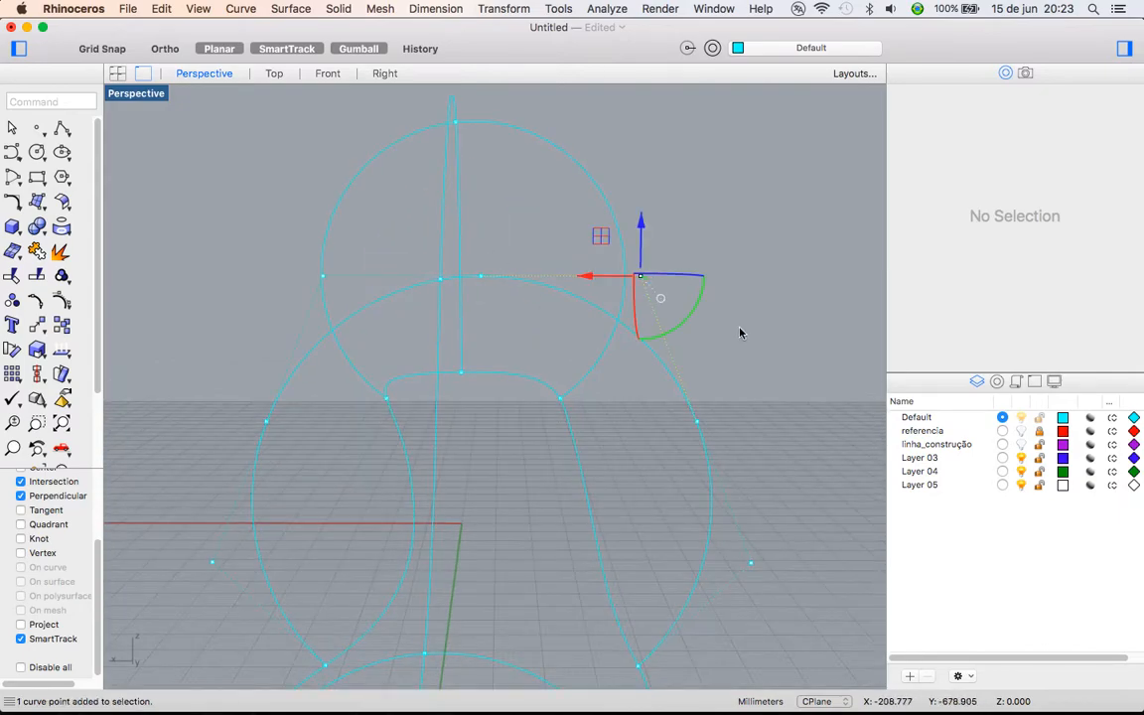
pyautogui.click(751, 563)
pyautogui.moveTo(702, 563); pyautogui.dragTo(675, 566)
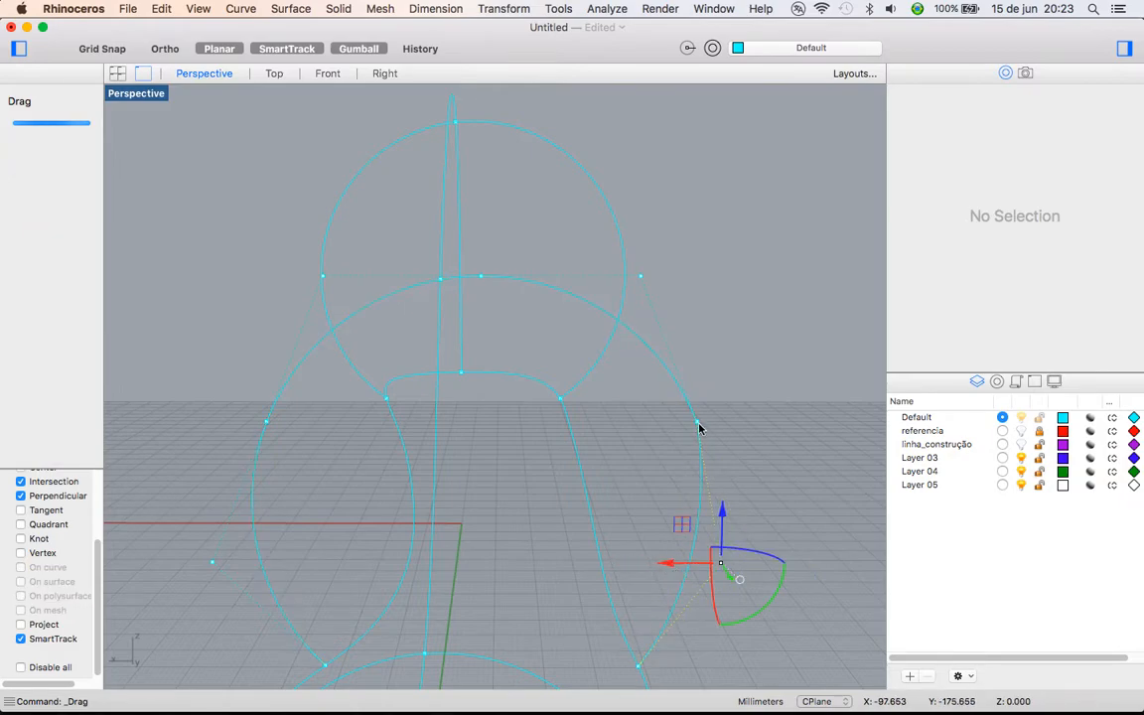
pyautogui.click(698, 423)
pyautogui.moveTo(653, 424); pyautogui.dragTo(575, 429)
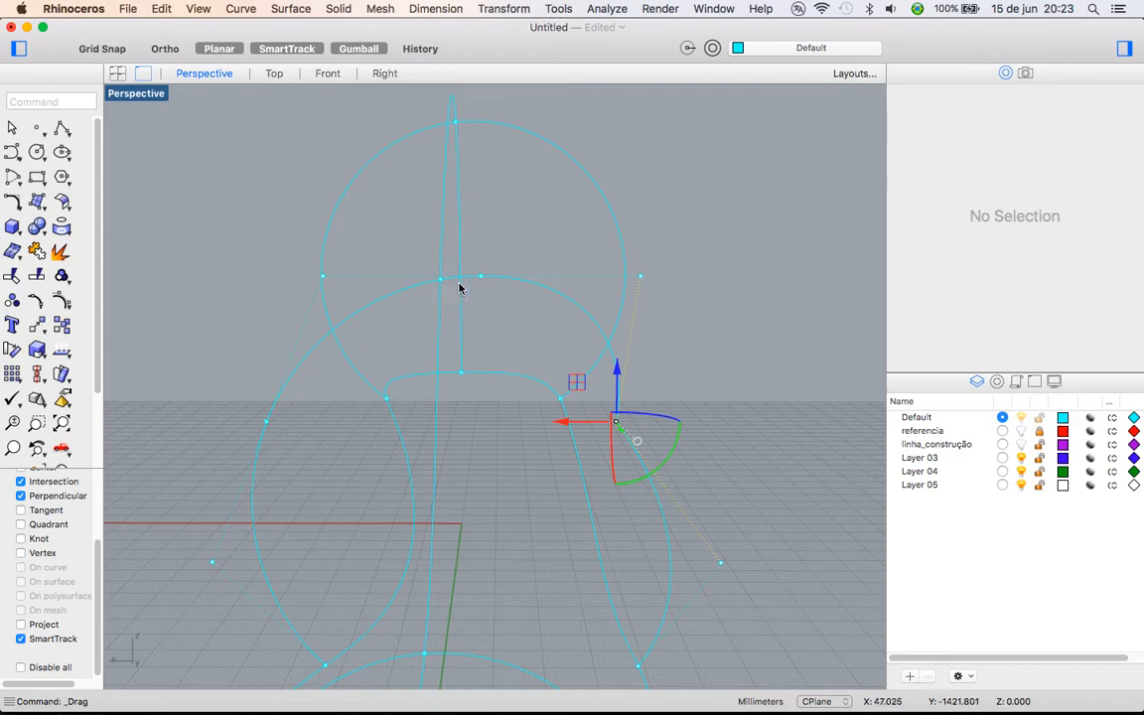
# Try moving the upper control point on the opposite side of the mid-foot arc inward and down
pyautogui.click(324, 277)
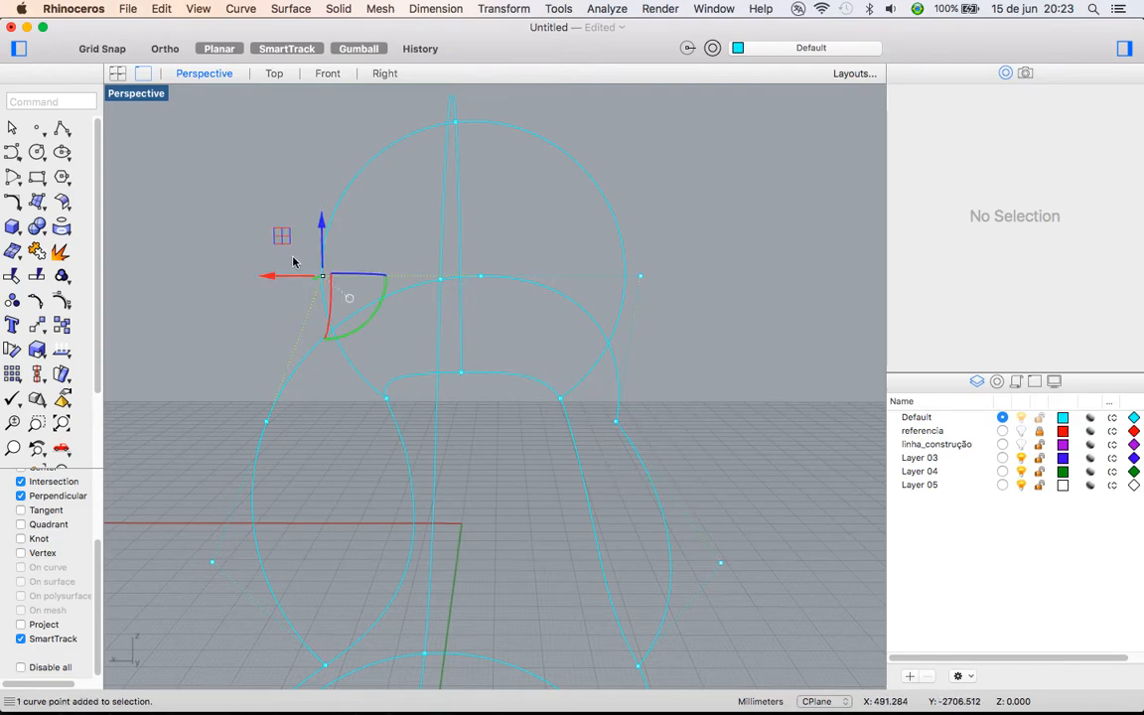
pyautogui.moveTo(283, 234); pyautogui.dragTo(328, 264)
pyautogui.scroll(5, 462, 291)
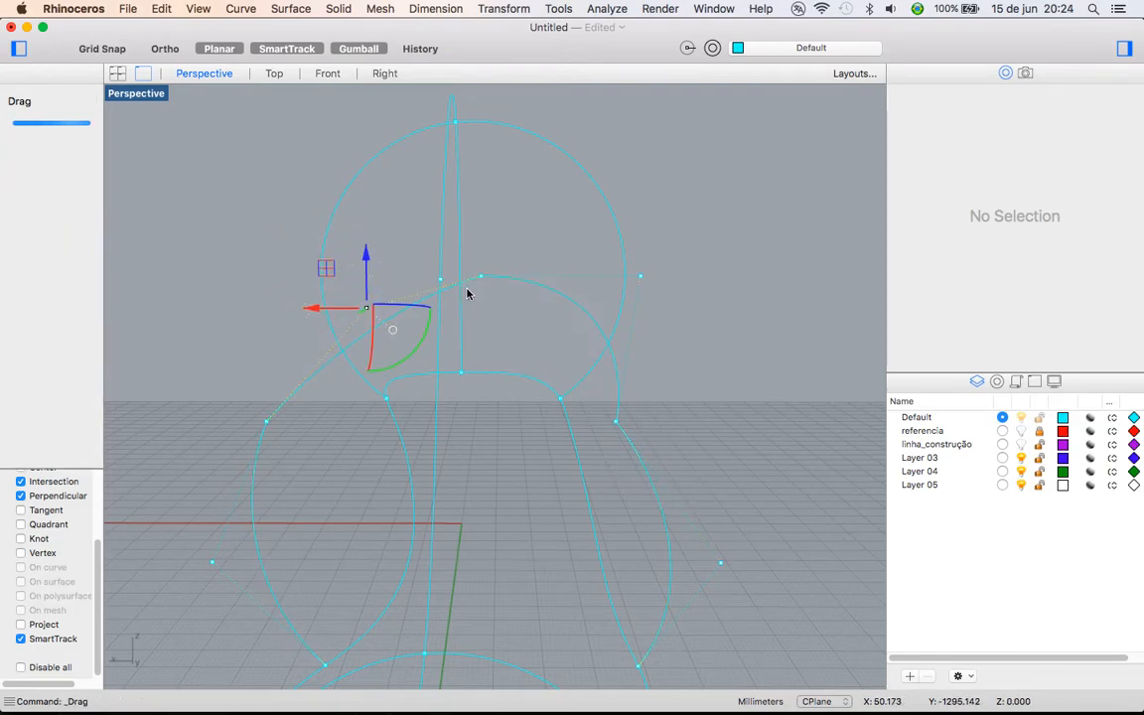
pyautogui.scroll(5, 444, 242)
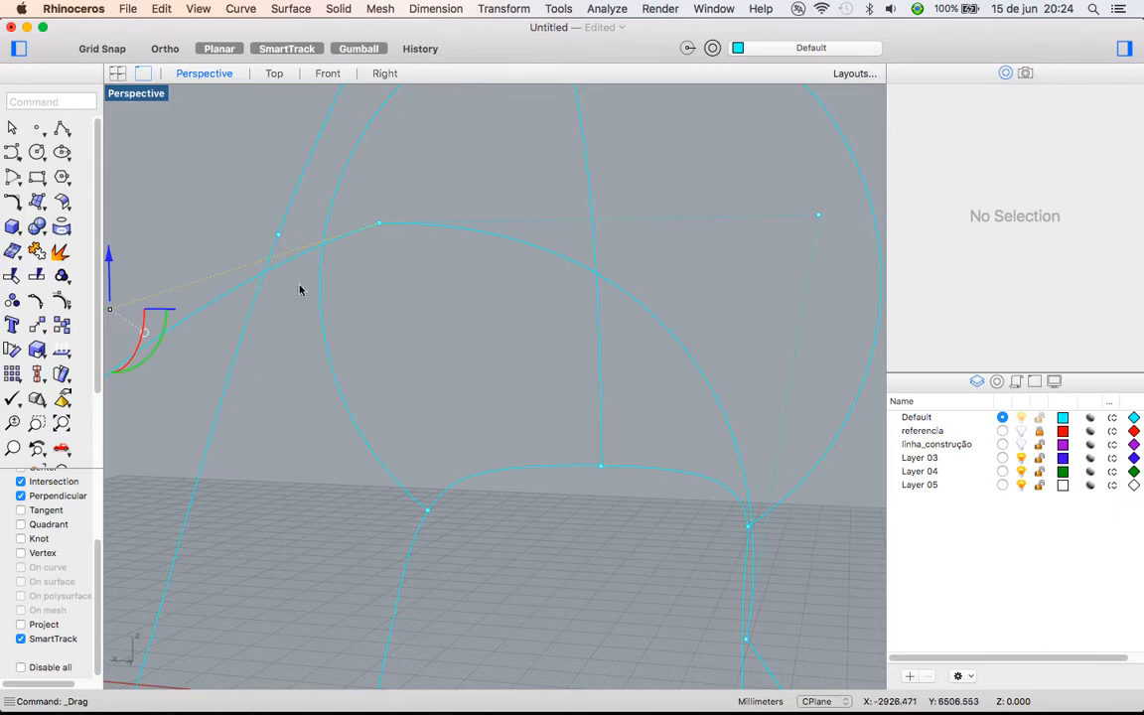
# Undo the control point edits on the mid-foot arc and redo the heel arc
pyautogui.press('super+z')
pyautogui.moveTo(355, 313); pyautogui.dragTo(394, 366, button='right')
pyautogui.scroll(-5, 396, 406)
pyautogui.moveTo(469, 459); pyautogui.dragTo(449, 392, button='right')
pyautogui.press('super+z')
pyautogui.moveTo(655, 471); pyautogui.dragTo(648, 475, button='right')
pyautogui.press('super+z')
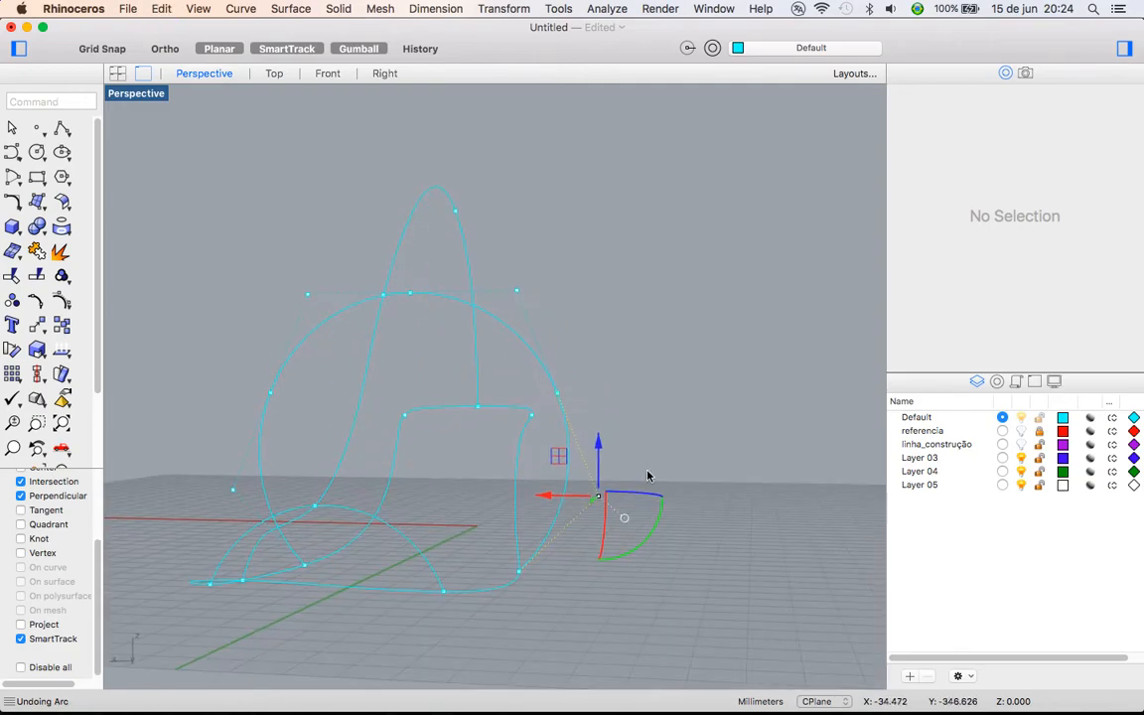
pyautogui.click(162, 8)
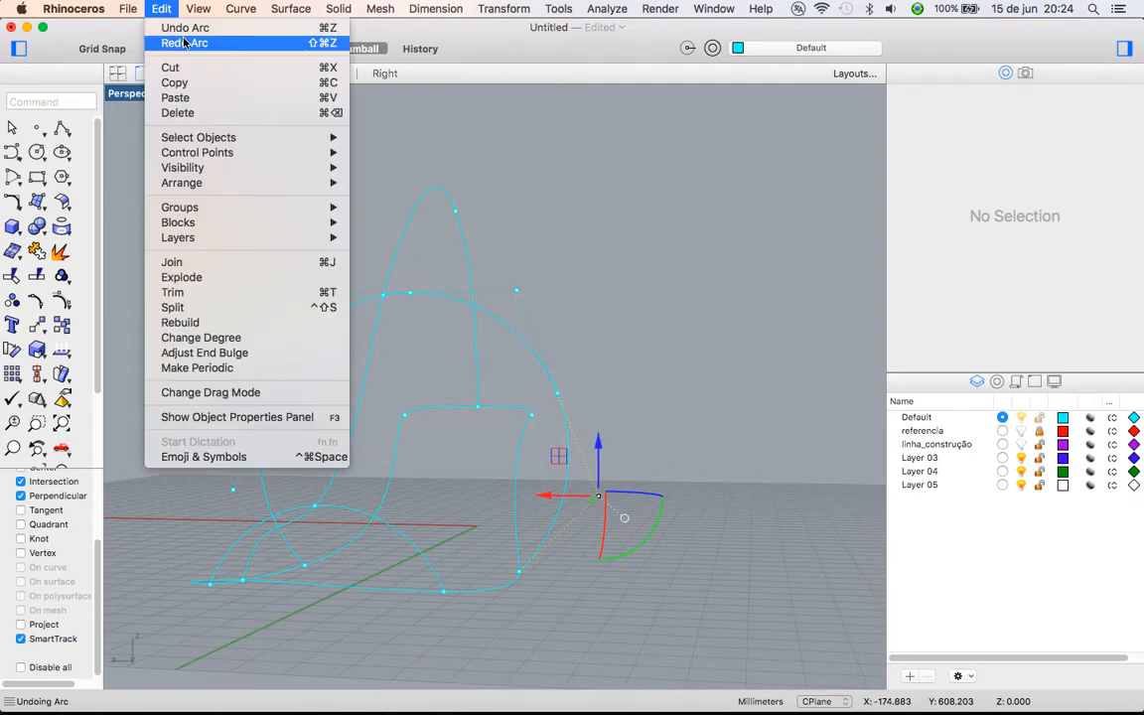
pyautogui.click(176, 41)
pyautogui.moveTo(581, 276); pyautogui.dragTo(636, 265, button='right')
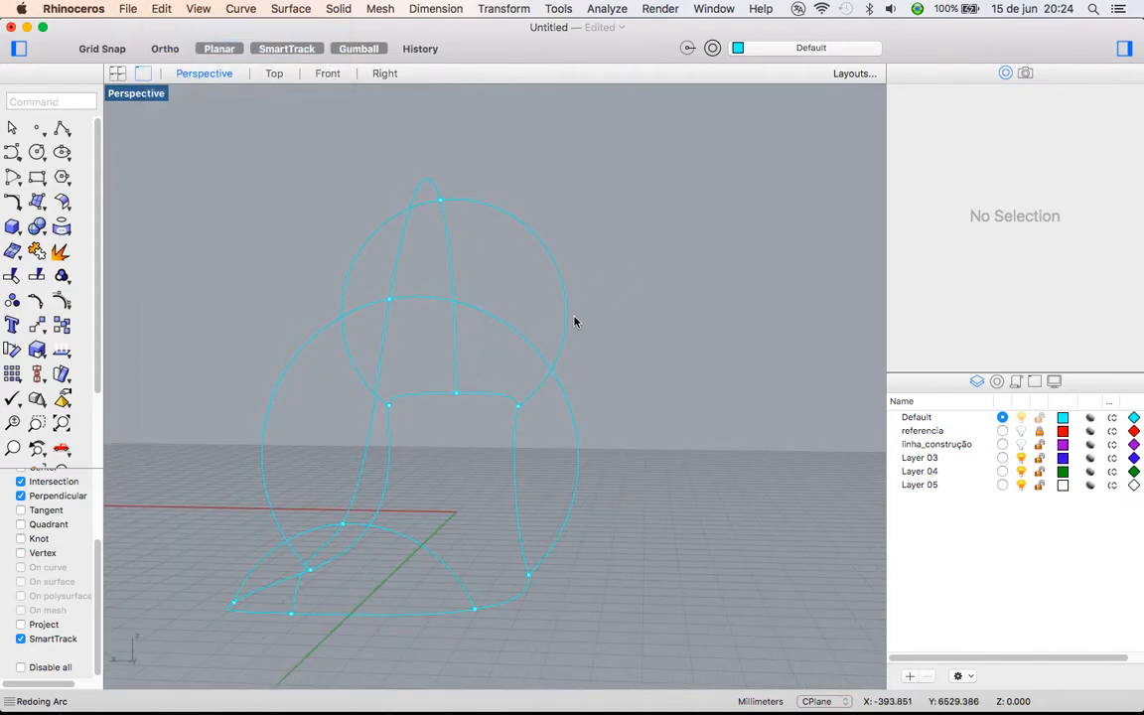
pyautogui.moveTo(580, 317); pyautogui.dragTo(592, 335, button='right')
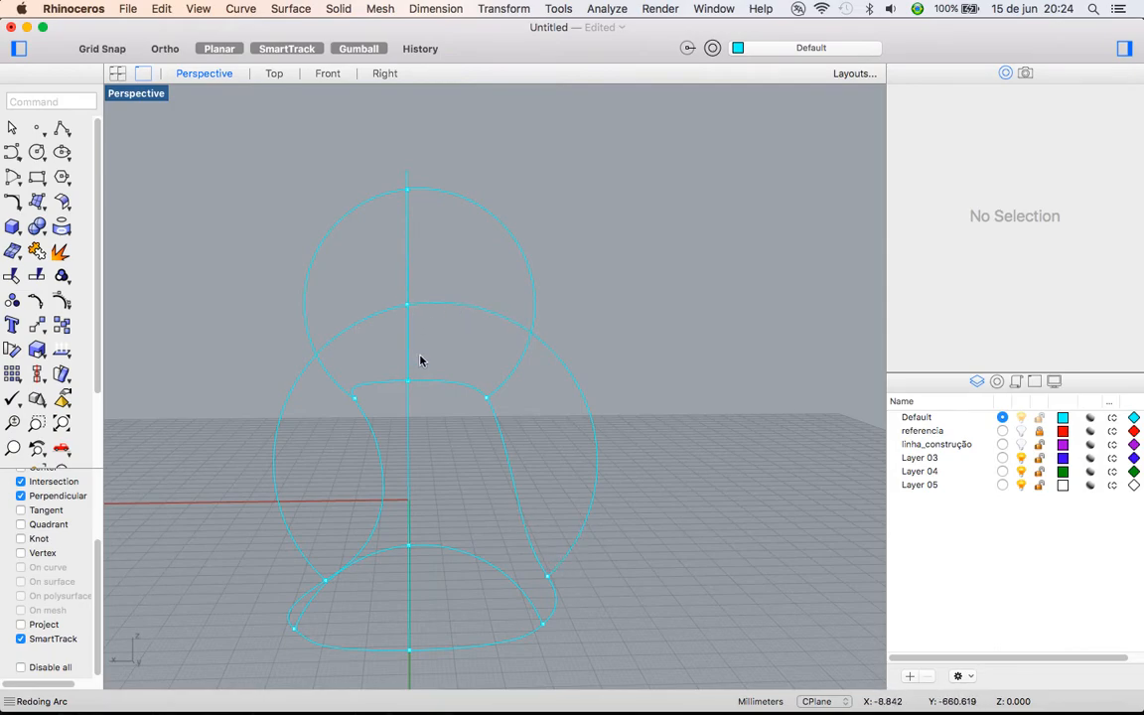
# Split the mid-foot arc at its point on the profile curve and check the separate halves
pyautogui.click(469, 308)
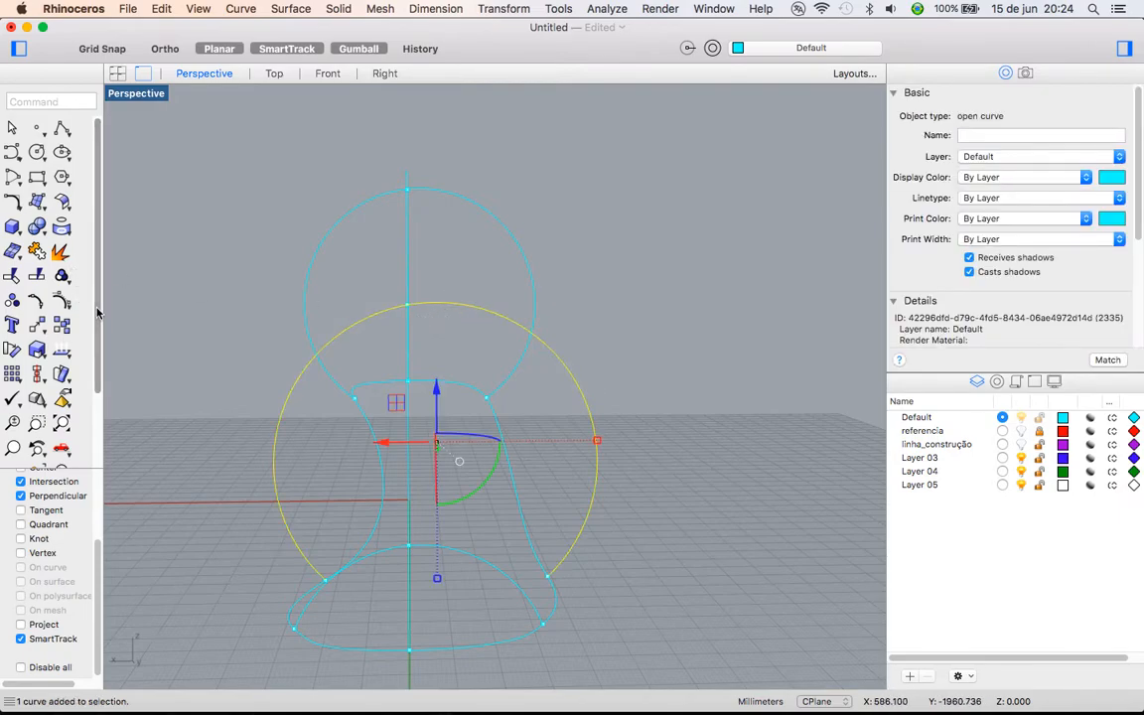
pyautogui.click(39, 255)
pyautogui.click(407, 311)
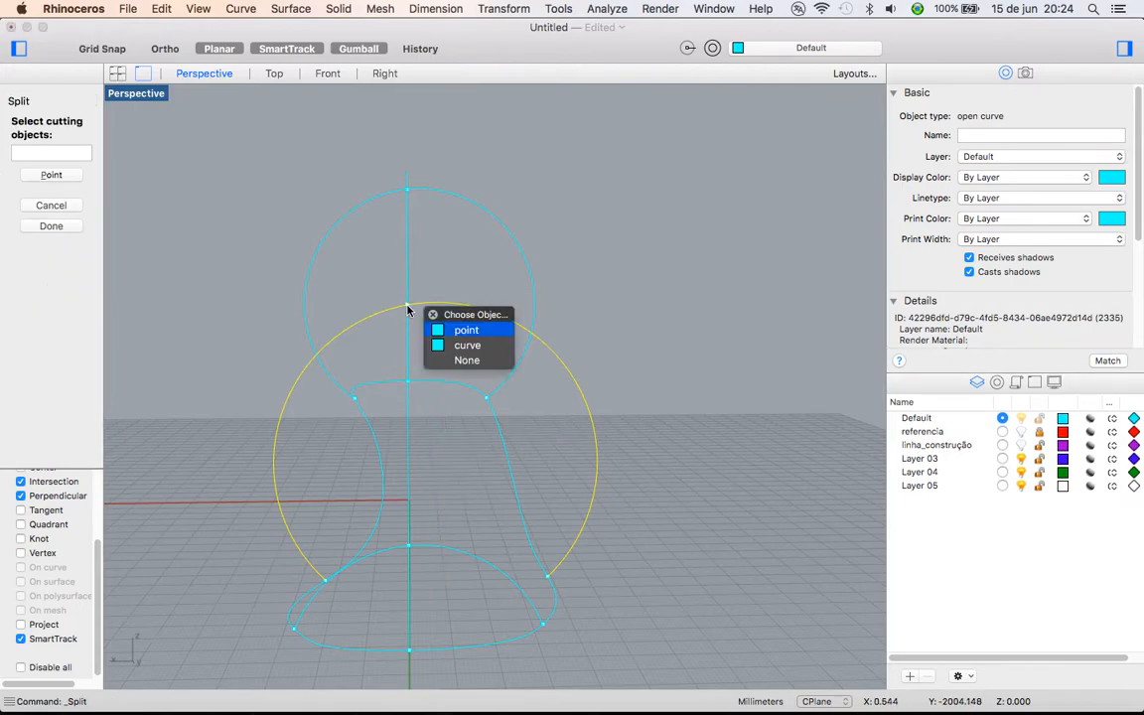
pyautogui.click(465, 327)
pyautogui.press('Return')
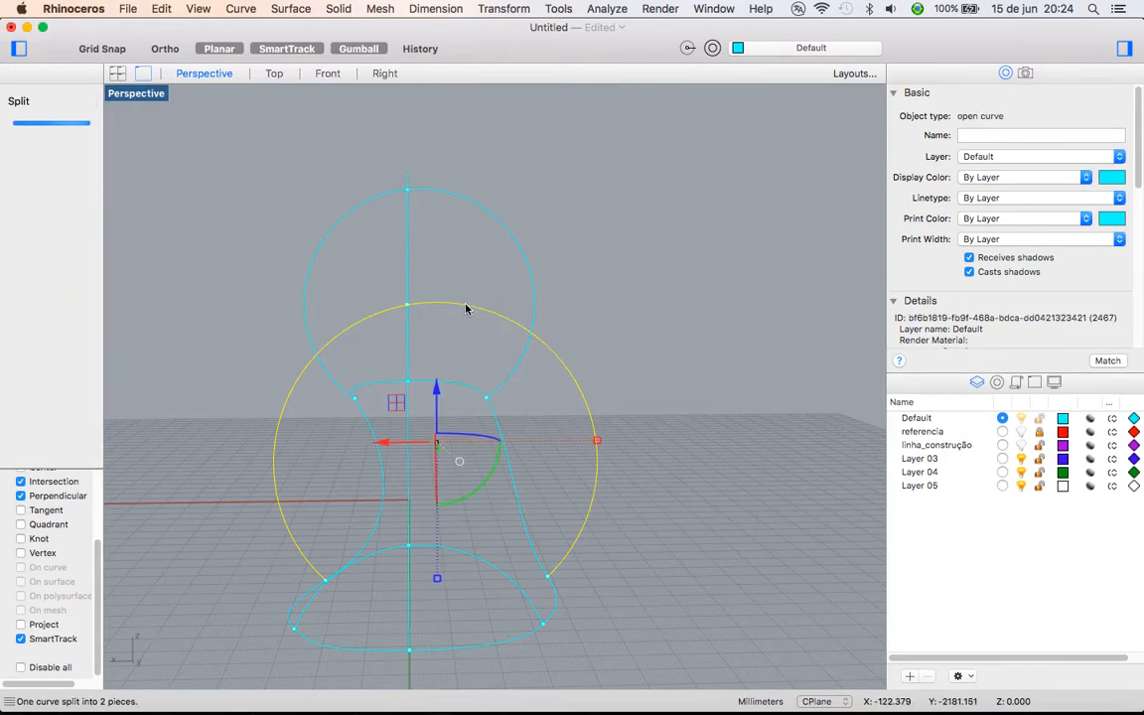
pyautogui.click(465, 308)
pyautogui.click(375, 307)
pyautogui.click(383, 317)
# Split the heel arc at its point on the profile curve and check the separate halves
pyautogui.moveTo(383, 316); pyautogui.dragTo(431, 314, button='right')
pyautogui.scroll(2, 419, 313)
pyautogui.click(475, 252)
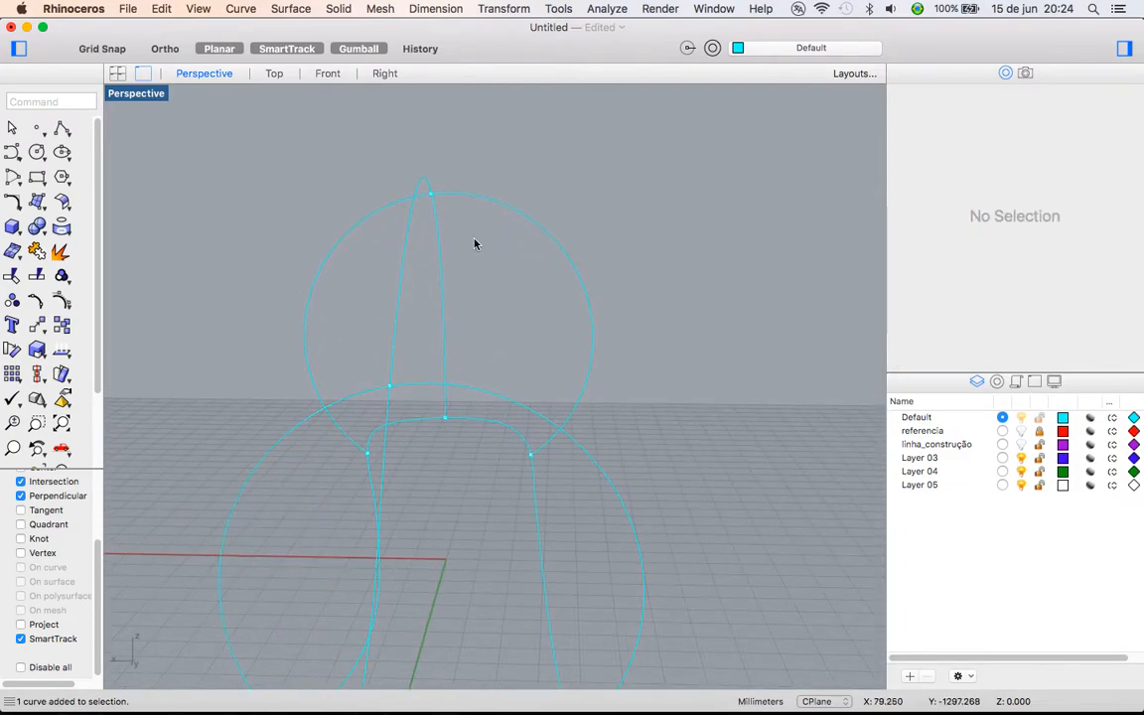
pyautogui.click(469, 205)
pyautogui.press('Return')
pyautogui.click(432, 195)
pyautogui.press('Return')
pyautogui.click(462, 221)
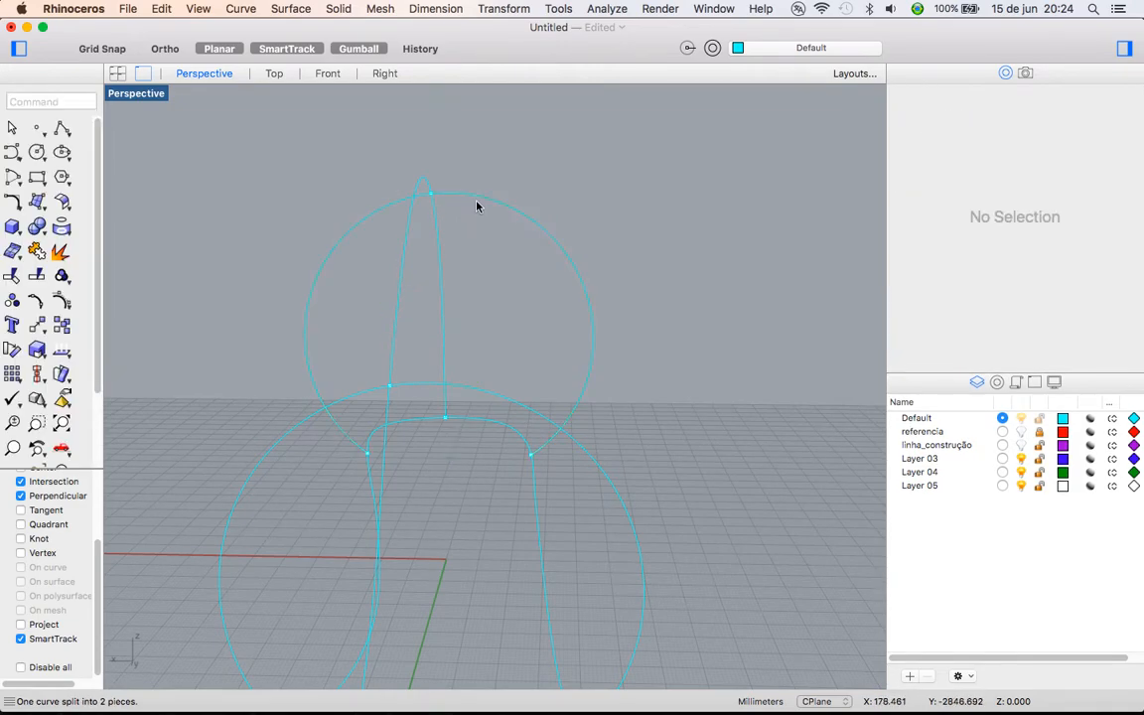
pyautogui.click(471, 201)
pyautogui.click(360, 223)
# Split the forefoot arc at its point on the profile curve, then check and deselect the resulting half
pyautogui.moveTo(362, 225); pyautogui.dragTo(470, 397, button='right')
pyautogui.scroll(2, 470, 397)
pyautogui.click(471, 372)
pyautogui.click(468, 354)
pyautogui.rightClick(447, 373)
pyautogui.rightClick(424, 355)
pyautogui.rightClick(424, 354)
pyautogui.click(486, 357)
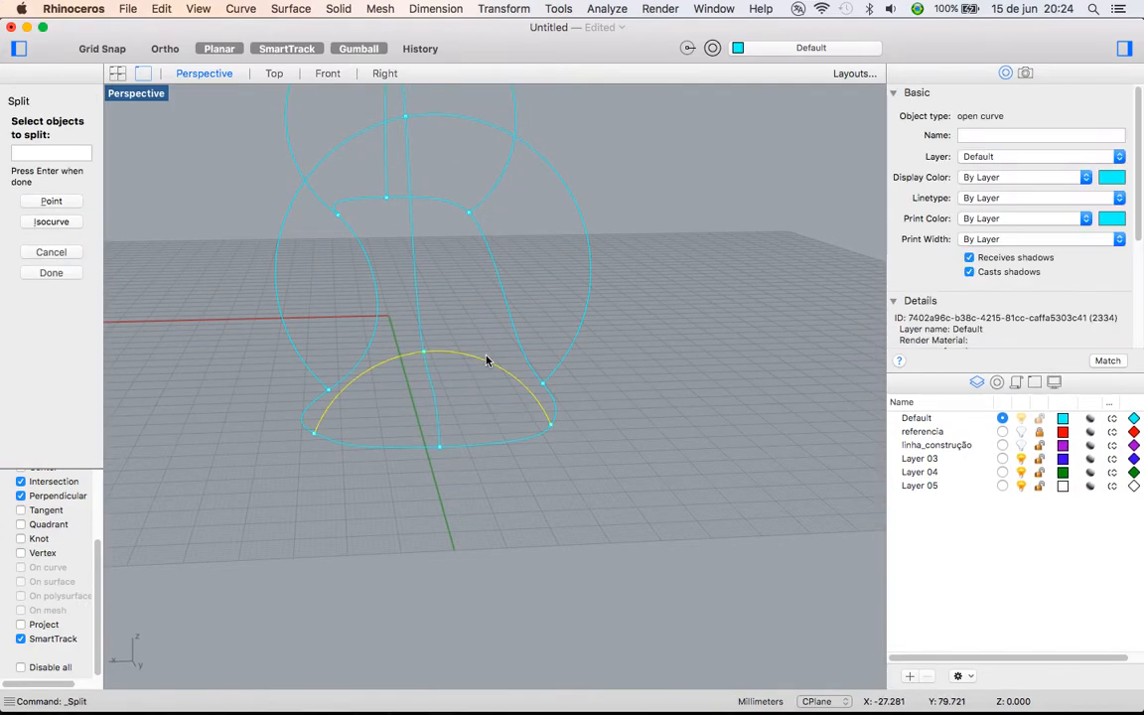
pyautogui.rightClick(429, 357)
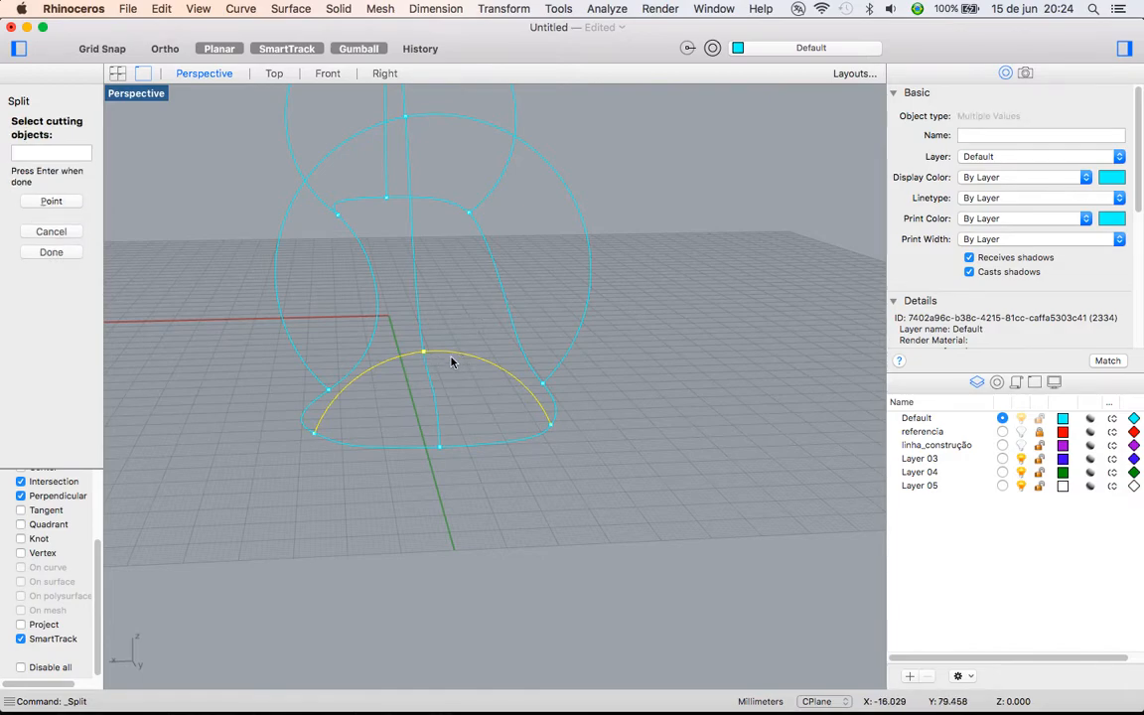
pyautogui.rightClick(450, 361)
pyautogui.click(469, 361)
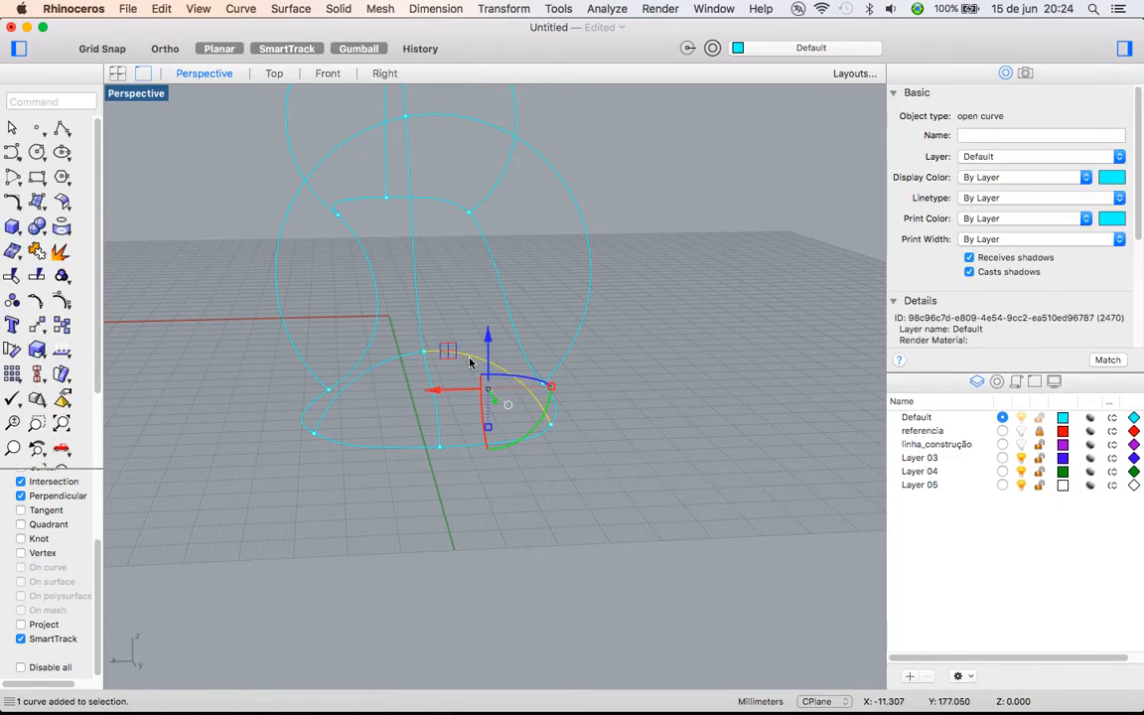
pyautogui.click(658, 380)
# Show the control points of one mid-foot arc half and move its lower, middle and upper points inward
pyautogui.moveTo(607, 339); pyautogui.dragTo(377, 328, button='right')
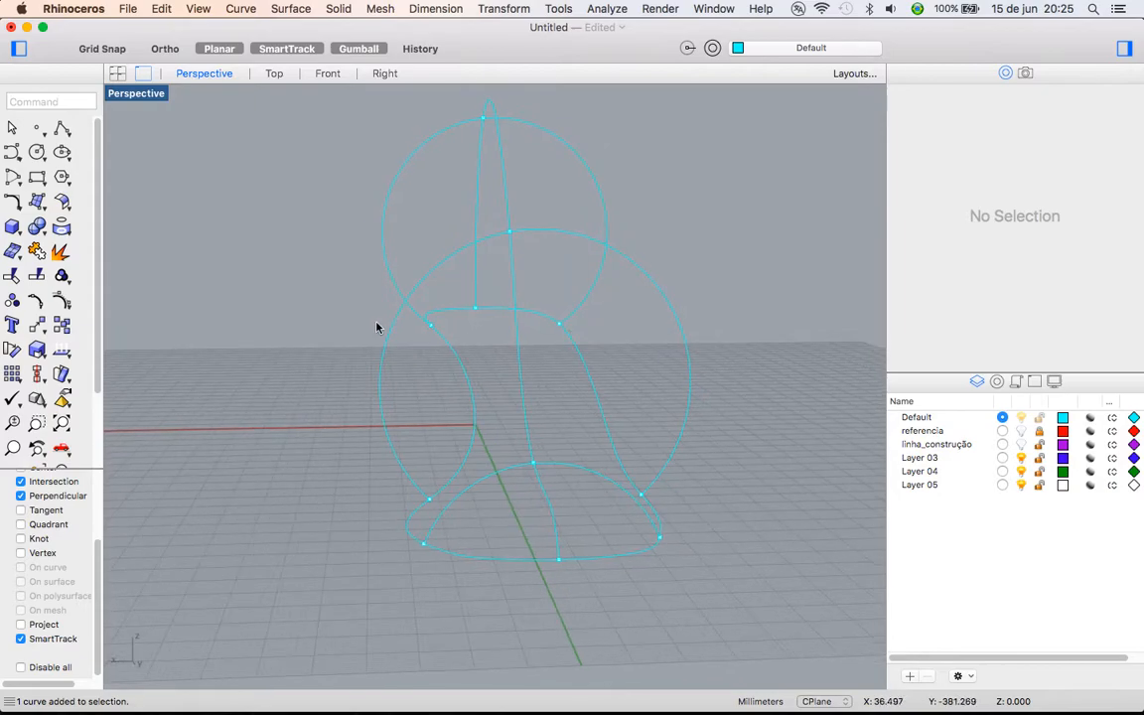
pyautogui.click(393, 337)
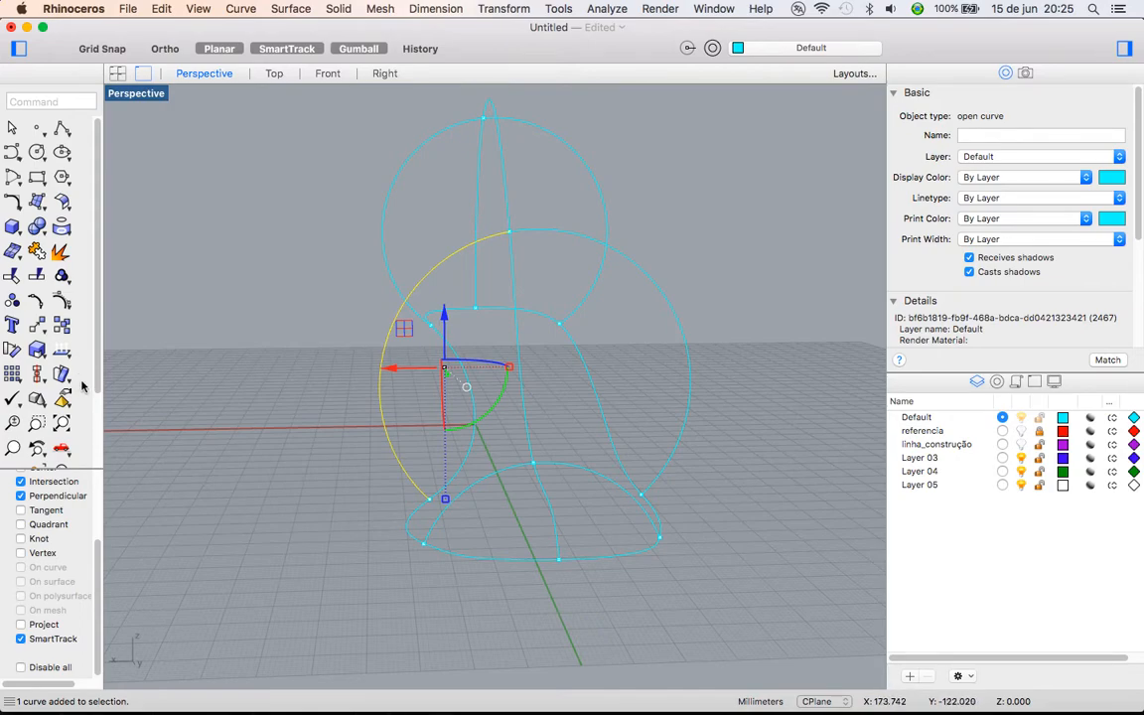
pyautogui.click(61, 299)
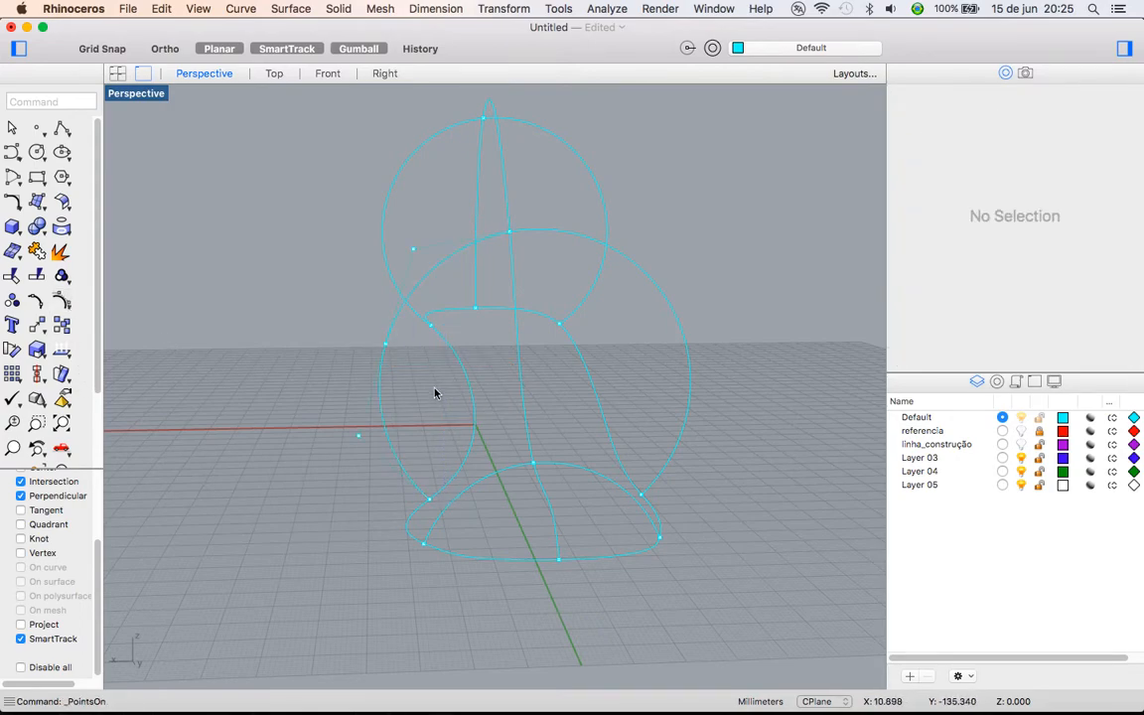
pyautogui.moveTo(478, 327); pyautogui.dragTo(442, 381, button='right')
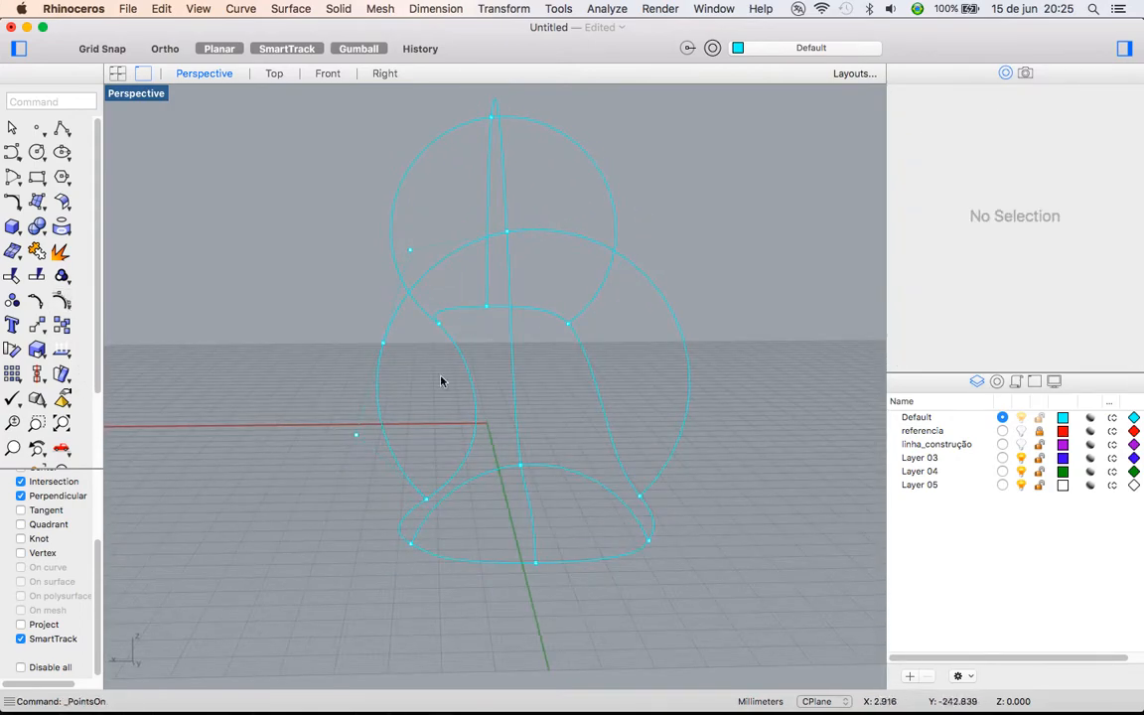
pyautogui.click(356, 435)
pyautogui.moveTo(320, 437); pyautogui.dragTo(366, 432)
pyautogui.click(384, 342)
pyautogui.moveTo(357, 345); pyautogui.dragTo(395, 357)
pyautogui.click(409, 250)
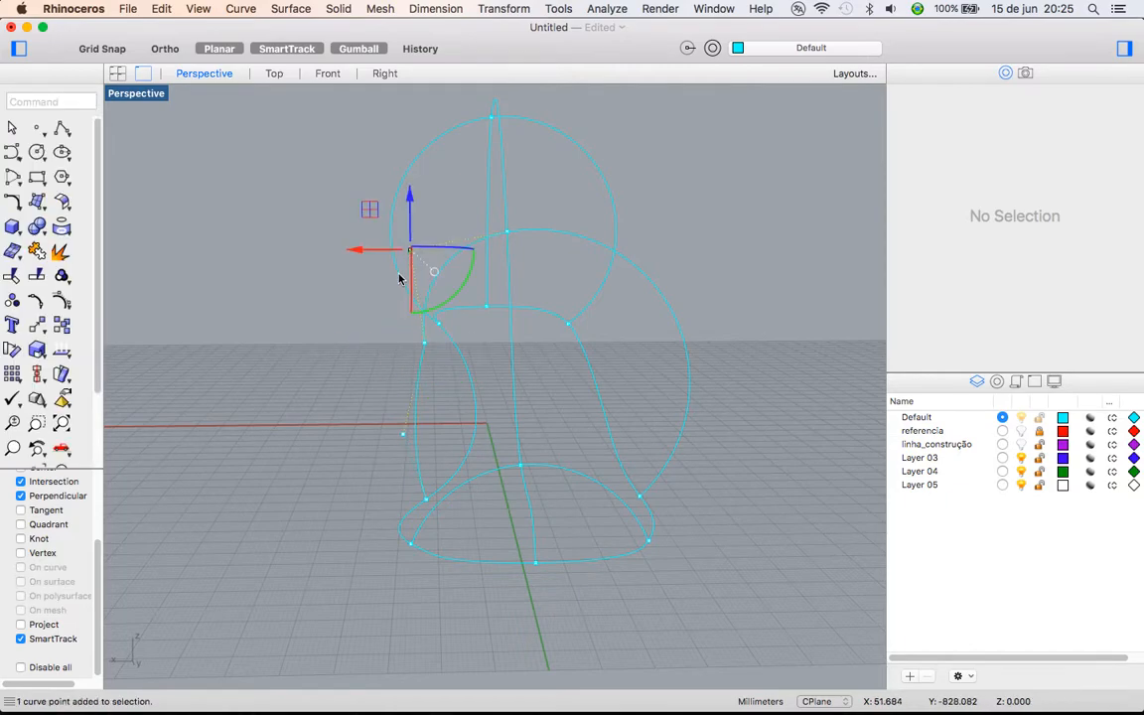
pyautogui.moveTo(381, 252); pyautogui.dragTo(430, 251)
# Move the lower control point of the reshaped mid-foot arc half slightly outward and down, and check its middle point
pyautogui.moveTo(567, 390)
pyautogui.mouseDown(button='right')
pyautogui.moveTo(732, 393)
pyautogui.moveTo(503, 351)
pyautogui.moveTo(574, 385)
pyautogui.mouseUp(button='right')
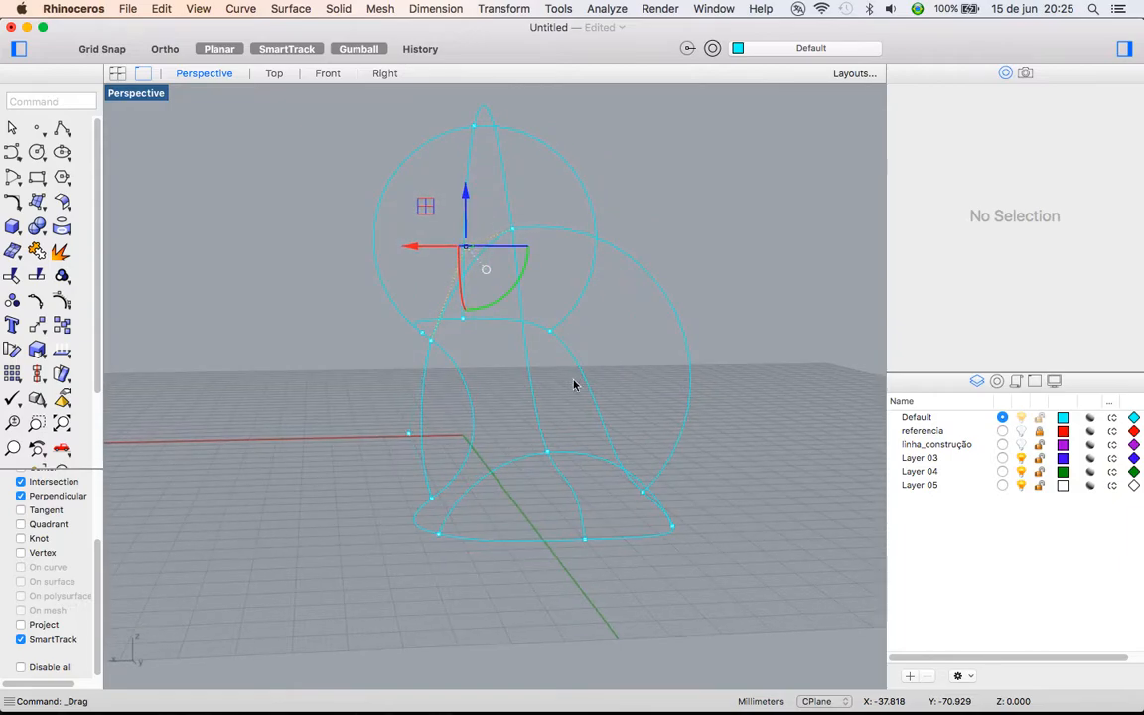
pyautogui.click(409, 434)
pyautogui.moveTo(377, 435)
pyautogui.mouseDown()
pyautogui.moveTo(359, 432)
pyautogui.moveTo(390, 400)
pyautogui.moveTo(390, 419)
pyautogui.mouseUp()
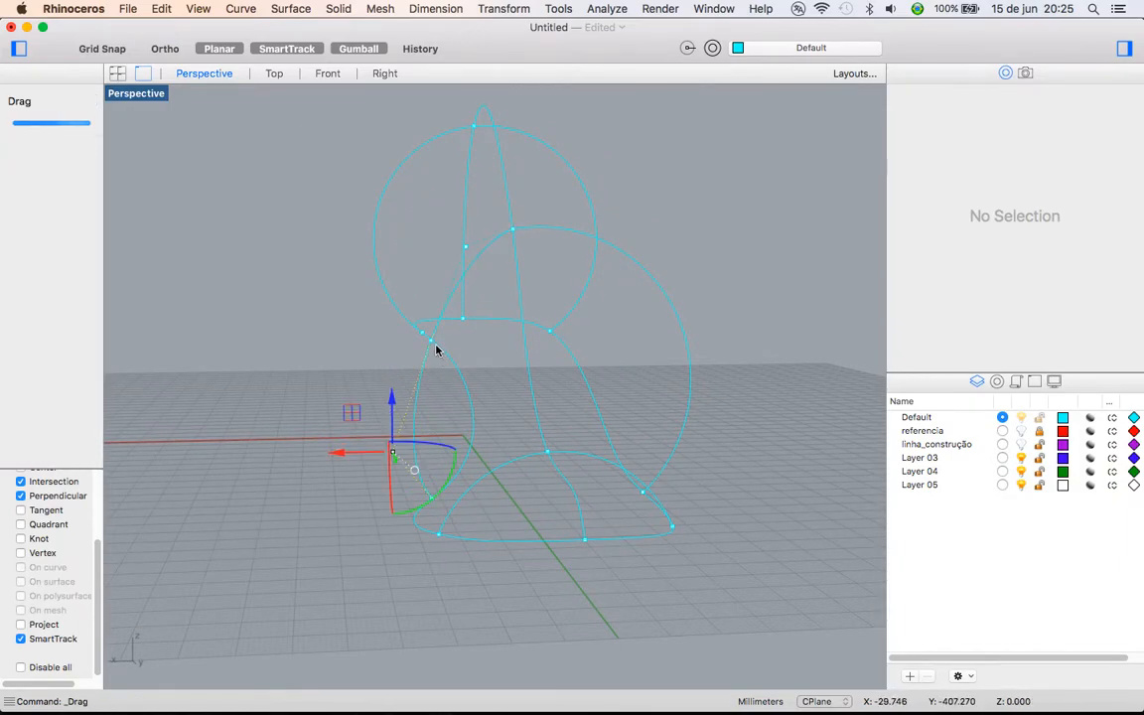
pyautogui.click(430, 341)
pyautogui.moveTo(493, 366); pyautogui.dragTo(387, 373, button='right')
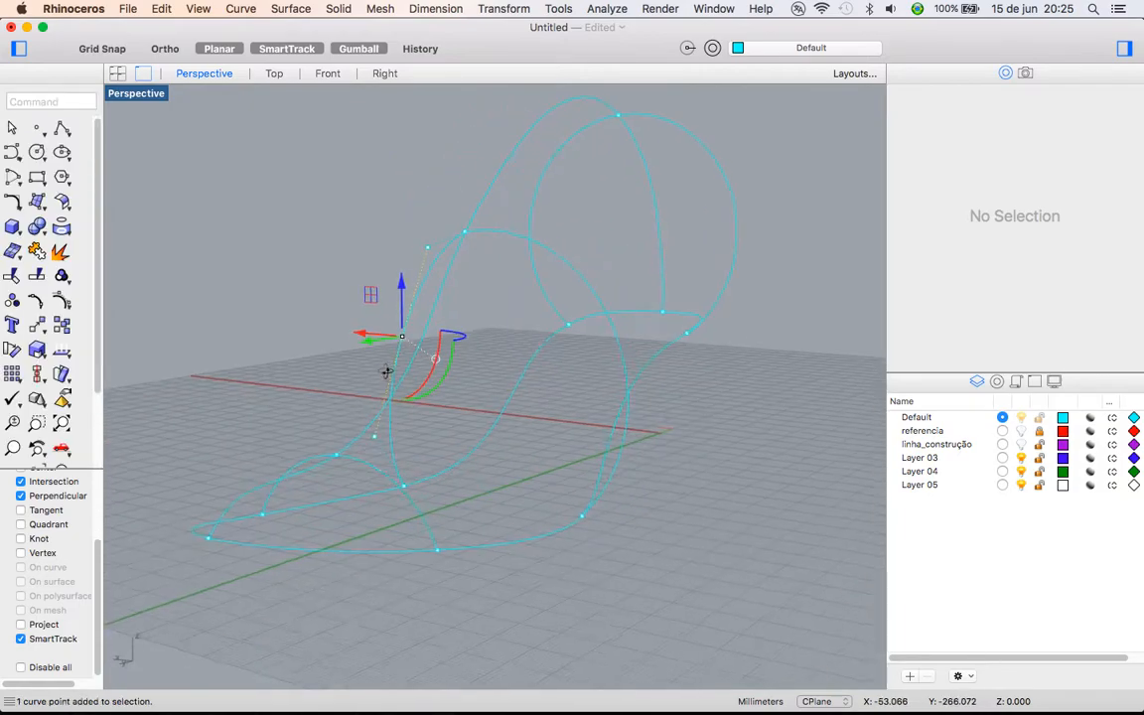
# Show the control points of the opposite mid-foot arc half and move its lower and middle points inward
pyautogui.moveTo(627, 372); pyautogui.dragTo(653, 354, button='right')
pyautogui.click(653, 354)
pyautogui.moveTo(701, 408); pyautogui.dragTo(778, 425, button='right')
pyautogui.press('F10')
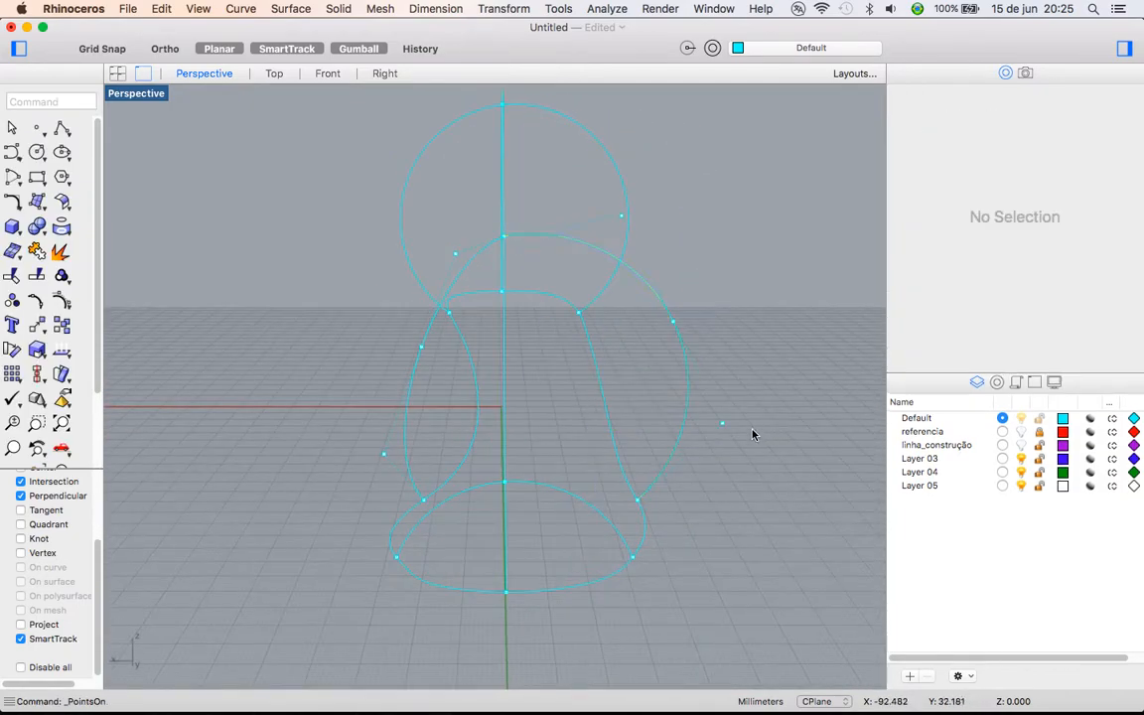
pyautogui.click(723, 423)
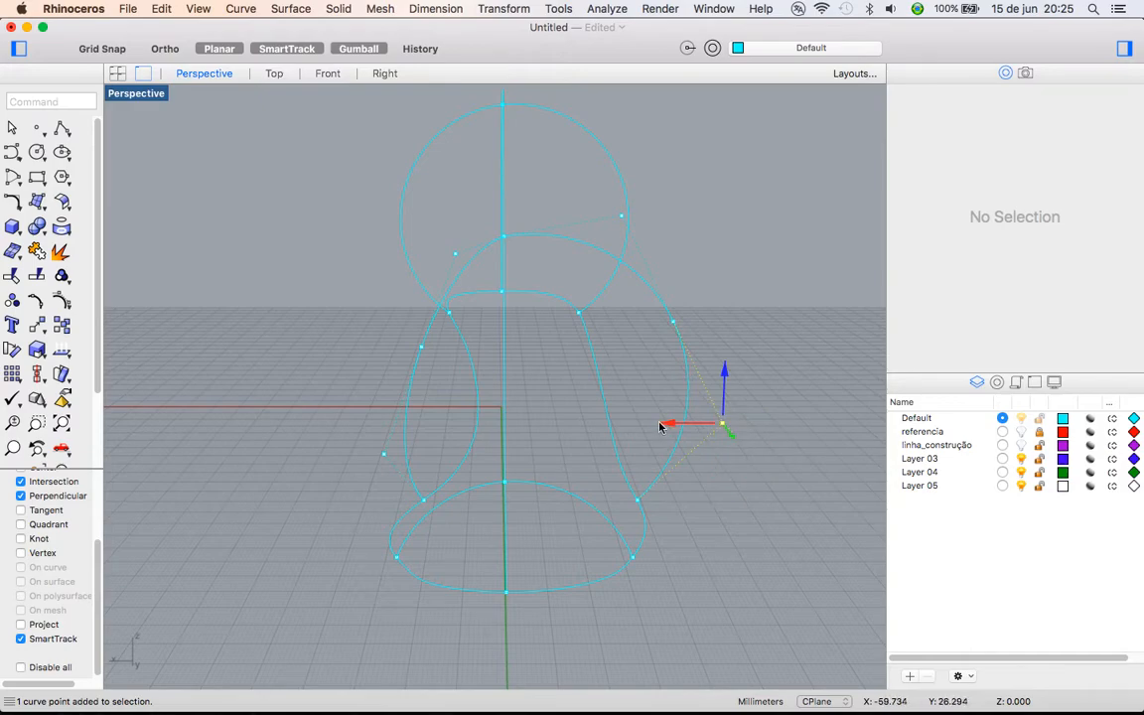
pyautogui.moveTo(665, 424); pyautogui.dragTo(619, 425)
pyautogui.click(672, 321)
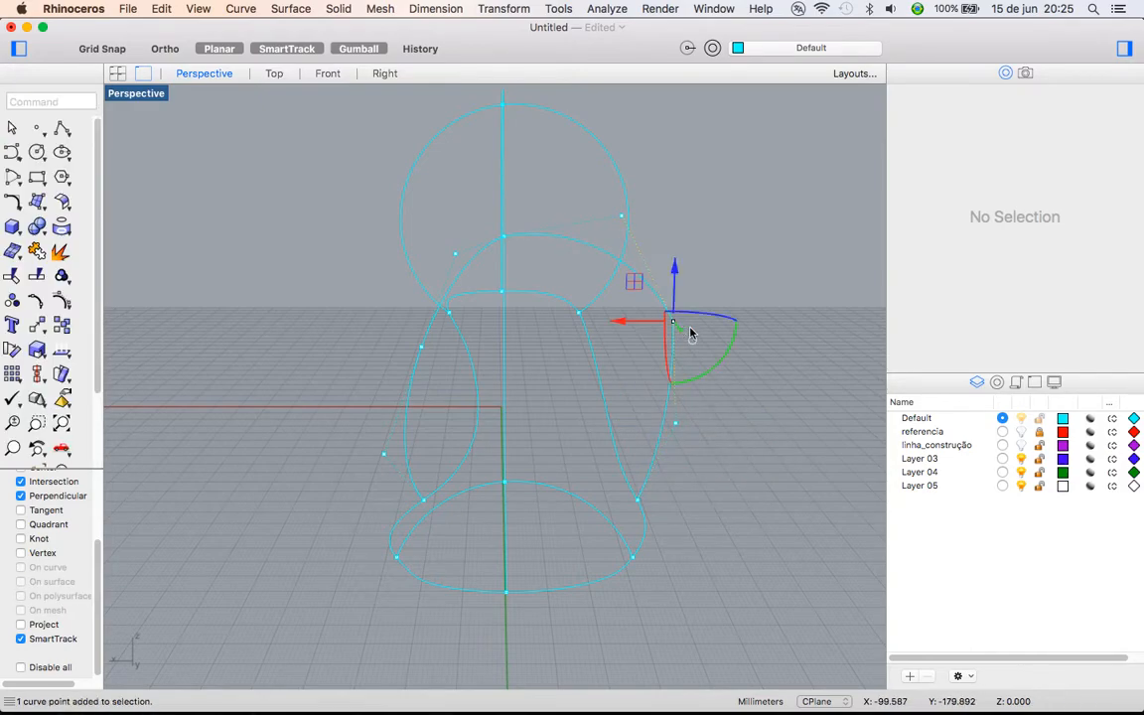
pyautogui.moveTo(638, 320); pyautogui.dragTo(599, 325)
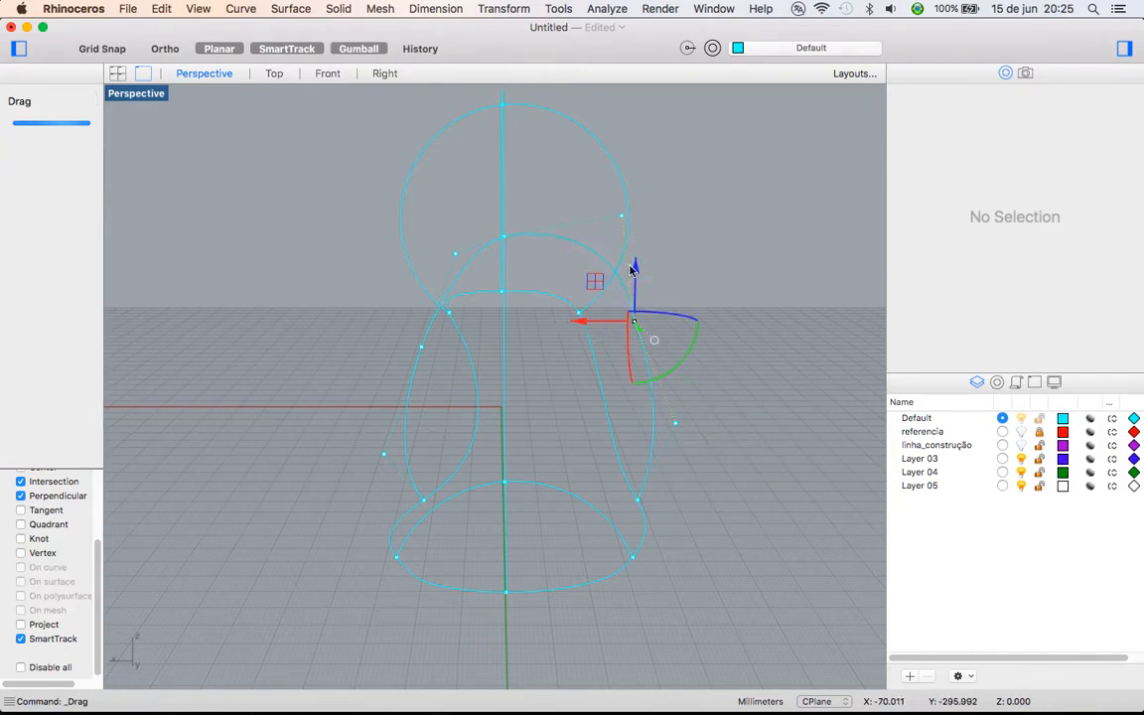
# Move the upper control point of that mid-foot half inward and fine-tune its middle and lower points
pyautogui.click(617, 219)
pyautogui.moveTo(602, 219); pyautogui.dragTo(582, 191)
pyautogui.click(634, 319)
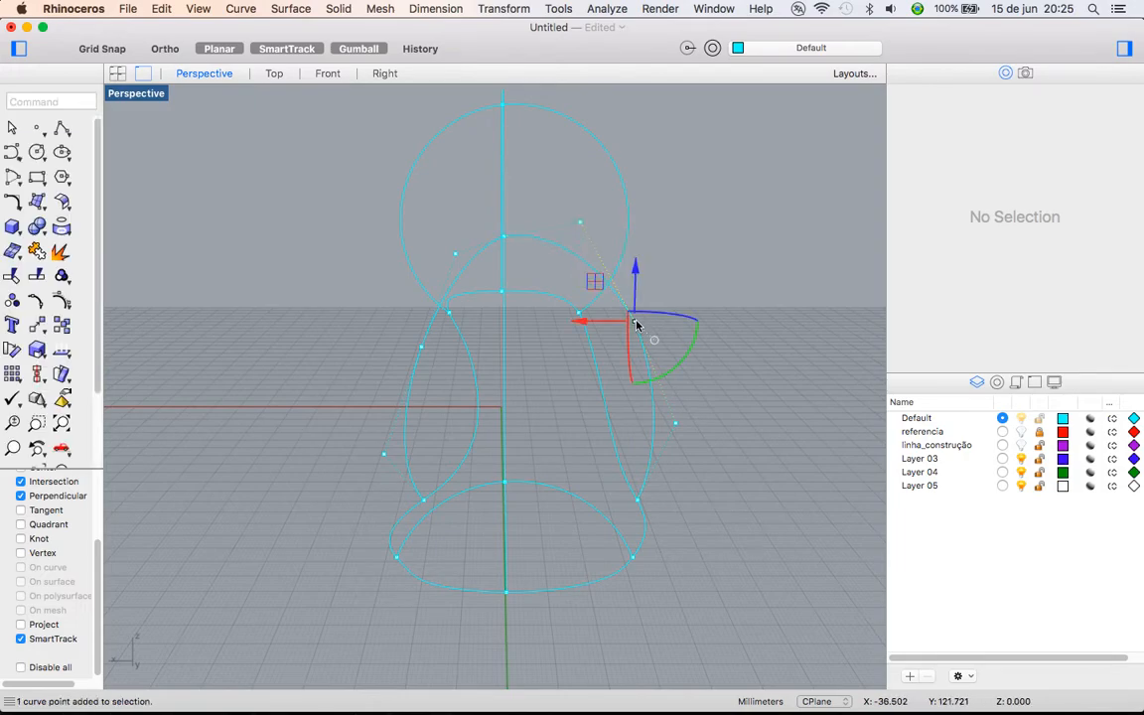
pyautogui.moveTo(608, 326)
pyautogui.mouseDown()
pyautogui.moveTo(592, 321)
pyautogui.moveTo(603, 323)
pyautogui.mouseUp()
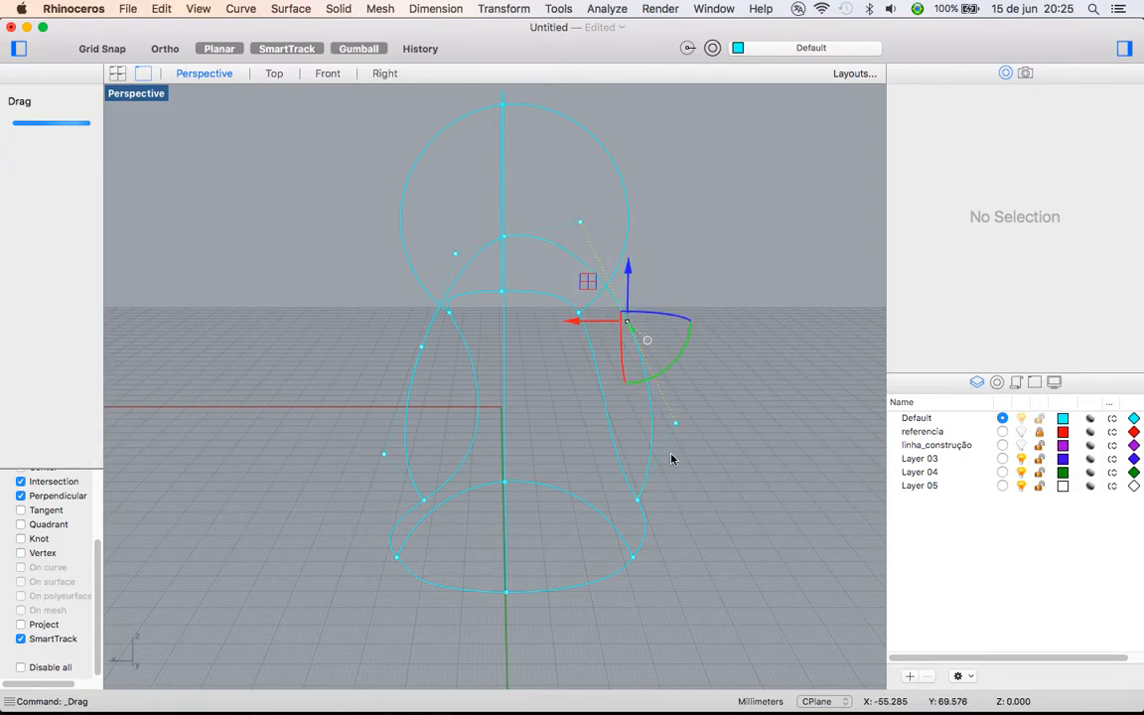
pyautogui.click(675, 425)
pyautogui.moveTo(644, 425); pyautogui.dragTo(626, 432)
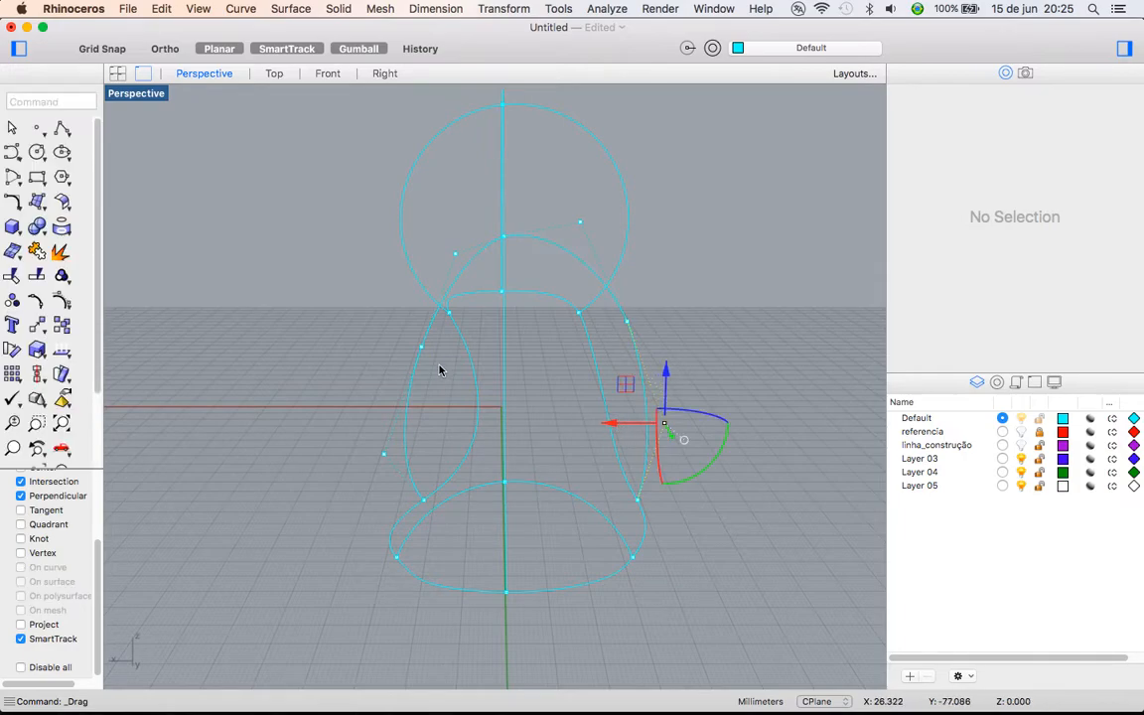
pyautogui.click(423, 347)
pyautogui.moveTo(539, 310); pyautogui.dragTo(569, 285, button='right')
pyautogui.click(610, 247)
pyautogui.click(611, 233)
# Show the control points of one forefoot arc half and shift its side point along X to reshape it
pyautogui.moveTo(618, 239); pyautogui.dragTo(552, 334, button='right')
pyautogui.moveTo(514, 579); pyautogui.dragTo(595, 380, button='right')
pyautogui.click(599, 425)
pyautogui.press('F10')
pyautogui.moveTo(661, 453); pyautogui.dragTo(626, 502, button='right')
pyautogui.click(565, 419)
pyautogui.moveTo(547, 419); pyautogui.dragTo(605, 376)
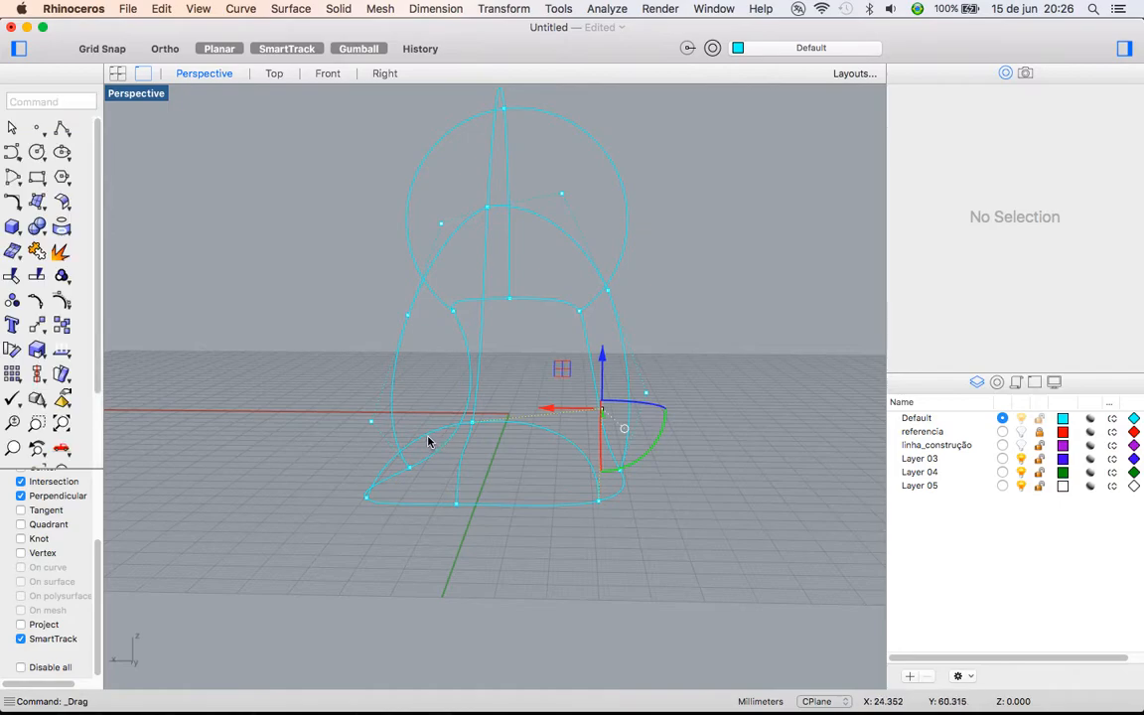
# Show the control points of the other forefoot arc half and move its side point outward
pyautogui.click(427, 436)
pyautogui.moveTo(447, 456); pyautogui.dragTo(572, 462, button='right')
pyautogui.press('F10')
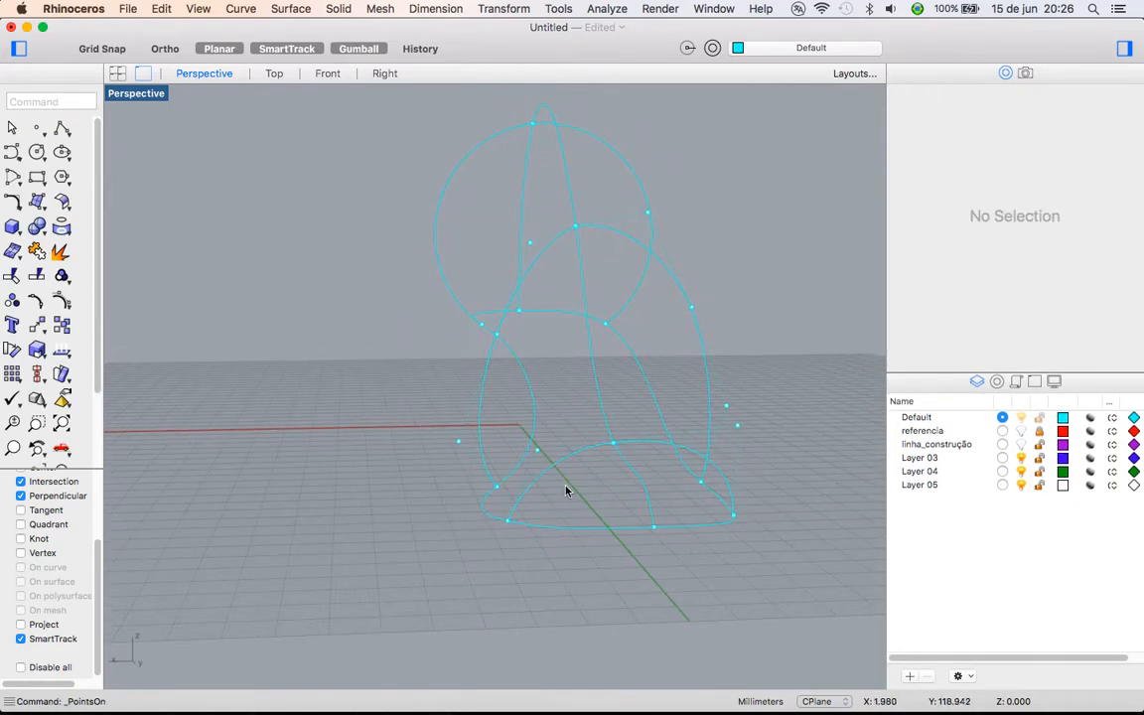
pyautogui.click(535, 456)
pyautogui.moveTo(502, 449); pyautogui.dragTo(520, 418)
pyautogui.moveTo(671, 511); pyautogui.dragTo(473, 552, button='right')
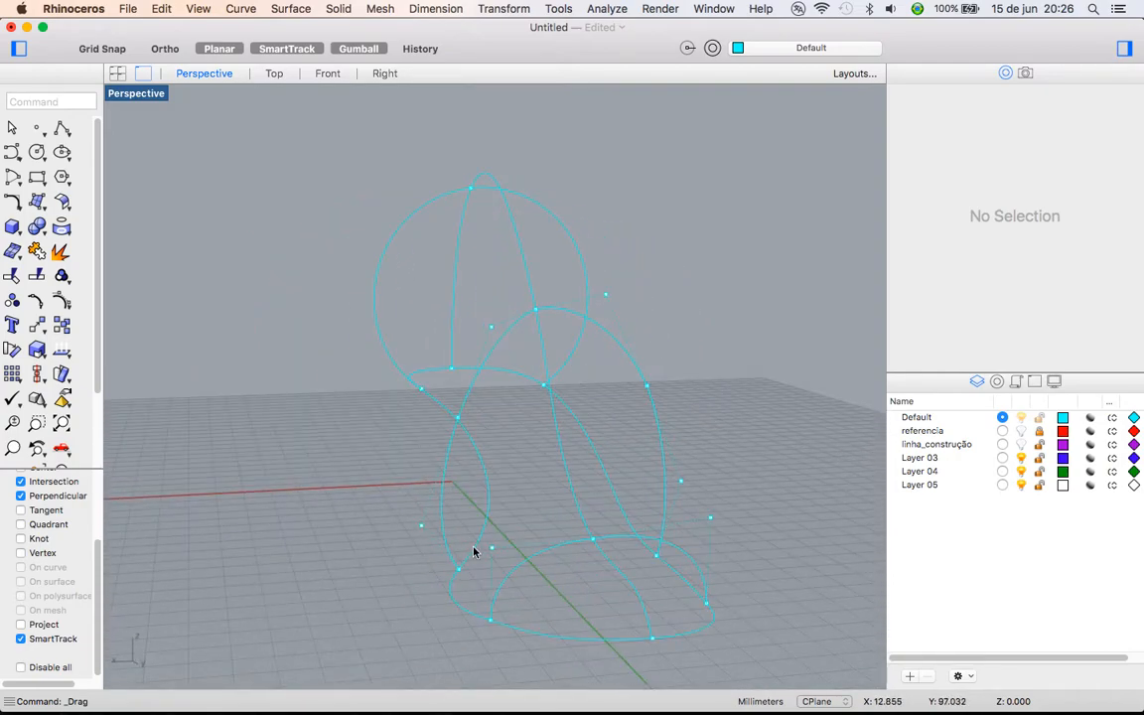
# Readjust the middle control point of the first mid-foot arc half, then hide the control points
pyautogui.click(459, 427)
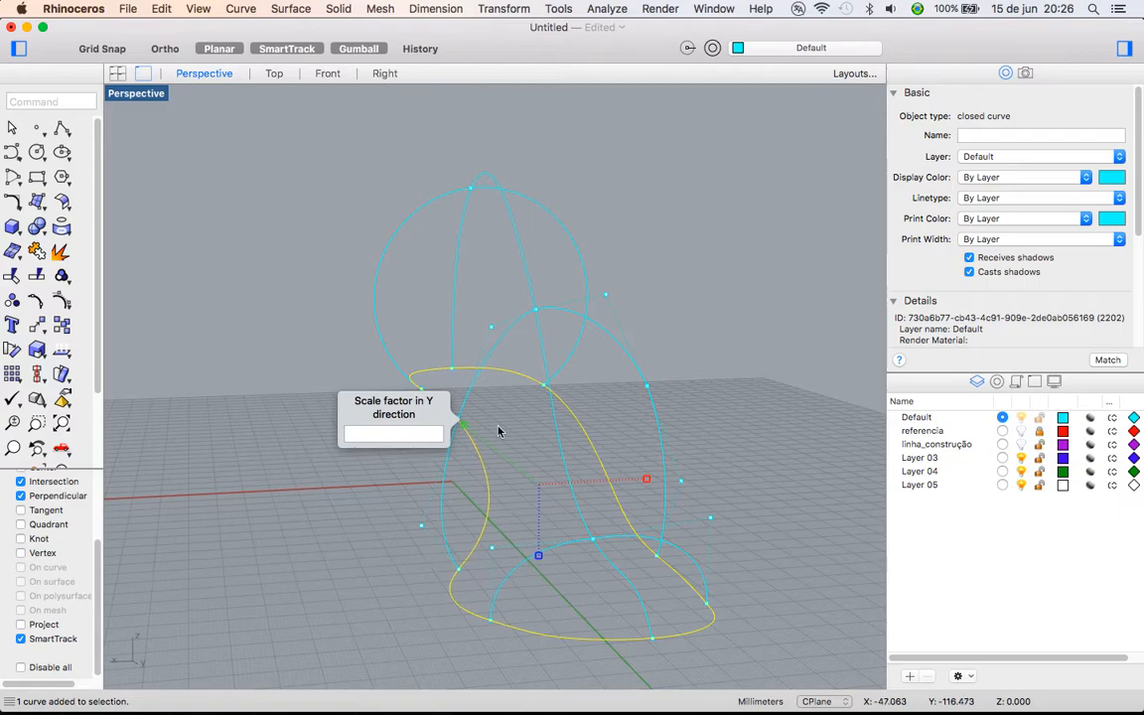
pyautogui.press('Escape')
pyautogui.moveTo(481, 421); pyautogui.dragTo(489, 411, button='right')
pyautogui.click(463, 408)
pyautogui.press('F10')
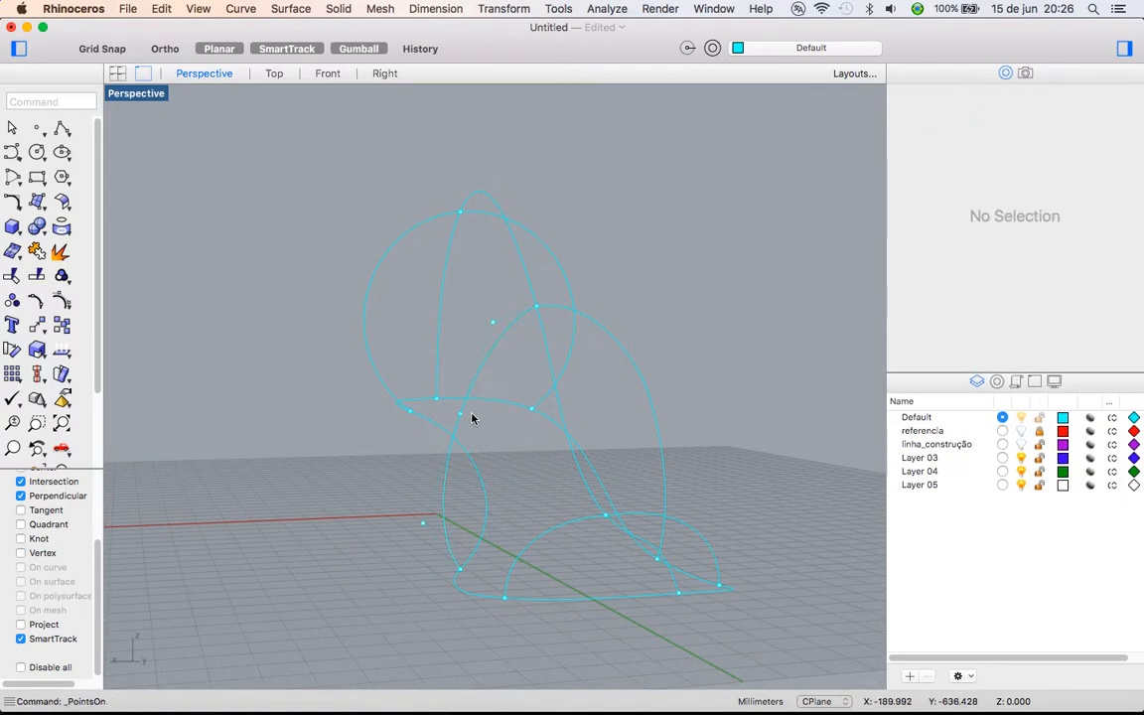
pyautogui.moveTo(451, 424)
pyautogui.mouseDown()
pyautogui.moveTo(434, 414)
pyautogui.moveTo(444, 416)
pyautogui.mouseUp()
pyautogui.moveTo(607, 430); pyautogui.dragTo(758, 464, button='right')
pyautogui.press('Escape')
pyautogui.press('Escape')
# Show the control points of one heel arc half and move its lower, middle and upper points inward
pyautogui.click(674, 394)
pyautogui.press('F10')
pyautogui.moveTo(617, 438); pyautogui.dragTo(567, 429)
pyautogui.click(583, 347)
pyautogui.moveTo(567, 347); pyautogui.dragTo(544, 344)
pyautogui.click(552, 265)
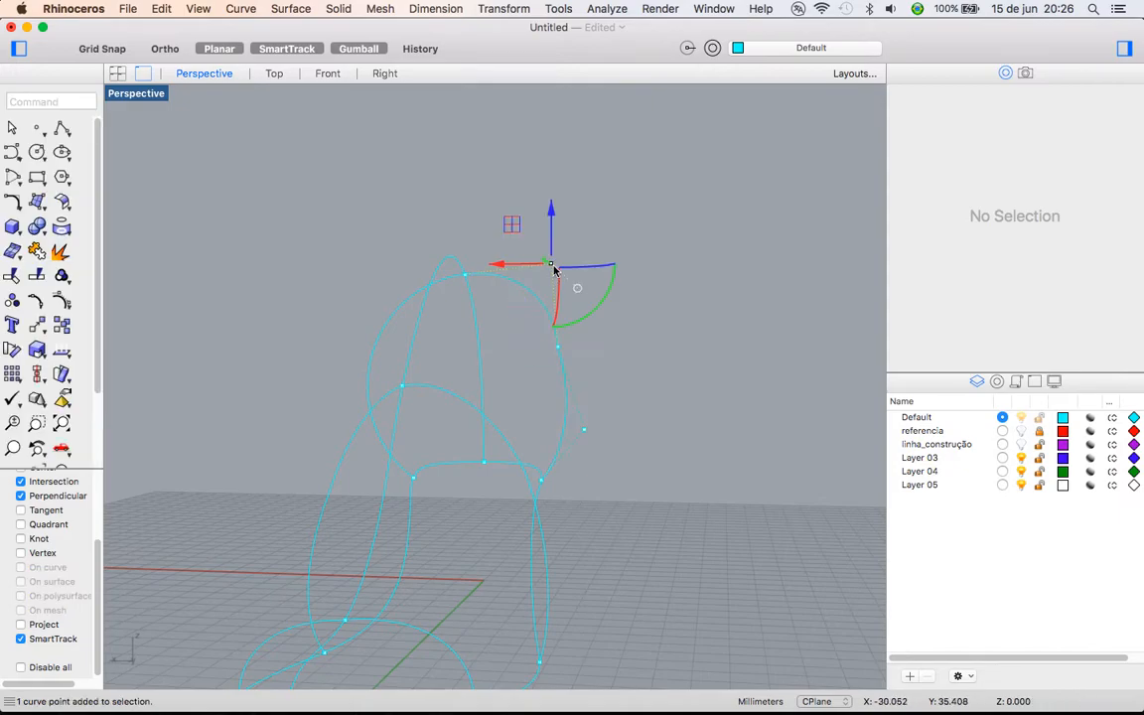
pyautogui.moveTo(520, 264); pyautogui.dragTo(486, 292)
pyautogui.moveTo(486, 292); pyautogui.dragTo(509, 325, button='right')
# Narrow the opposite heel arc half by moving its control points inward, then hide the control points
pyautogui.doubleClick(307, 365)
pyautogui.click(290, 395)
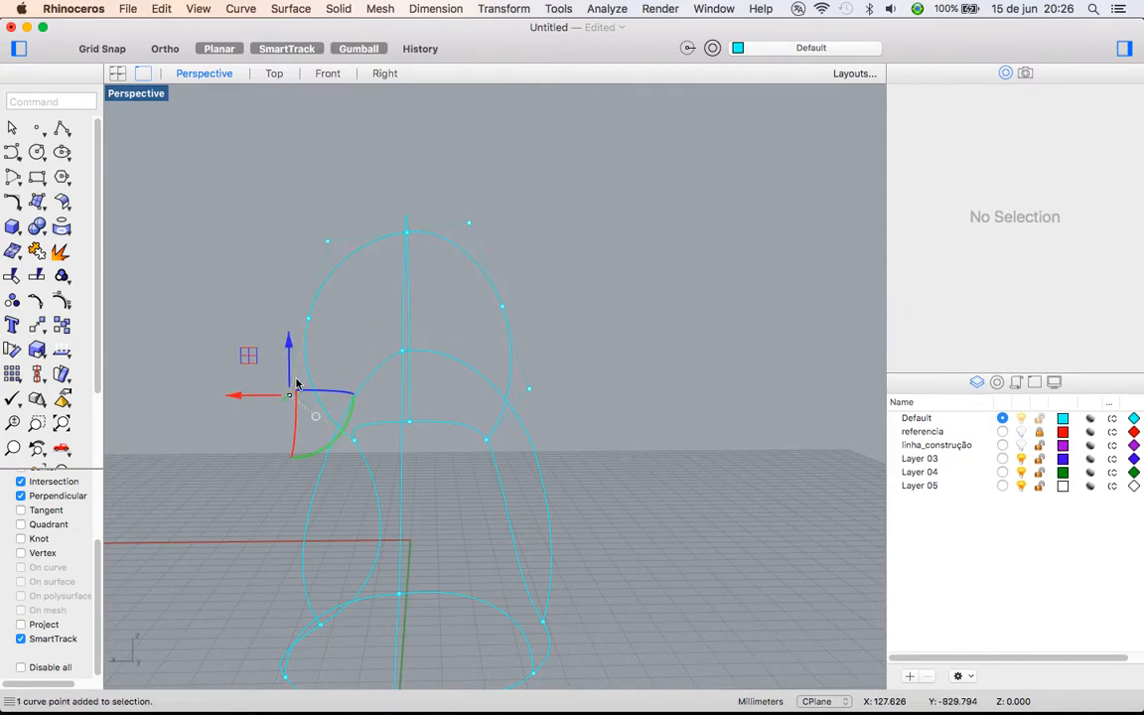
pyautogui.click(310, 318)
pyautogui.moveTo(285, 323); pyautogui.dragTo(333, 245)
pyautogui.click(352, 242)
pyautogui.moveTo(531, 322); pyautogui.dragTo(534, 351, button='right')
pyautogui.press('Escape')
pyautogui.press('Escape')
# Slightly lower the upper control point of one mid-foot arc half, then hide the points and inspect the wireframe
pyautogui.click(534, 347)
pyautogui.press('F10')
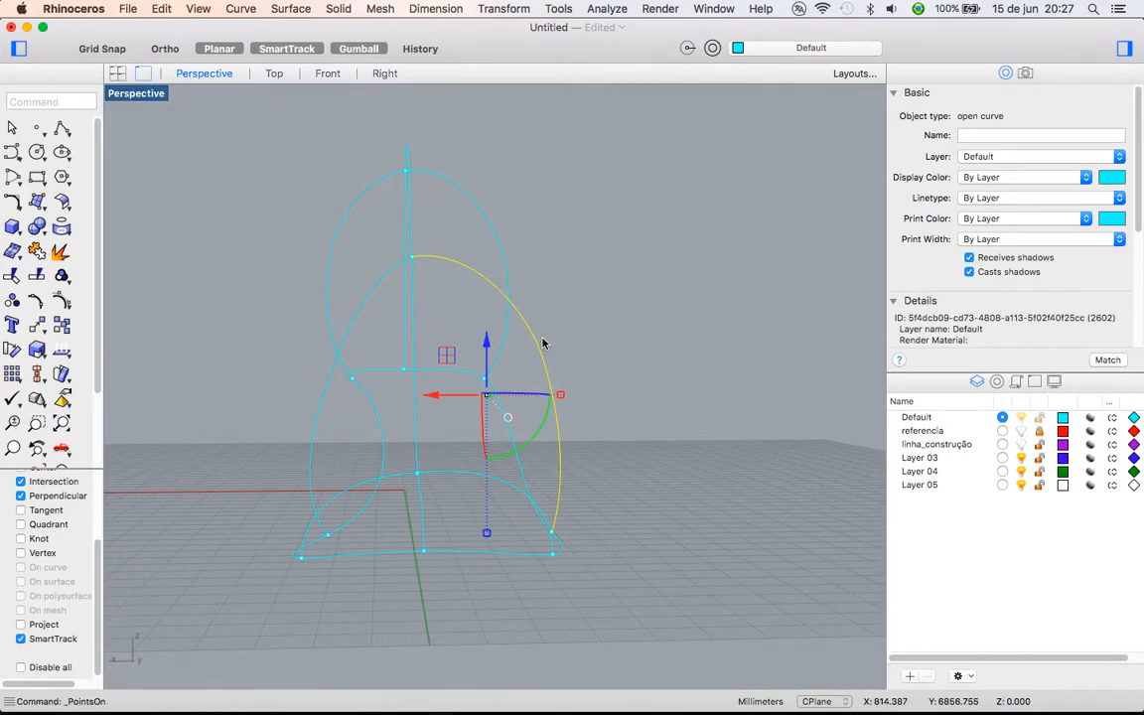
pyautogui.click(491, 244)
pyautogui.moveTo(491, 217); pyautogui.dragTo(494, 229)
pyautogui.press('Escape')
pyautogui.press('Escape')
pyautogui.moveTo(648, 294); pyautogui.dragTo(419, 449, button='right')
pyautogui.moveTo(571, 367); pyautogui.dragTo(541, 378, button='right')
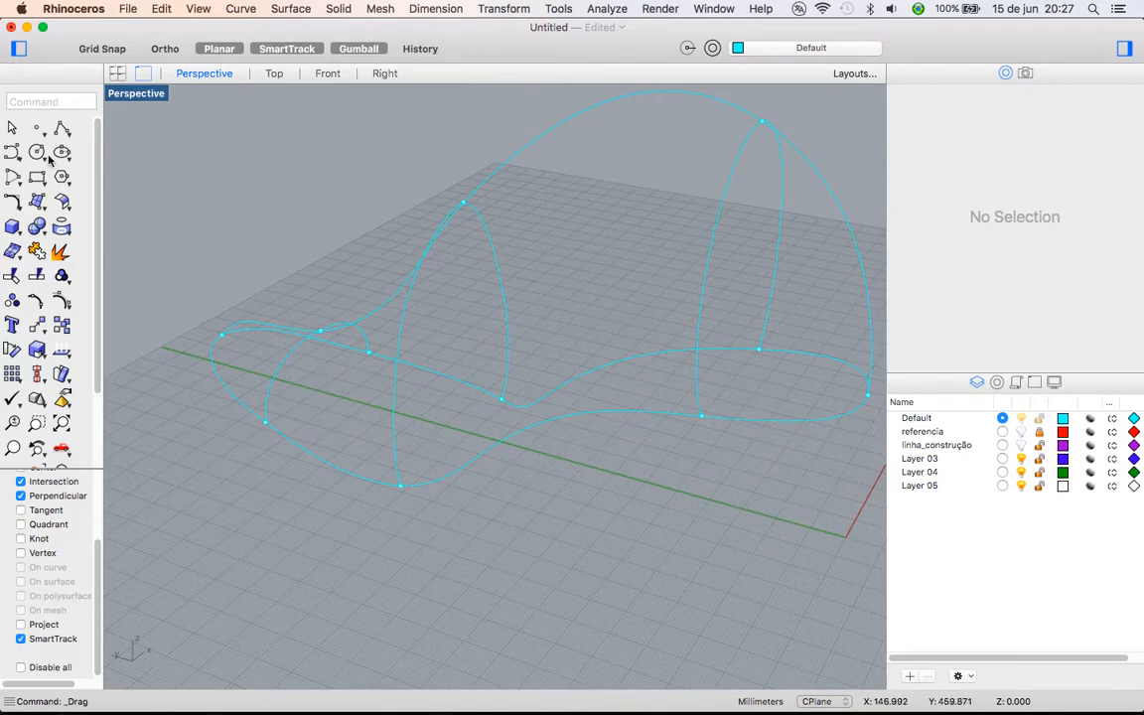
# Draw a degree 3 interpolated curve across the sole between the two lower endpoints of the forefoot arc
pyautogui.click(14, 152)
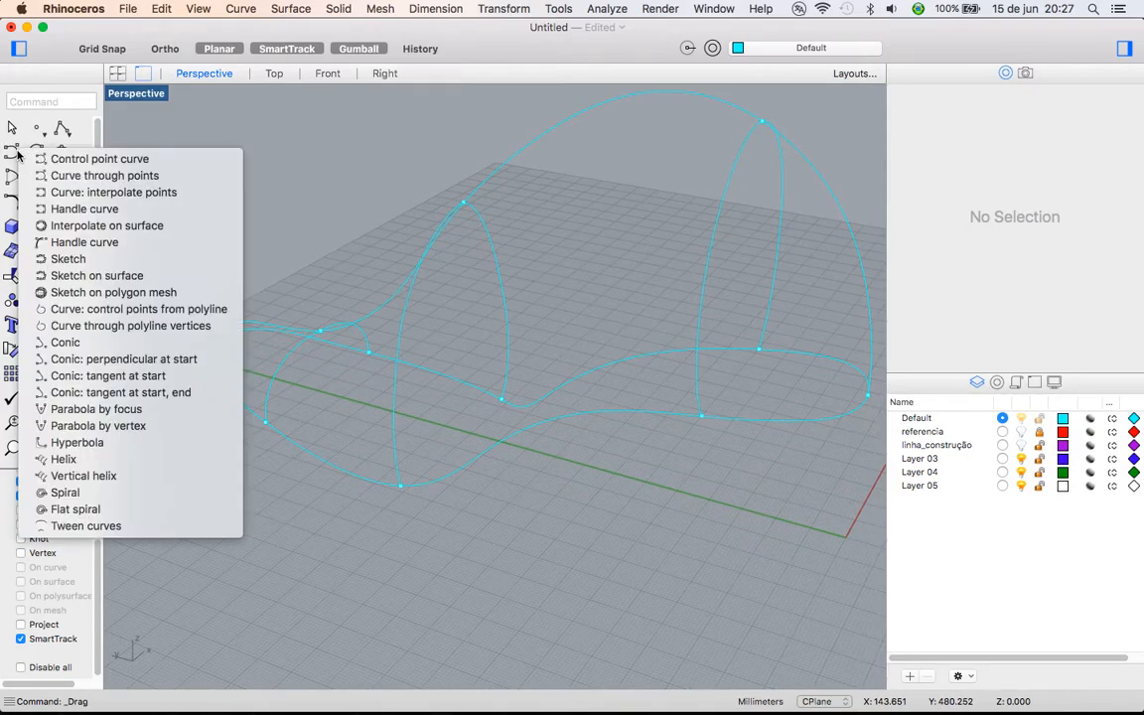
pyautogui.click(69, 197)
pyautogui.keyDown('shift'); pyautogui.moveTo(417, 398); pyautogui.dragTo(470, 431, button='right'); pyautogui.keyUp('shift')
pyautogui.click(316, 452)
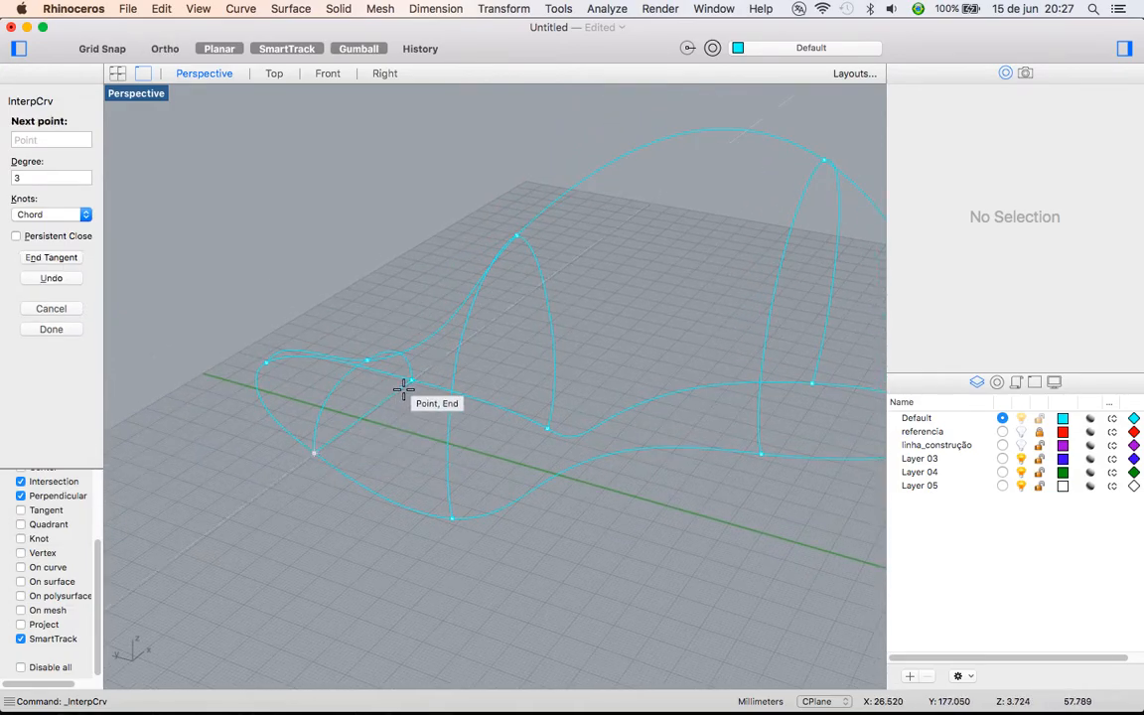
pyautogui.click(410, 381)
pyautogui.rightClick(445, 429)
# Draw another interpolated curve across the sole between the two lower endpoints of the mid-foot arc
pyautogui.rightClick(502, 481)
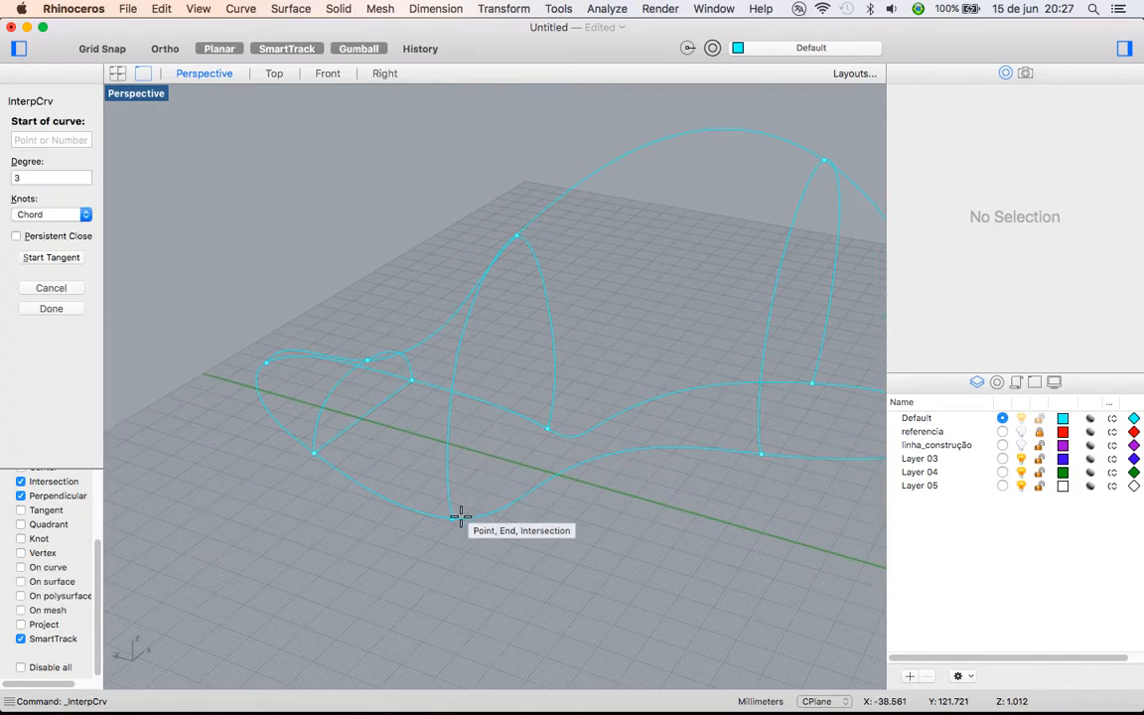
pyautogui.click(456, 515)
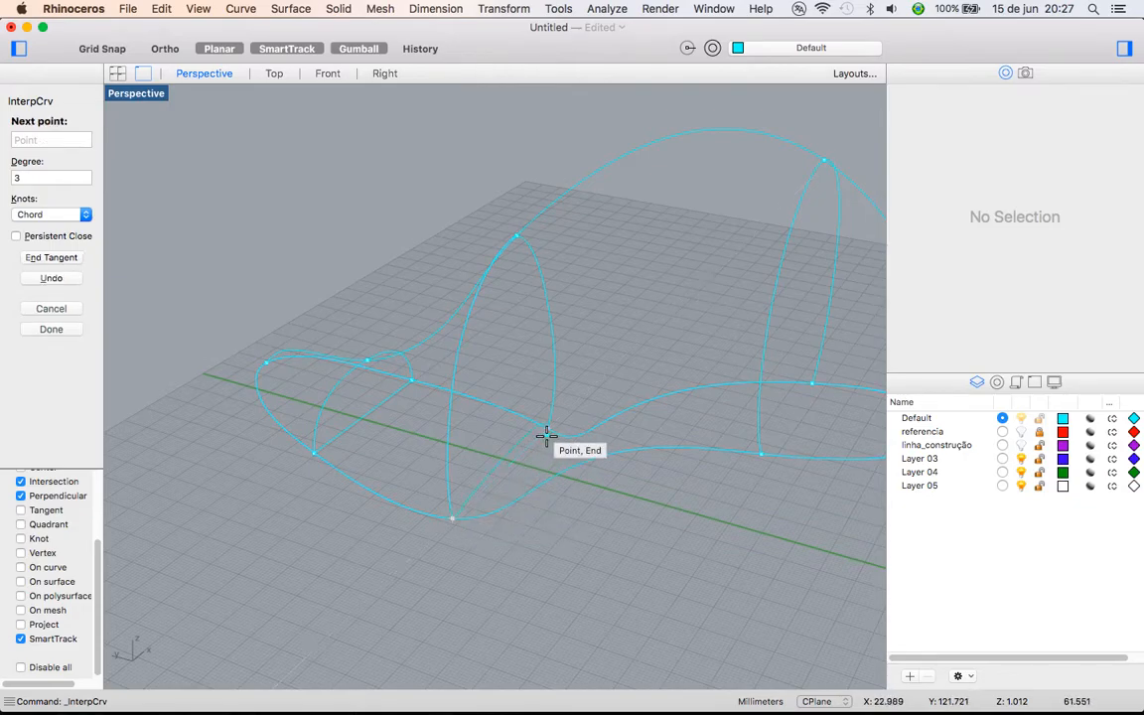
pyautogui.click(546, 434)
pyautogui.rightClick(645, 452)
# Draw a third interpolated curve across the sole between the two lower endpoints of the heel arc
pyautogui.keyDown('shift'); pyautogui.moveTo(647, 454); pyautogui.dragTo(427, 483, button='right'); pyautogui.keyUp('shift')
pyautogui.moveTo(692, 500); pyautogui.dragTo(580, 495, button='right')
pyautogui.rightClick(580, 495)
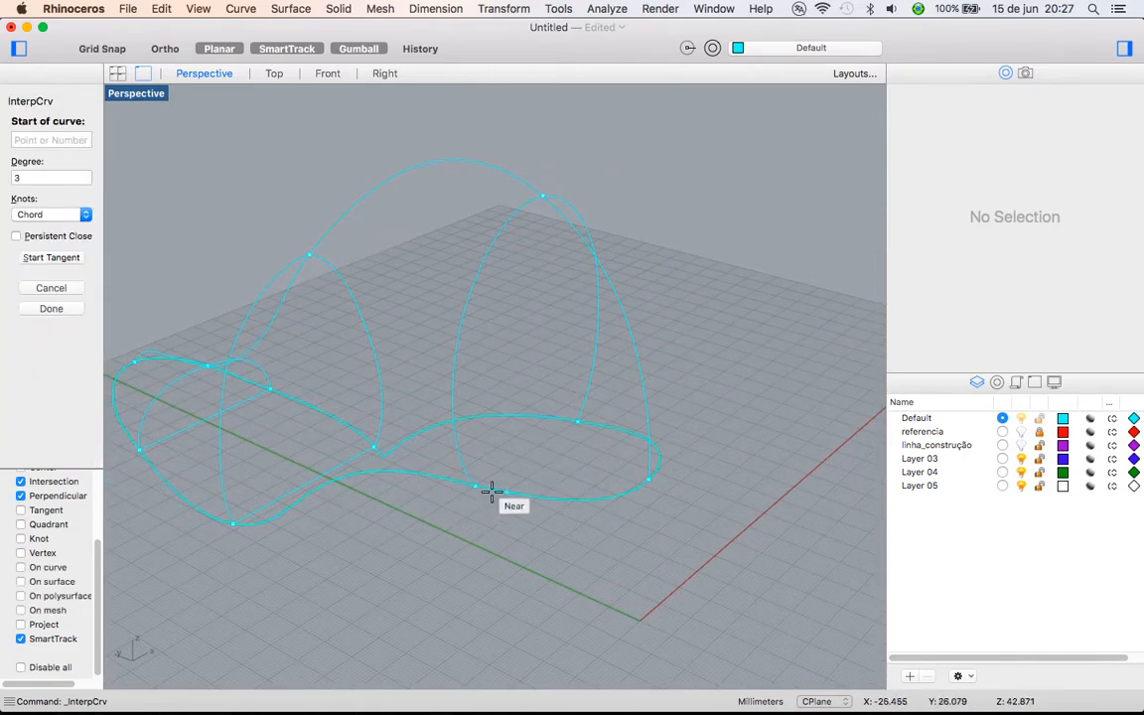
pyautogui.click(473, 488)
pyautogui.click(582, 424)
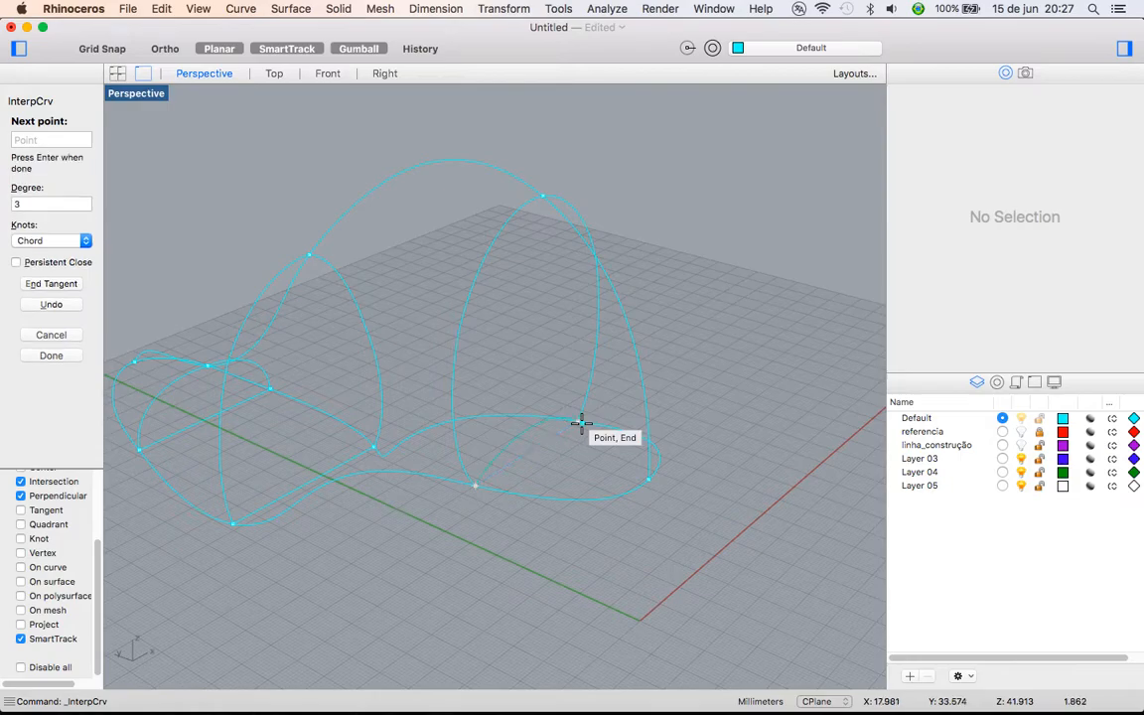
pyautogui.rightClick(575, 473)
# Show the control points of the heel's cross curve and lower its two middle points to bow it downward
pyautogui.moveTo(574, 473); pyautogui.dragTo(570, 407, button='right')
pyautogui.click(571, 407)
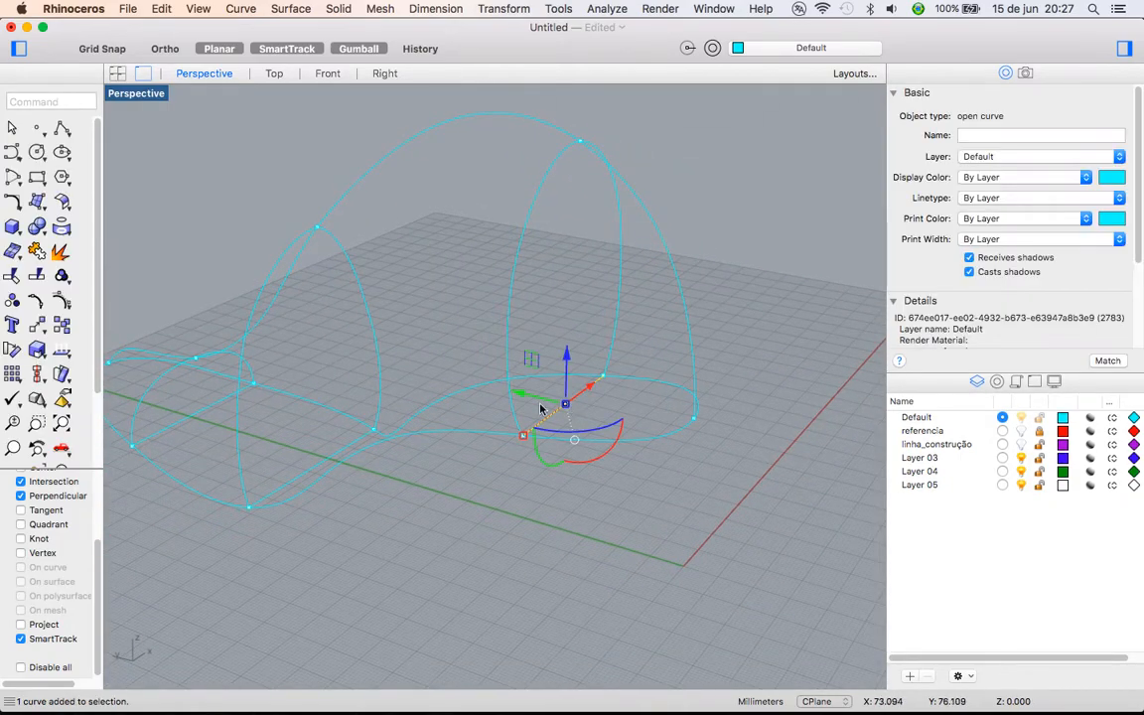
pyautogui.click(57, 304)
pyautogui.moveTo(499, 398); pyautogui.dragTo(479, 402, button='right')
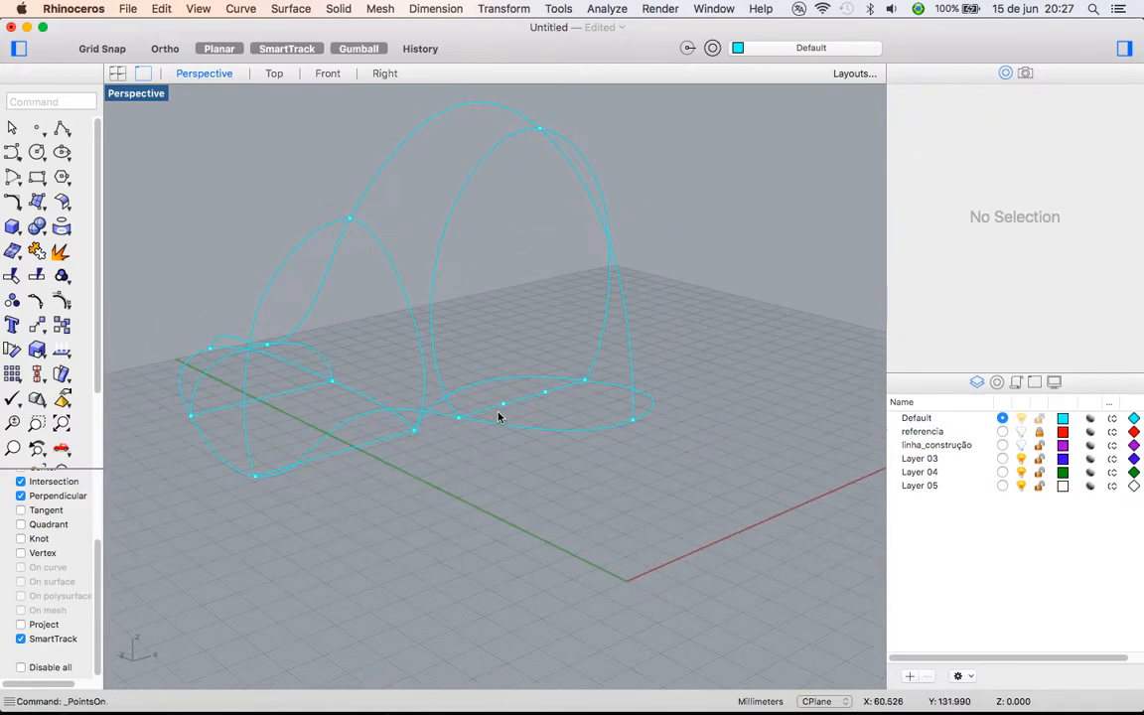
pyautogui.keyDown('shift'); pyautogui.click(546, 392); pyautogui.keyUp('shift')
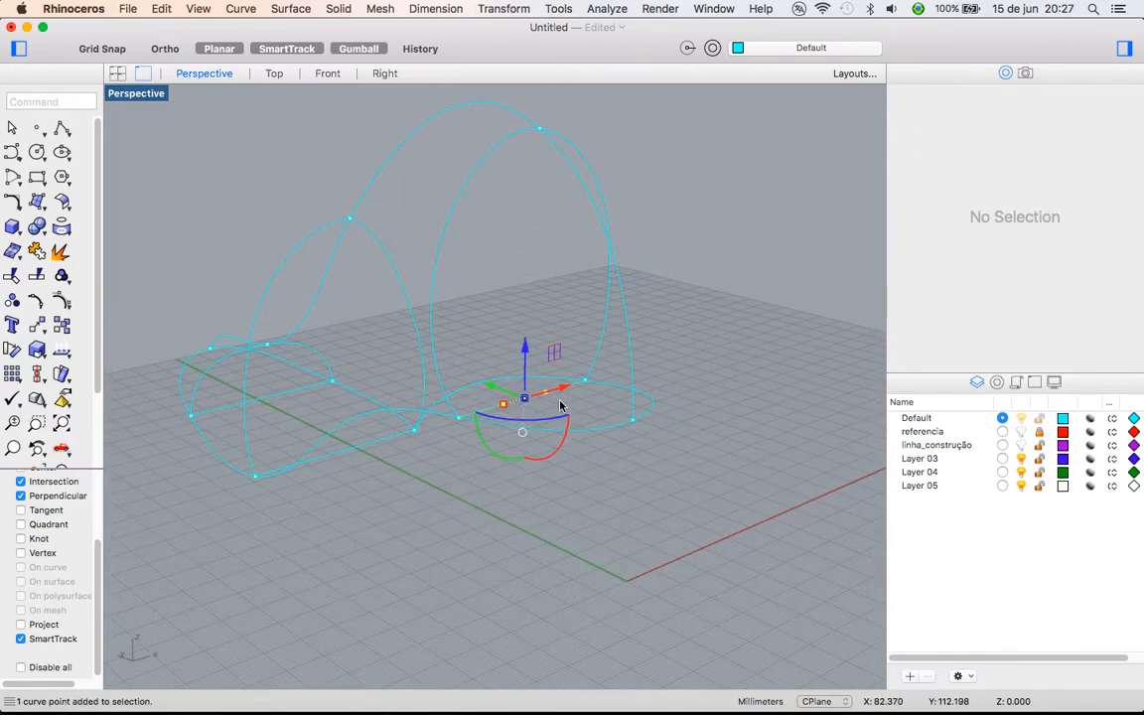
pyautogui.keyDown('super'); pyautogui.moveTo(563, 401); pyautogui.dragTo(570, 352, button='right'); pyautogui.keyUp('super')
pyautogui.moveTo(492, 358); pyautogui.dragTo(491, 395)
pyautogui.moveTo(491, 395); pyautogui.dragTo(572, 441, button='right')
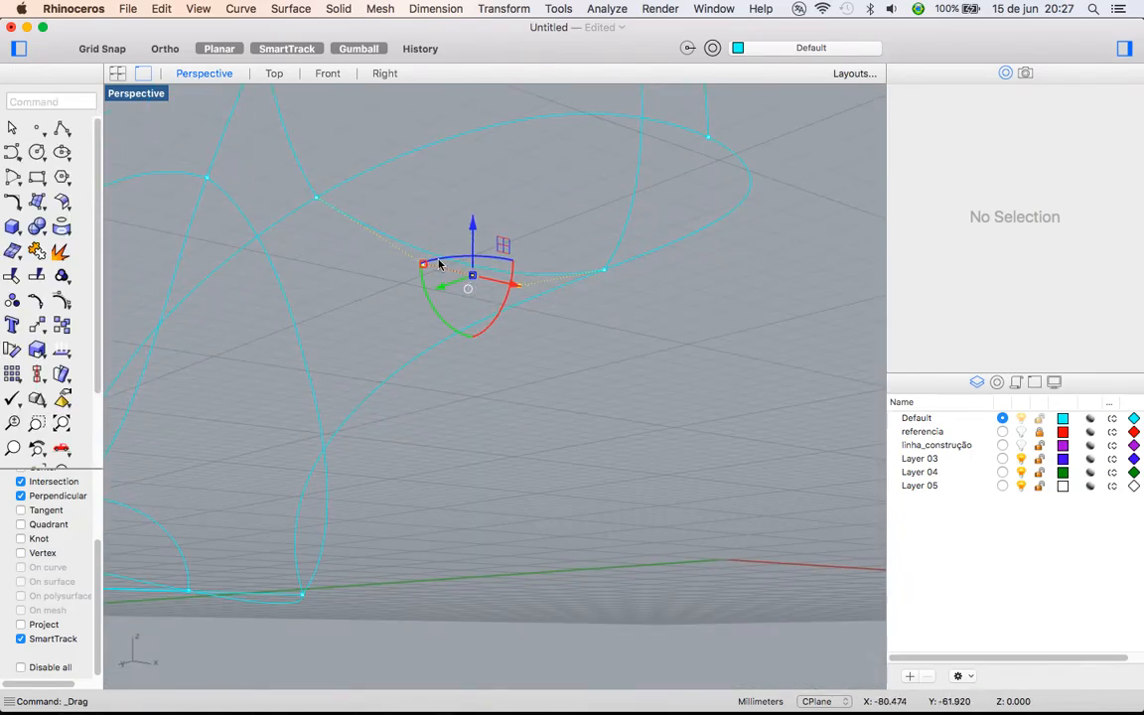
pyautogui.moveTo(433, 263); pyautogui.dragTo(485, 352, button='right')
pyautogui.moveTo(521, 403); pyautogui.dragTo(515, 573)
pyautogui.moveTo(468, 586); pyautogui.dragTo(541, 505, button='right')
# Show the control points of the mid-foot cross curve, raise its middle point on the positive X side and lower the other
pyautogui.click(453, 463)
pyautogui.scroll(5, 572, 506)
pyautogui.press('F10')
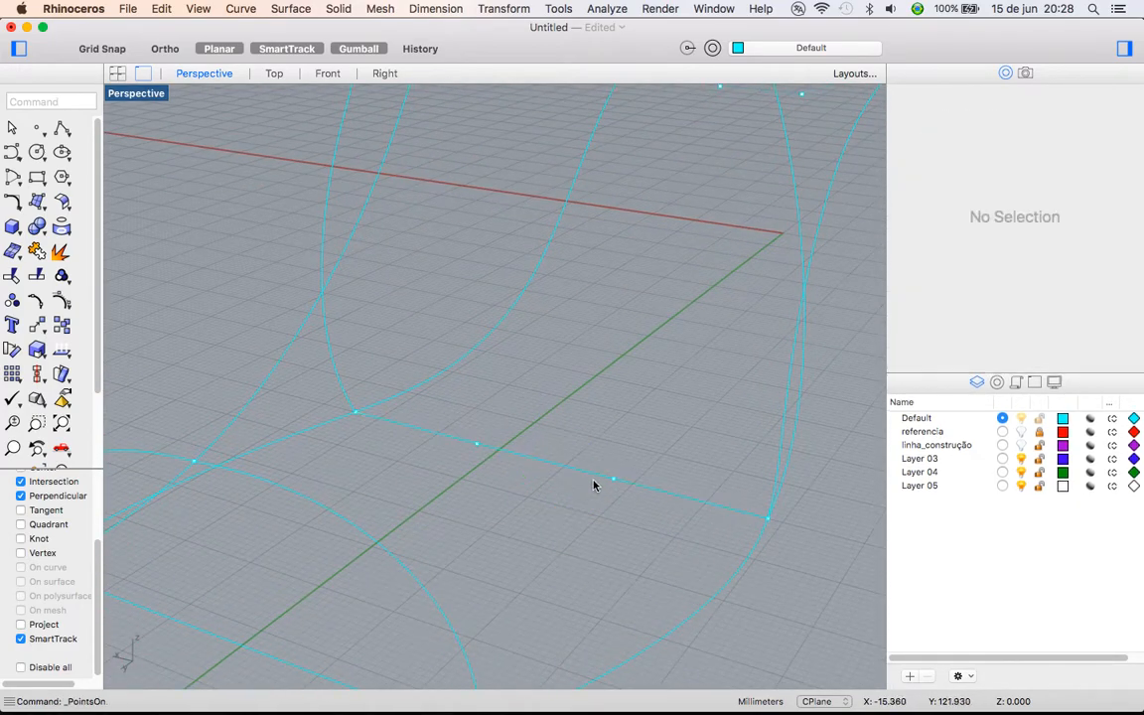
pyautogui.moveTo(480, 428); pyautogui.dragTo(483, 345)
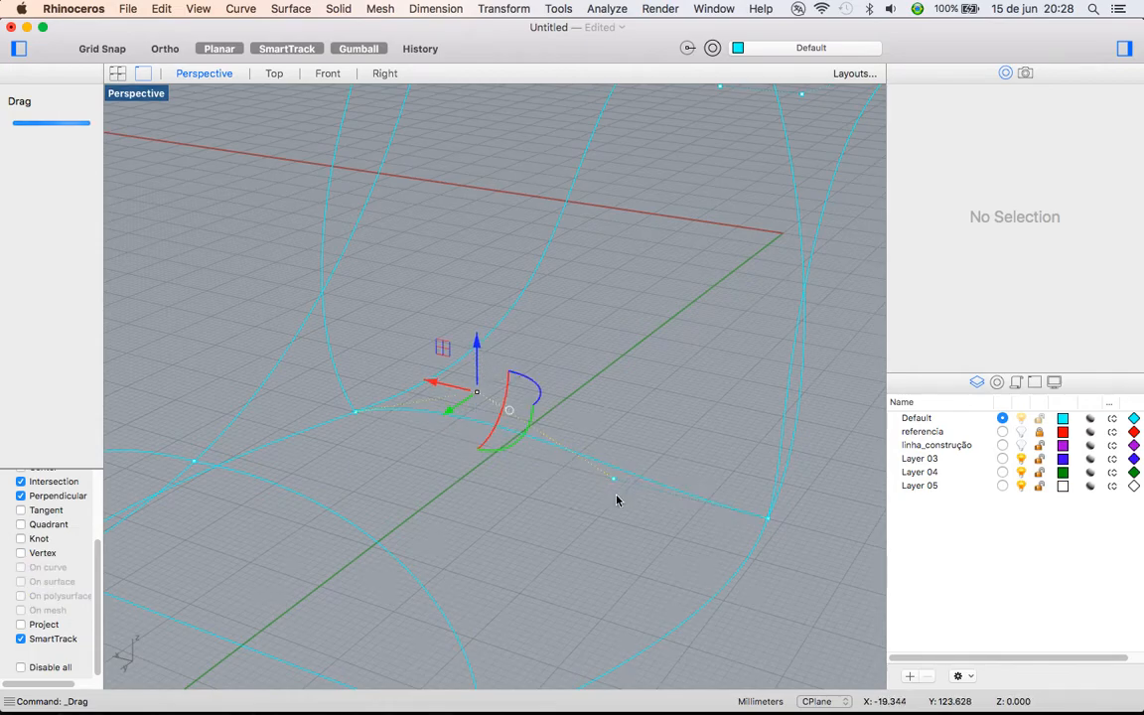
pyautogui.click(614, 479)
pyautogui.moveTo(615, 450); pyautogui.dragTo(615, 479)
pyautogui.click(478, 395)
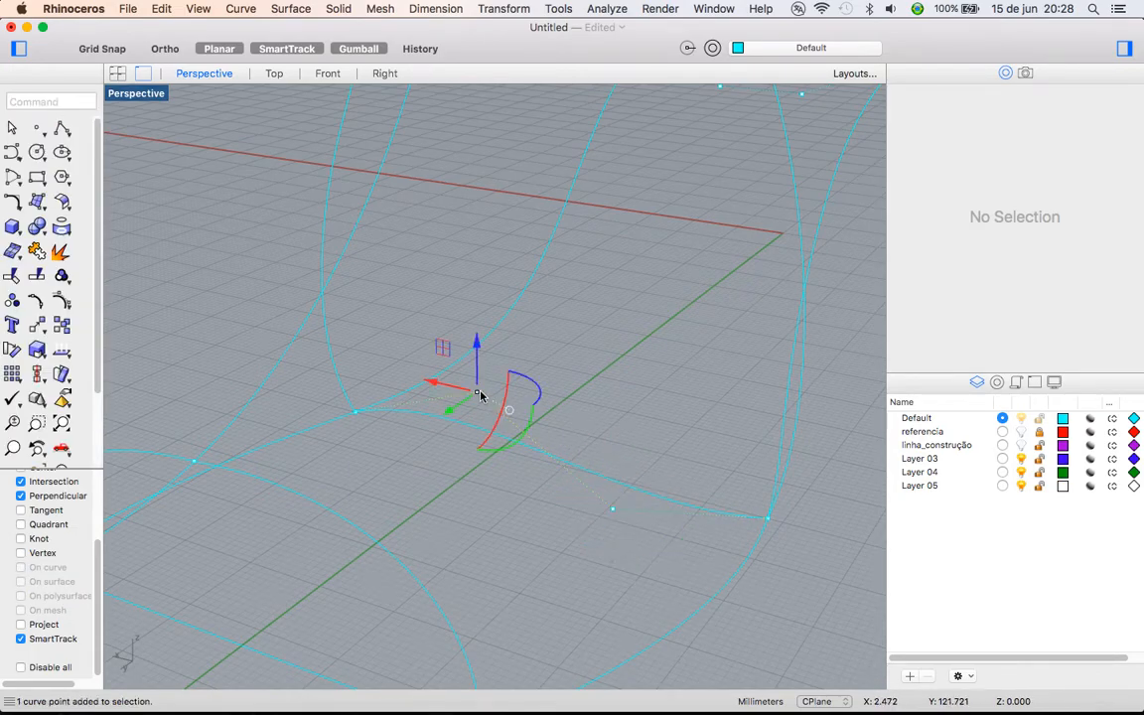
pyautogui.moveTo(472, 399); pyautogui.dragTo(461, 354)
pyautogui.moveTo(459, 433); pyautogui.dragTo(691, 285, button='right')
# Show the control points of the forefoot cross curve, select its two middle points and lower them slightly
pyautogui.click(543, 427)
pyautogui.press('F10')
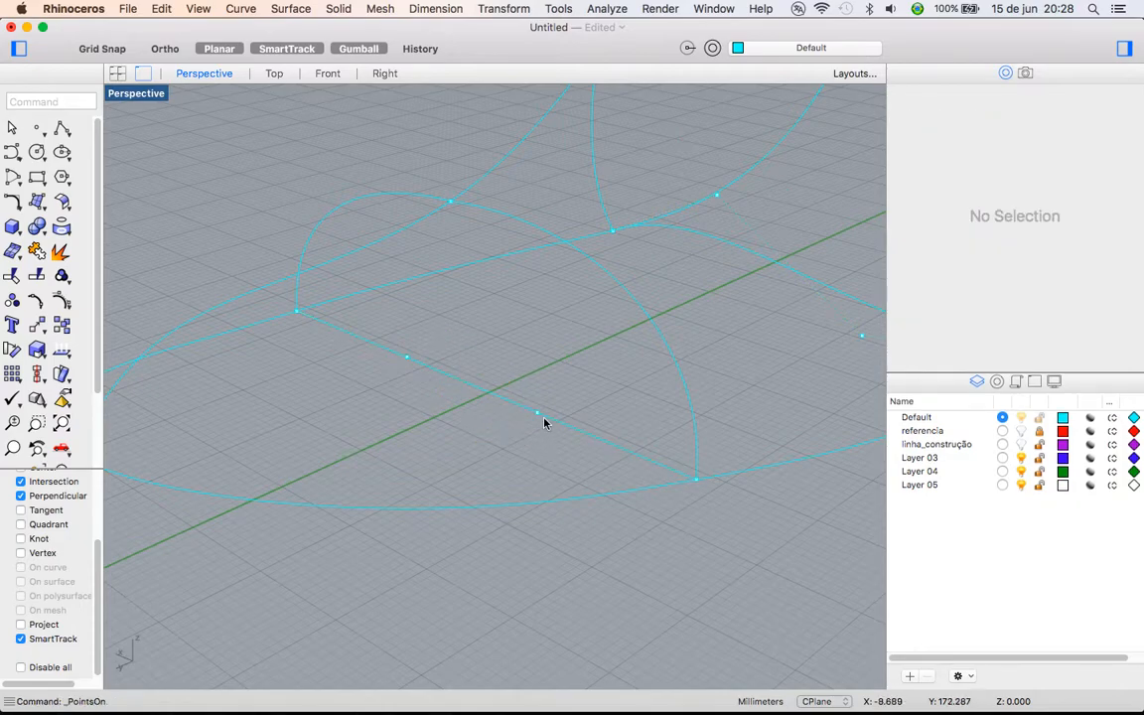
pyautogui.click(538, 415)
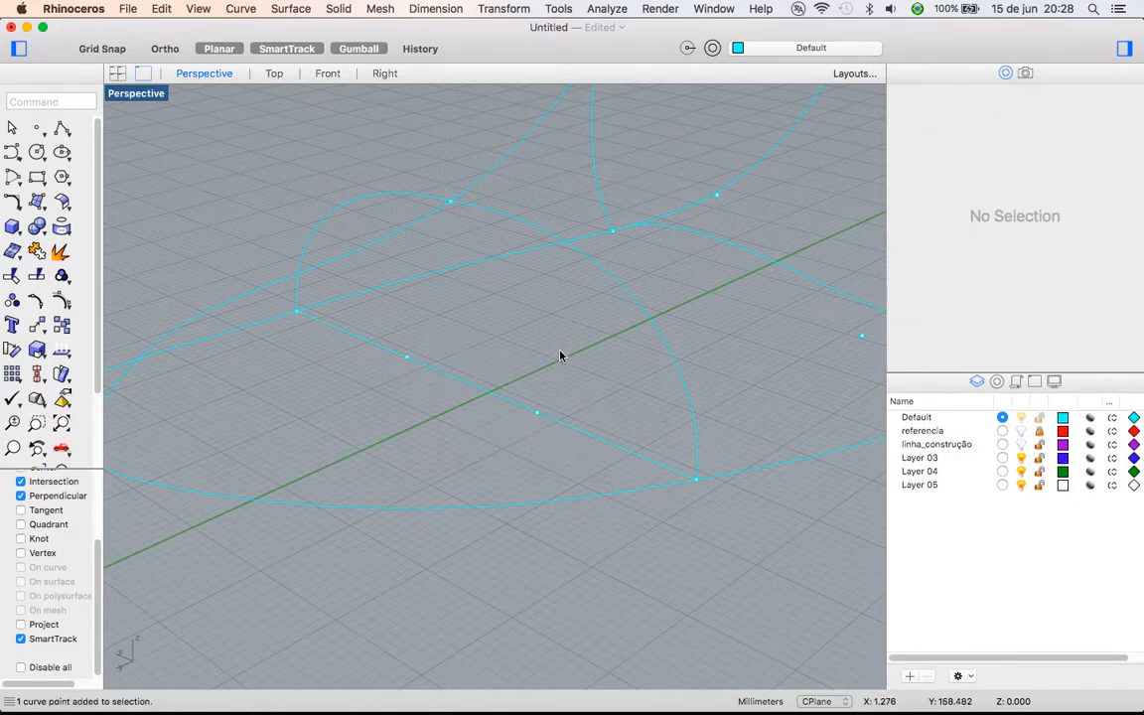
pyautogui.moveTo(364, 483); pyautogui.dragTo(364, 483)
pyautogui.moveTo(468, 348); pyautogui.dragTo(602, 468)
pyautogui.moveTo(603, 468); pyautogui.dragTo(405, 430, button='right')
pyautogui.moveTo(449, 365); pyautogui.dragTo(452, 374)
pyautogui.scroll(-4, 509, 434)
pyautogui.moveTo(666, 456); pyautogui.dragTo(653, 313, button='right')
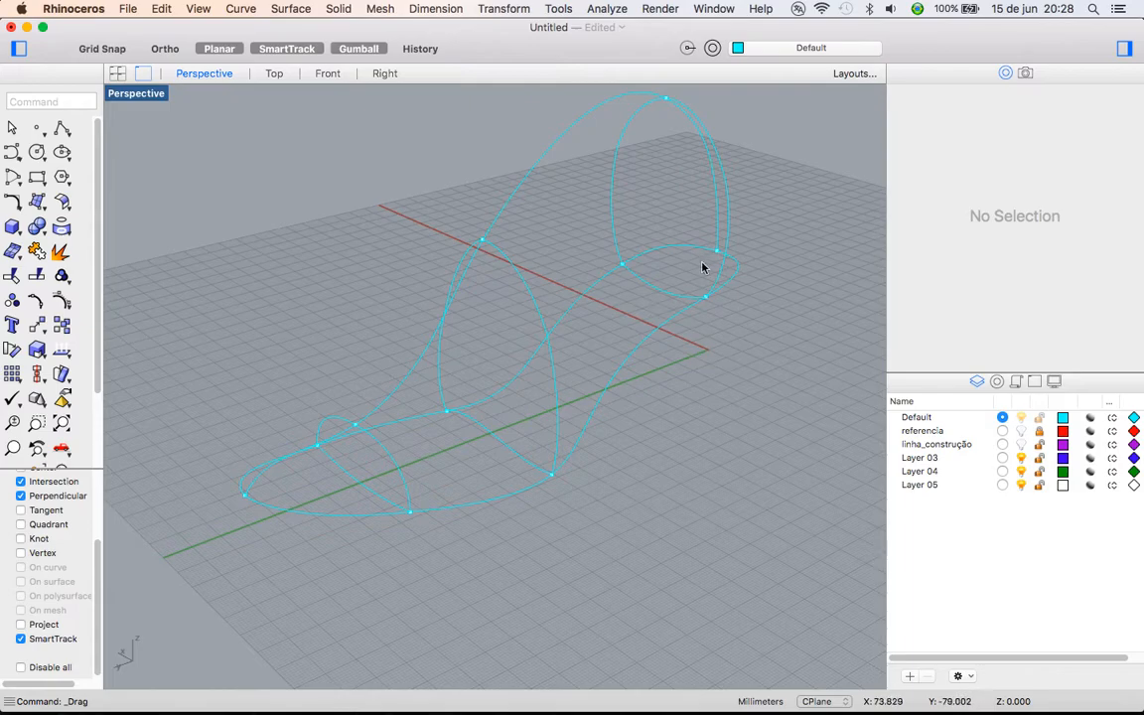
# Section the three sole cross curves along the centre line from the toe tip to the heel end
pyautogui.click(503, 448)
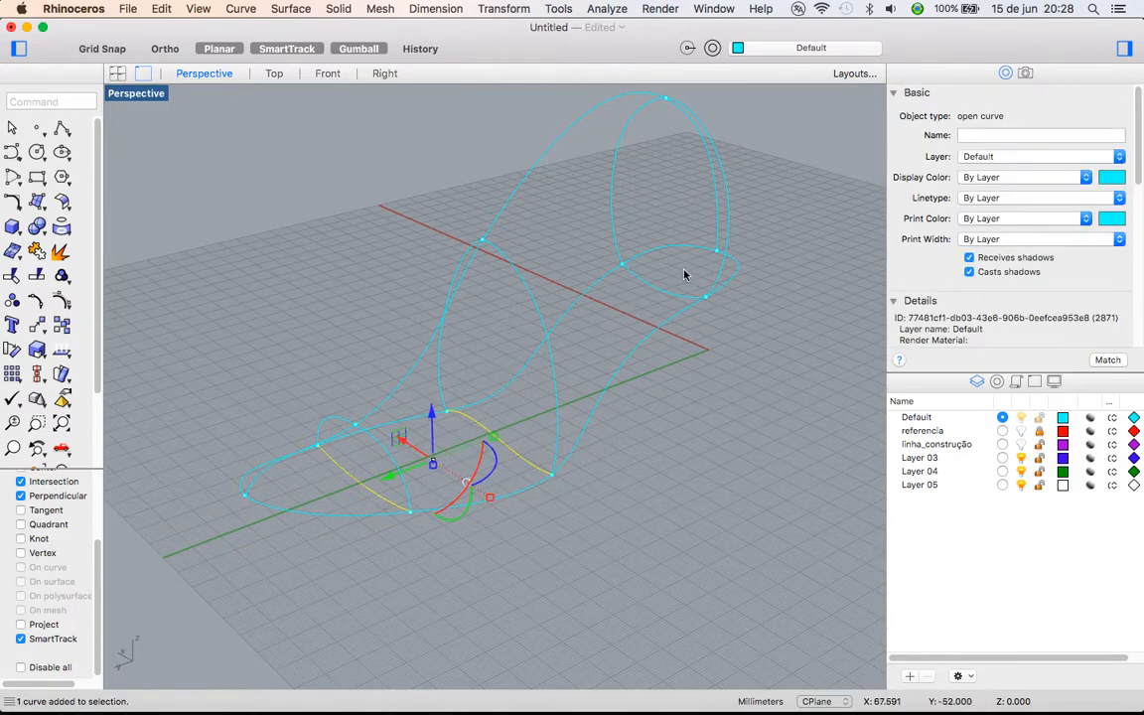
pyautogui.click(663, 315)
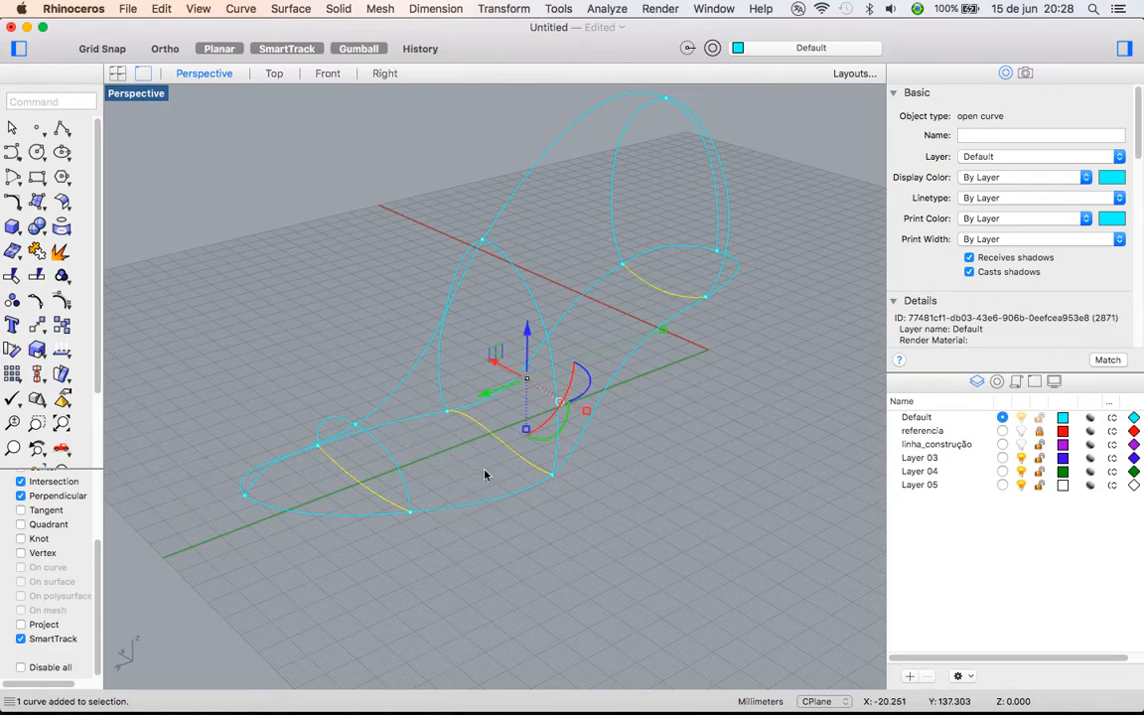
pyautogui.doubleClick(146, 96)
pyautogui.doubleClick(115, 102)
pyautogui.scroll(-2, 357, 260)
pyautogui.moveTo(397, 265); pyautogui.dragTo(351, 276, button='right')
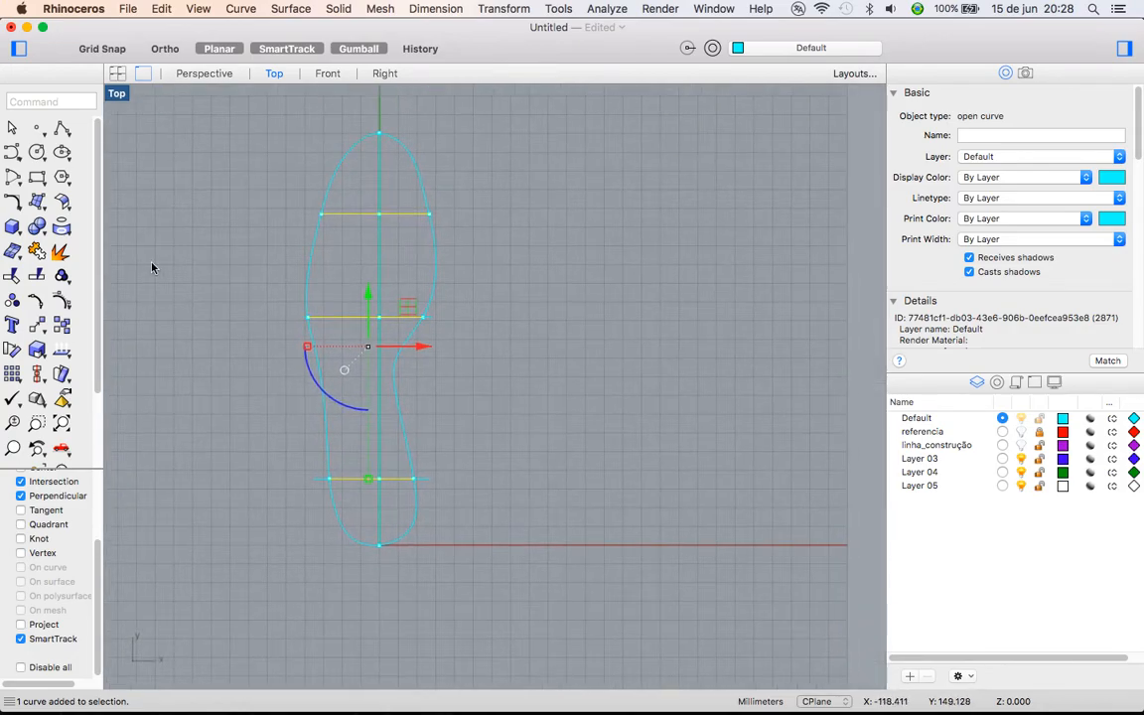
pyautogui.click(63, 233)
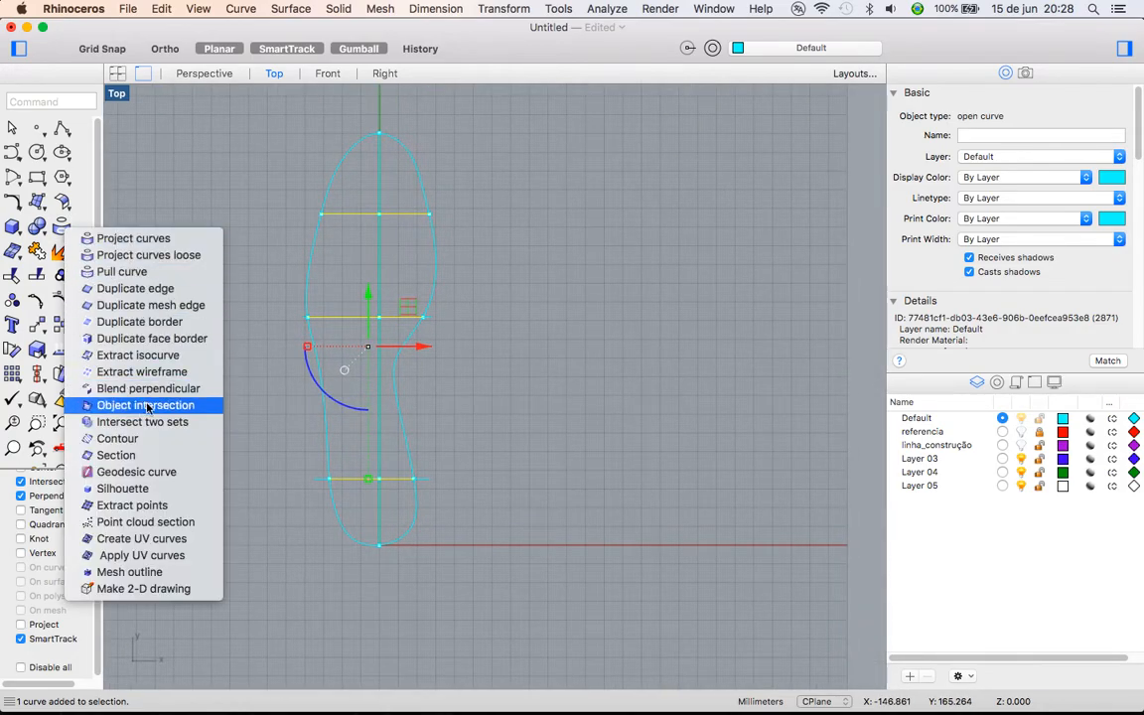
pyautogui.click(164, 455)
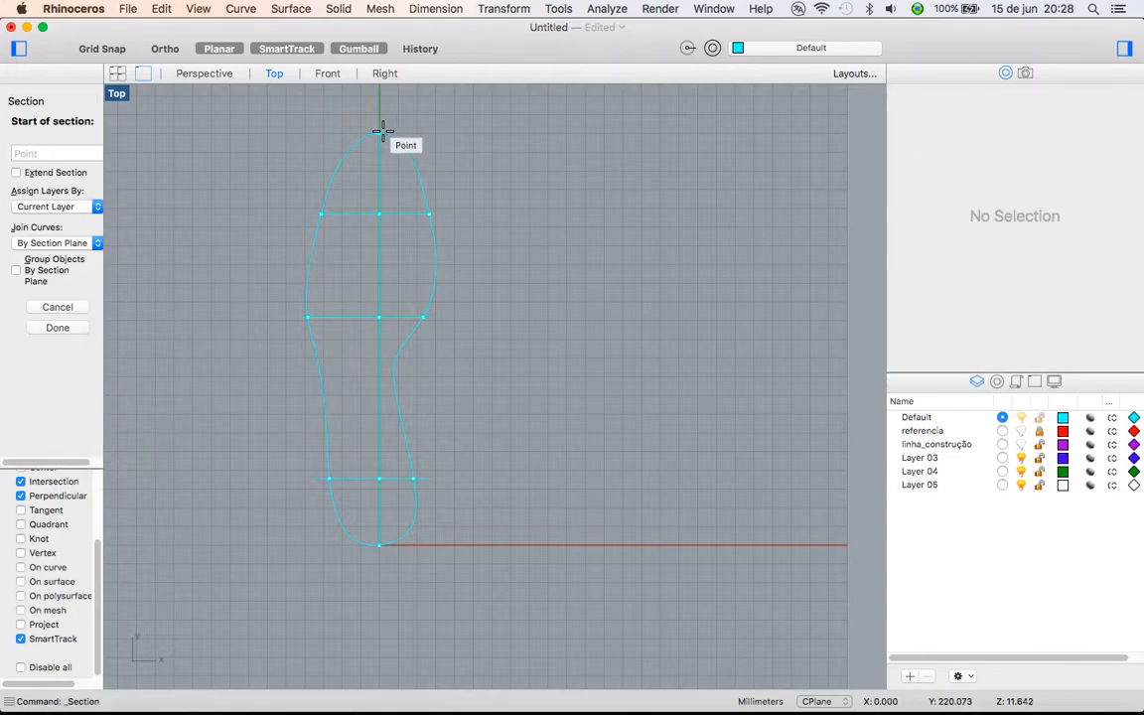
pyautogui.click(378, 132)
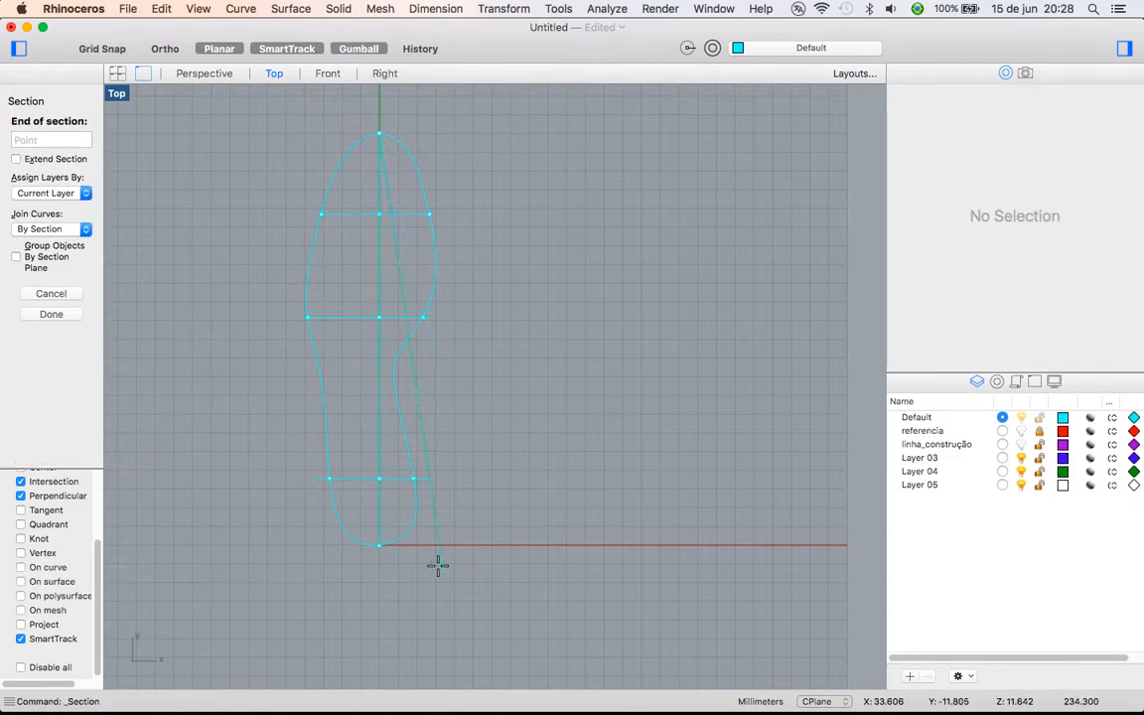
pyautogui.click(381, 547)
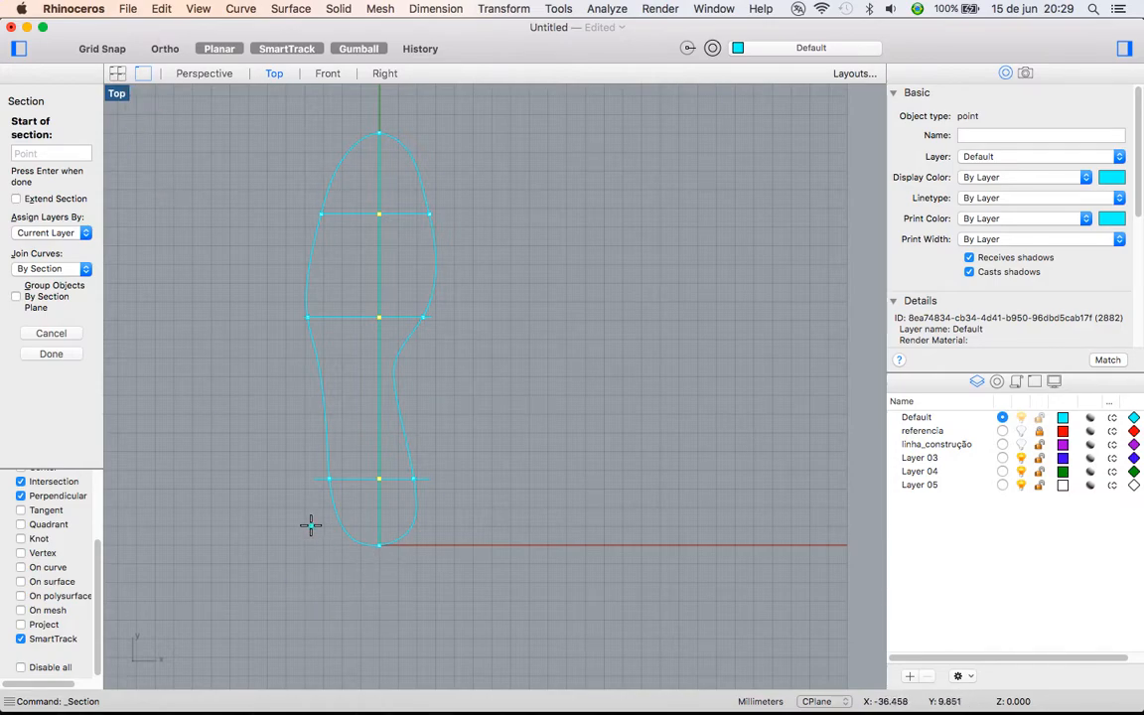
pyautogui.press('Return')
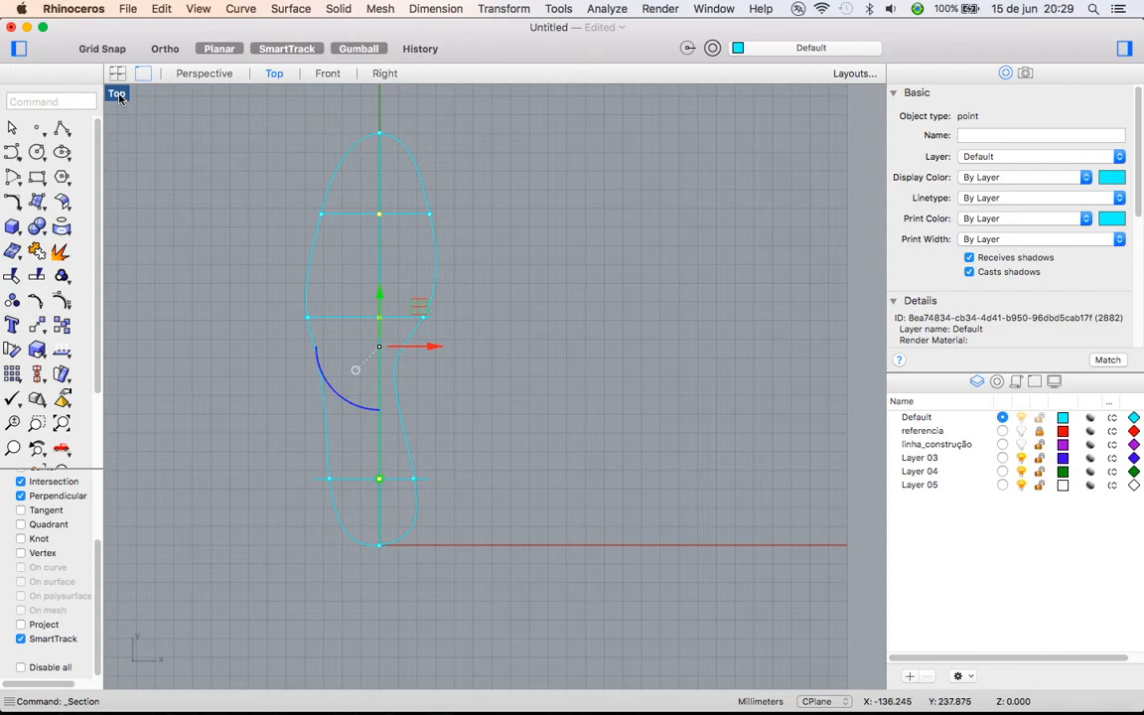
# Examine the section points on the sole's three cross curves in the perspective view
pyautogui.doubleClick(117, 94)
pyautogui.doubleClick(548, 95)
pyautogui.moveTo(582, 181); pyautogui.dragTo(645, 426, button='right')
pyautogui.press('Escape')
pyautogui.scroll(5, 571, 402)
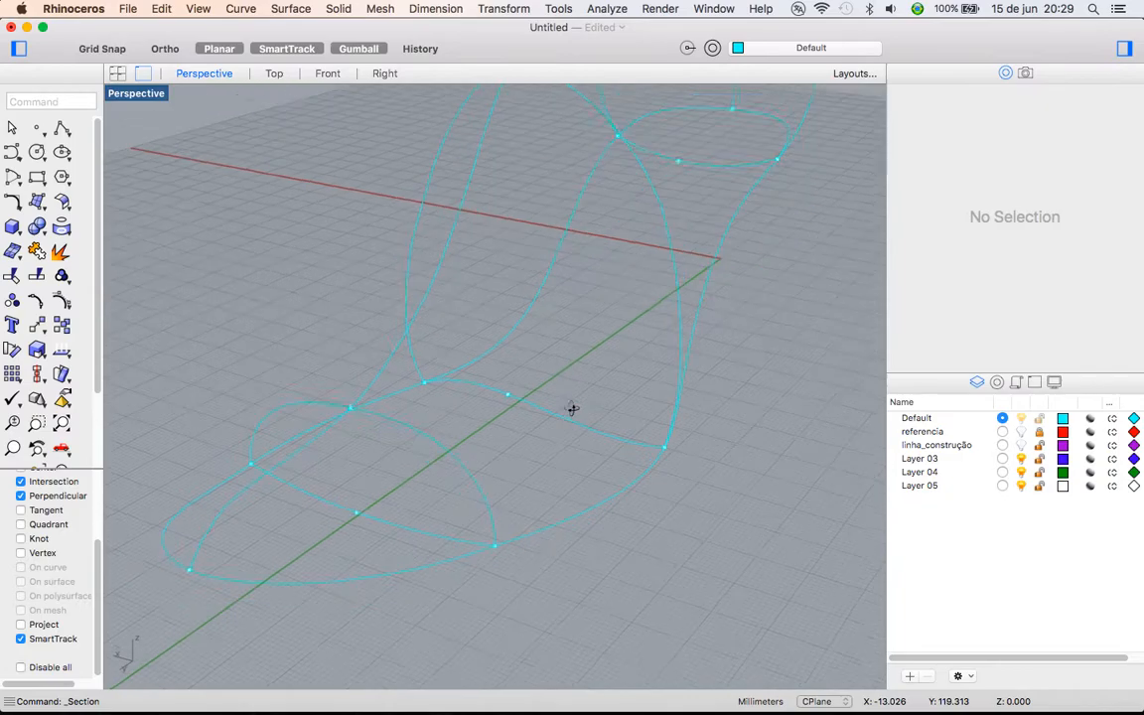
pyautogui.click(506, 408)
pyautogui.click(507, 398)
pyautogui.click(519, 428)
pyautogui.click(526, 335)
pyautogui.moveTo(421, 464); pyautogui.dragTo(508, 373, button='right')
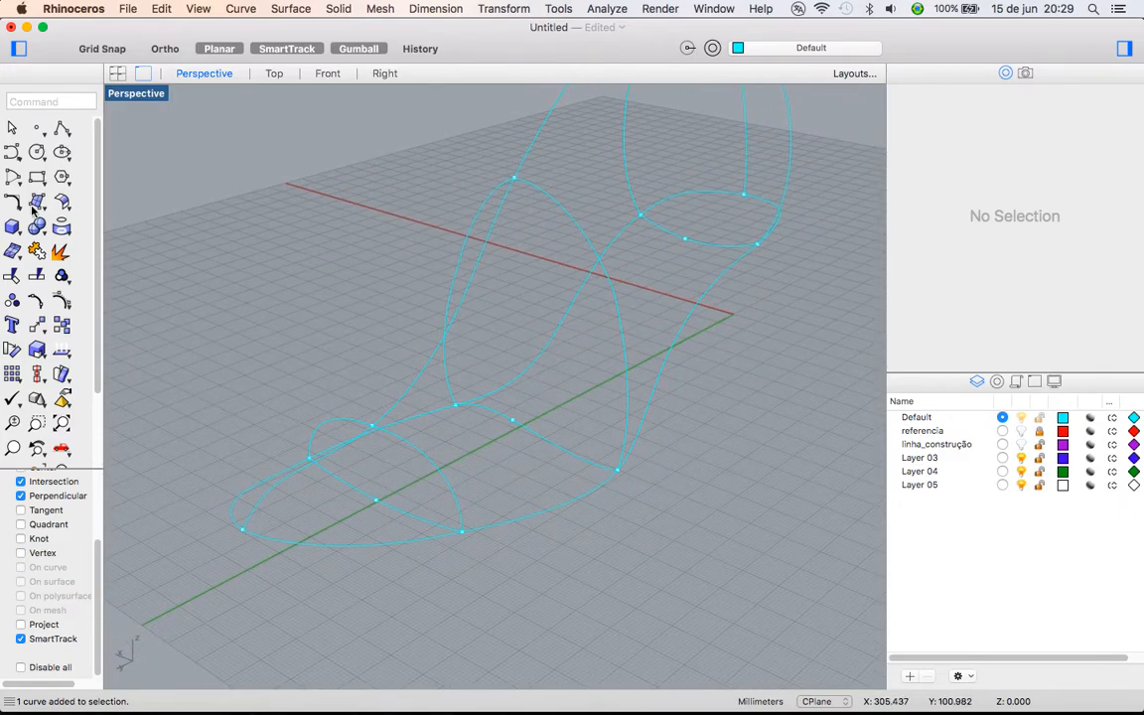
# Draw a degree 3 interpolated curve lengthwise under the sole, from the heel end through the three section points to the toe tip
pyautogui.click(19, 160)
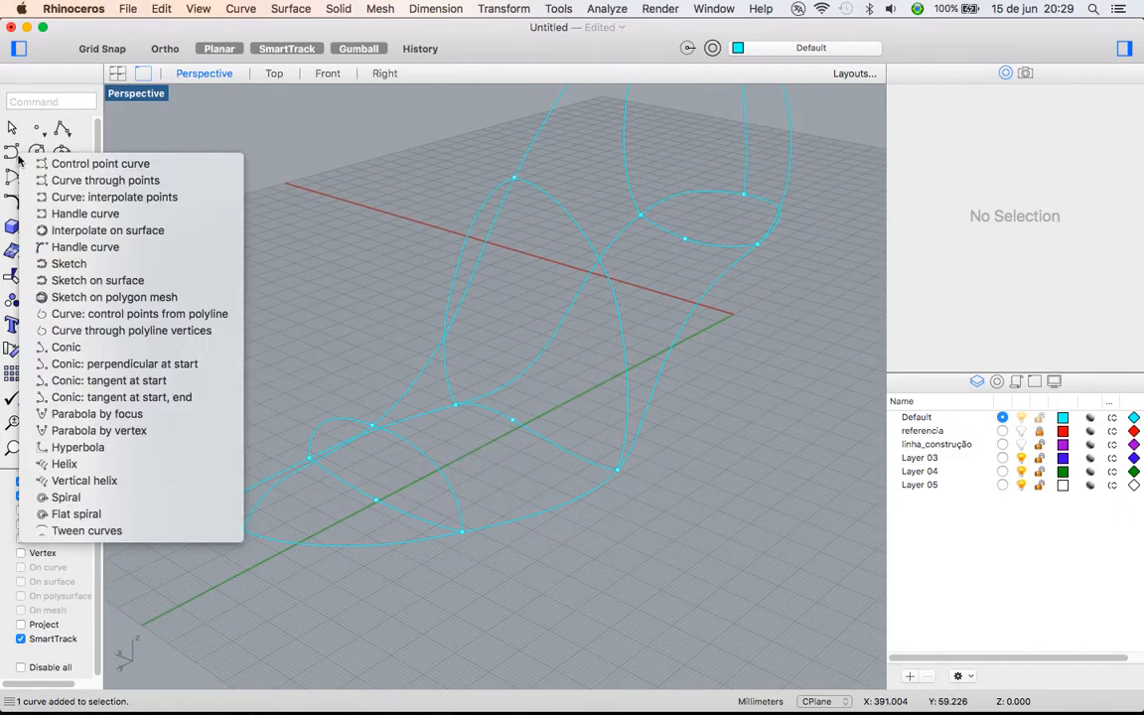
pyautogui.click(93, 198)
pyautogui.keyDown('shift'); pyautogui.moveTo(484, 390); pyautogui.dragTo(533, 405, button='right'); pyautogui.keyUp('shift')
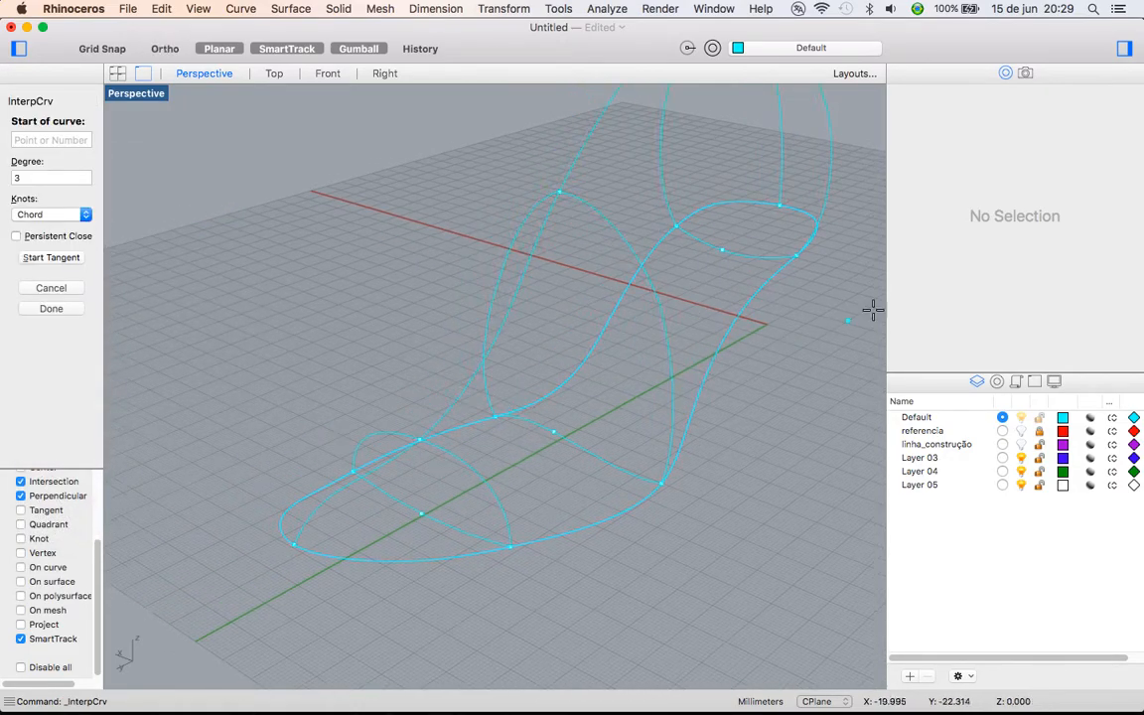
pyautogui.click(777, 207)
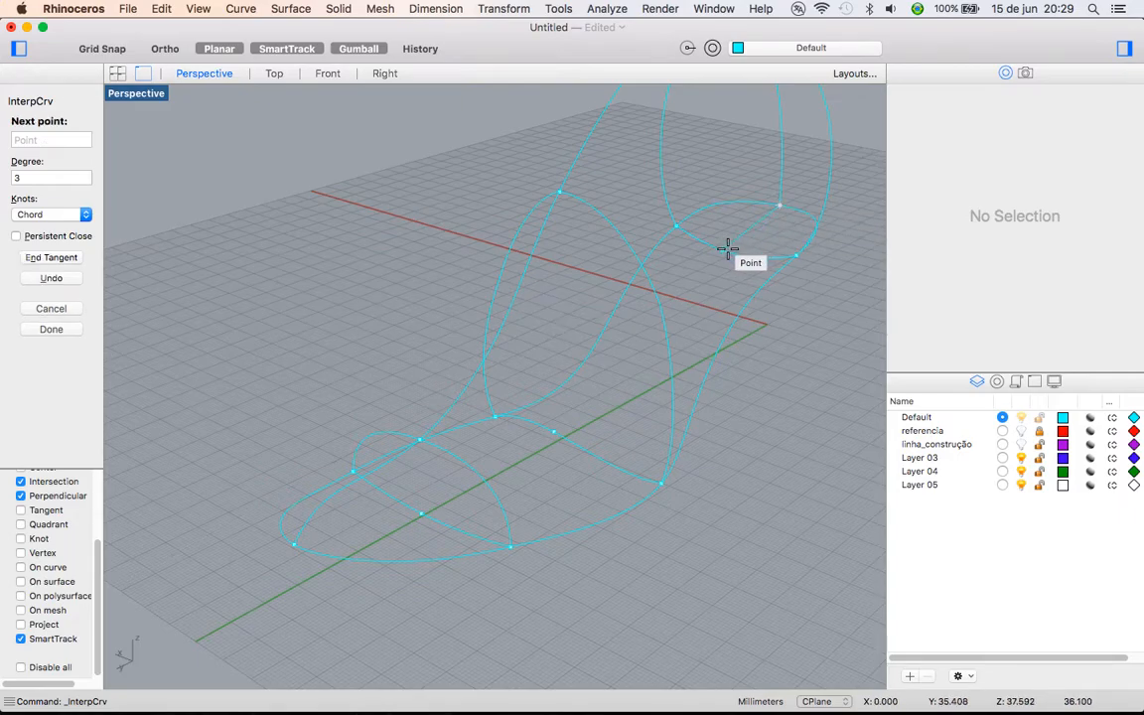
pyautogui.click(725, 247)
pyautogui.click(553, 432)
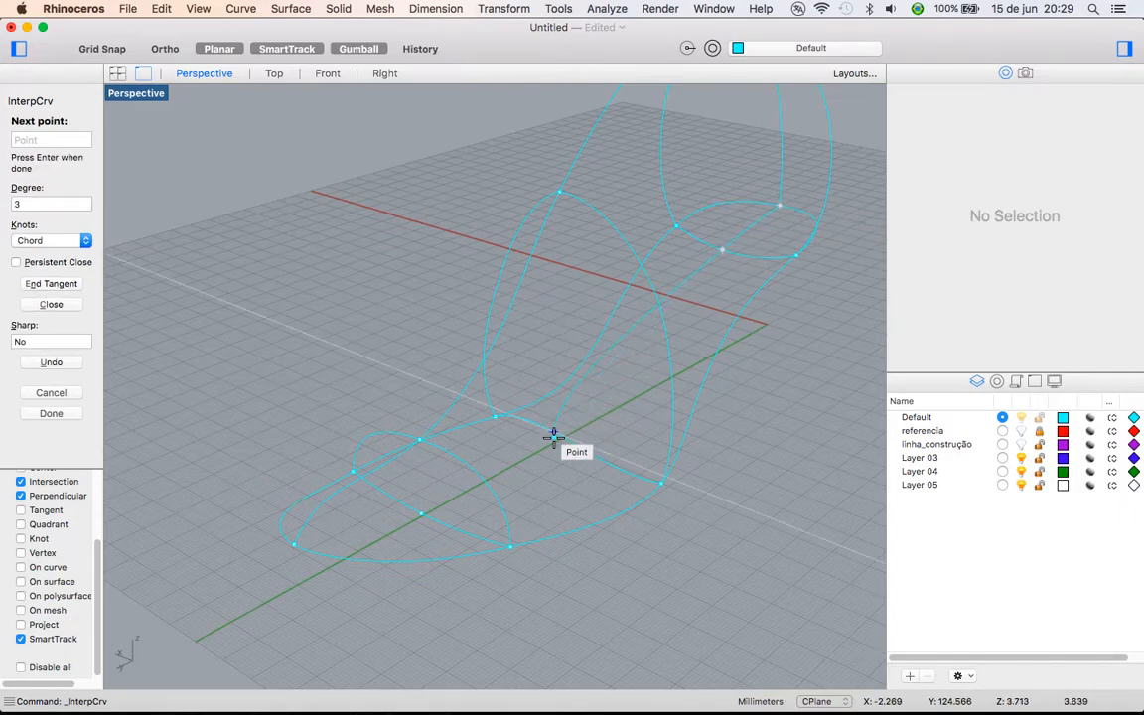
pyautogui.click(421, 512)
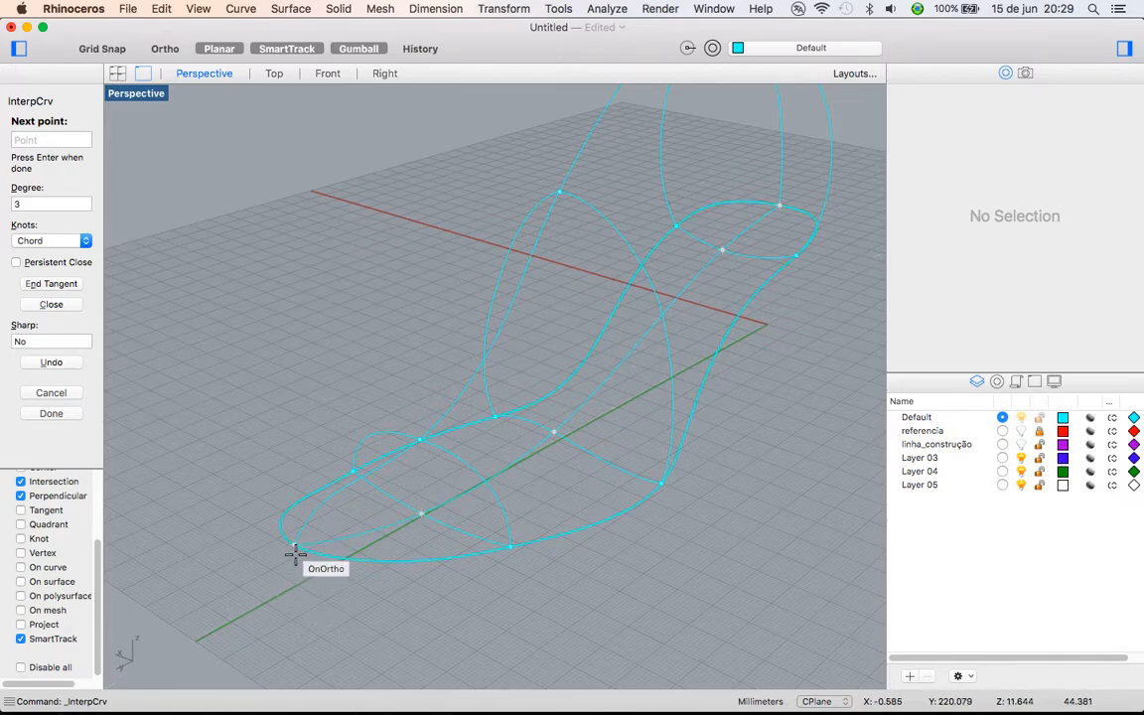
pyautogui.click(295, 549)
# Show the lengthwise sole curve's control points and move the one just ahead of the heel section toward the toe
pyautogui.moveTo(336, 603); pyautogui.dragTo(161, 549, button='right')
pyautogui.keyDown('shift'); pyautogui.moveTo(512, 506); pyautogui.dragTo(392, 516, button='right'); pyautogui.keyUp('shift')
pyautogui.click(440, 442)
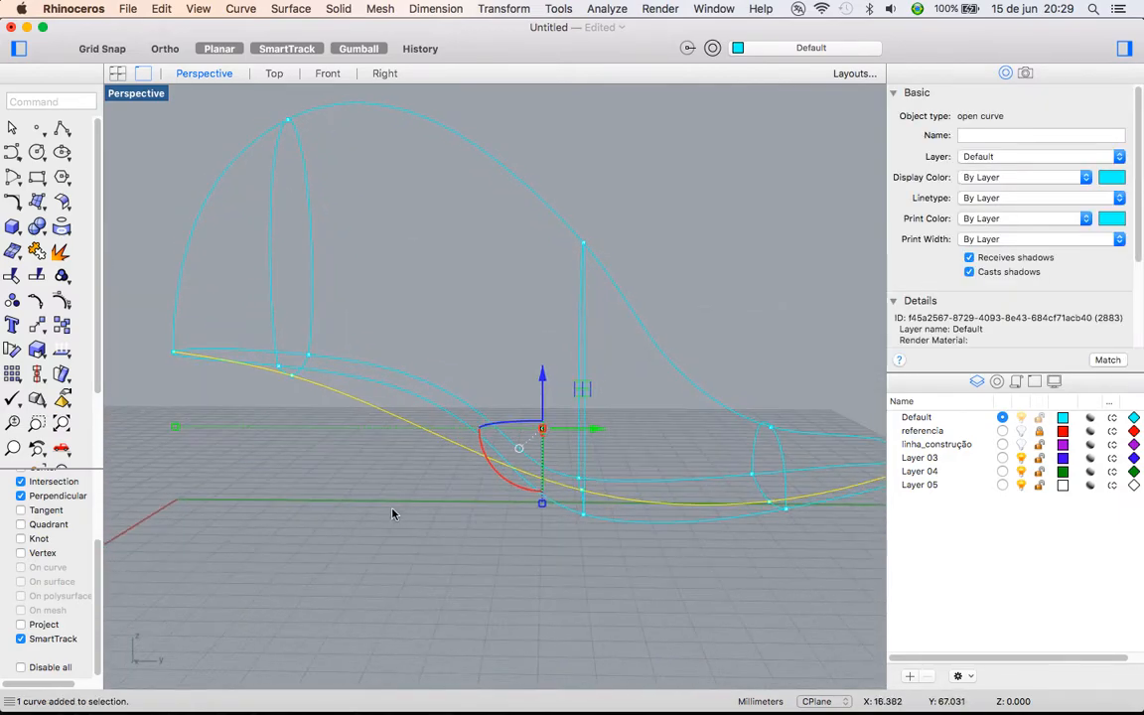
pyautogui.click(63, 300)
pyautogui.moveTo(414, 474); pyautogui.dragTo(427, 475, button='right')
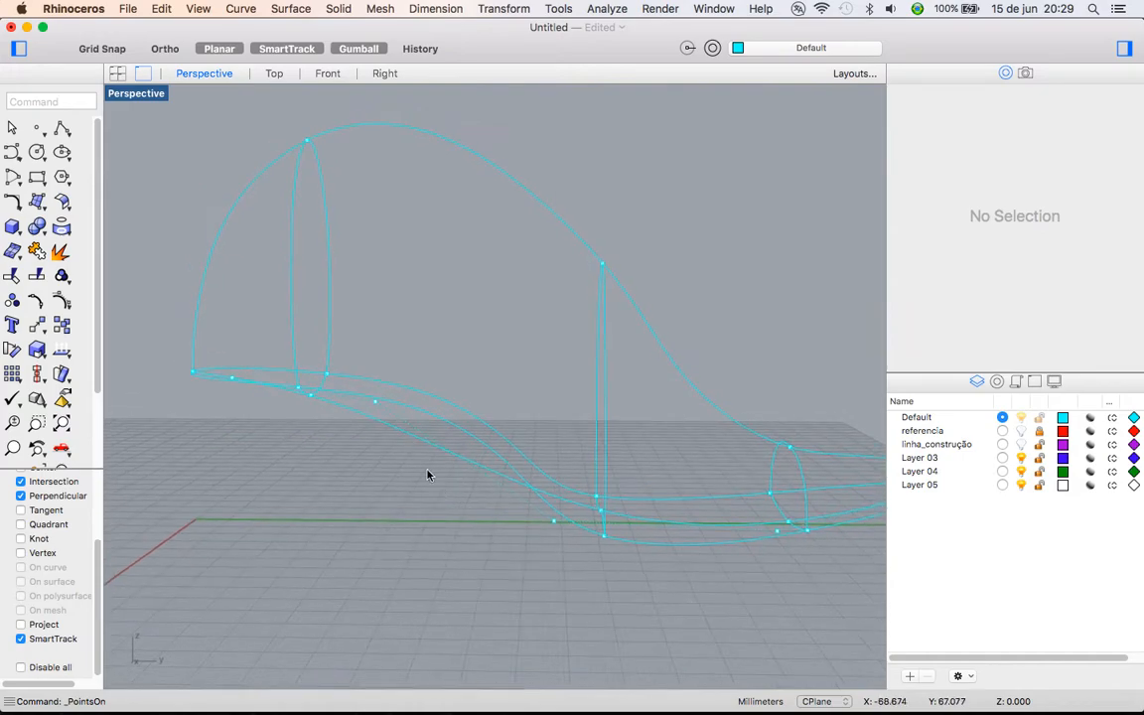
pyautogui.click(375, 403)
pyautogui.moveTo(422, 402); pyautogui.dragTo(554, 426)
# Raise the shifted arch control point slightly and move the control point behind the mid-foot section toward the heel
pyautogui.moveTo(576, 464); pyautogui.dragTo(544, 402, button='right')
pyautogui.moveTo(503, 369); pyautogui.dragTo(497, 349)
pyautogui.moveTo(467, 423); pyautogui.dragTo(510, 428, button='right')
pyautogui.click(580, 497)
pyautogui.press('Escape')
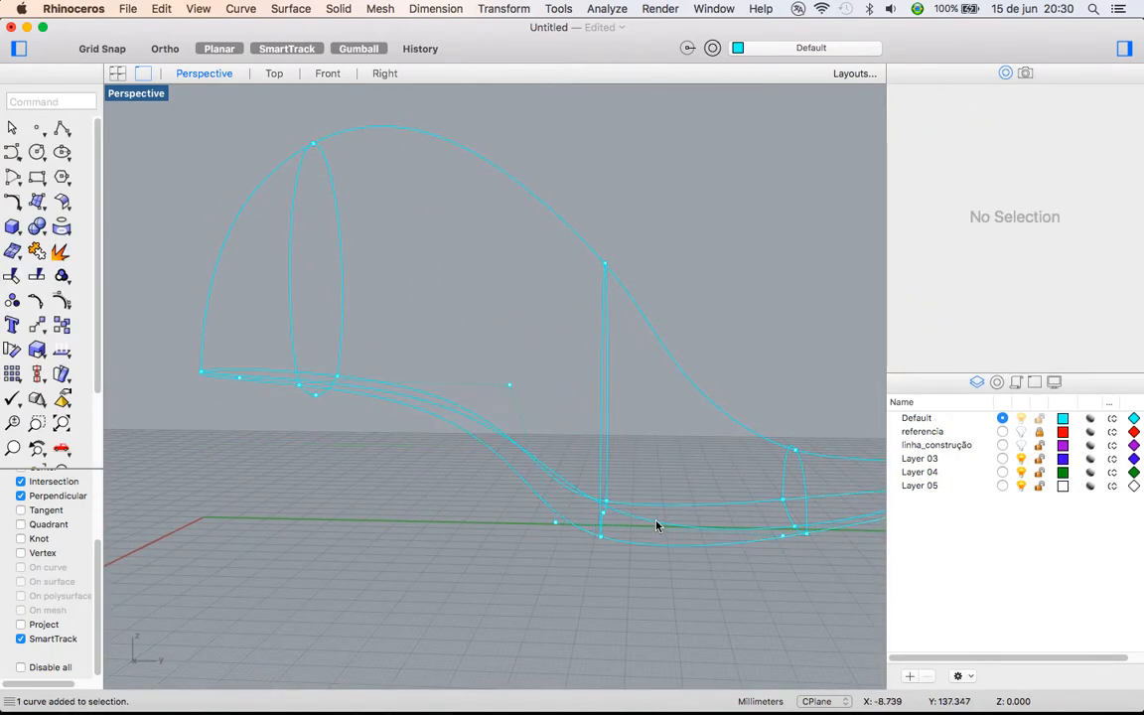
pyautogui.moveTo(614, 528); pyautogui.dragTo(587, 528)
pyautogui.moveTo(612, 595); pyautogui.dragTo(571, 603, button='right')
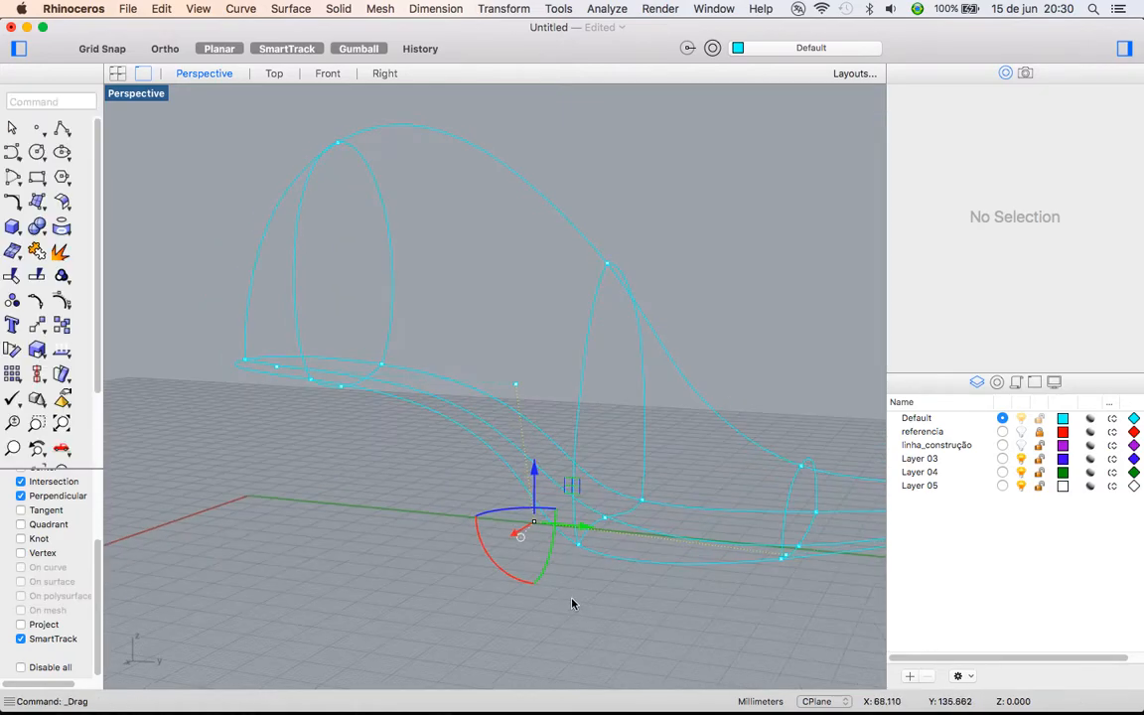
# Show the lengthwise sole curve's edit points and move the one behind the heel section onto the heel cross curve's section point
pyautogui.click(638, 529)
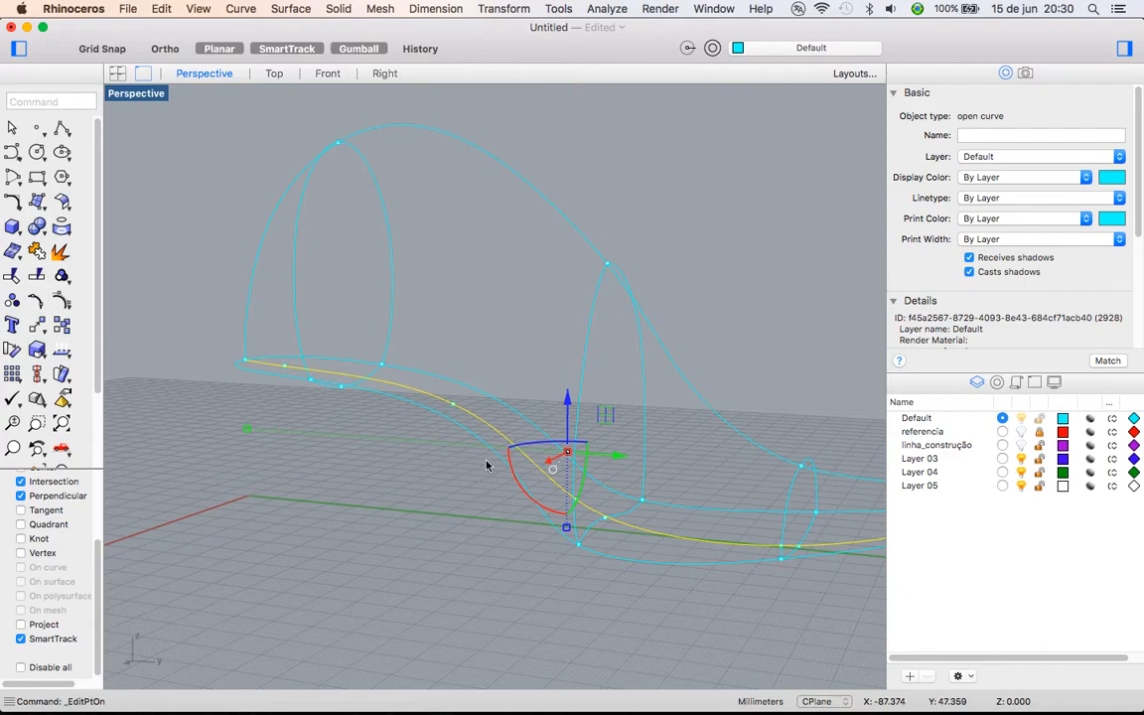
pyautogui.moveTo(487, 465); pyautogui.dragTo(406, 398, button='right')
pyautogui.scroll(5, 337, 329)
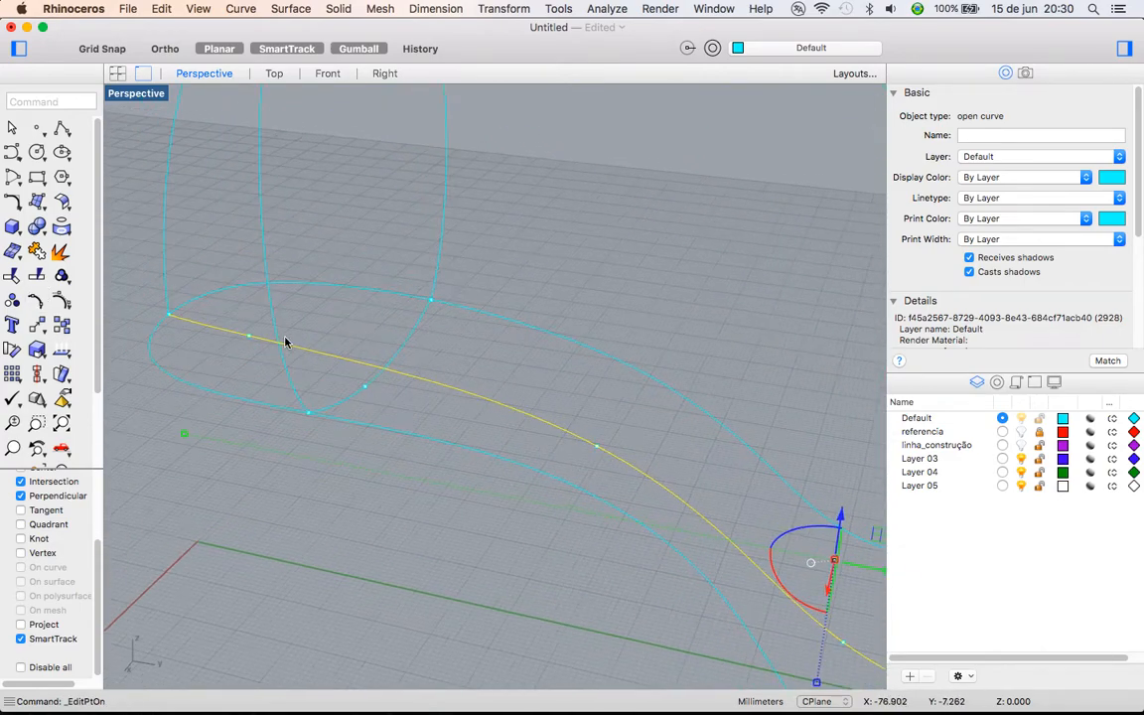
pyautogui.click(249, 338)
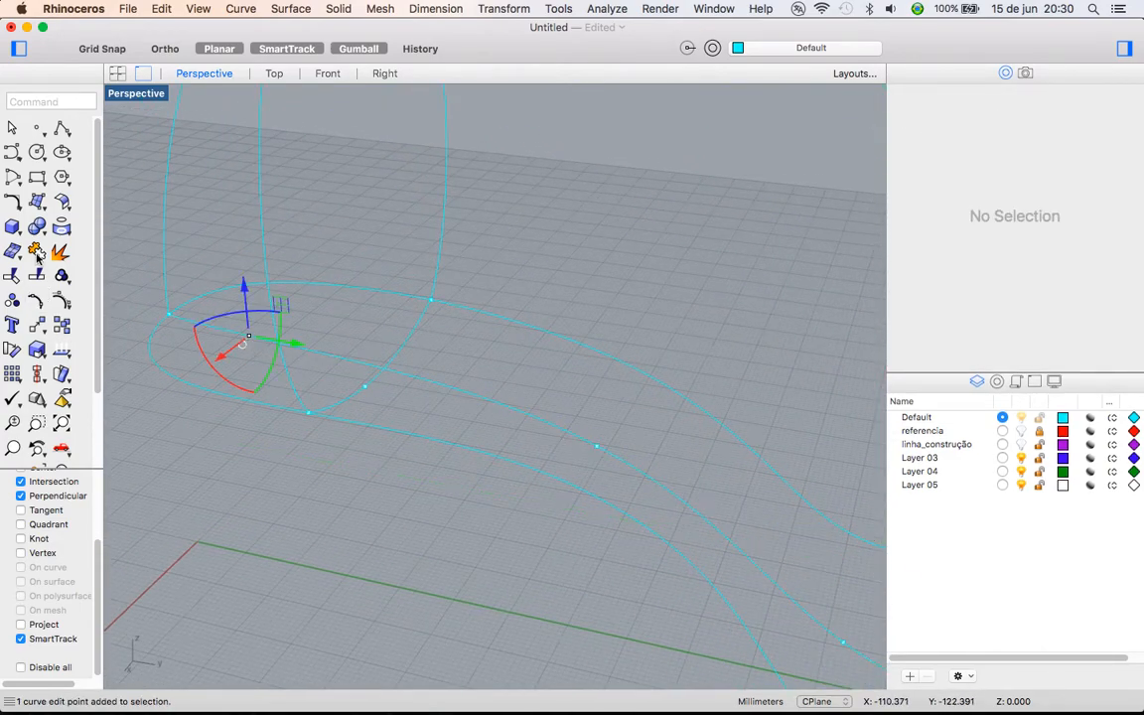
pyautogui.click(41, 327)
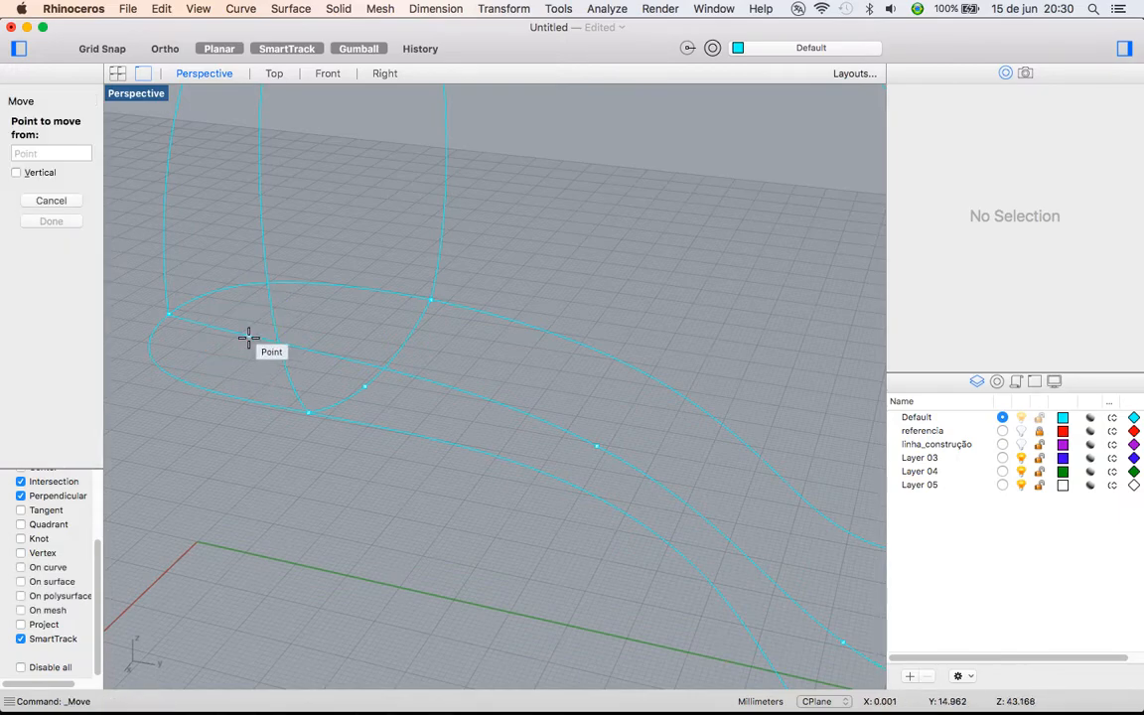
pyautogui.click(250, 337)
pyautogui.click(366, 387)
# Move the edit point just behind the mid-foot section onto the lengthwise curve's intersection with the mid-foot cross curve
pyautogui.moveTo(366, 388); pyautogui.dragTo(573, 422, button='right')
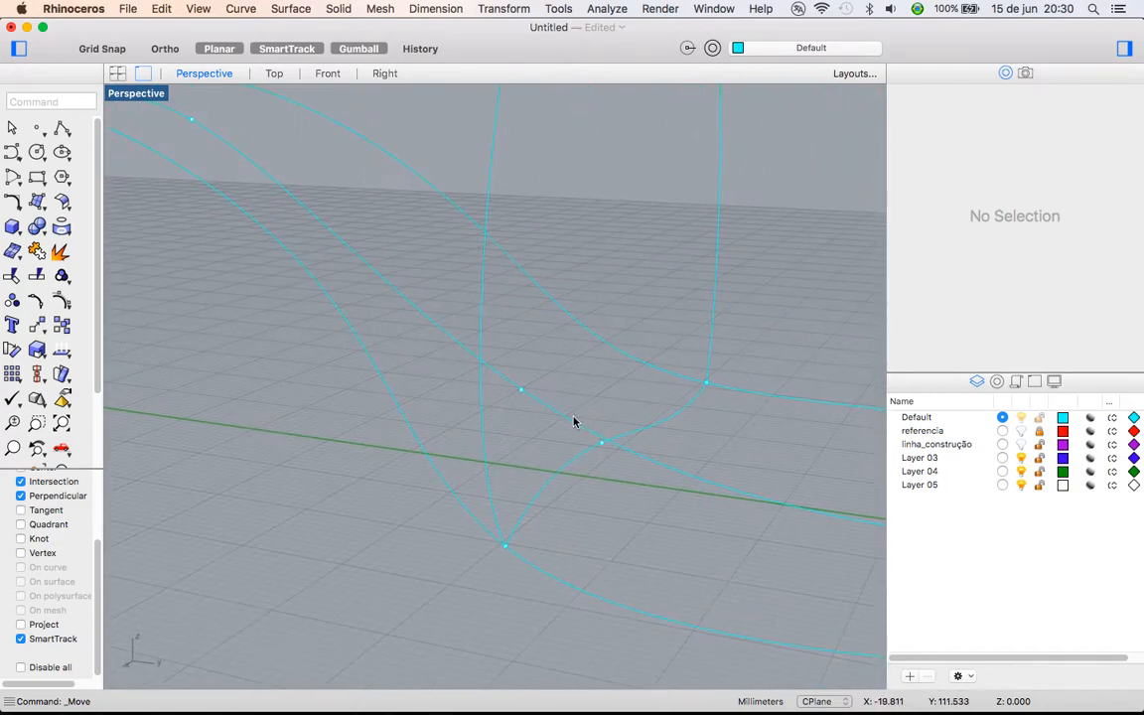
pyautogui.click(521, 391)
pyautogui.press('Return')
pyautogui.click(522, 391)
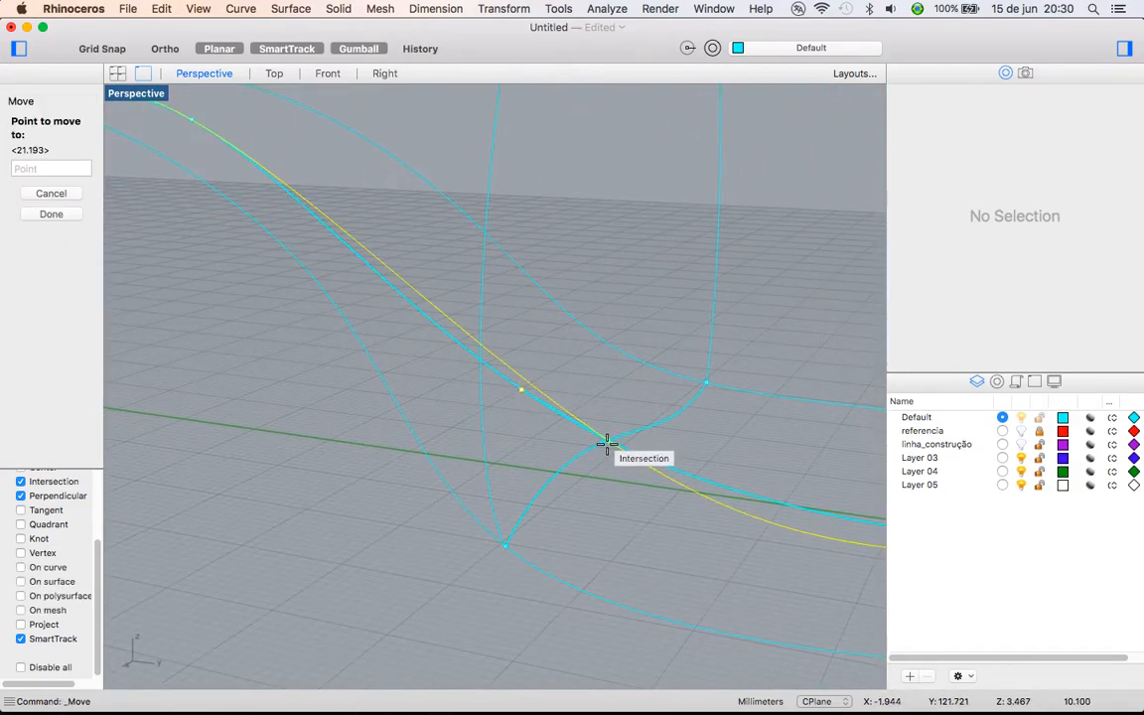
pyautogui.click(605, 444)
# Adjust the arch edit point between the heel and mid-foot sections slightly to refine the lengthwise sole curve
pyautogui.moveTo(643, 490); pyautogui.dragTo(569, 475, button='right')
pyautogui.click(422, 326)
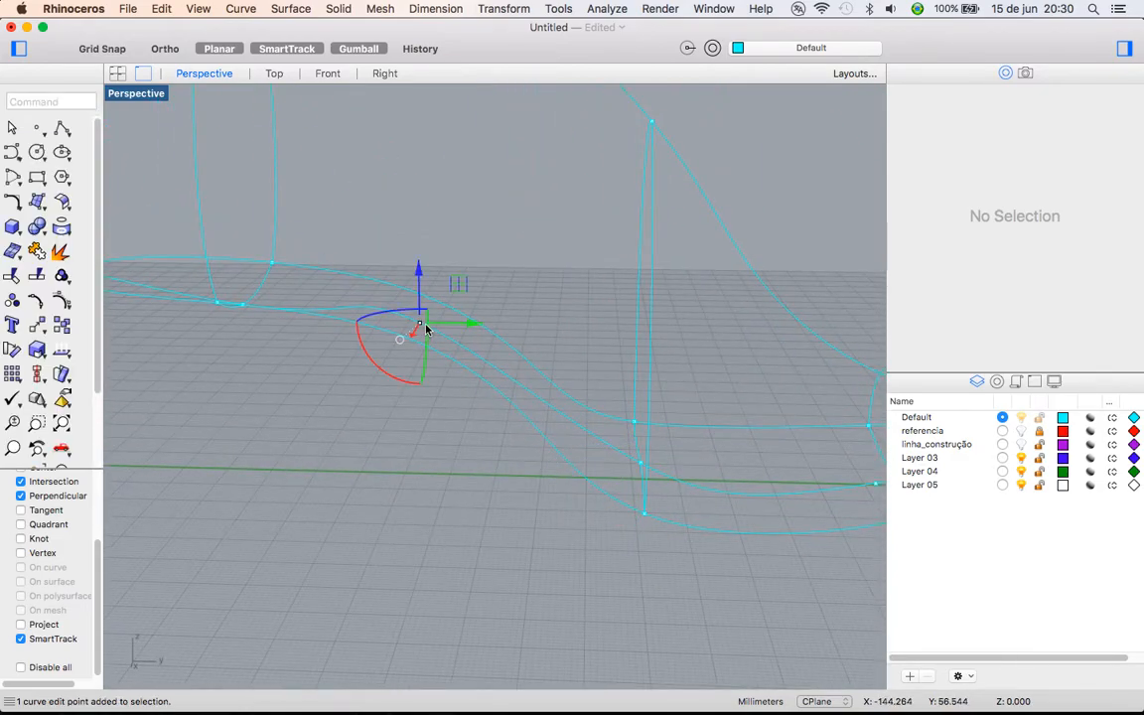
pyautogui.moveTo(464, 305); pyautogui.dragTo(484, 402, button='right')
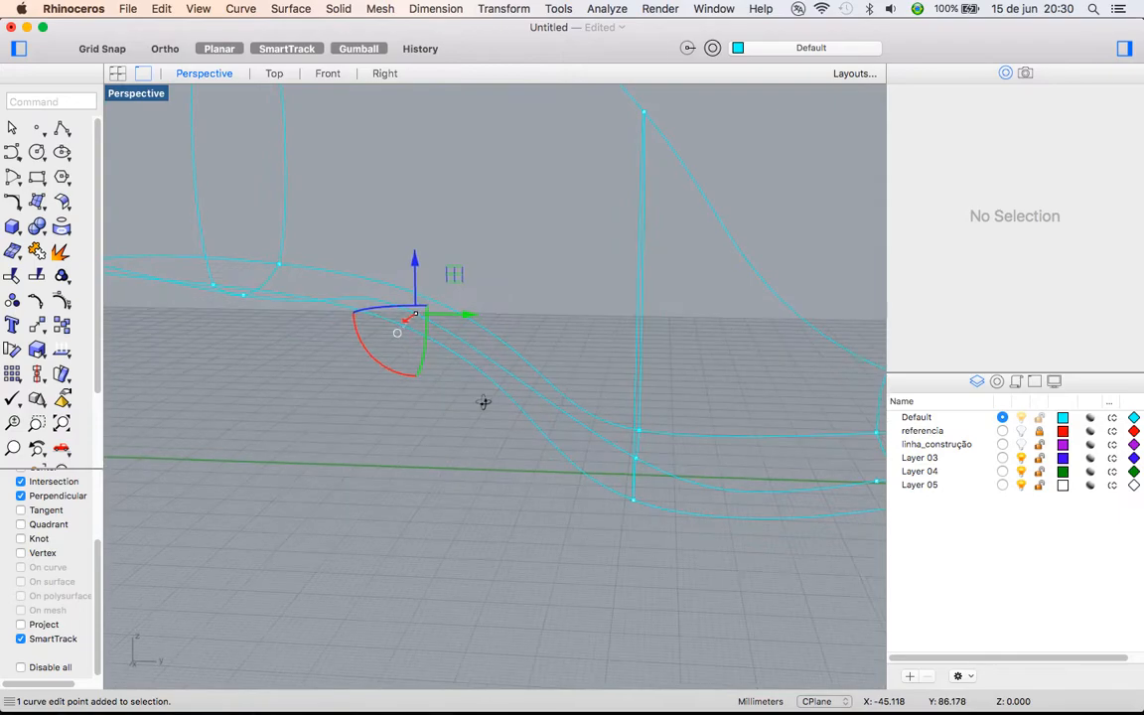
pyautogui.moveTo(459, 316)
pyautogui.mouseDown()
pyautogui.moveTo(486, 316)
pyautogui.moveTo(447, 309)
pyautogui.moveTo(458, 307)
pyautogui.mouseUp()
pyautogui.moveTo(608, 450); pyautogui.dragTo(778, 458, button='right')
pyautogui.moveTo(692, 455); pyautogui.dragTo(568, 335, button='right')
# Join the split upper arc halves of the heel, mid-foot and forefoot sections and check the mid-foot arc at its apex
pyautogui.click(568, 336)
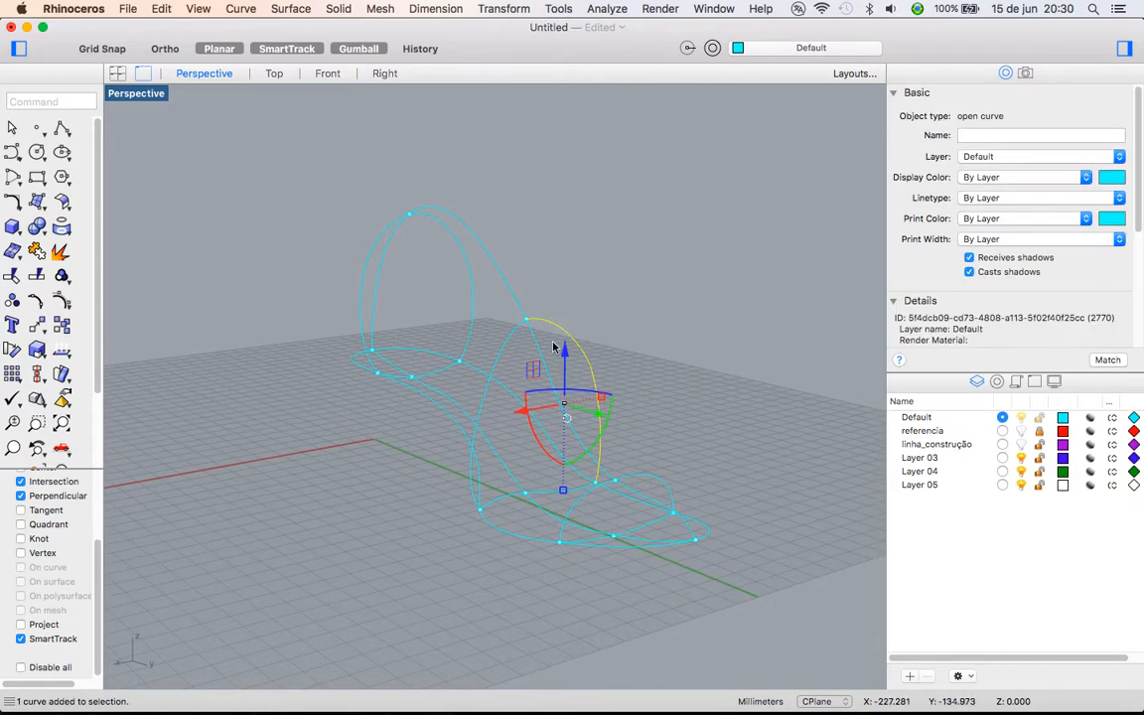
pyautogui.click(514, 342)
pyautogui.click(467, 259)
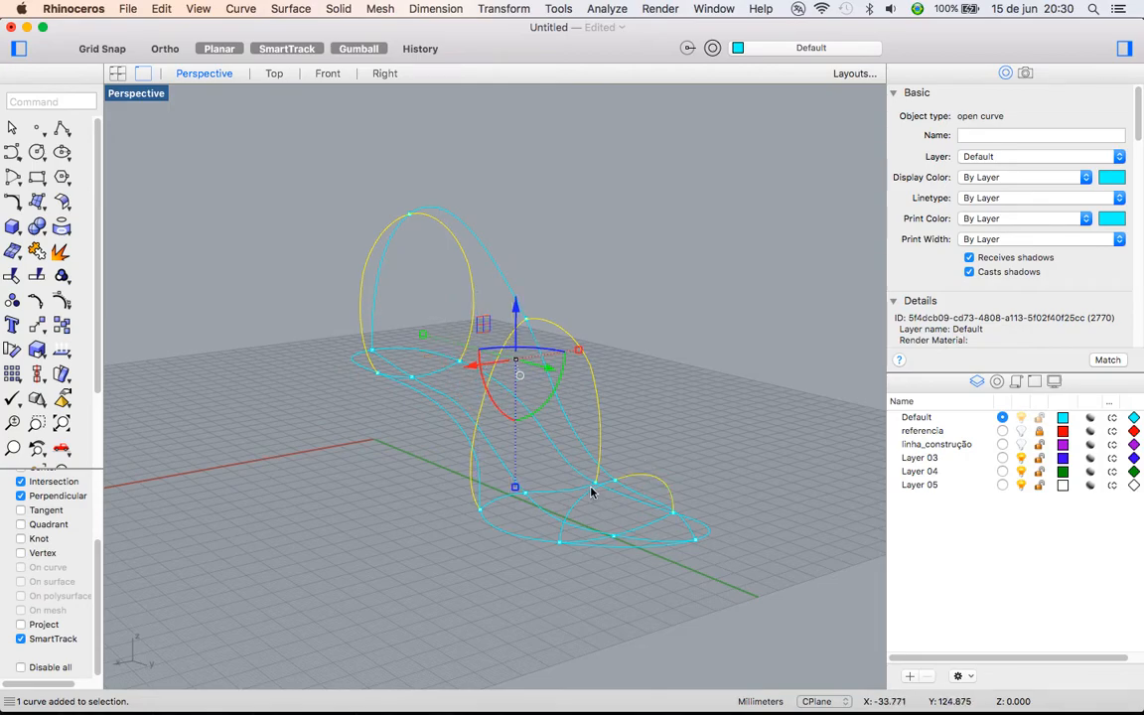
pyautogui.click(36, 252)
pyautogui.moveTo(555, 393); pyautogui.dragTo(600, 397, button='right')
pyautogui.click(615, 436)
pyautogui.click(596, 397)
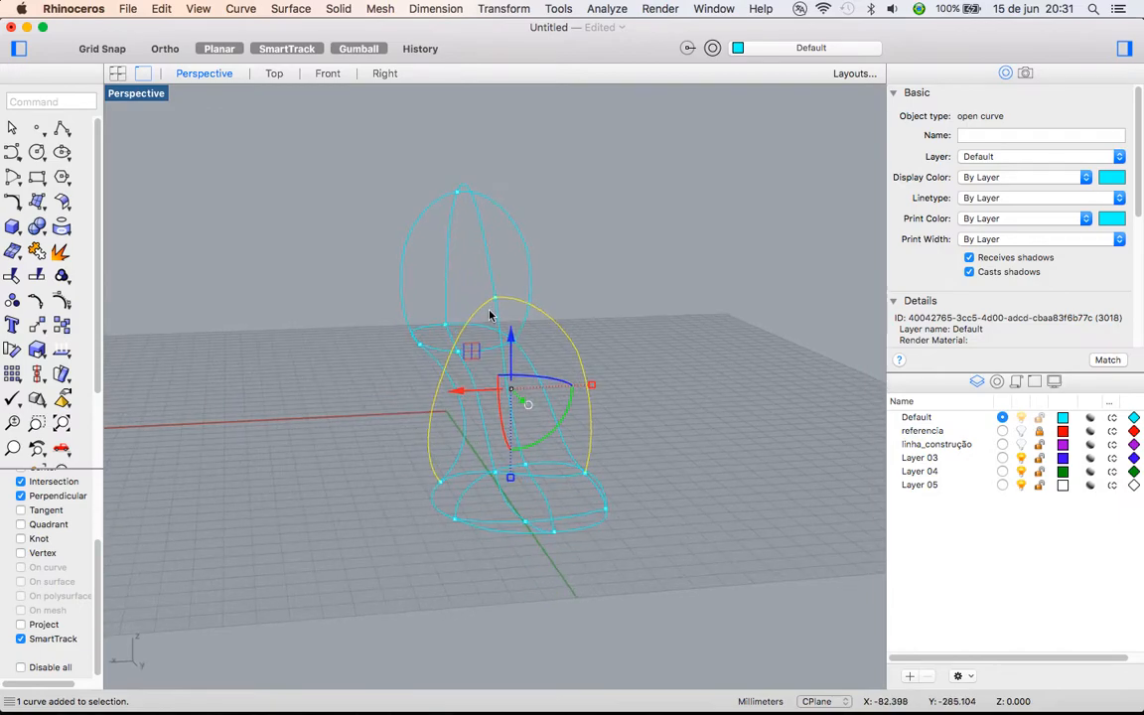
pyautogui.scroll(10, 503, 176)
pyautogui.scroll(3, 611, 289)
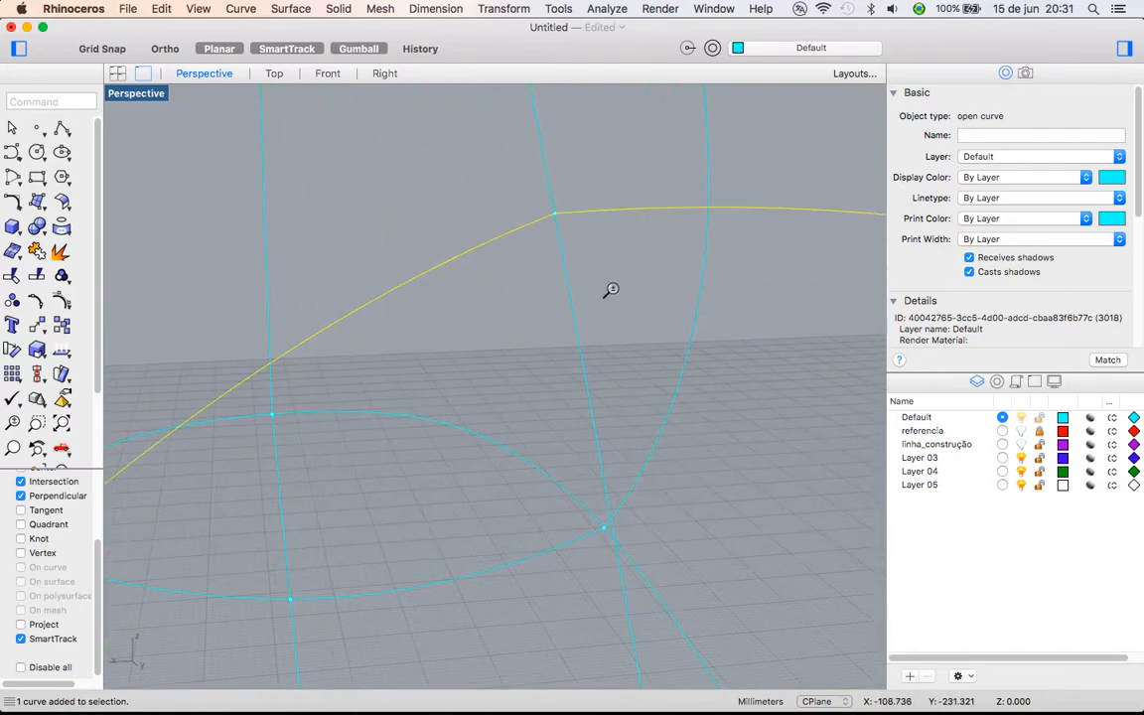
pyautogui.scroll(-10, 610, 288)
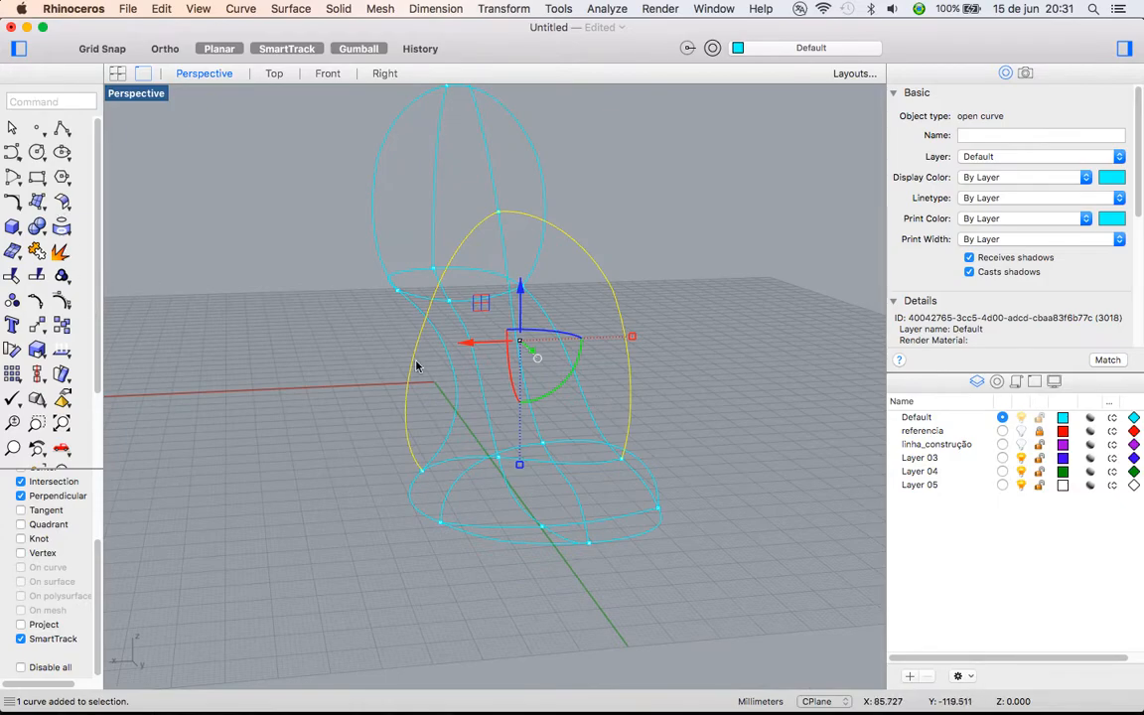
# Split the closed sole outline into two halves with the lengthwise sole curve and check one resulting half
pyautogui.click(722, 362)
pyautogui.moveTo(697, 363); pyautogui.dragTo(656, 439, button='right')
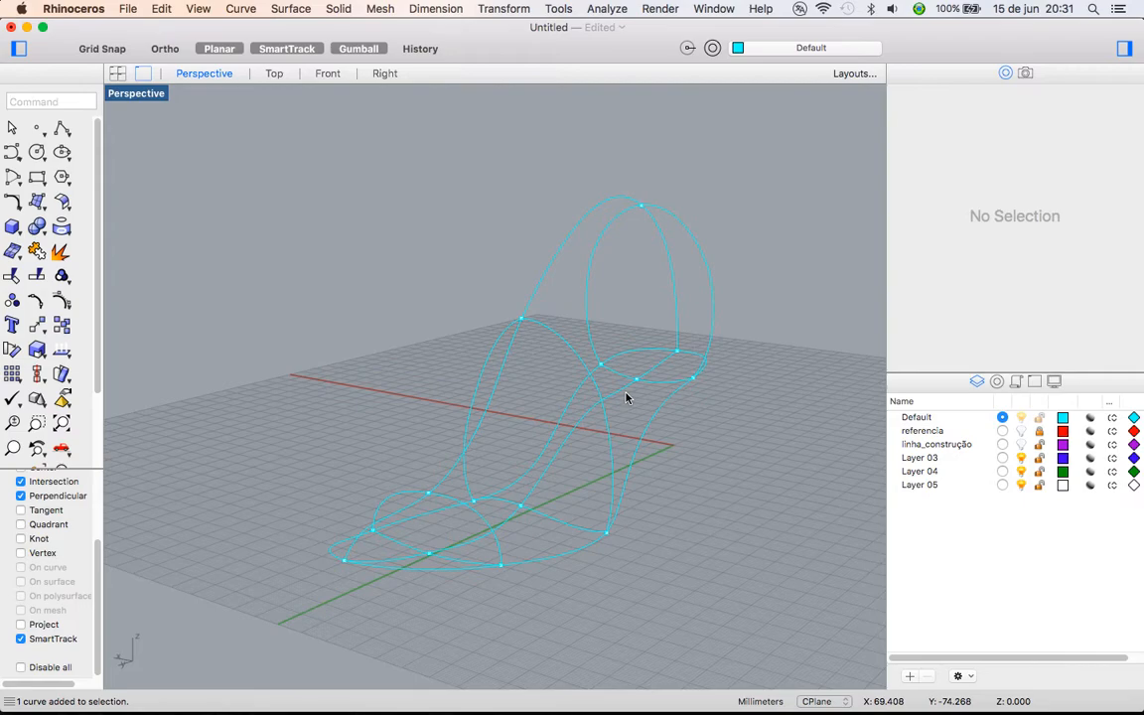
pyautogui.moveTo(667, 428)
pyautogui.mouseDown(button='right')
pyautogui.moveTo(640, 434)
pyautogui.moveTo(666, 420)
pyautogui.moveTo(536, 396)
pyautogui.moveTo(575, 380)
pyautogui.moveTo(641, 425)
pyautogui.moveTo(649, 411)
pyautogui.moveTo(658, 417)
pyautogui.mouseUp(button='right')
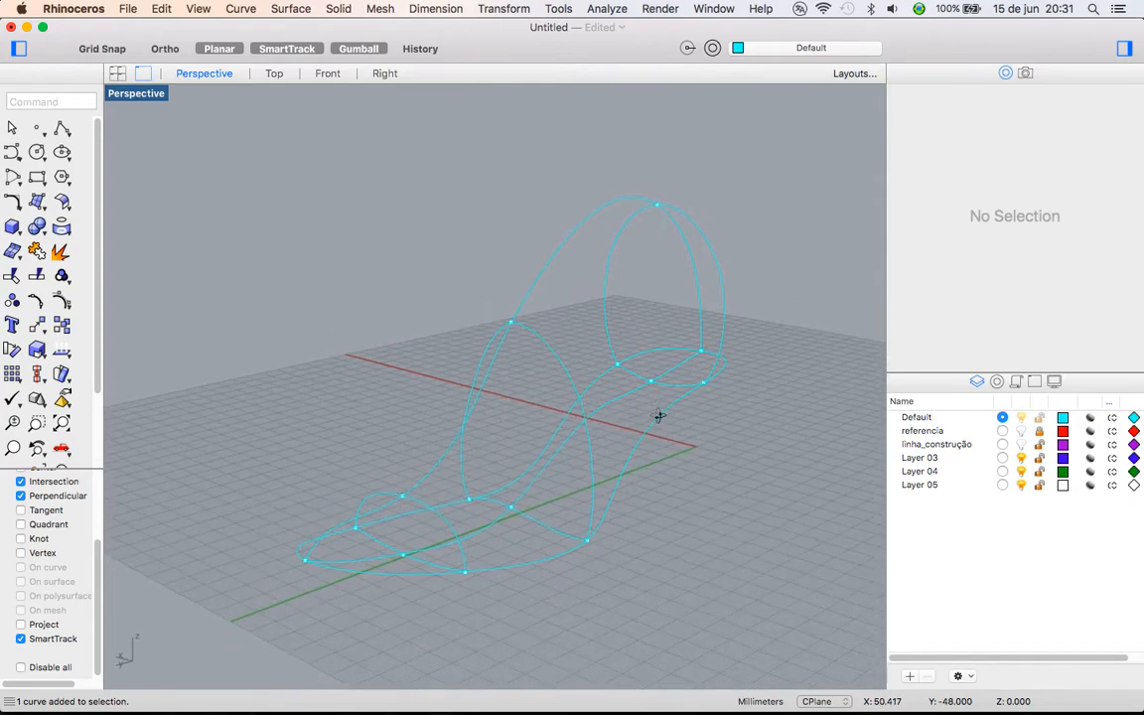
pyautogui.click(658, 425)
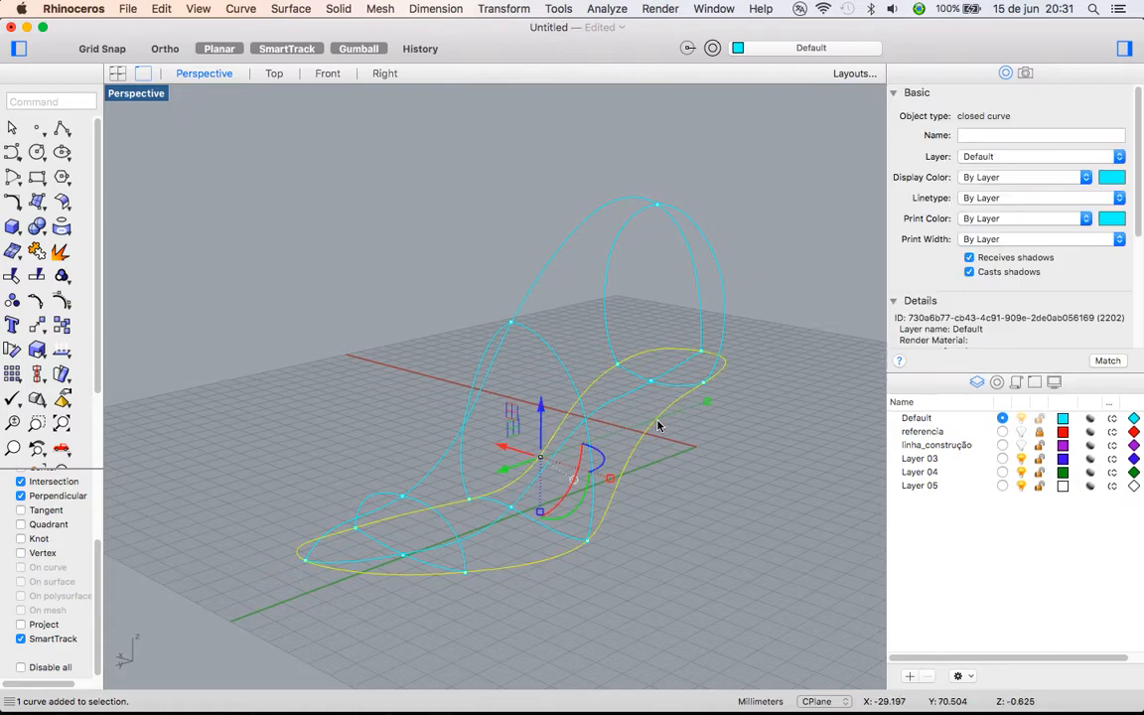
pyautogui.moveTo(702, 470); pyautogui.dragTo(685, 475, button='right')
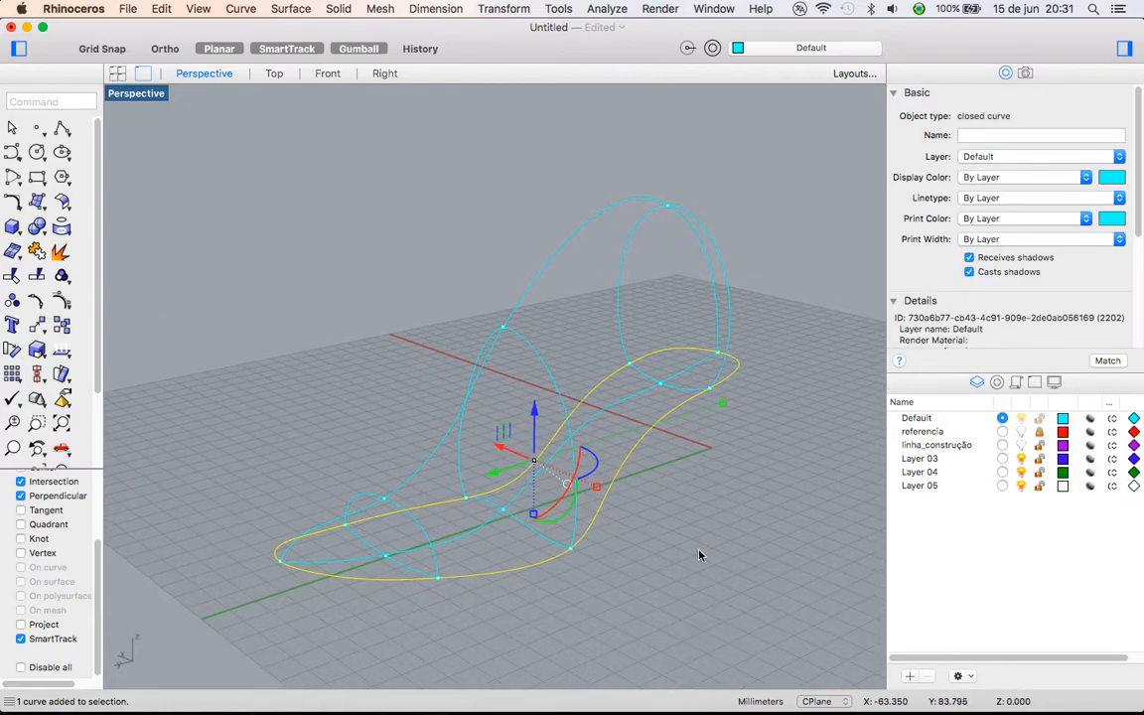
pyautogui.click(42, 277)
pyautogui.click(640, 391)
pyautogui.rightClick(643, 393)
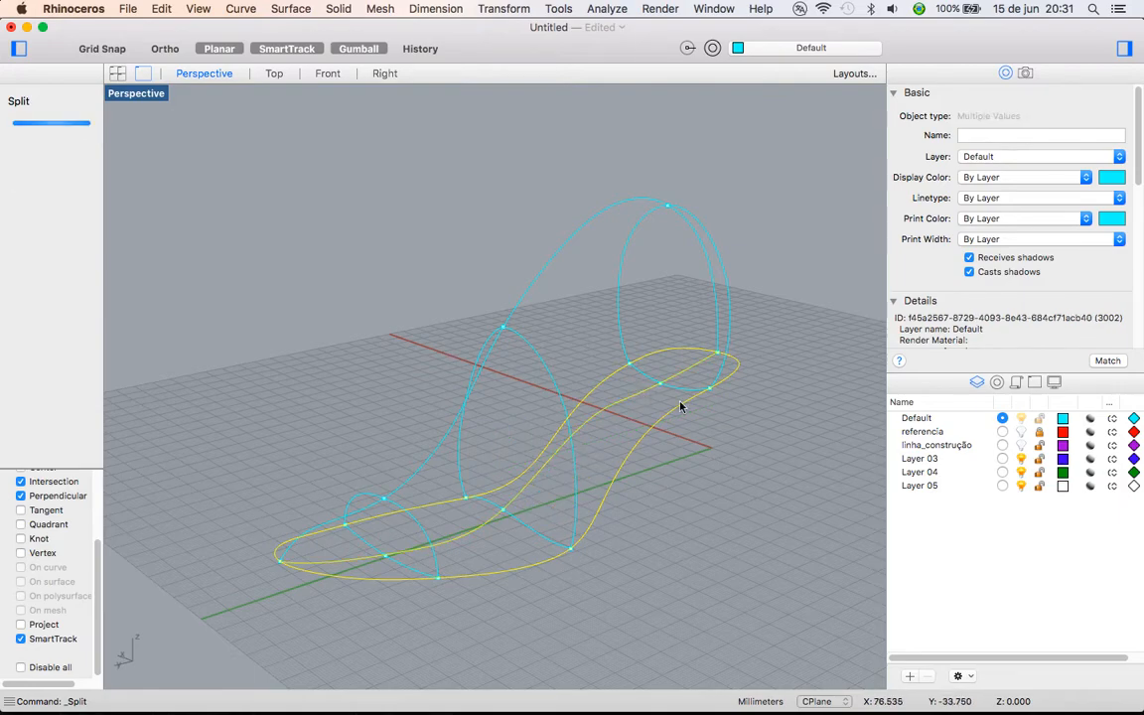
pyautogui.press('Escape')
pyautogui.click(680, 413)
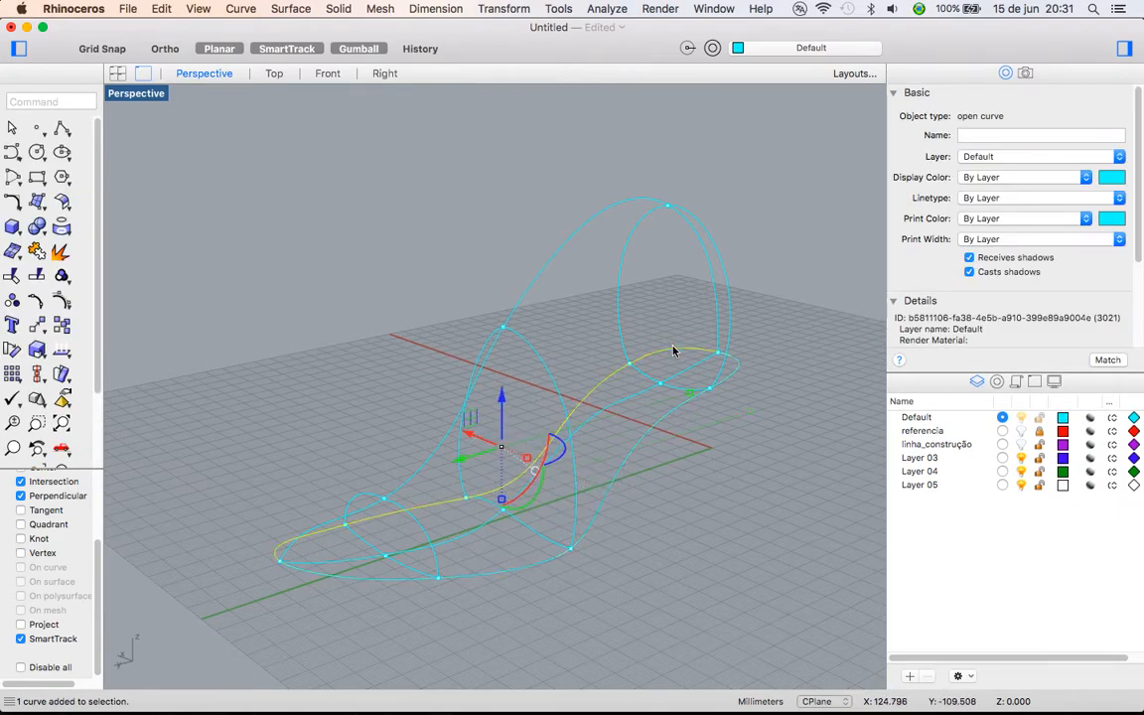
pyautogui.press('Delete')
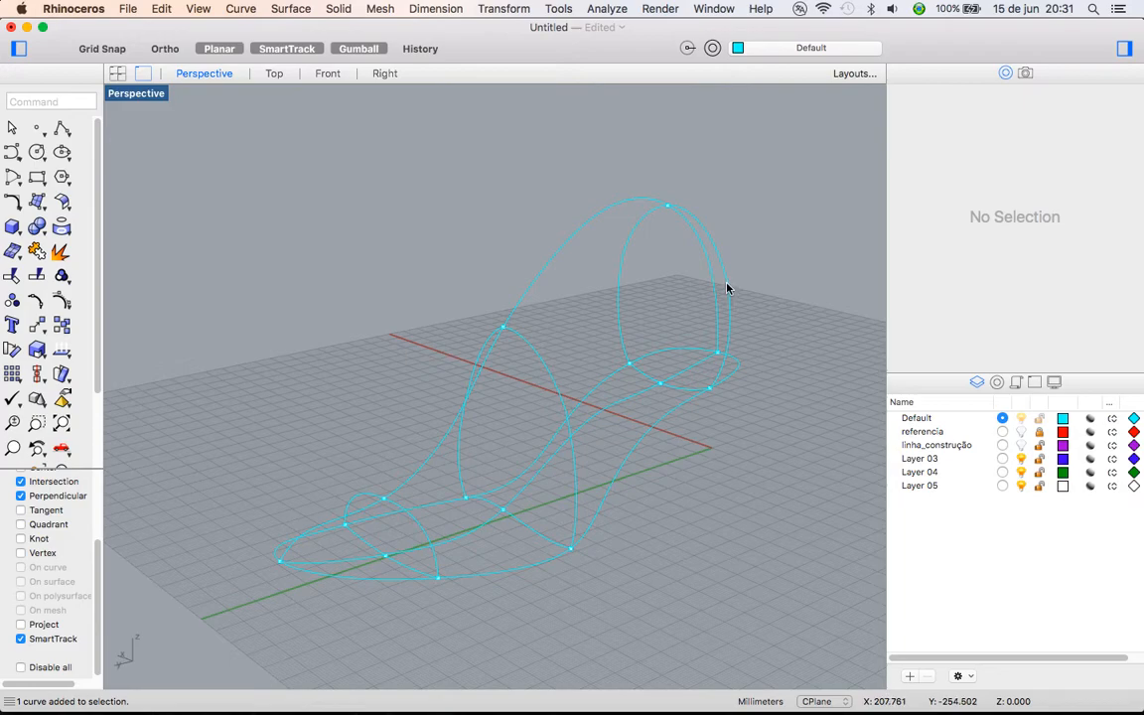
# Check the continuity of the heel, mid-foot and forefoot upper arcs of the curve network
pyautogui.click(726, 288)
pyautogui.moveTo(728, 289); pyautogui.dragTo(756, 296, button='right')
pyautogui.click(565, 372)
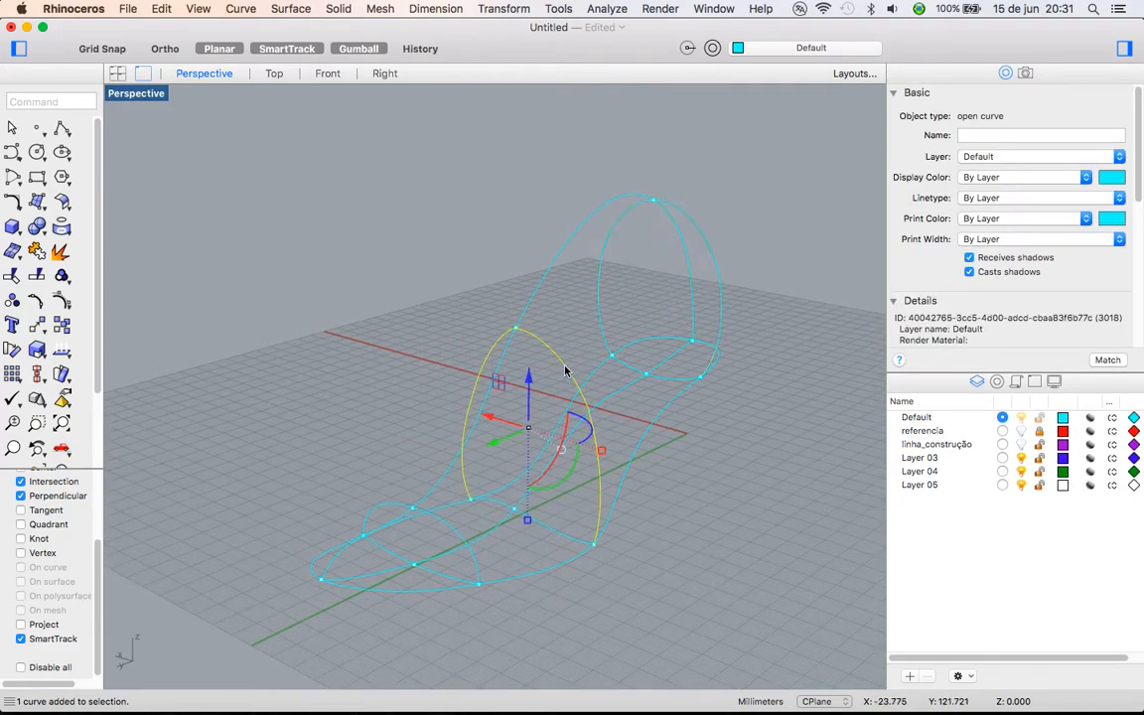
pyautogui.click(447, 528)
pyautogui.click(407, 533)
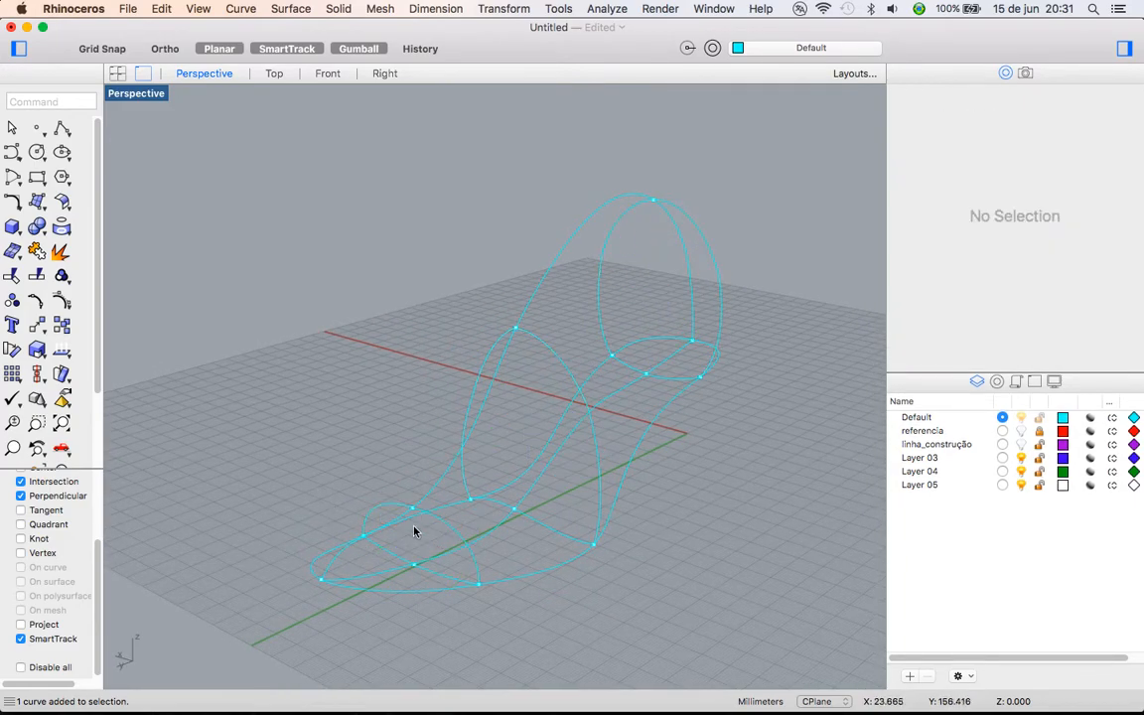
pyautogui.click(491, 408)
pyautogui.moveTo(756, 477); pyautogui.dragTo(525, 525, button='right')
pyautogui.click(698, 497)
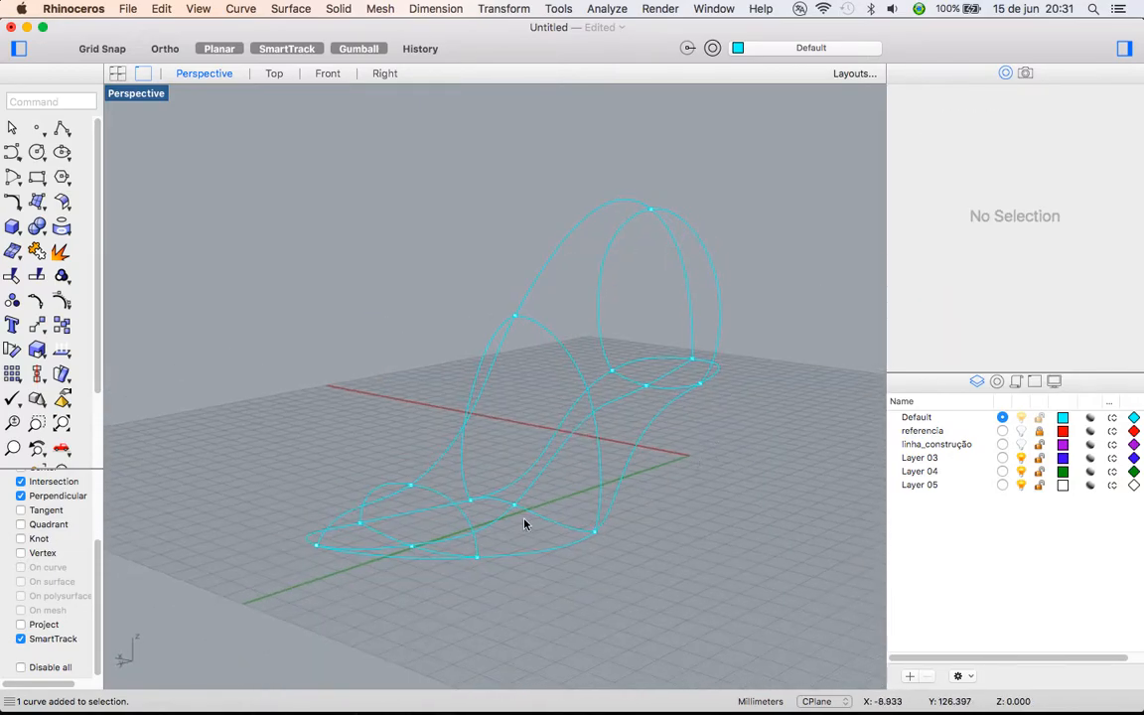
# Create the sole as a network surface from both outline halves, the lengthwise sole curve and the bottom cross curves, with Position edge matching
pyautogui.click(41, 205)
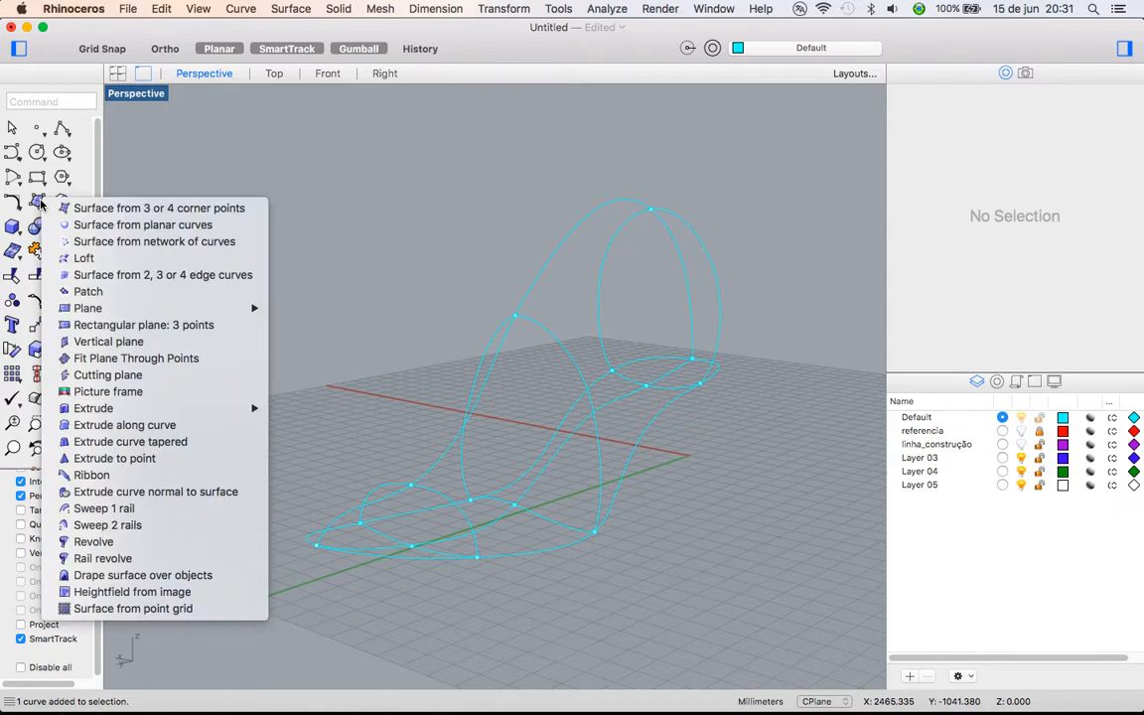
pyautogui.click(147, 242)
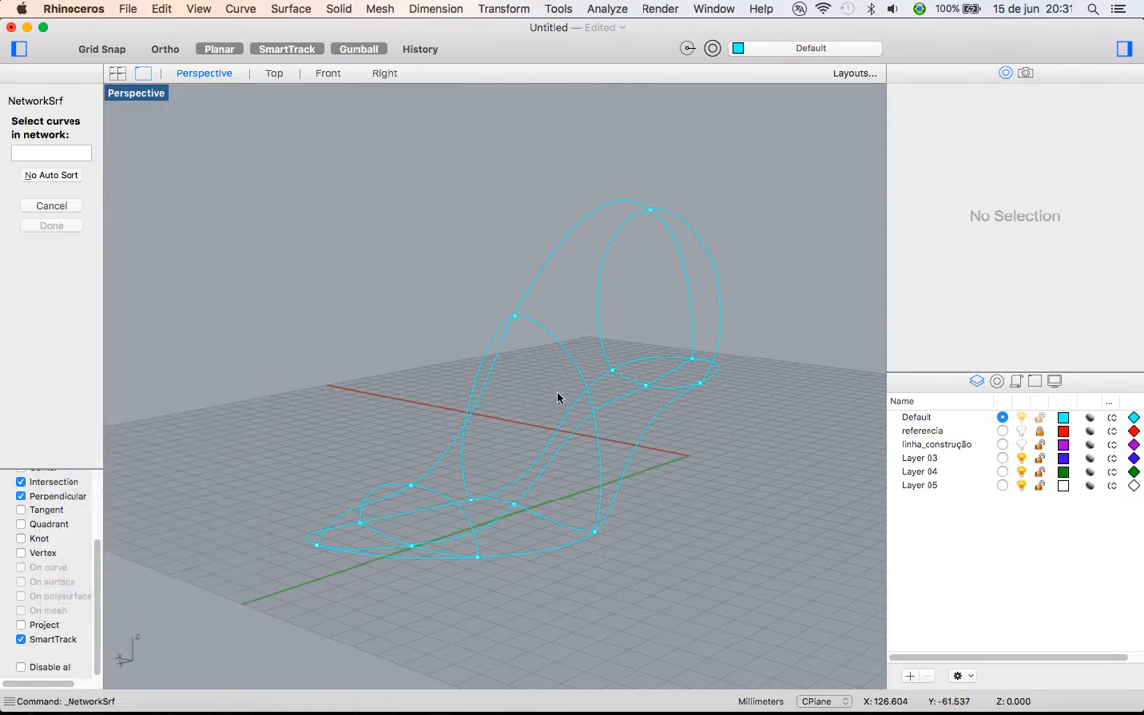
pyautogui.moveTo(556, 401); pyautogui.dragTo(590, 415, button='right')
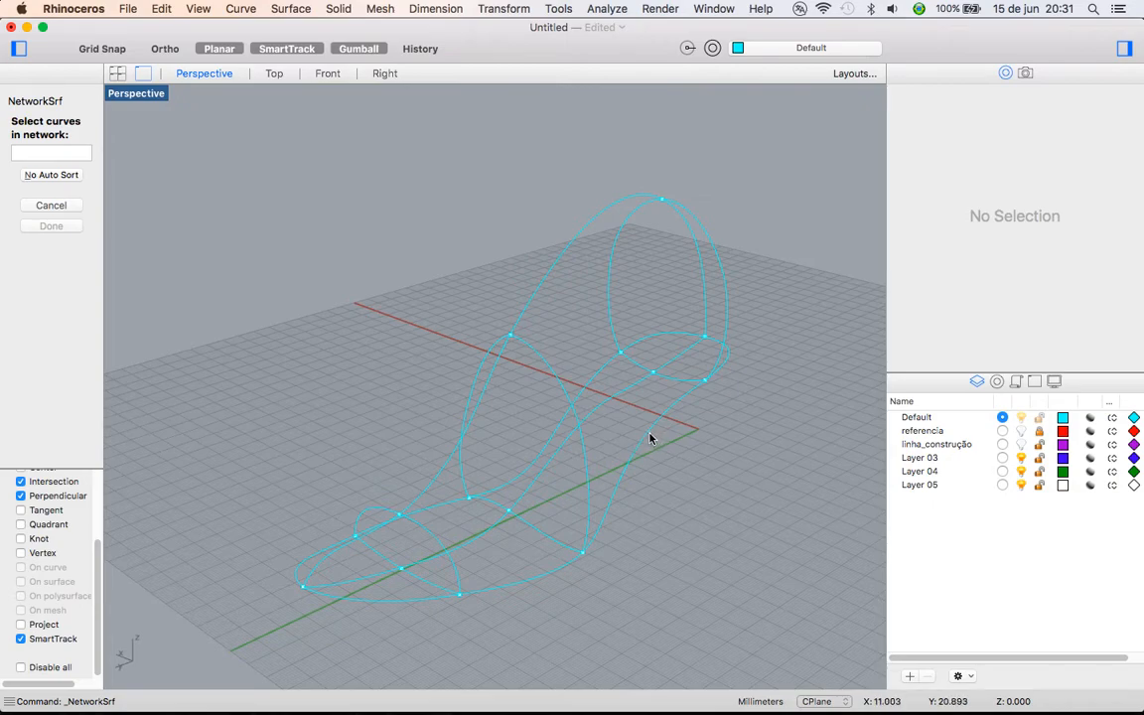
pyautogui.click(650, 438)
pyautogui.click(622, 391)
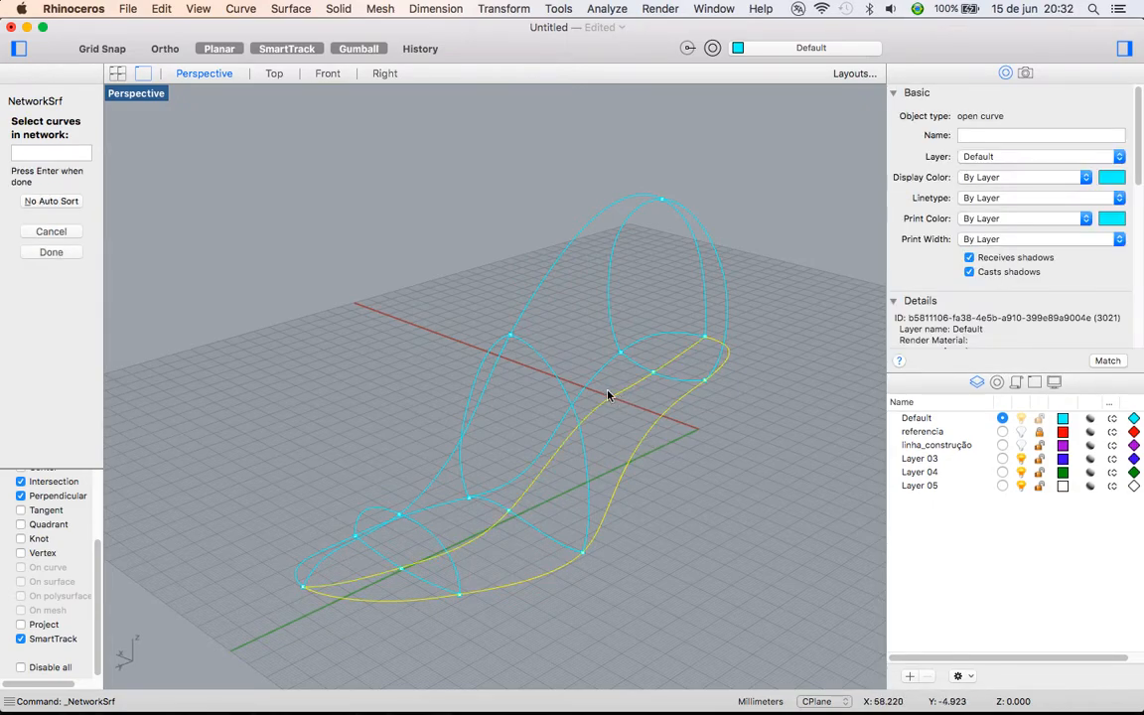
pyautogui.moveTo(625, 432); pyautogui.dragTo(485, 597, button='right')
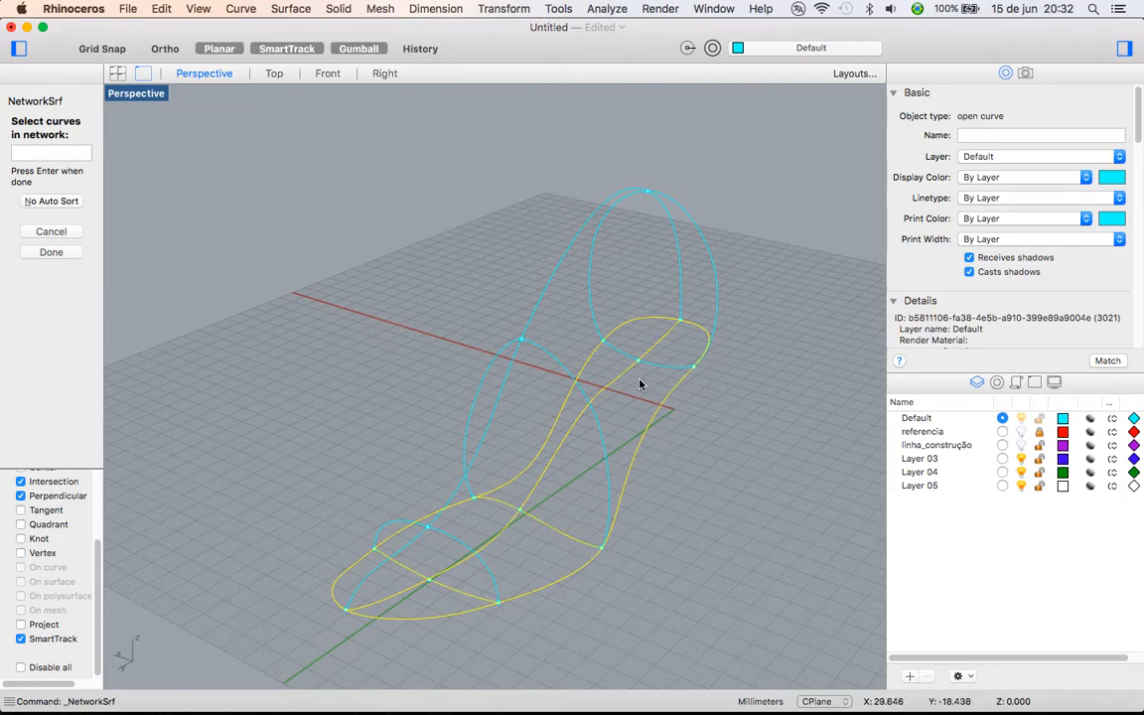
pyautogui.press('Return')
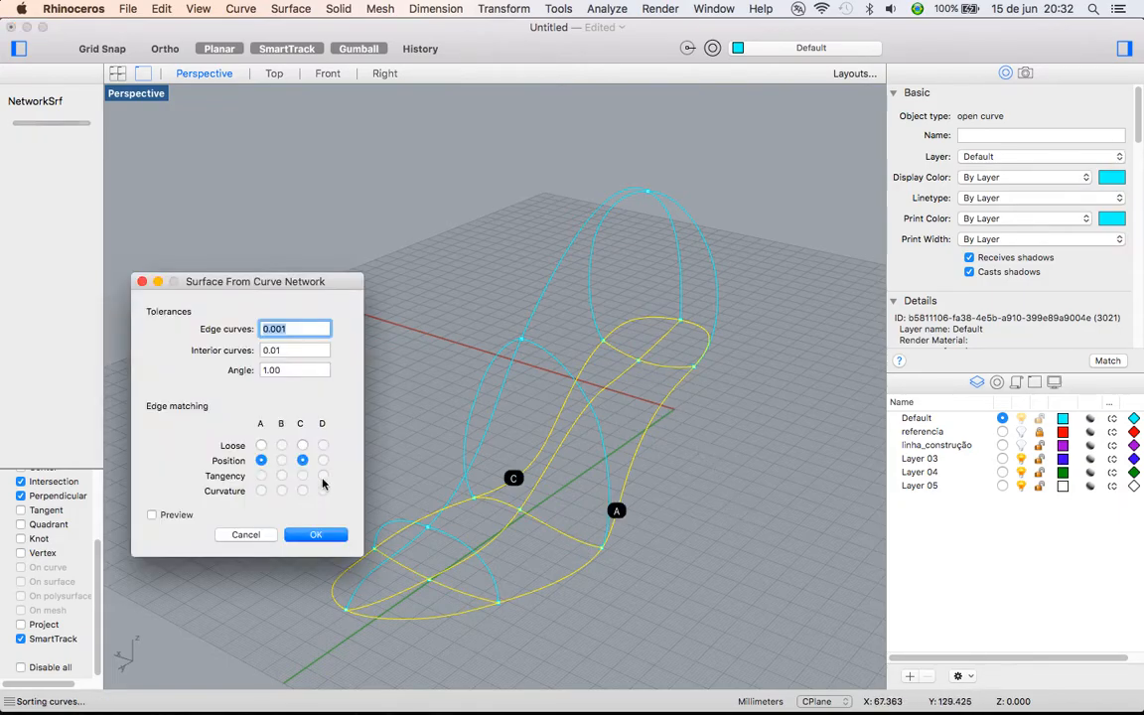
pyautogui.click(152, 514)
pyautogui.moveTo(616, 510)
pyautogui.mouseDown(button='right')
pyautogui.moveTo(674, 490)
pyautogui.moveTo(630, 553)
pyautogui.moveTo(193, 484)
pyautogui.moveTo(299, 544)
pyautogui.moveTo(621, 515)
pyautogui.mouseUp(button='right')
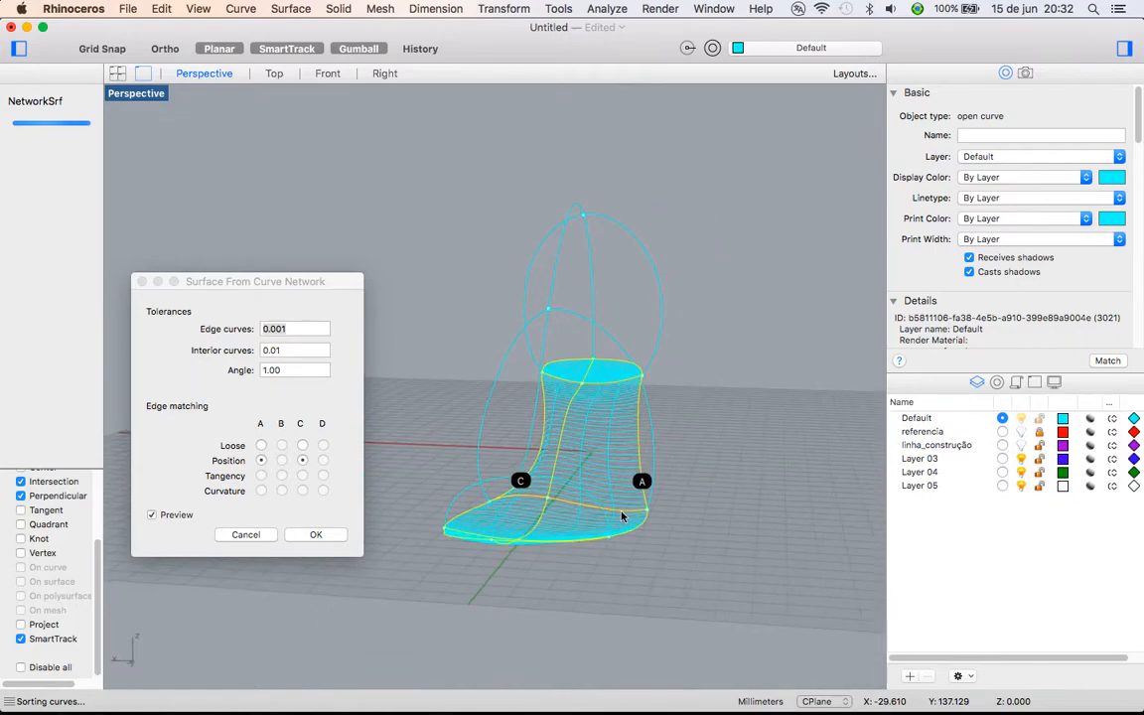
pyautogui.click(316, 536)
# Show the Perspective view in Shaded display and switch it to Rendered
pyautogui.moveTo(625, 567); pyautogui.dragTo(554, 593, button='right')
pyautogui.click(130, 93)
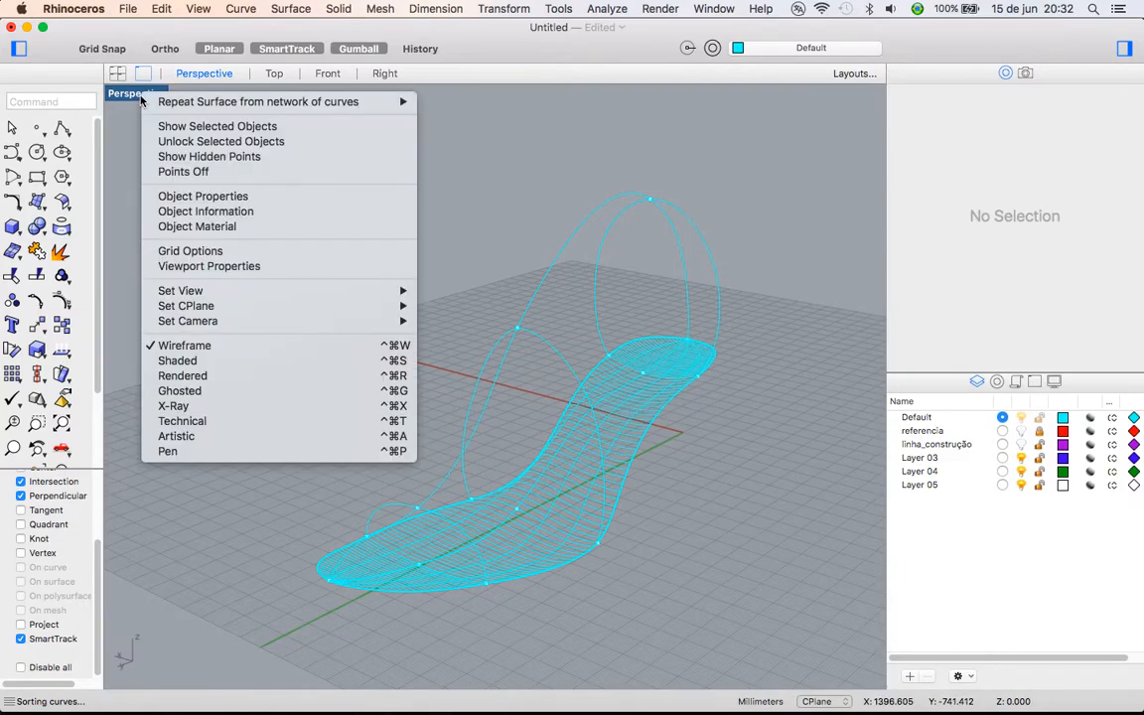
pyautogui.click(179, 361)
pyautogui.moveTo(613, 505)
pyautogui.mouseDown(button='right')
pyautogui.moveTo(655, 490)
pyautogui.moveTo(682, 541)
pyautogui.moveTo(489, 378)
pyautogui.mouseUp(button='right')
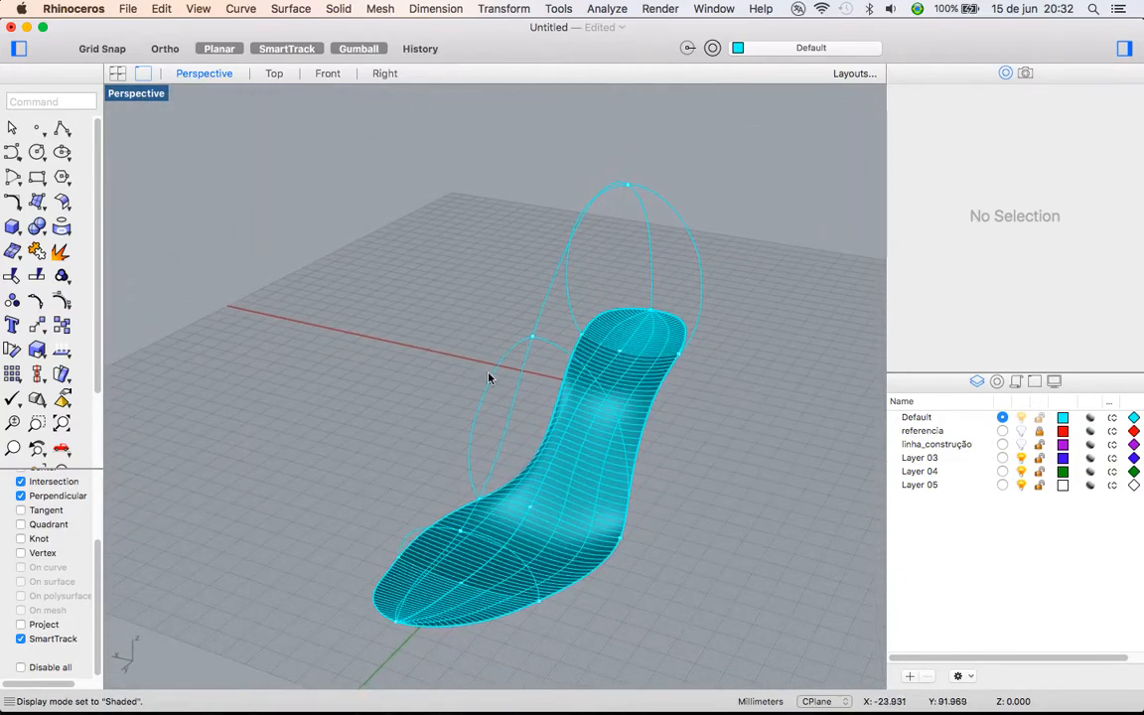
pyautogui.click(133, 91)
pyautogui.click(203, 377)
# Examine the rendered sole surface from the underside, toe and heel for smoothness along its curves
pyautogui.moveTo(588, 517); pyautogui.dragTo(732, 415, button='right')
pyautogui.scroll(10, 594, 373)
pyautogui.moveTo(593, 372); pyautogui.dragTo(542, 484, button='right')
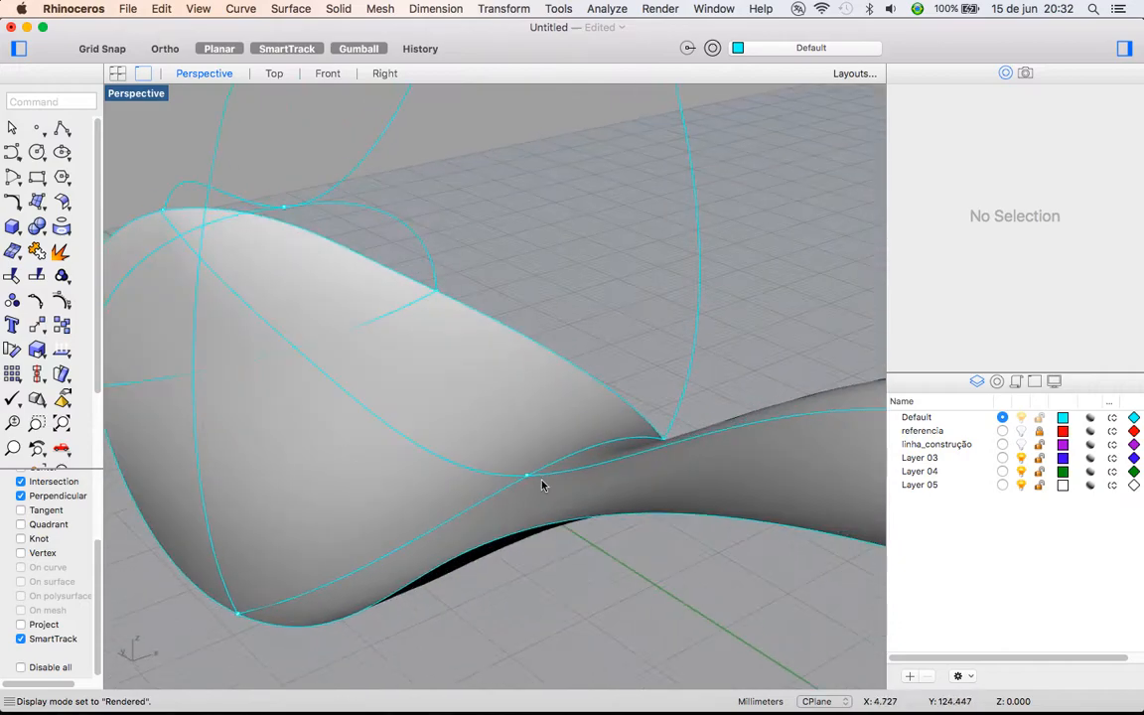
pyautogui.scroll(-4, 519, 477)
pyautogui.moveTo(645, 518); pyautogui.dragTo(510, 456, button='right')
pyautogui.scroll(-2, 508, 455)
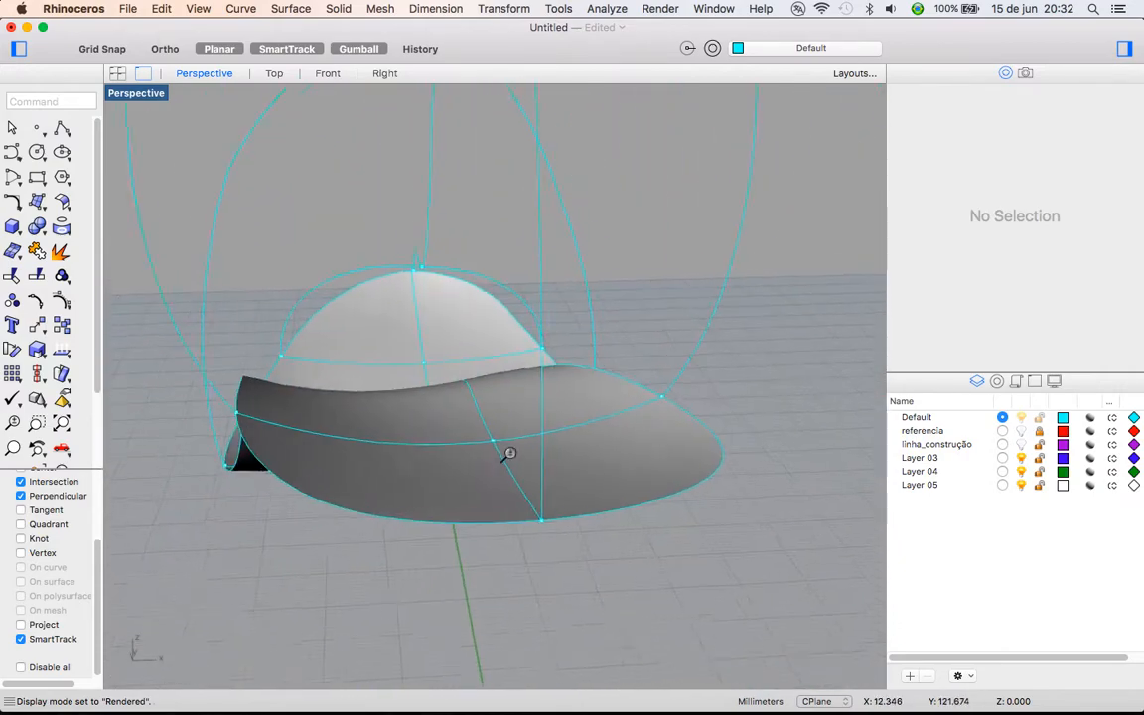
pyautogui.scroll(2, 508, 455)
pyautogui.scroll(-6, 752, 414)
pyautogui.keyDown('shift'); pyautogui.moveTo(742, 437); pyautogui.dragTo(626, 385, button='right'); pyautogui.keyUp('shift')
pyautogui.scroll(-2, 652, 464)
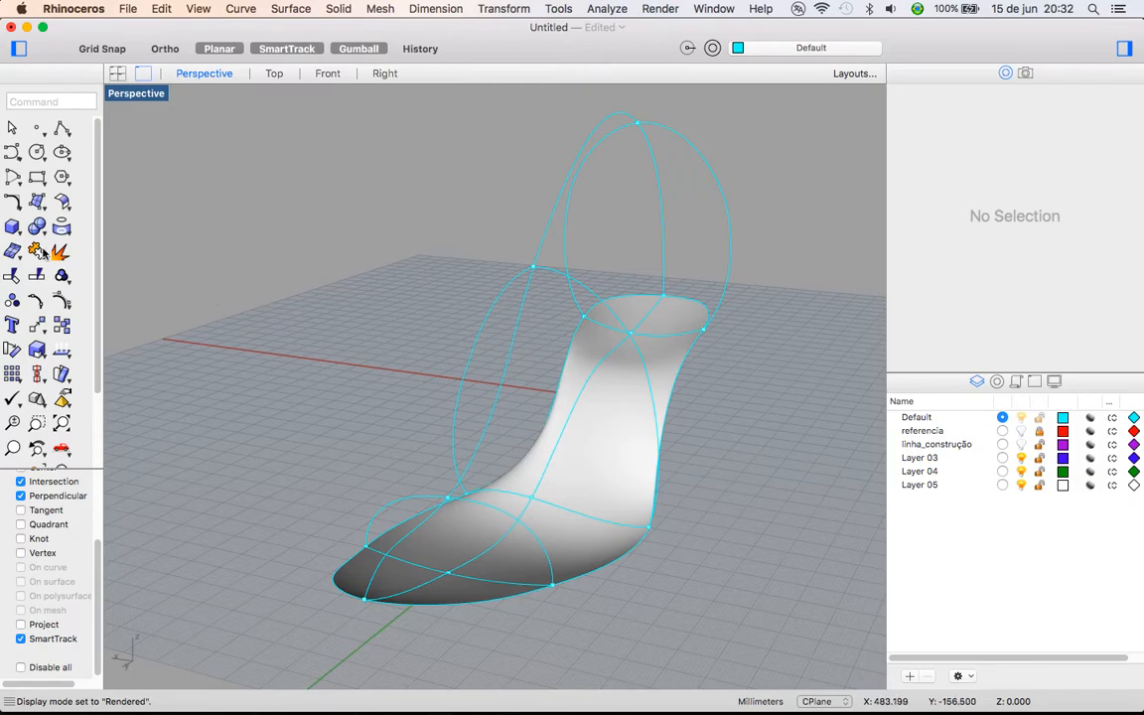
# Define an upper network surface from both outline half curves, the top profile and the heel, mid-foot and forefoot arcs
pyautogui.click(38, 209)
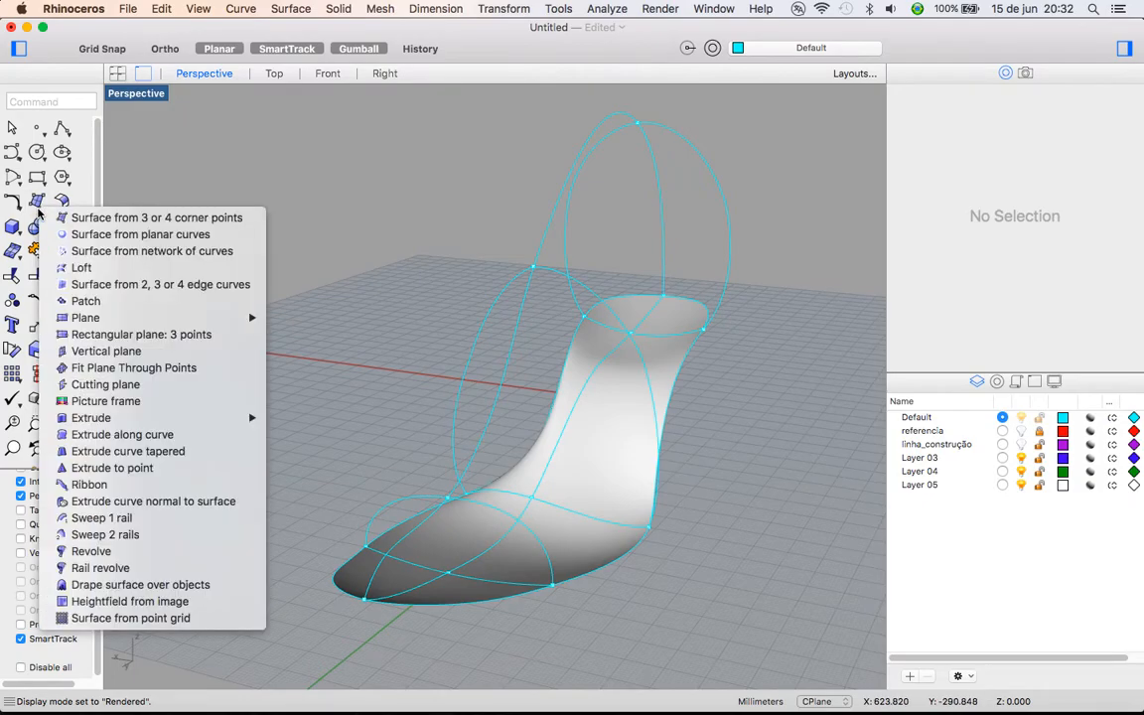
pyautogui.click(117, 251)
pyautogui.moveTo(585, 294); pyautogui.dragTo(644, 301, button='right')
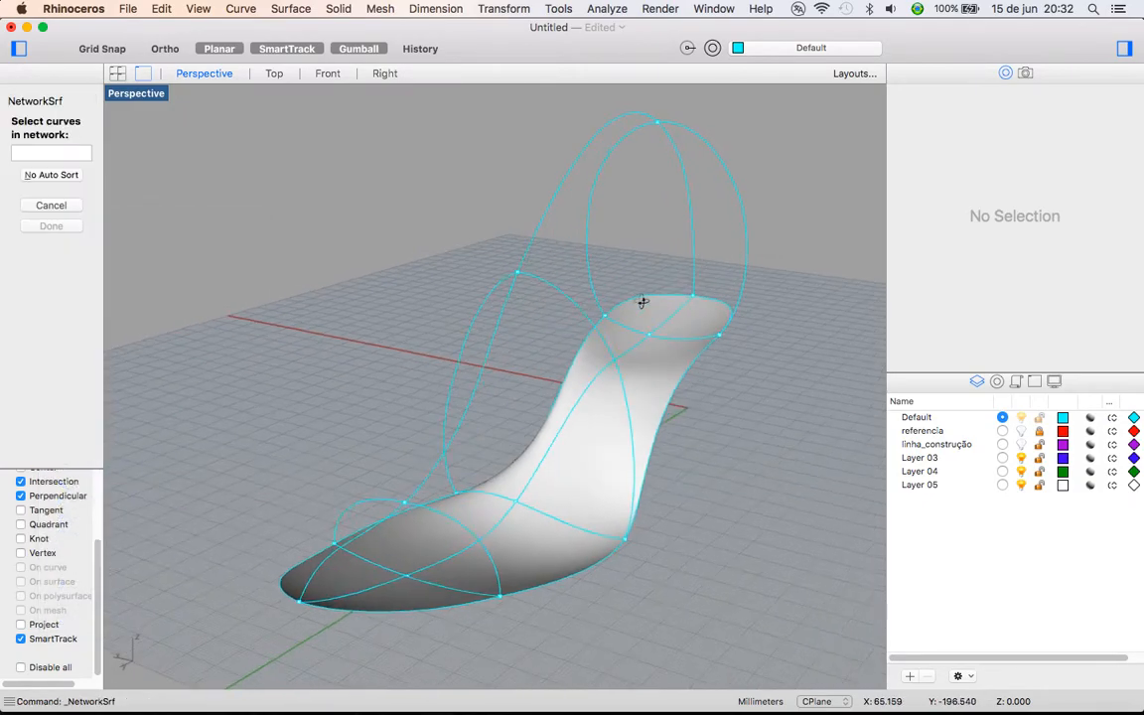
pyautogui.click(702, 361)
pyautogui.click(653, 298)
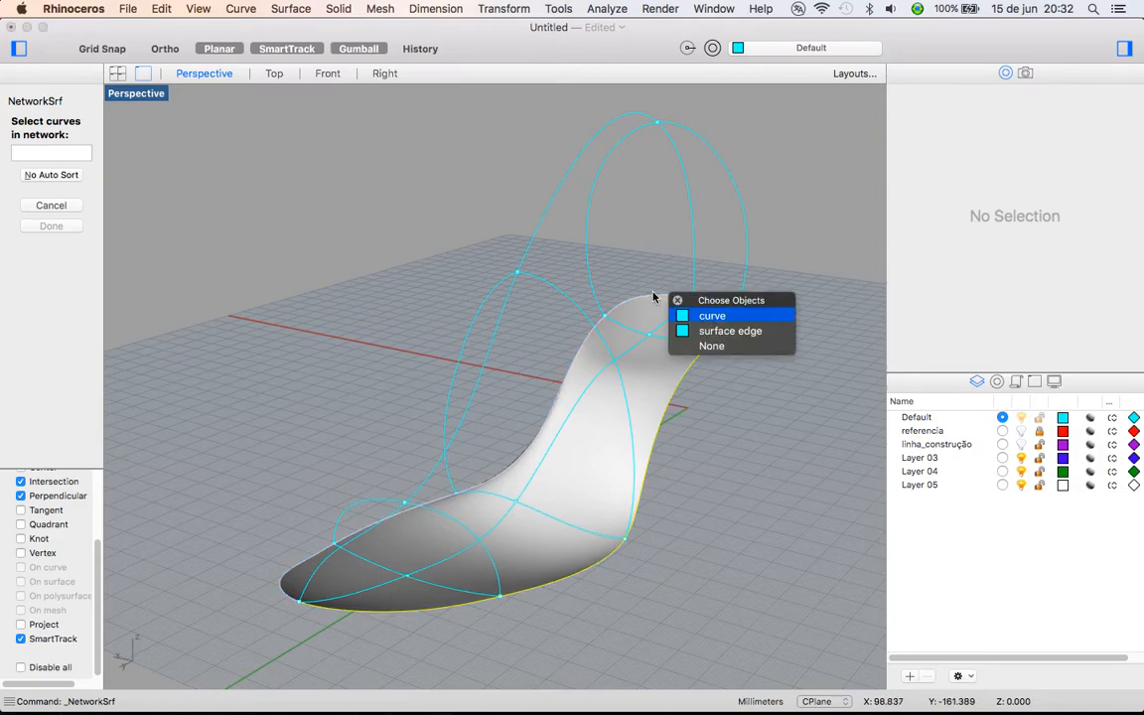
pyautogui.click(712, 315)
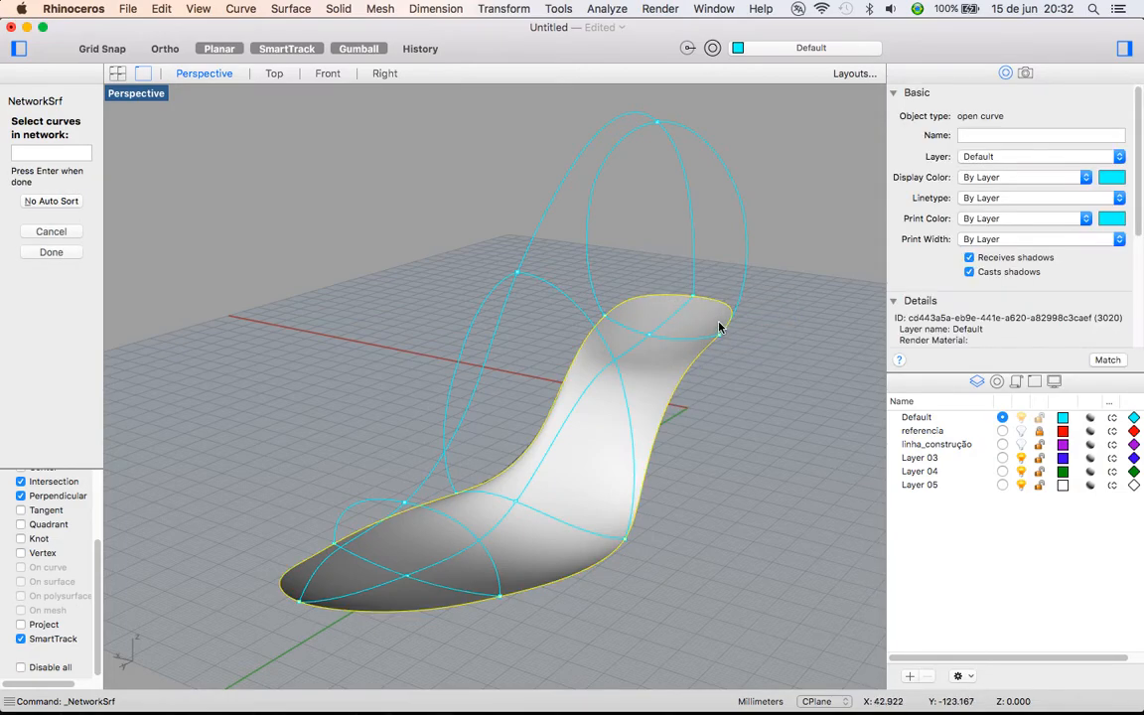
pyautogui.click(605, 123)
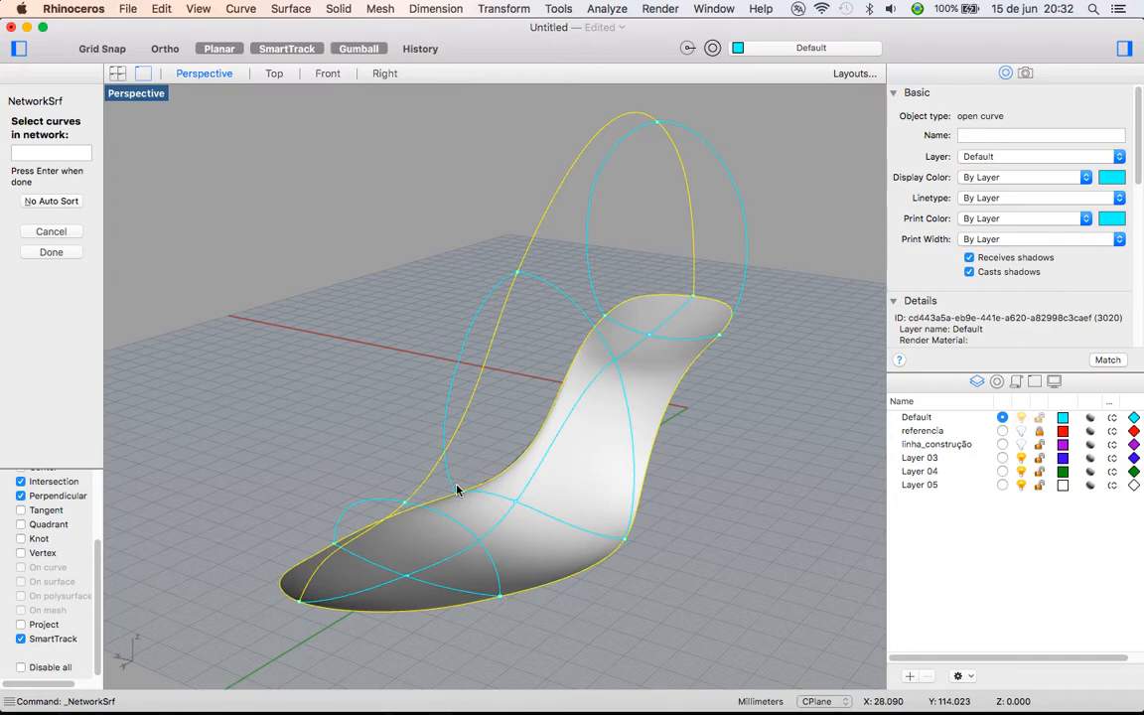
pyautogui.click(736, 198)
pyautogui.click(573, 306)
pyautogui.moveTo(561, 546)
pyautogui.mouseDown(button='right')
pyautogui.moveTo(339, 511)
pyautogui.moveTo(421, 493)
pyautogui.moveTo(258, 521)
pyautogui.moveTo(383, 505)
pyautogui.moveTo(562, 509)
pyautogui.moveTo(568, 541)
pyautogui.mouseUp(button='right')
pyautogui.press('Return')
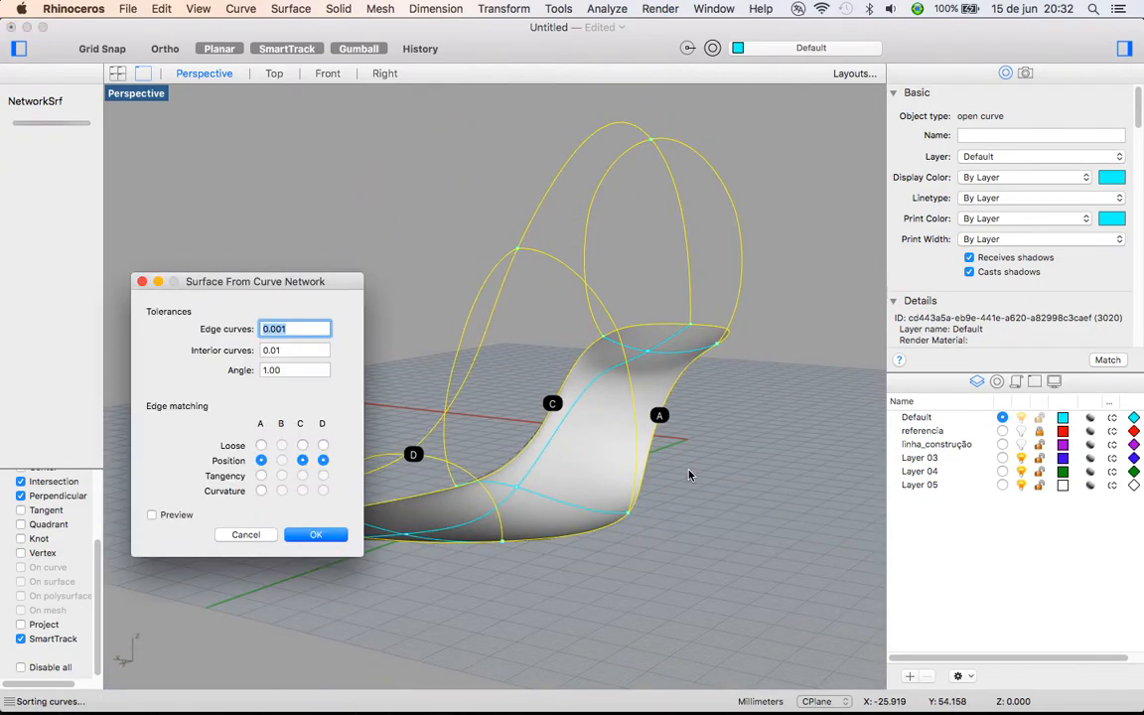
# Preview the upper network surface, set edge A to Loose matching and create the surface
pyautogui.click(185, 515)
pyautogui.moveTo(625, 516); pyautogui.dragTo(488, 477, button='right')
pyautogui.moveTo(635, 445); pyautogui.dragTo(767, 420, button='right')
pyautogui.scroll(6, 676, 446)
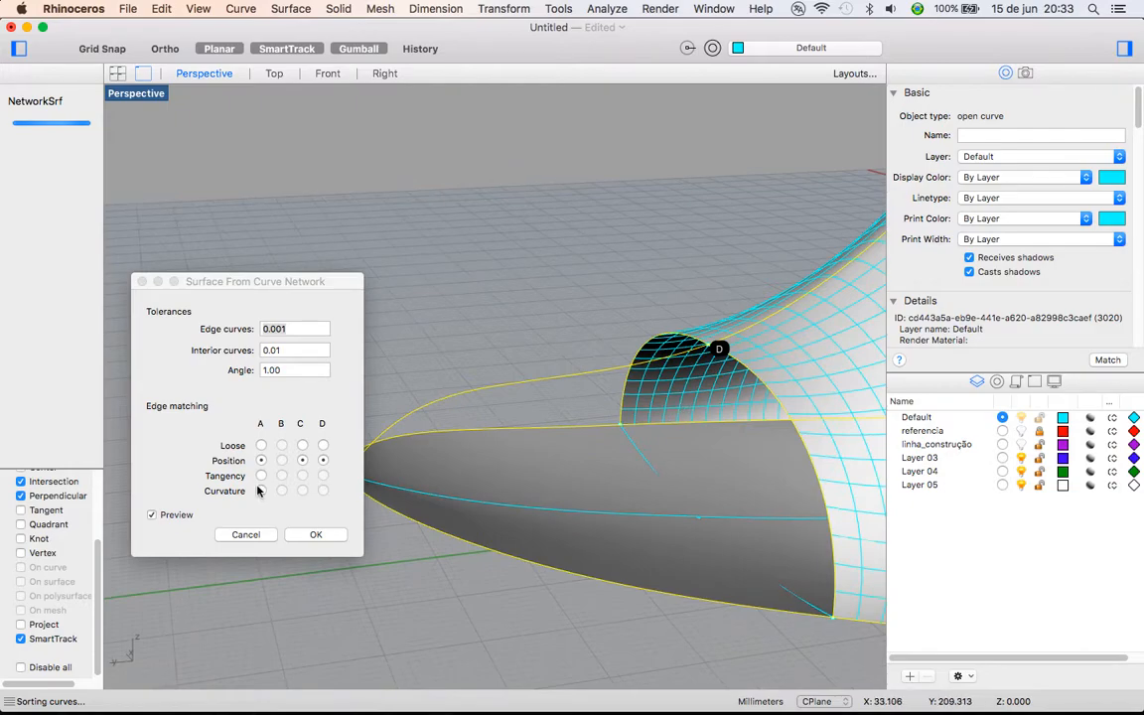
pyautogui.click(261, 446)
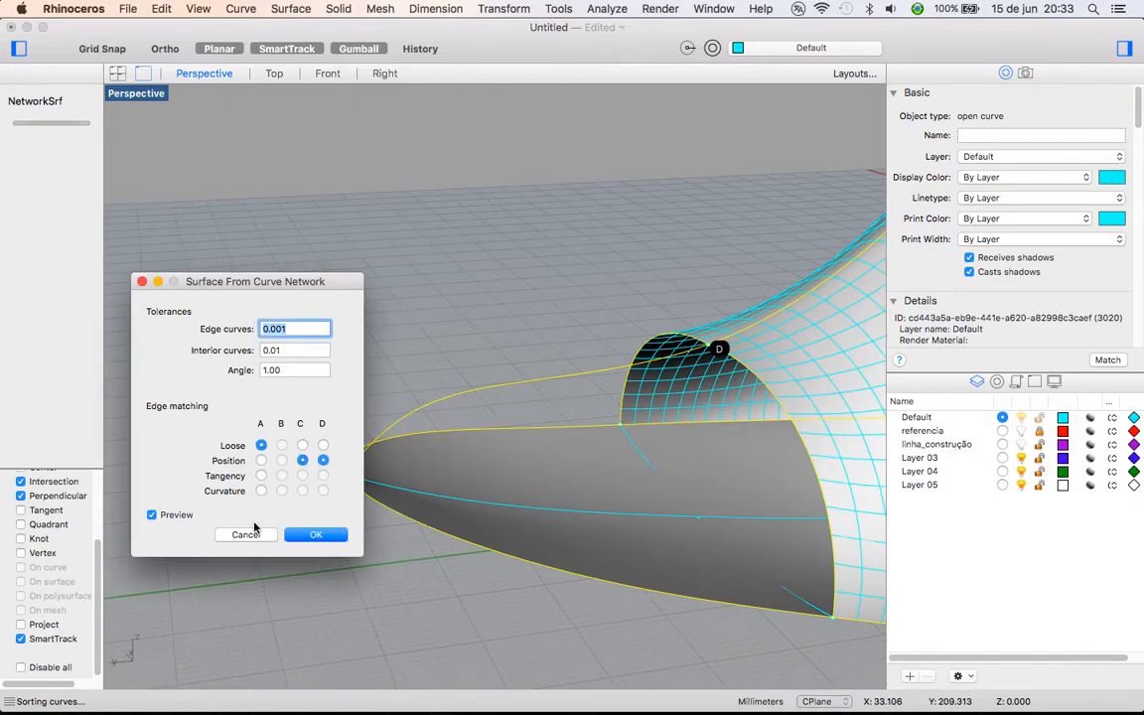
pyautogui.click(174, 515)
pyautogui.click(177, 515)
pyautogui.click(312, 535)
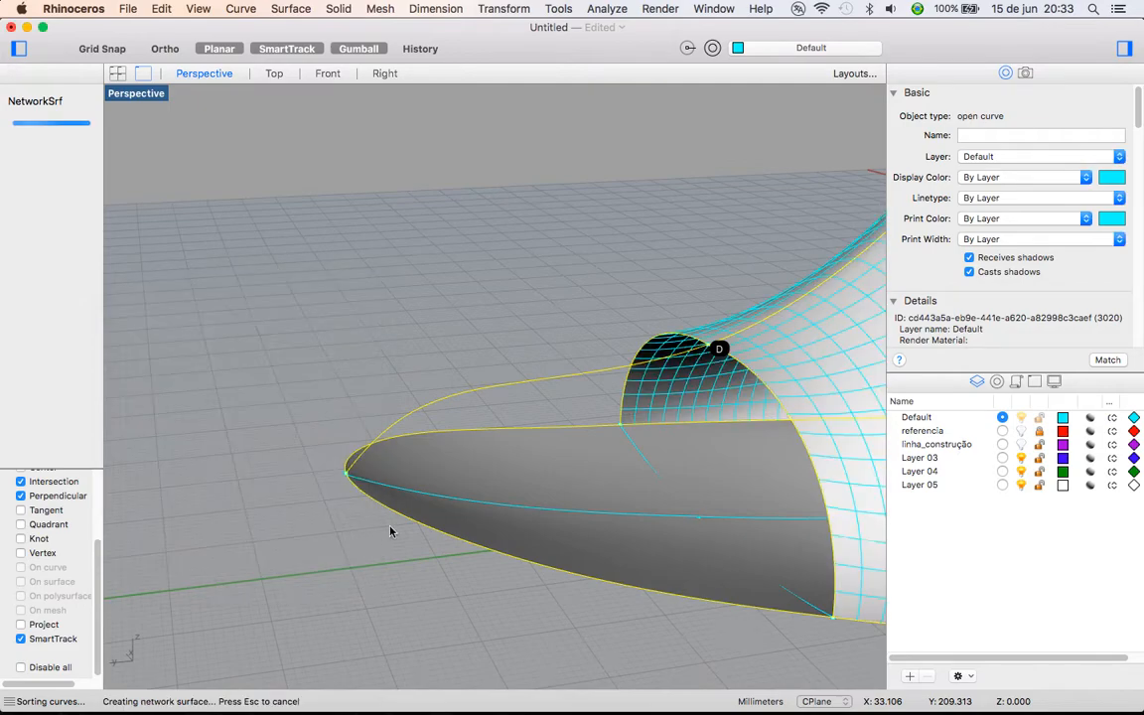
# Examine the open toe area between the new upper surface and the sole, and select the forefoot arc
pyautogui.scroll(-5, 486, 539)
pyautogui.moveTo(485, 539); pyautogui.dragTo(567, 544, button='right')
pyautogui.scroll(5, 568, 437)
pyautogui.scroll(4, 528, 483)
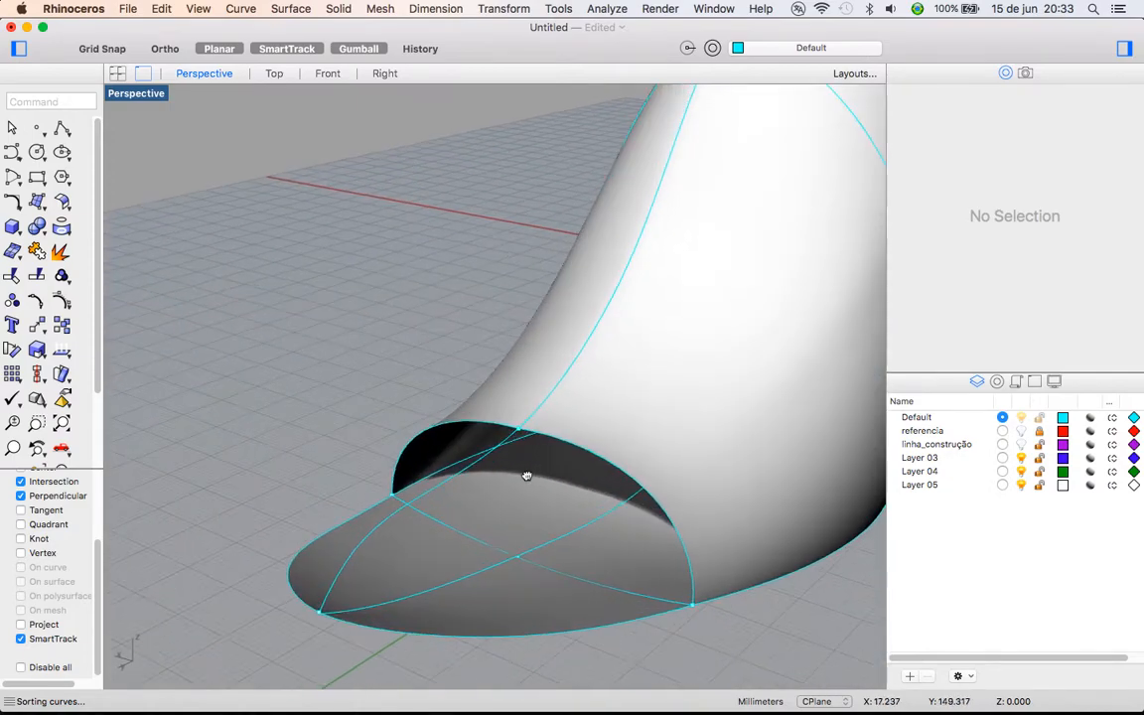
pyautogui.keyDown('shift'); pyautogui.moveTo(531, 478); pyautogui.dragTo(476, 444, button='right'); pyautogui.keyUp('shift')
pyautogui.scroll(-5, 437, 477)
pyautogui.keyDown('shift'); pyautogui.moveTo(429, 483); pyautogui.dragTo(576, 546, button='right'); pyautogui.keyUp('shift')
pyautogui.scroll(7, 637, 480)
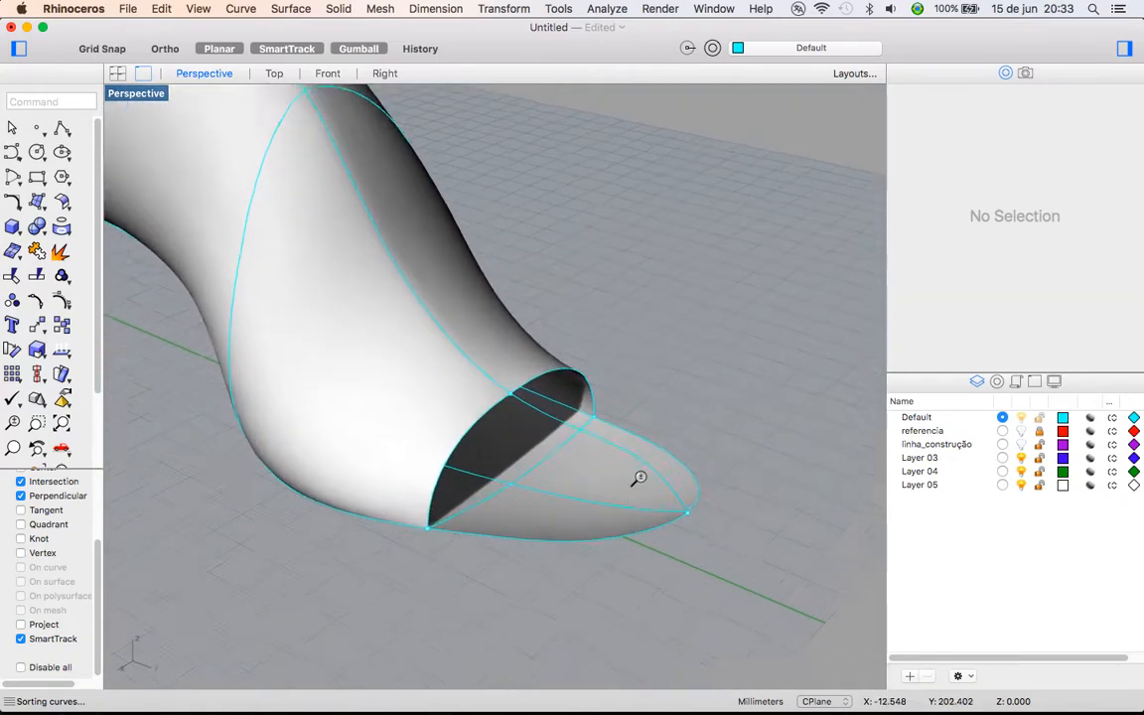
pyautogui.moveTo(629, 463); pyautogui.dragTo(599, 461, button='right')
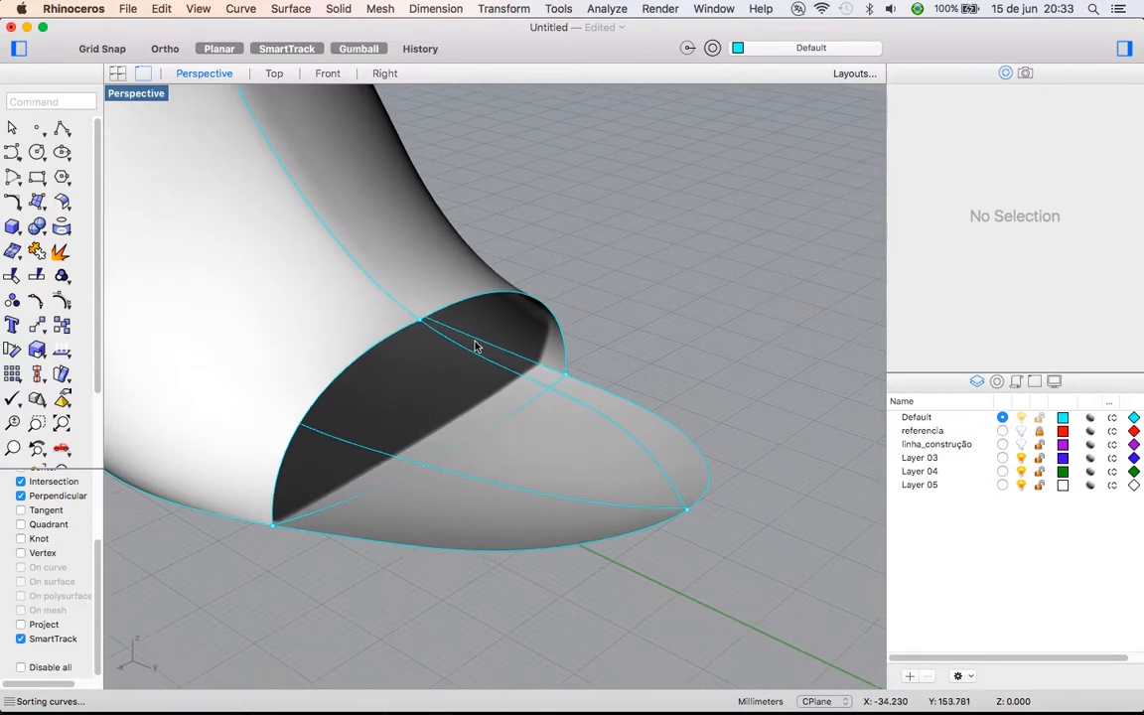
pyautogui.click(472, 307)
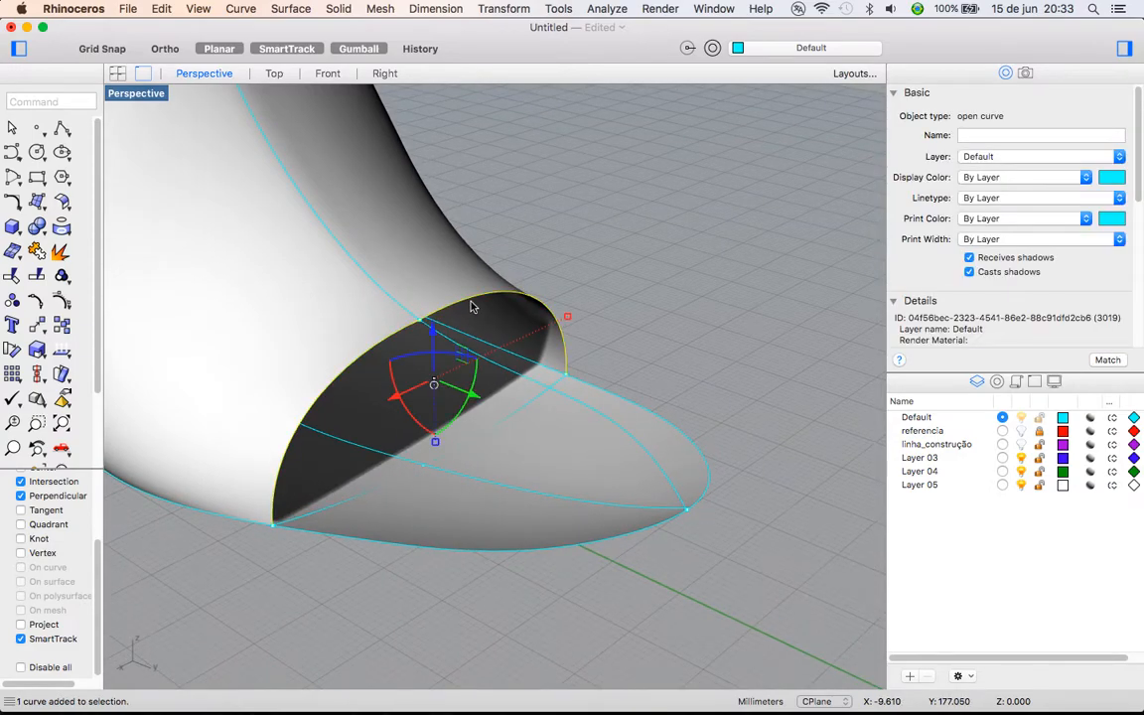
pyautogui.click(619, 296)
pyautogui.click(35, 208)
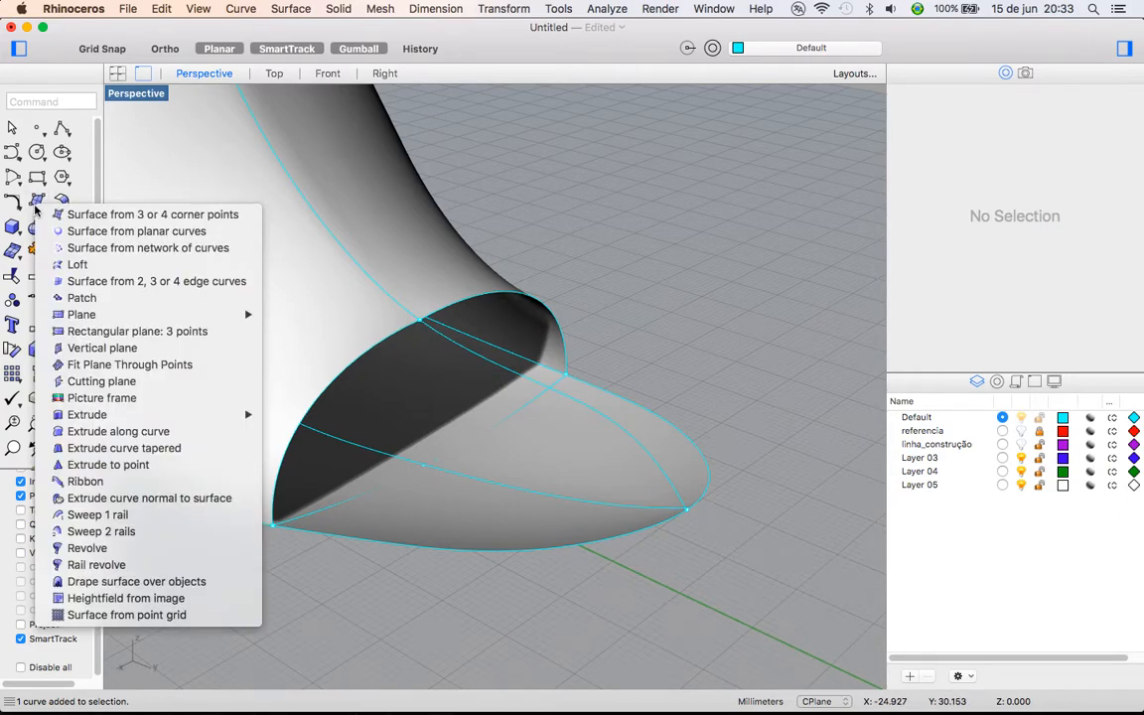
pyautogui.click(616, 188)
pyautogui.click(400, 337)
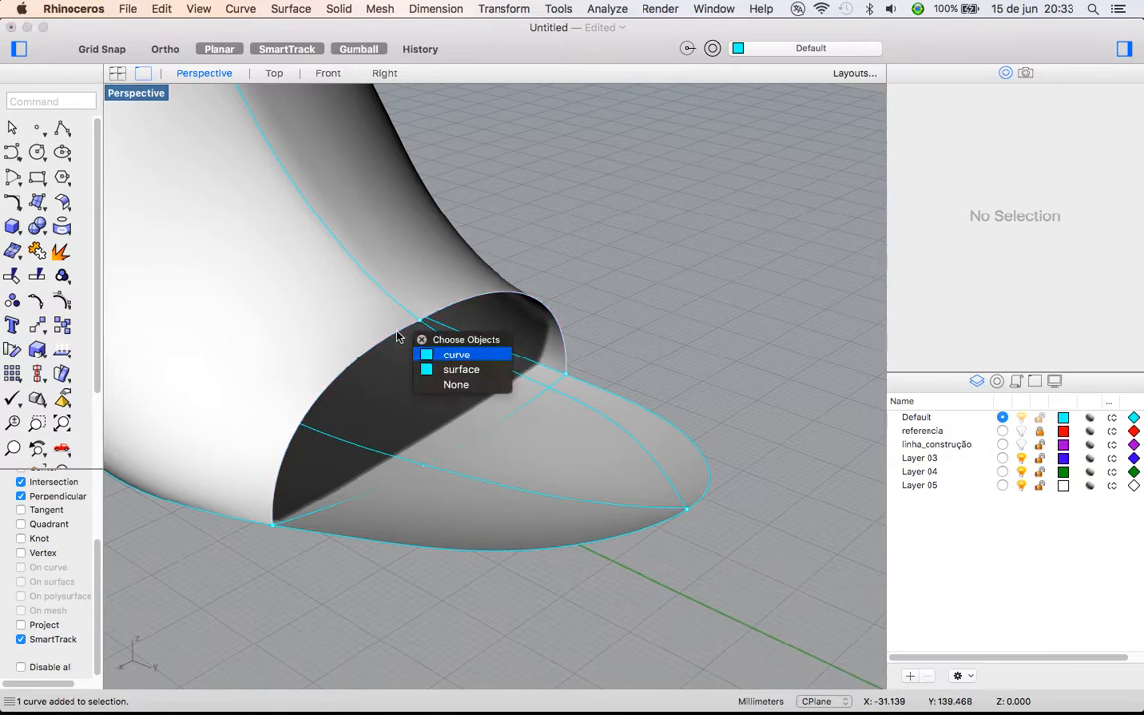
# Cover the open toe with a two-rail sweep, using both outline half curves as rails and the forefoot arc as unsimplified cross section
pyautogui.click(43, 206)
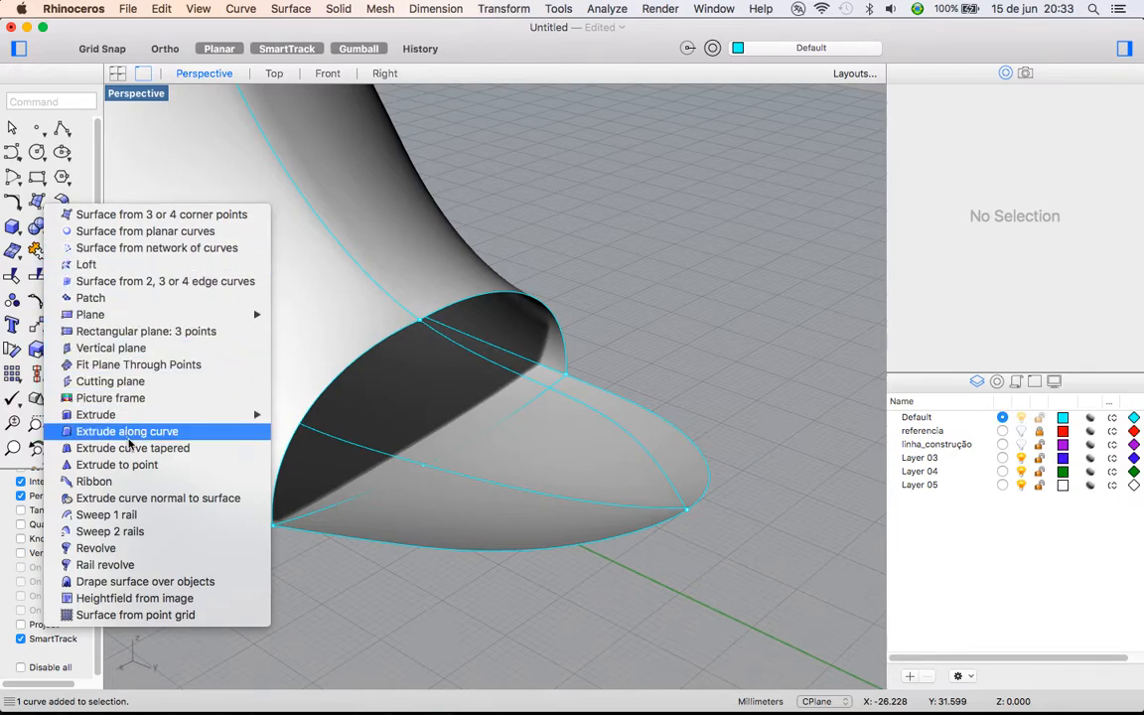
pyautogui.click(139, 533)
pyautogui.click(506, 565)
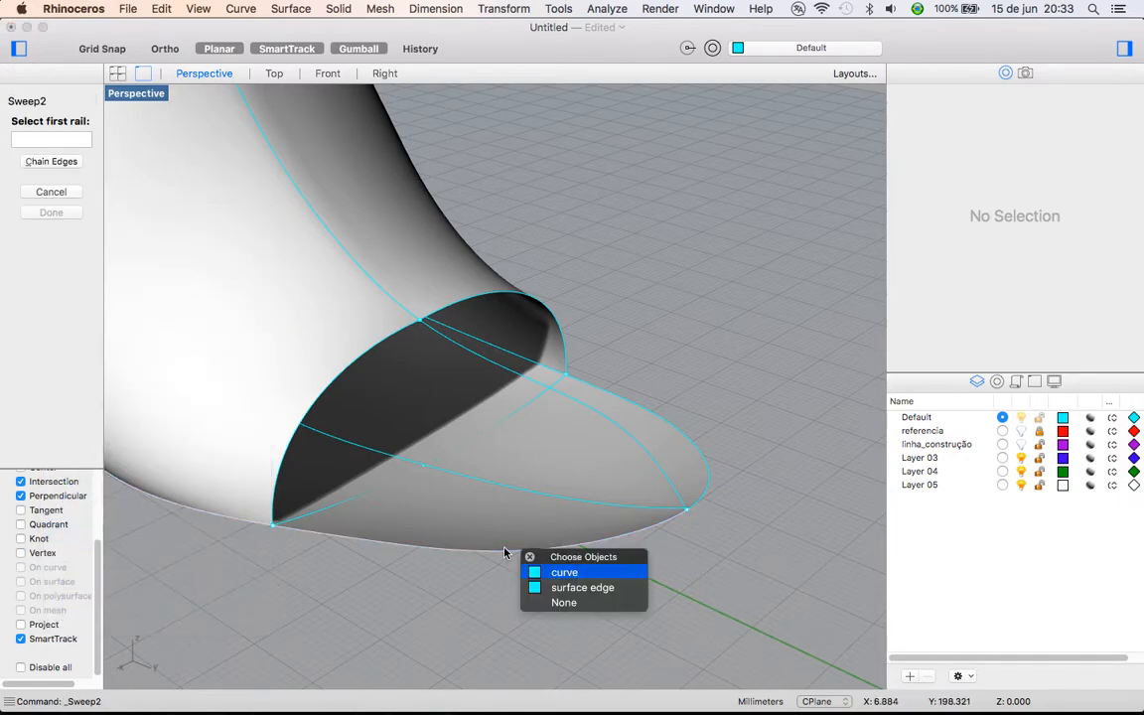
pyautogui.click(595, 571)
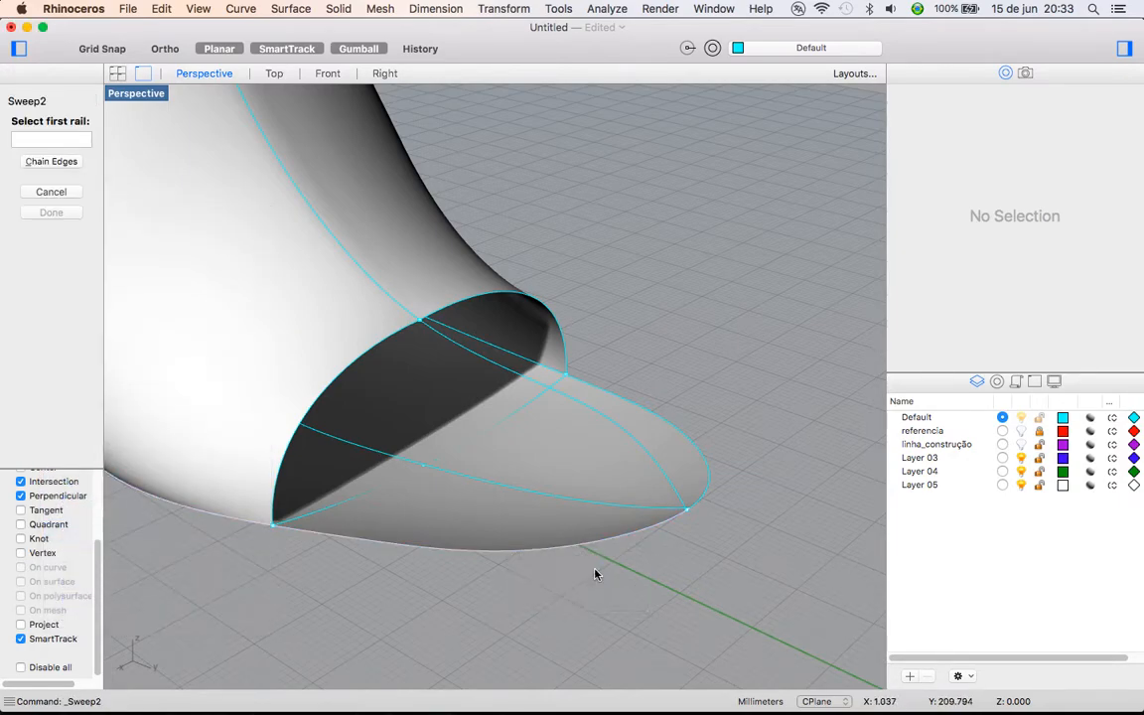
pyautogui.click(714, 493)
pyautogui.click(751, 509)
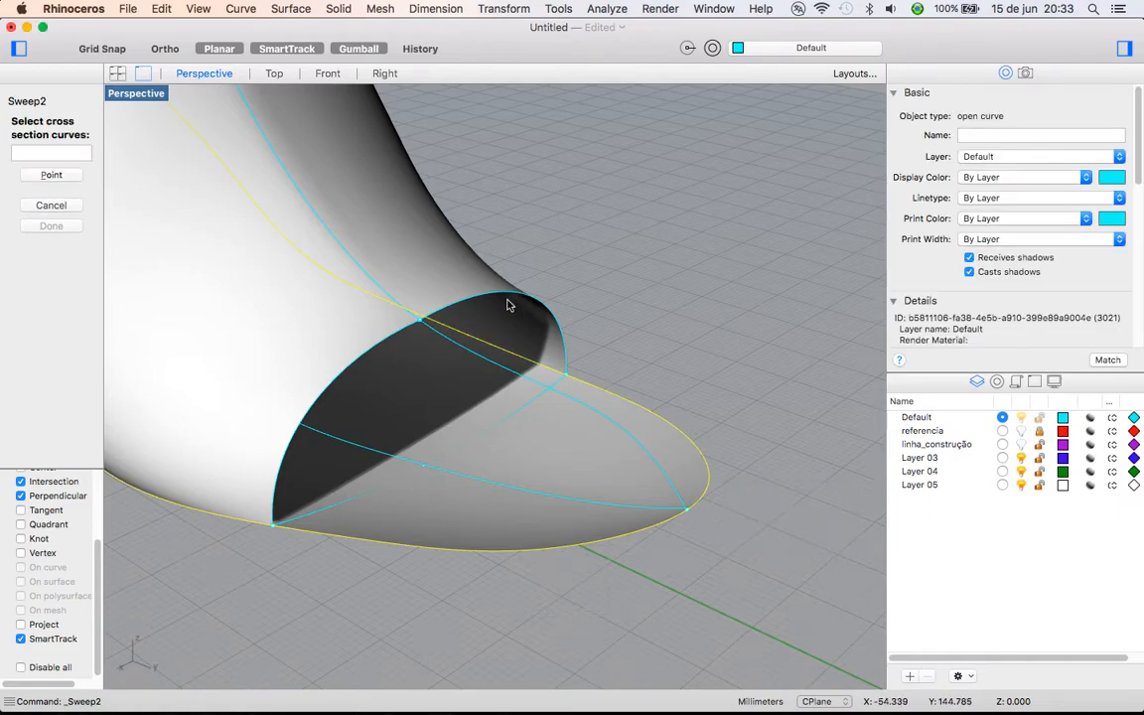
pyautogui.moveTo(448, 358); pyautogui.dragTo(477, 339, button='right')
pyautogui.press('Return')
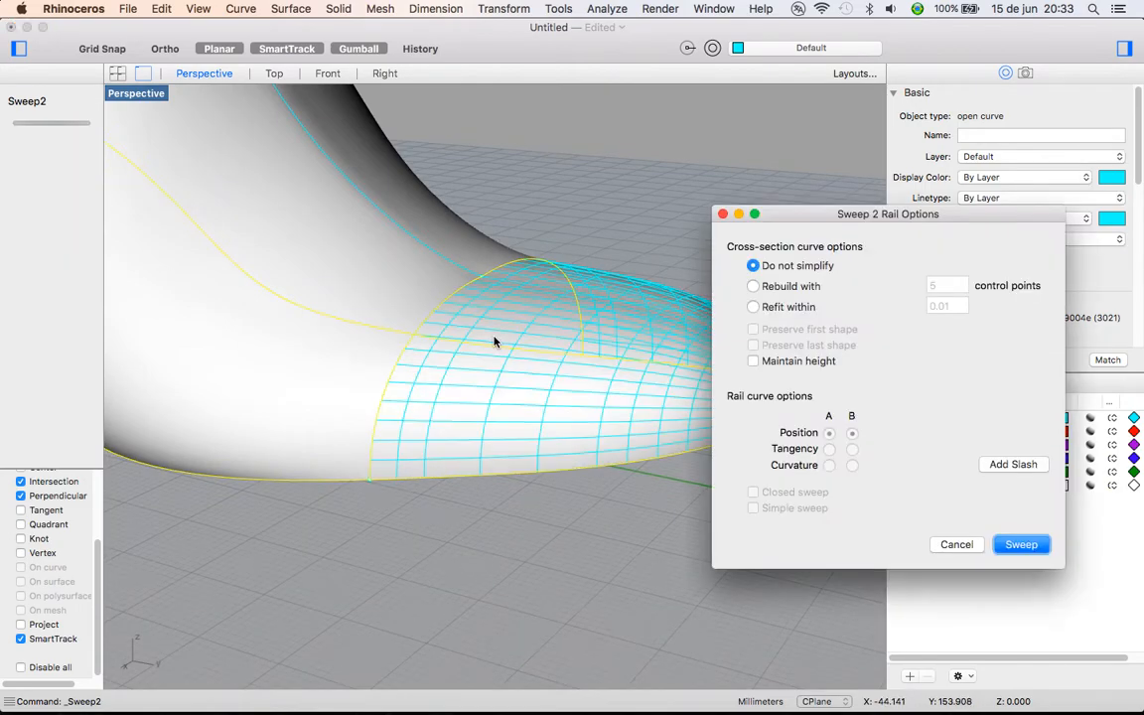
pyautogui.click(1019, 544)
pyautogui.click(684, 474)
# Join the sole, upper and toe surfaces into one polysurface
pyautogui.scroll(3, 753, 527)
pyautogui.moveTo(752, 528); pyautogui.dragTo(633, 575, button='right')
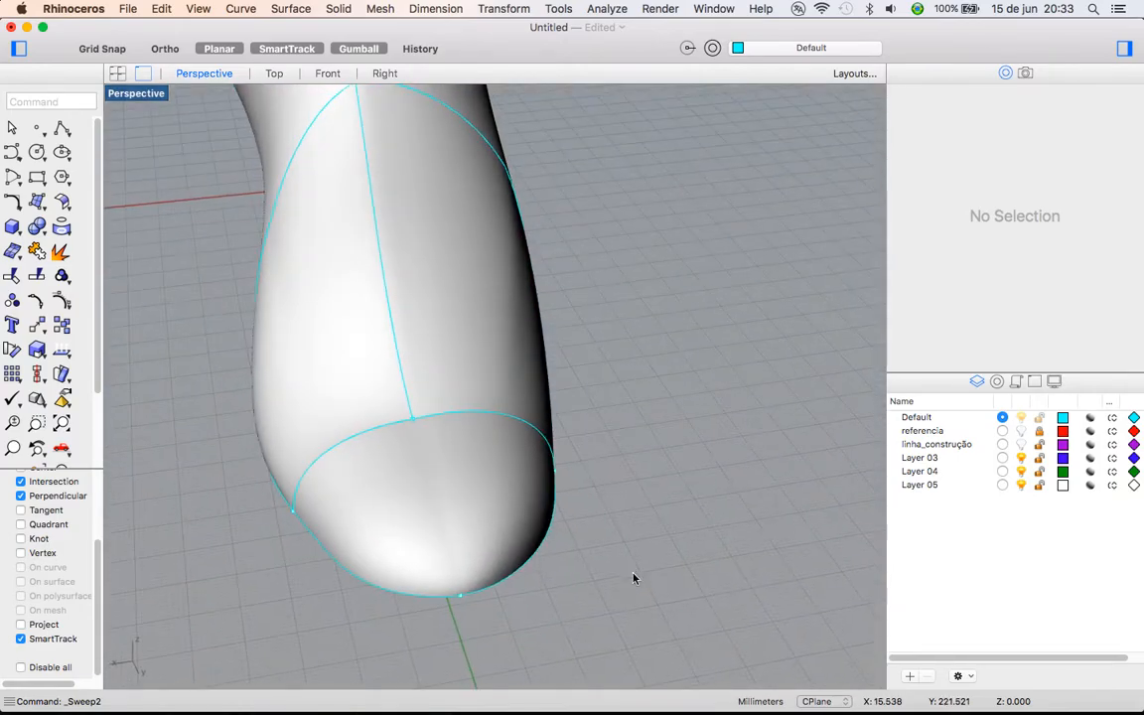
pyautogui.keyDown('shift'); pyautogui.moveTo(597, 487); pyautogui.dragTo(640, 614, button='right'); pyautogui.keyUp('shift')
pyautogui.scroll(-8, 600, 524)
pyautogui.moveTo(600, 523); pyautogui.dragTo(607, 488, button='right')
pyautogui.click(522, 519)
pyautogui.keyDown('shift'); pyautogui.click(627, 544); pyautogui.keyUp('shift')
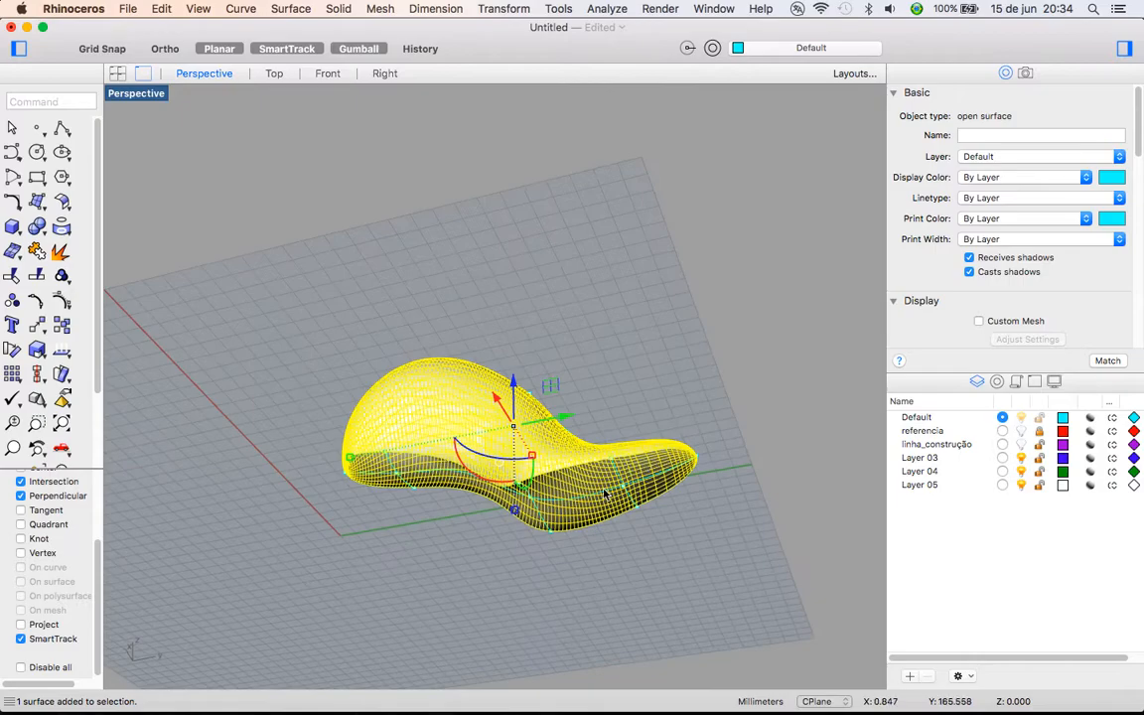
pyautogui.click(37, 251)
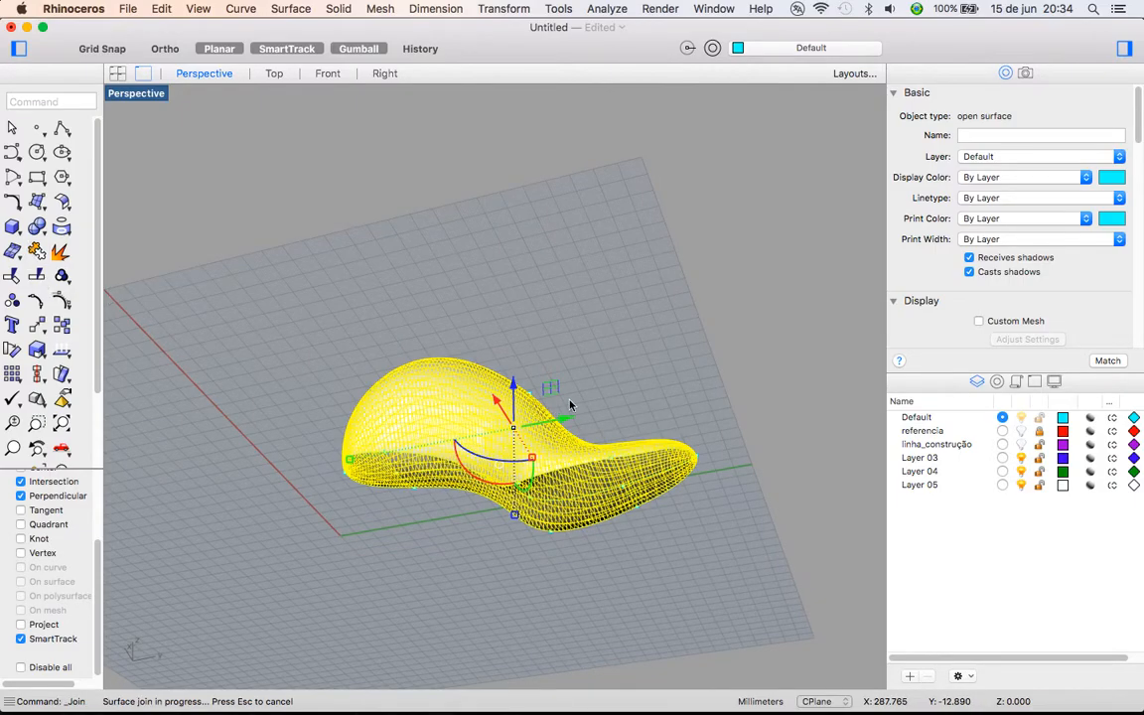
pyautogui.click(536, 340)
# Check the joined last for naked edges with the edge analysis and close the analysis
pyautogui.moveTo(536, 340); pyautogui.dragTo(408, 523, button='right')
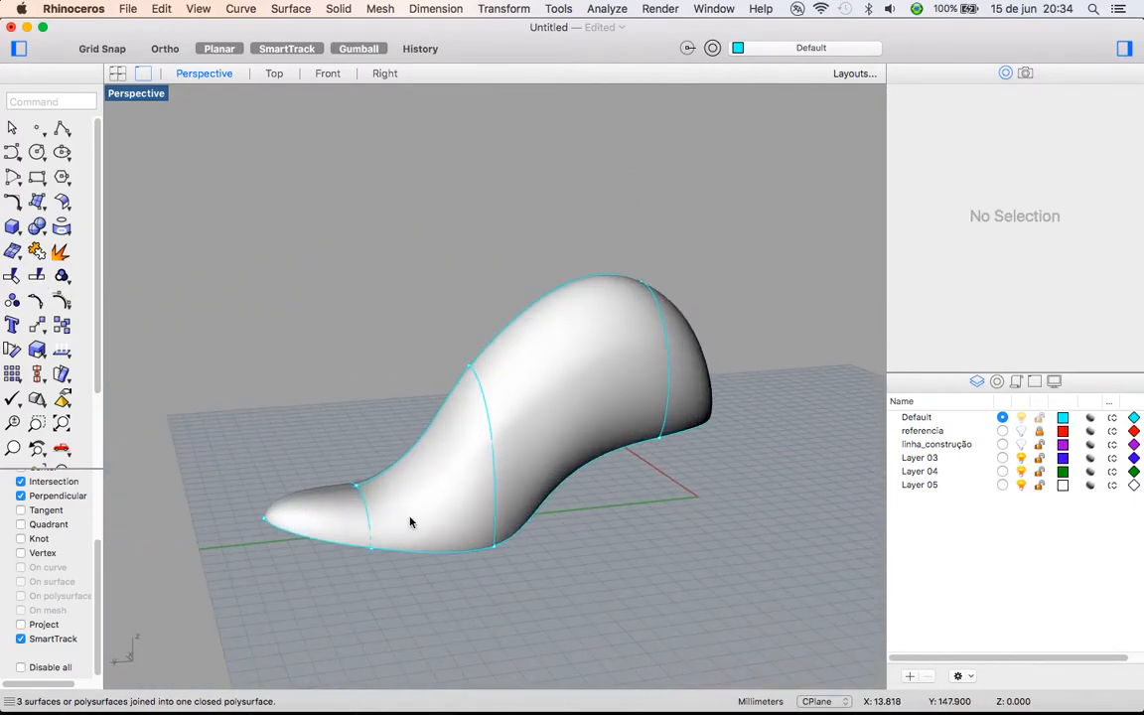
pyautogui.click(377, 522)
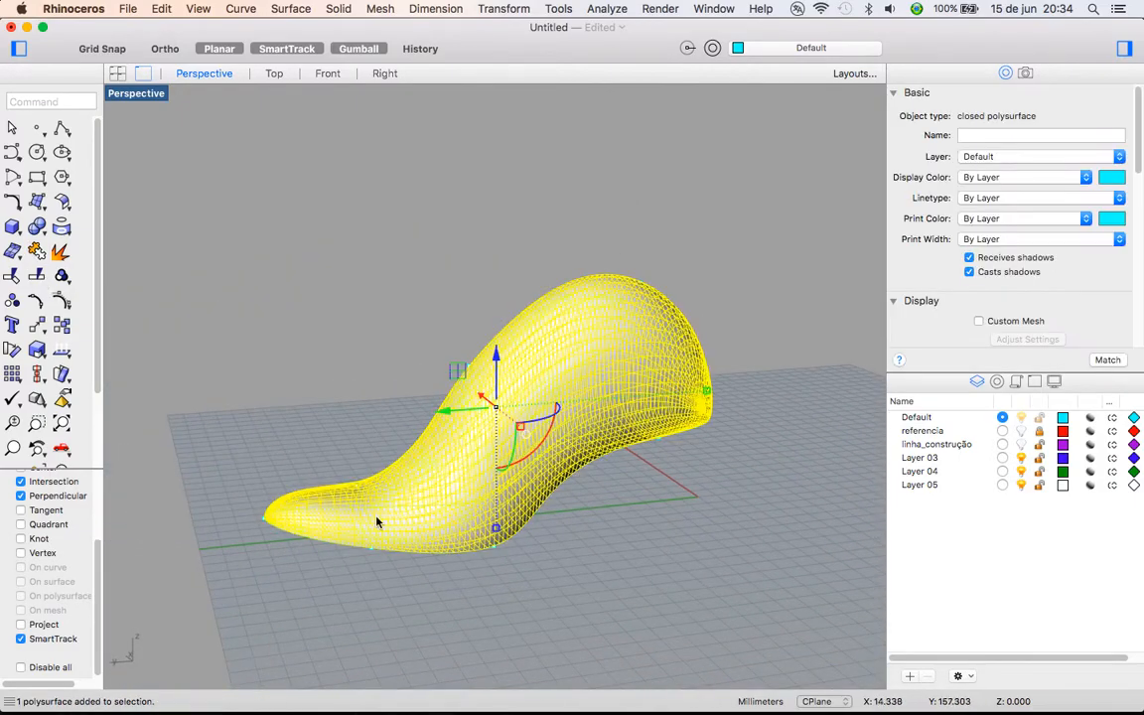
pyautogui.click(63, 360)
pyautogui.moveTo(268, 612)
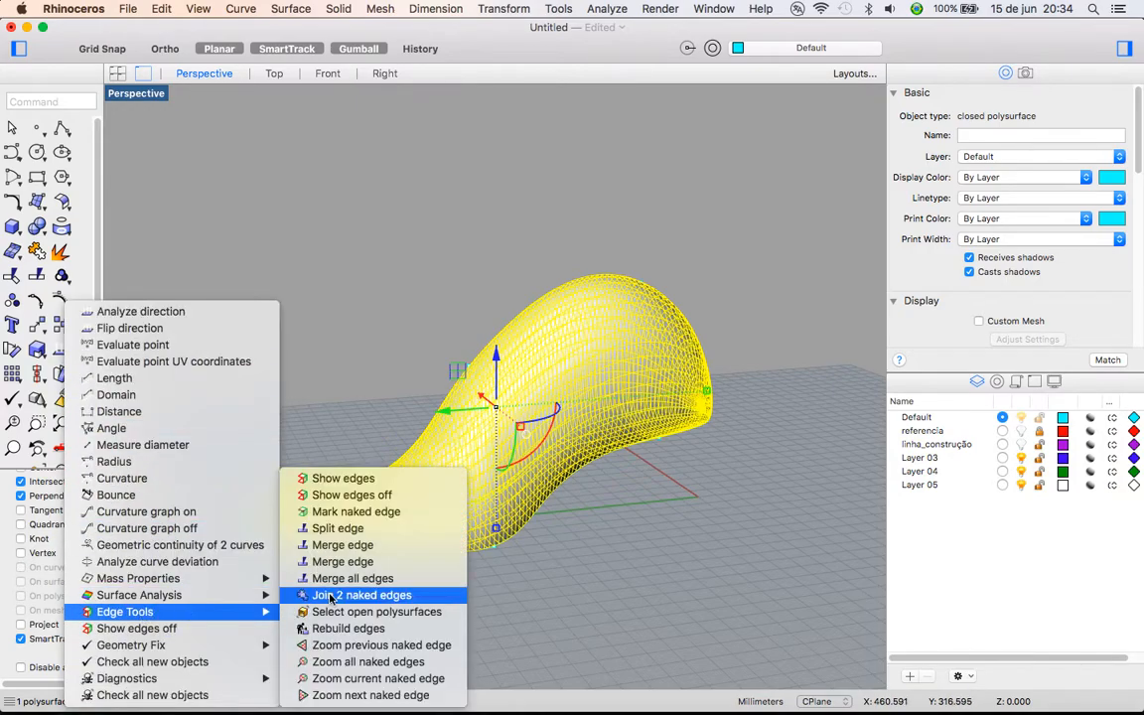
pyautogui.click(318, 477)
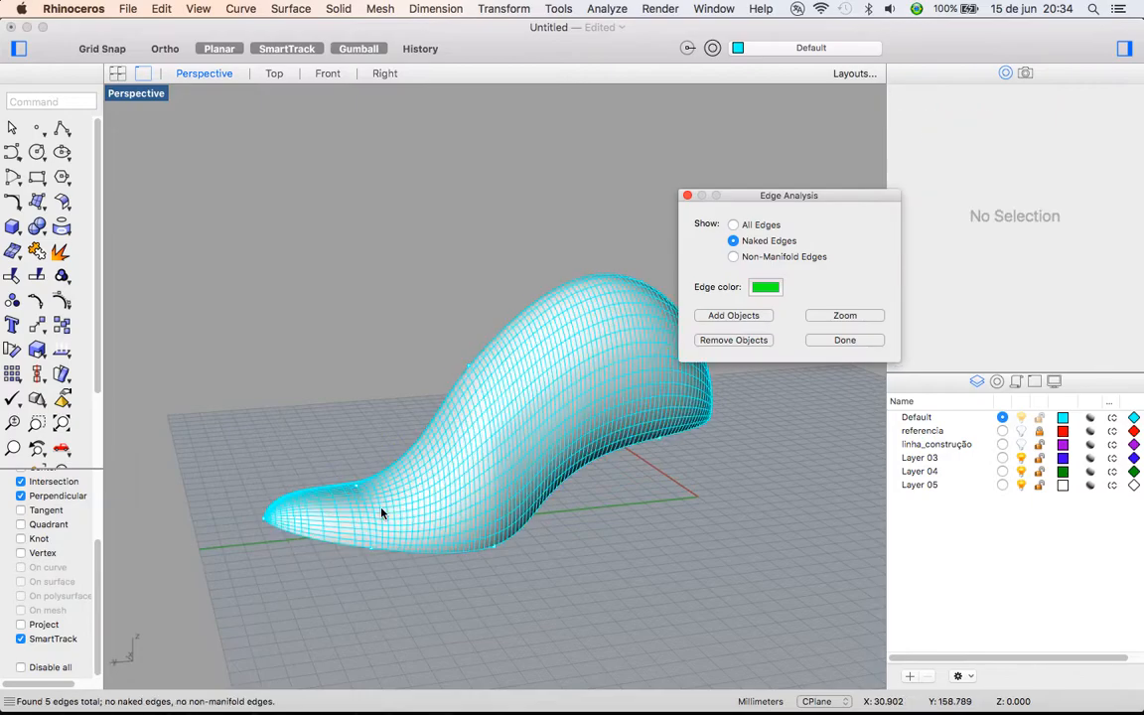
pyautogui.moveTo(653, 506); pyautogui.dragTo(574, 485, button='right')
pyautogui.click(829, 338)
pyautogui.click(555, 425)
# Maximize the Right view and show the referencia layer behind the last
pyautogui.click(172, 159)
pyautogui.doubleClick(140, 94)
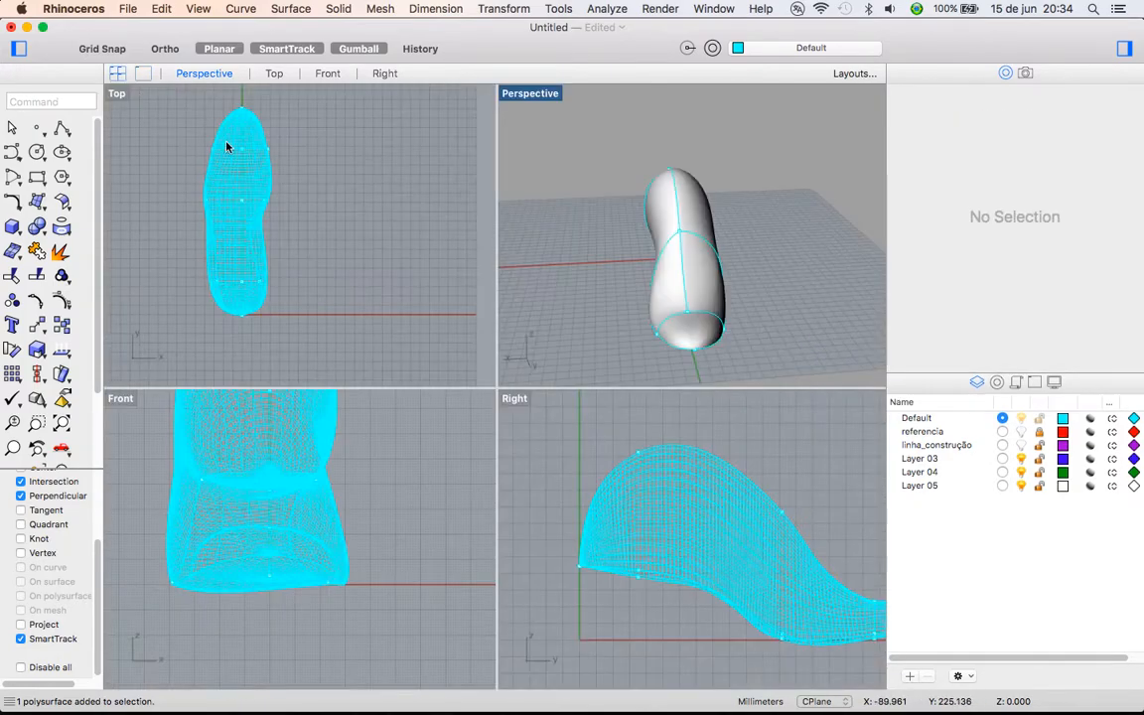
pyautogui.doubleClick(518, 400)
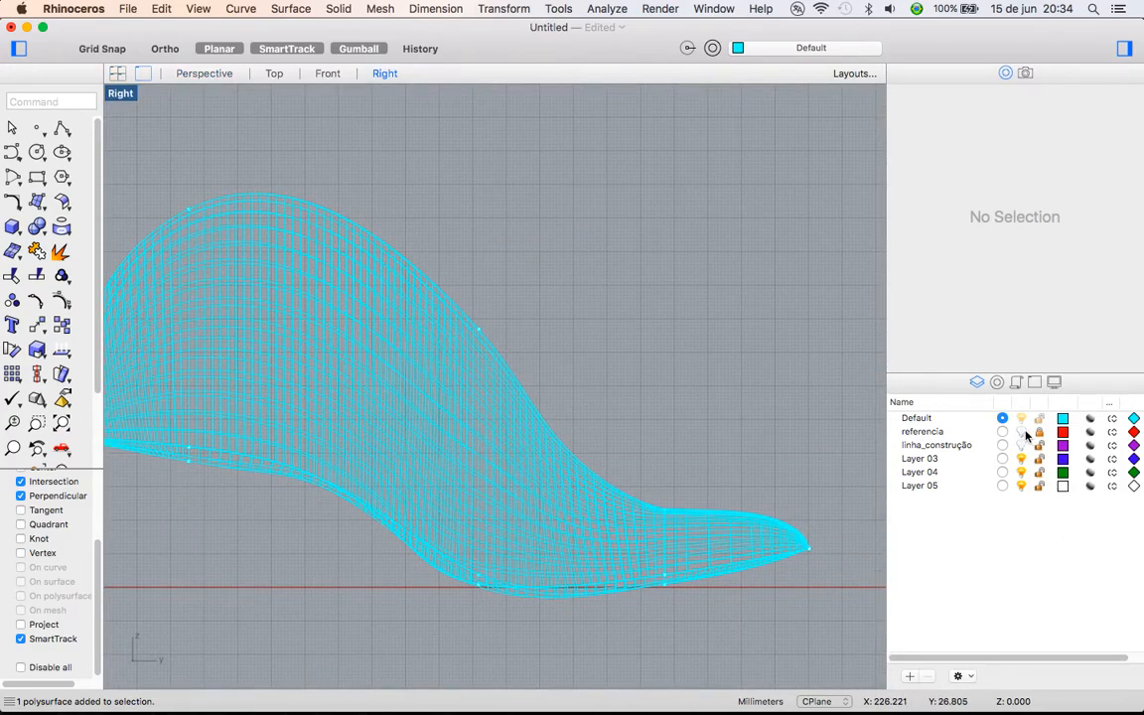
pyautogui.click(1022, 431)
pyautogui.scroll(3, 713, 461)
pyautogui.moveTo(508, 324); pyautogui.dragTo(467, 328, button='right')
pyautogui.scroll(2, 454, 298)
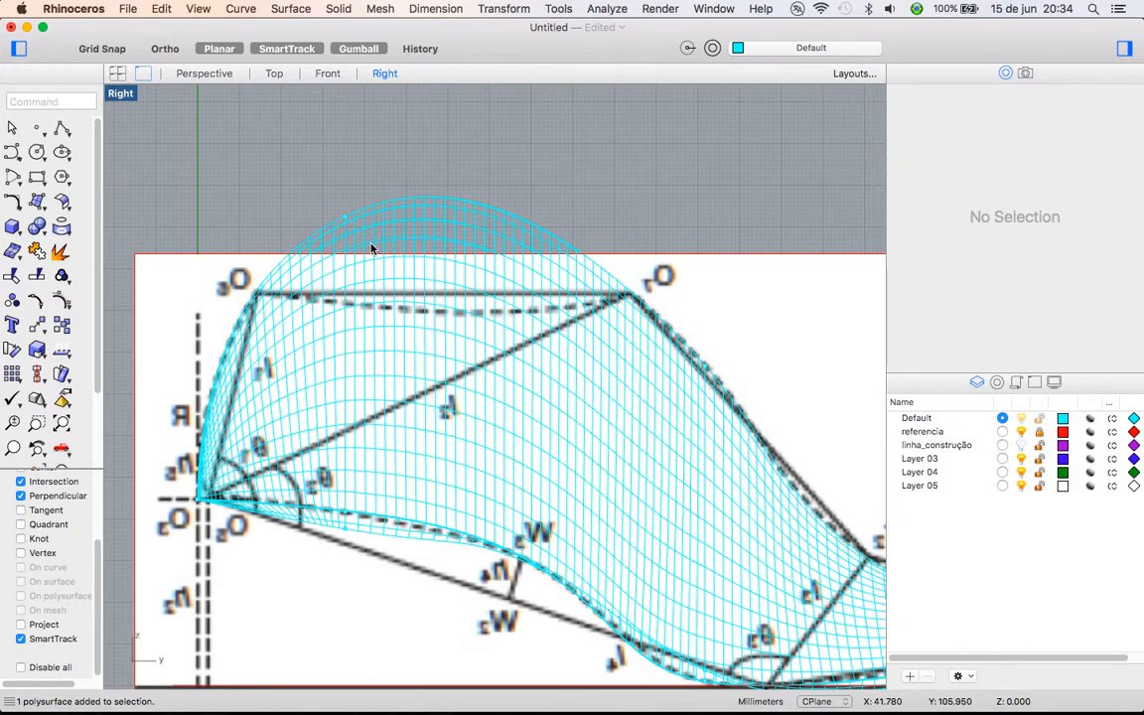
# Sketch a degree 3 interpolated curve through three points along the reference's dashed top line, extending beyond the last at both ends
pyautogui.click(15, 157)
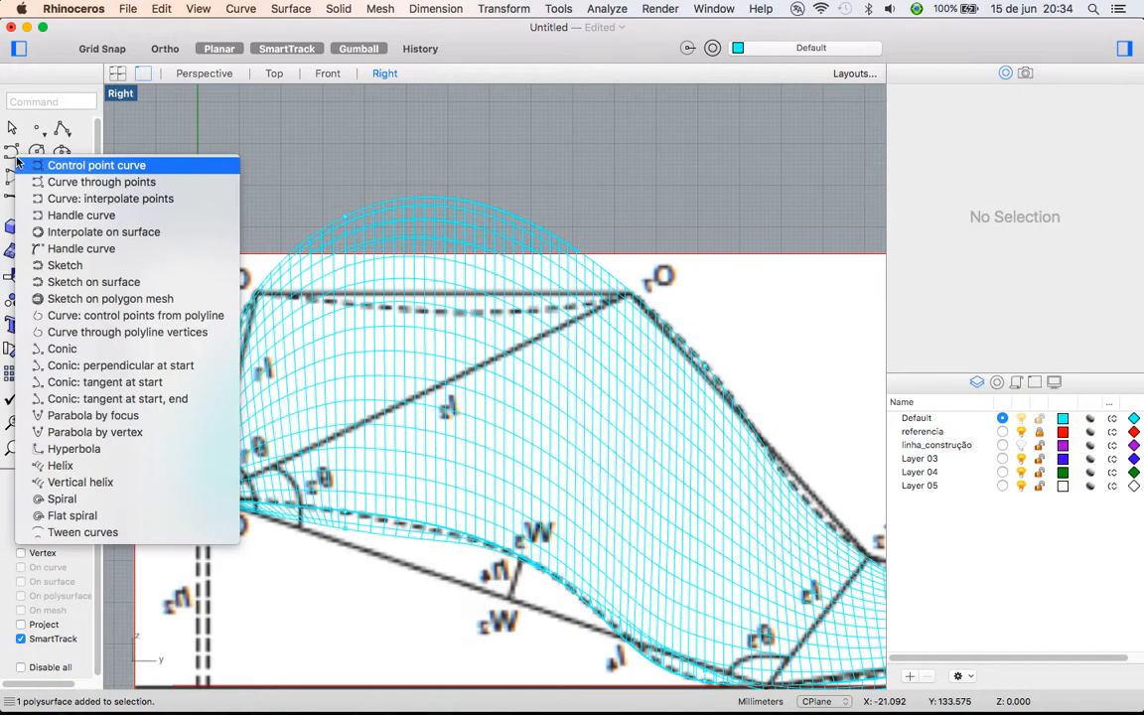
pyautogui.click(79, 198)
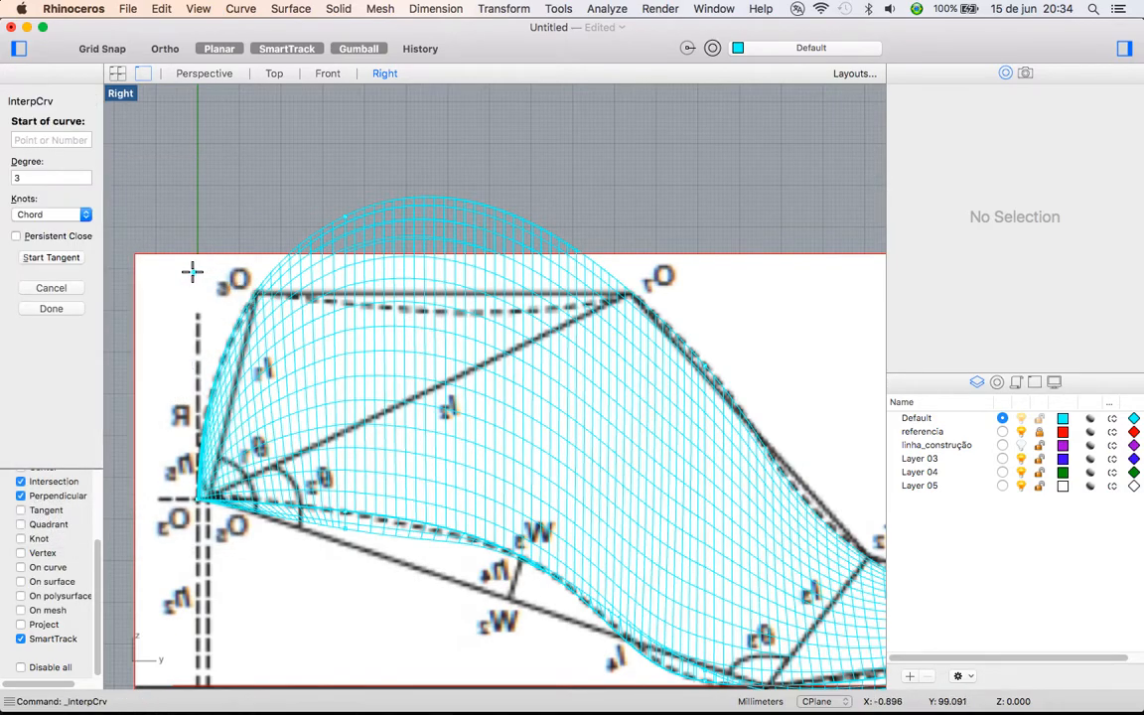
pyautogui.click(190, 270)
pyautogui.click(437, 311)
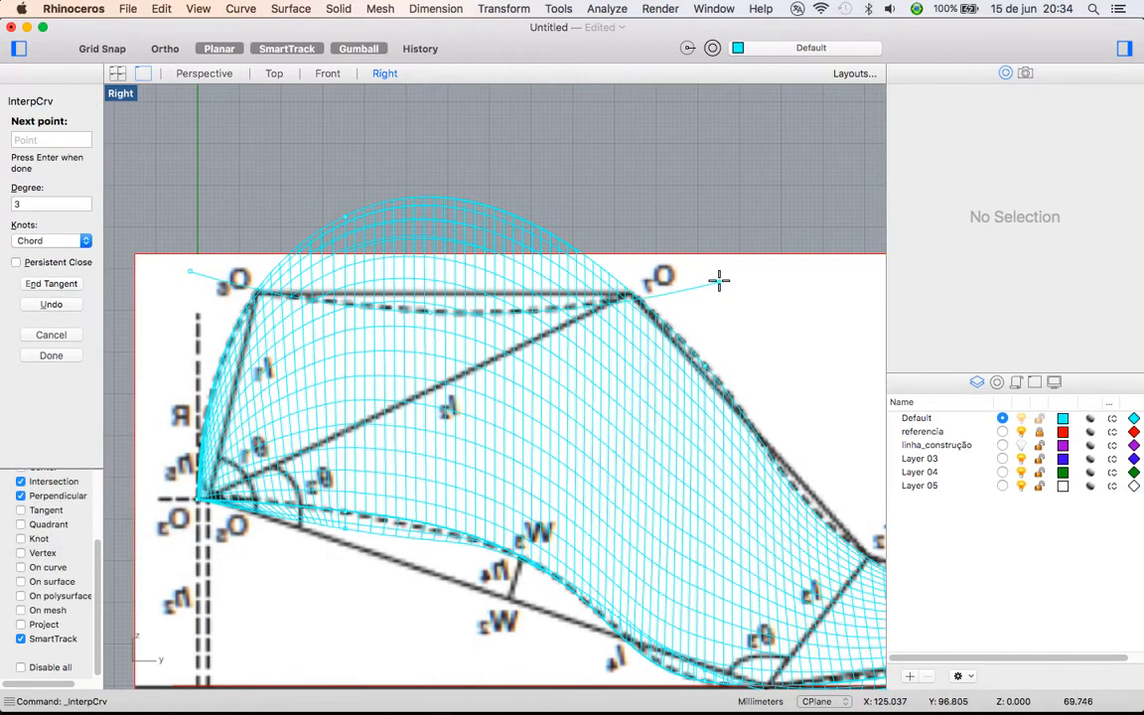
pyautogui.click(742, 272)
pyautogui.press('Return')
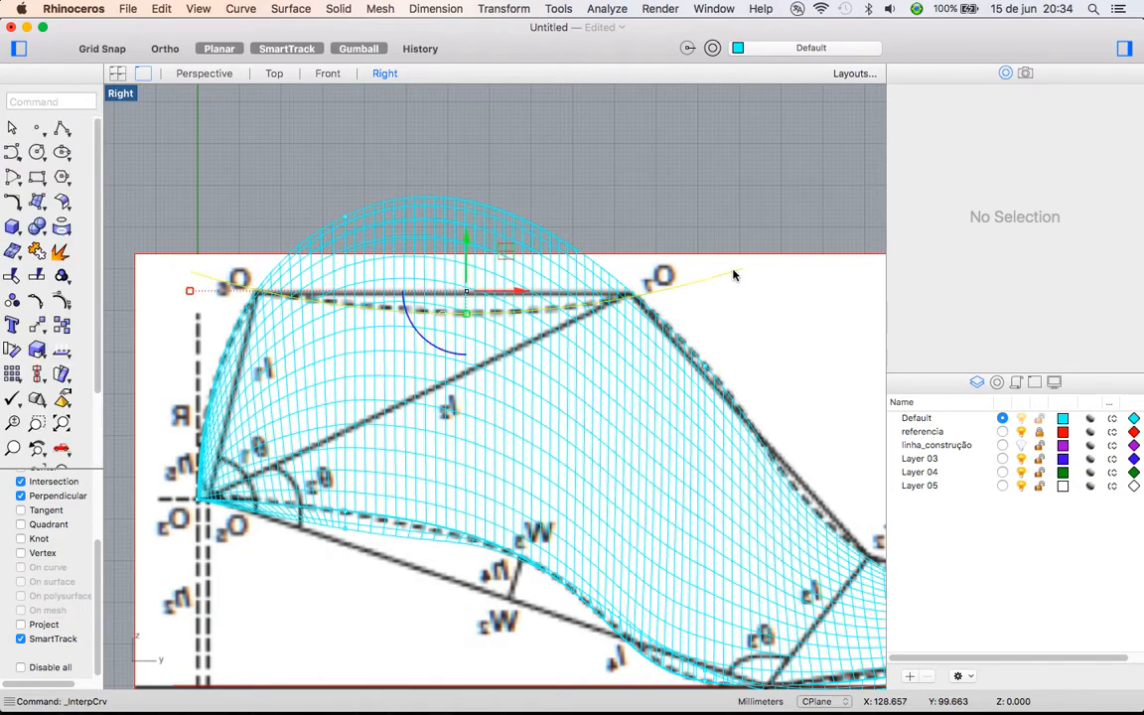
# Extrude the top cut curve straight to both sides by about 64 mm in the Perspective view, beyond the width of the last
pyautogui.doubleClick(120, 93)
pyautogui.doubleClick(517, 91)
pyautogui.moveTo(491, 275); pyautogui.dragTo(559, 299, button='right')
pyautogui.scroll(3, 267, 274)
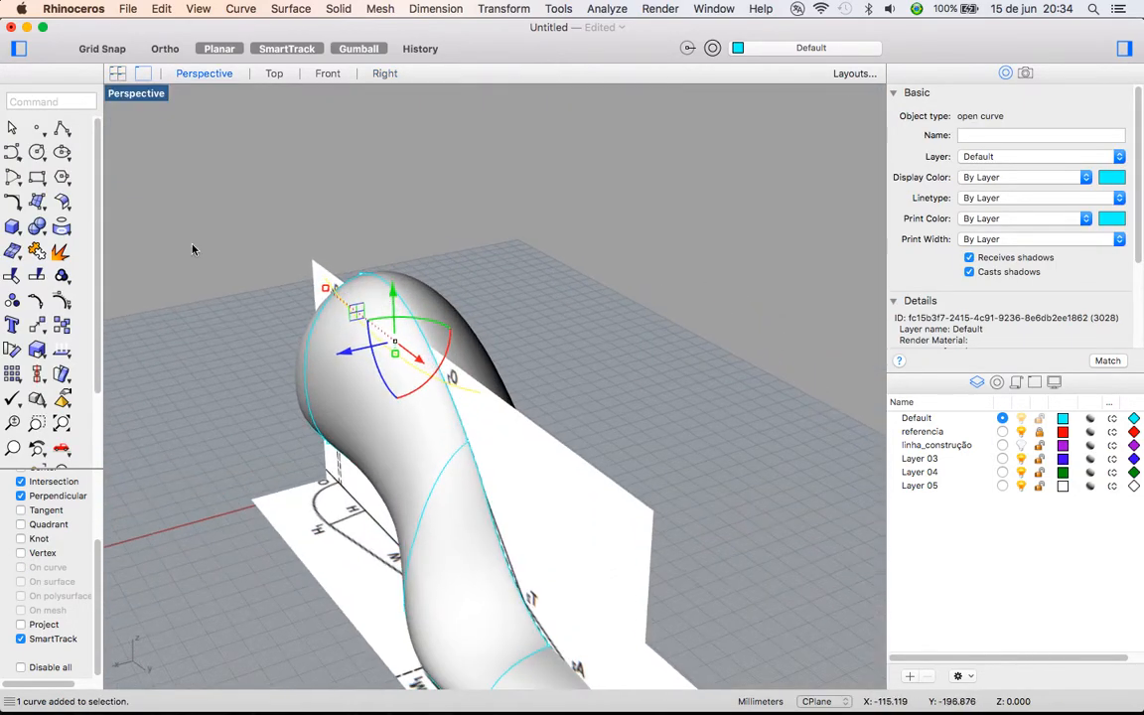
pyautogui.click(35, 201)
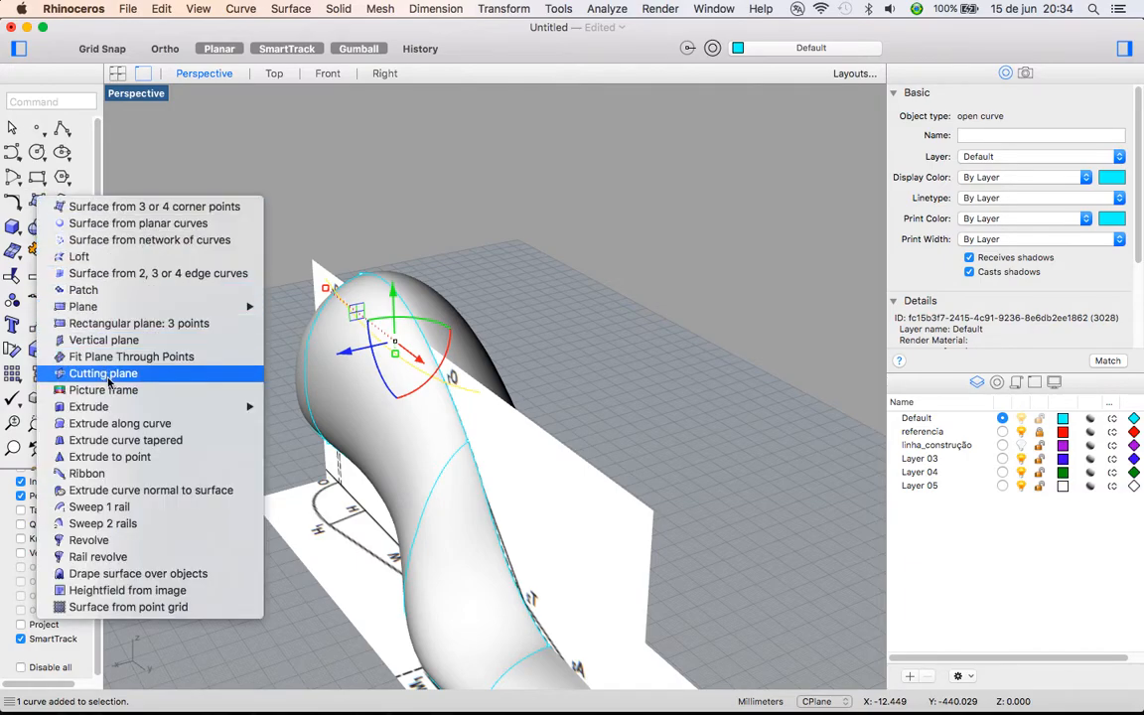
pyautogui.moveTo(117, 406)
pyautogui.click(283, 408)
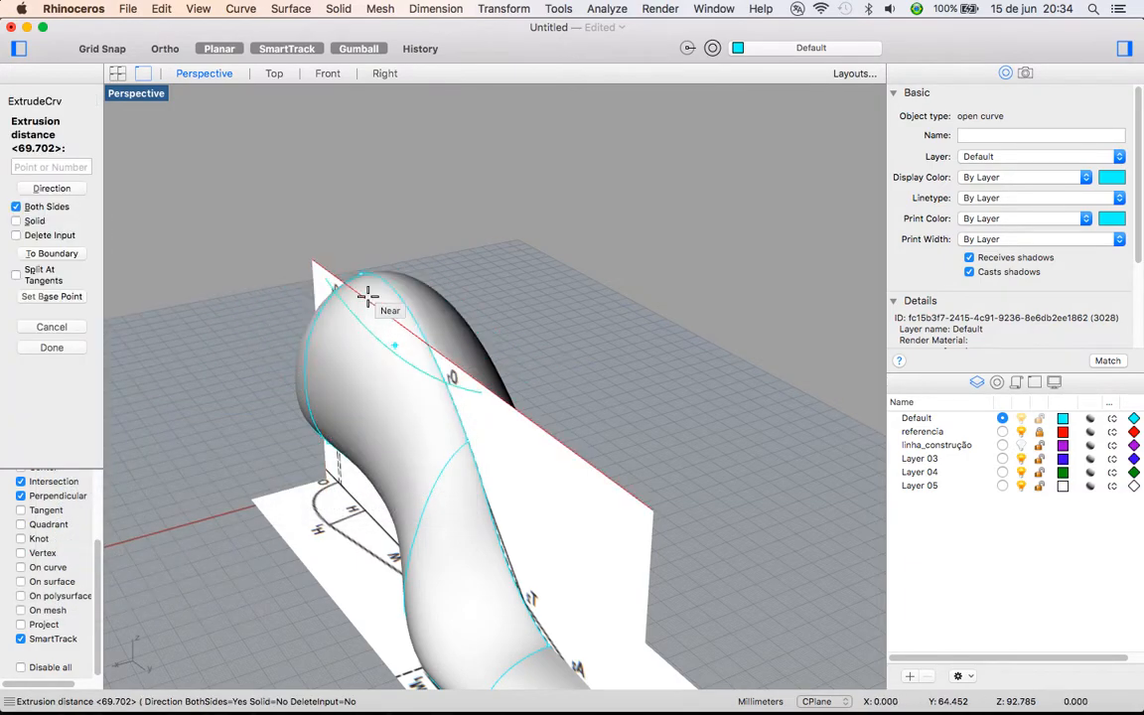
pyautogui.click(524, 250)
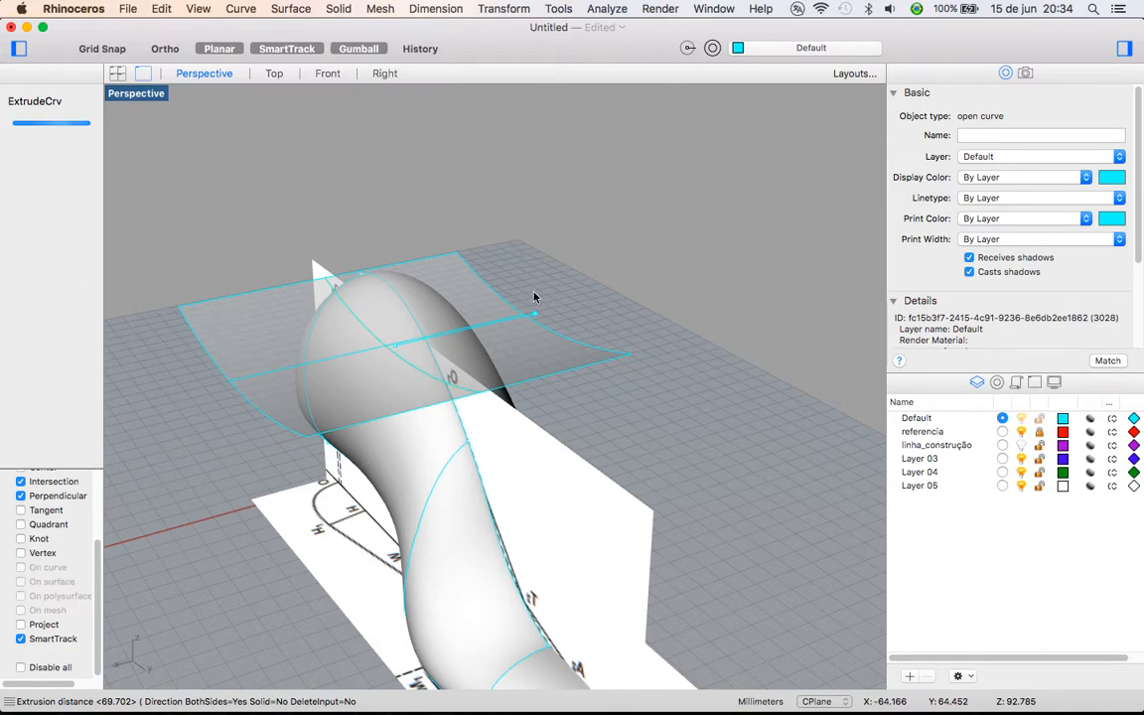
pyautogui.click(651, 430)
pyautogui.moveTo(612, 442); pyautogui.dragTo(539, 424, button='right')
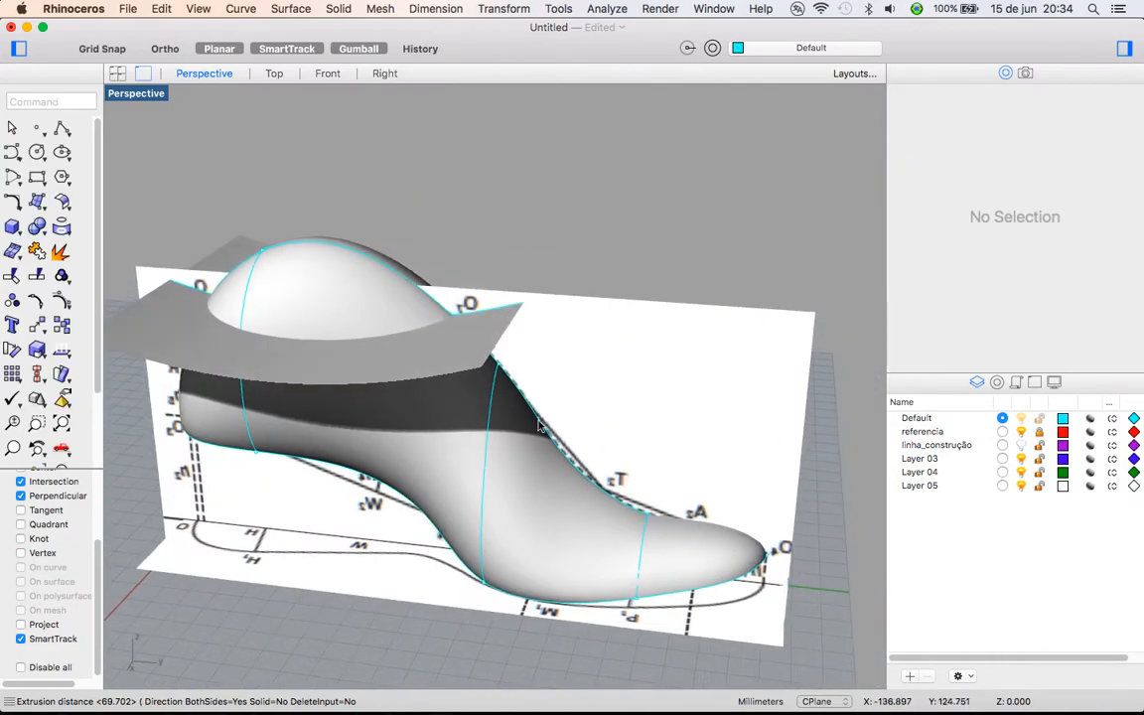
# Try to subtract the extruded cutting surface from the last with Boolean Difference, and undo the operation
pyautogui.click(452, 437)
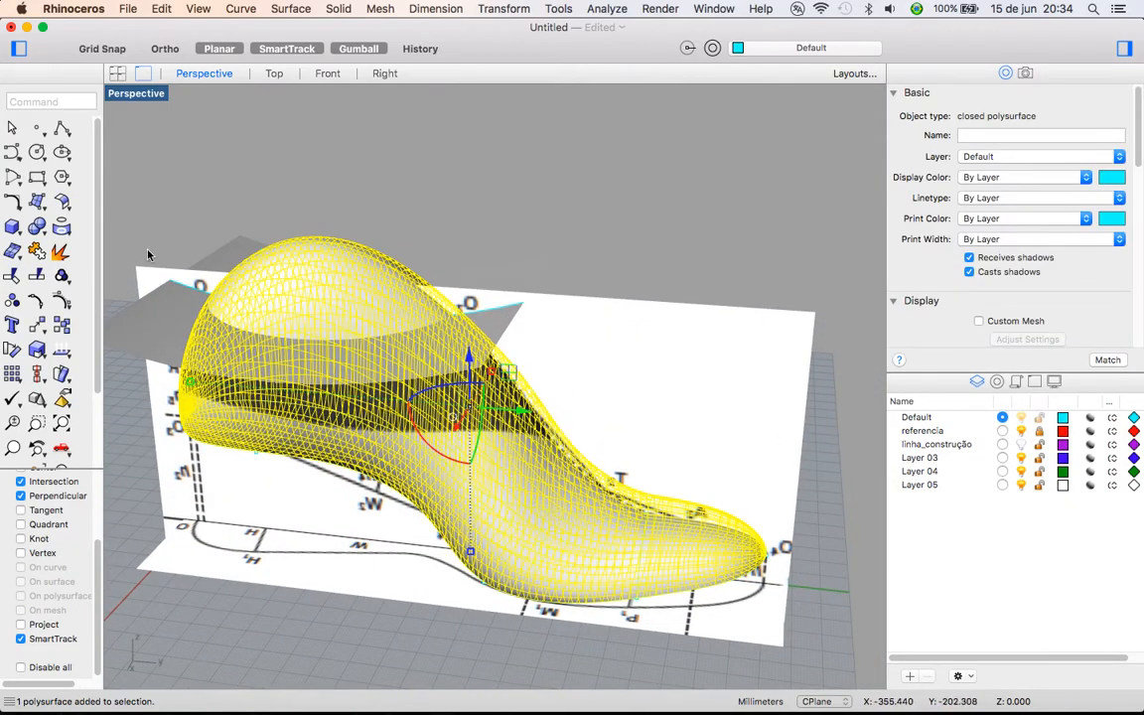
pyautogui.click(38, 228)
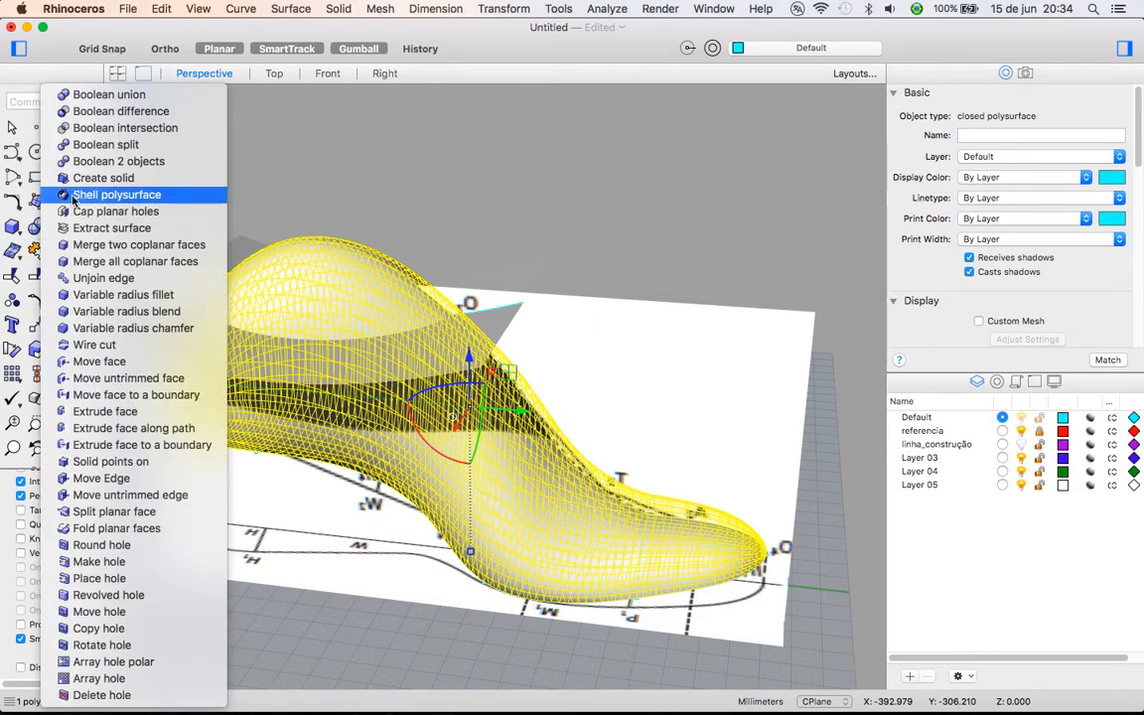
pyautogui.click(118, 112)
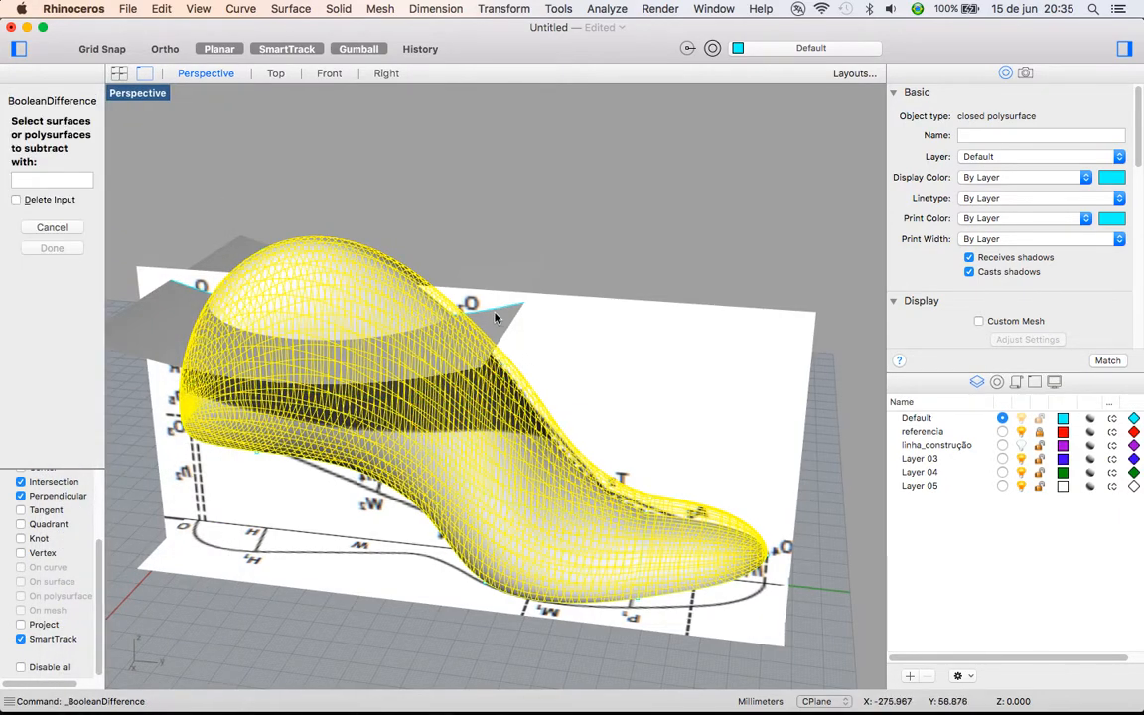
pyautogui.moveTo(499, 320); pyautogui.dragTo(554, 345, button='right')
pyautogui.click(527, 346)
pyautogui.press('Return')
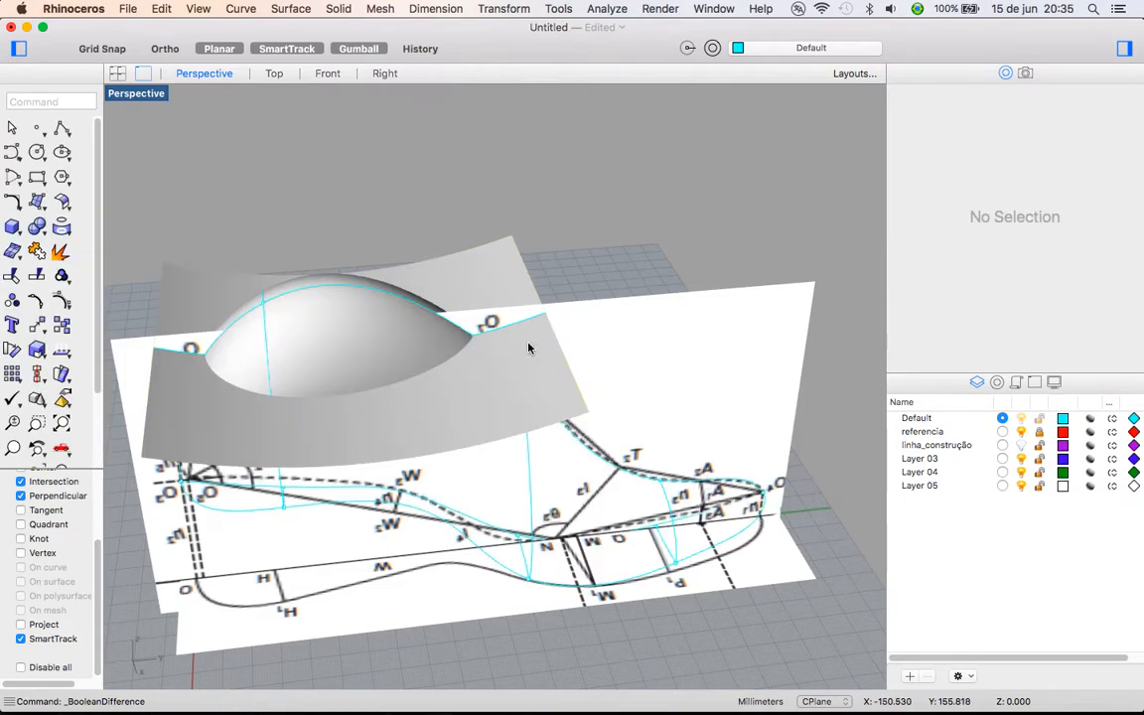
pyautogui.press('super+z')
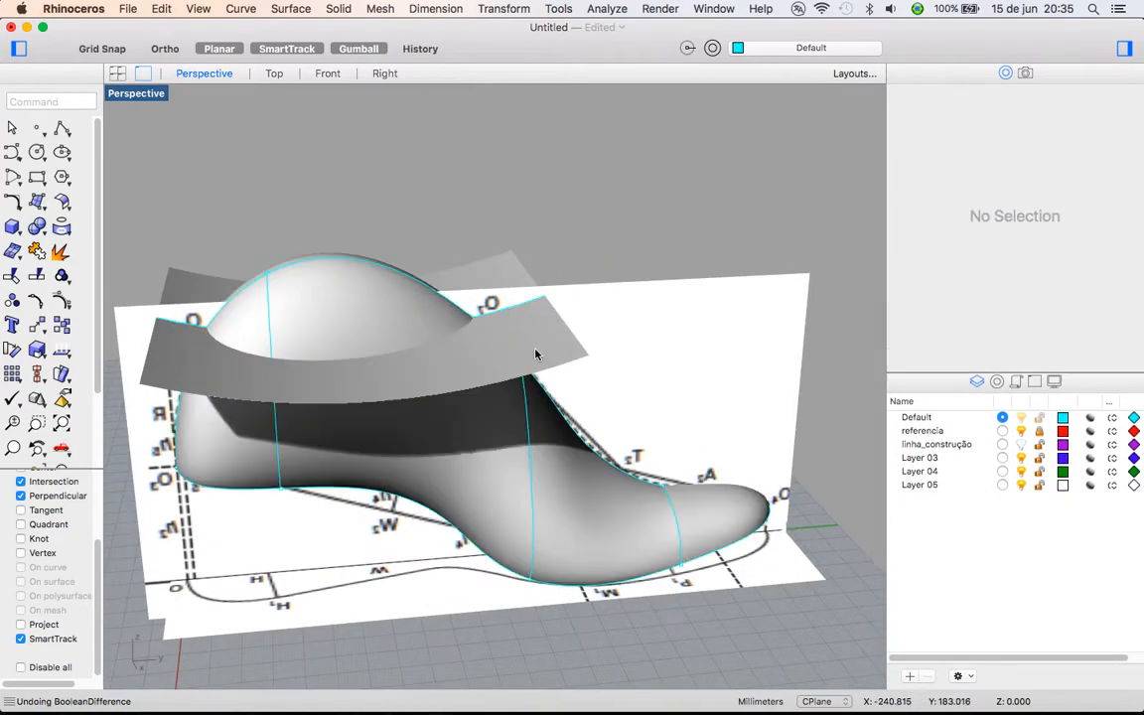
# Split the closed last with the extruded cutting surface using Boolean Split
pyautogui.moveTo(523, 383); pyautogui.dragTo(538, 381, button='right')
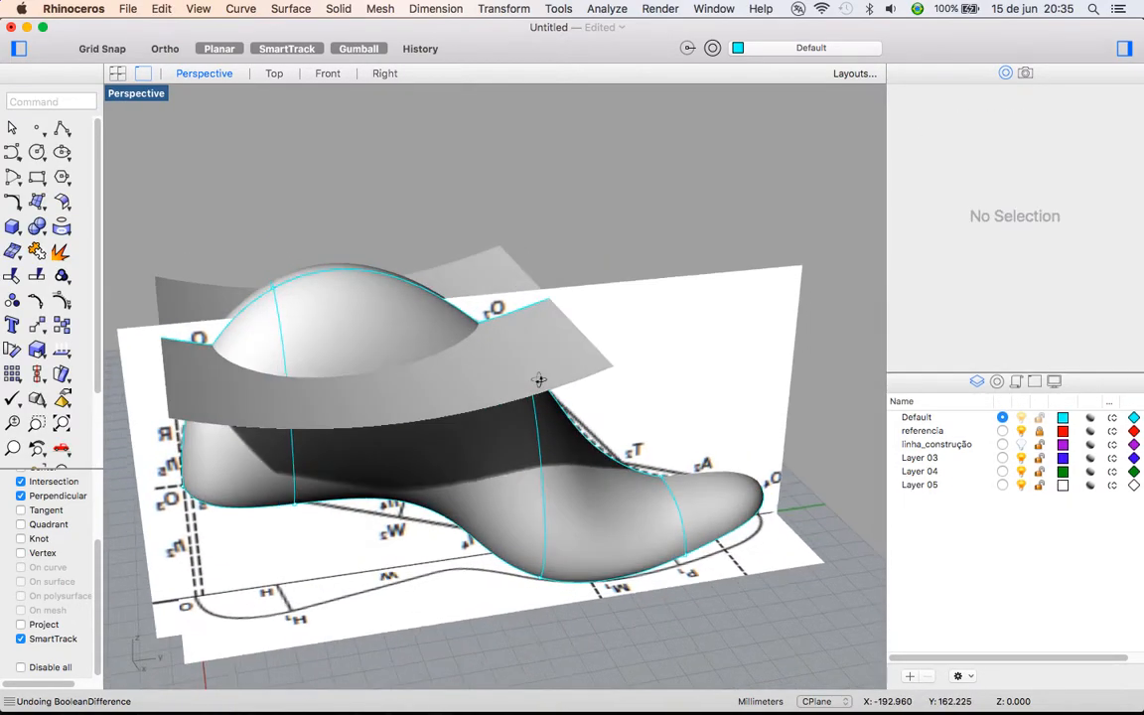
pyautogui.click(582, 486)
pyautogui.click(38, 228)
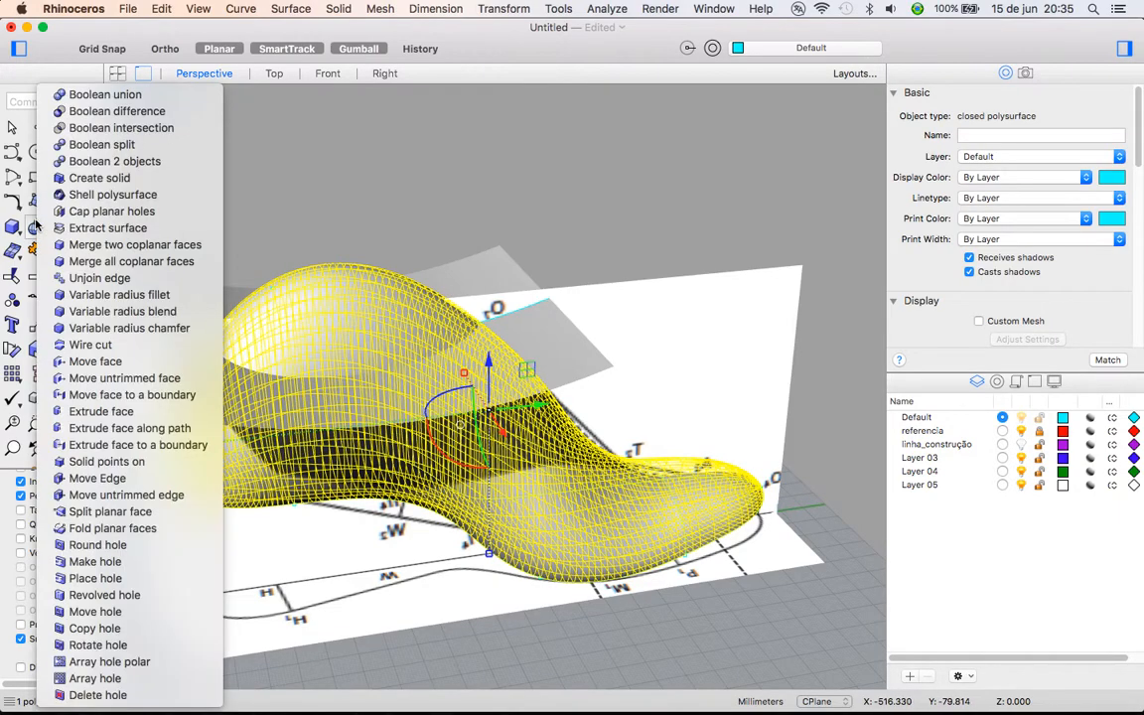
pyautogui.click(96, 149)
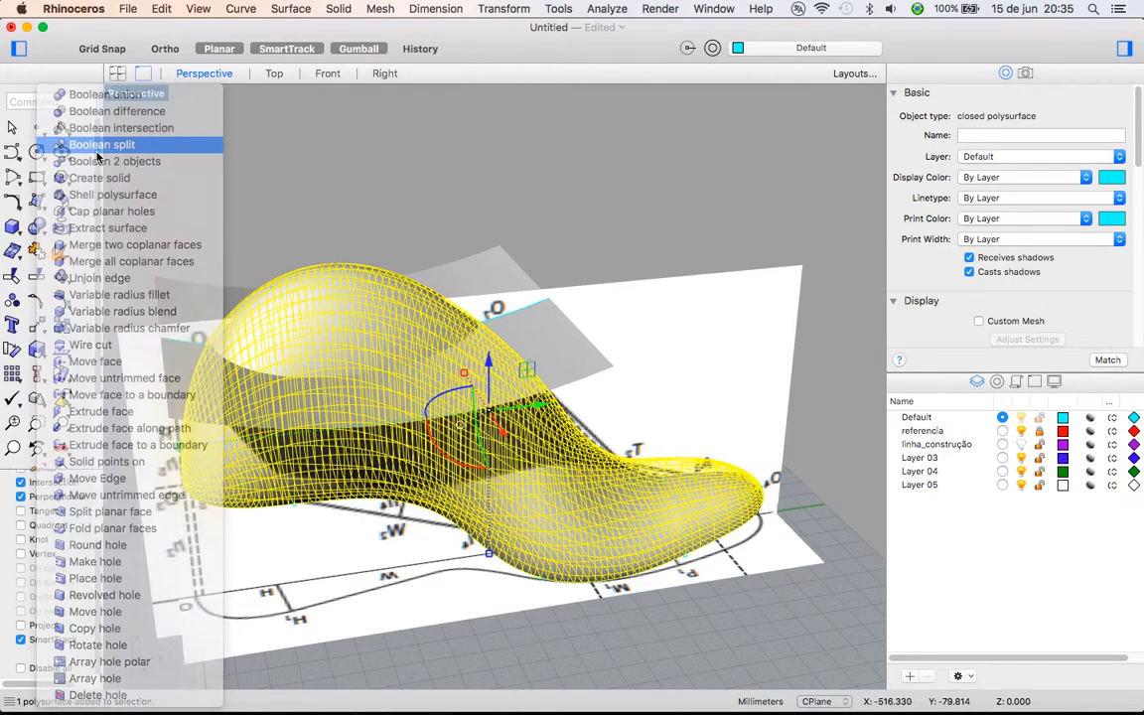
pyautogui.click(551, 358)
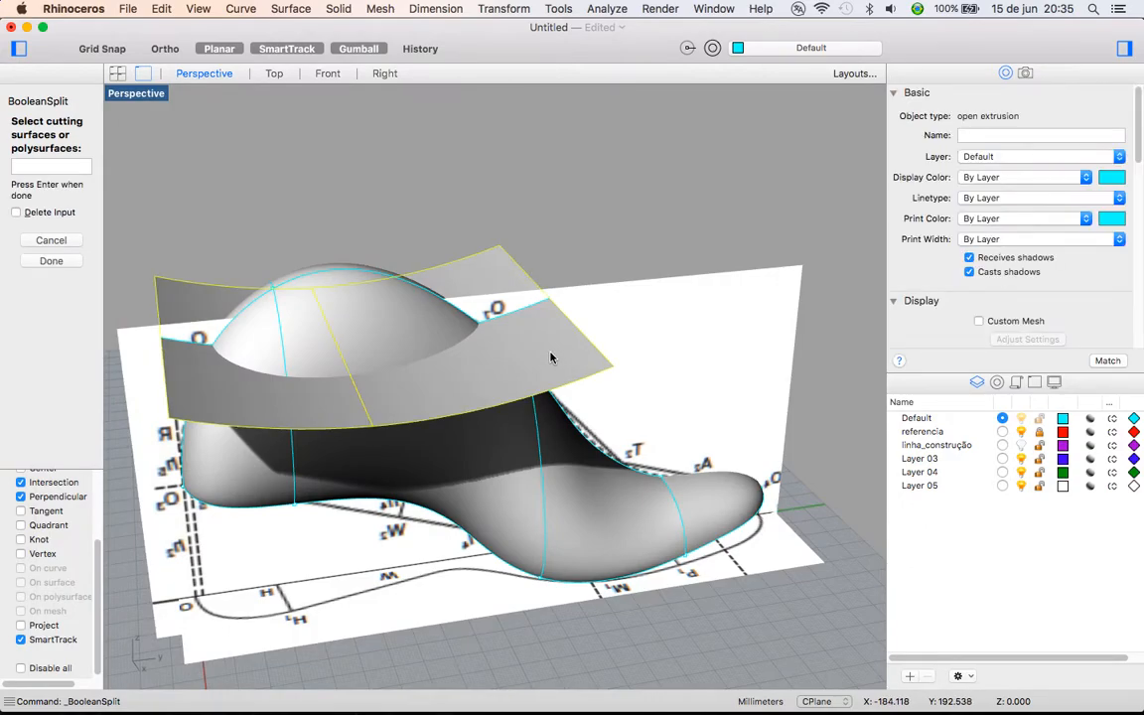
pyautogui.press('Return')
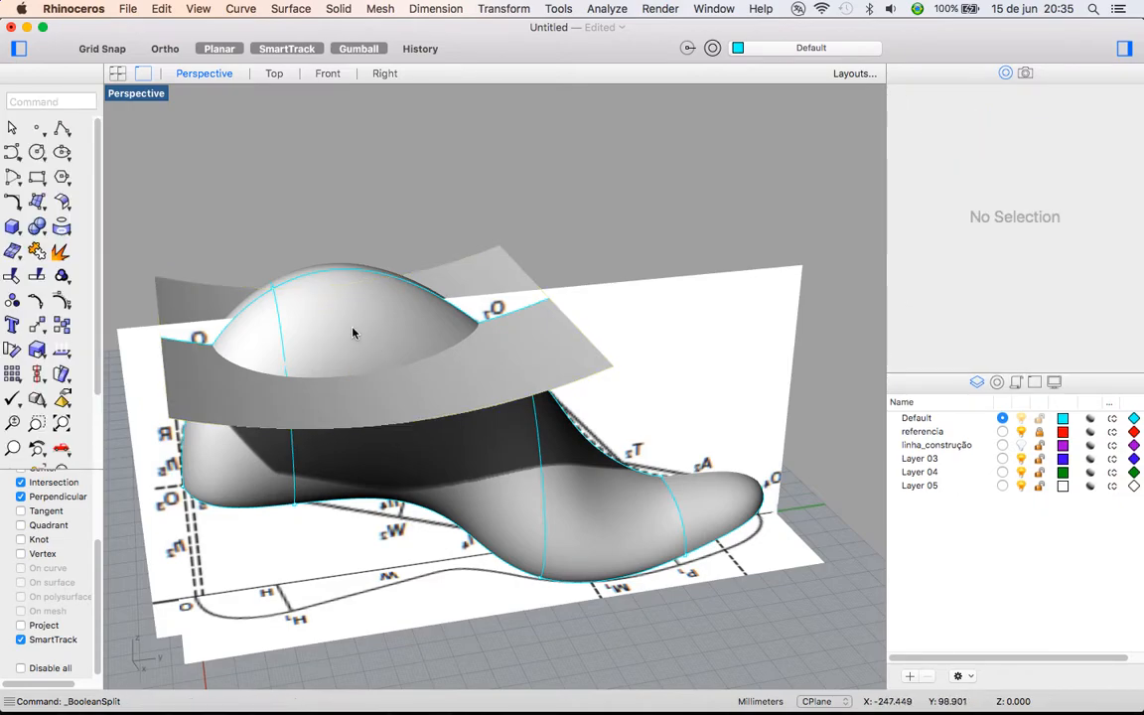
# Delete the cut-off top piece, the extruded cutting surface and the uncut copy of the last
pyautogui.click(383, 332)
pyautogui.click(417, 357)
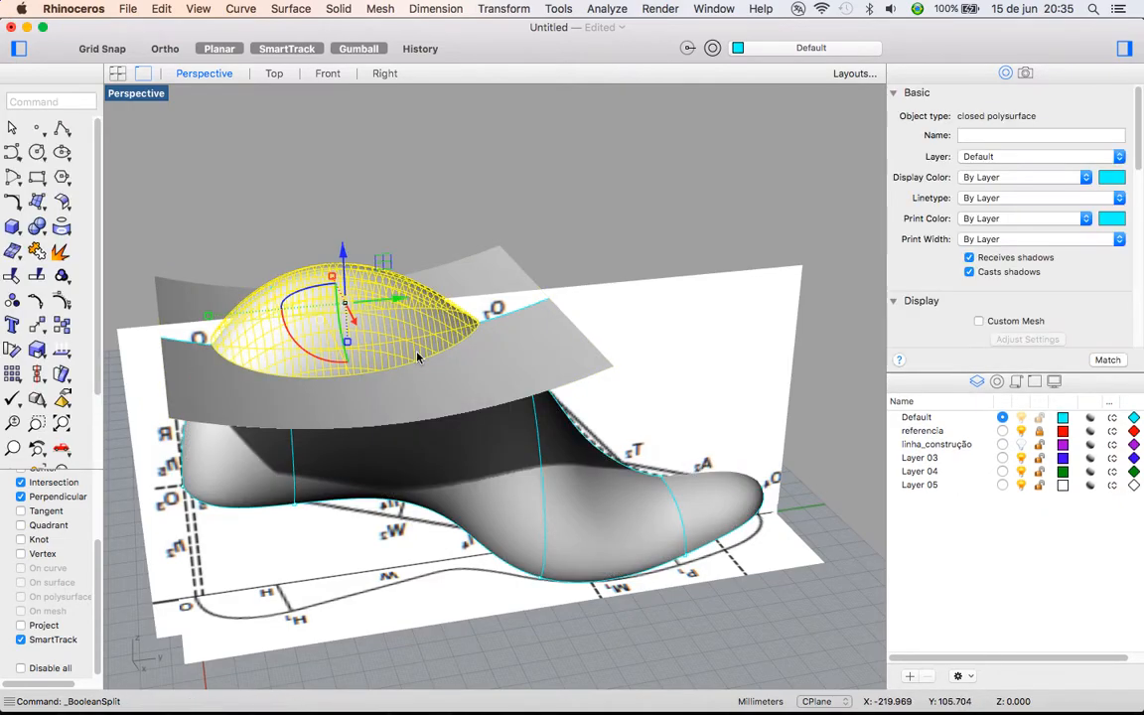
pyautogui.press('Delete')
pyautogui.click(543, 375)
pyautogui.press('Delete')
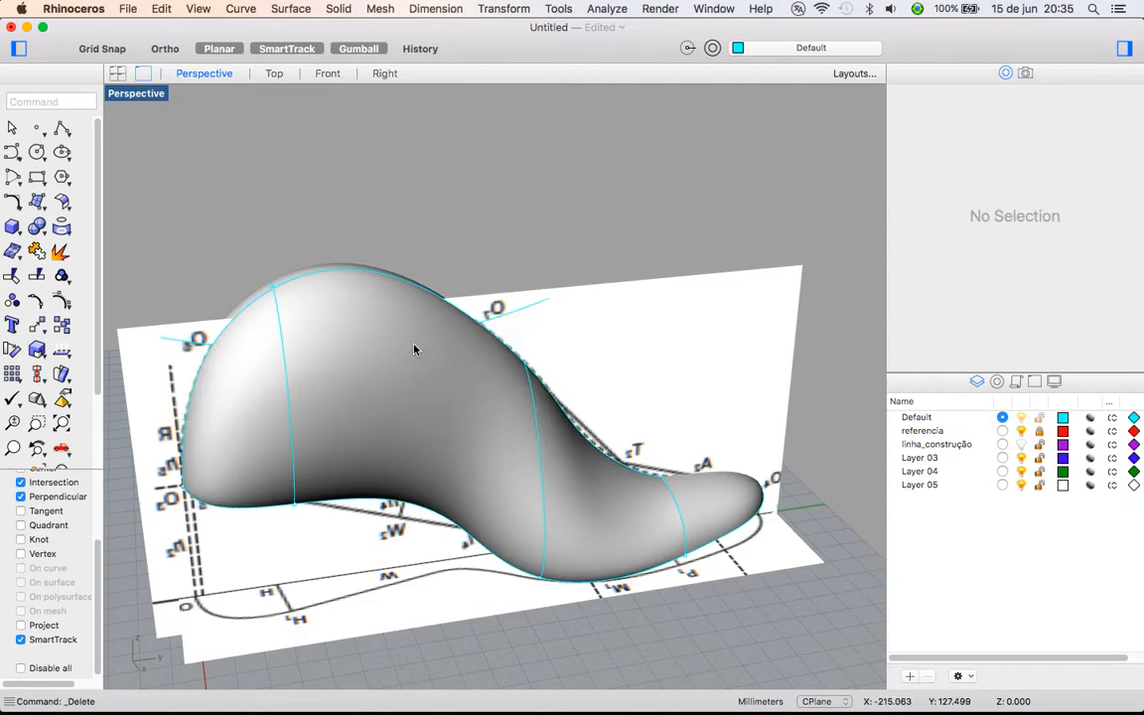
pyautogui.click(393, 333)
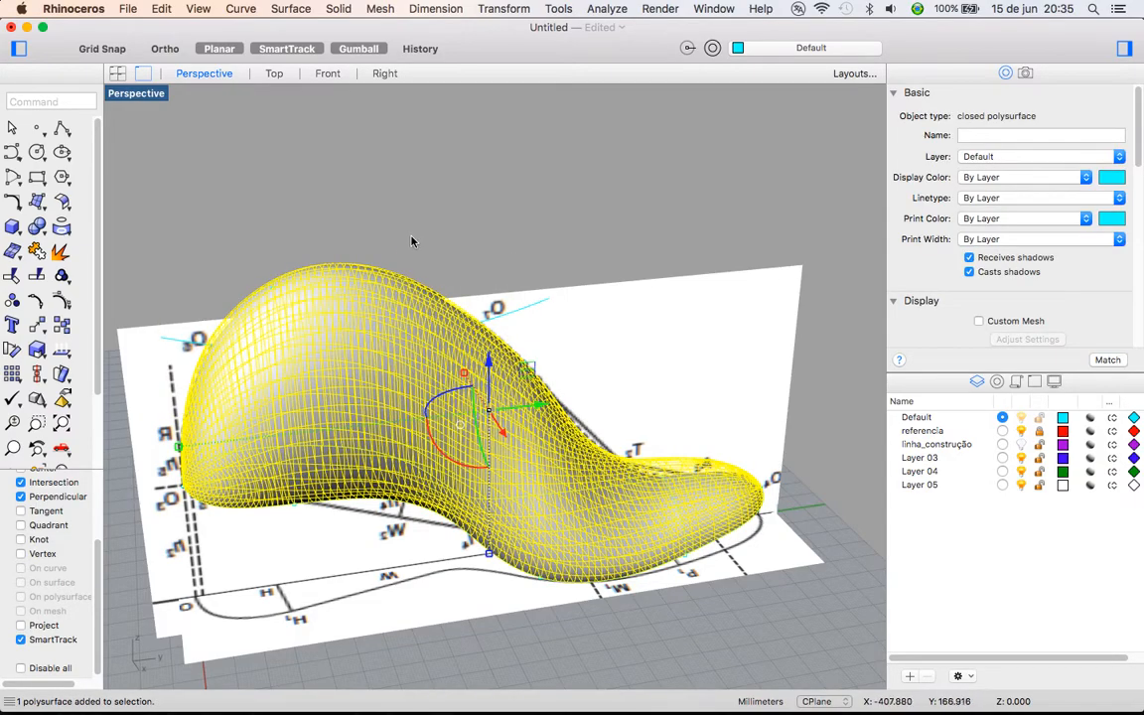
pyautogui.press('Delete')
# Hide the referencia layer
pyautogui.moveTo(417, 268); pyautogui.dragTo(392, 237, button='right')
pyautogui.moveTo(581, 429); pyautogui.dragTo(342, 457, button='right')
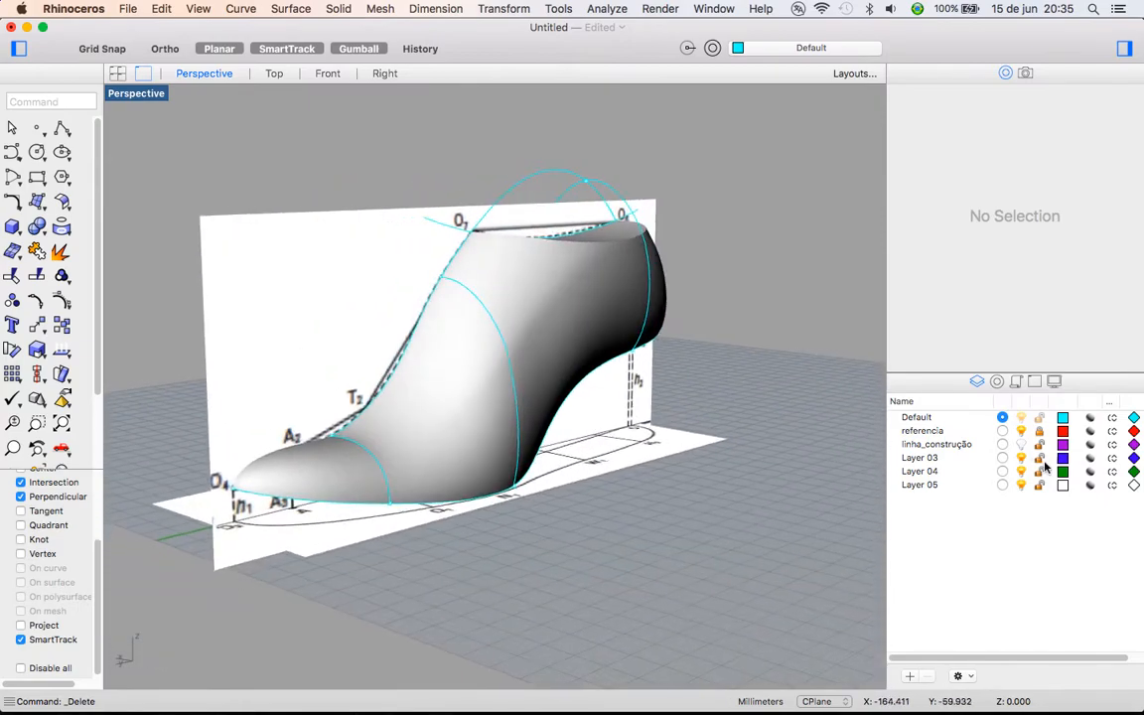
pyautogui.click(1021, 431)
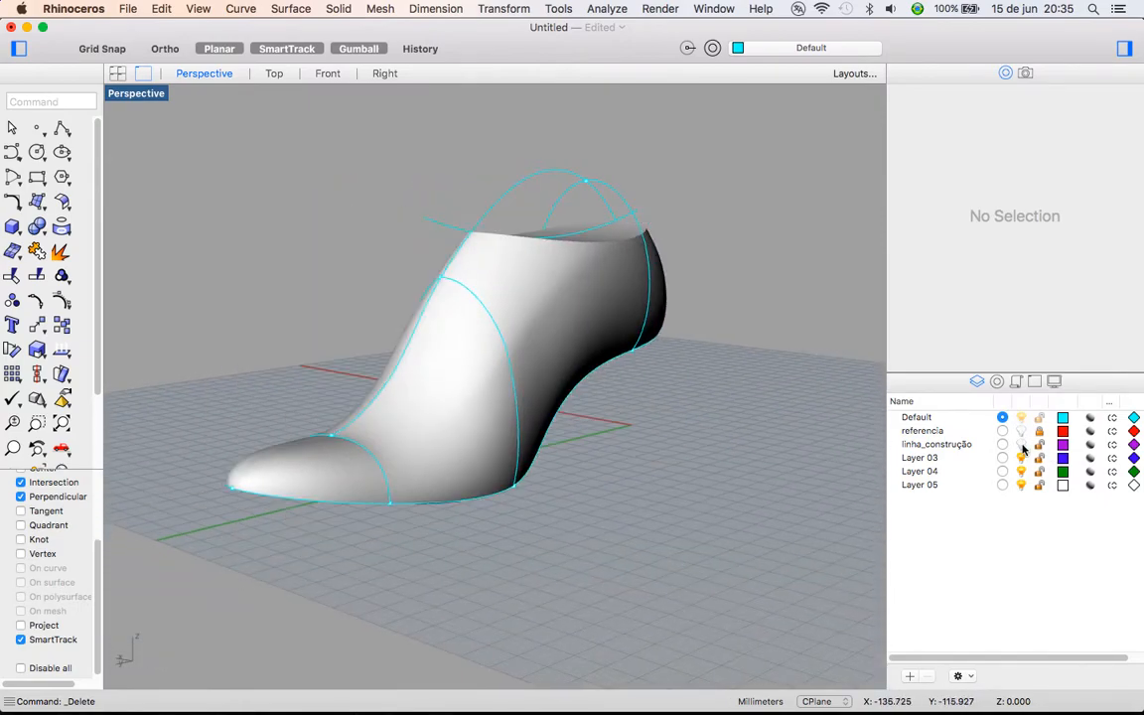
# Lock the trimmed last and move all remaining curves and points to the linha_construção layer
pyautogui.moveTo(590, 314); pyautogui.dragTo(564, 359, button='right')
pyautogui.click(564, 360)
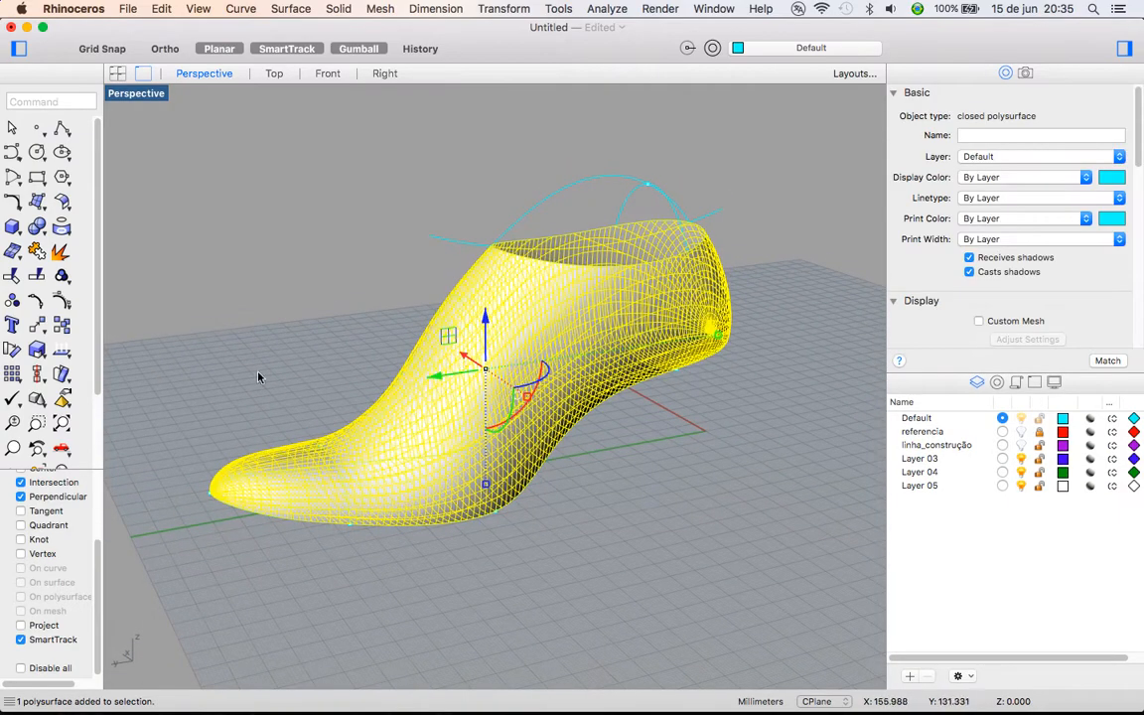
pyautogui.scroll(-3, 99, 428)
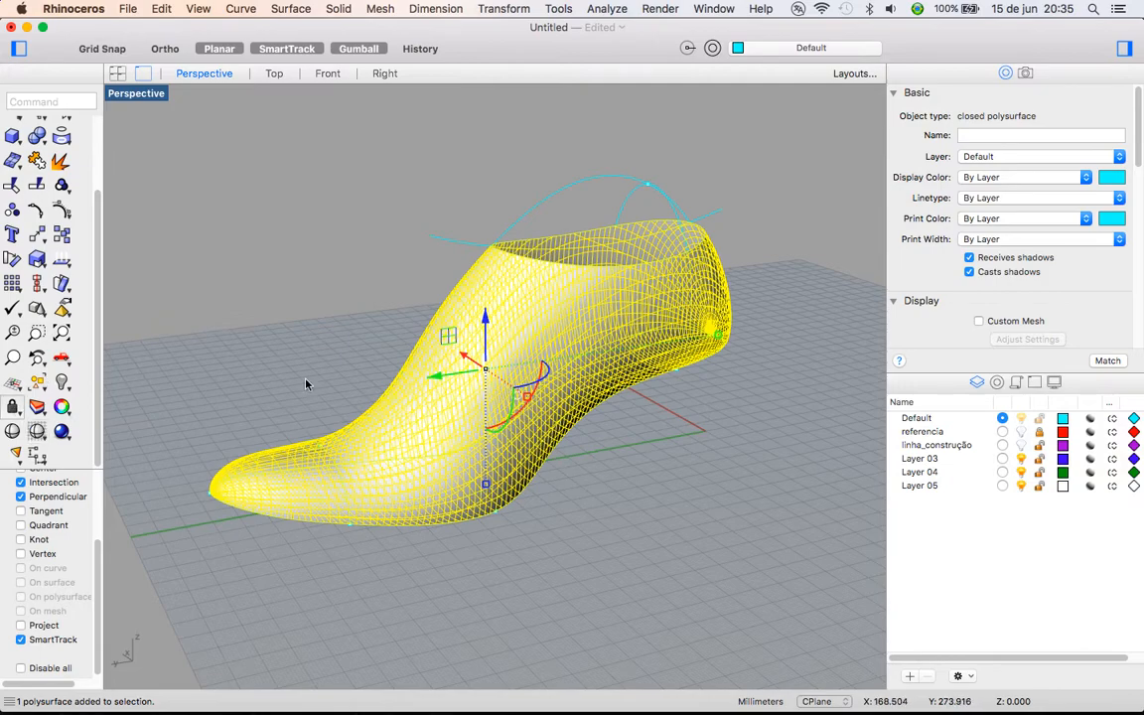
pyautogui.click(13, 407)
pyautogui.moveTo(146, 579); pyautogui.dragTo(884, 149)
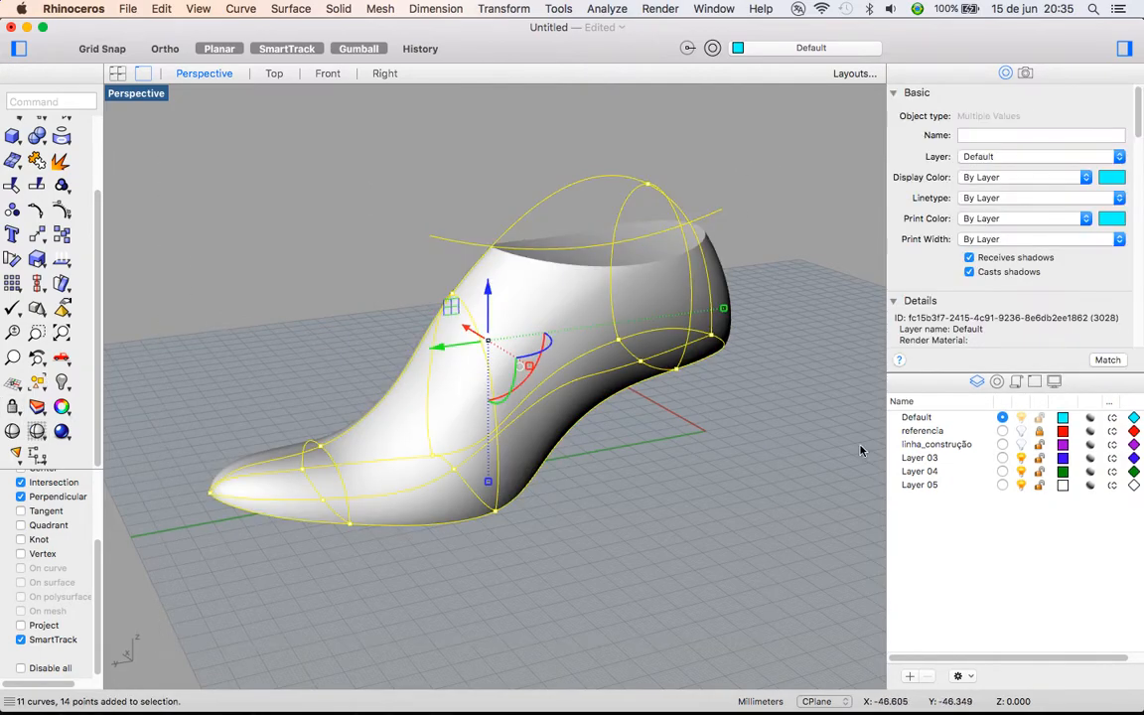
pyautogui.rightClick(934, 445)
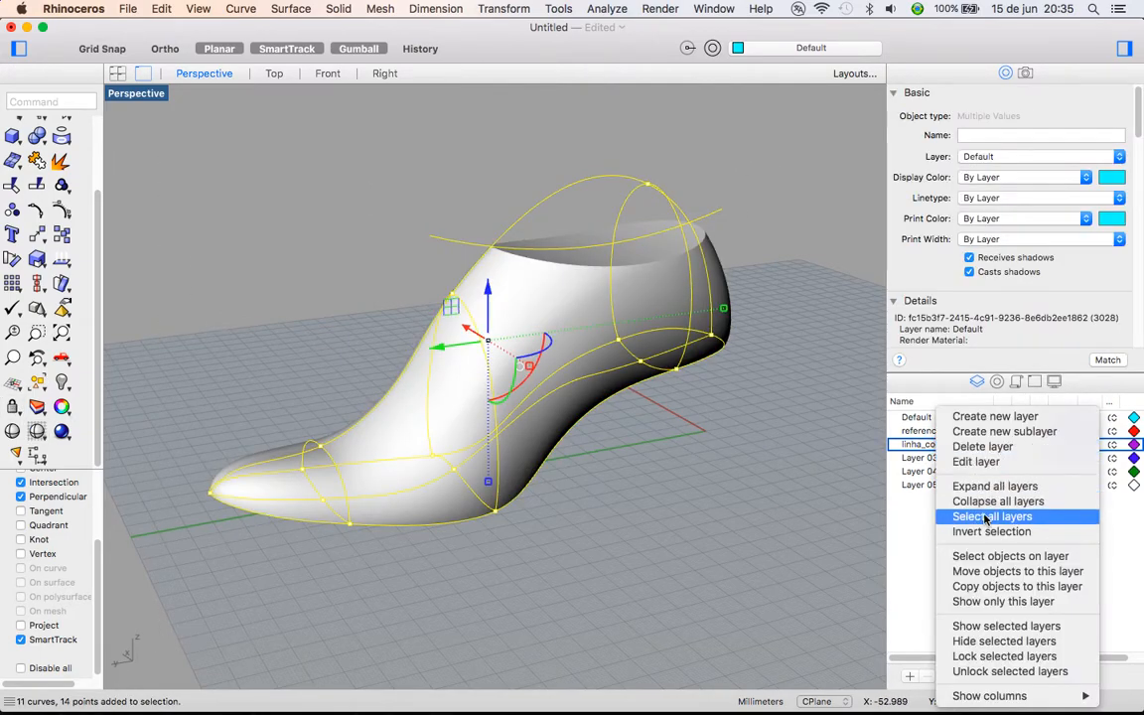
pyautogui.click(986, 573)
# Examine the trimmed last's surface from all sides, including the toe, instep, heel and sole
pyautogui.moveTo(736, 474); pyautogui.dragTo(523, 336, button='right')
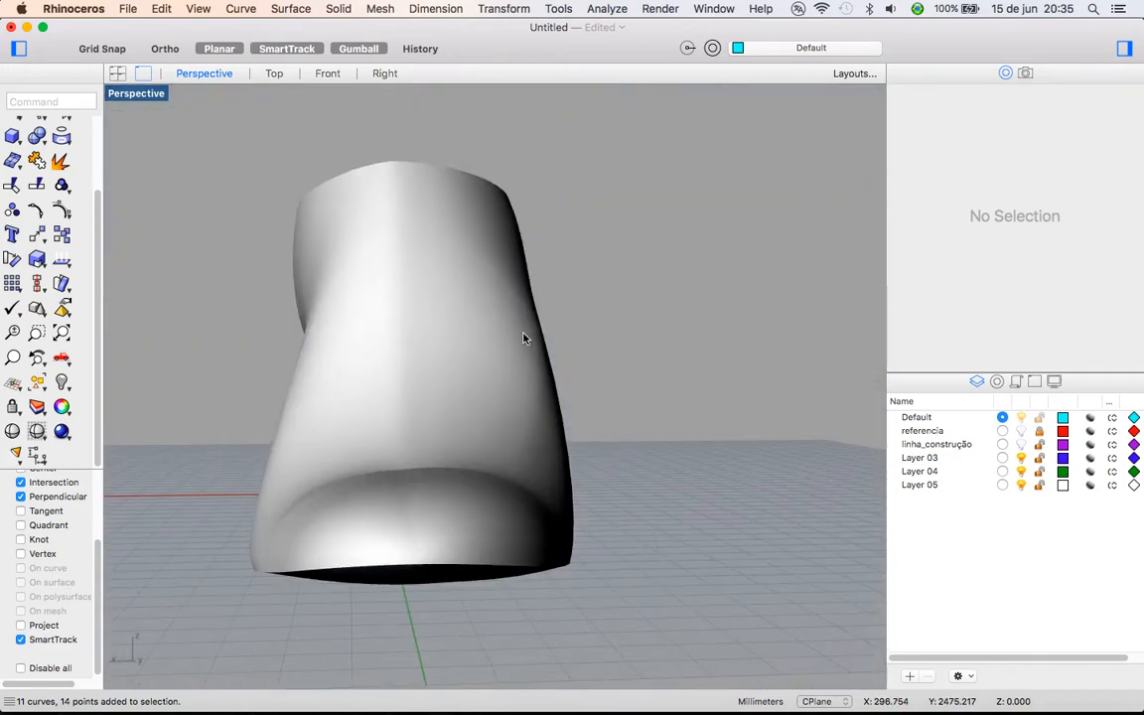
pyautogui.scroll(3, 539, 354)
pyautogui.moveTo(223, 307); pyautogui.dragTo(518, 467, button='right')
pyautogui.scroll(-8, 519, 467)
pyautogui.moveTo(586, 495); pyautogui.dragTo(484, 508, button='right')
pyautogui.scroll(5, 485, 507)
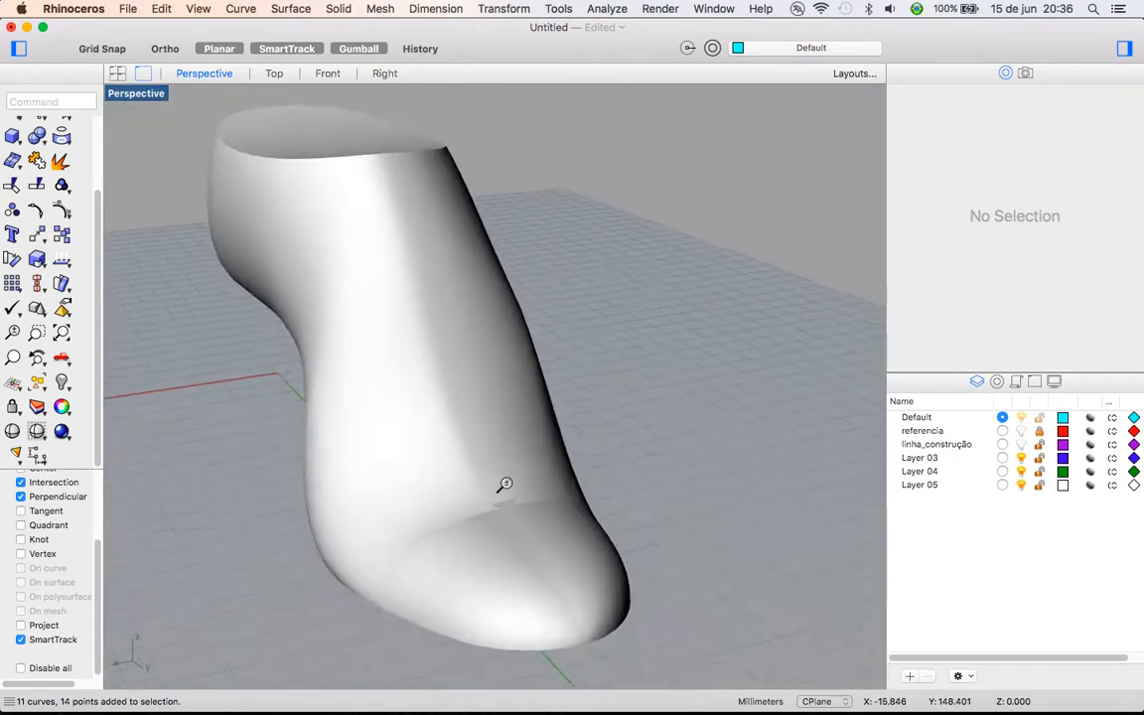
pyautogui.scroll(-10, 596, 514)
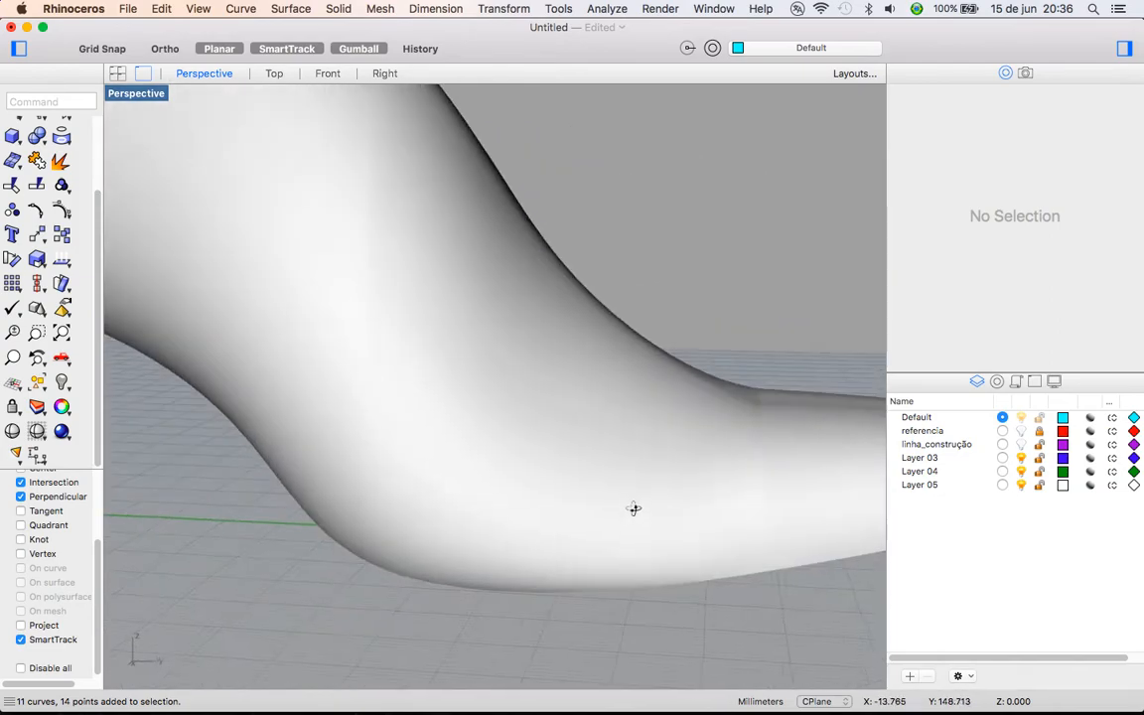
pyautogui.moveTo(693, 482); pyautogui.dragTo(553, 432, button='right')
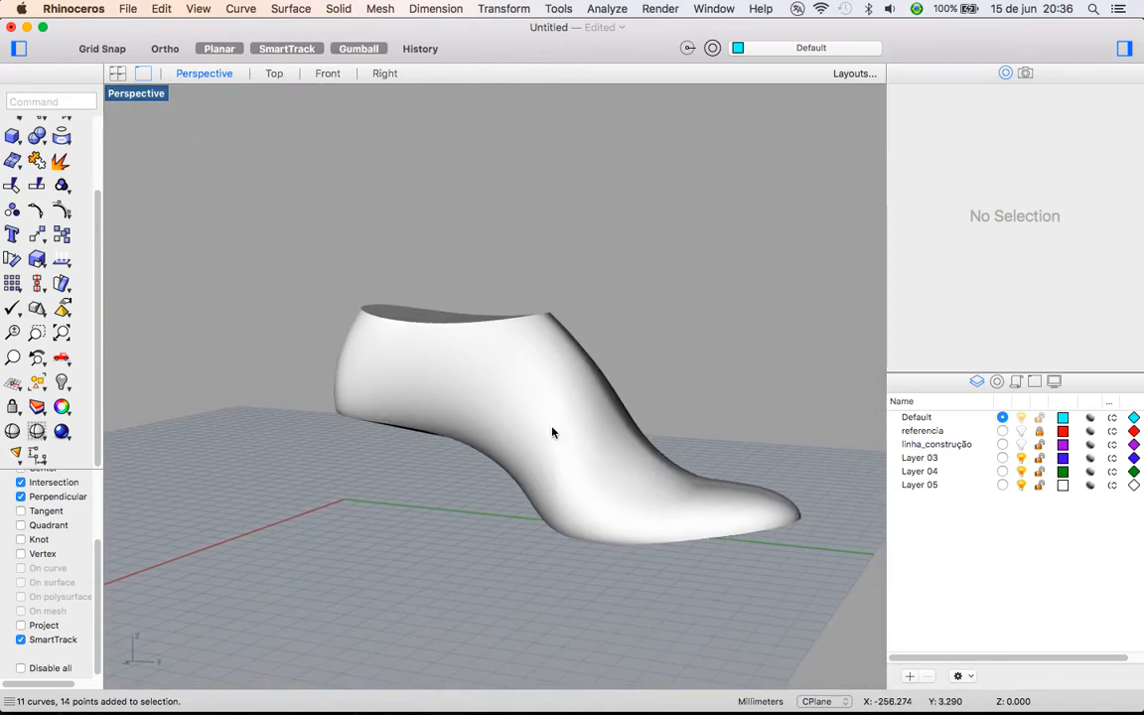
pyautogui.moveTo(622, 445); pyautogui.dragTo(595, 434, button='right')
pyautogui.moveTo(678, 465); pyautogui.dragTo(323, 378, button='right')
pyautogui.scroll(10, 457, 278)
pyautogui.moveTo(473, 279); pyautogui.dragTo(586, 317, button='right')
pyautogui.scroll(-10, 536, 446)
pyautogui.moveTo(450, 320)
pyautogui.mouseDown(button='right')
pyautogui.moveTo(450, 333)
pyautogui.moveTo(461, 324)
pyautogui.moveTo(446, 339)
pyautogui.mouseUp(button='right')
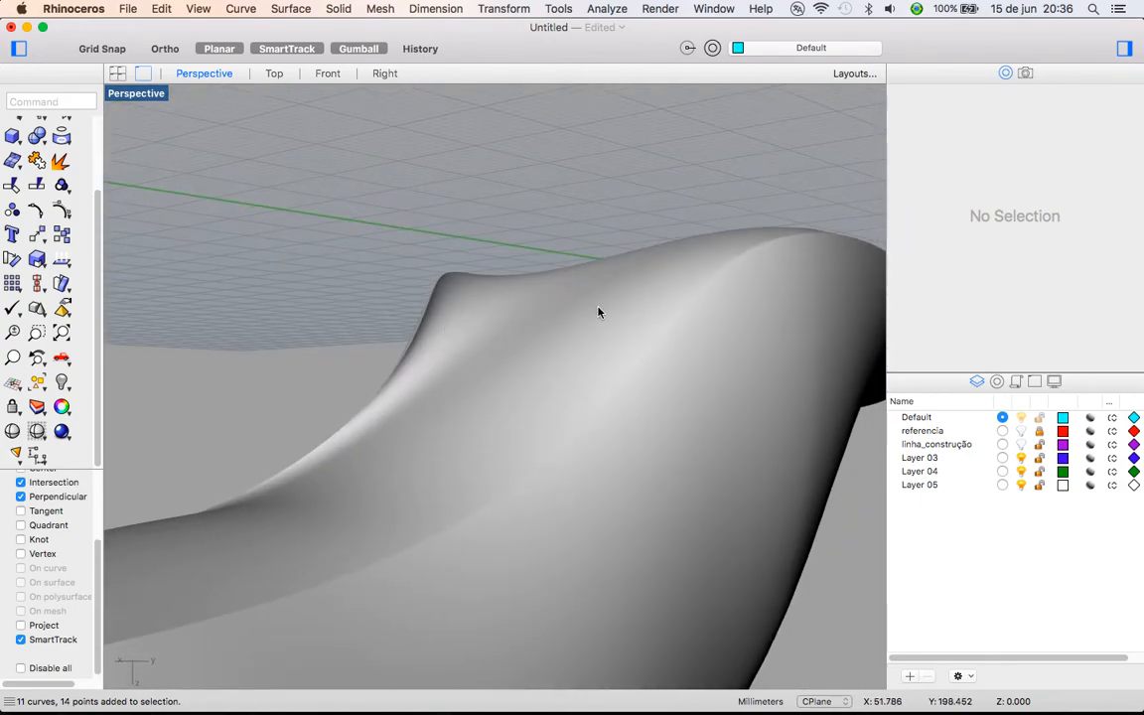
pyautogui.scroll(-10, 597, 311)
pyautogui.moveTo(617, 564); pyautogui.dragTo(684, 459, button='right')
pyautogui.scroll(8, 648, 326)
pyautogui.moveTo(541, 429); pyautogui.dragTo(676, 477, button='right')
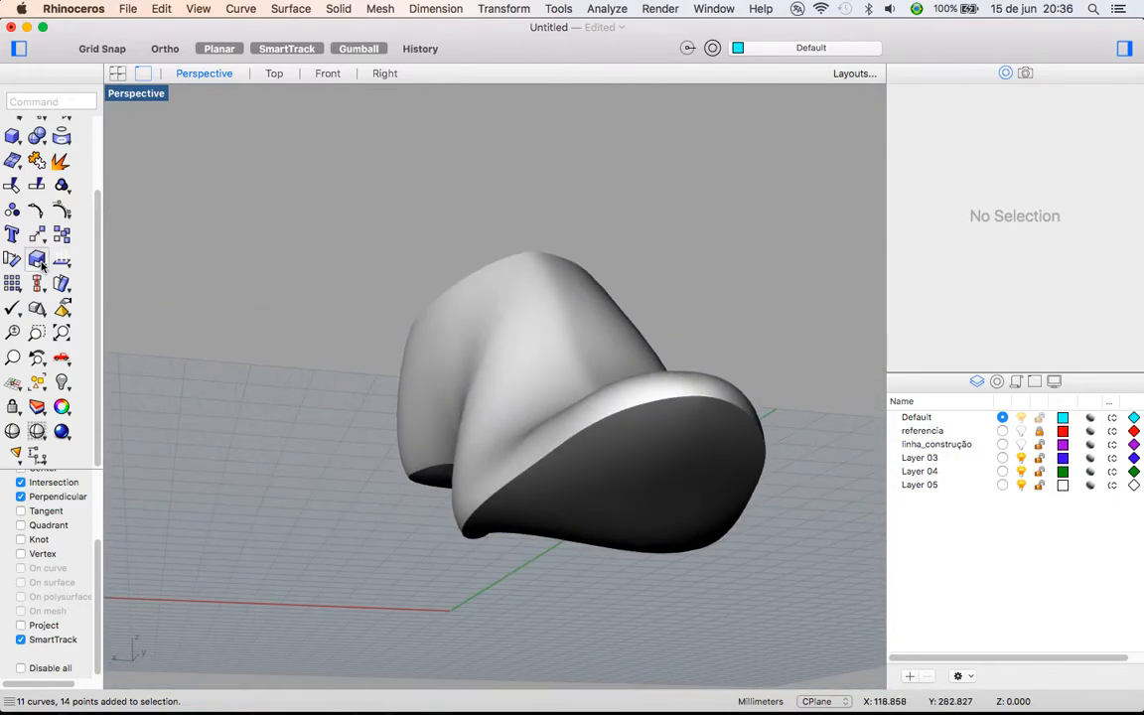
pyautogui.click(38, 136)
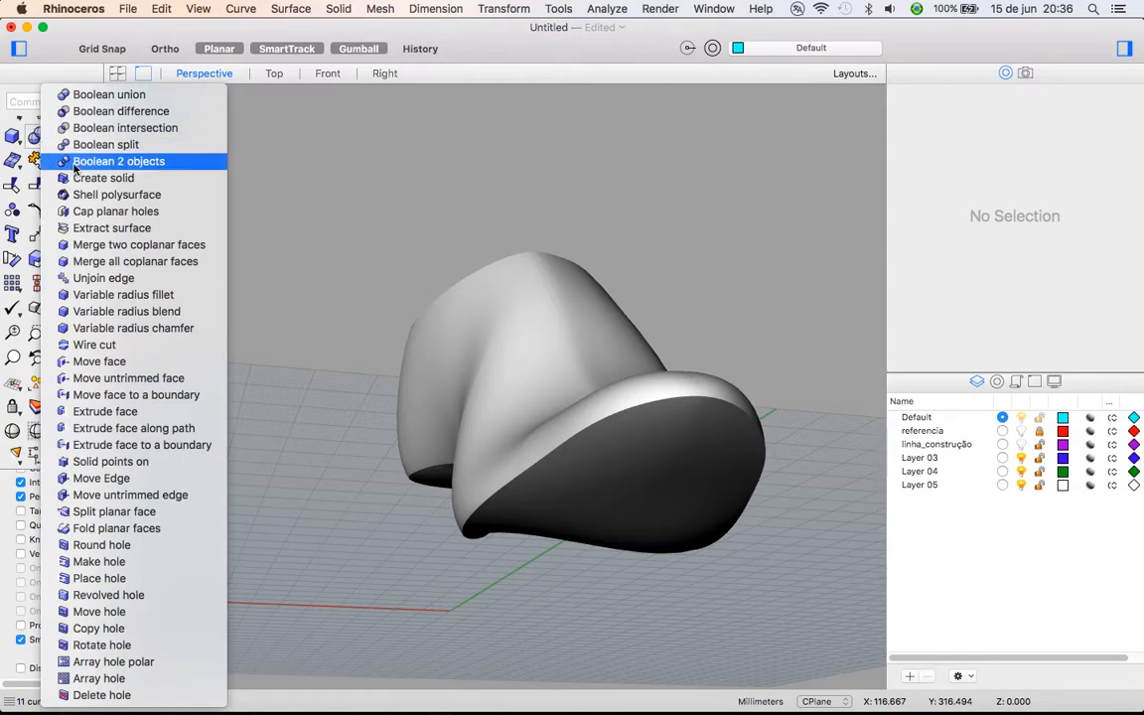
pyautogui.click(120, 296)
pyautogui.click(34, 208)
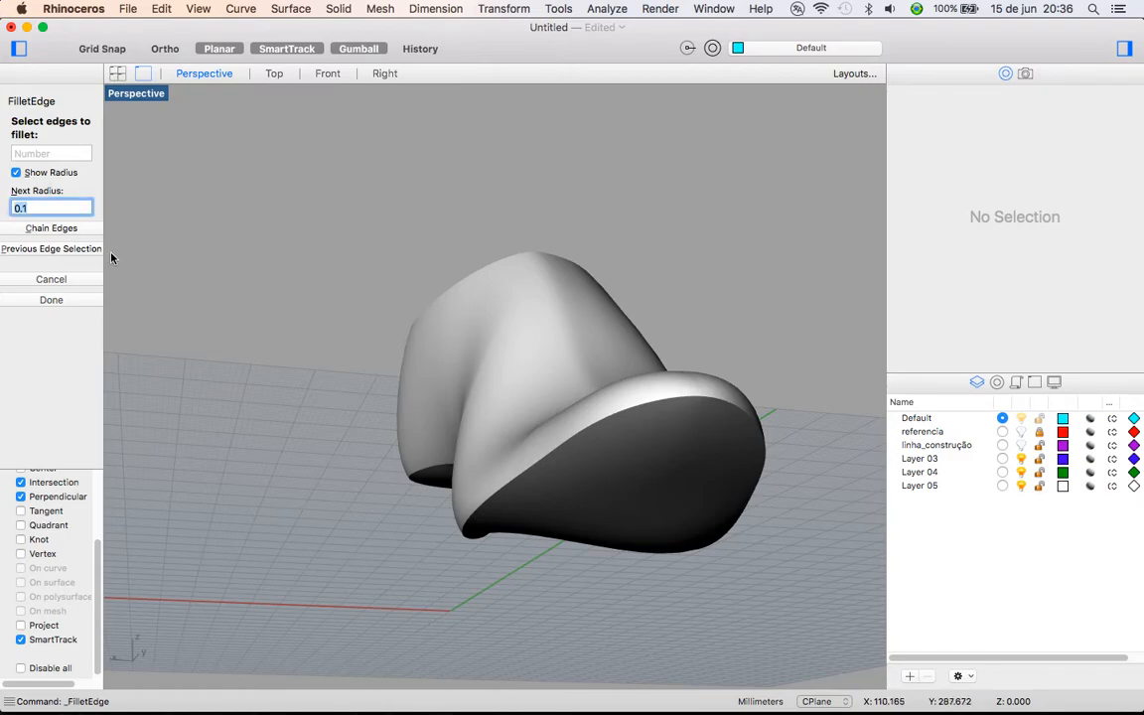
pyautogui.write('3')
pyautogui.press('Return')
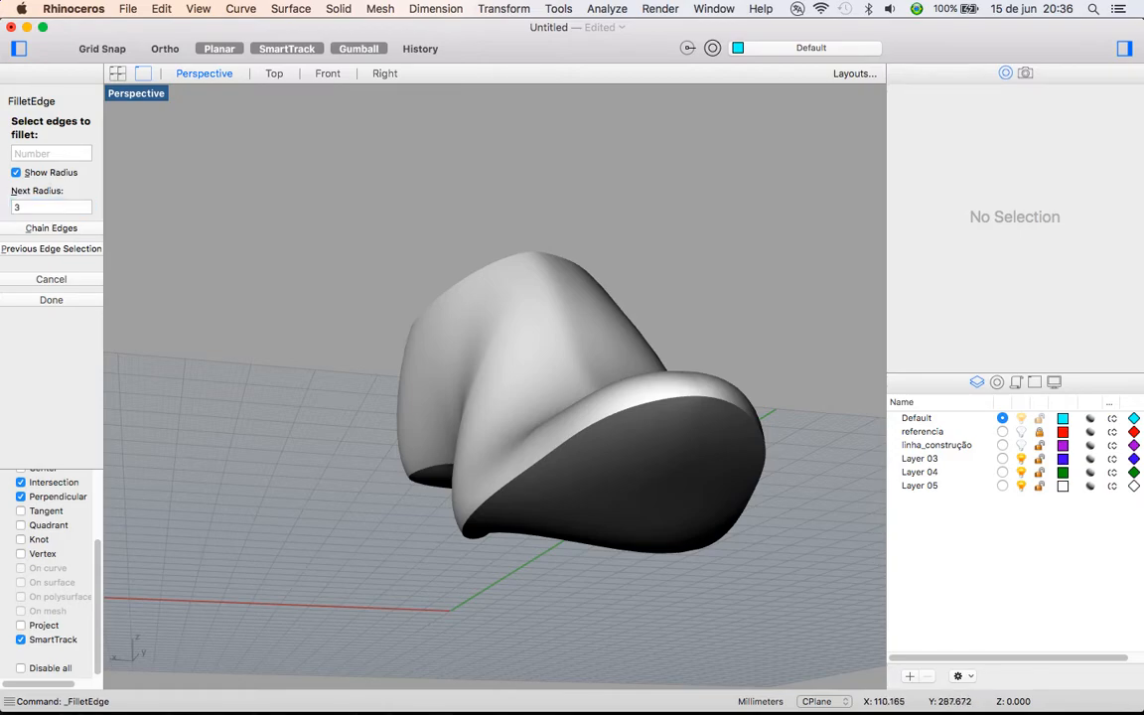
pyautogui.click(24, 231)
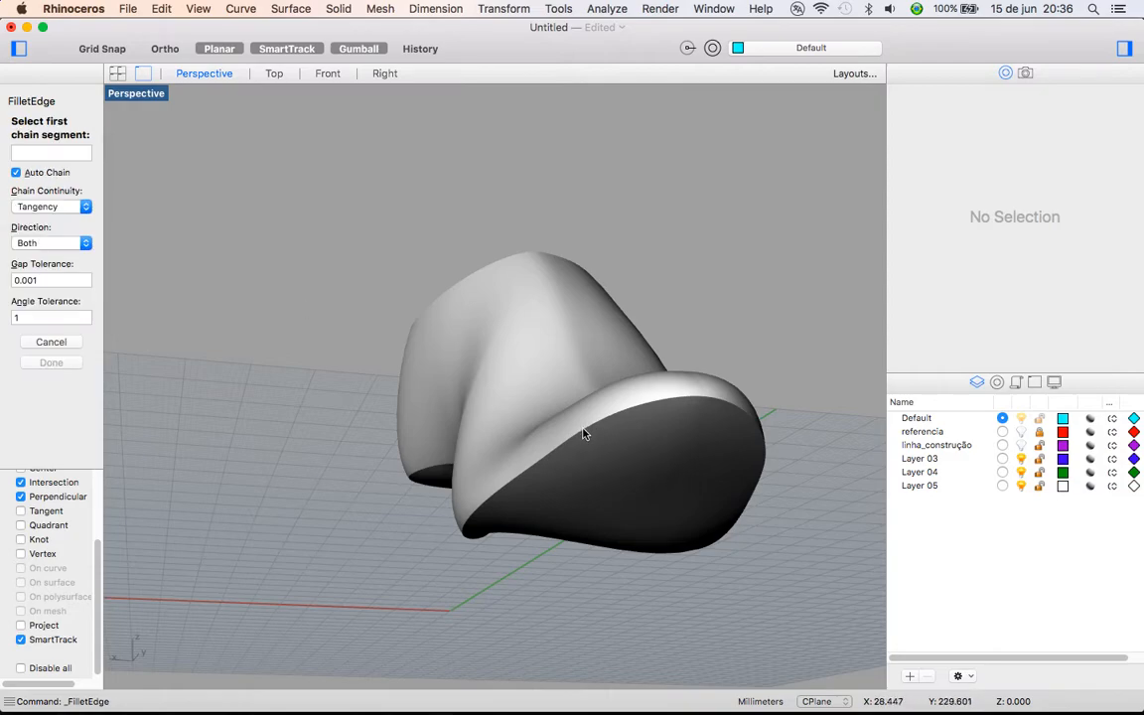
pyautogui.moveTo(136, 231); pyautogui.dragTo(556, 476, button='right')
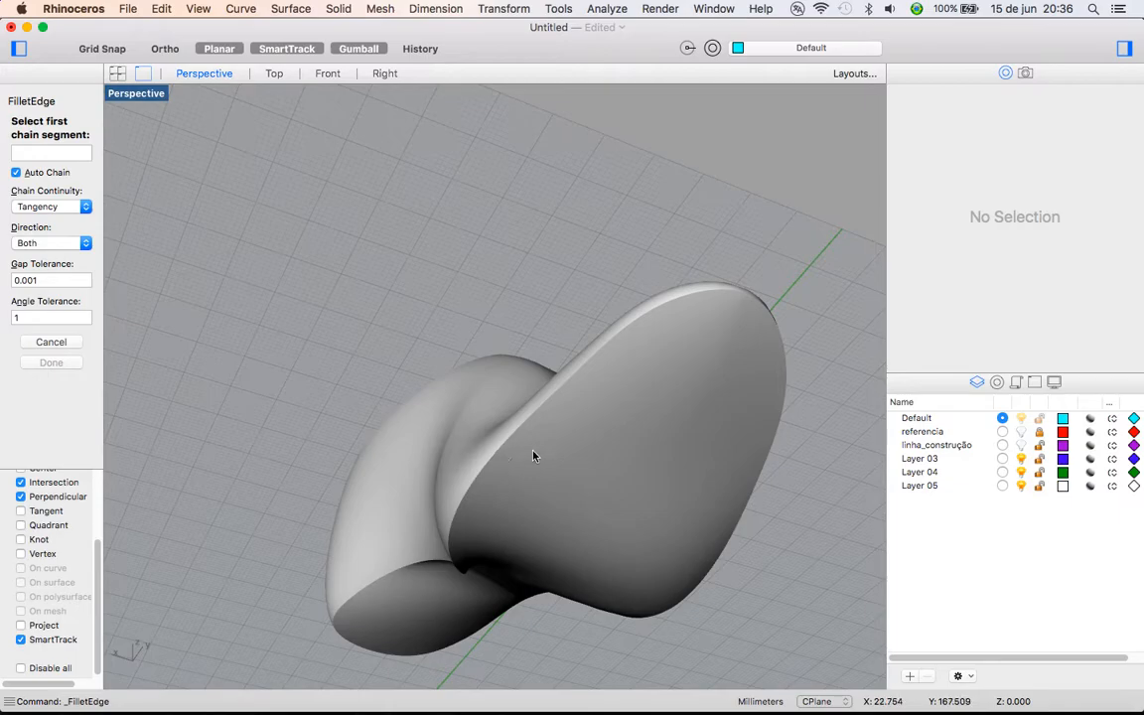
pyautogui.click(70, 343)
pyautogui.click(62, 281)
# Unlock the locked last
pyautogui.rightClick(16, 408)
# Try to fillet the last's sole edges with a 3 mm radius using tangent edge chaining, and undo the operation
pyautogui.click(40, 159)
pyautogui.click(94, 297)
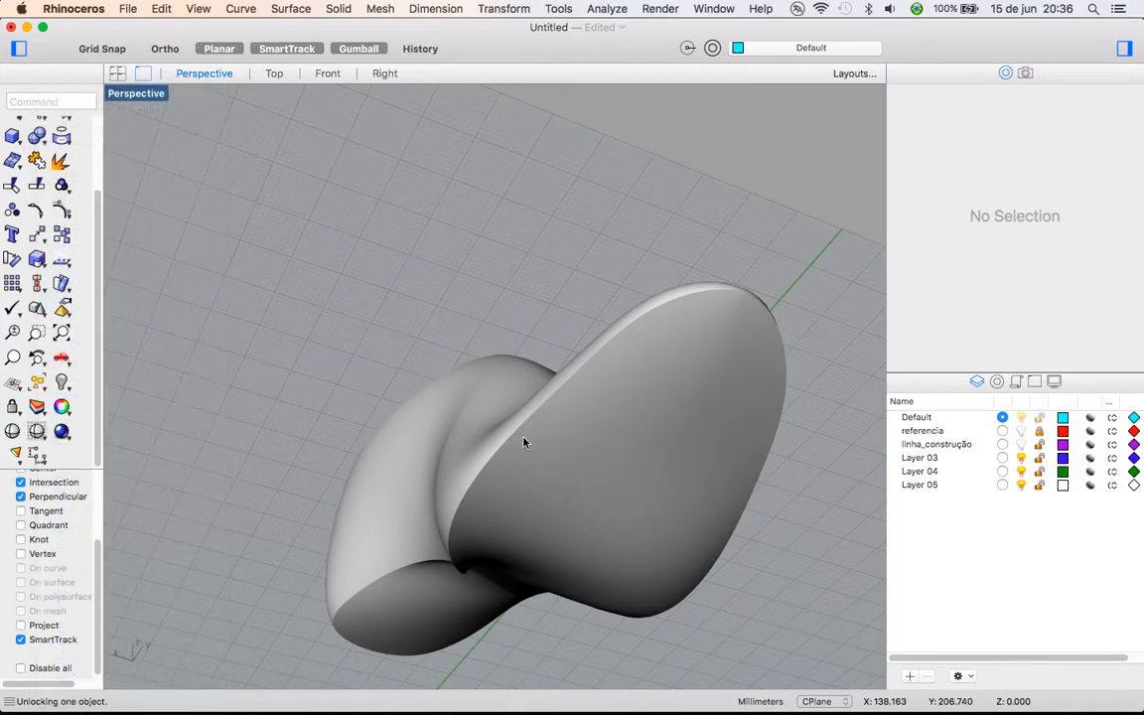
pyautogui.click(512, 443)
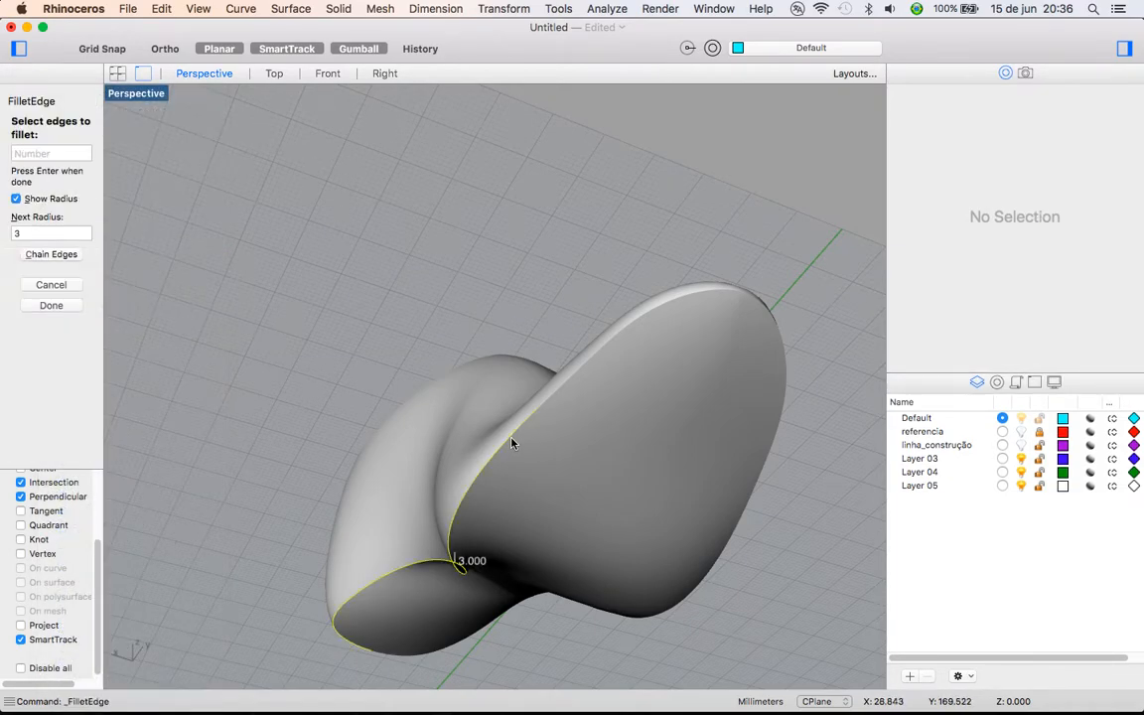
pyautogui.click(54, 254)
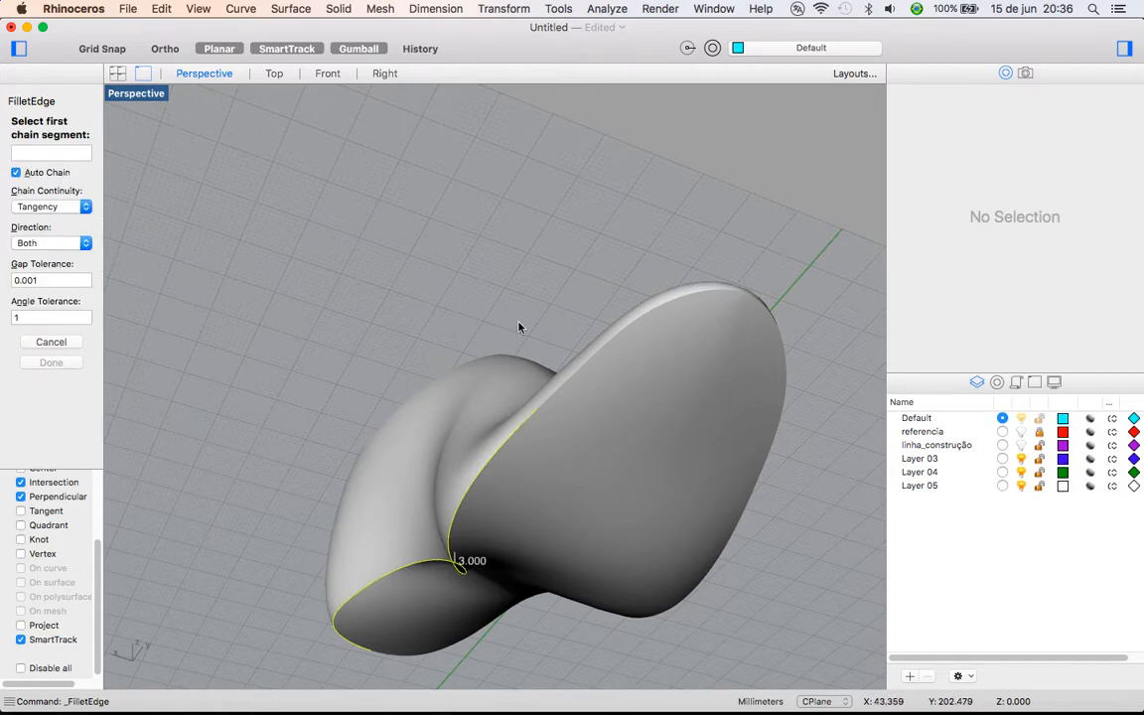
pyautogui.click(574, 376)
pyautogui.moveTo(574, 375); pyautogui.dragTo(357, 375, button='right')
pyautogui.scroll(5, 544, 327)
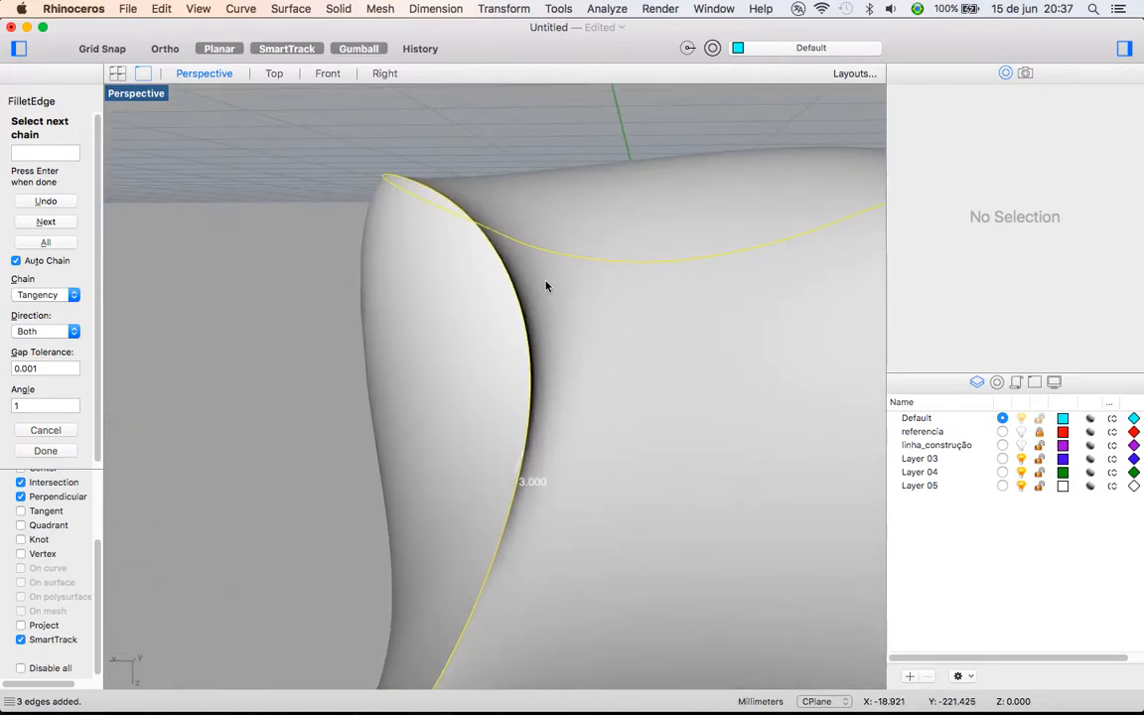
pyautogui.press('Return')
pyautogui.press('Return')
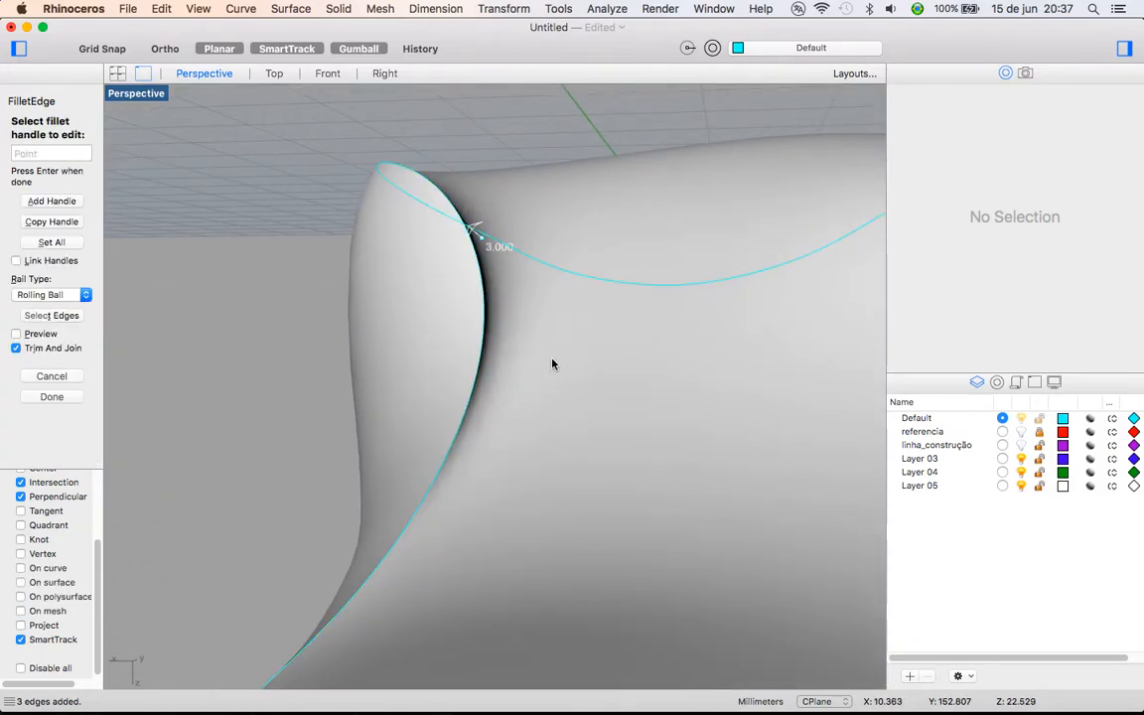
pyautogui.press('Return')
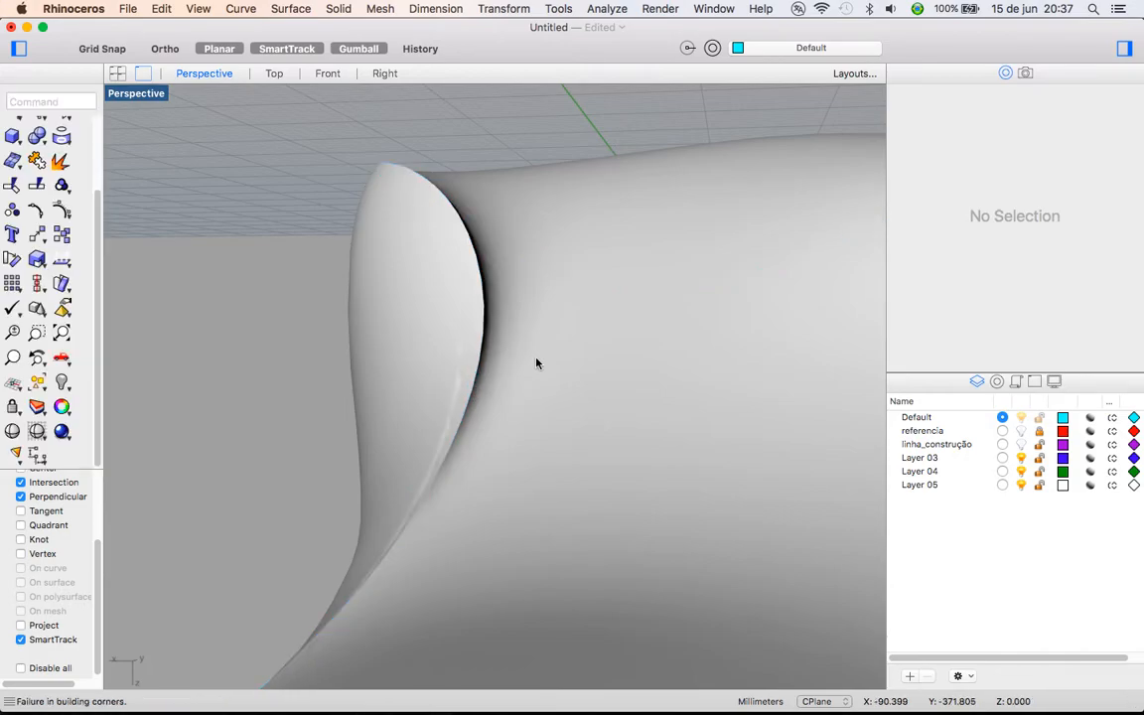
pyautogui.moveTo(529, 313); pyautogui.dragTo(567, 335, button='right')
pyautogui.press('super+z')
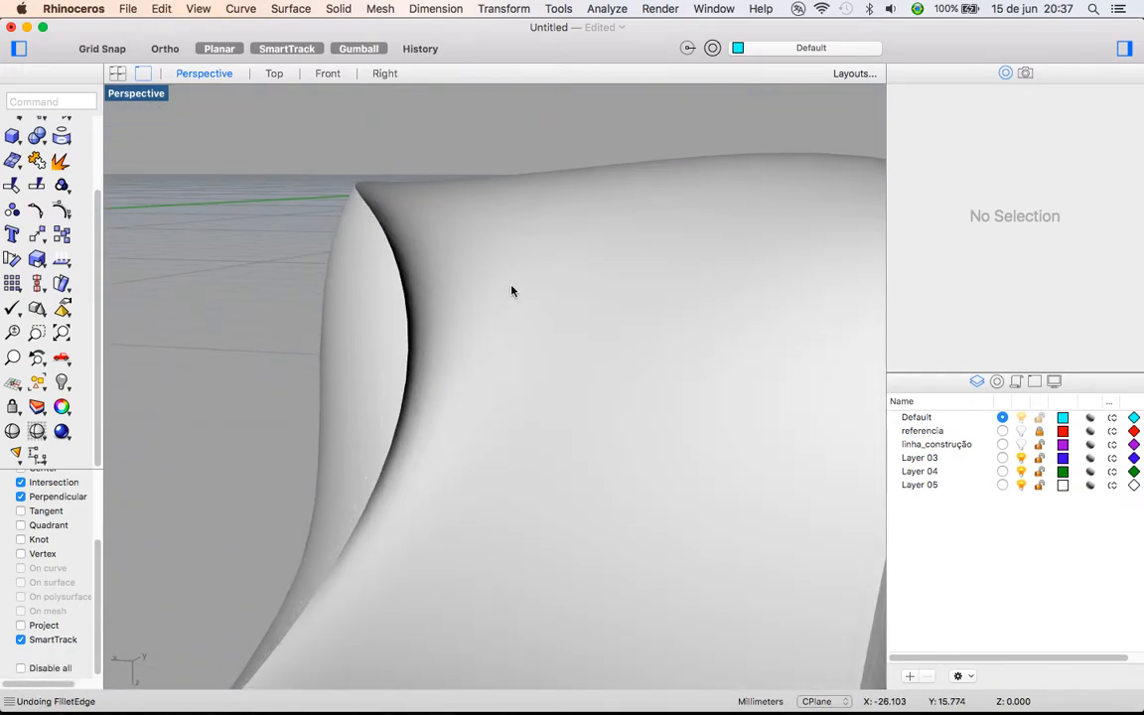
# Try to fillet the chained sole edges with a 1 mm radius, and undo the fillet
pyautogui.rightClick(251, 274)
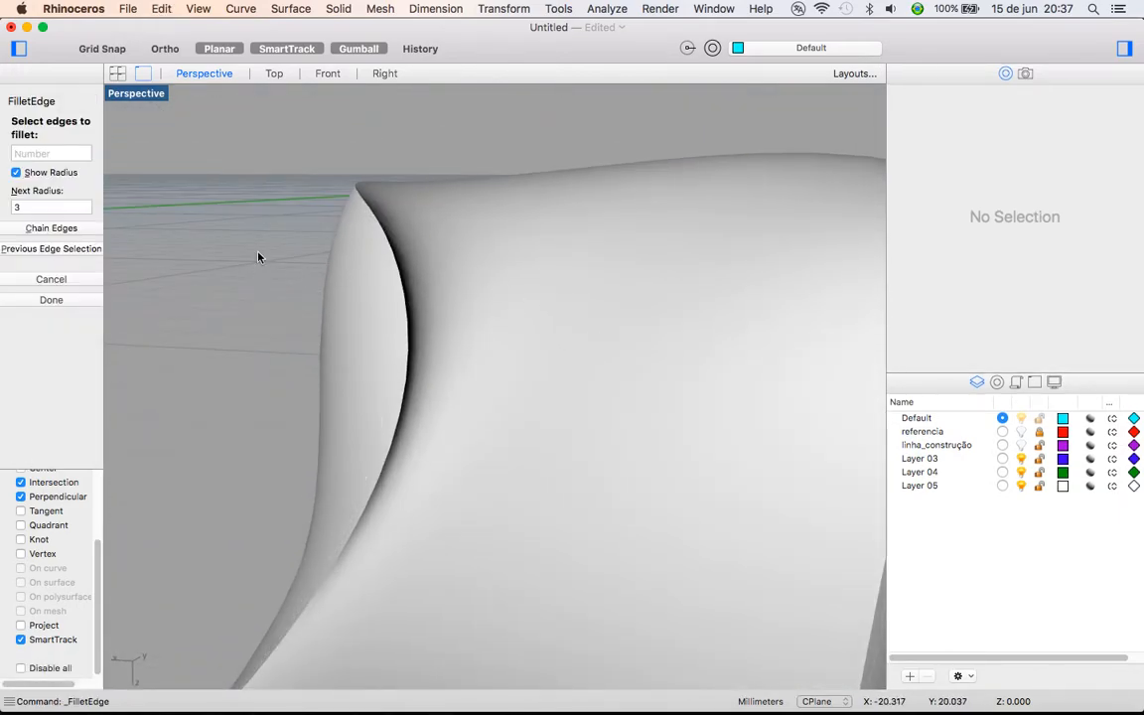
pyautogui.moveTo(36, 209); pyautogui.dragTo(3, 207)
pyautogui.write('1')
pyautogui.press('Return')
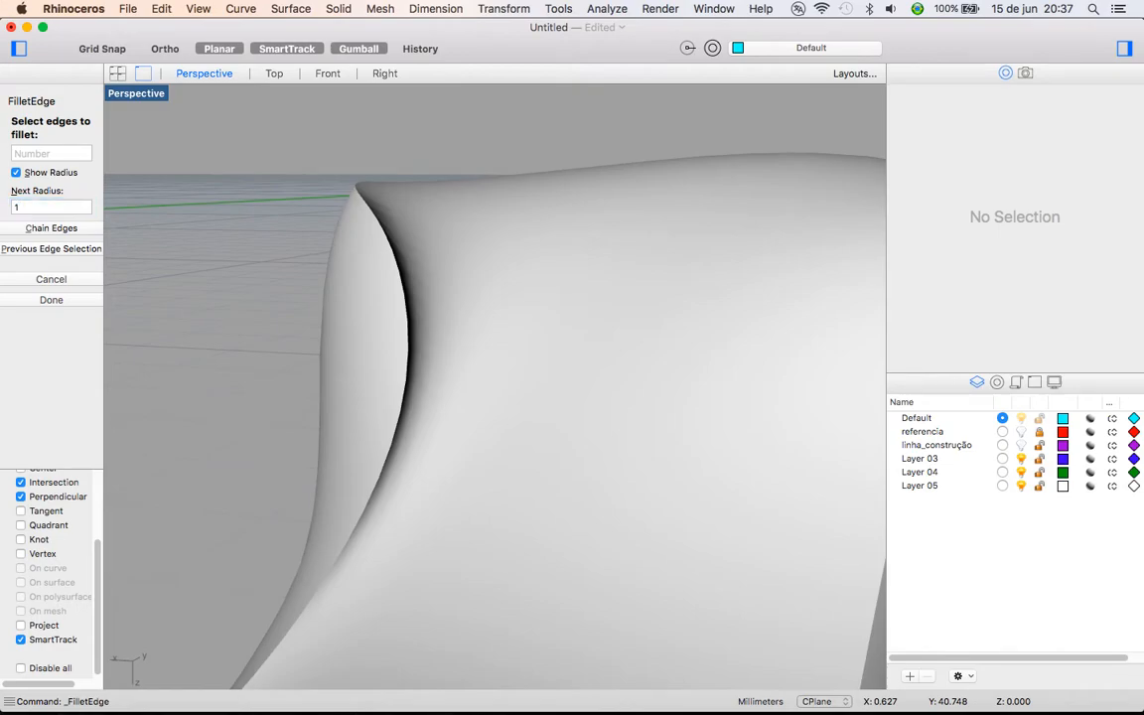
pyautogui.click(38, 227)
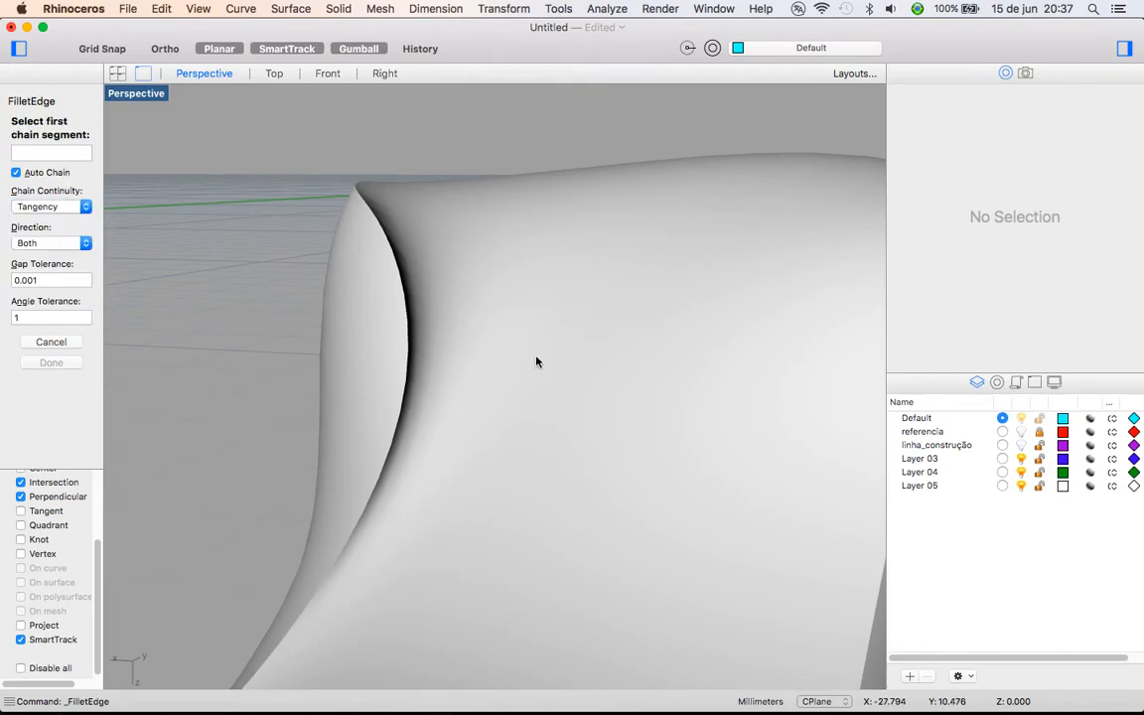
pyautogui.click(408, 317)
pyautogui.press('Return')
pyautogui.press('Return')
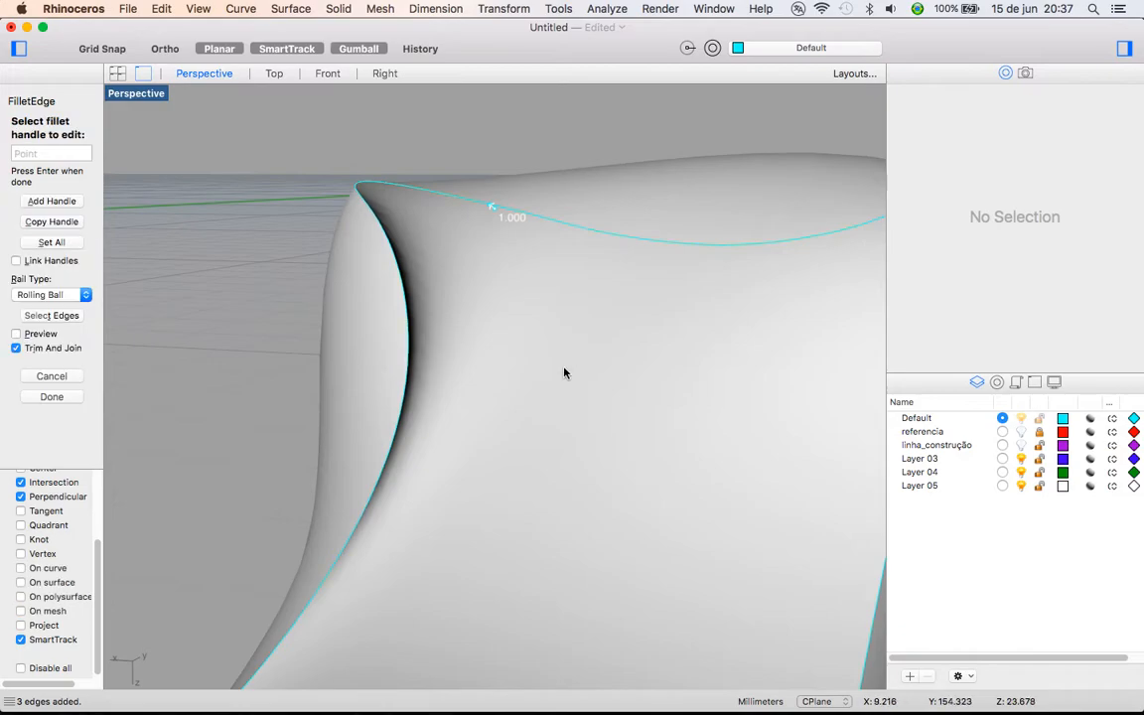
pyautogui.press('Return')
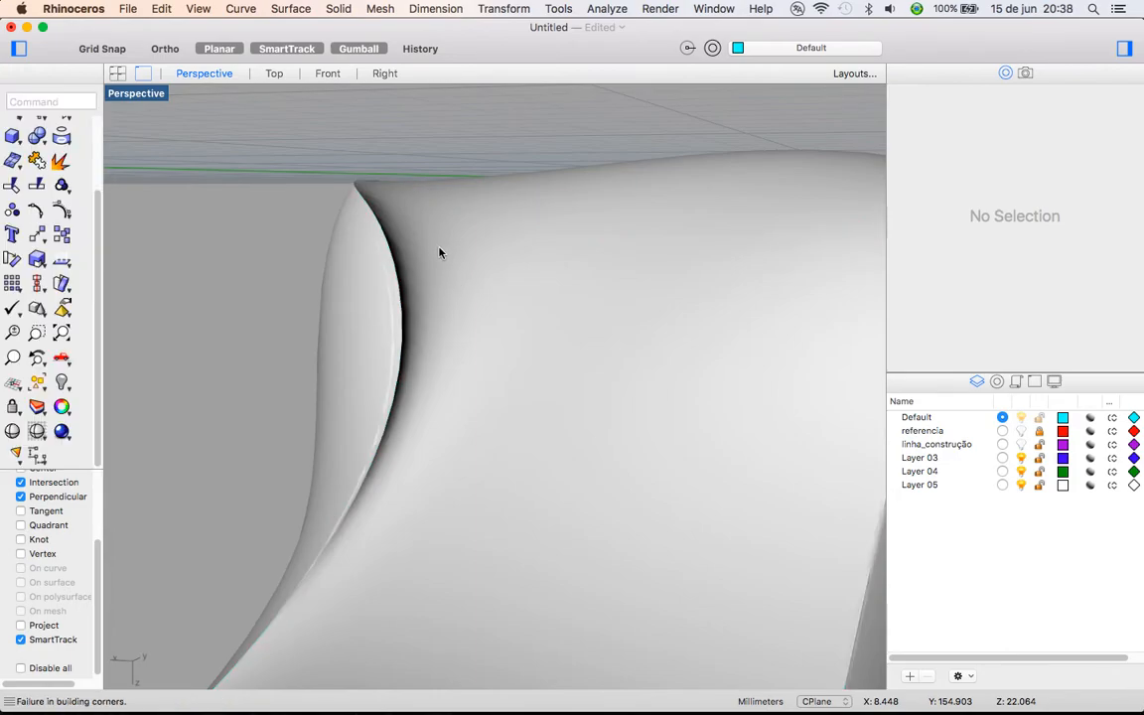
pyautogui.press('super+z')
pyautogui.scroll(-10, 430, 220)
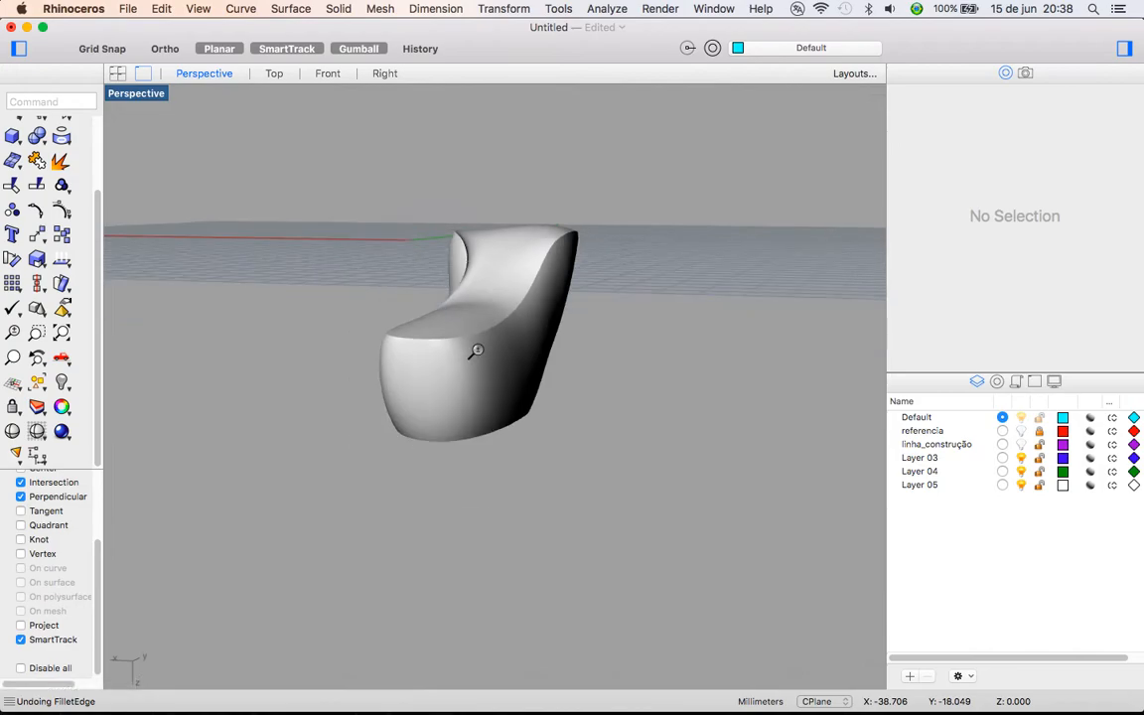
pyautogui.moveTo(621, 259); pyautogui.dragTo(465, 439, button='right')
pyautogui.moveTo(462, 513); pyautogui.dragTo(634, 423, button='right')
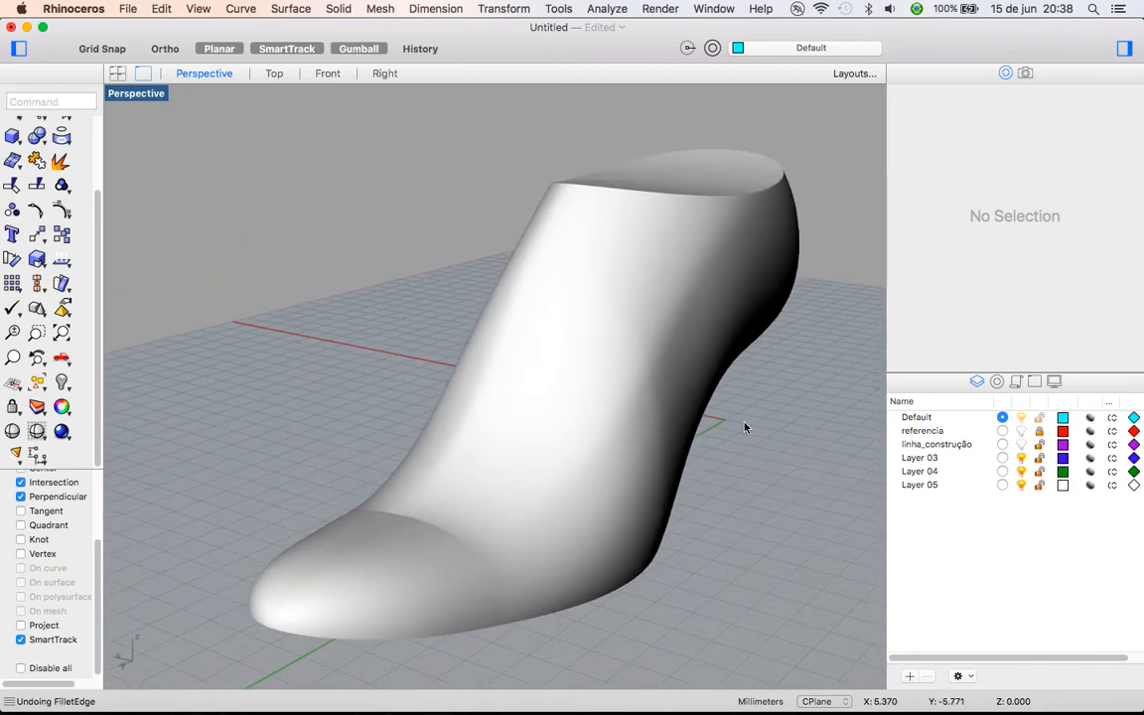
pyautogui.moveTo(671, 700)
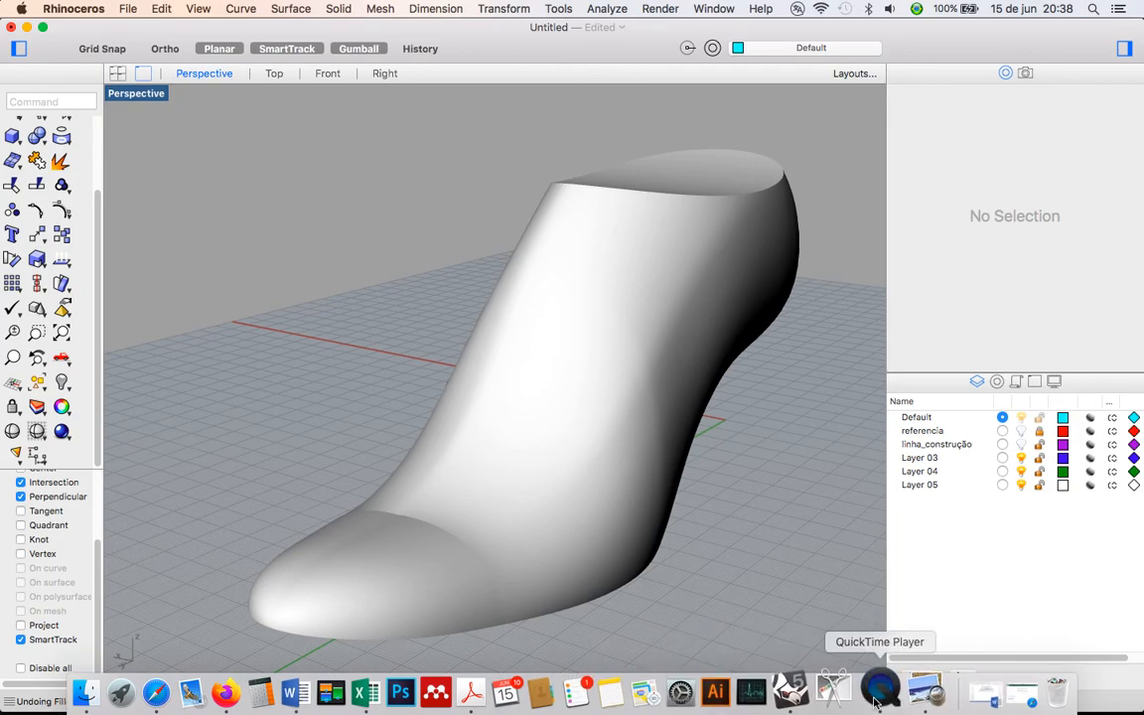